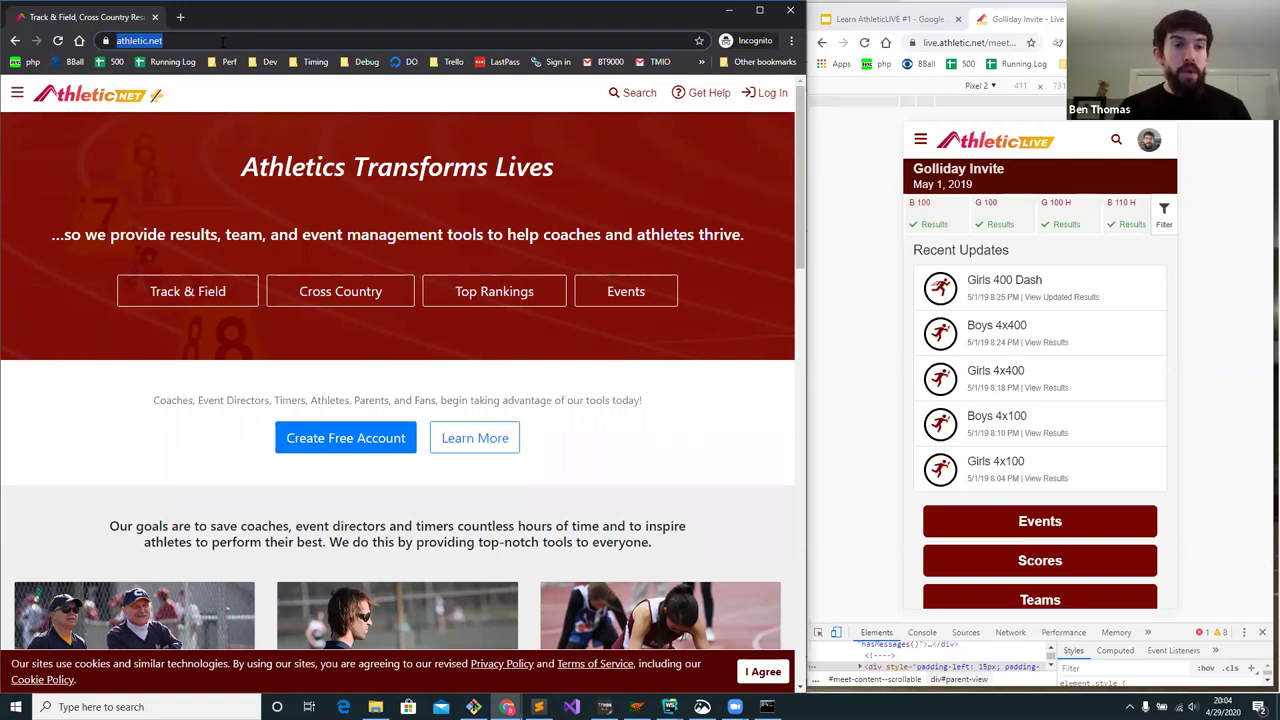
- Go to admin.athletic.live in the browser's address bar
{"action": "type", "text": "admin.athletic.live"}
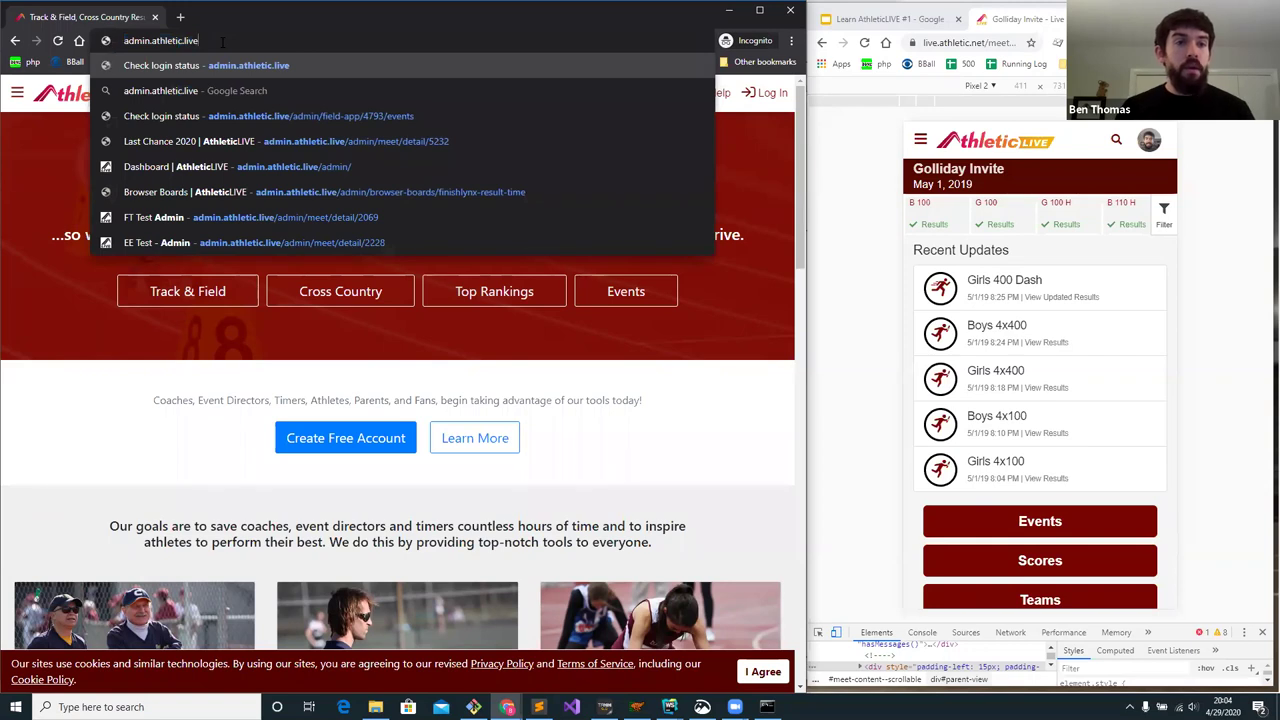
{"action": "key", "text": "Return"}
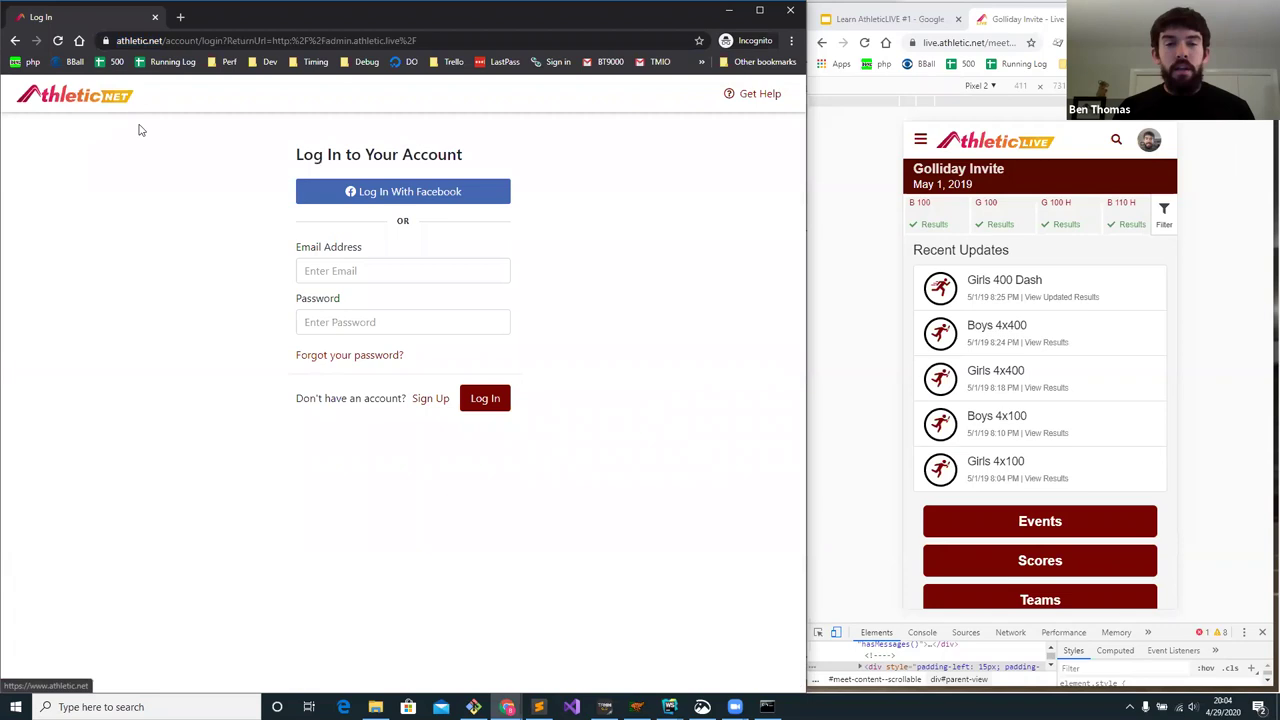
- Log in to Athletic.net with the account e-mail address and password
{"action": "left_click", "coordinate": [332, 267]}
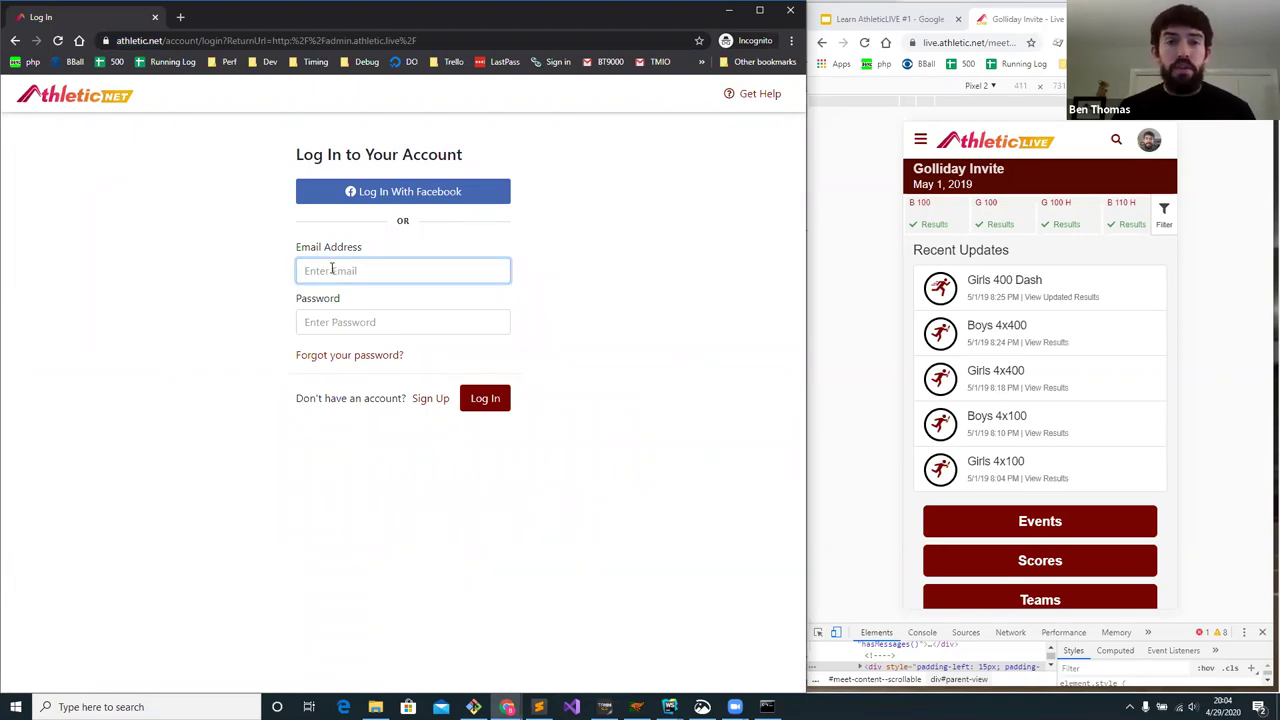
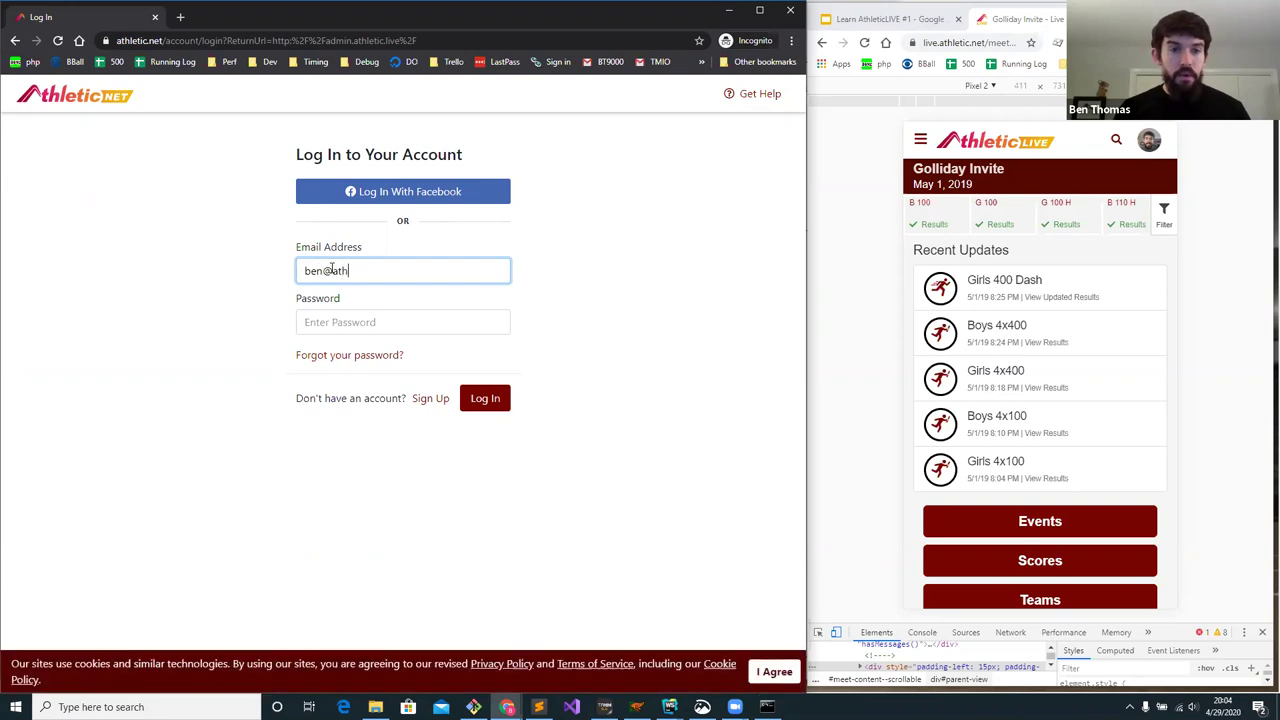
{"action": "key", "text": "Tab"}
{"action": "type", "text": "•••••"}
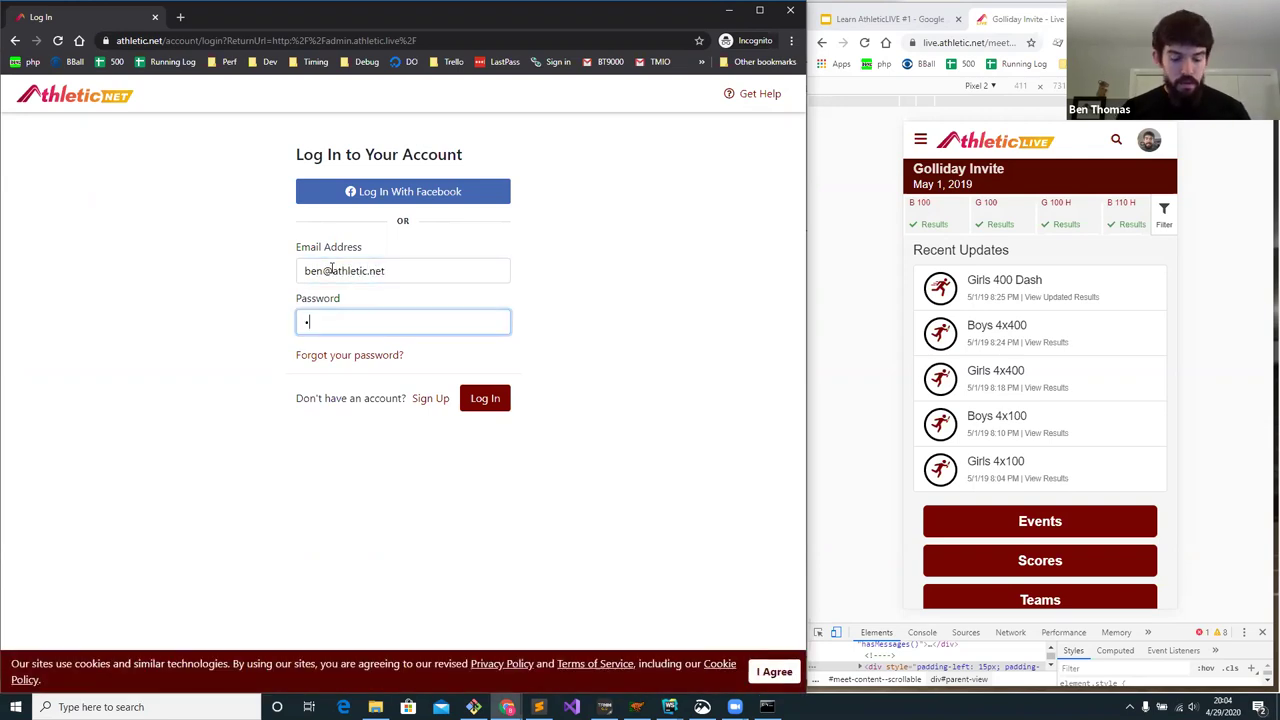
{"action": "type", "text": "••"}
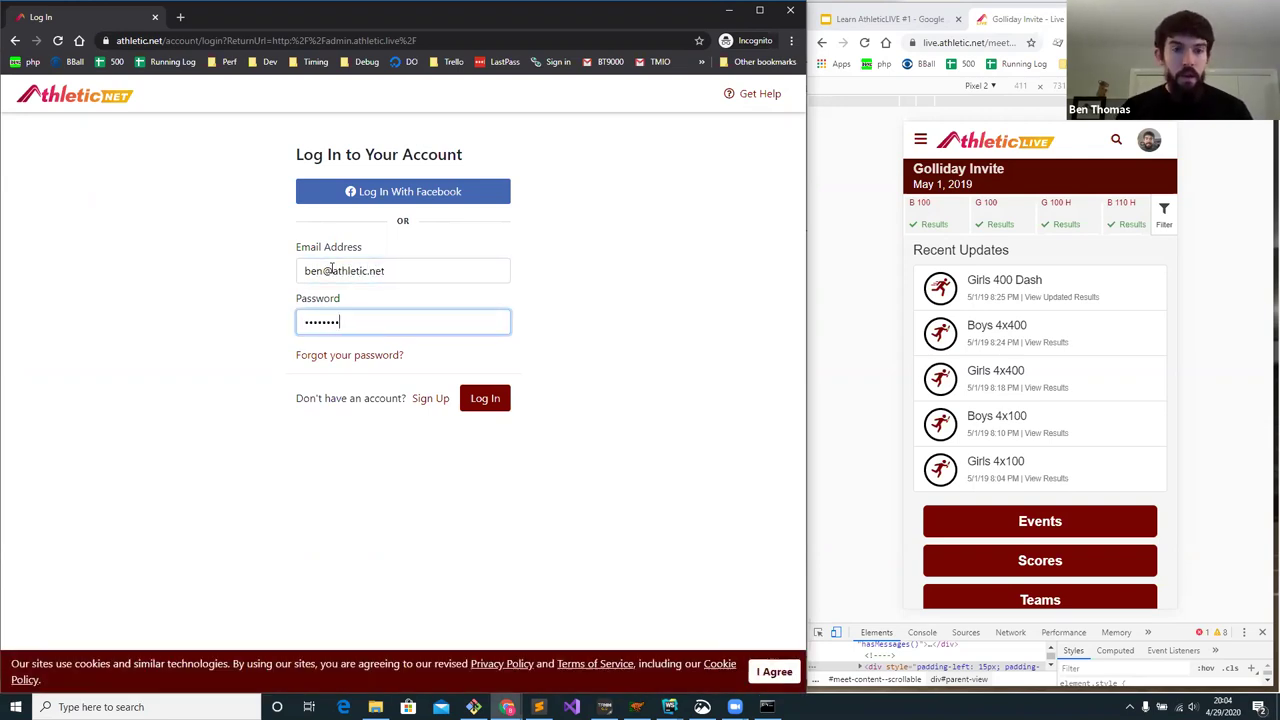
{"action": "key", "text": "Return"}
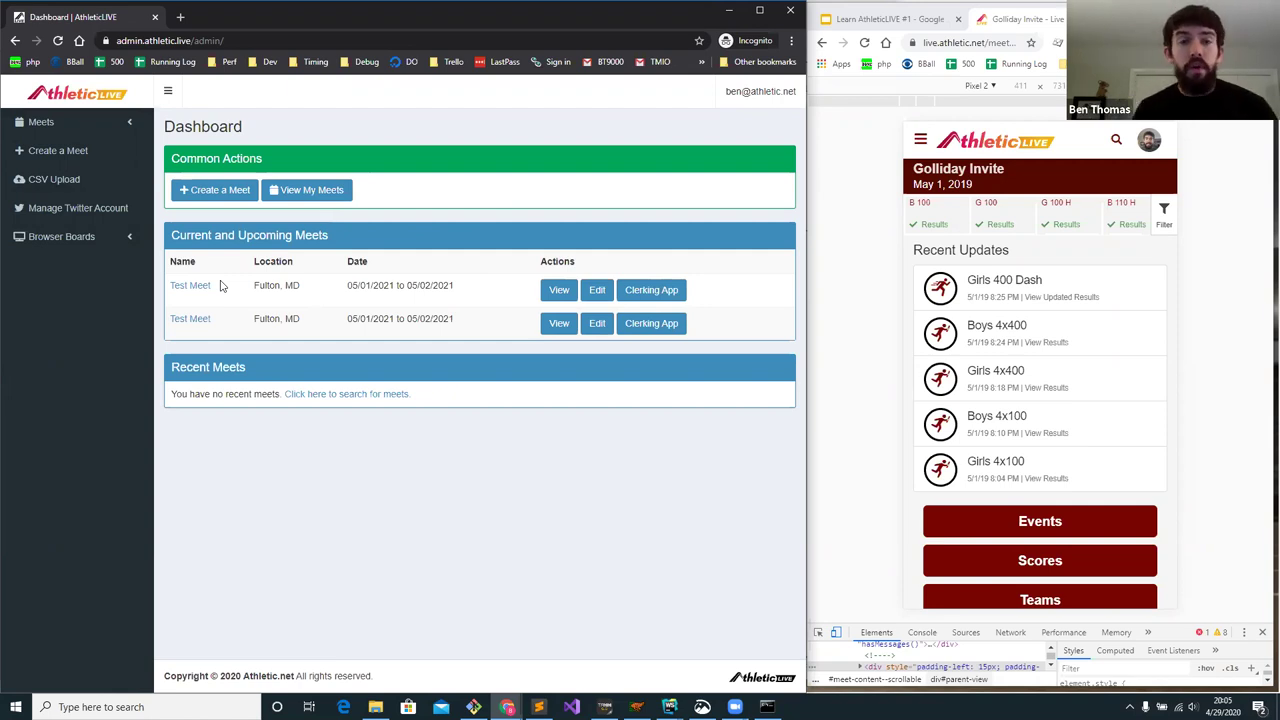
- Choose Create a Meet from the Dashboard's Common Actions
{"action": "left_click", "coordinate": [212, 192]}
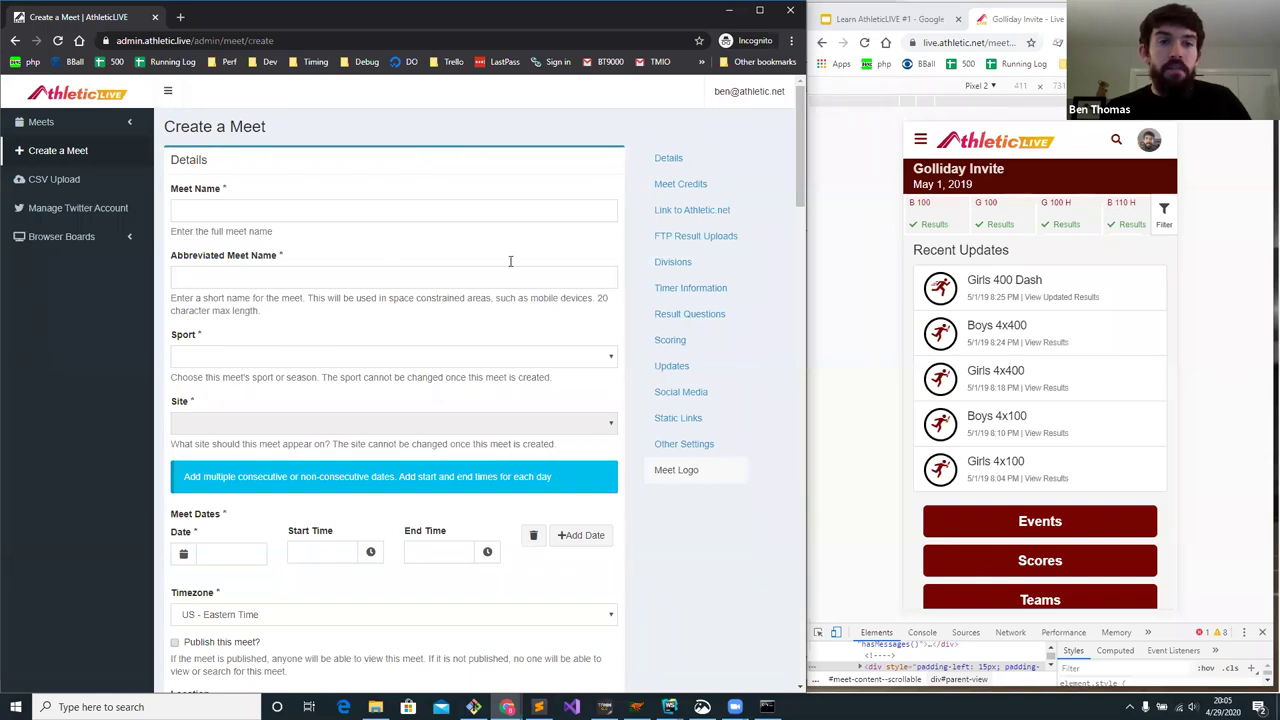
- Enter 'Sheridan Meet' as the meet name and copy it into Abbreviated Meet Name
{"action": "left_click", "coordinate": [860, 247]}
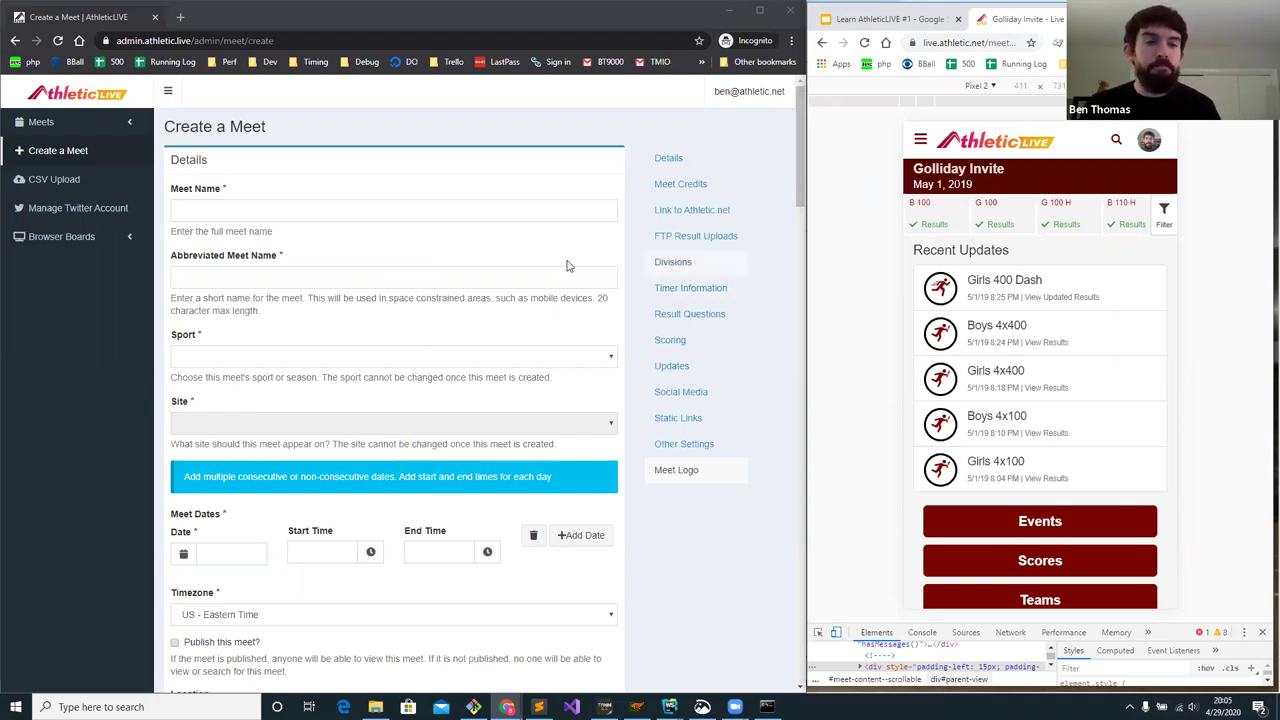
{"action": "left_click", "coordinate": [429, 213]}
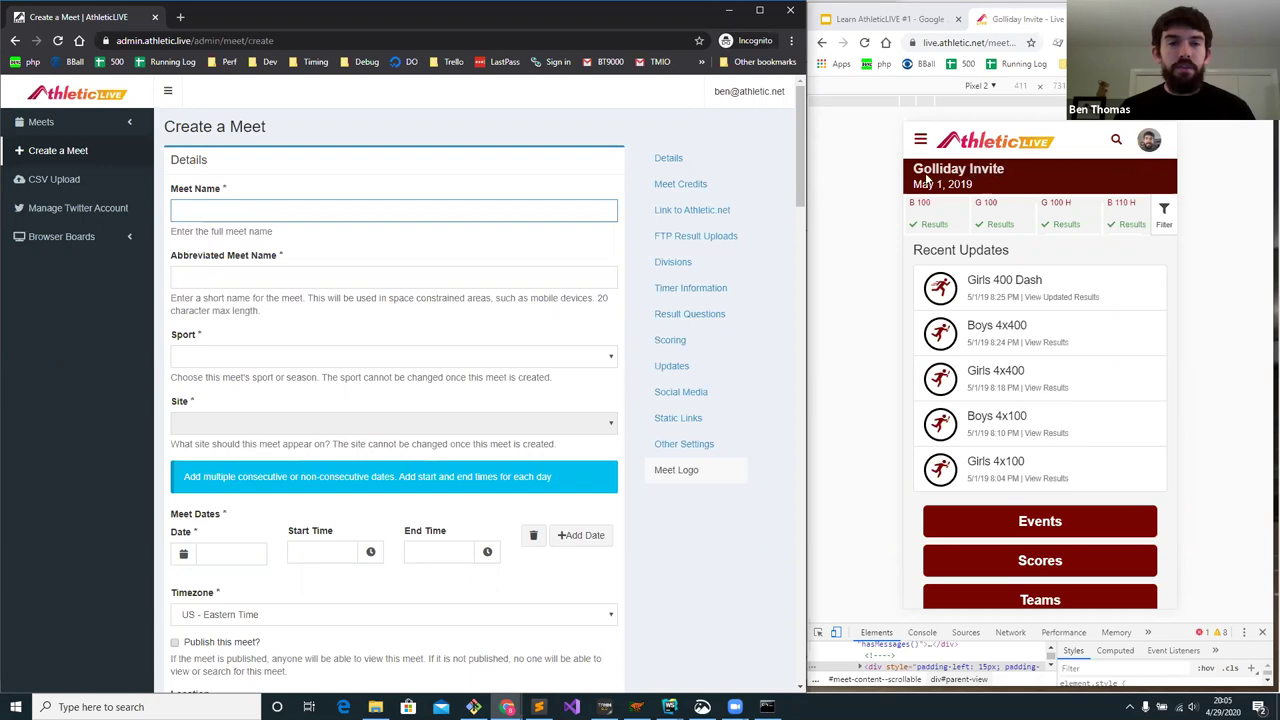
{"action": "type", "text": "Sher"}
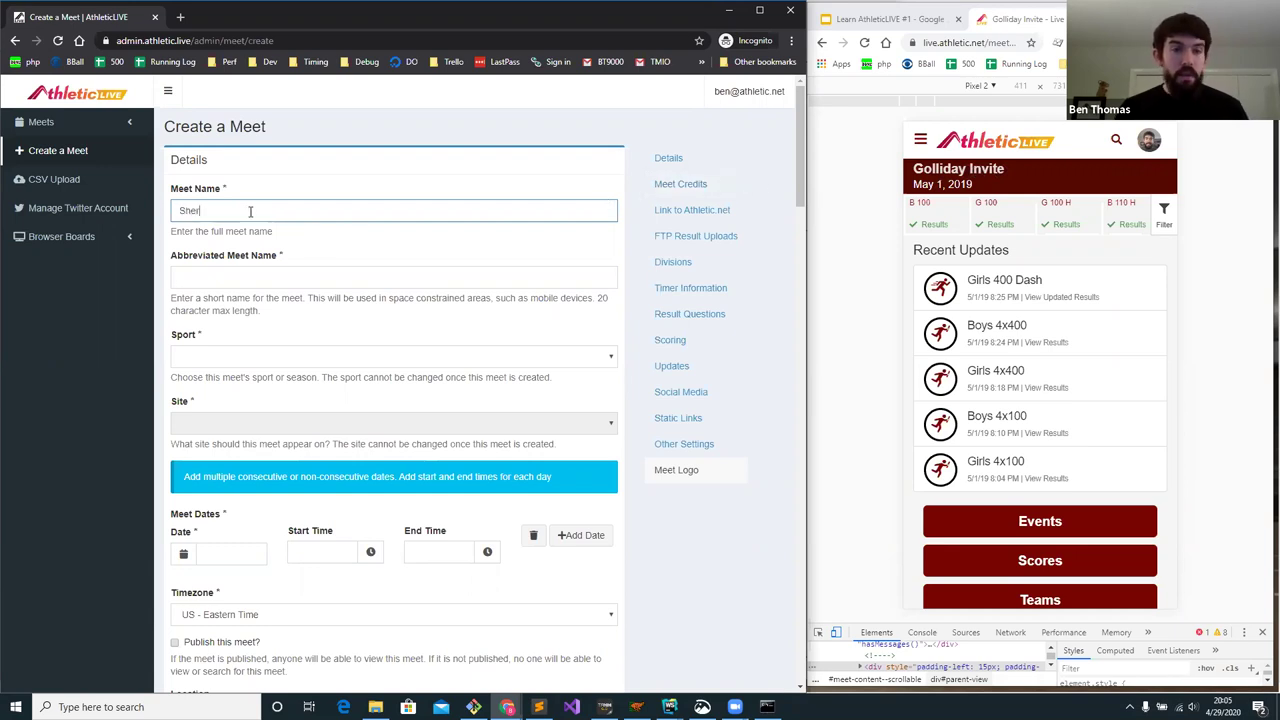
{"action": "type", "text": "idan Meet"}
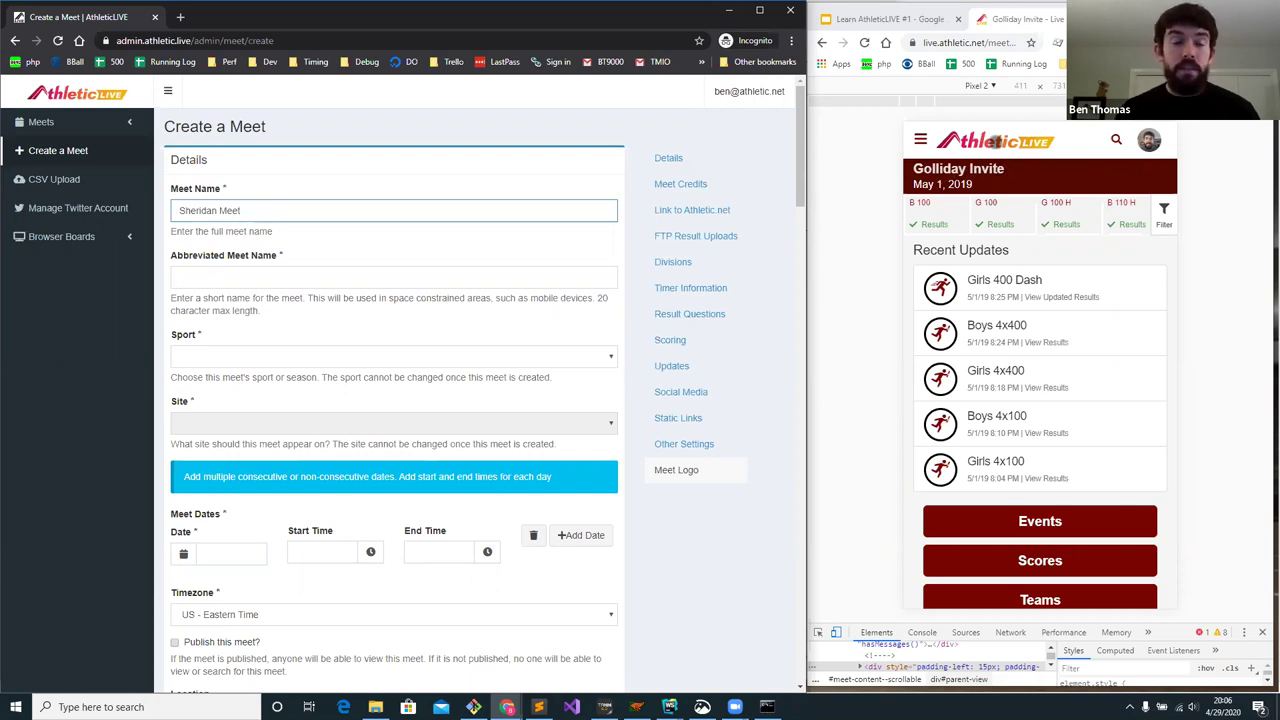
{"action": "left_click_drag", "start_coordinate": [247, 212], "coordinate": [45, 209]}
{"action": "key", "text": "ctrl+c"}
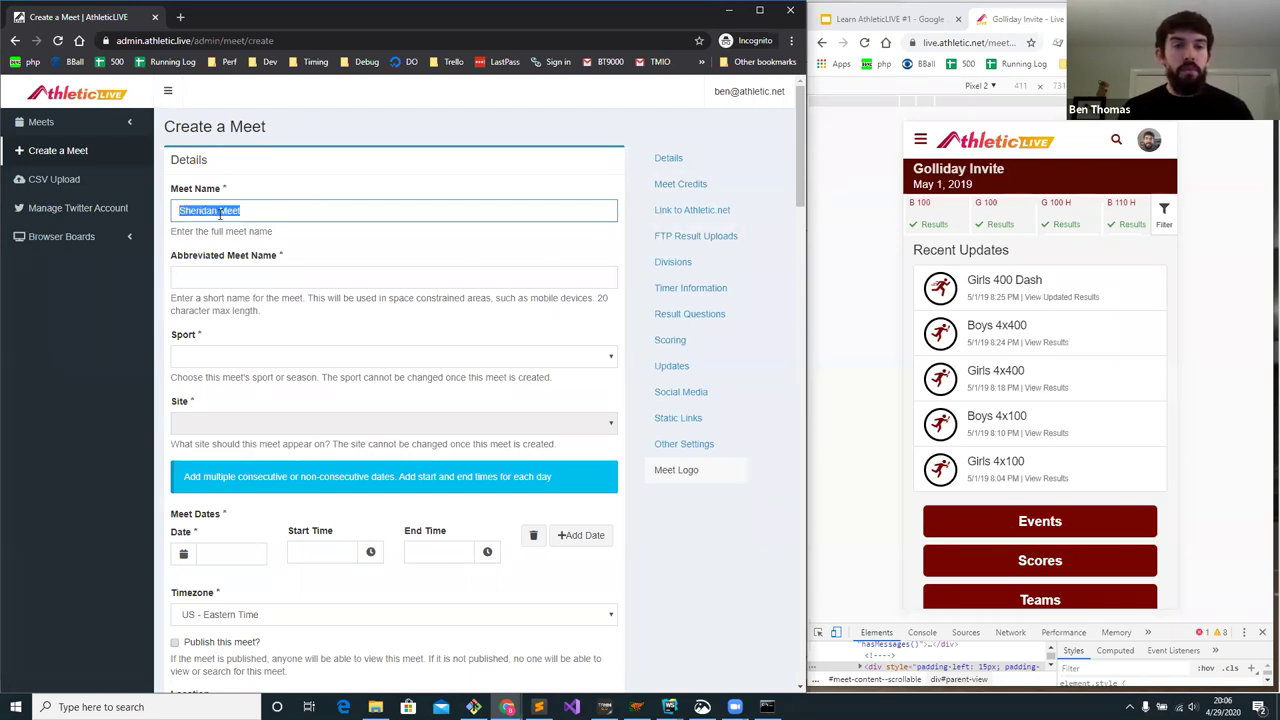
{"action": "left_click", "coordinate": [221, 273]}
{"action": "key", "text": "ctrl+v"}
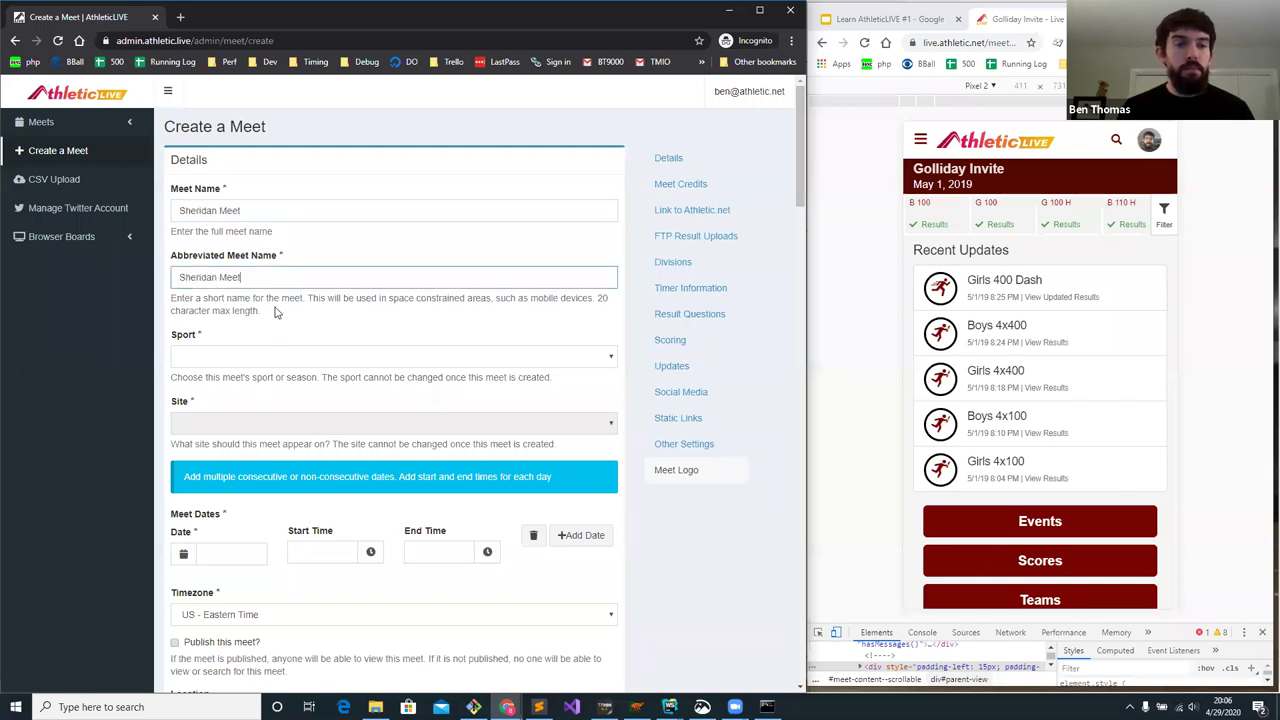
- Choose Outdoor Track as the sport and AthleticLIVE as the site
{"action": "left_click", "coordinate": [274, 363]}
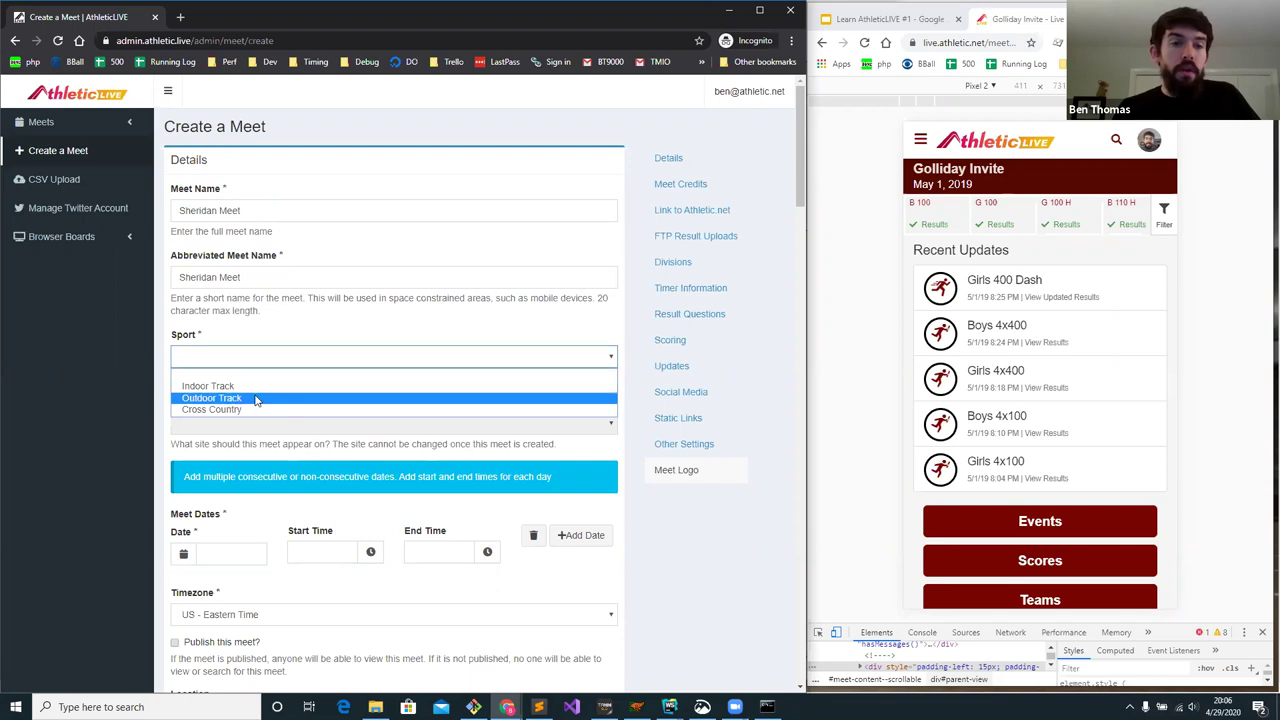
{"action": "left_click", "coordinate": [257, 400]}
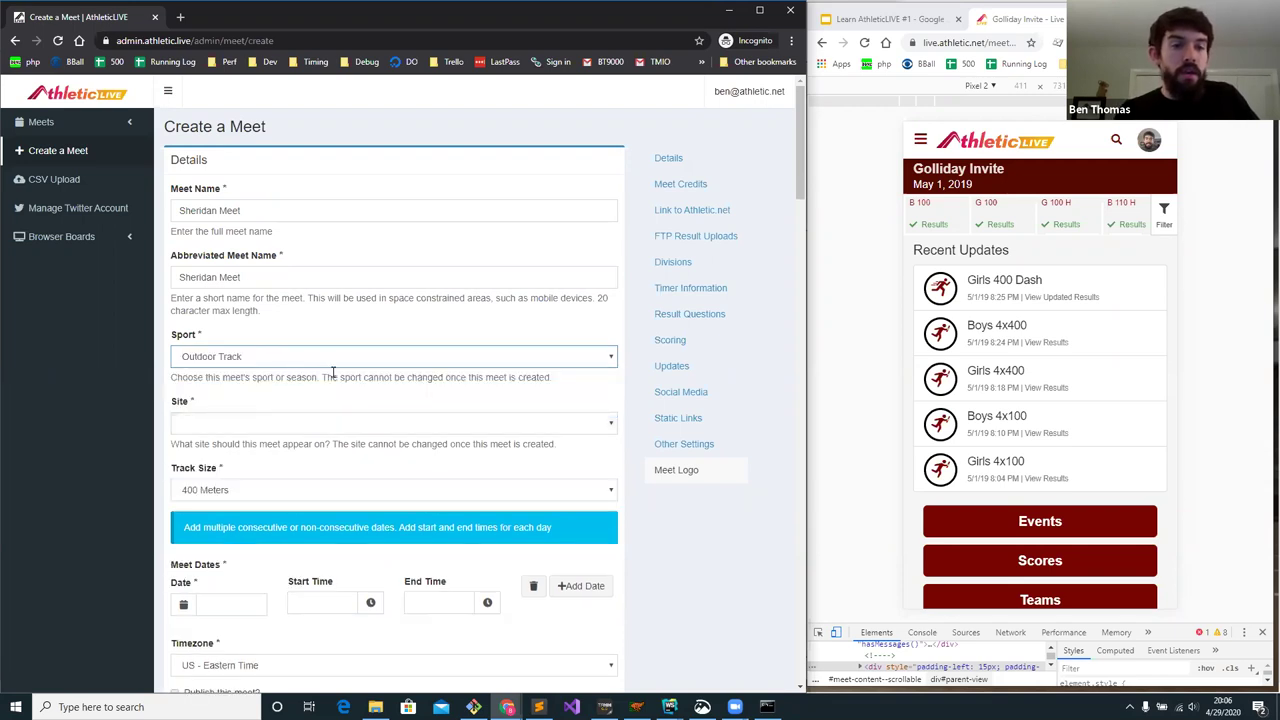
{"action": "left_click", "coordinate": [205, 425]}
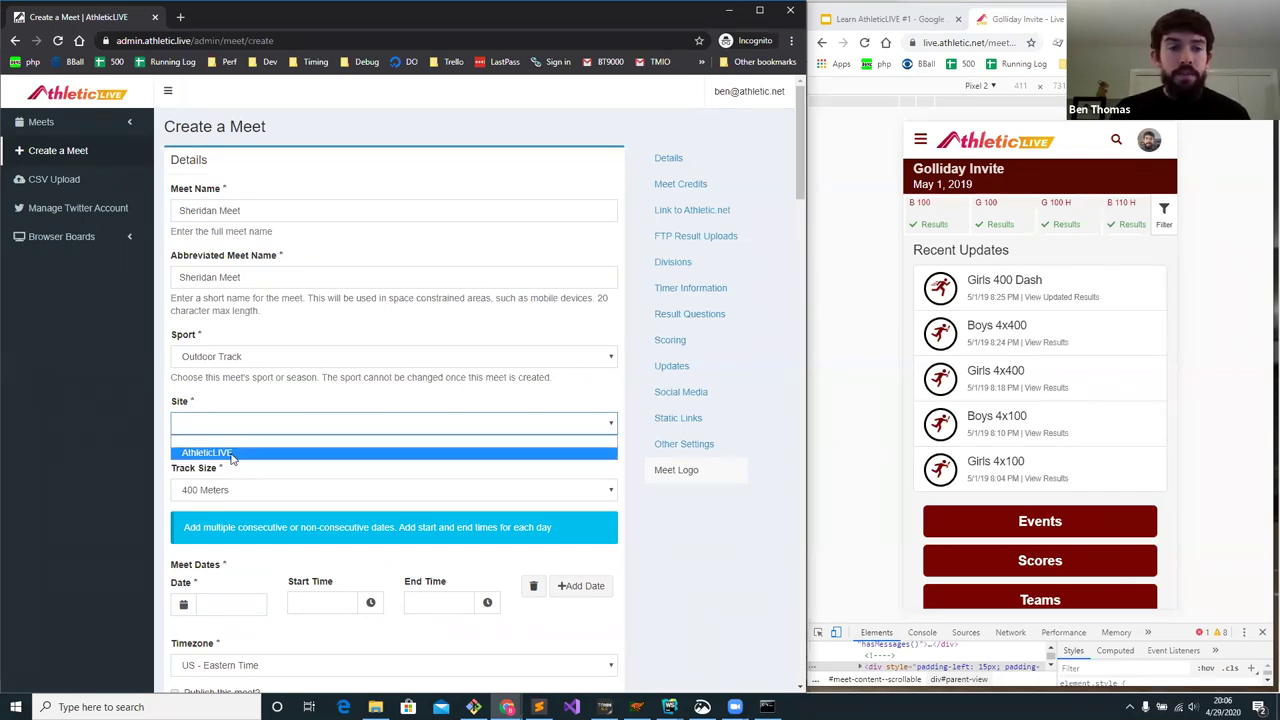
{"action": "left_click", "coordinate": [232, 455]}
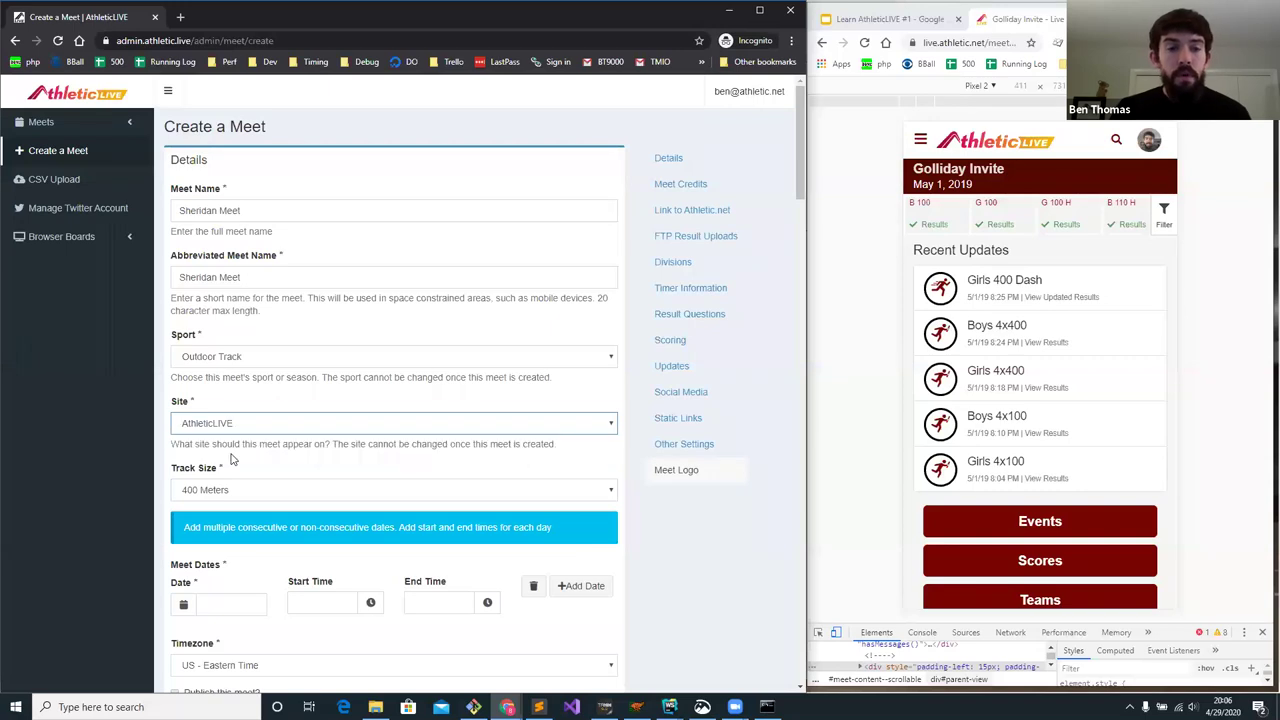
{"action": "scroll", "coordinate": [231, 458], "scroll_direction": "down", "scroll_amount": 1}
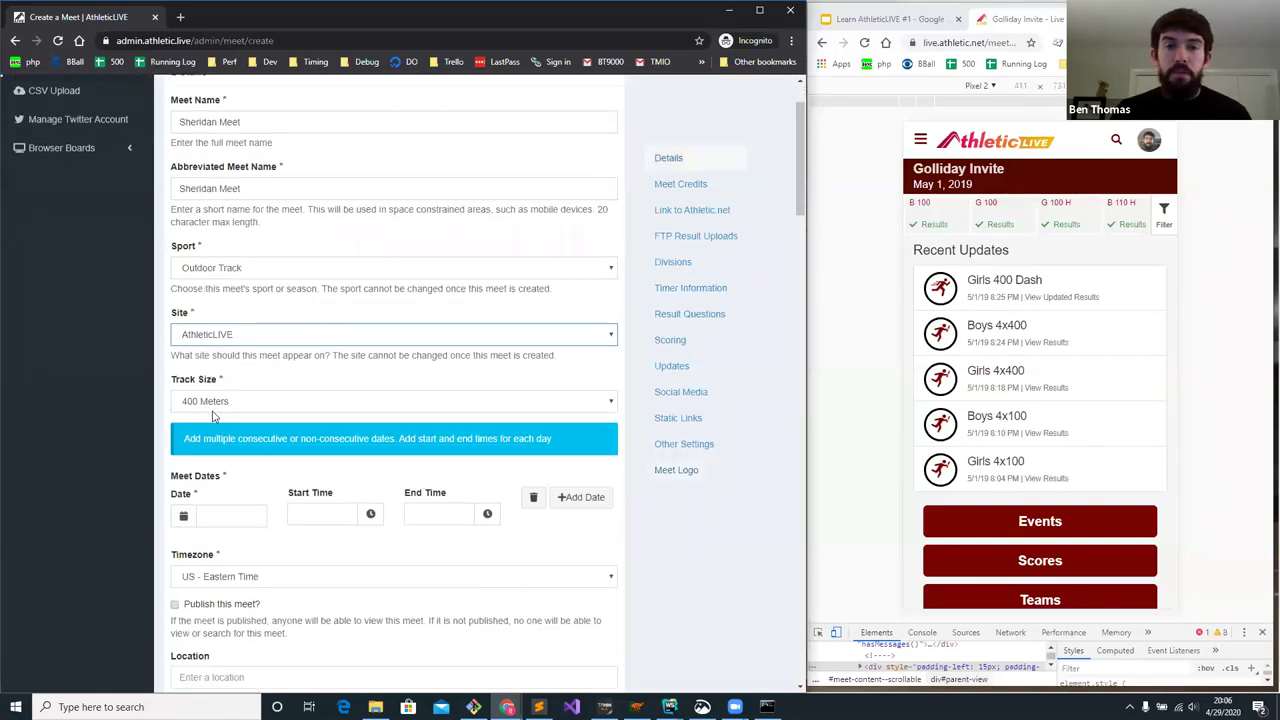
{"action": "scroll", "coordinate": [212, 416], "scroll_direction": "down", "scroll_amount": 1}
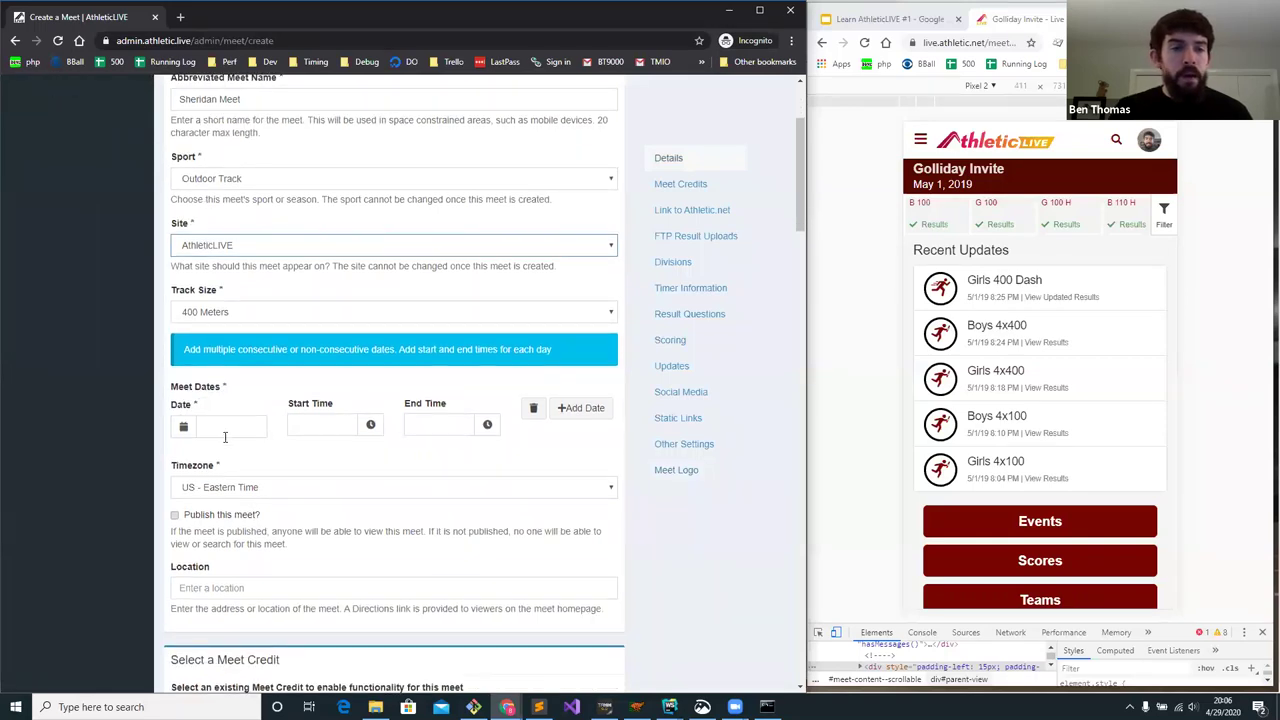
- Set the first meet date to May 1, 2021
{"action": "left_click", "coordinate": [225, 428]}
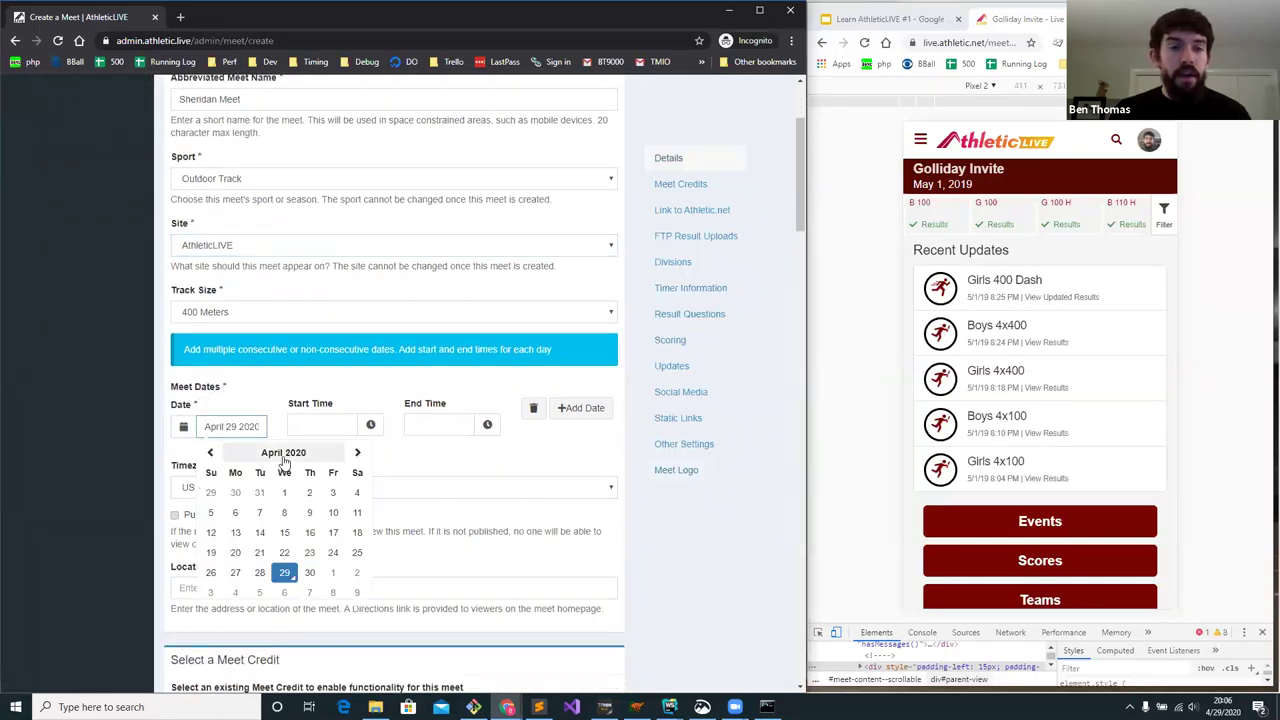
{"action": "left_click", "coordinate": [316, 455]}
{"action": "left_click", "coordinate": [361, 452]}
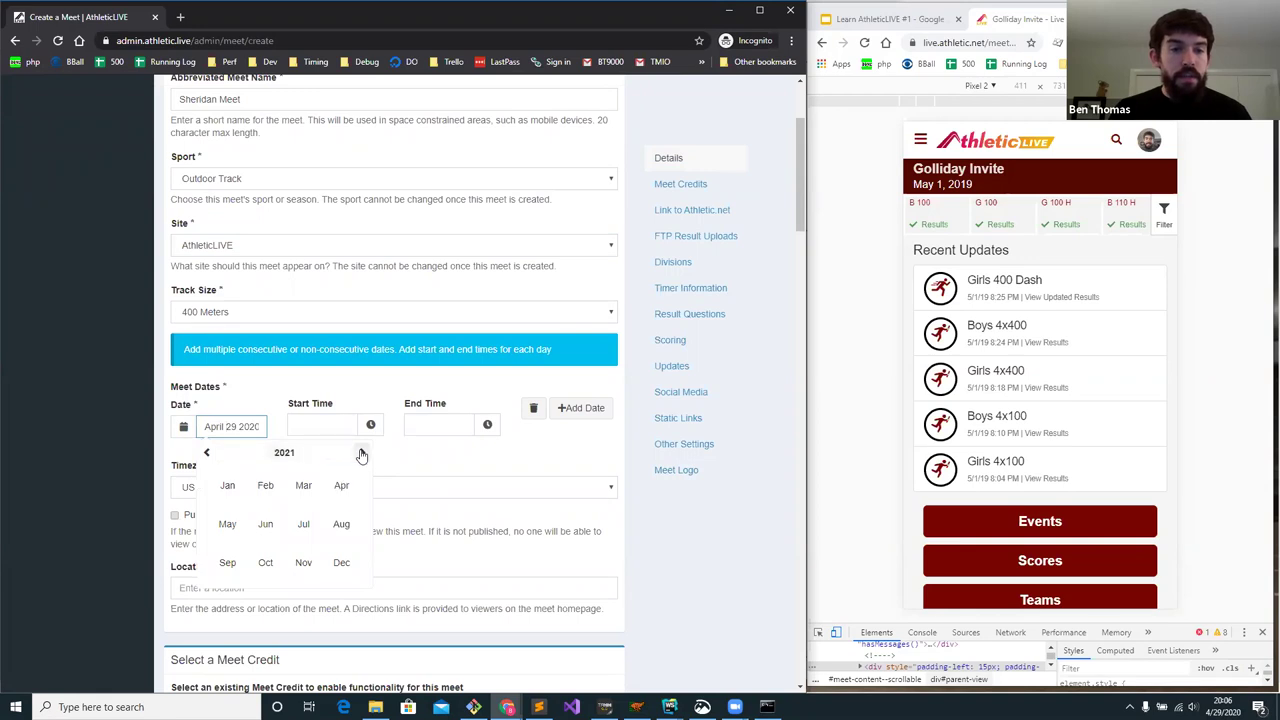
{"action": "left_click", "coordinate": [225, 530]}
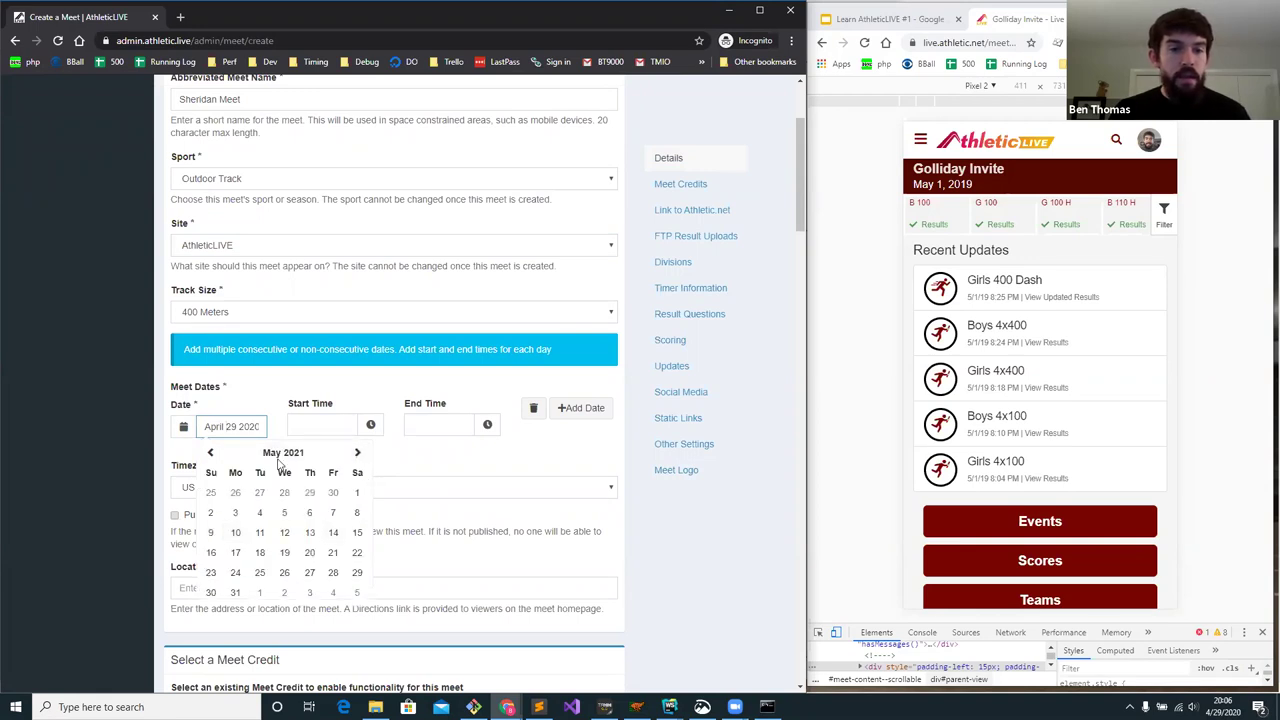
{"action": "left_click", "coordinate": [357, 493]}
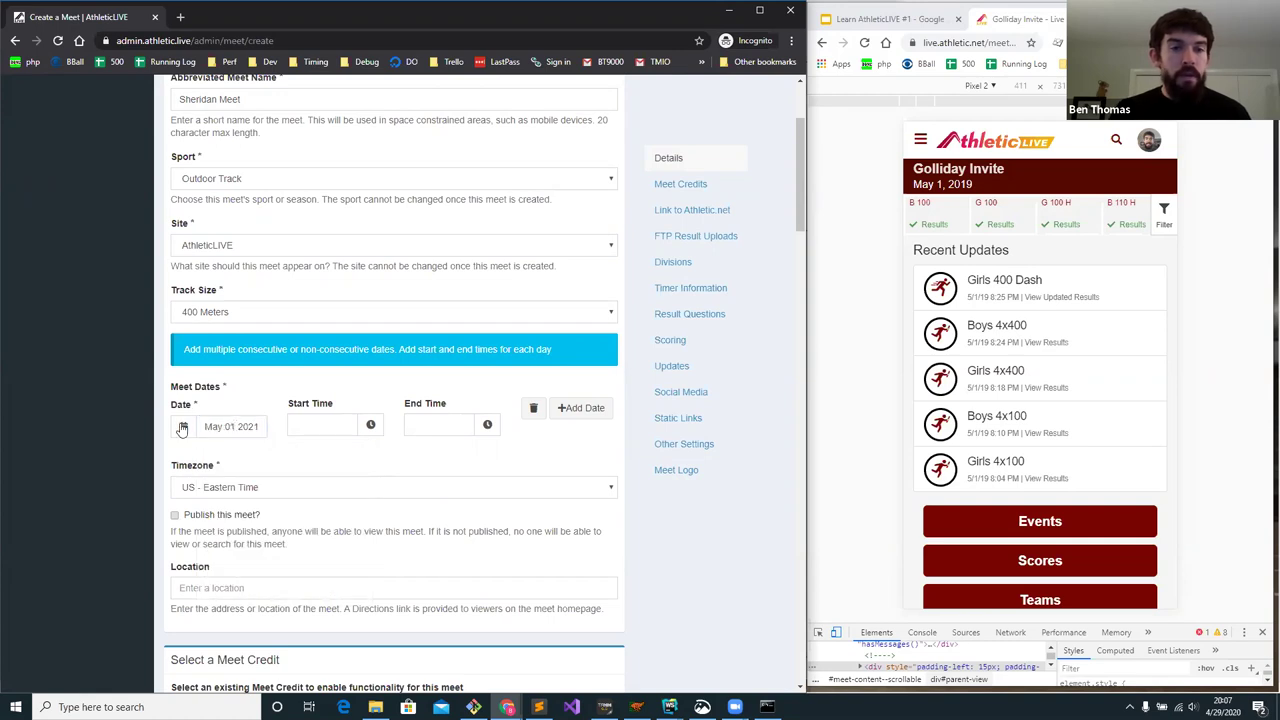
- Add a second meet date and set it to May 2, 2021
{"action": "left_click", "coordinate": [578, 410]}
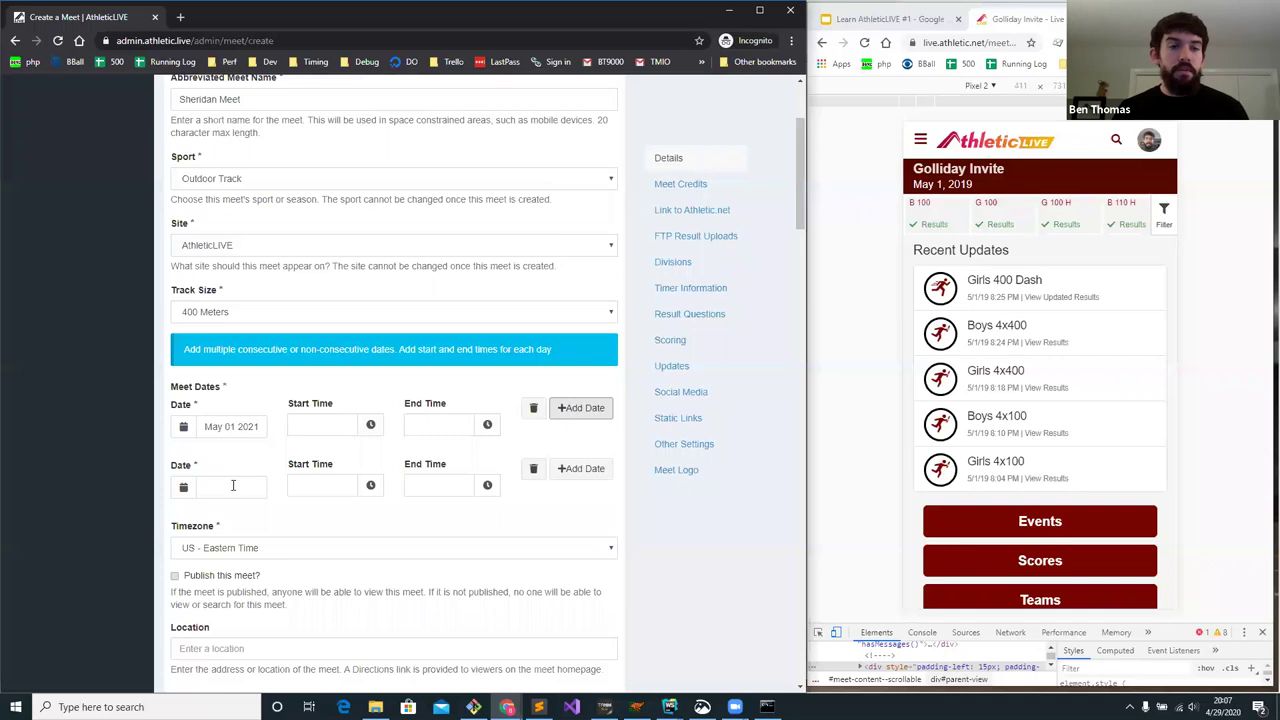
{"action": "left_click", "coordinate": [232, 487]}
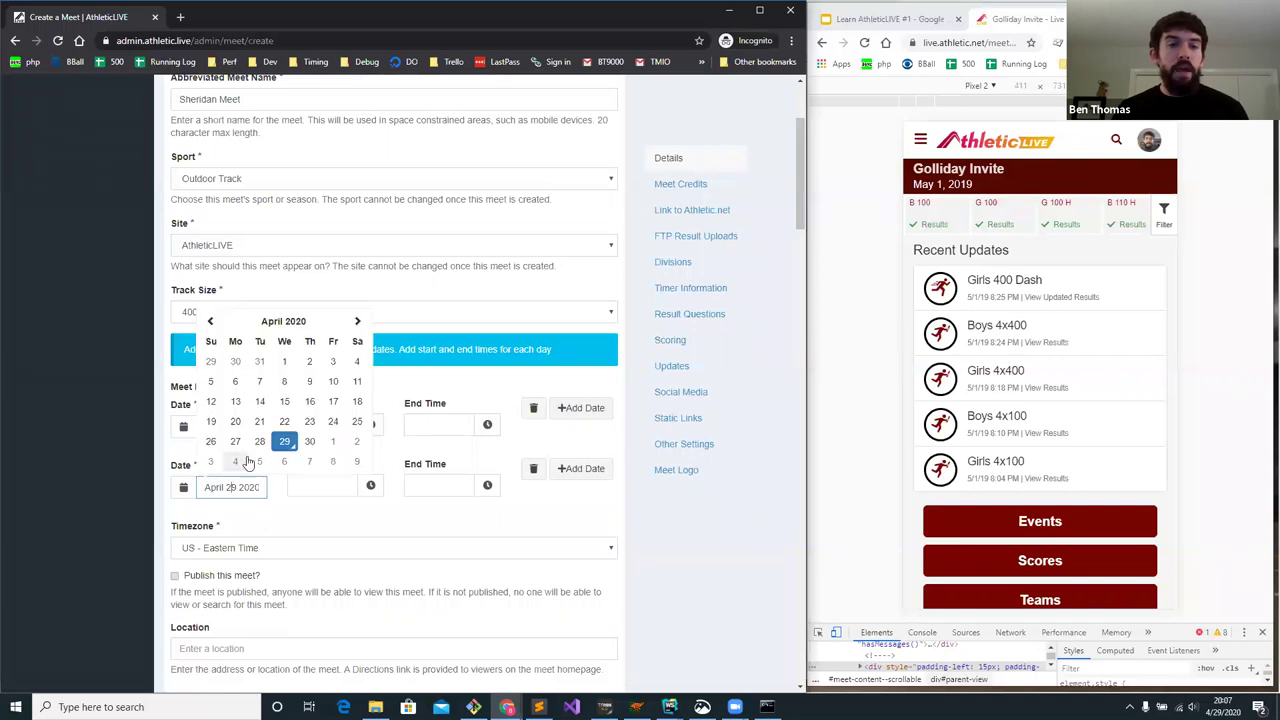
{"action": "left_click", "coordinate": [328, 326]}
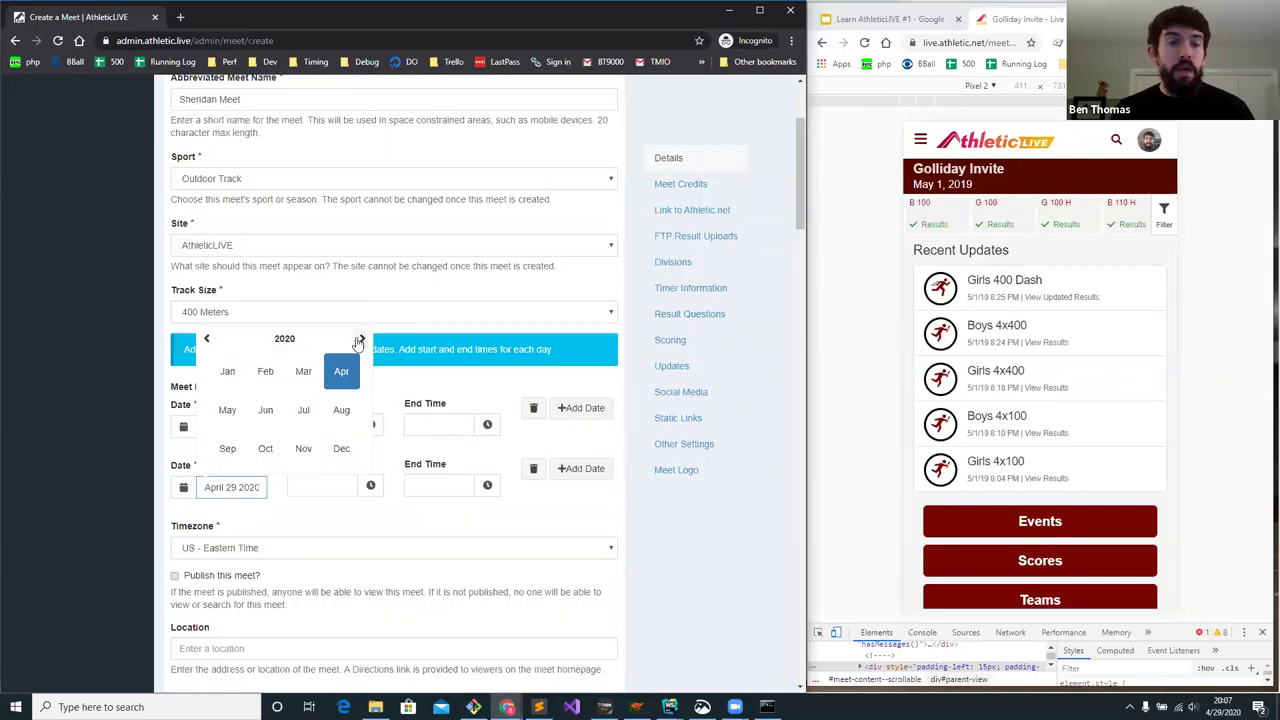
{"action": "left_click", "coordinate": [338, 340]}
{"action": "left_click", "coordinate": [297, 410]}
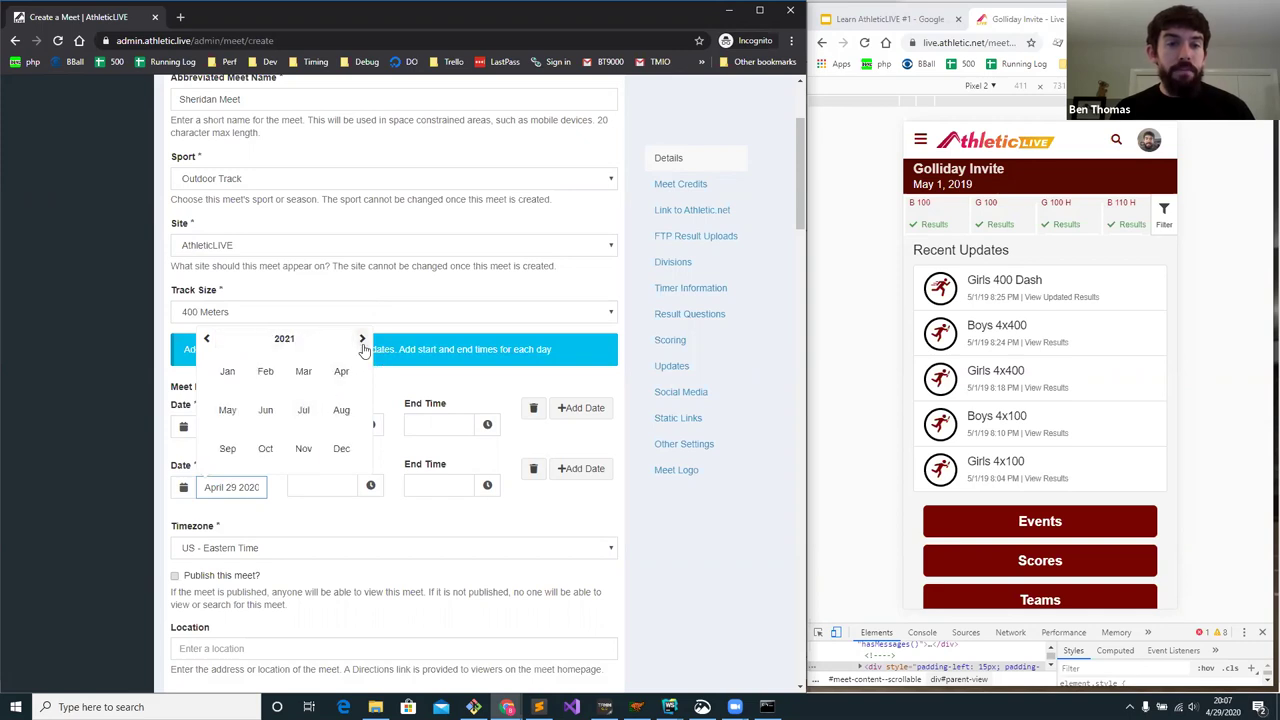
{"action": "left_click", "coordinate": [228, 410]}
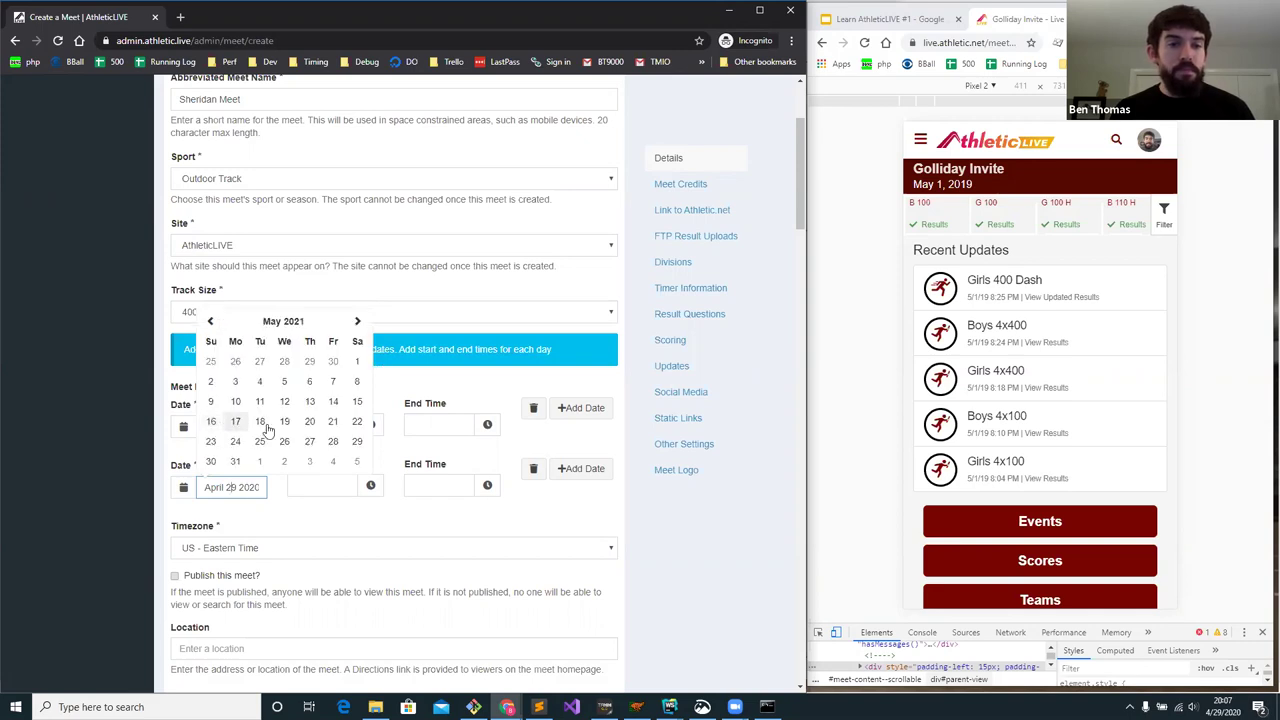
{"action": "left_click", "coordinate": [213, 381]}
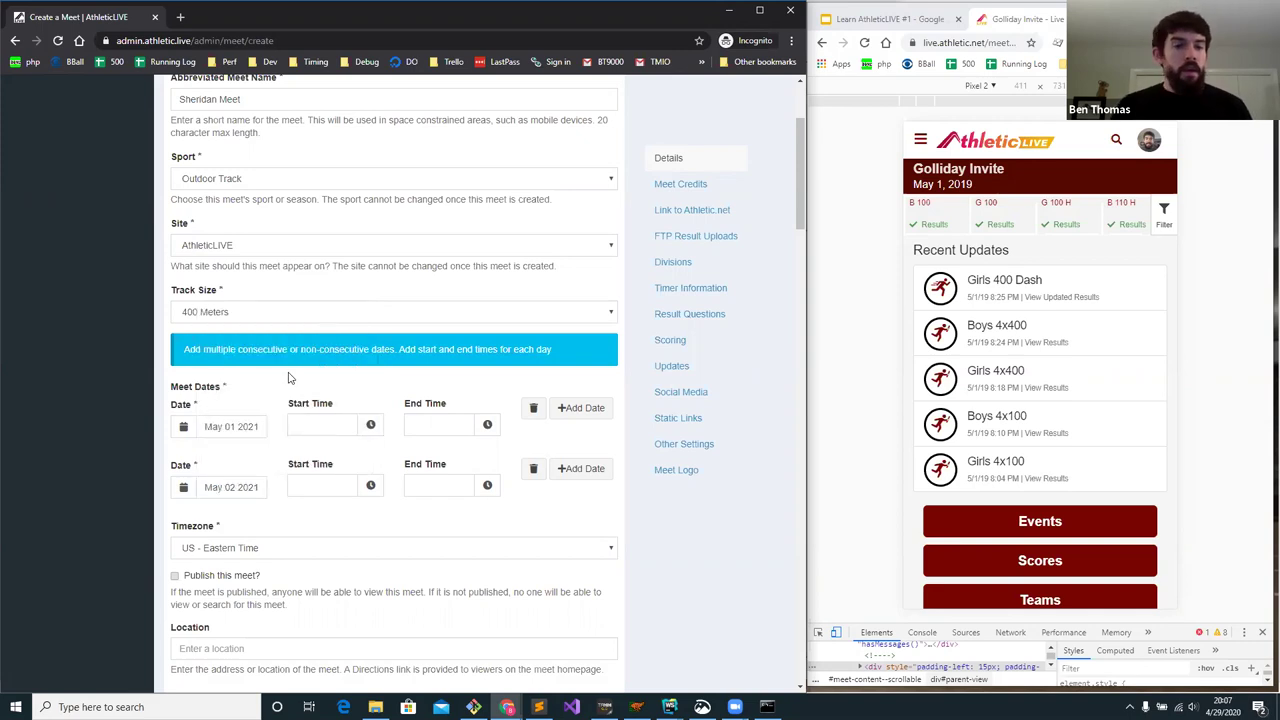
{"action": "scroll", "coordinate": [286, 378], "scroll_direction": "down", "scroll_amount": 1}
{"action": "scroll", "coordinate": [286, 378], "scroll_direction": "down", "scroll_amount": 1}
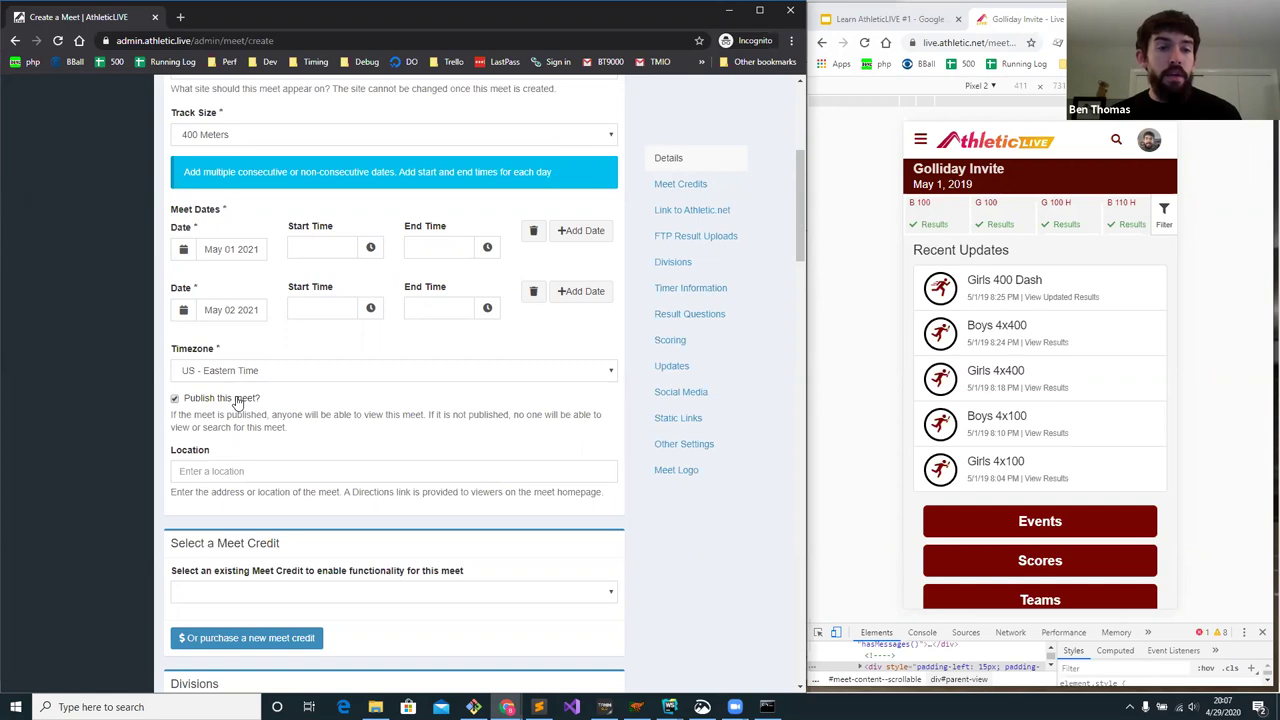
- Set the location to the Reservoir High School suggestion found by searching 'reser'
{"action": "left_click", "coordinate": [221, 470]}
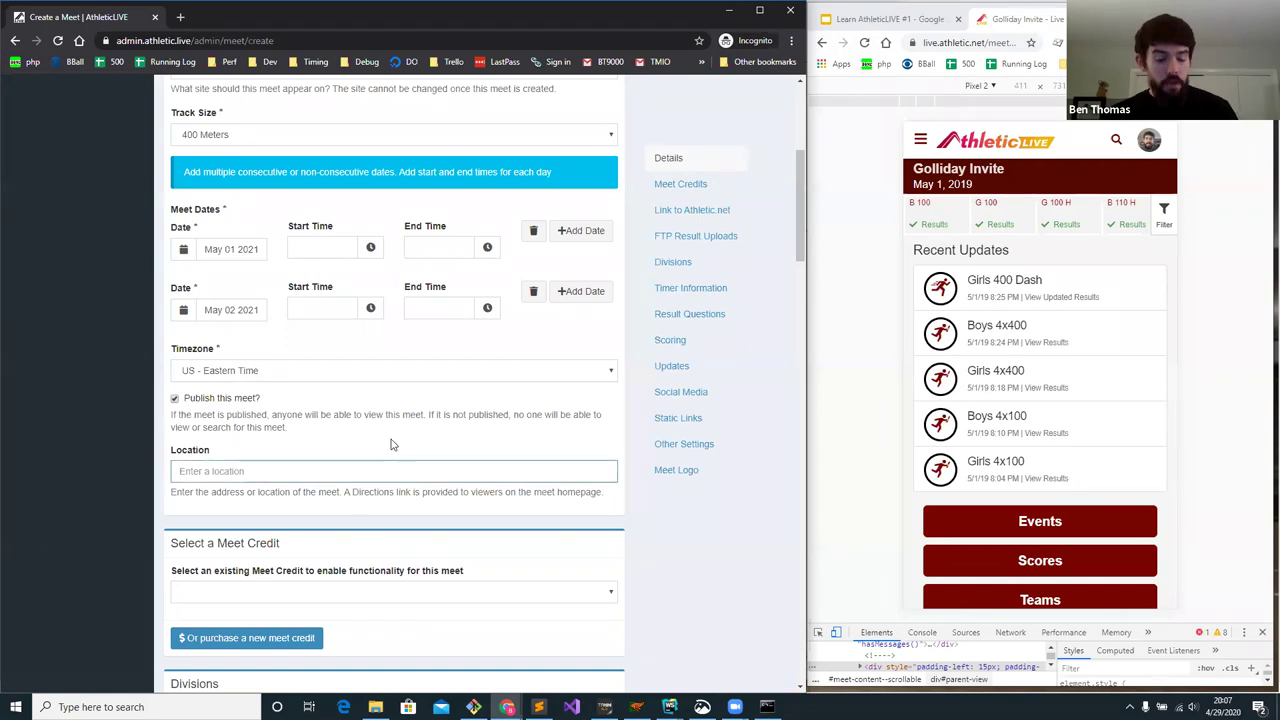
{"action": "type", "text": "res"}
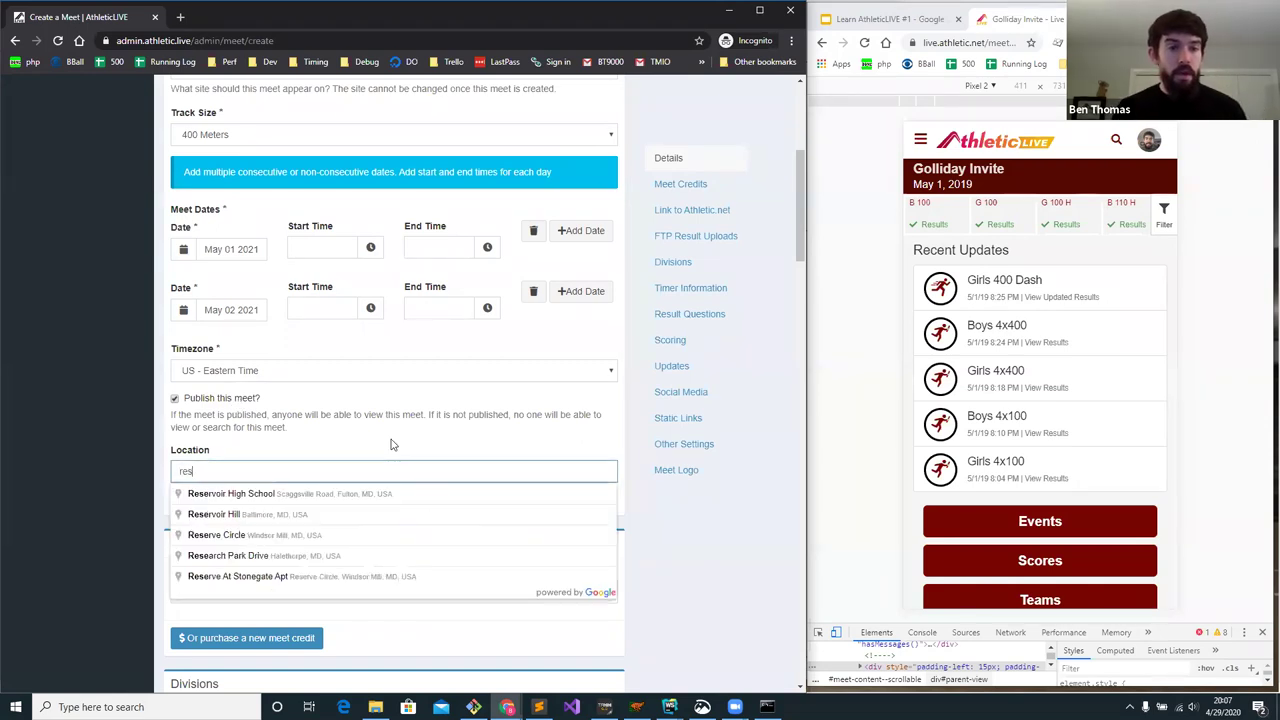
{"action": "type", "text": "er"}
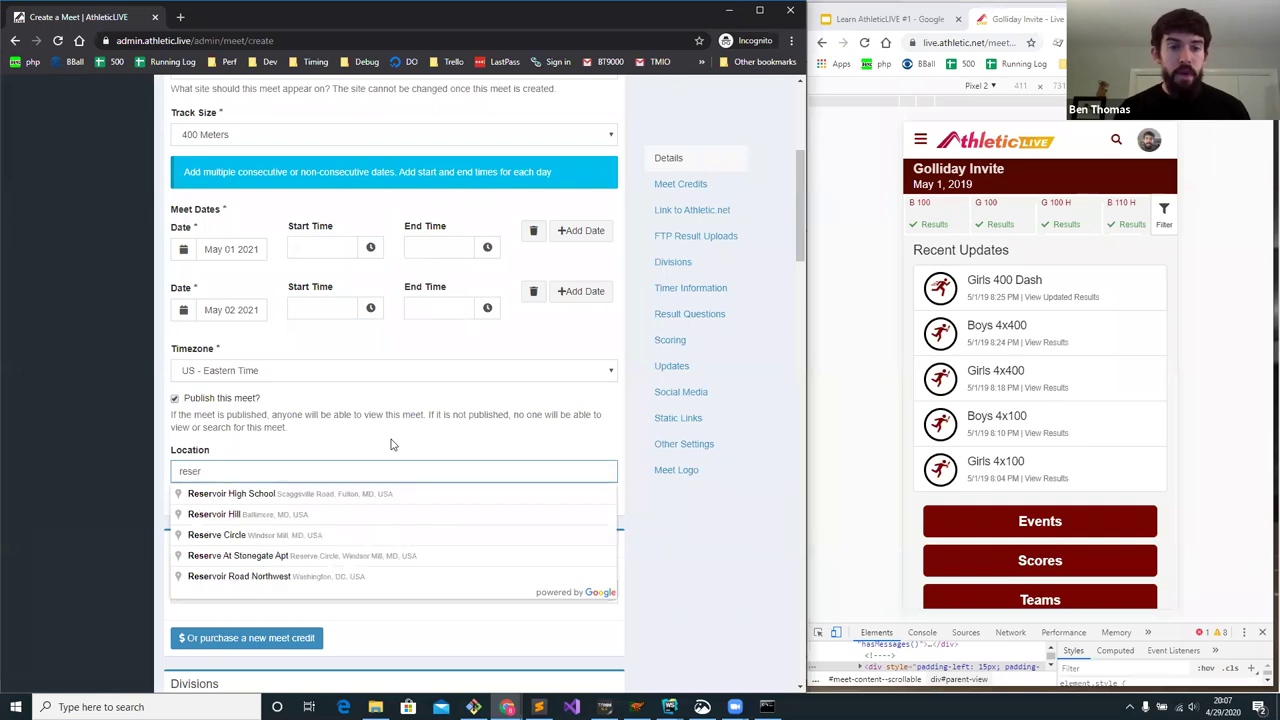
{"action": "left_click", "coordinate": [371, 494]}
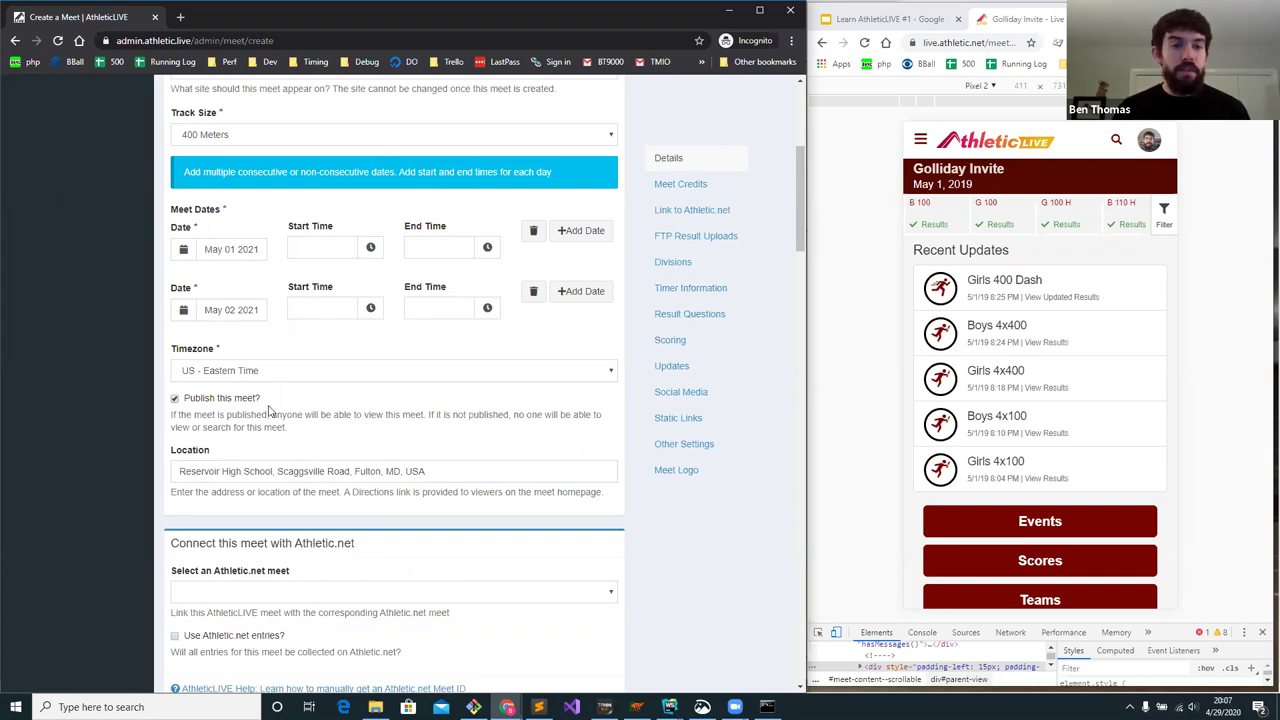
{"action": "scroll", "coordinate": [271, 408], "scroll_direction": "down", "scroll_amount": 1}
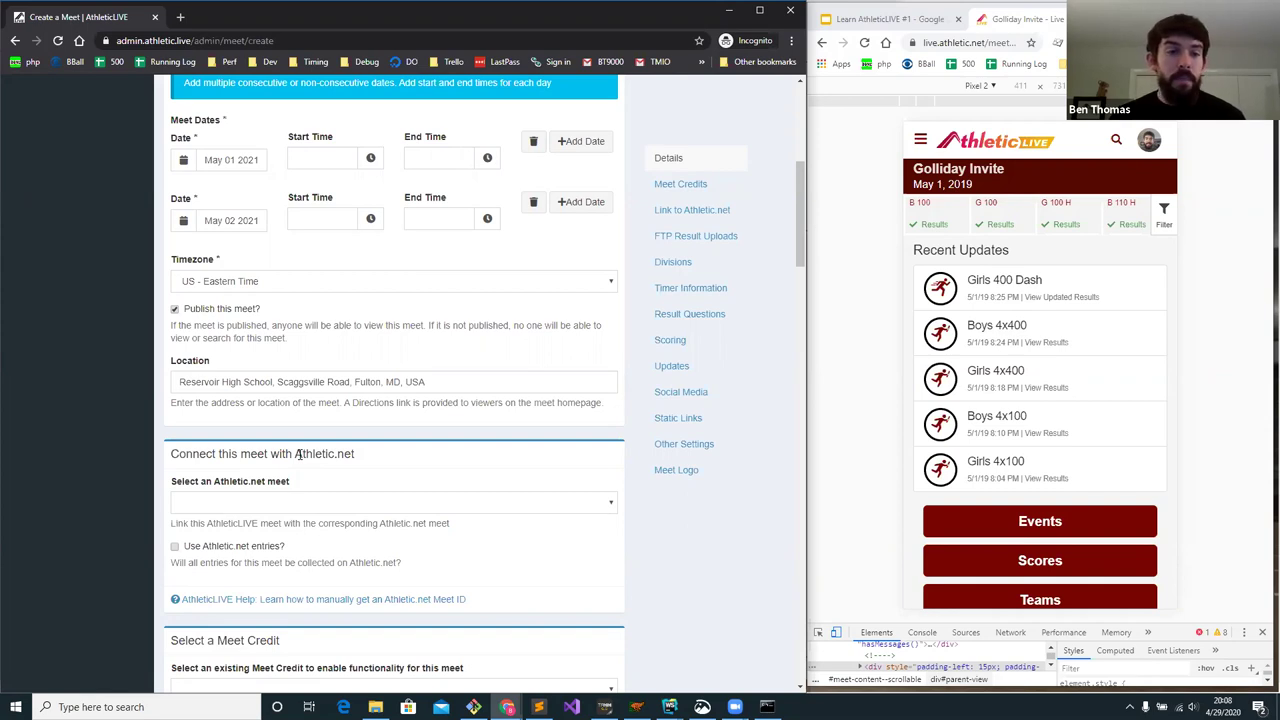
- Link the Athletic.net meet Sheridan Invite - 2021-05-01 and enable Athletic.net entries
{"action": "left_click", "coordinate": [291, 510]}
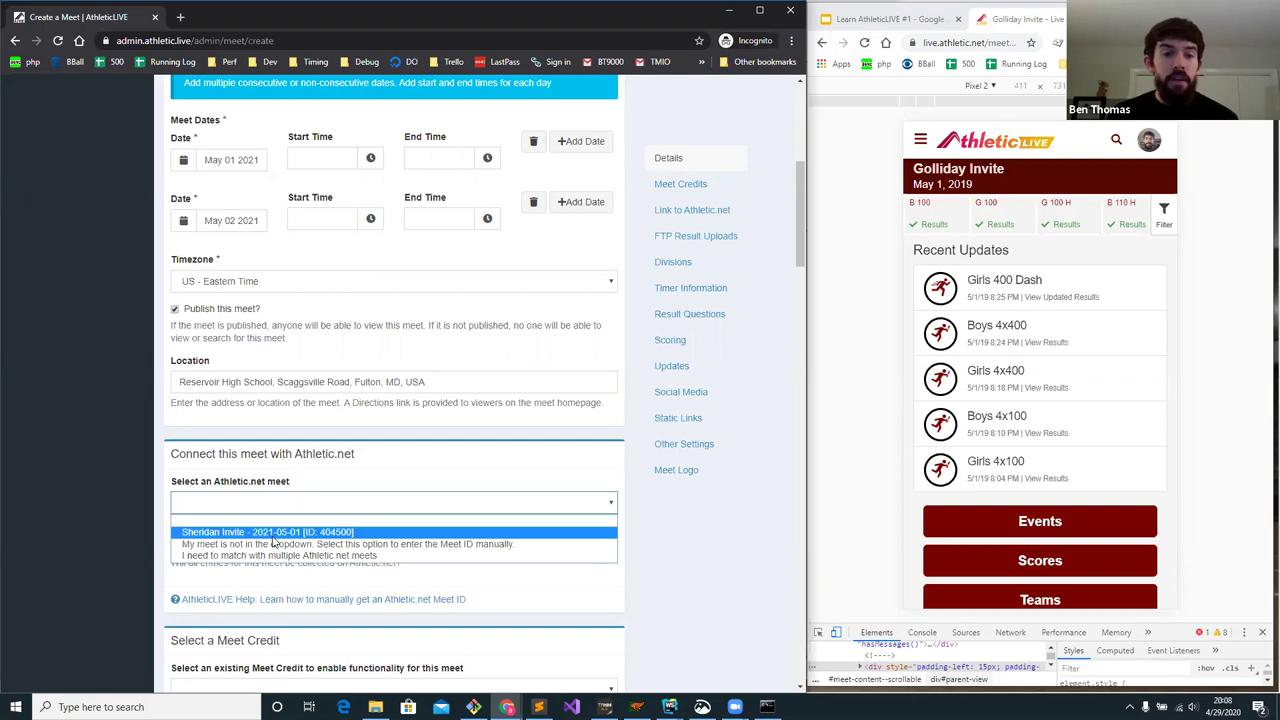
{"action": "left_click", "coordinate": [280, 458]}
{"action": "scroll", "coordinate": [267, 431], "scroll_direction": "up", "scroll_amount": 3}
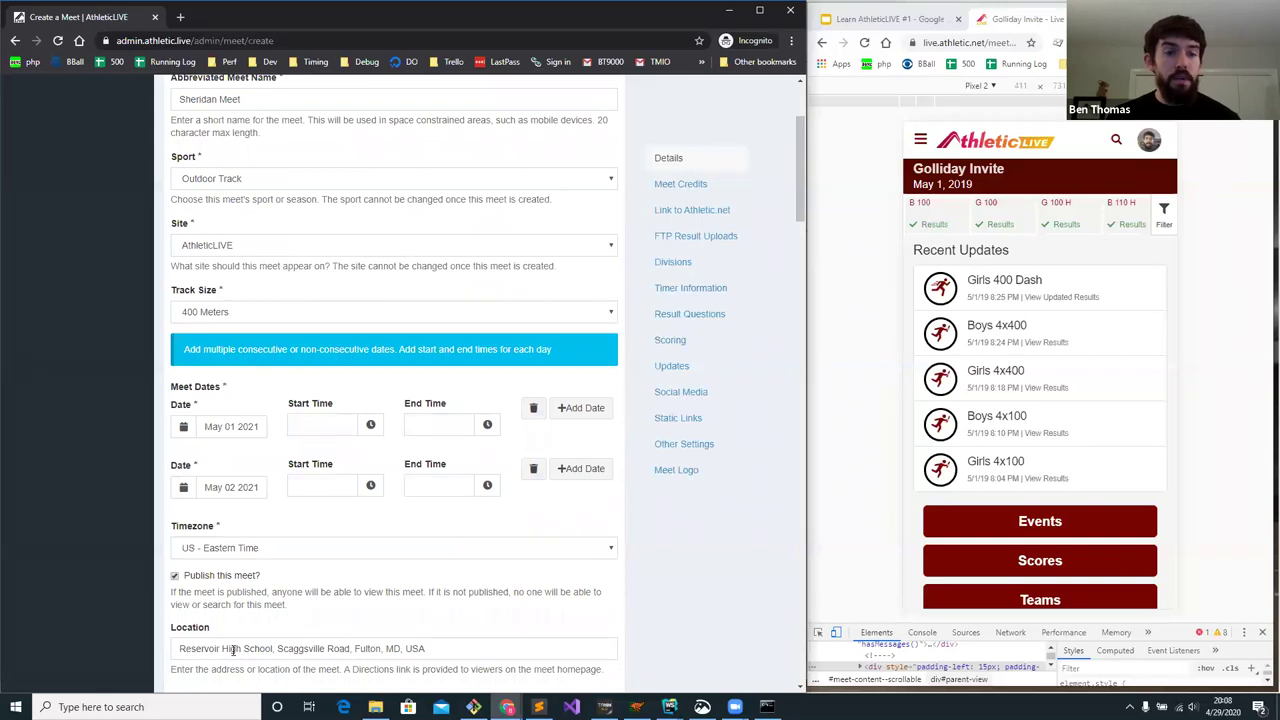
{"action": "scroll", "coordinate": [238, 600], "scroll_direction": "down", "scroll_amount": 3}
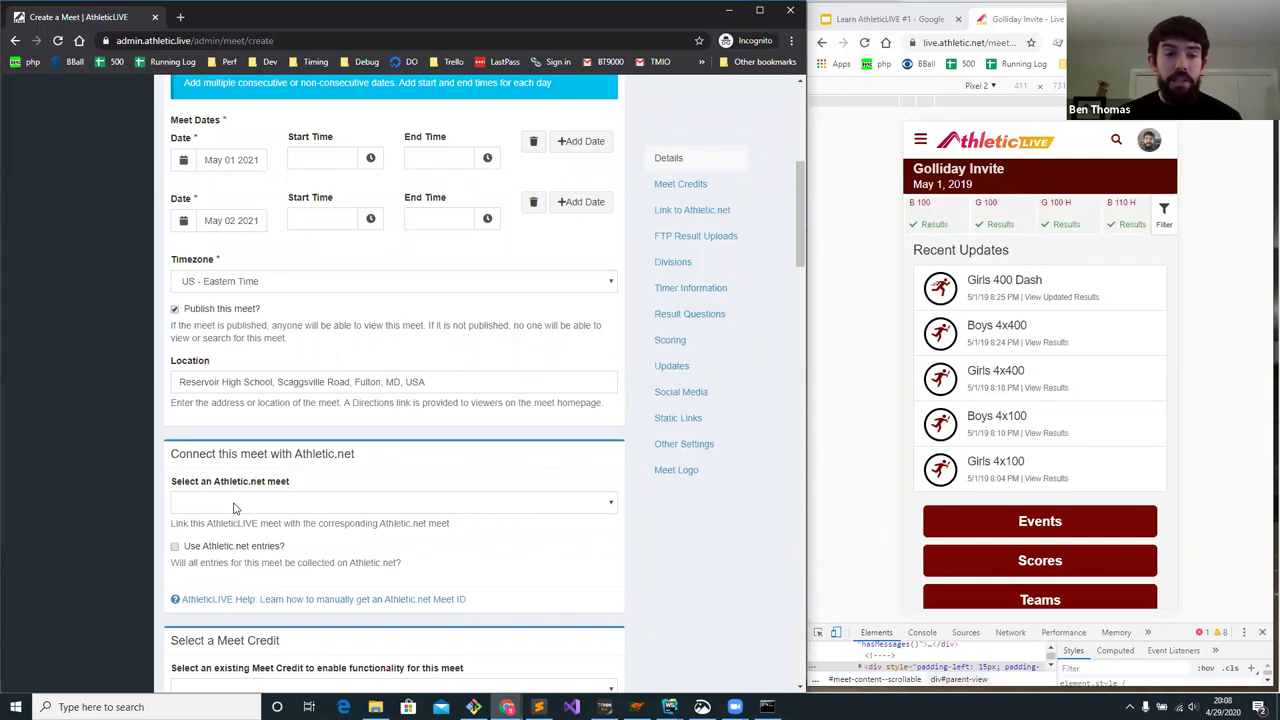
{"action": "left_click", "coordinate": [233, 505]}
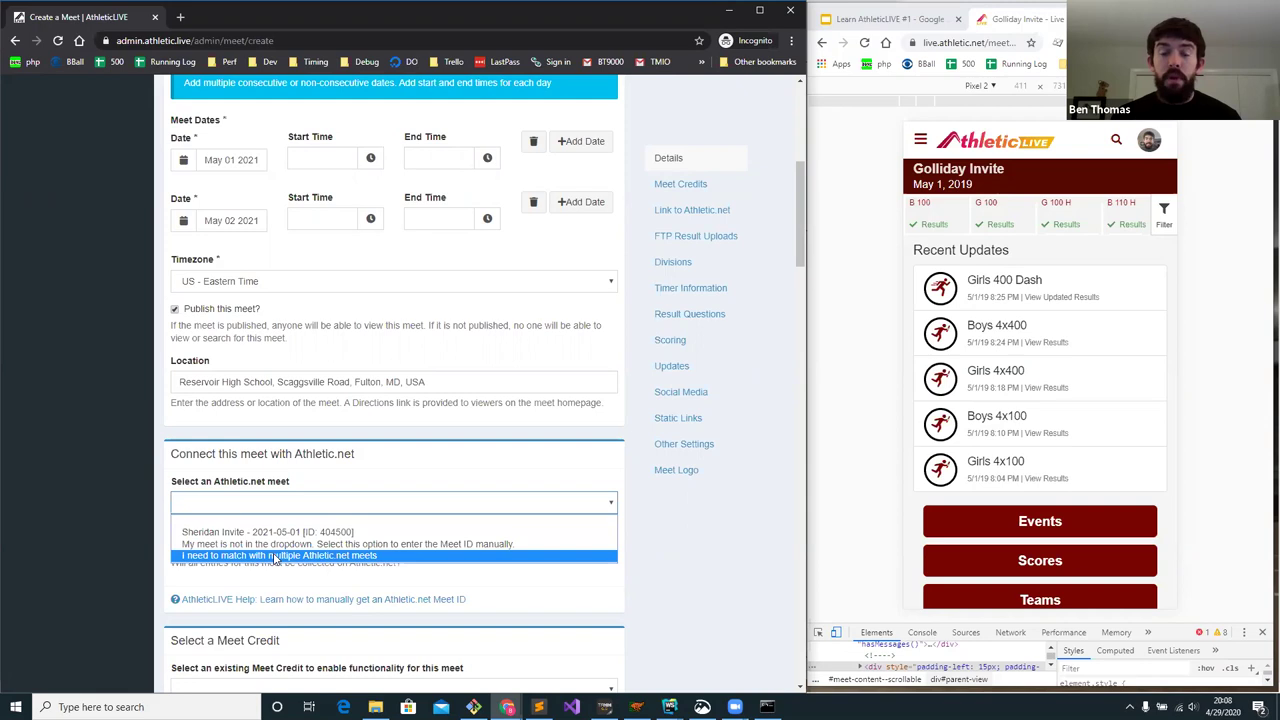
{"action": "left_click", "coordinate": [255, 591]}
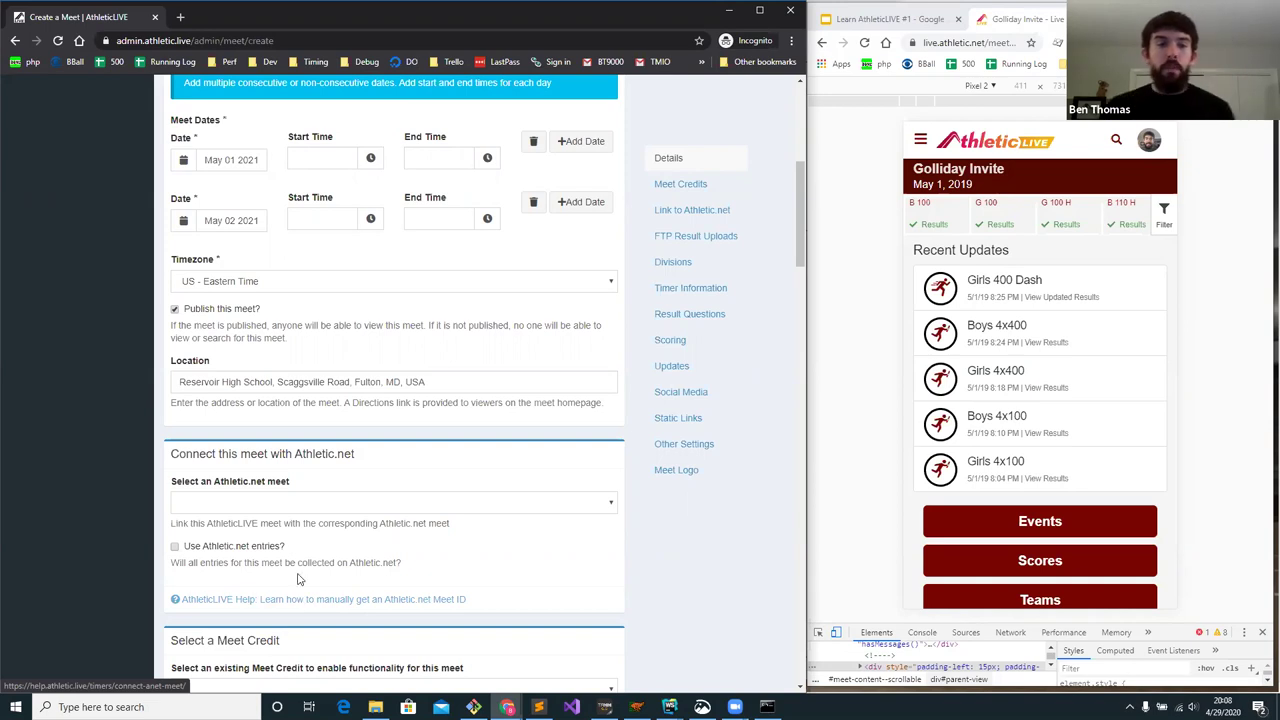
{"action": "left_click", "coordinate": [285, 502]}
{"action": "left_click", "coordinate": [283, 533]}
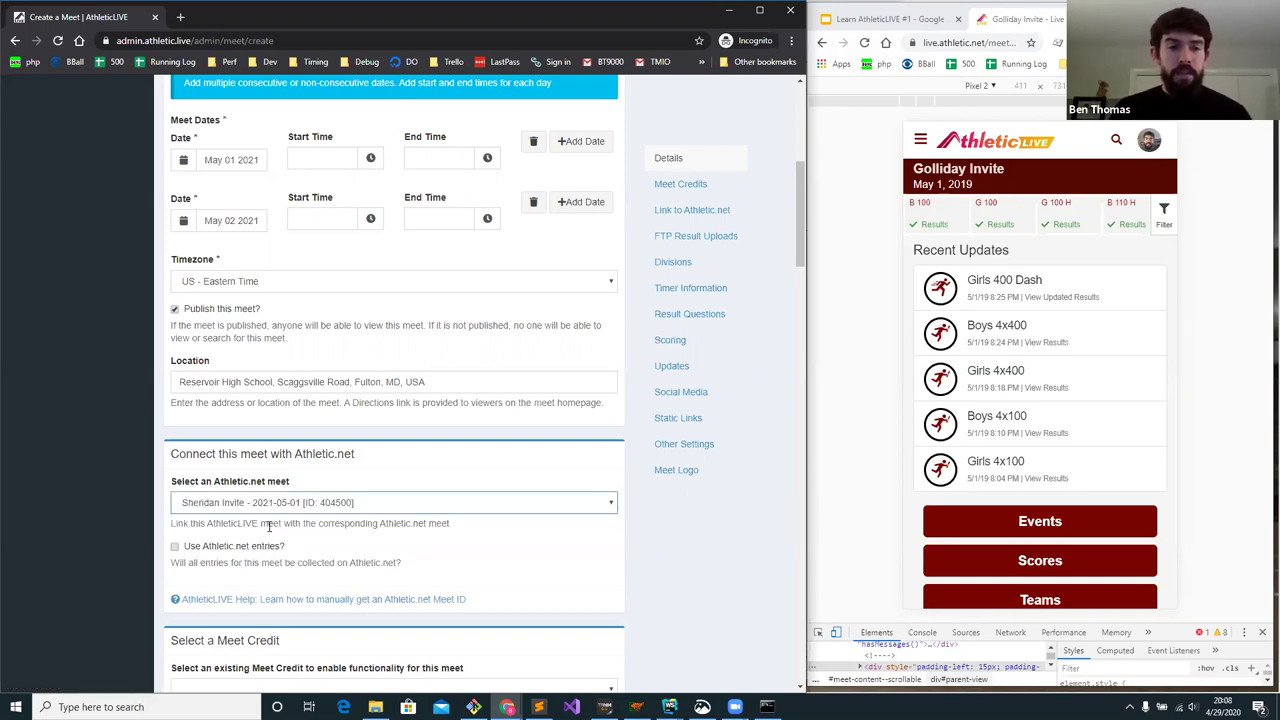
{"action": "left_click", "coordinate": [213, 548]}
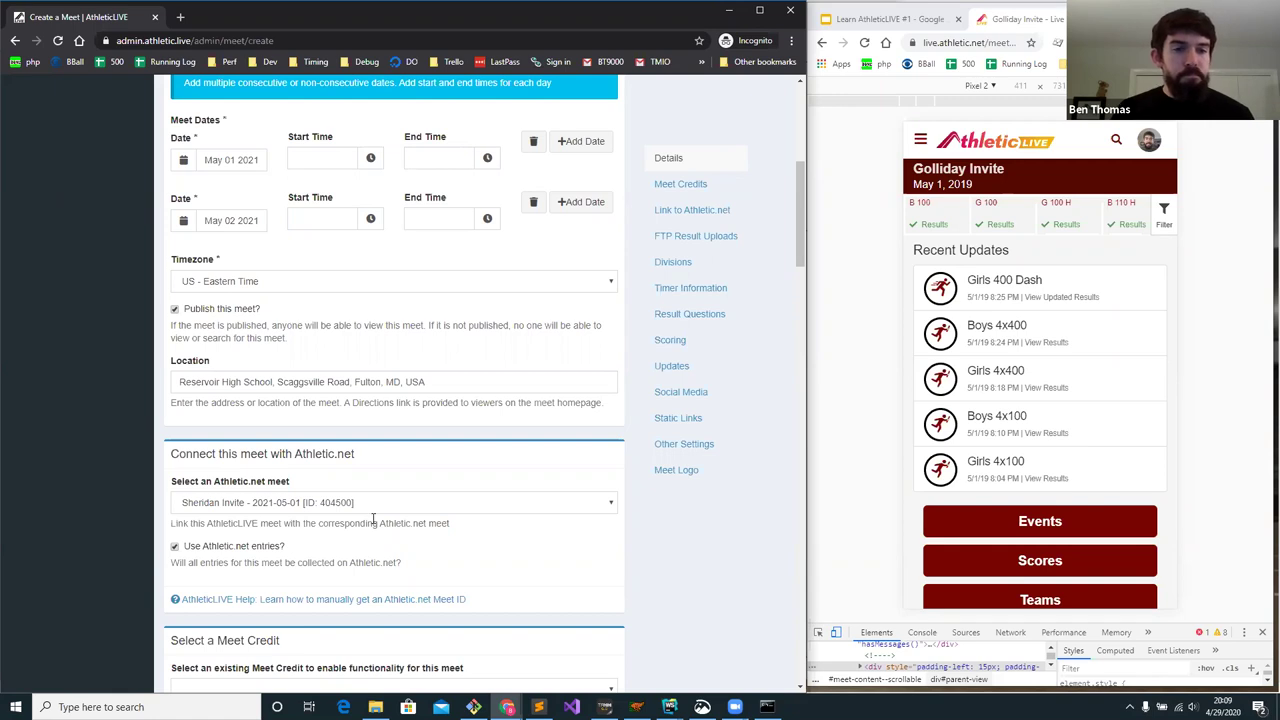
{"action": "scroll", "coordinate": [378, 506], "scroll_direction": "down", "scroll_amount": 1}
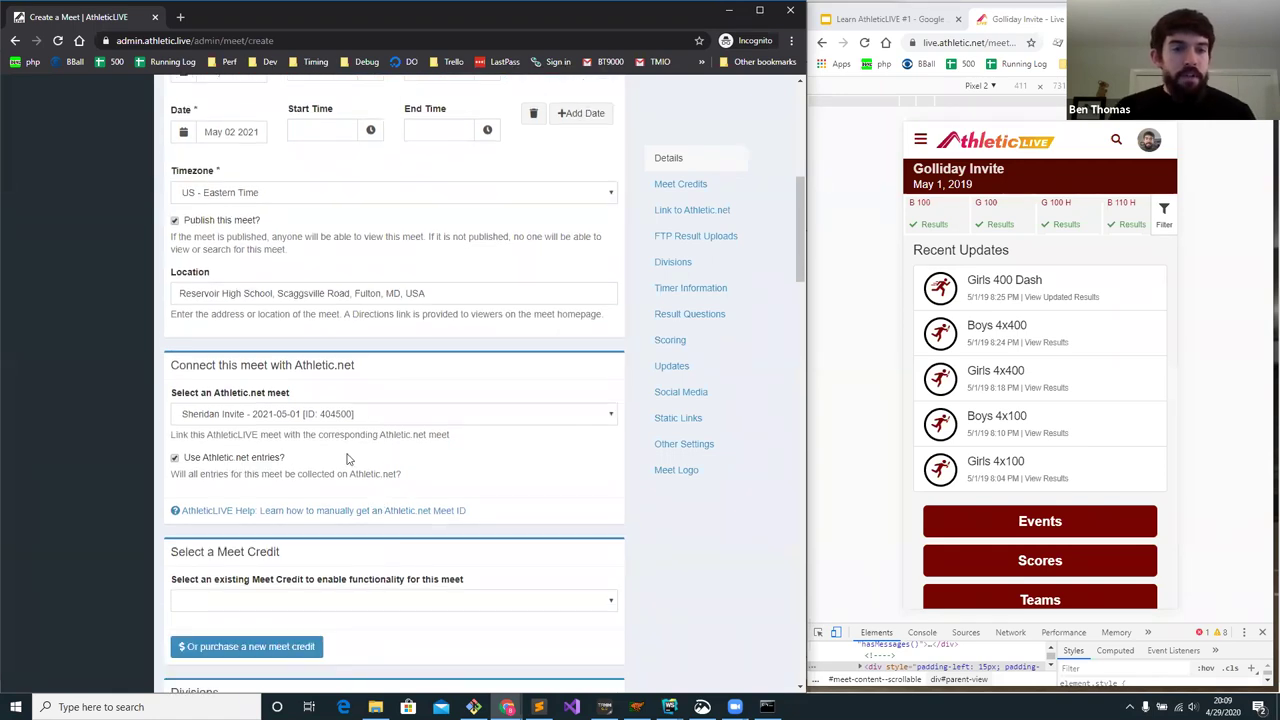
{"action": "scroll", "coordinate": [346, 457], "scroll_direction": "down", "scroll_amount": 1}
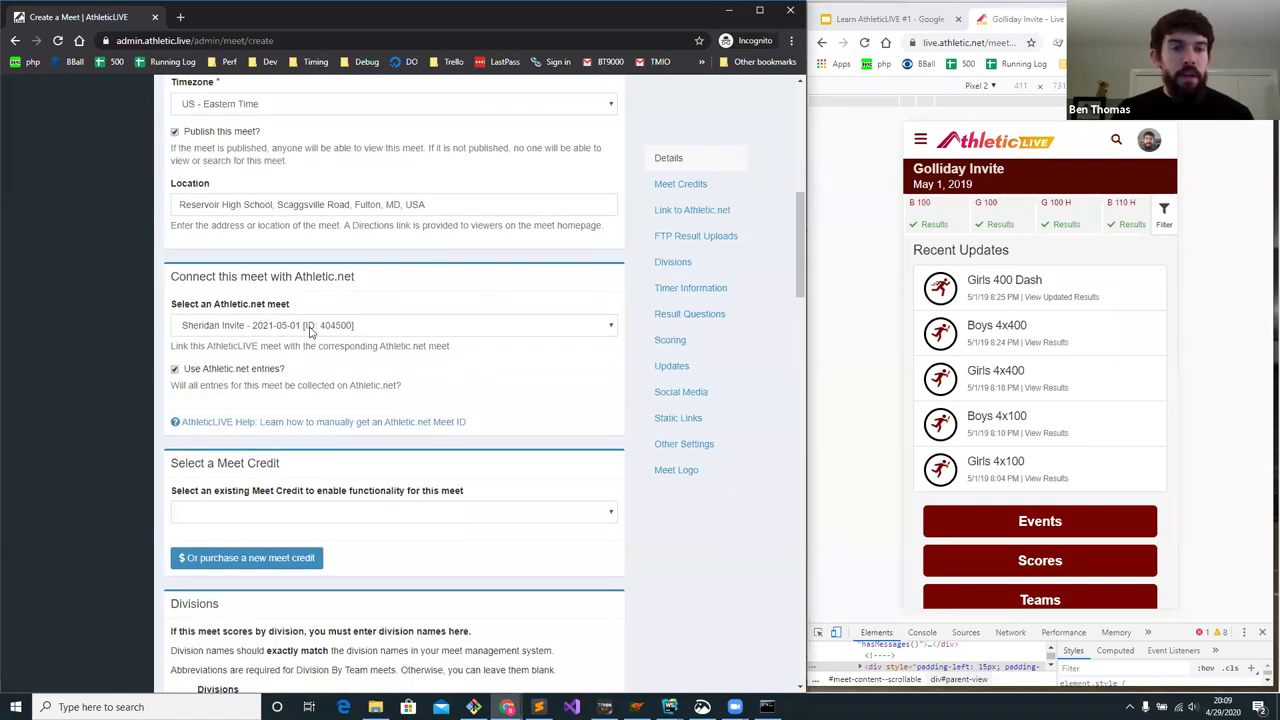
{"action": "scroll", "coordinate": [340, 402], "scroll_direction": "down", "scroll_amount": 1}
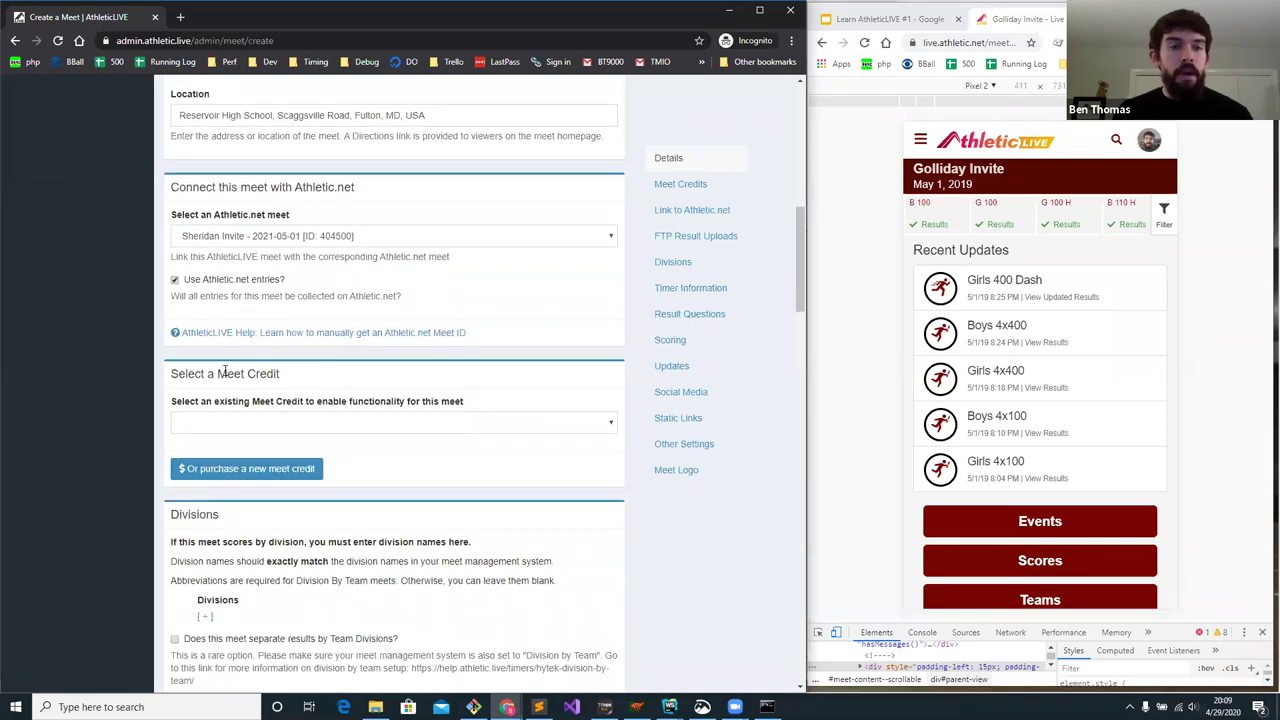
{"action": "left_click_drag", "start_coordinate": [217, 373], "coordinate": [297, 382]}
{"action": "left_click", "coordinate": [305, 383]}
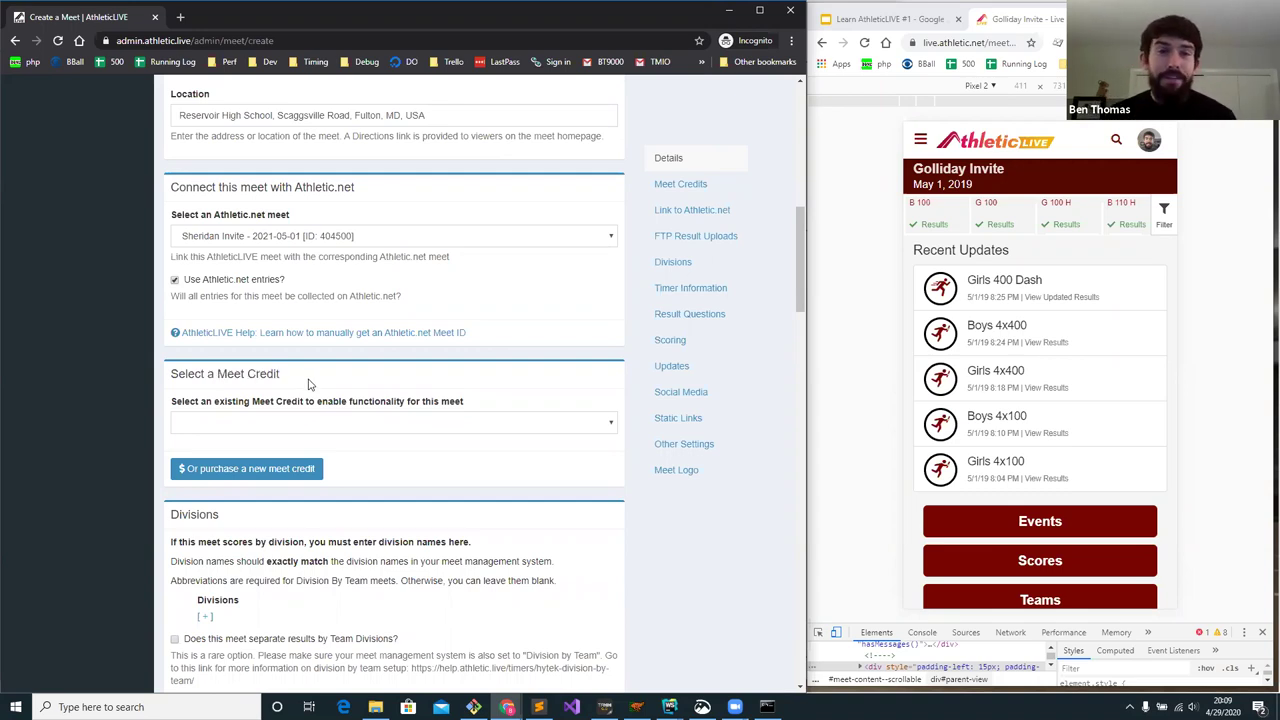
{"action": "left_click", "coordinate": [295, 424]}
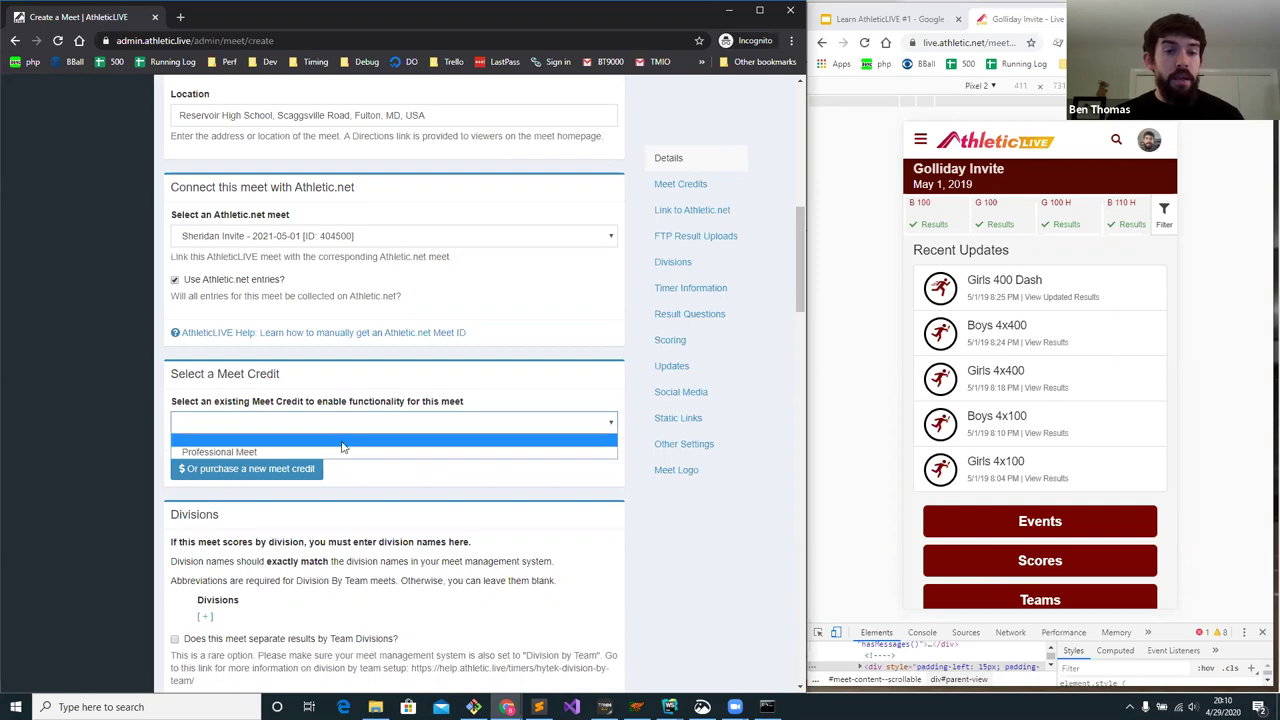
{"action": "left_click", "coordinate": [351, 474]}
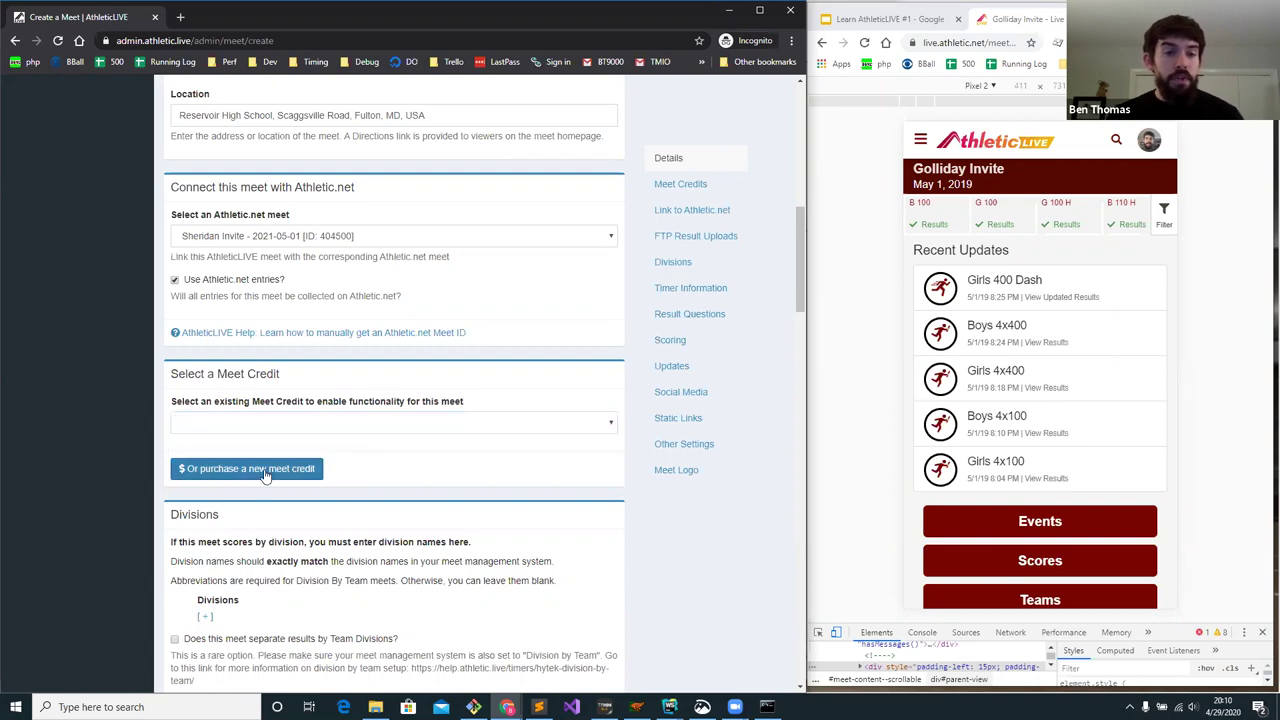
{"action": "left_click", "coordinate": [266, 473]}
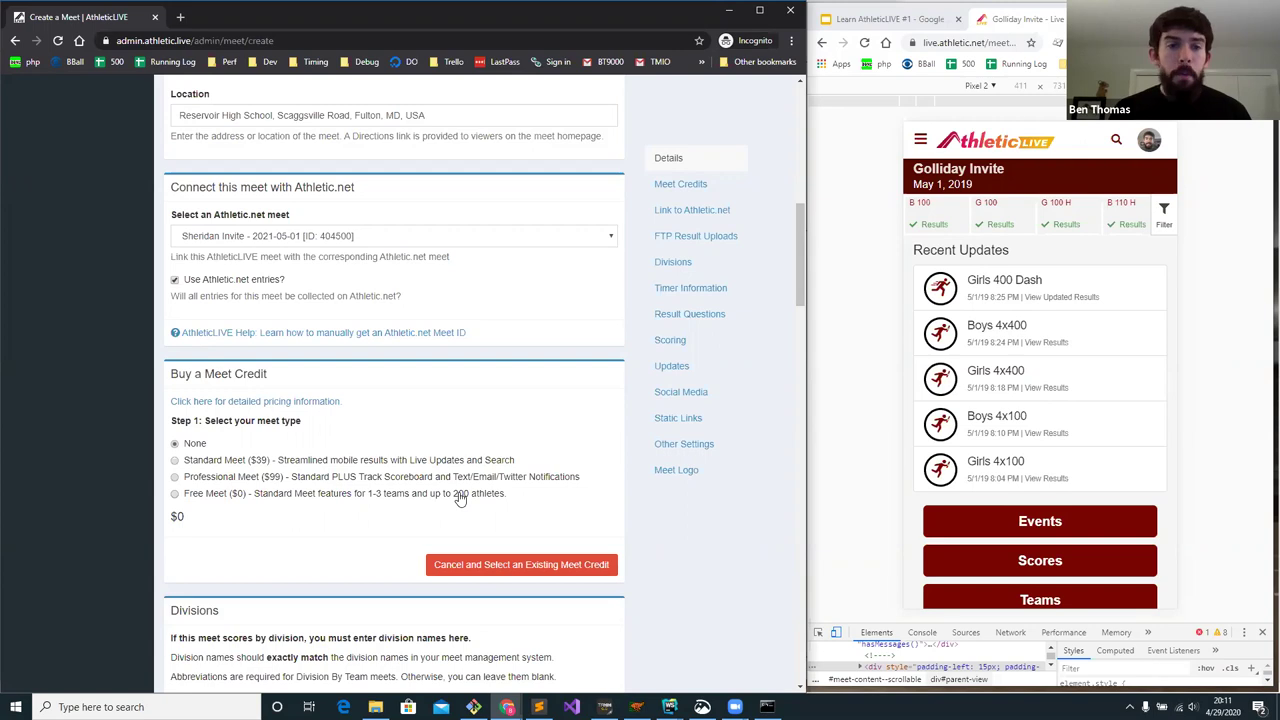
{"action": "left_click", "coordinate": [519, 566]}
- Select Professional Meet as the meet credit
{"action": "left_click", "coordinate": [251, 425]}
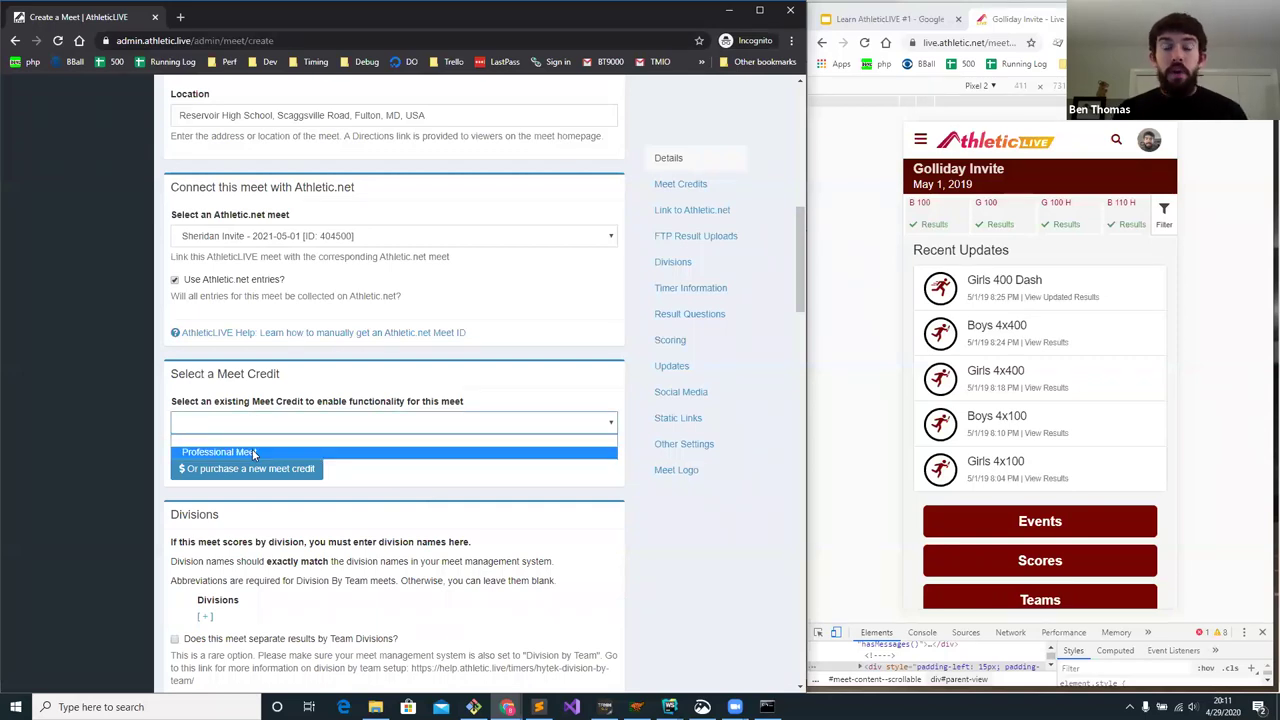
{"action": "left_click", "coordinate": [252, 452]}
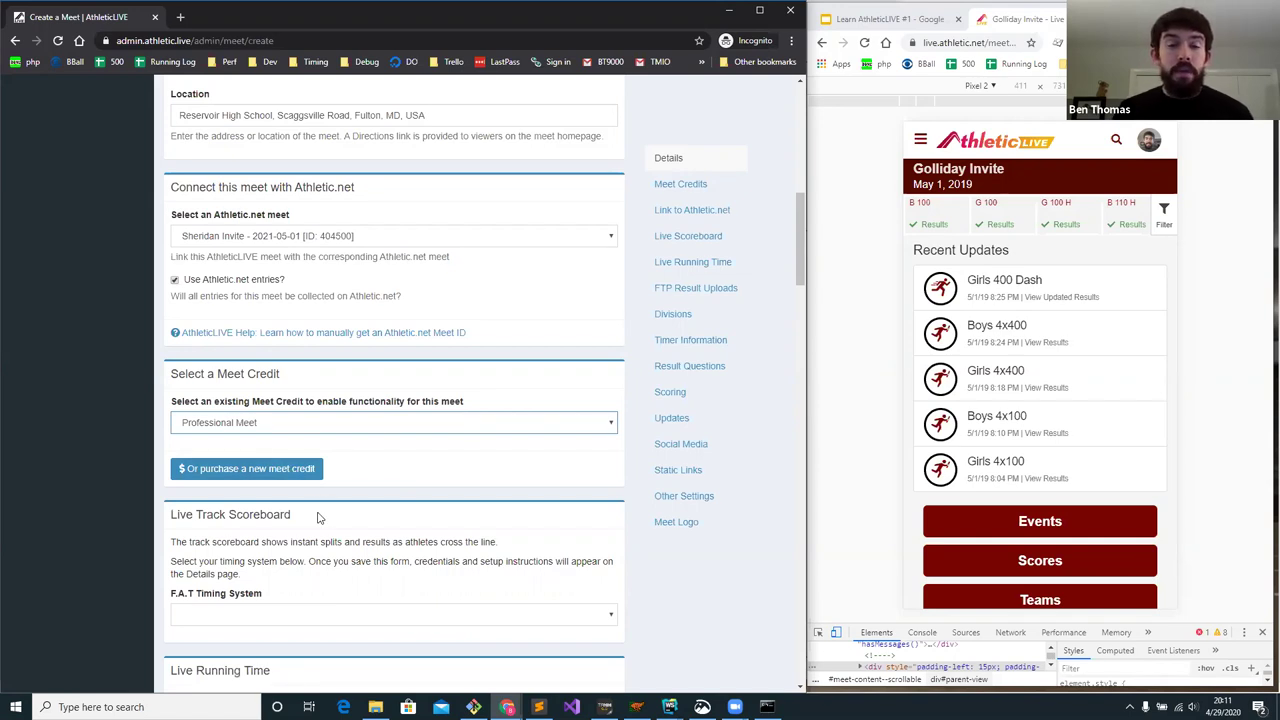
{"action": "scroll", "coordinate": [323, 478], "scroll_direction": "down", "scroll_amount": 3}
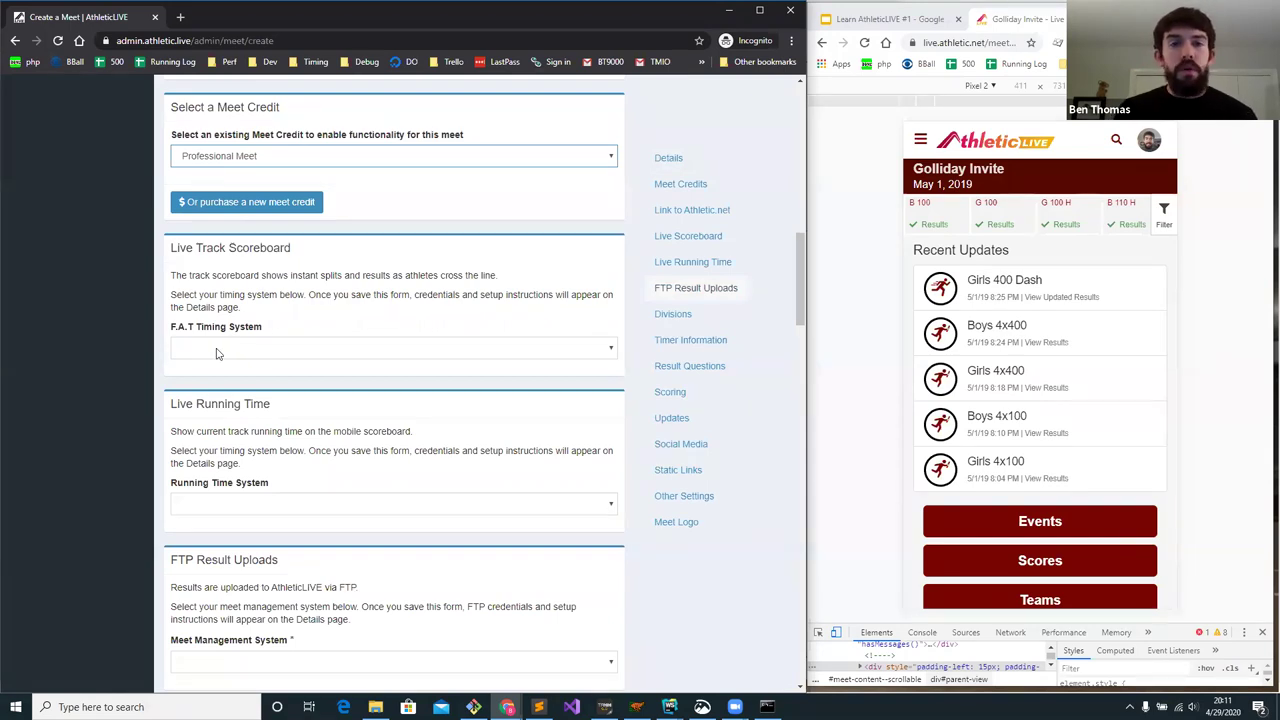
{"action": "left_click", "coordinate": [215, 350]}
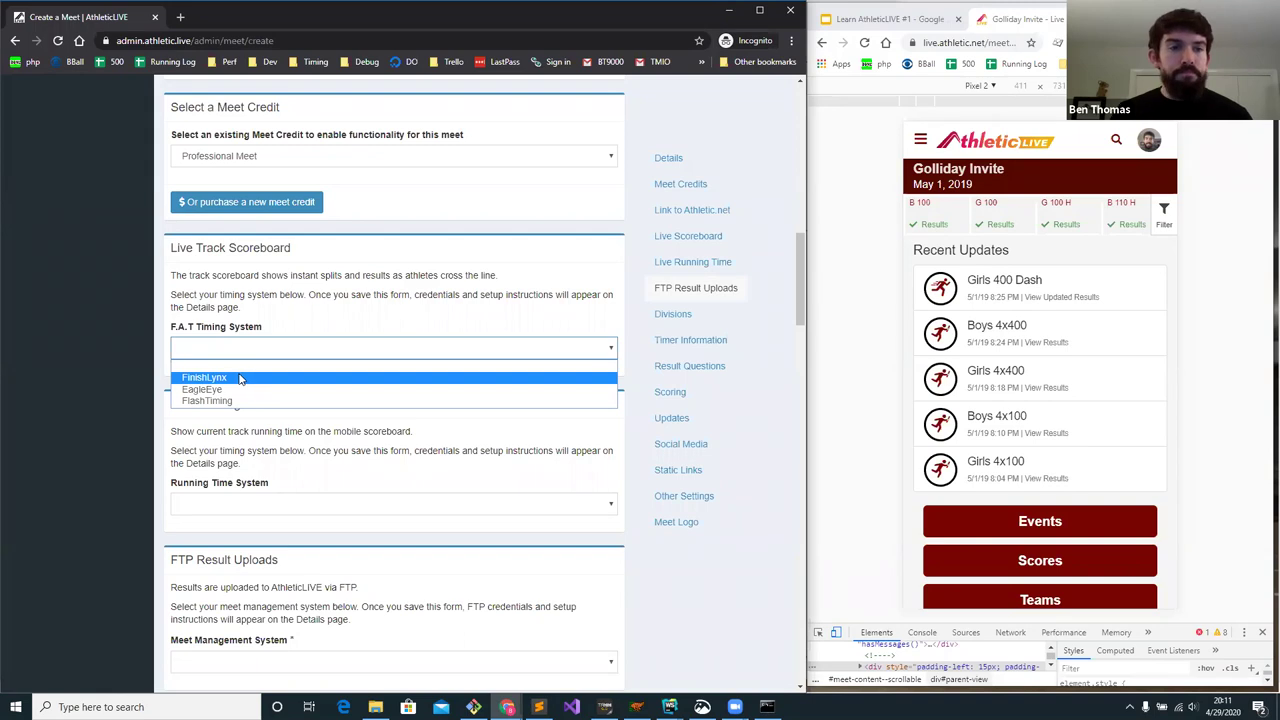
- Set FinishLynx as the F.A.T timing system and enable compiled and heat-by-heat results
{"action": "left_click", "coordinate": [233, 380]}
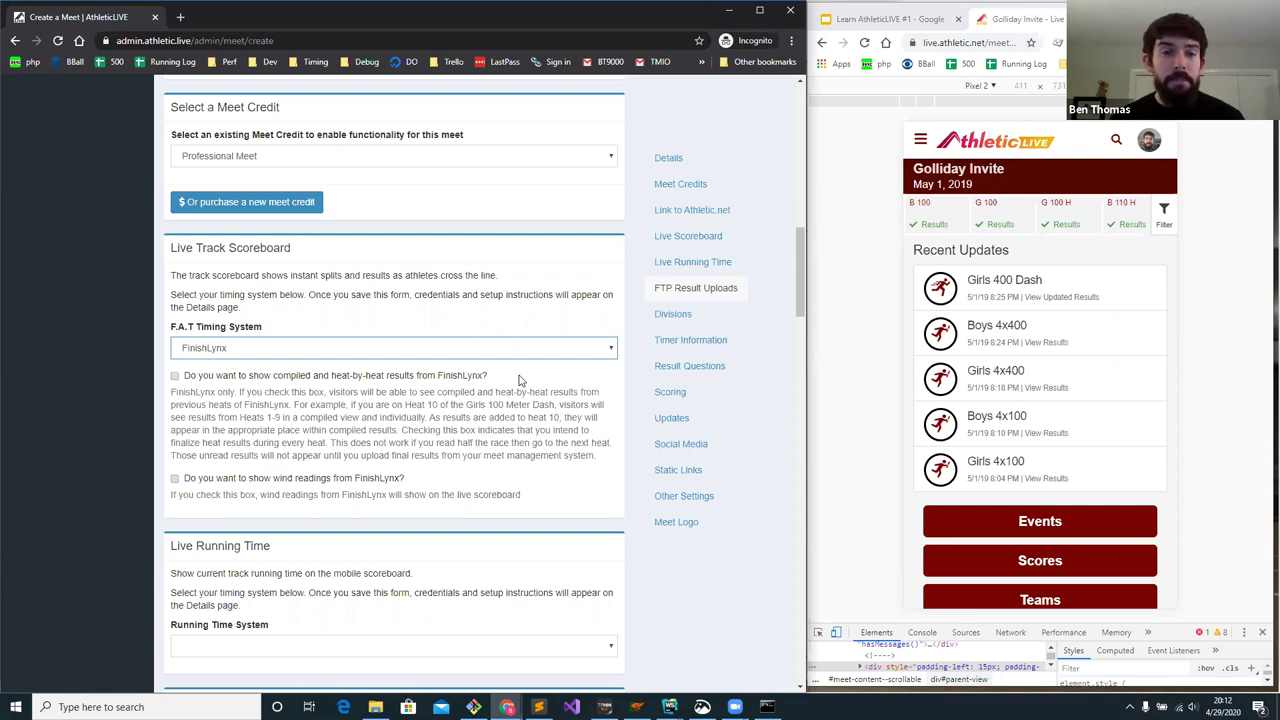
{"action": "left_click", "coordinate": [263, 376]}
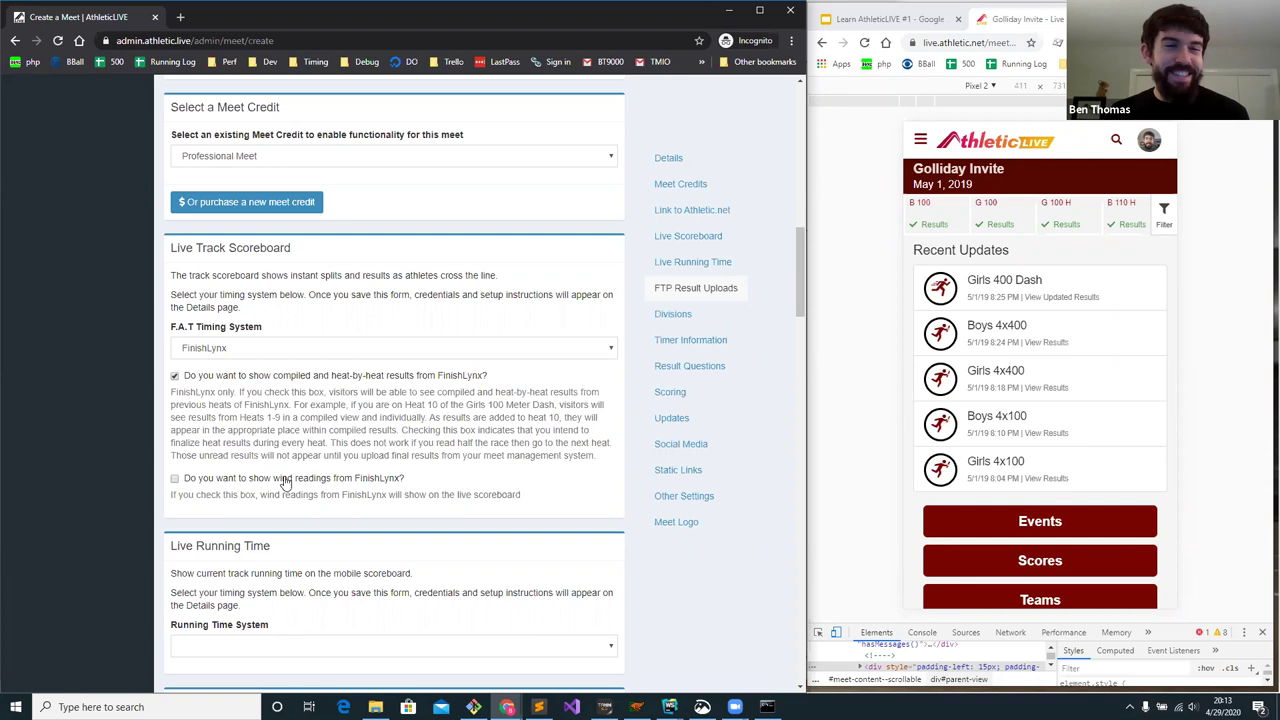
{"action": "scroll", "coordinate": [284, 482], "scroll_direction": "down", "scroll_amount": 1}
{"action": "scroll", "coordinate": [284, 482], "scroll_direction": "down", "scroll_amount": 1}
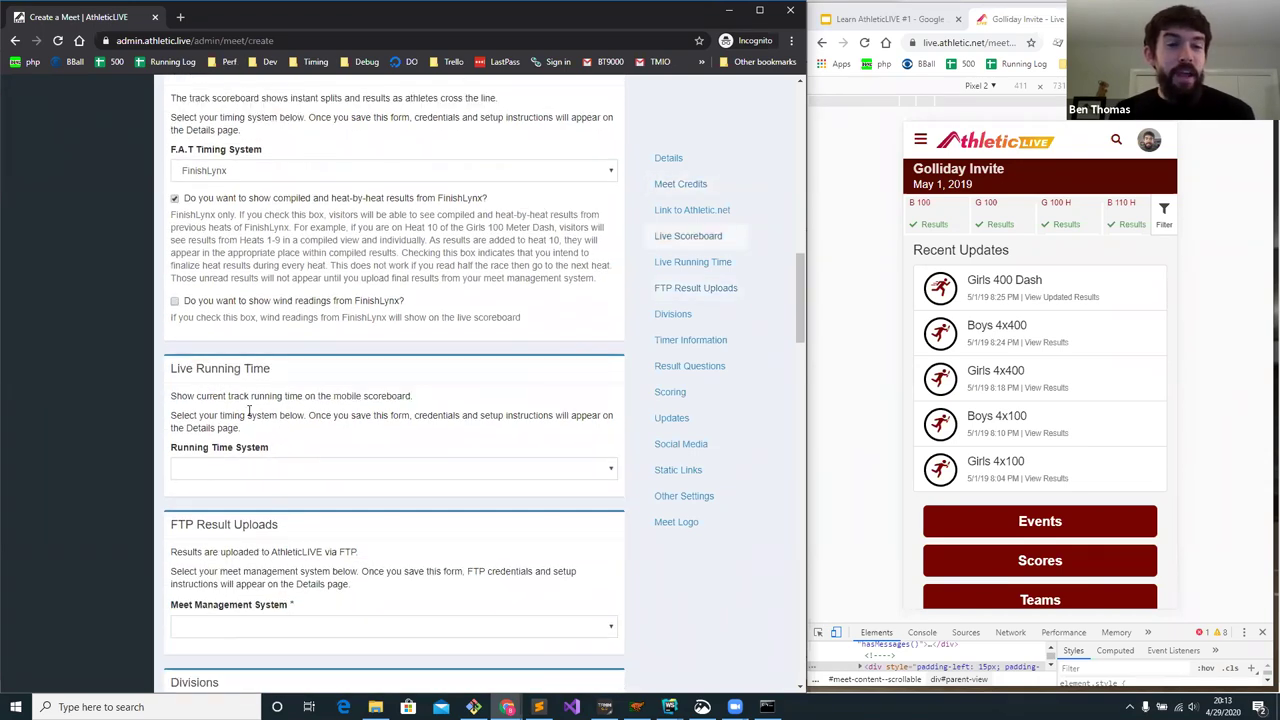
{"action": "left_click", "coordinate": [237, 470]}
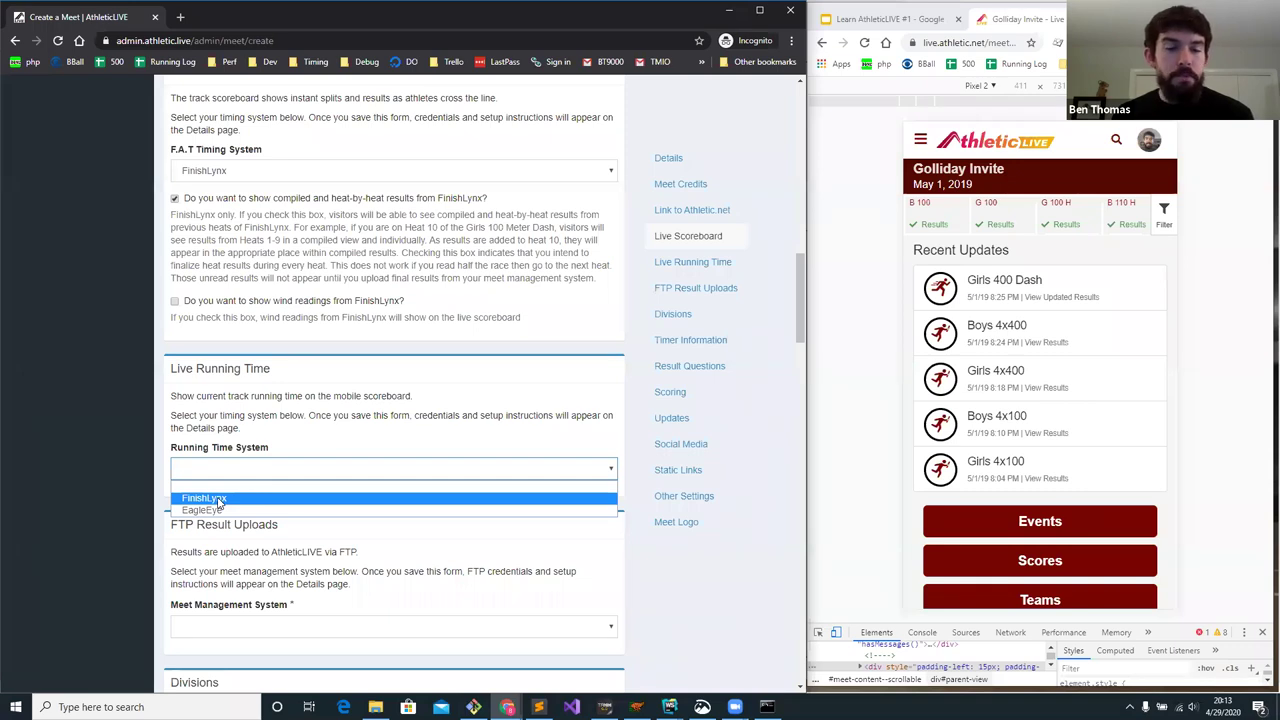
- Set the running time system to FinishLynx and the meet management system to HyTek T&F Meet Manager
{"action": "left_click", "coordinate": [219, 502]}
{"action": "scroll", "coordinate": [309, 384], "scroll_direction": "down", "scroll_amount": 1}
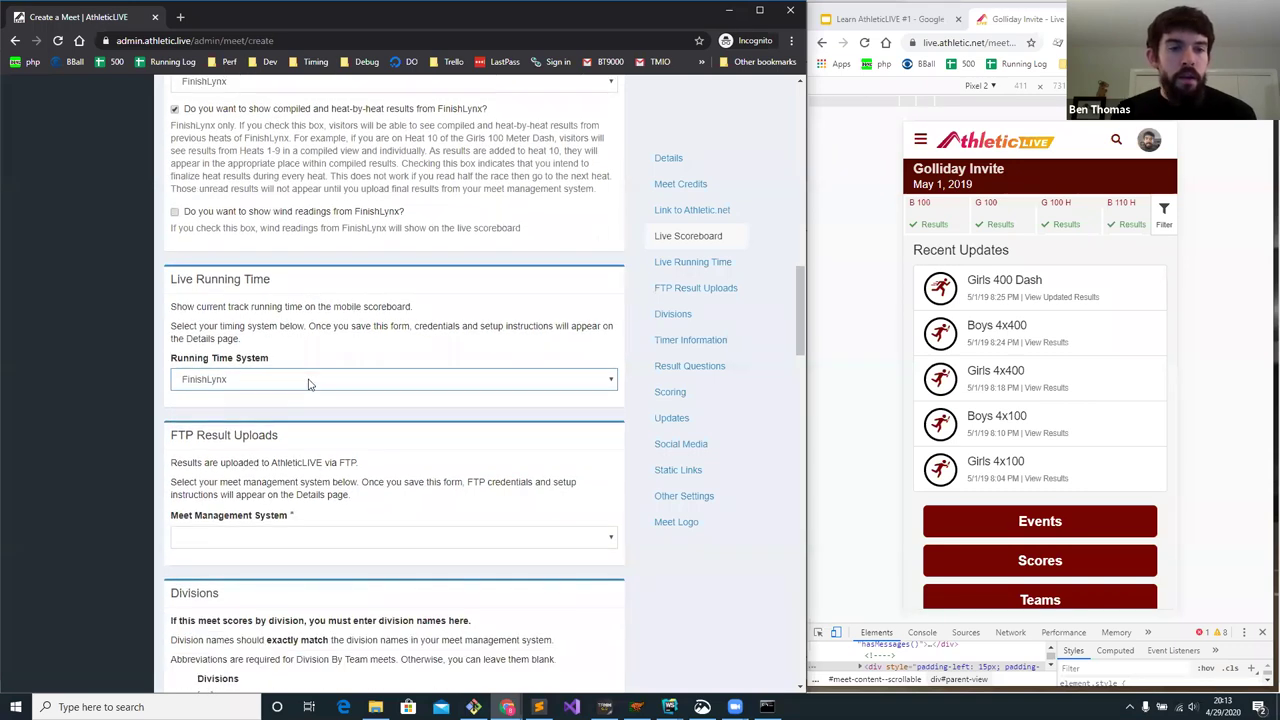
{"action": "scroll", "coordinate": [309, 384], "scroll_direction": "down", "scroll_amount": 1}
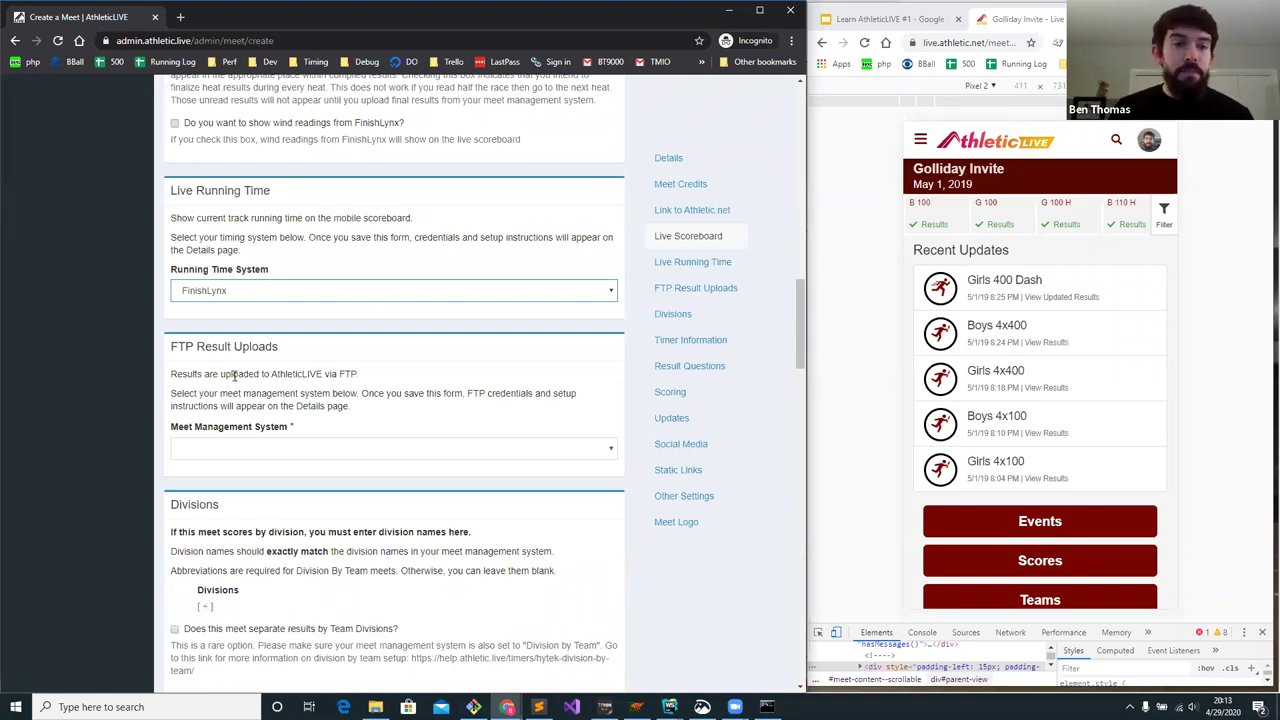
{"action": "left_click", "coordinate": [247, 450]}
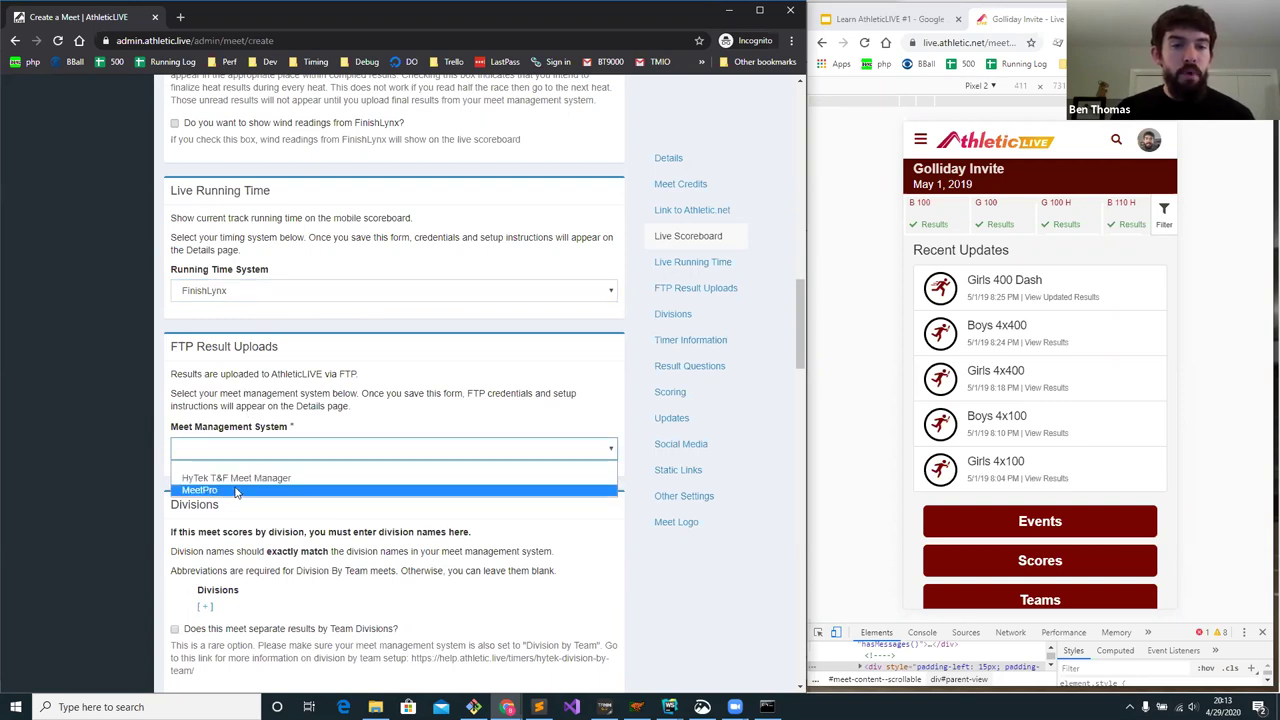
{"action": "left_click", "coordinate": [240, 479]}
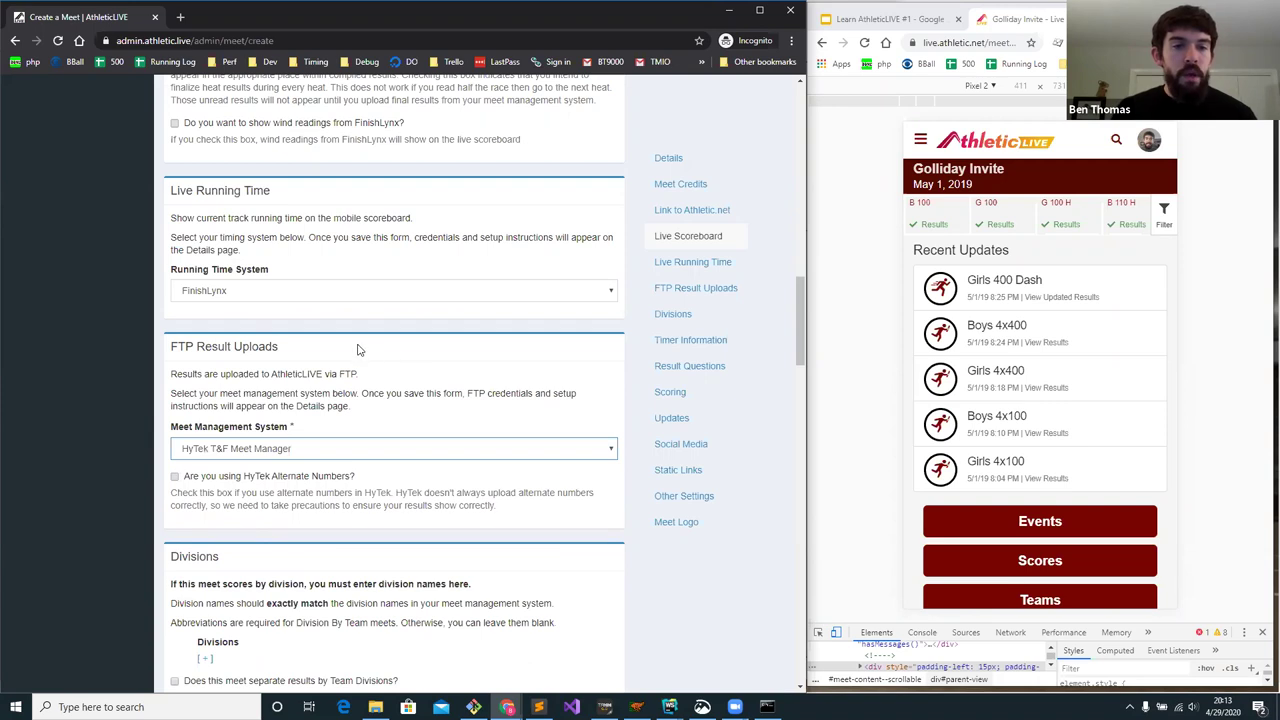
{"action": "scroll", "coordinate": [345, 337], "scroll_direction": "down", "scroll_amount": 1}
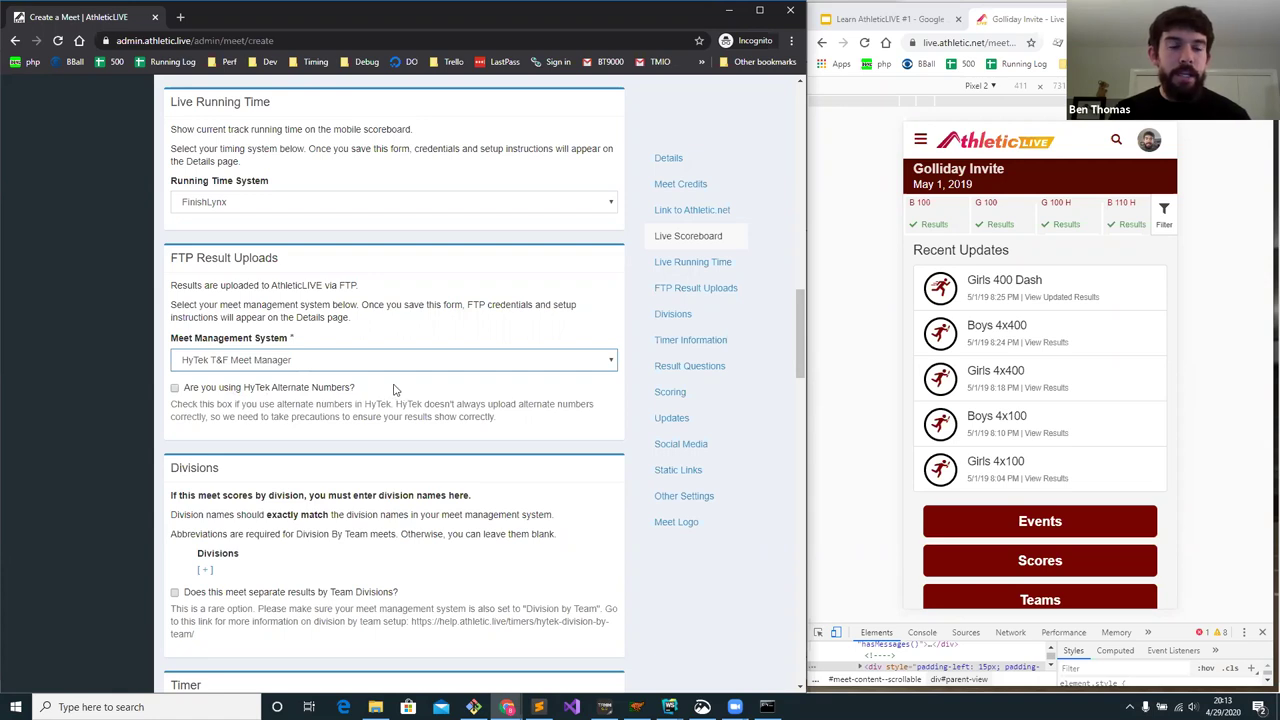
- Add a blank row under Divisions, then bring Hy-Tek Meet Manager to the front
{"action": "scroll", "coordinate": [395, 388], "scroll_direction": "down", "scroll_amount": 2}
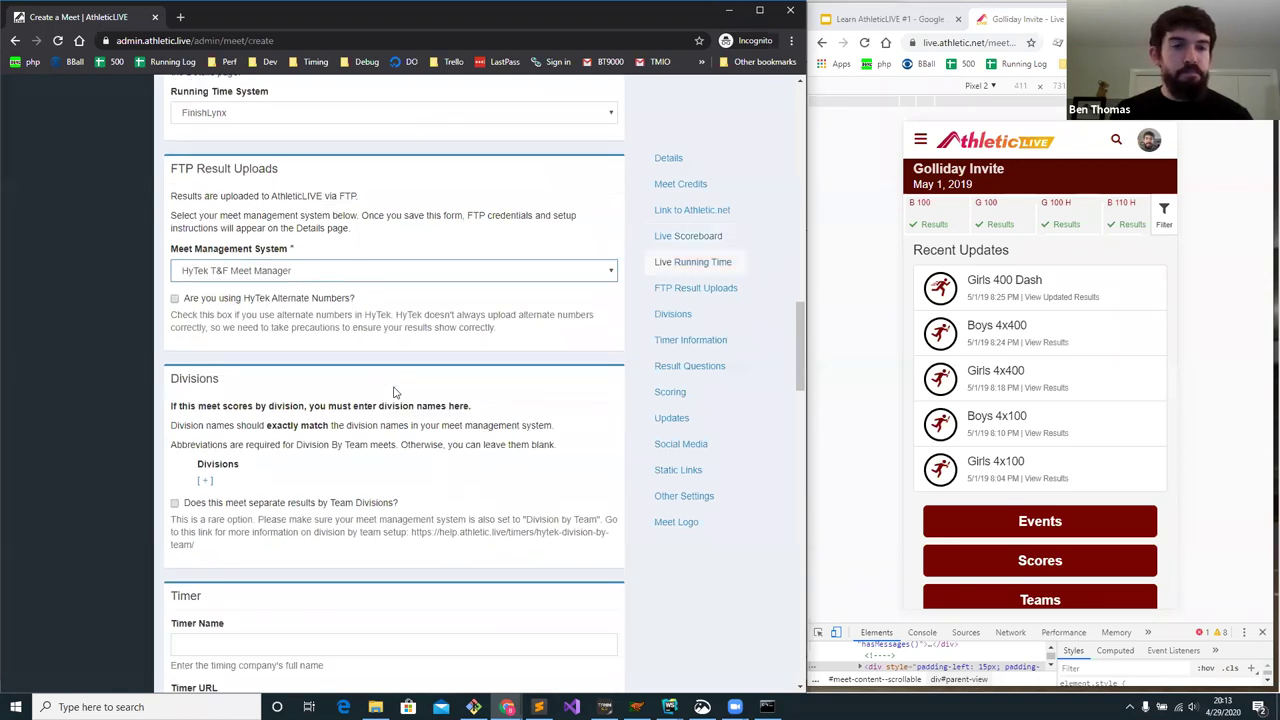
{"action": "scroll", "coordinate": [265, 278], "scroll_direction": "down", "scroll_amount": 1}
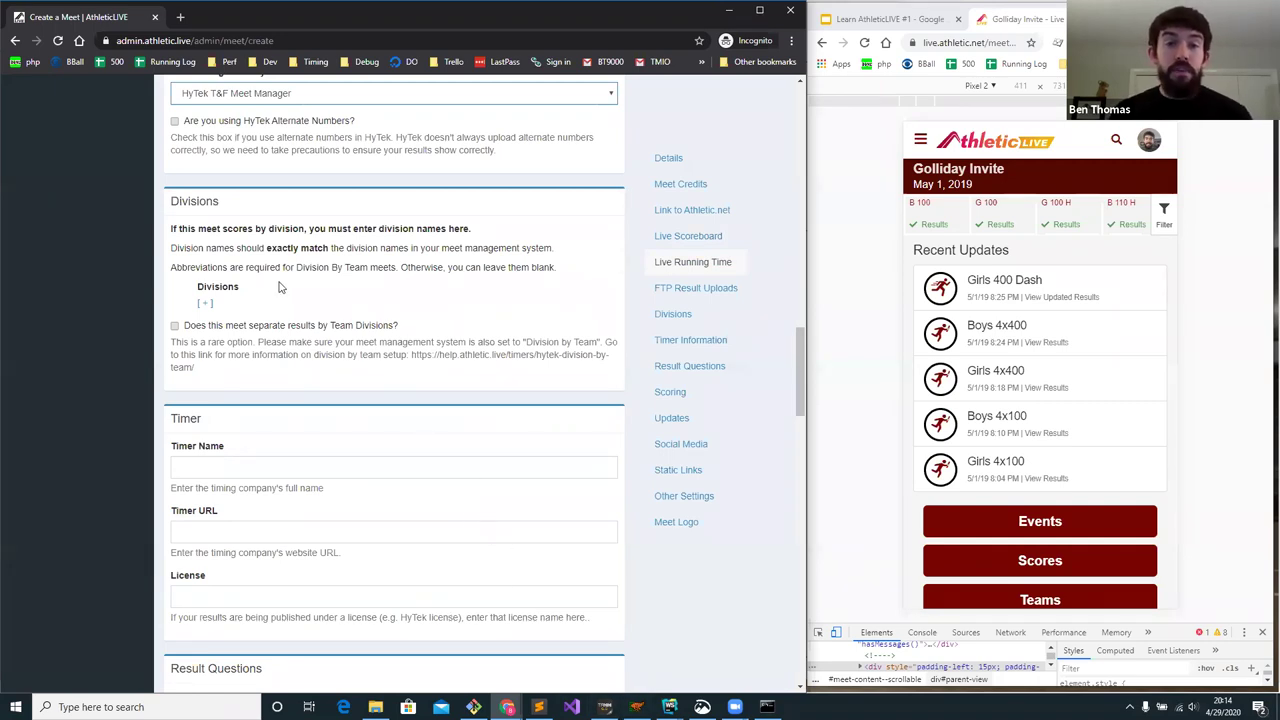
{"action": "left_click", "coordinate": [207, 307]}
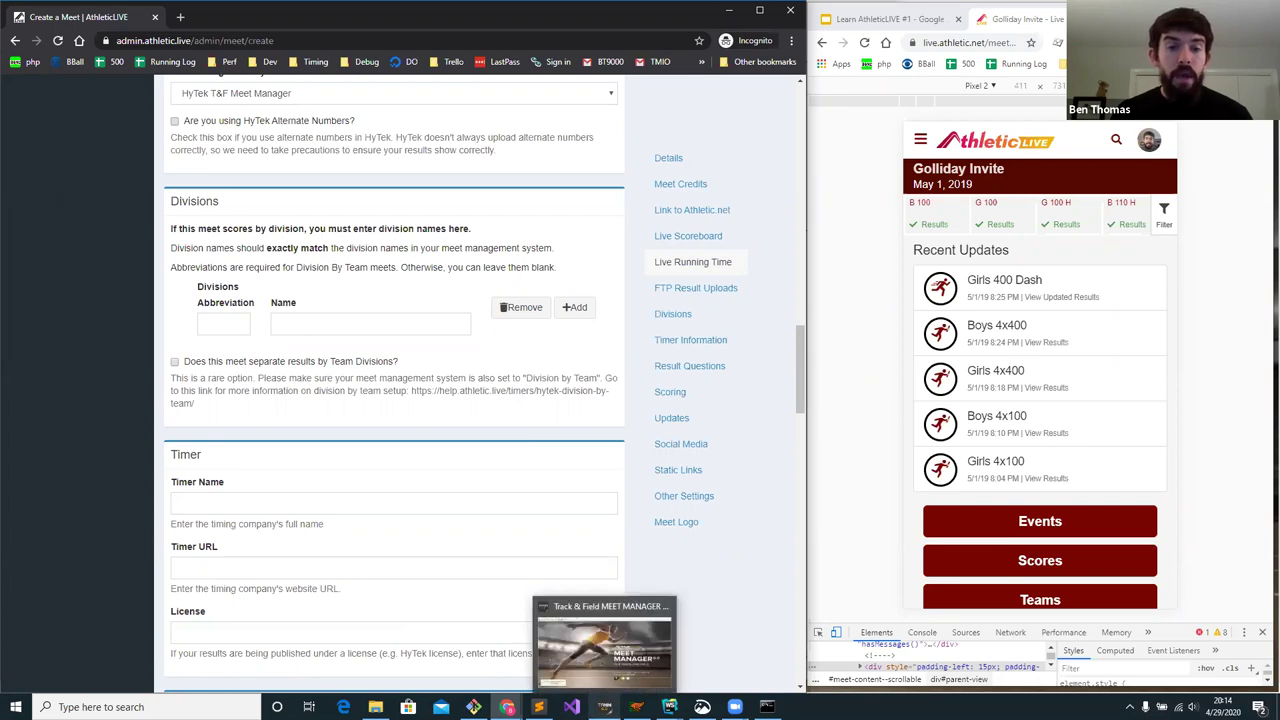
{"action": "left_click", "coordinate": [604, 706]}
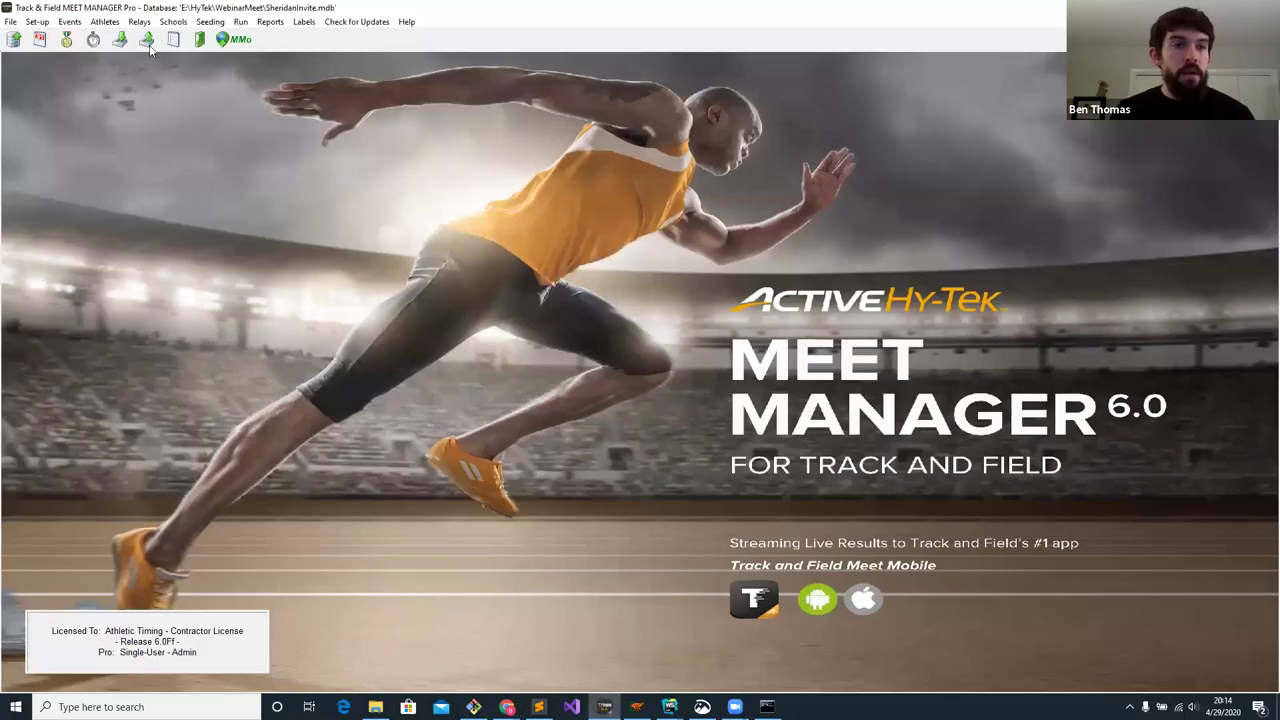
- Look up the meet's division names in Meet Manager: V Varsity and JV Junior Varsity
{"action": "left_click", "coordinate": [38, 22]}
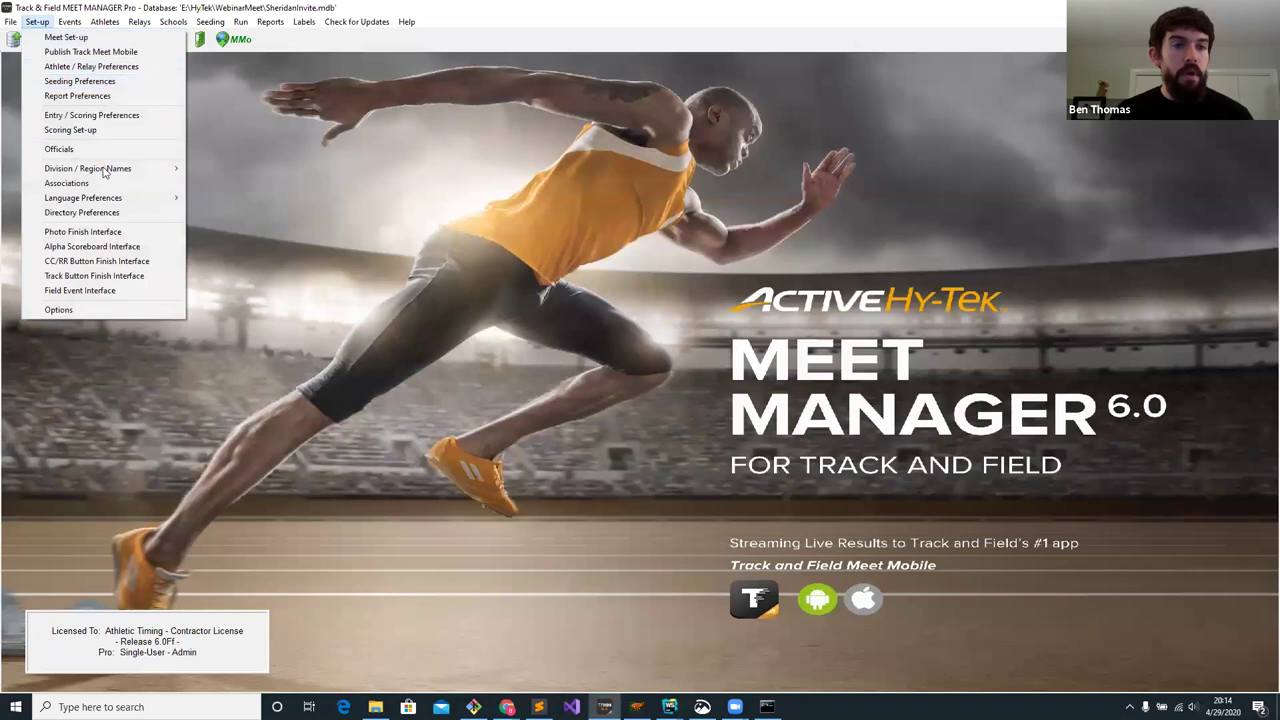
{"action": "mouse_move", "coordinate": [105, 172]}
{"action": "left_click", "coordinate": [220, 170]}
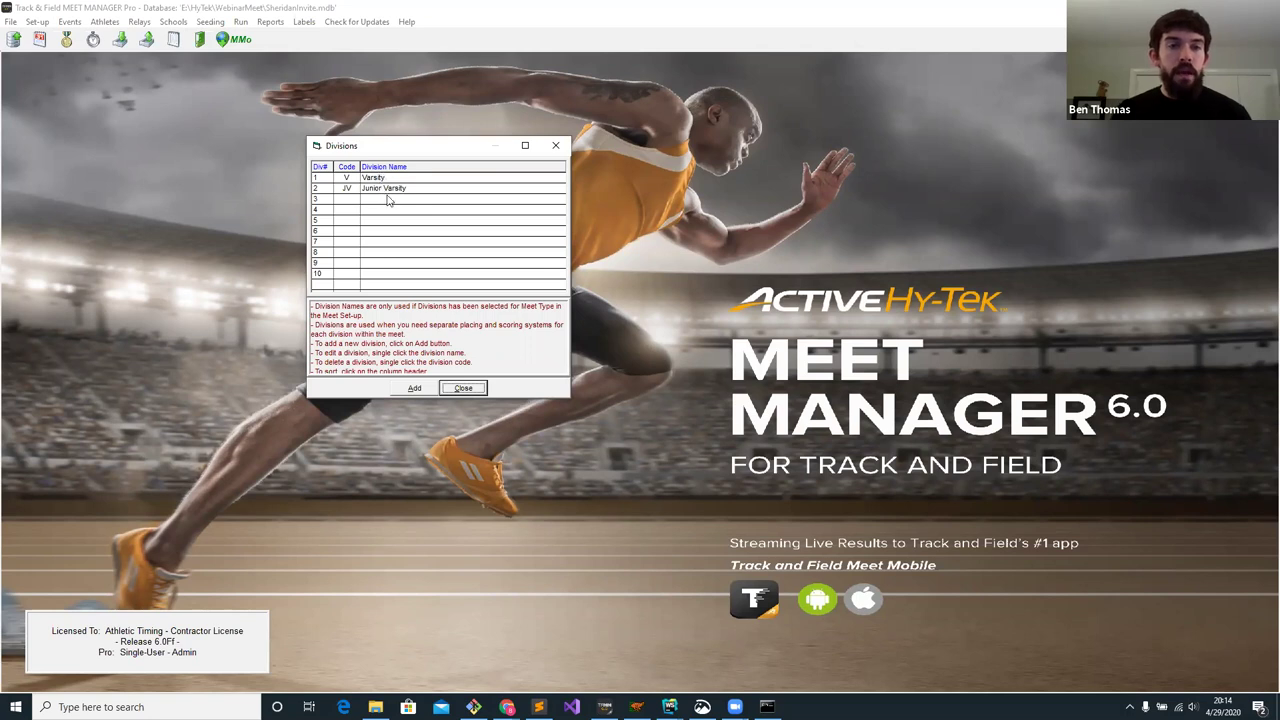
{"action": "left_click", "coordinate": [473, 387]}
- Back in AthleticLIVE, enter V as the first division's abbreviation and move to its name
{"action": "key", "text": "alt+Tab"}
{"action": "left_click", "coordinate": [222, 325]}
{"action": "key", "text": "Tab"}
{"action": "type", "text": "V"}
{"action": "left_click", "coordinate": [243, 330]}
{"action": "type", "text": "V"}
{"action": "key", "text": "Tab"}
- Finish the Varsity name and add a second division, JV / Junior Varsity
{"action": "type", "text": "Vars"}
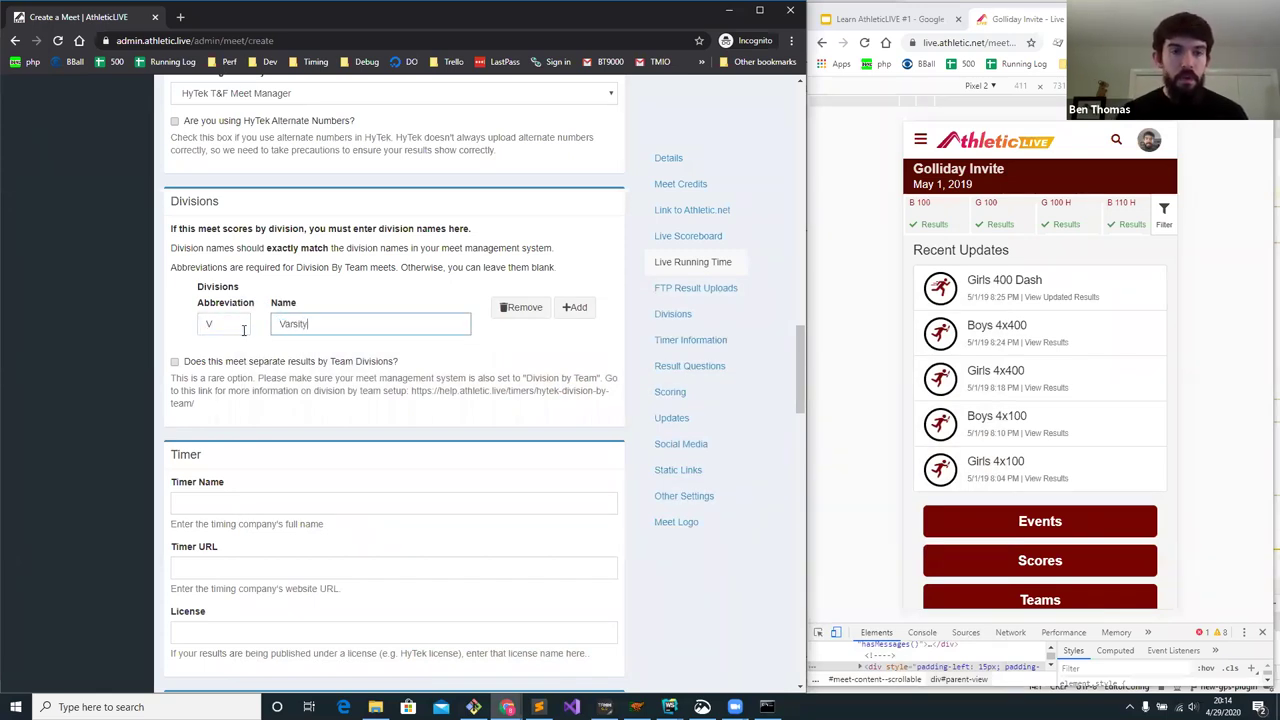
{"action": "left_click", "coordinate": [573, 310]}
{"action": "left_click", "coordinate": [221, 377]}
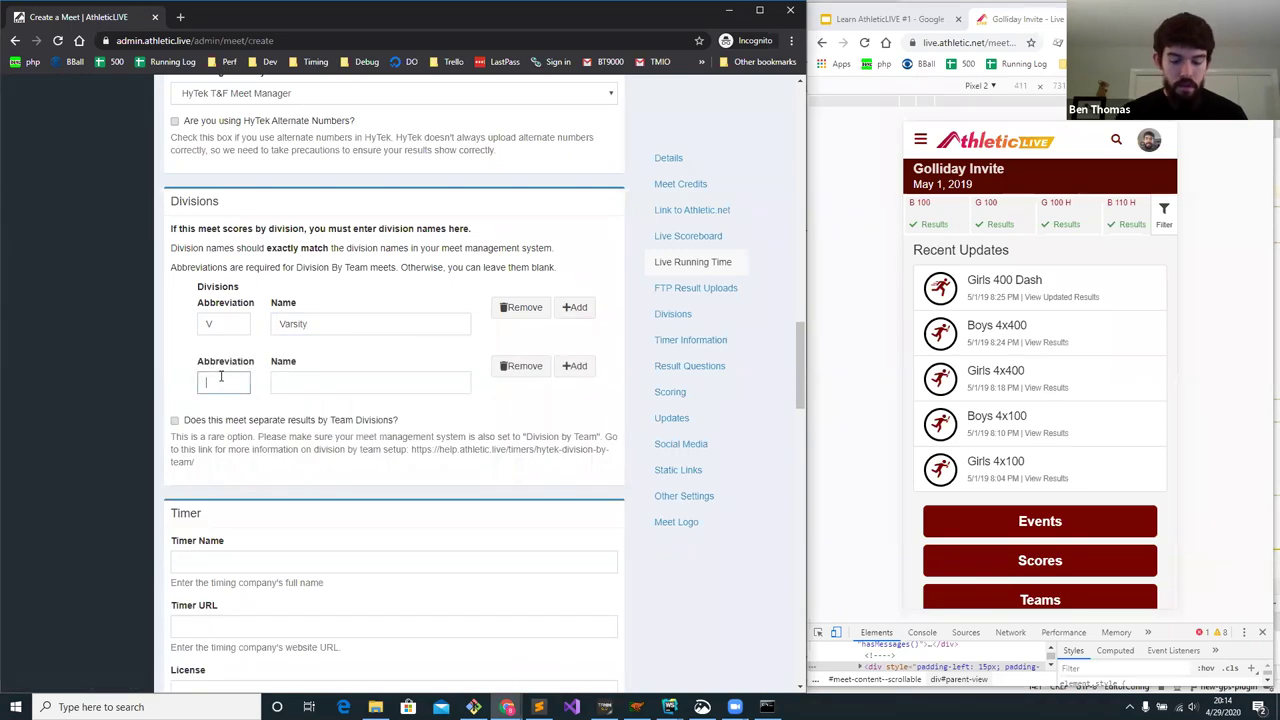
{"action": "type", "text": "JV"}
{"action": "key", "text": "Tab"}
{"action": "type", "text": "Juni"}
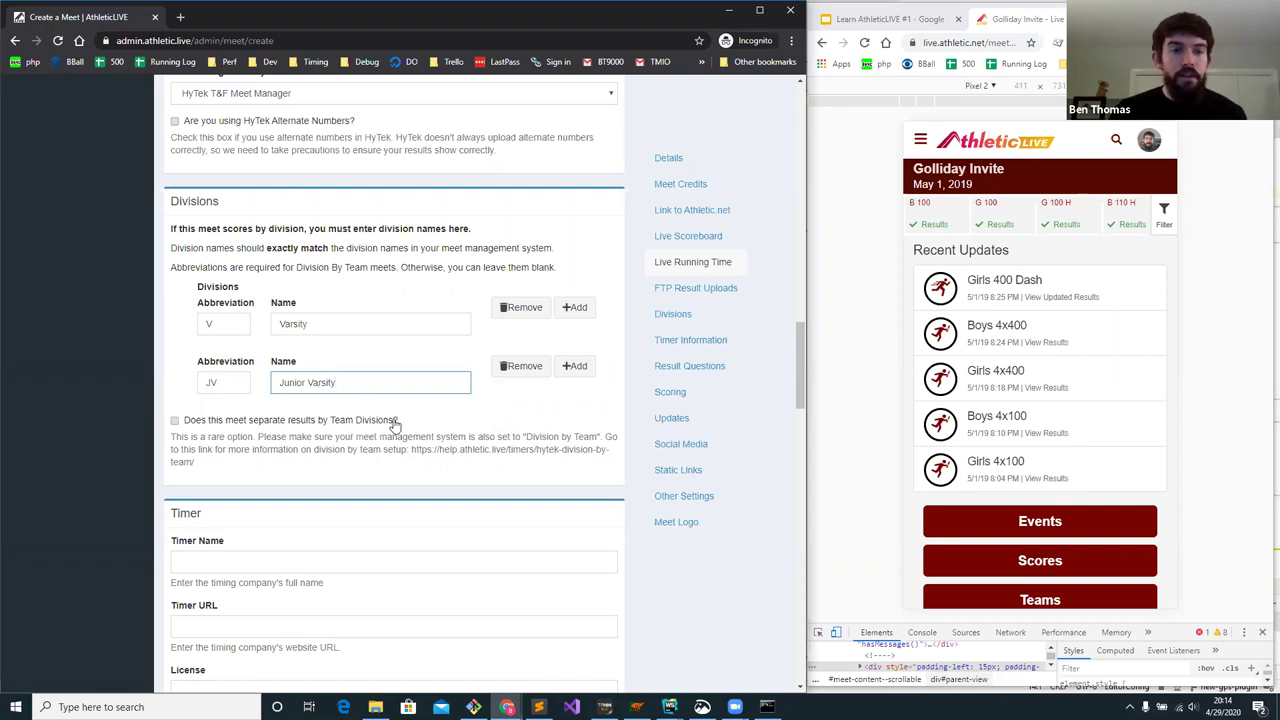
{"action": "left_click", "coordinate": [604, 707]}
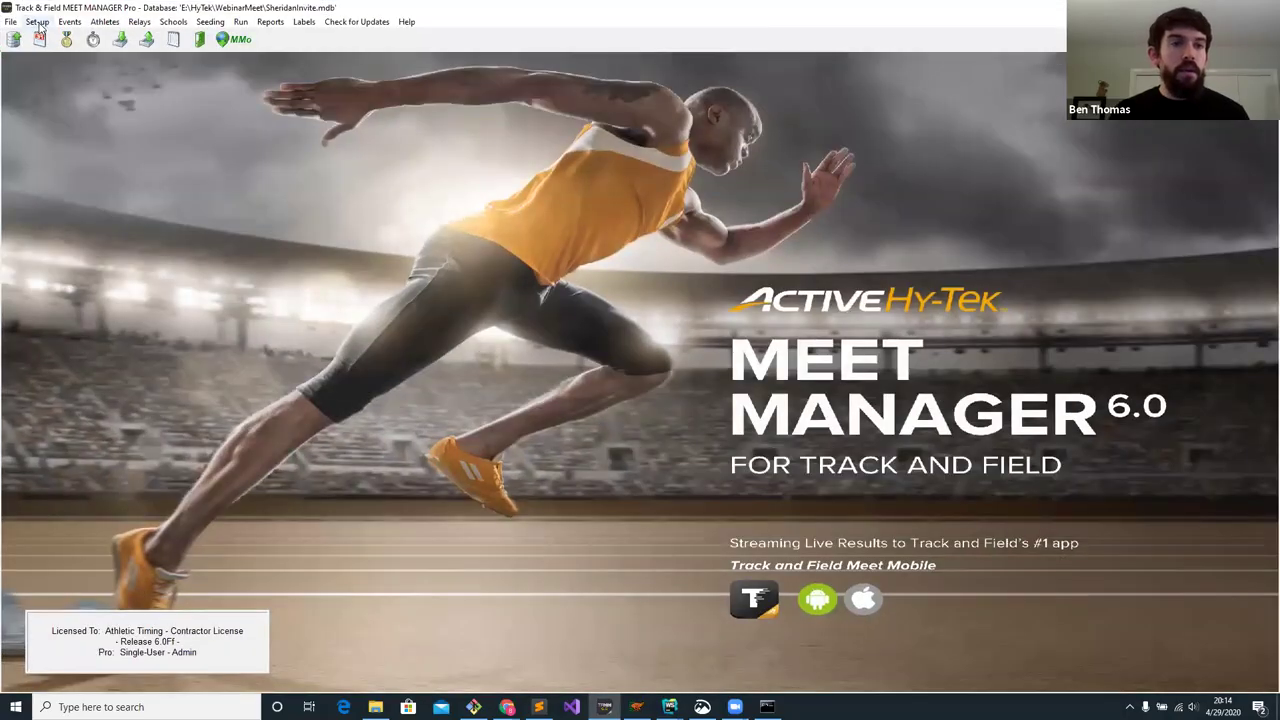
- Confirm in Meet Manager's Meet Set-up that divisions are scored By Event, then cancel
{"action": "left_click", "coordinate": [38, 22]}
{"action": "left_click", "coordinate": [62, 37]}
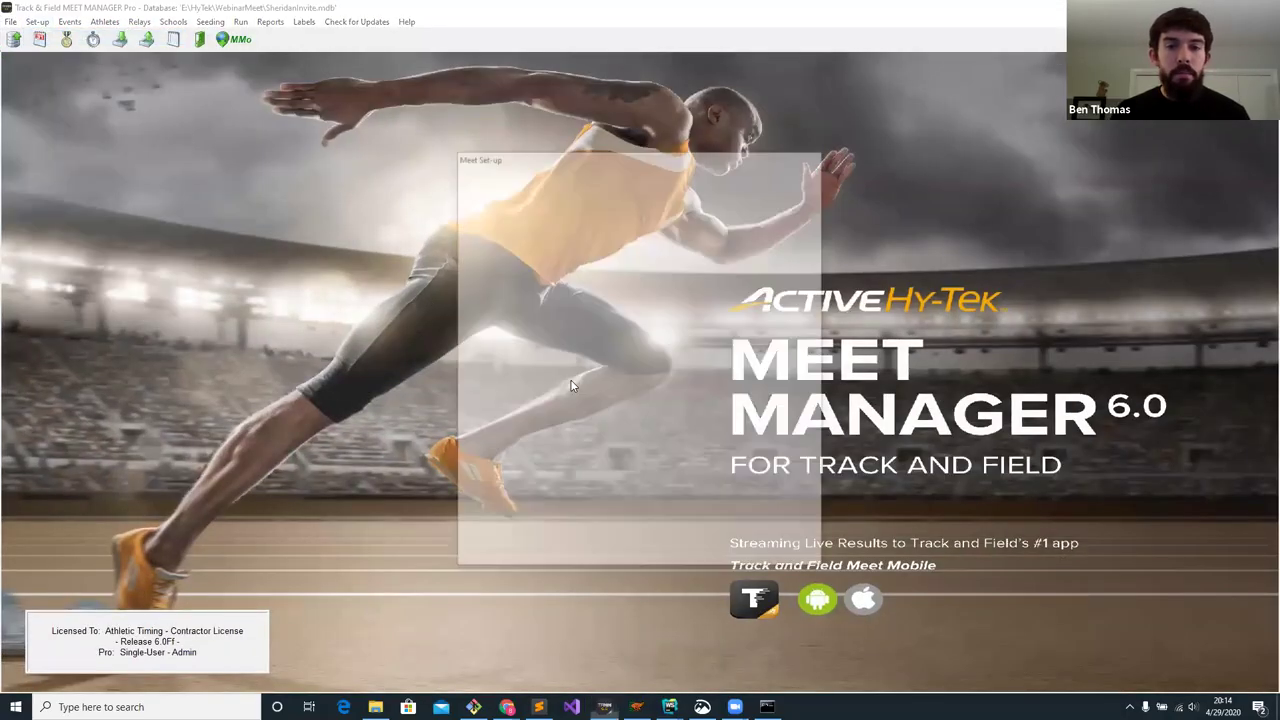
{"action": "left_click", "coordinate": [757, 412]}
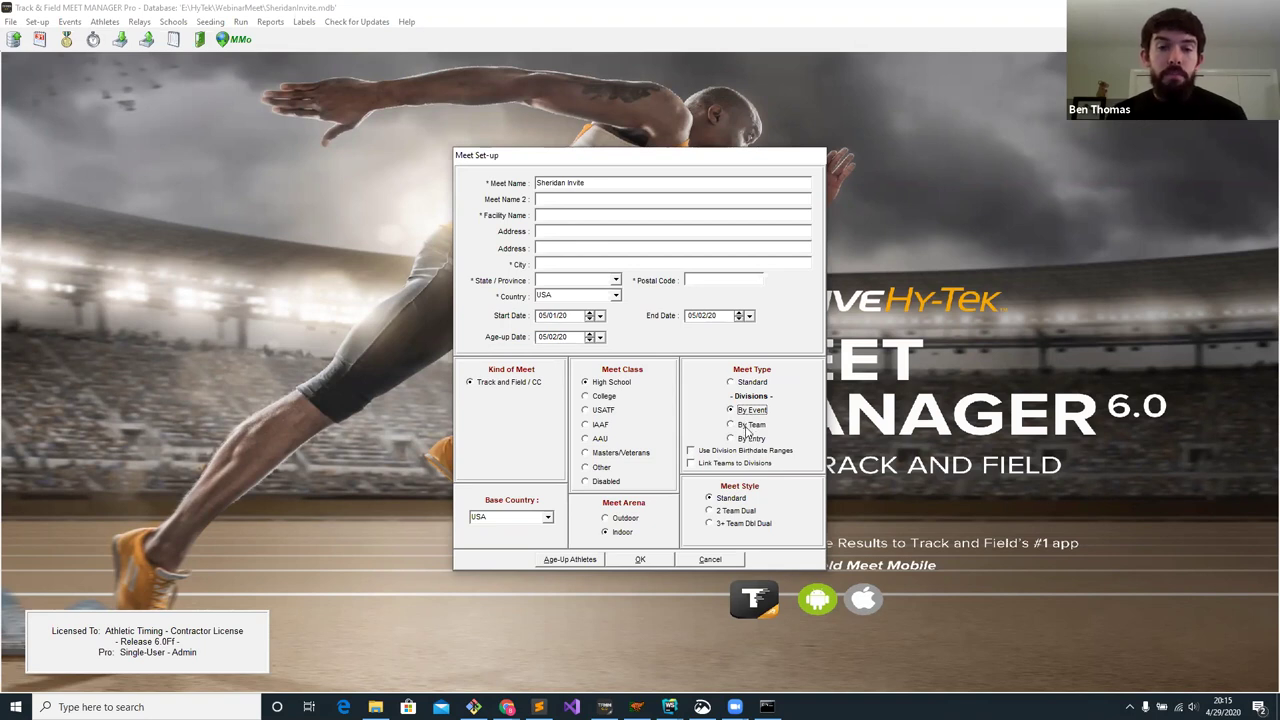
{"action": "left_click", "coordinate": [710, 559]}
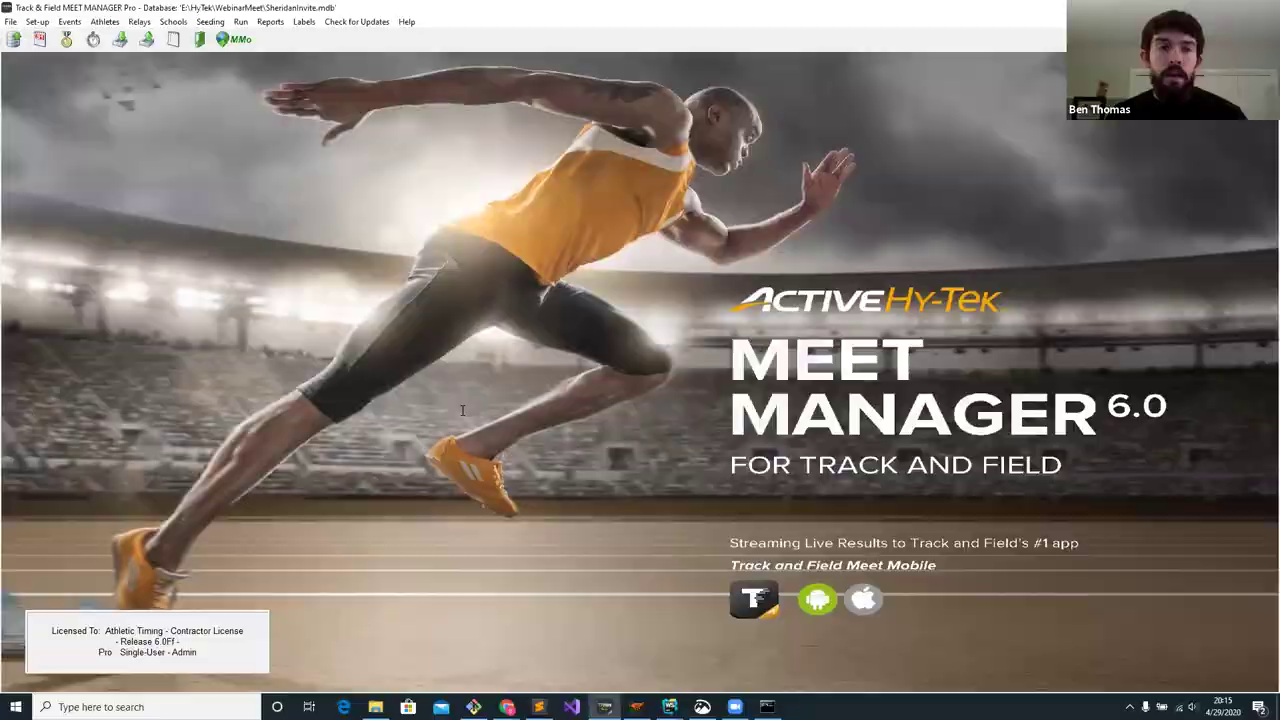
- Back in the AthleticLIVE form, highlight the Team Divisions question, then clear the selection
{"action": "key", "text": "alt+Tab"}
{"action": "left_click_drag", "start_coordinate": [400, 422], "coordinate": [185, 424]}
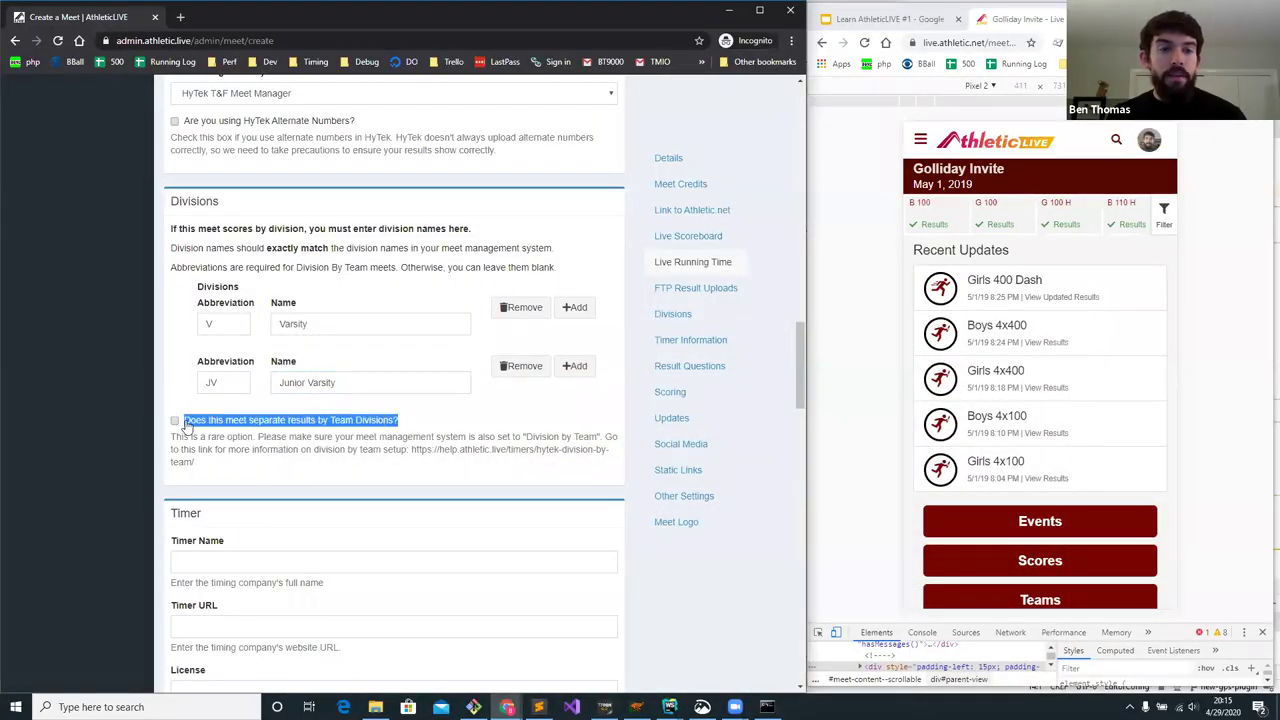
{"action": "left_click", "coordinate": [430, 432]}
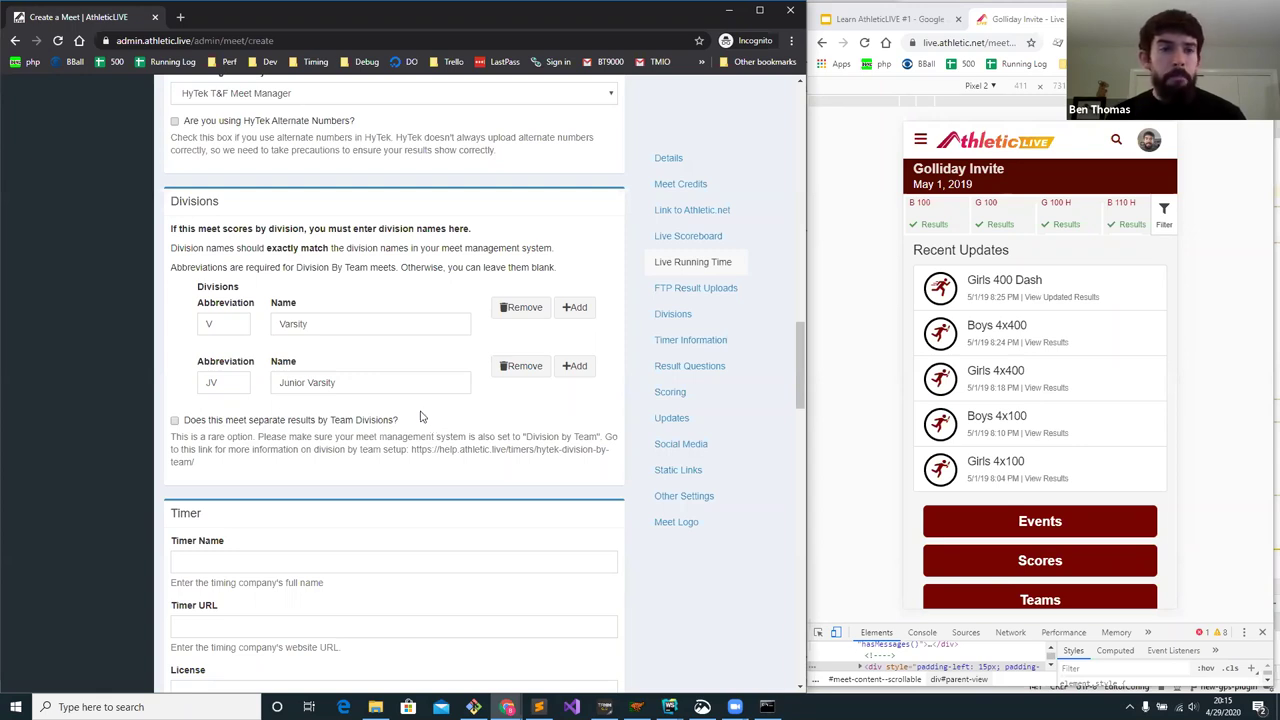
- Enter the timer name 'exxampel' in the Timer section, then move to the License field
{"action": "scroll", "coordinate": [420, 416], "scroll_direction": "down", "scroll_amount": 3}
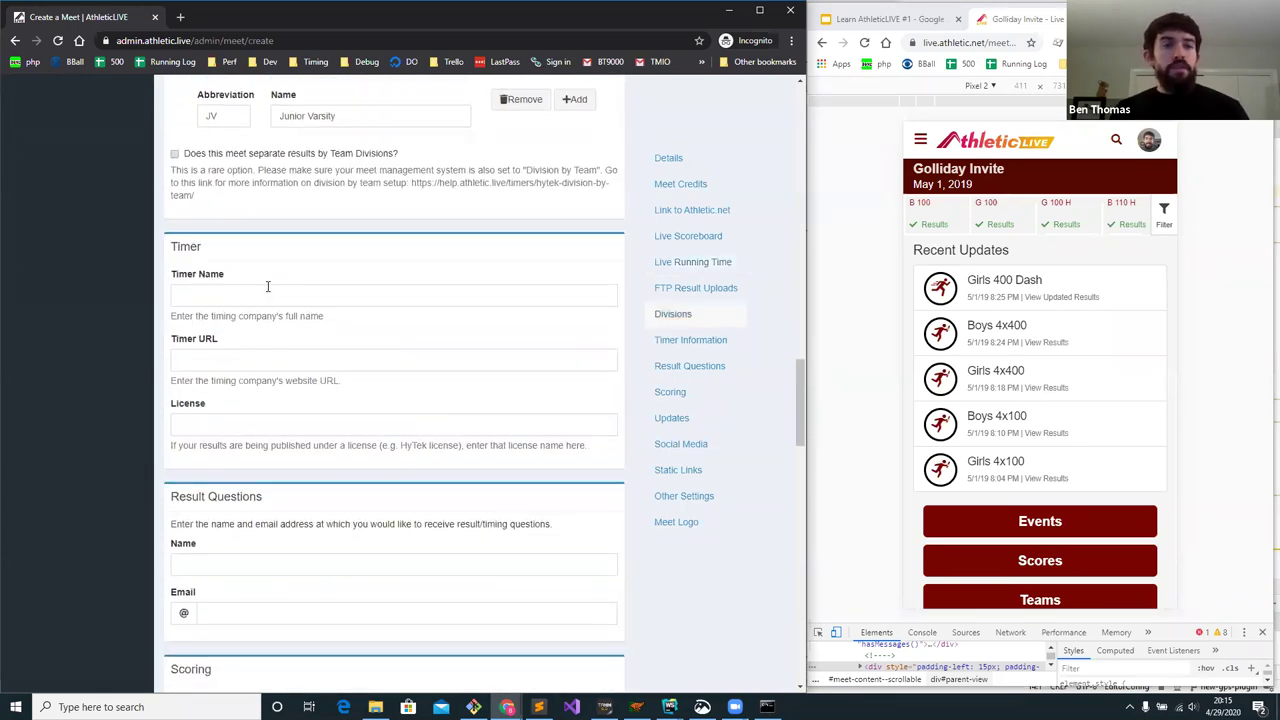
{"action": "scroll", "coordinate": [1018, 262], "scroll_direction": "down", "scroll_amount": 6}
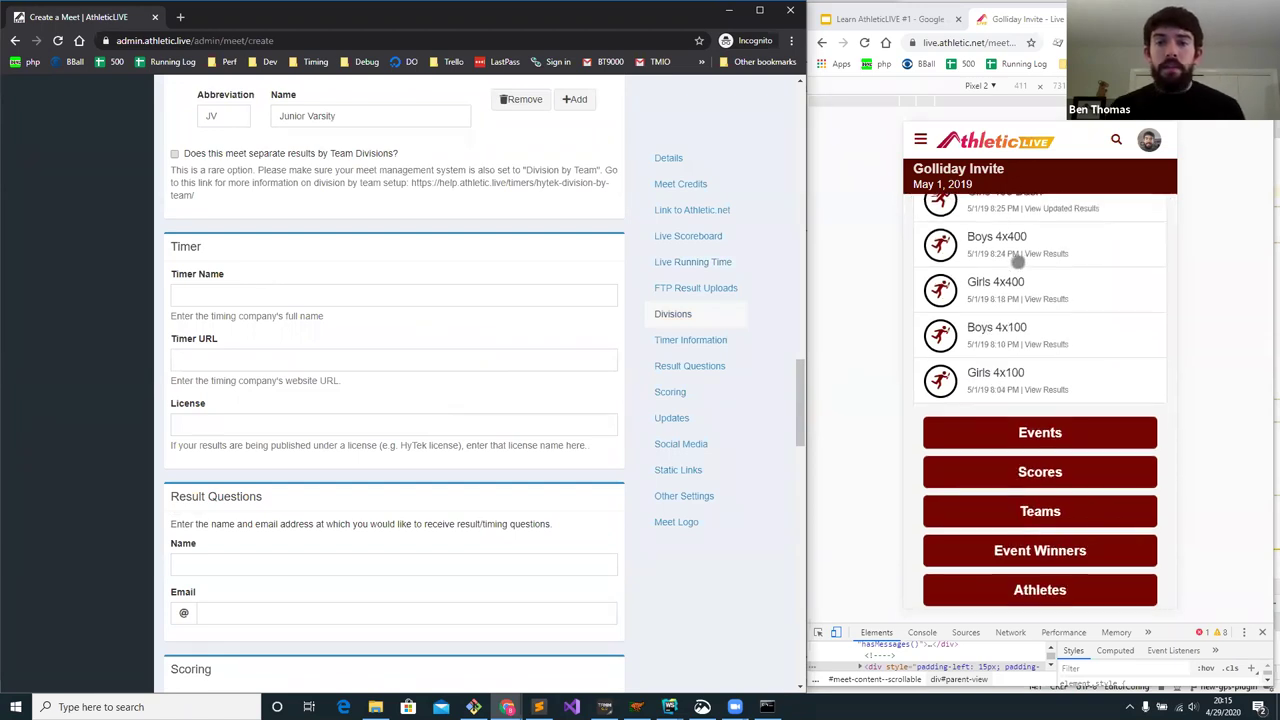
{"action": "scroll", "coordinate": [1015, 277], "scroll_direction": "down", "scroll_amount": 1}
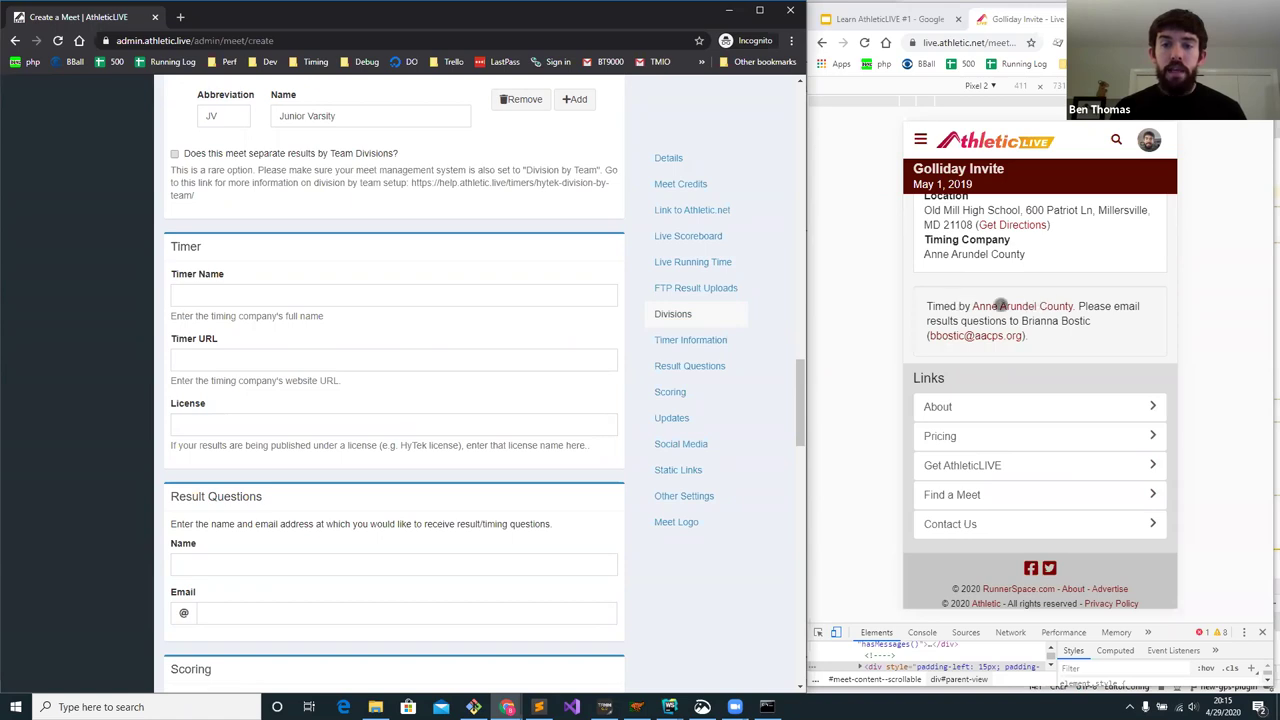
{"action": "left_click", "coordinate": [314, 293]}
{"action": "type", "text": "ex"}
{"action": "type", "text": "xampel"}
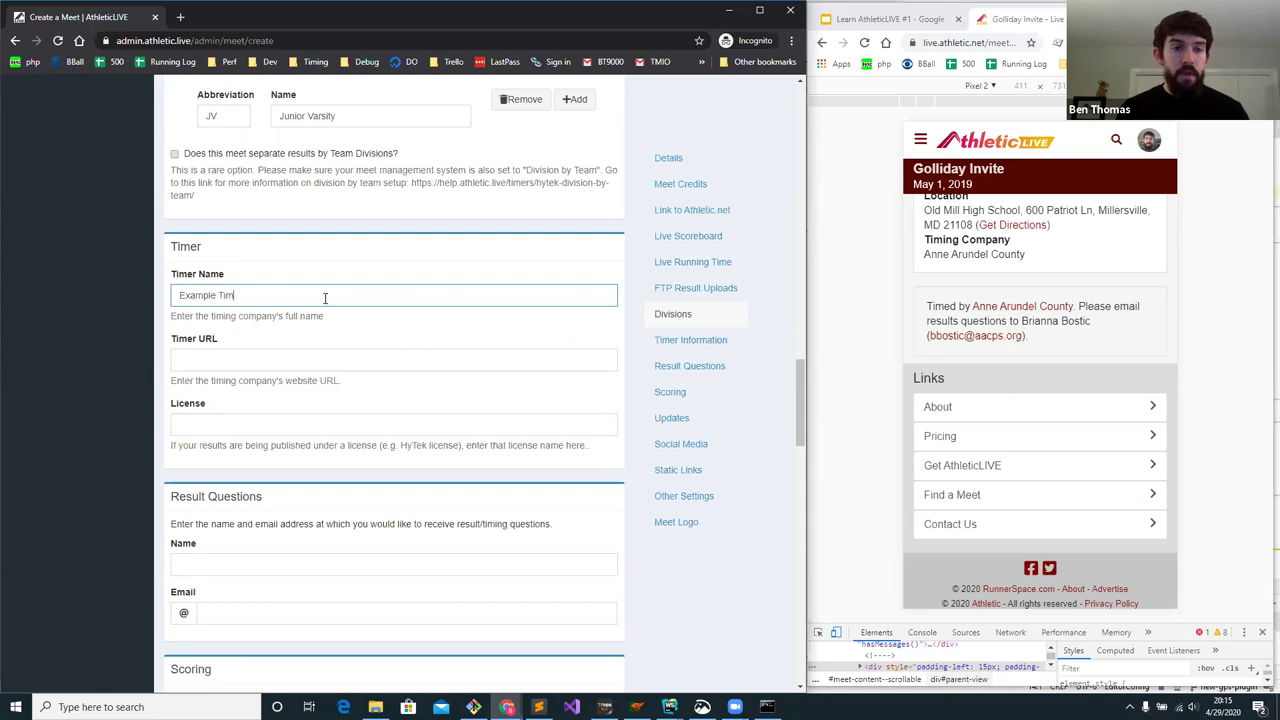
{"action": "key", "text": "Tab"}
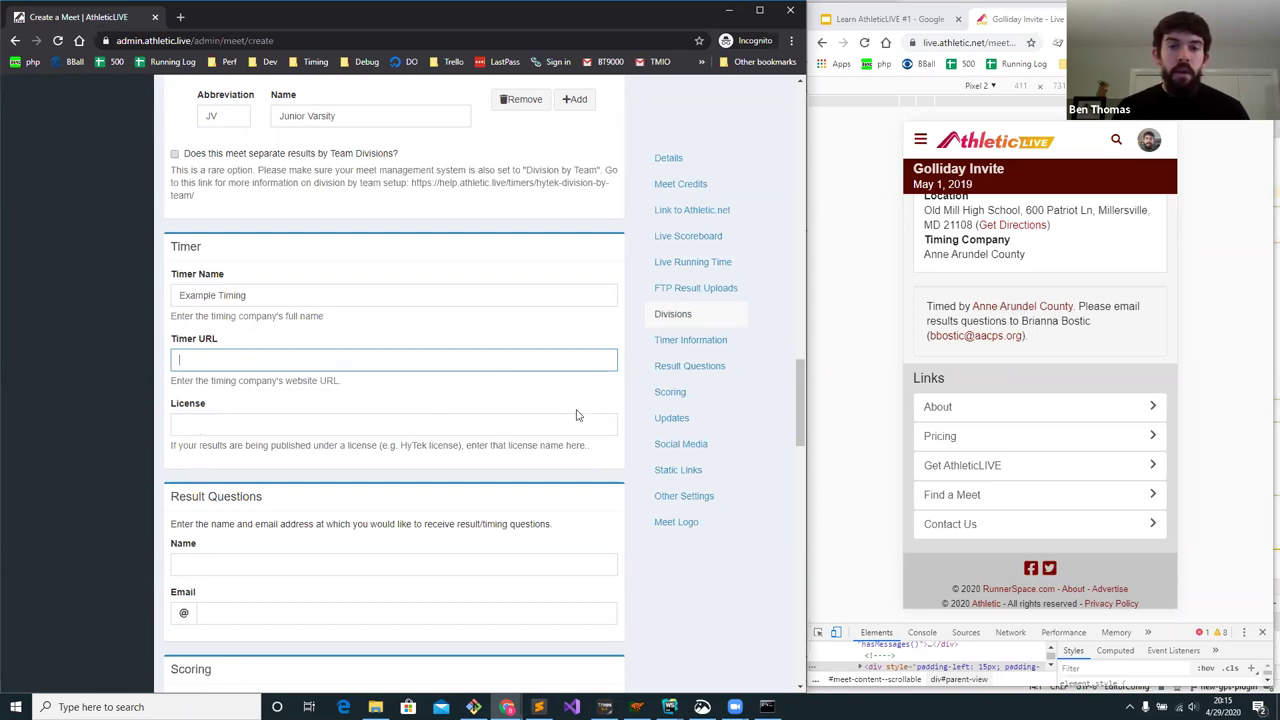
{"action": "left_click", "coordinate": [192, 426]}
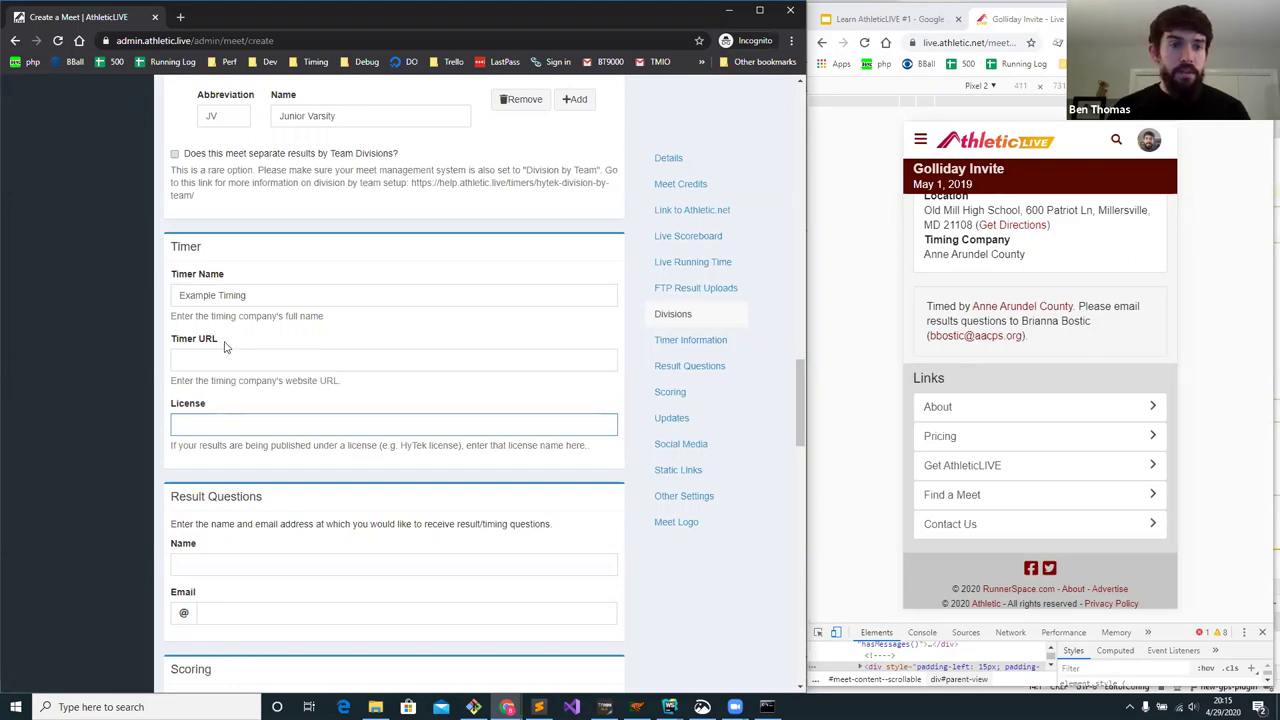
{"action": "scroll", "coordinate": [240, 340], "scroll_direction": "down", "scroll_amount": 3}
- Enter the result-questions contact's full name and e-mail address
{"action": "left_click", "coordinate": [240, 305]}
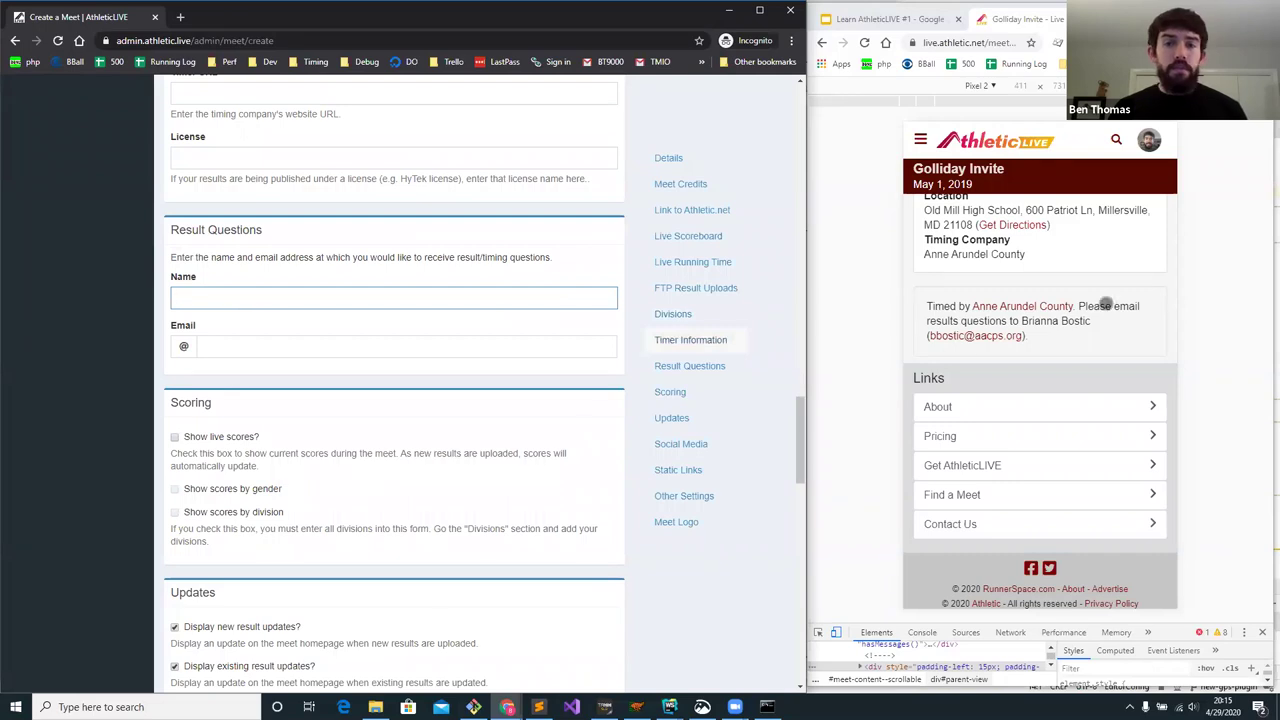
{"action": "left_click", "coordinate": [245, 347]}
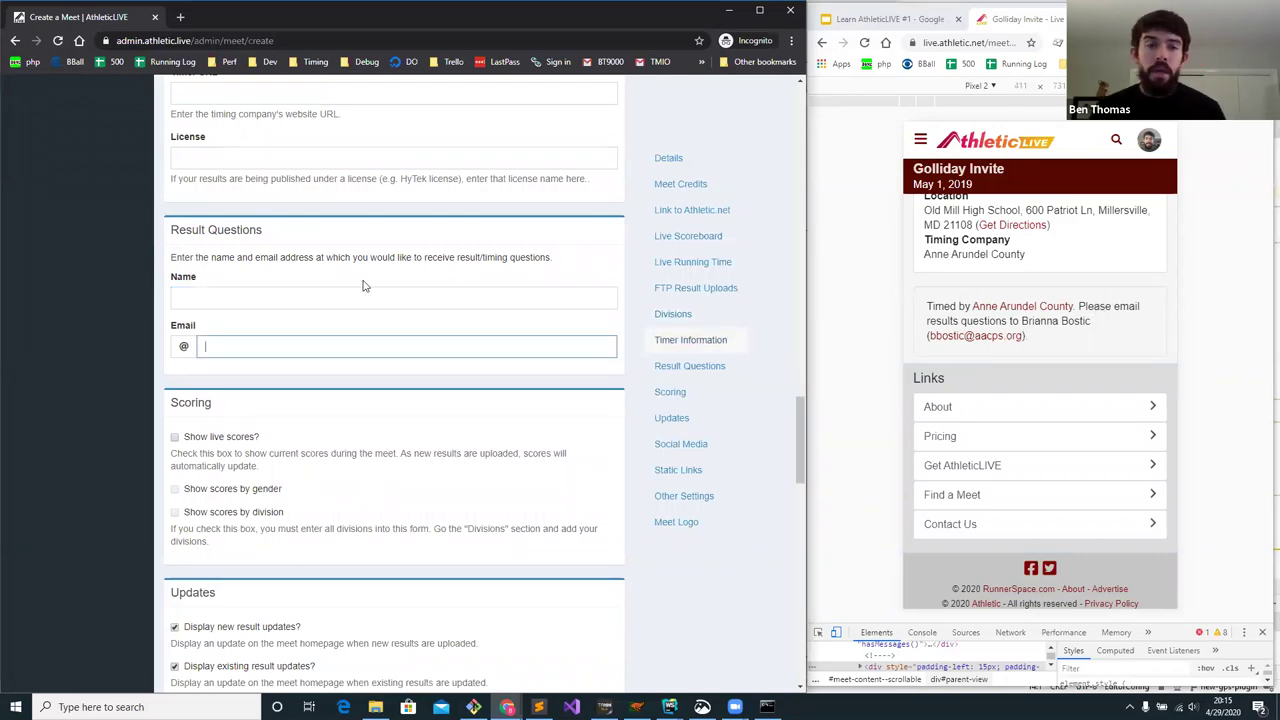
{"action": "left_click", "coordinate": [286, 294]}
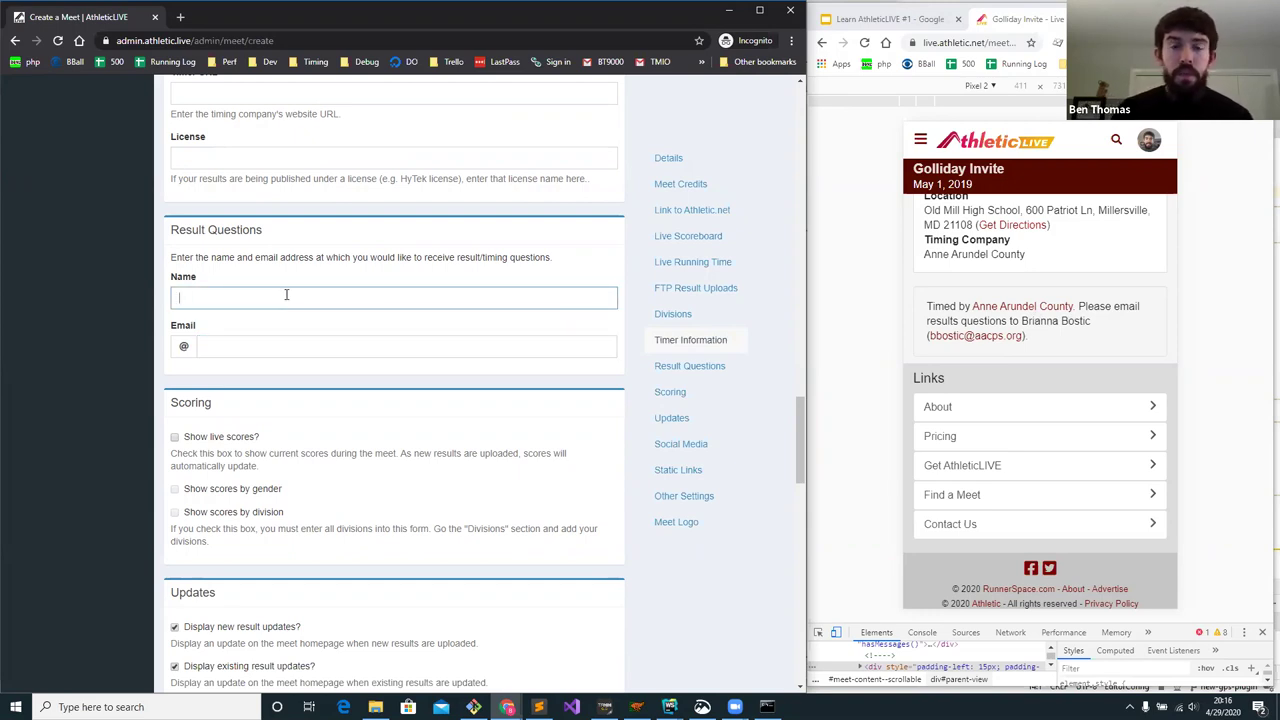
{"action": "key", "text": "Tab"}
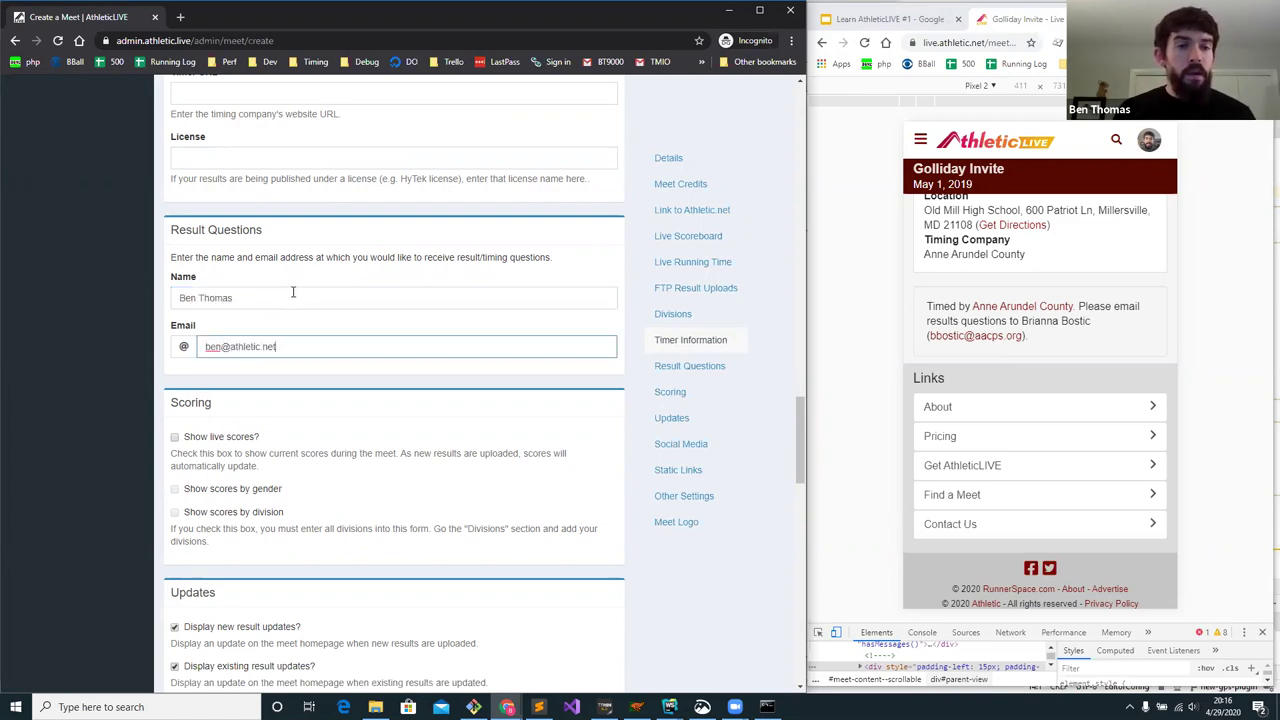
{"action": "scroll", "coordinate": [293, 291], "scroll_direction": "down", "scroll_amount": 1}
{"action": "scroll", "coordinate": [289, 286], "scroll_direction": "down", "scroll_amount": 1}
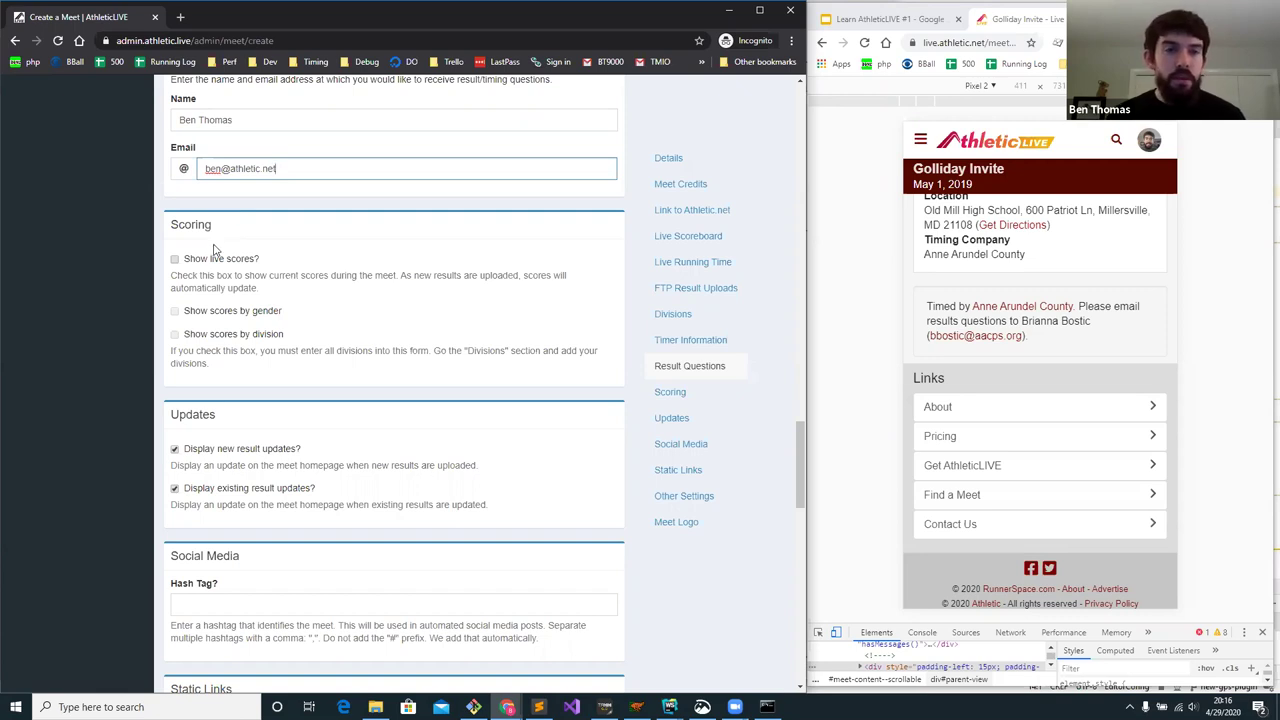
- Tick Show live scores and Show scores by gender under Scoring
{"action": "left_click", "coordinate": [176, 259]}
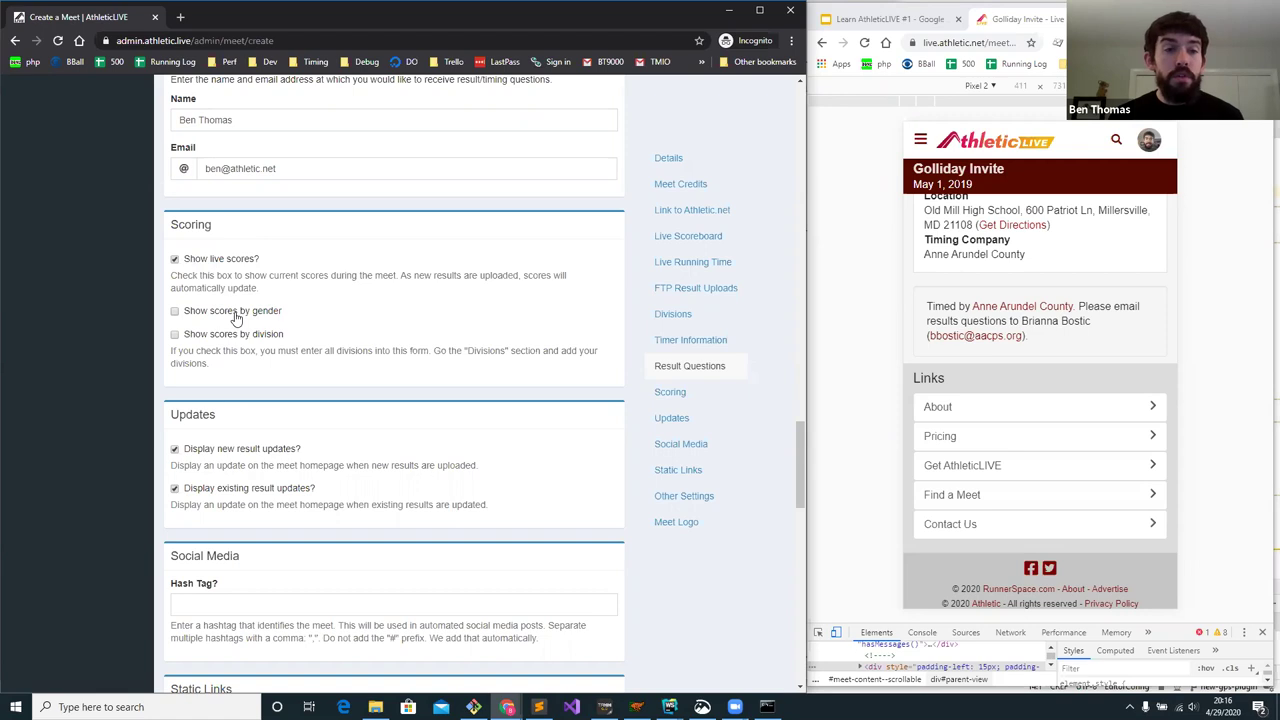
{"action": "left_click", "coordinate": [236, 314]}
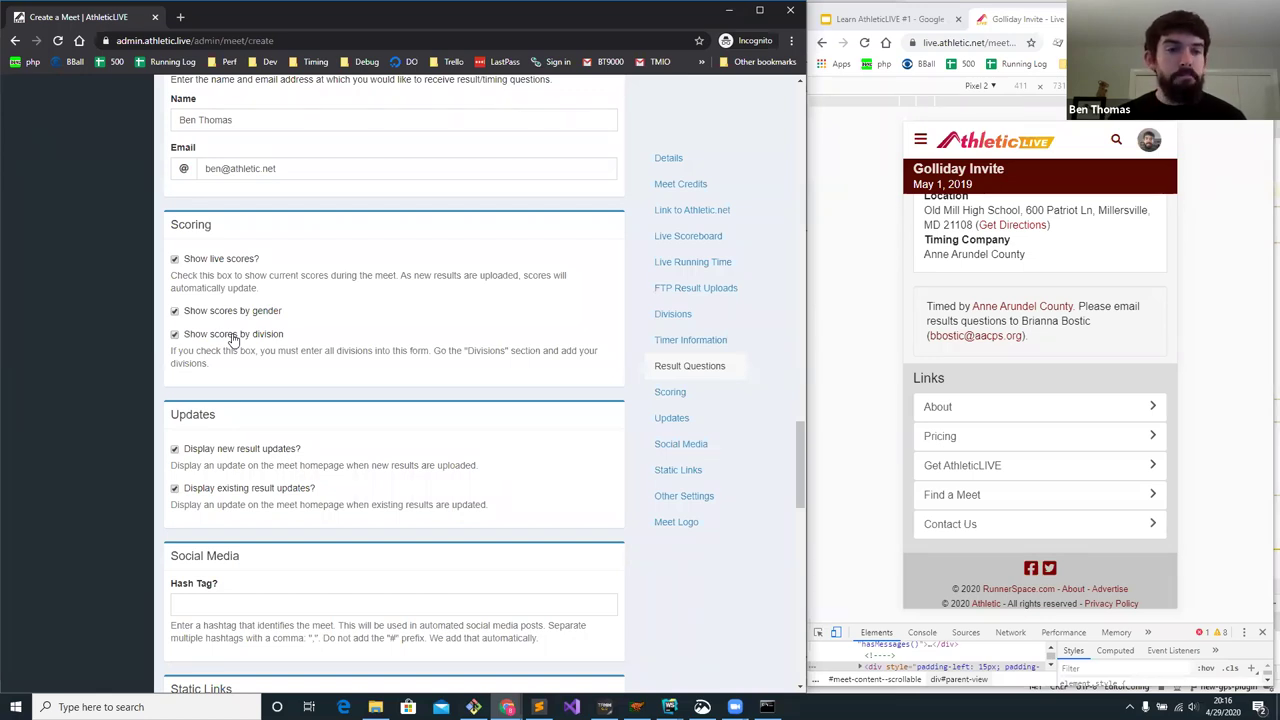
{"action": "scroll", "coordinate": [232, 340], "scroll_direction": "down", "scroll_amount": 1}
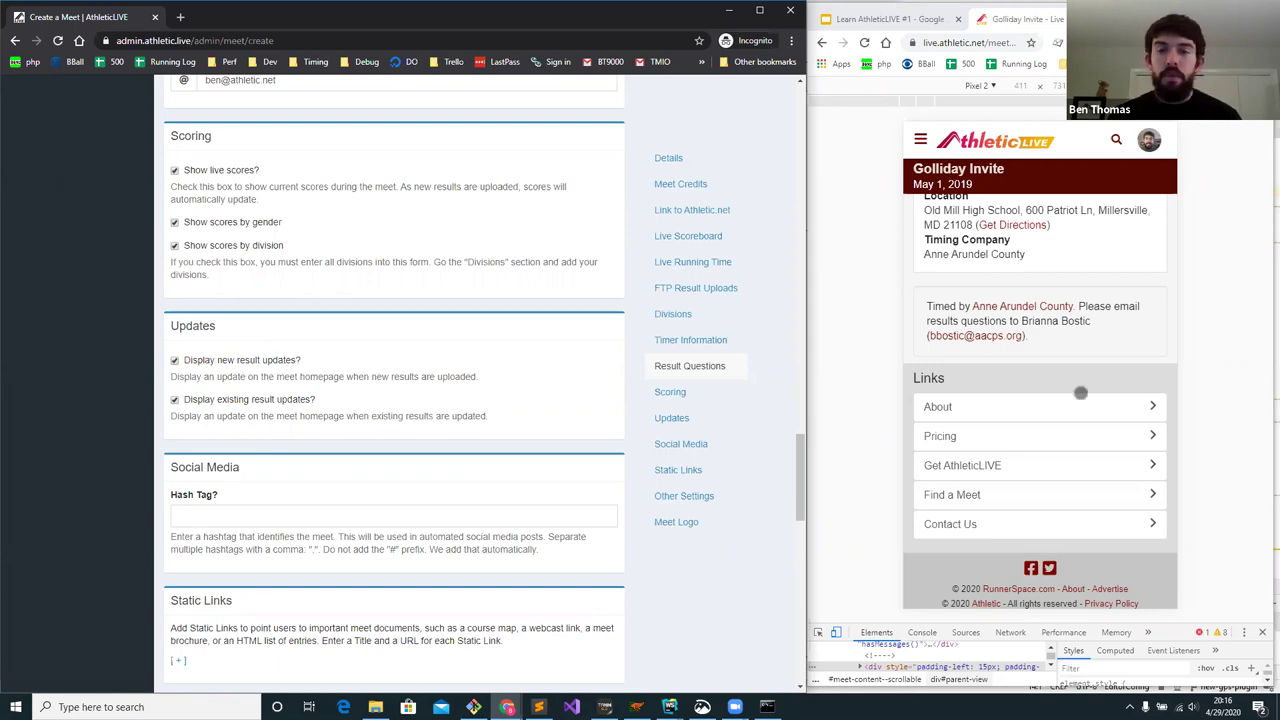
{"action": "scroll", "coordinate": [1068, 355], "scroll_direction": "up", "scroll_amount": 1}
{"action": "scroll", "coordinate": [1068, 355], "scroll_direction": "up", "scroll_amount": 6}
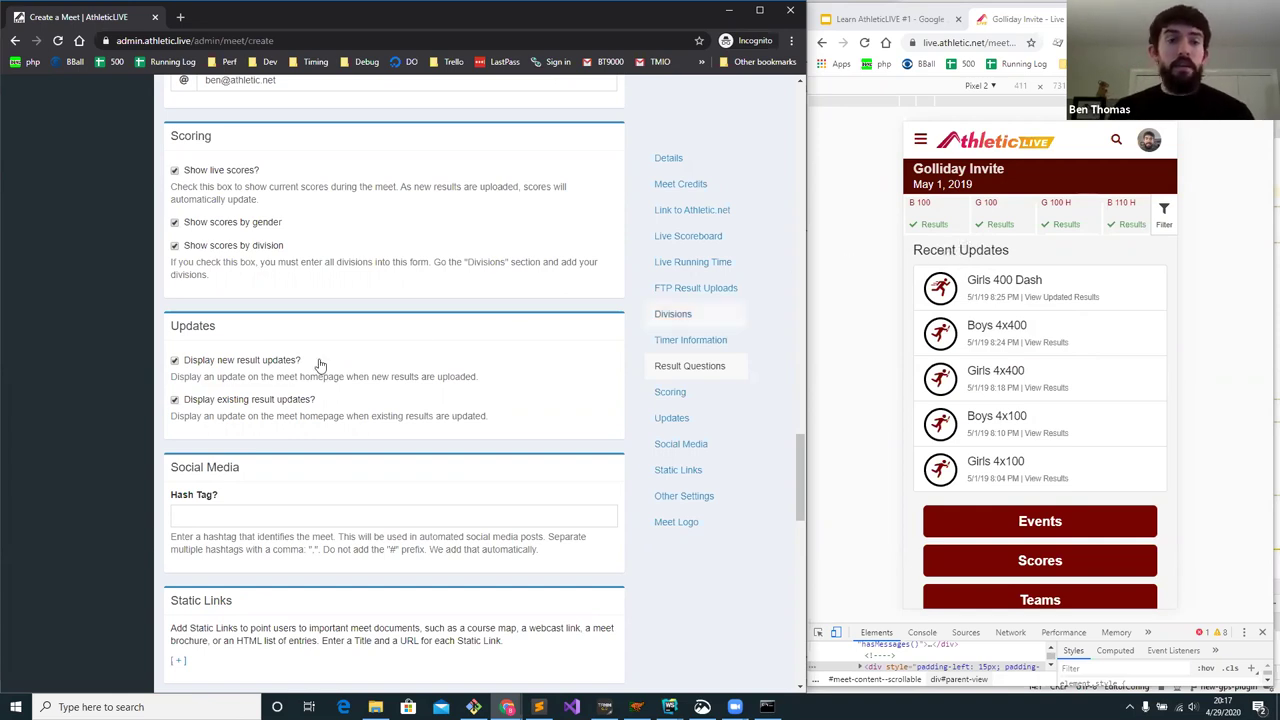
{"action": "triple_click", "coordinate": [244, 362]}
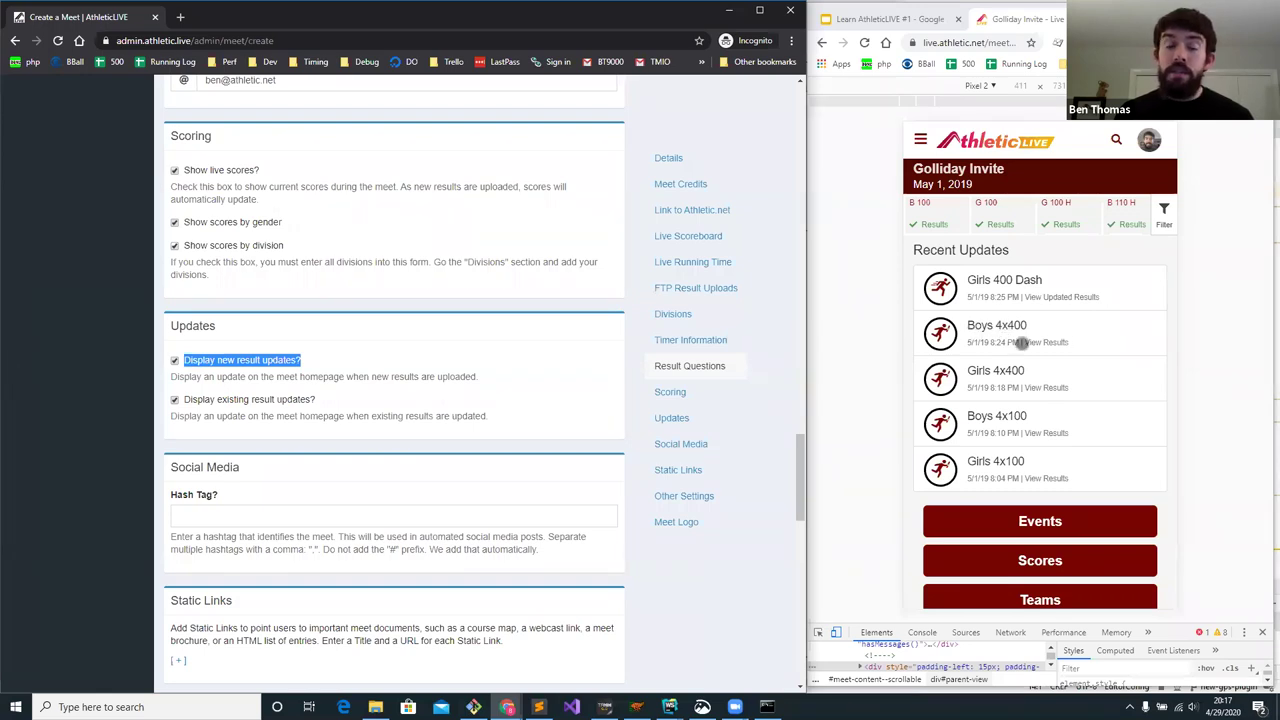
{"action": "left_click_drag", "start_coordinate": [316, 400], "coordinate": [184, 401]}
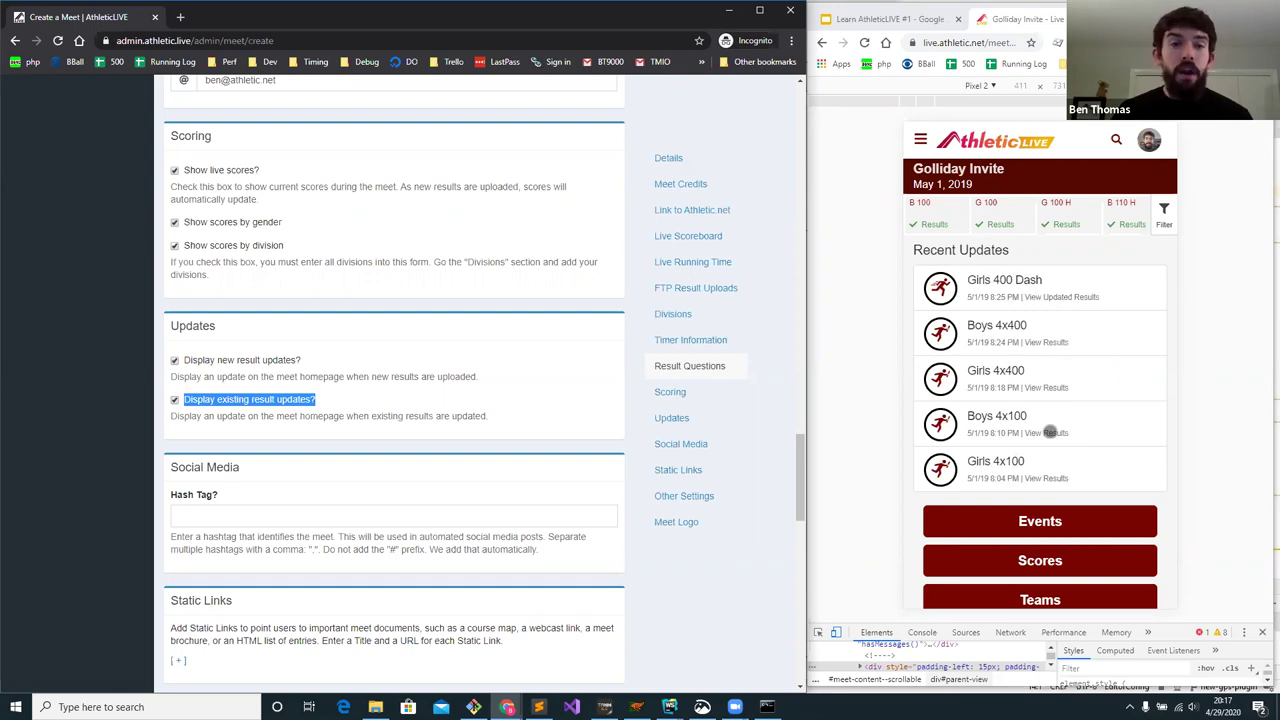
{"action": "left_click", "coordinate": [478, 340]}
{"action": "scroll", "coordinate": [478, 338], "scroll_direction": "down", "scroll_amount": 2}
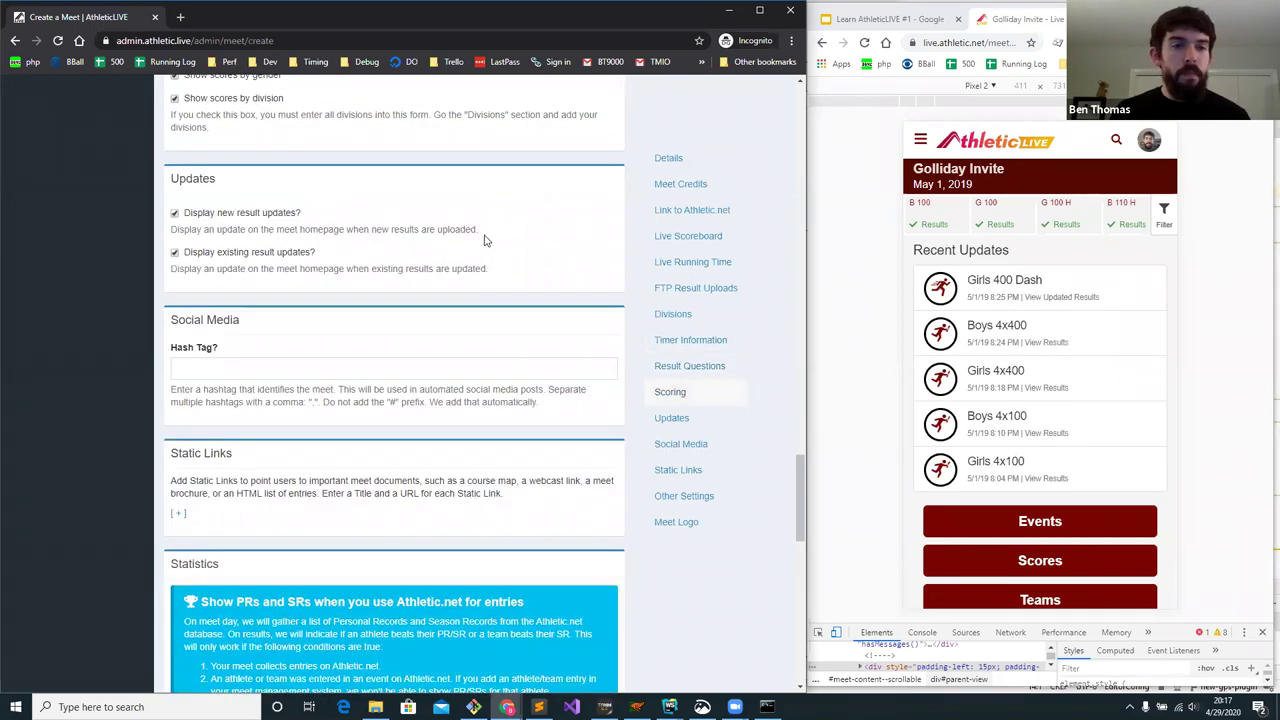
{"action": "scroll", "coordinate": [484, 240], "scroll_direction": "down", "scroll_amount": 1}
- Type '#exampletiming #sheridaninvite' into the Social Media Hash Tag field
{"action": "left_click", "coordinate": [294, 250]}
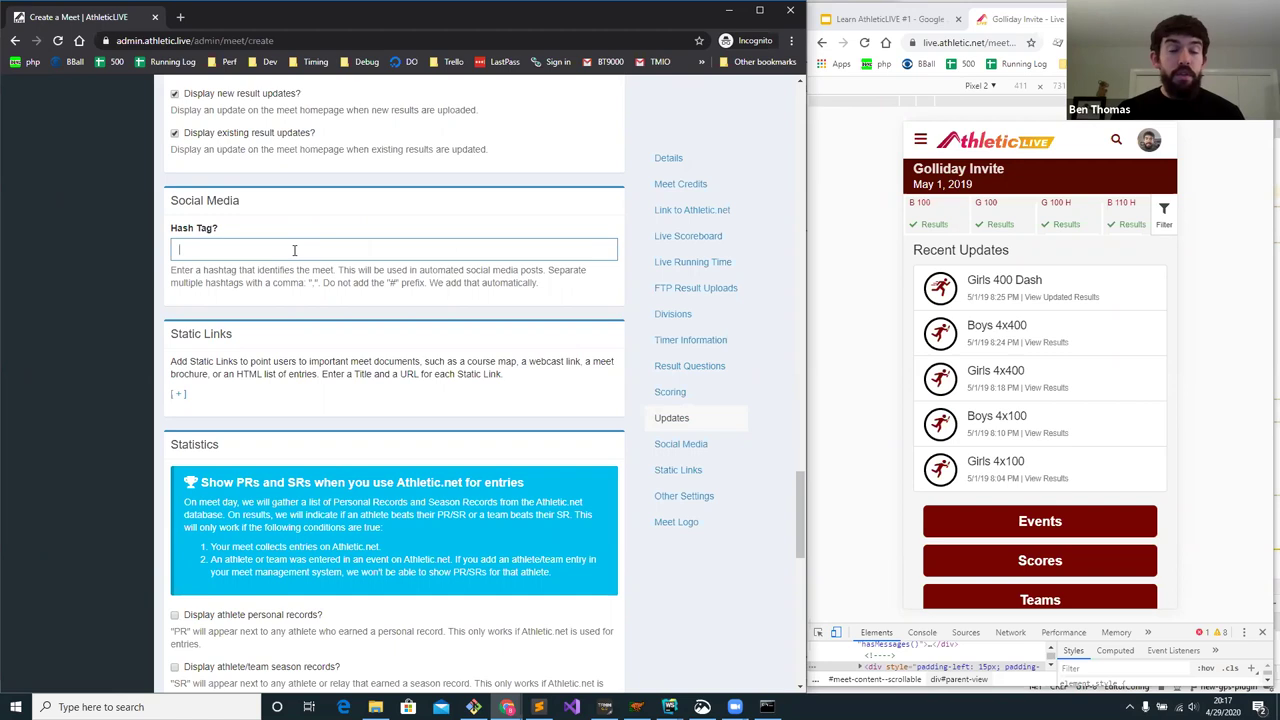
{"action": "type", "text": "#exampletiming"}
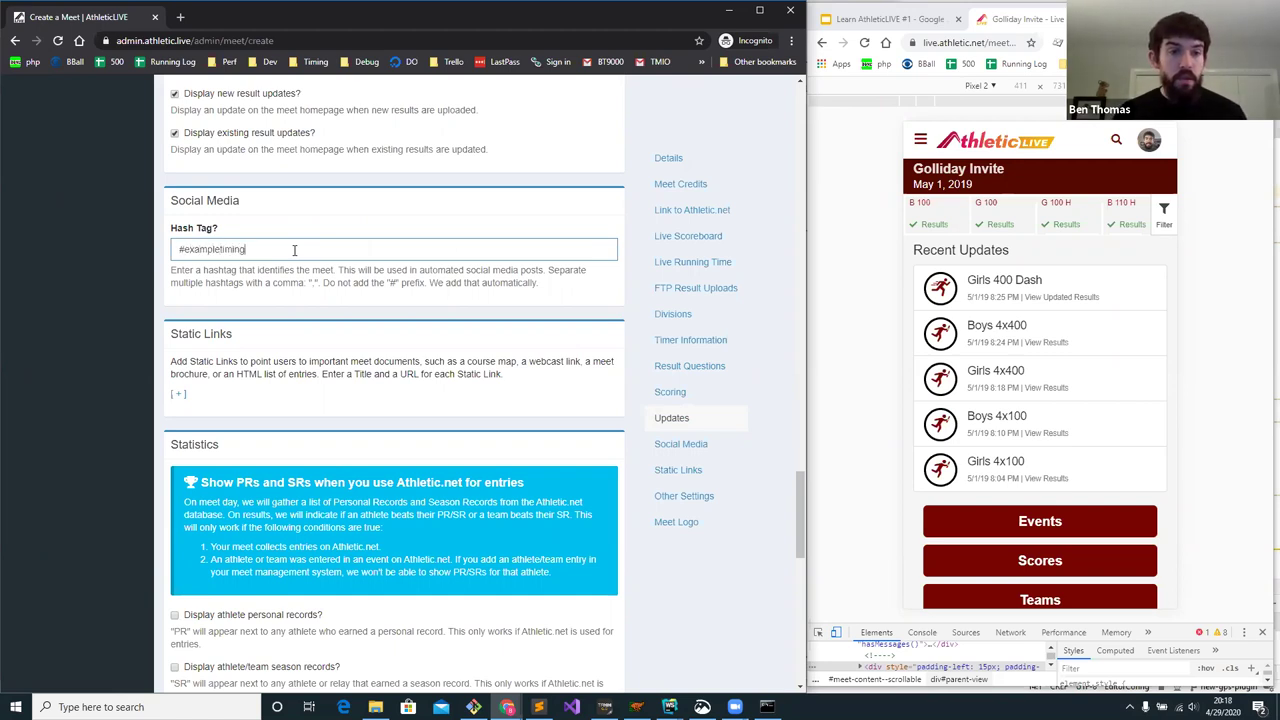
{"action": "type", "text": " #s"}
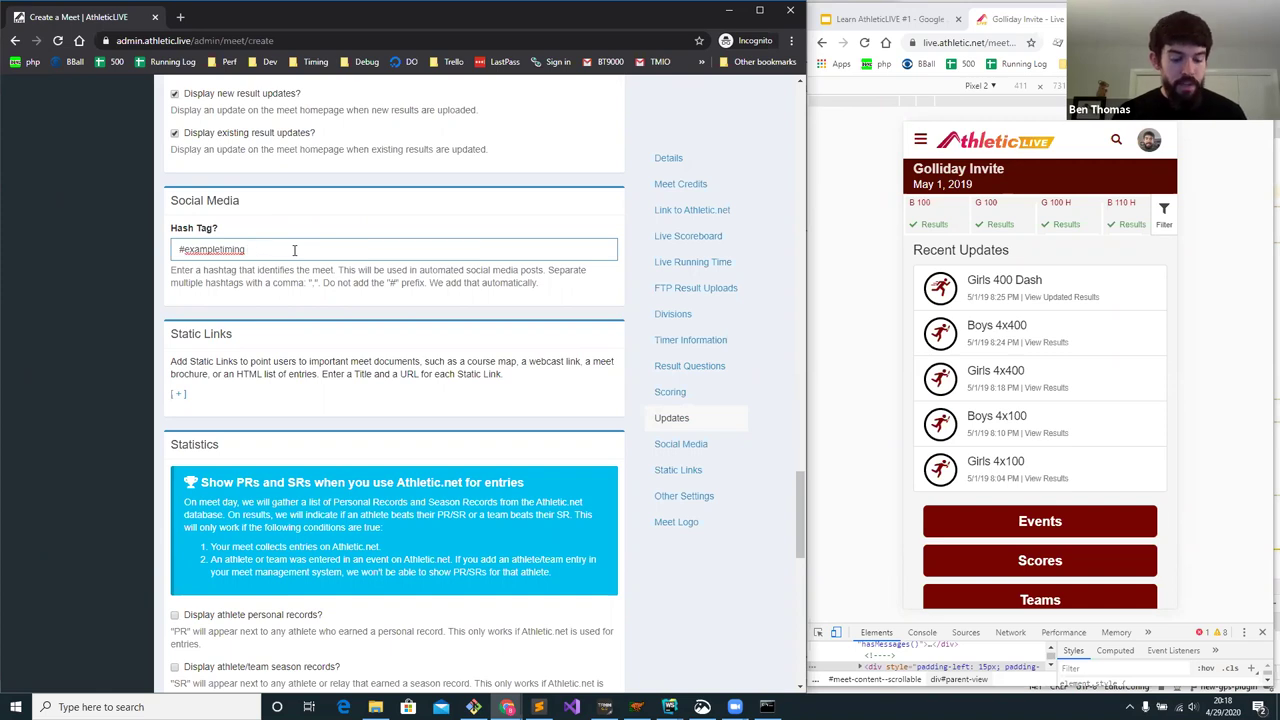
{"action": "type", "text": "heridaninvite"}
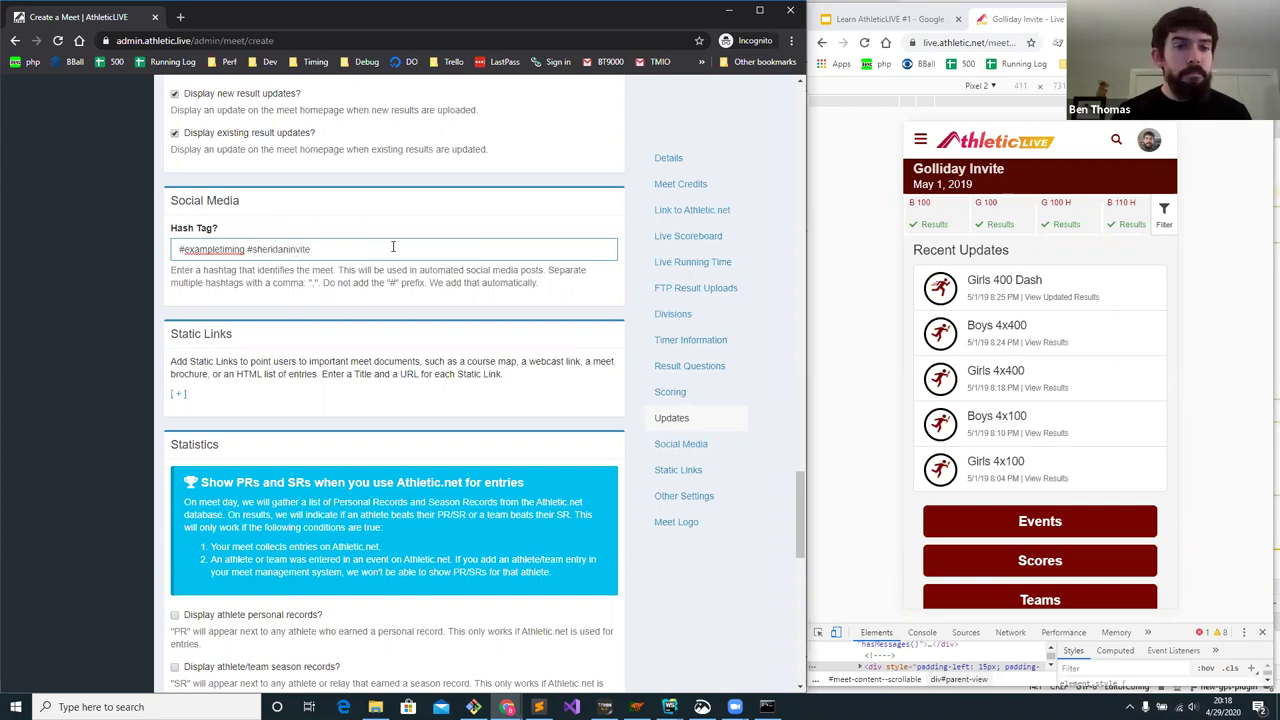
{"action": "scroll", "coordinate": [383, 240], "scroll_direction": "down", "scroll_amount": 1}
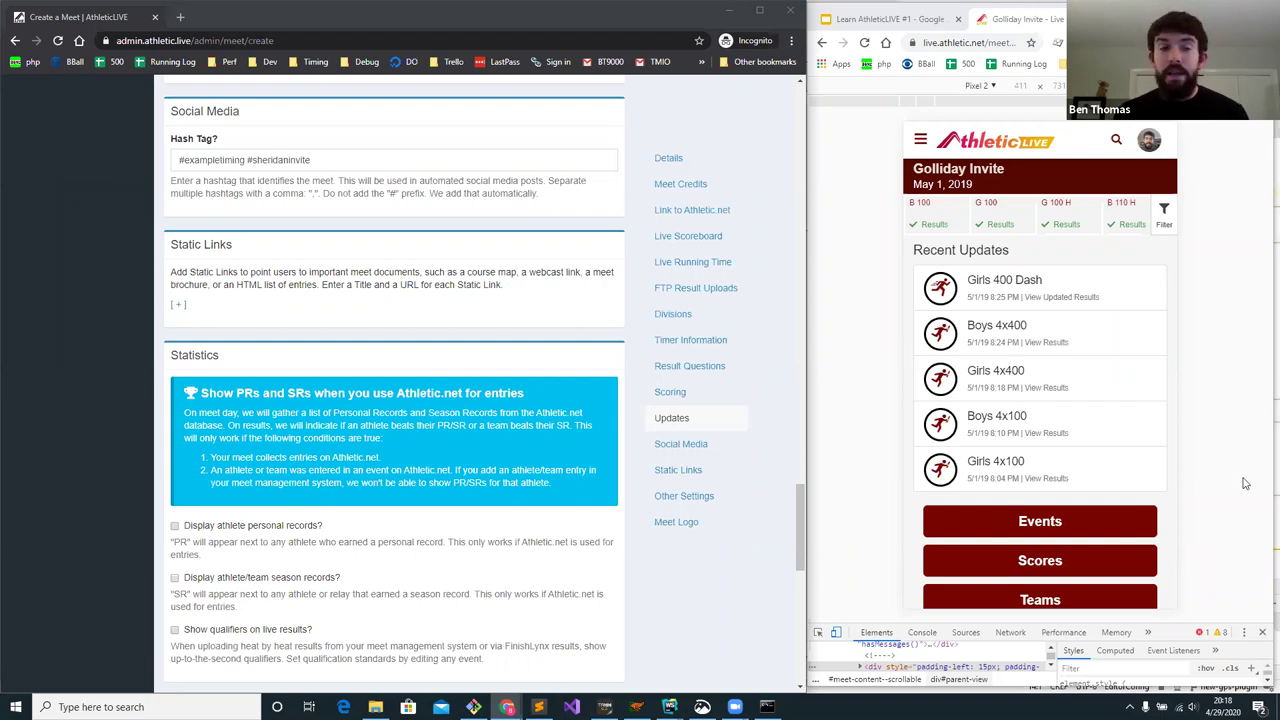
- Add a static link with the pasted athletic.net results URL and link text 'Official Results'
{"action": "left_click", "coordinate": [178, 304]}
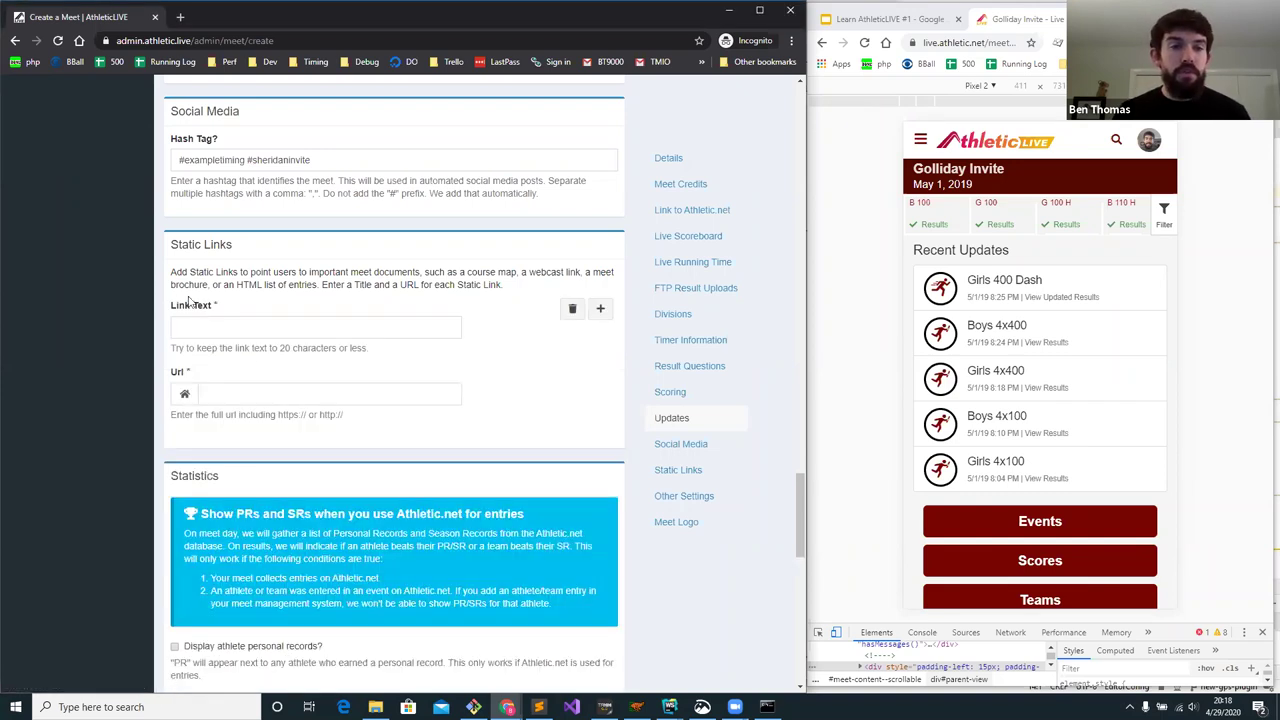
{"action": "left_click", "coordinate": [220, 397]}
{"action": "type", "text": "https://www.athletic.net/TrackAndField/meet/404500/results"}
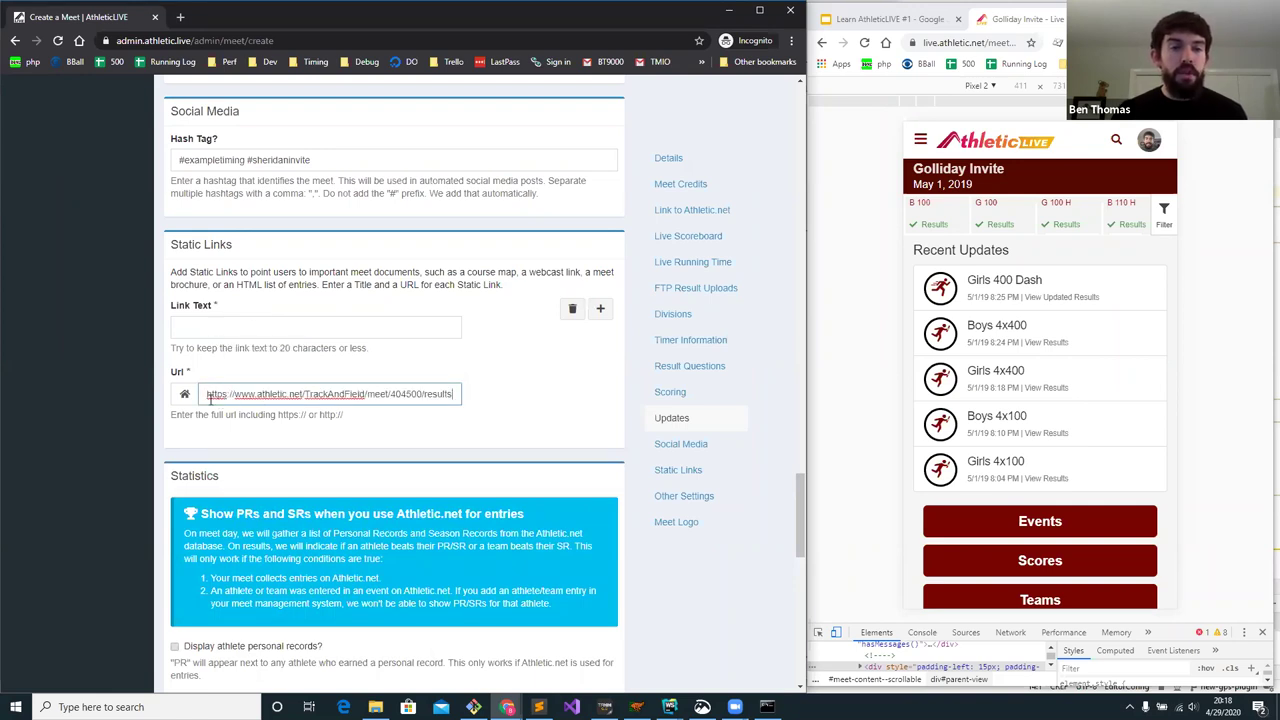
{"action": "left_click_drag", "start_coordinate": [208, 395], "coordinate": [517, 412]}
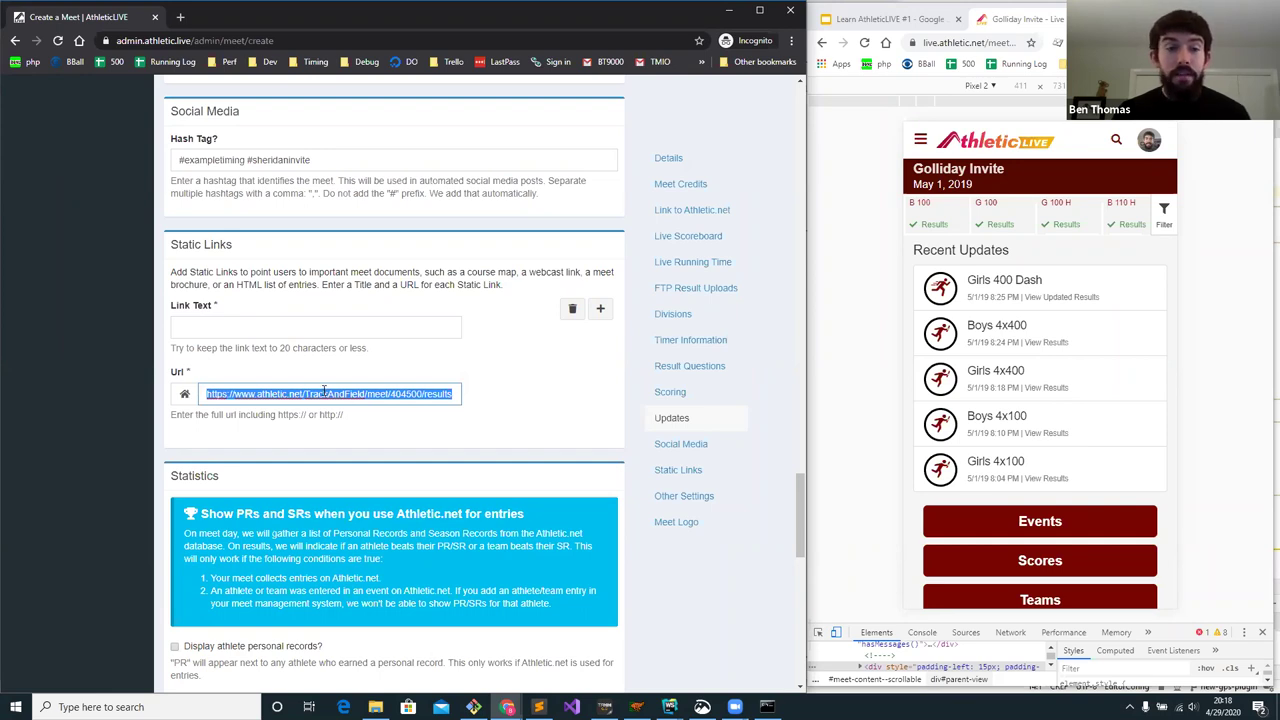
{"action": "left_click", "coordinate": [253, 328]}
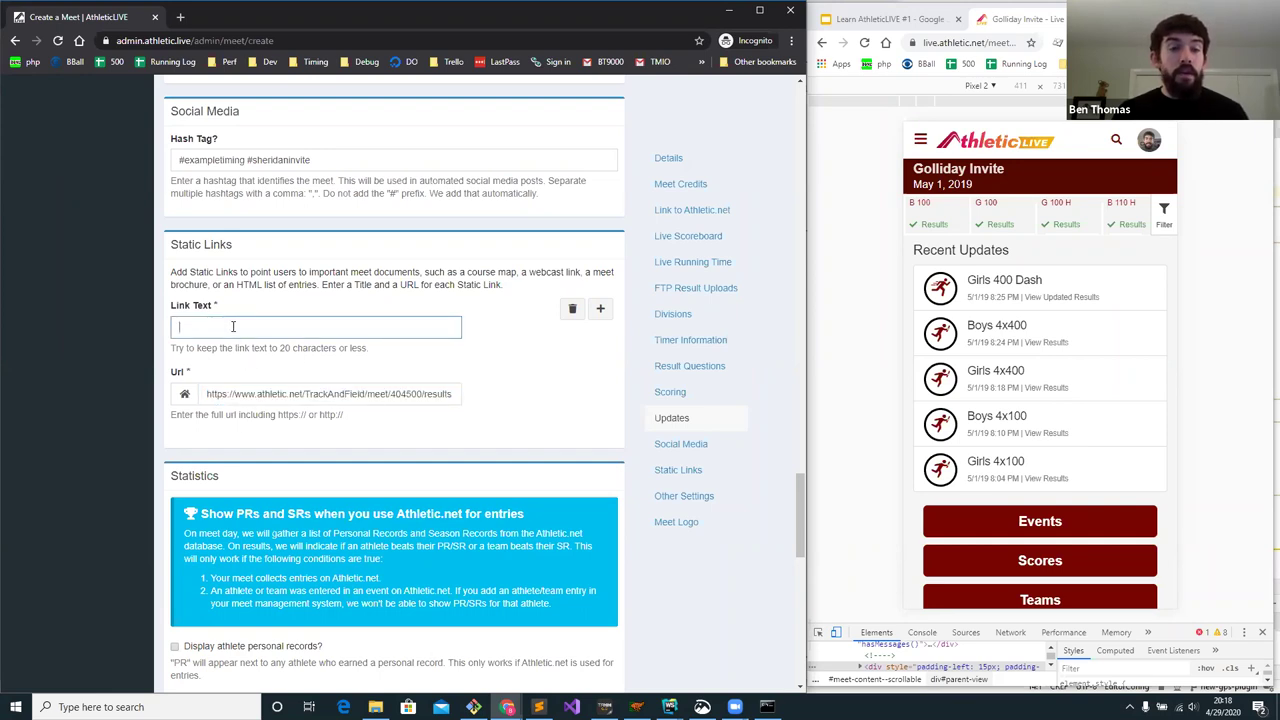
{"action": "type", "text": "Official Results"}
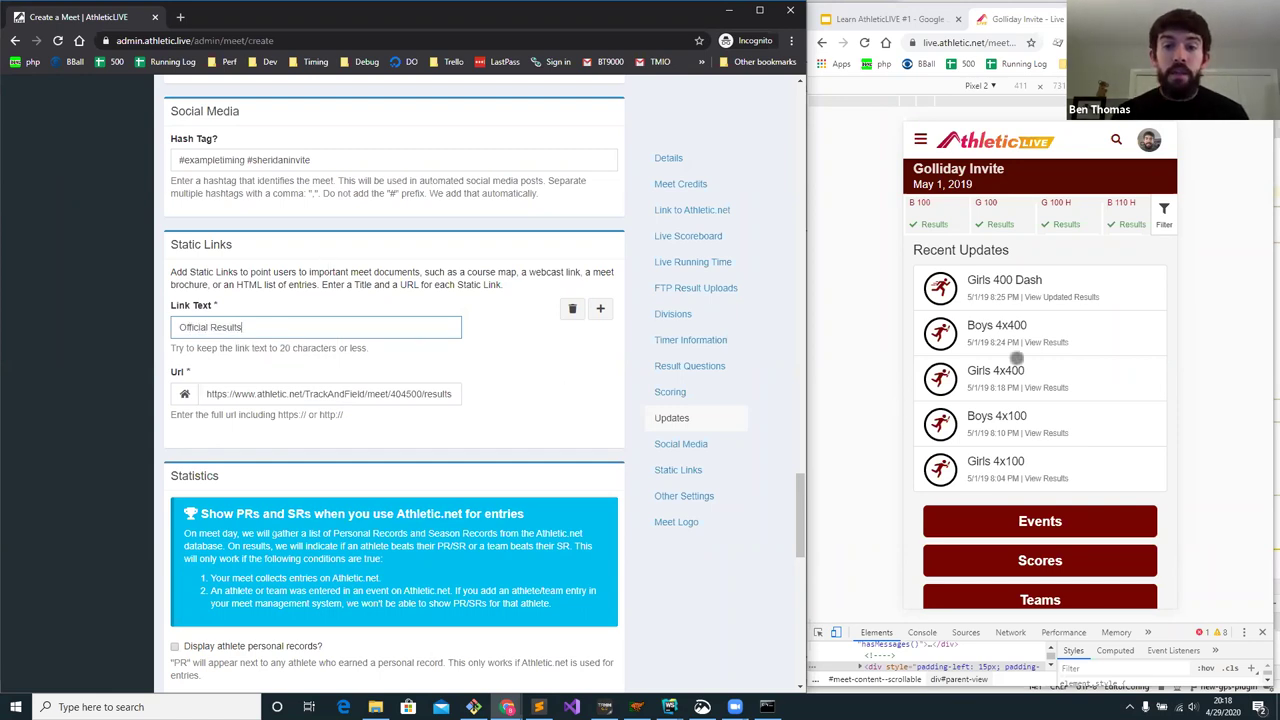
{"action": "scroll", "coordinate": [1016, 358], "scroll_direction": "down", "scroll_amount": 2}
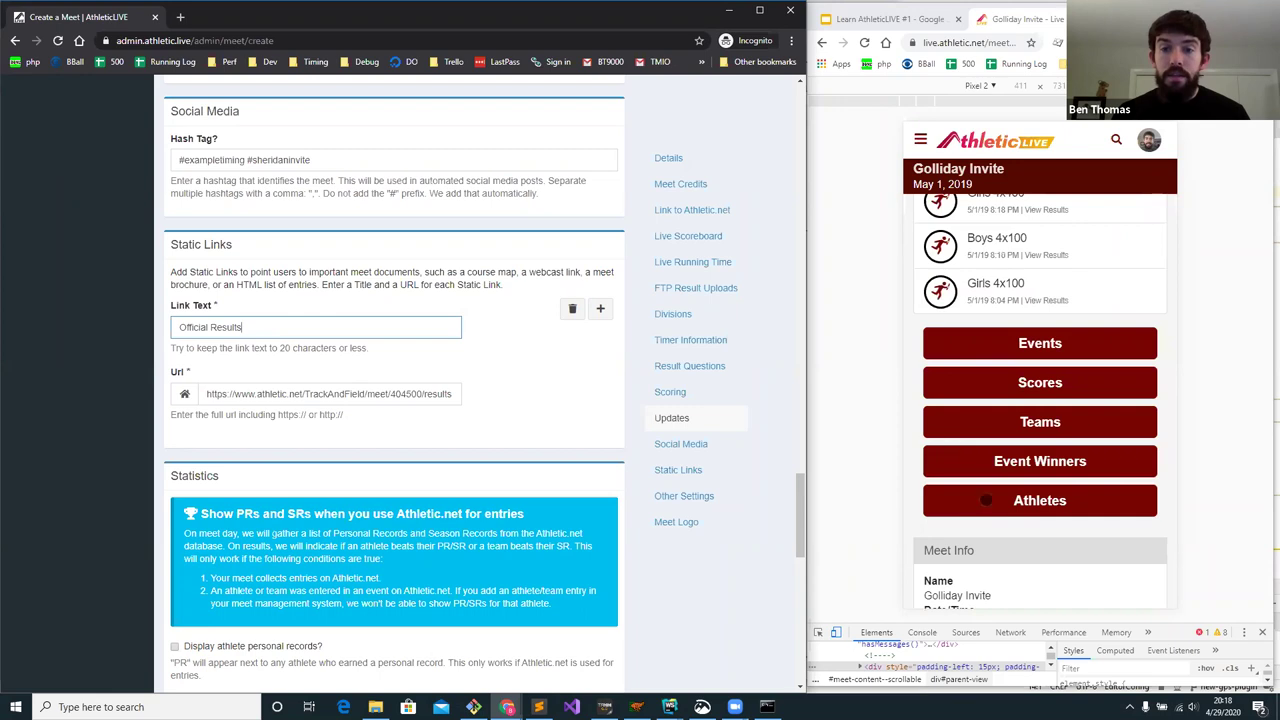
- Check the Official Results link in the phone preview's navigation drawer
{"action": "left_click", "coordinate": [918, 139]}
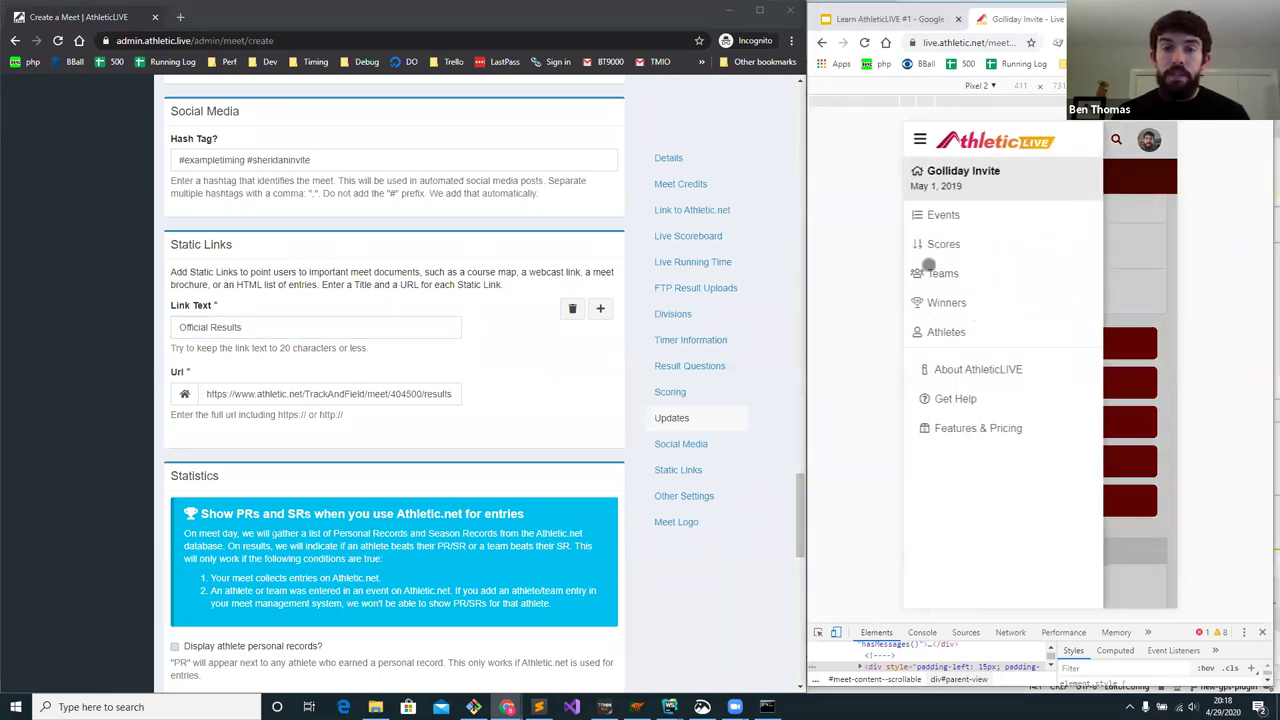
{"action": "triple_click", "coordinate": [246, 327]}
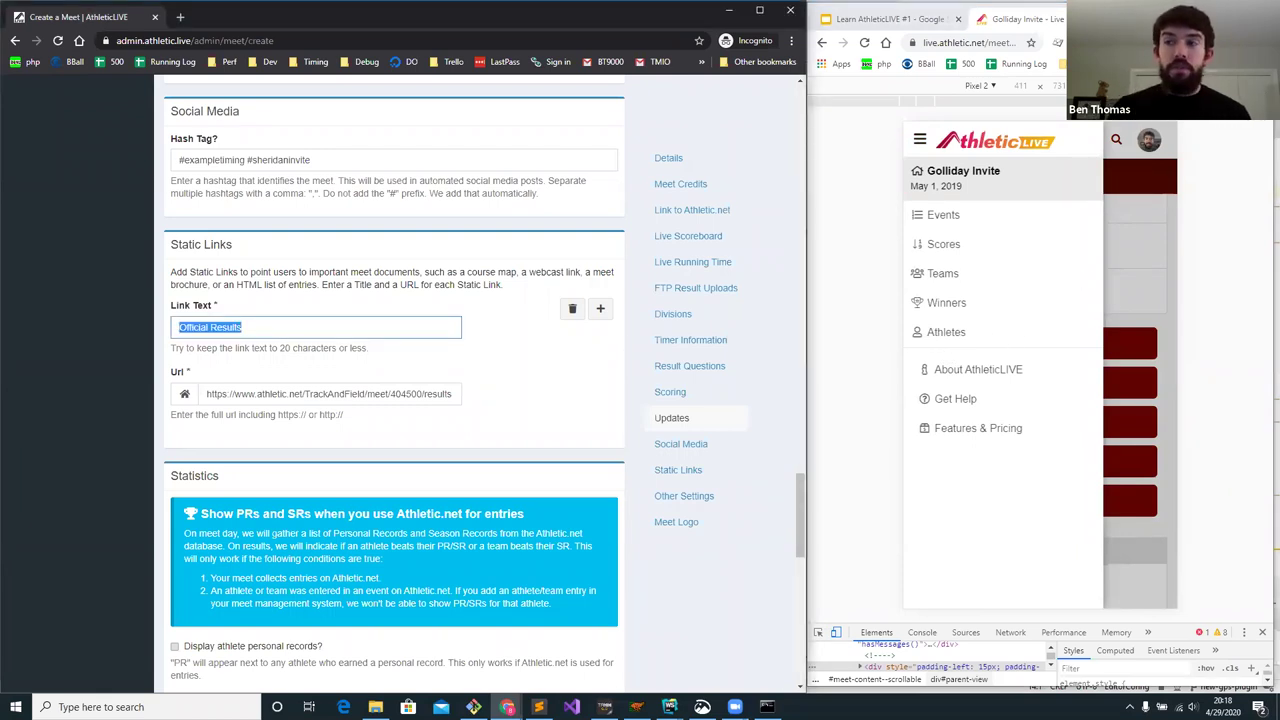
{"action": "left_click", "coordinate": [497, 331]}
- In Statistics, check Display athlete personal records, season records and Show qualifiers on live results
{"action": "scroll", "coordinate": [422, 262], "scroll_direction": "down", "scroll_amount": 1}
{"action": "scroll", "coordinate": [420, 260], "scroll_direction": "down", "scroll_amount": 2}
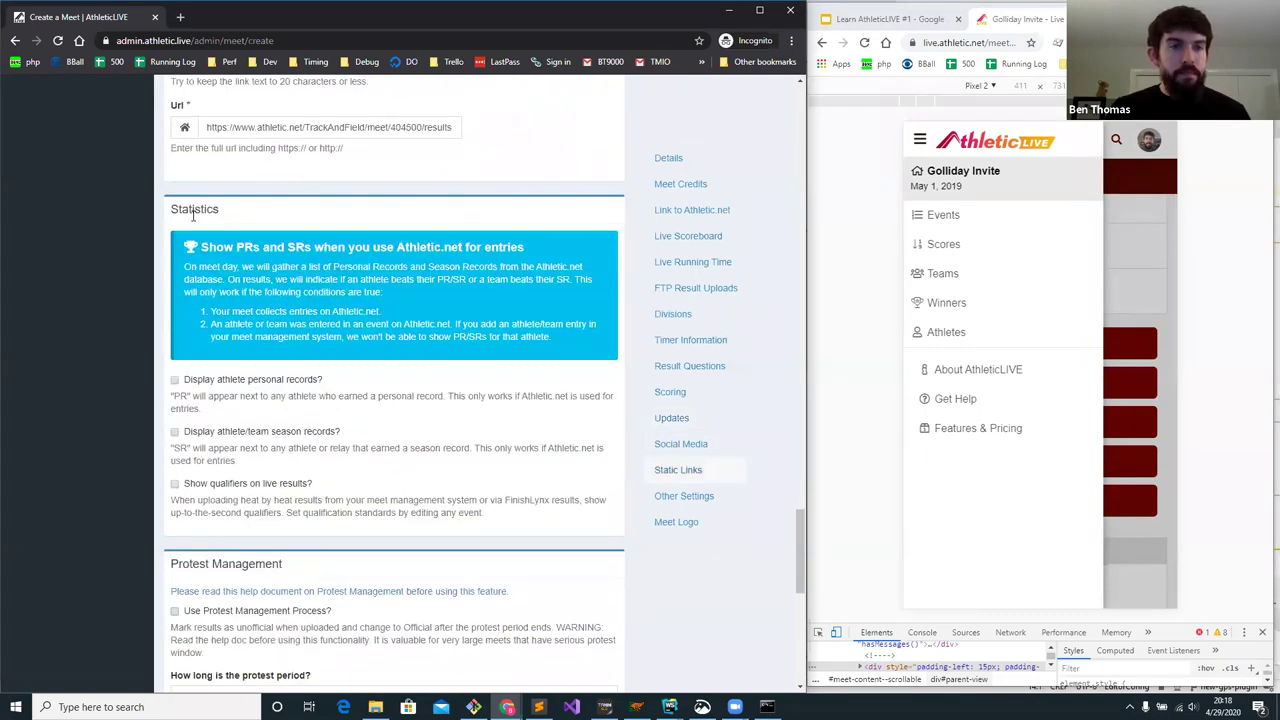
{"action": "scroll", "coordinate": [201, 212], "scroll_direction": "down", "scroll_amount": 1}
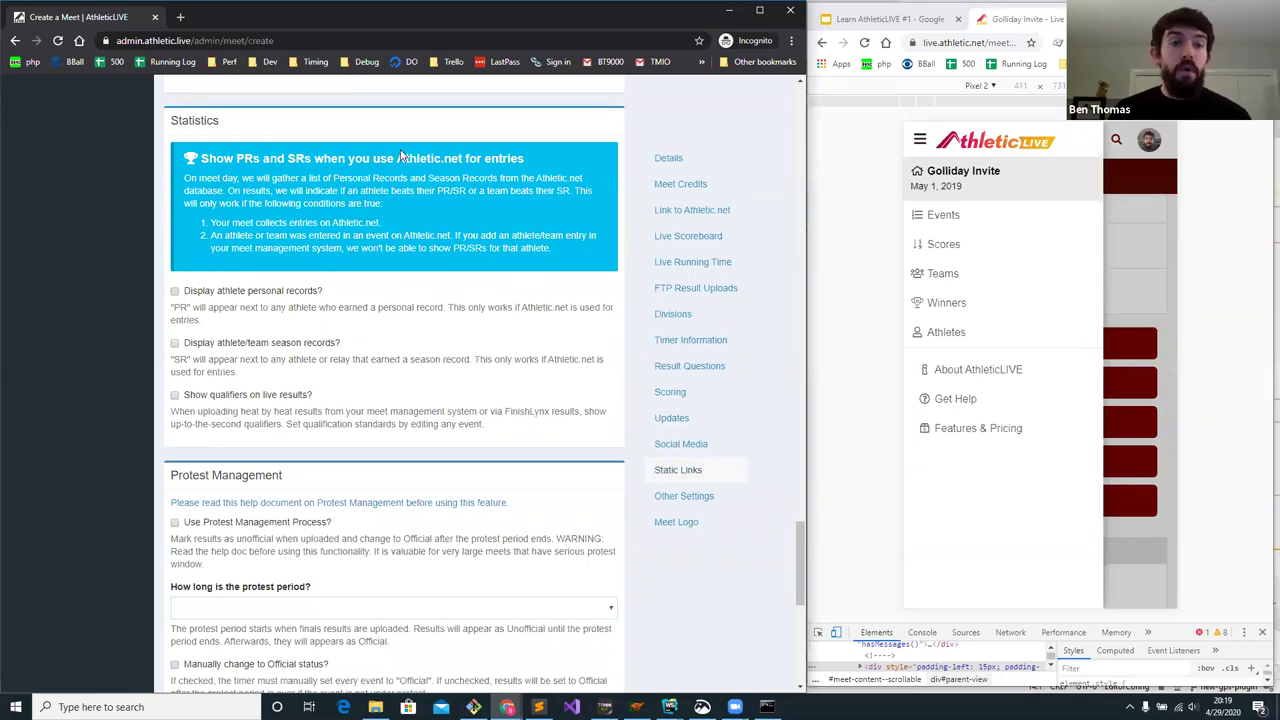
{"action": "double_click", "coordinate": [249, 158]}
{"action": "double_click", "coordinate": [299, 158]}
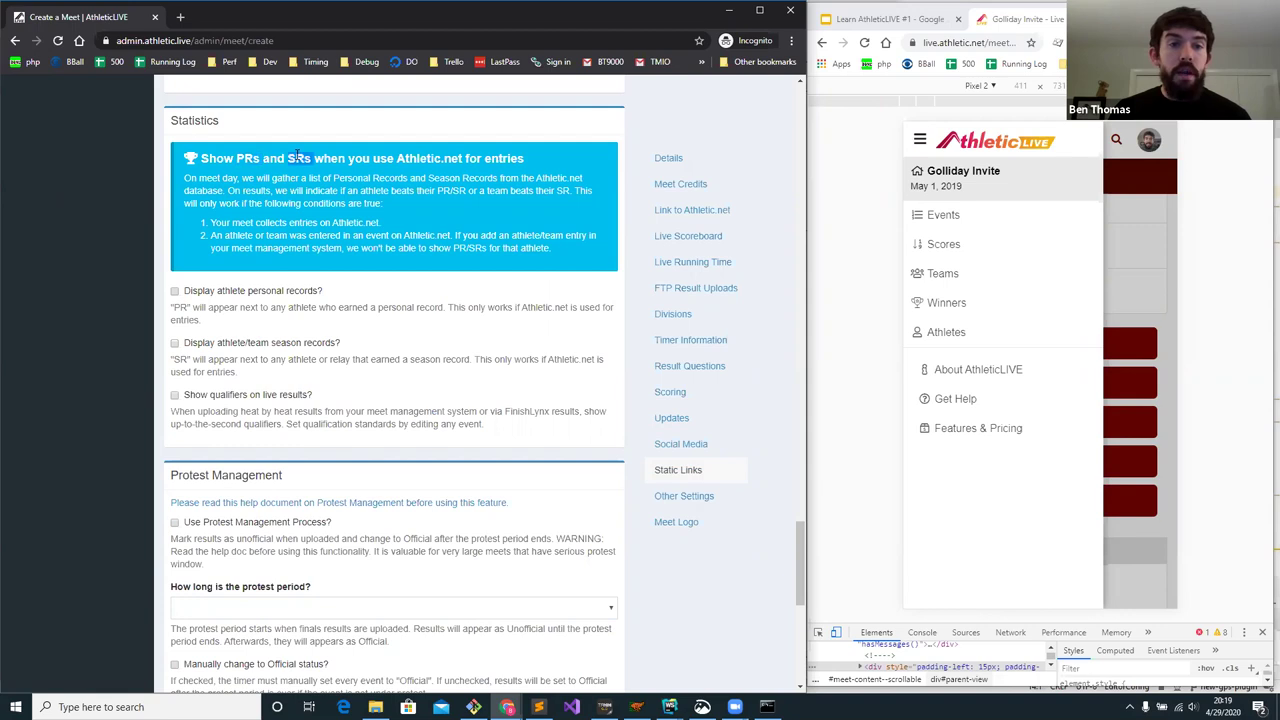
{"action": "left_click", "coordinate": [222, 294]}
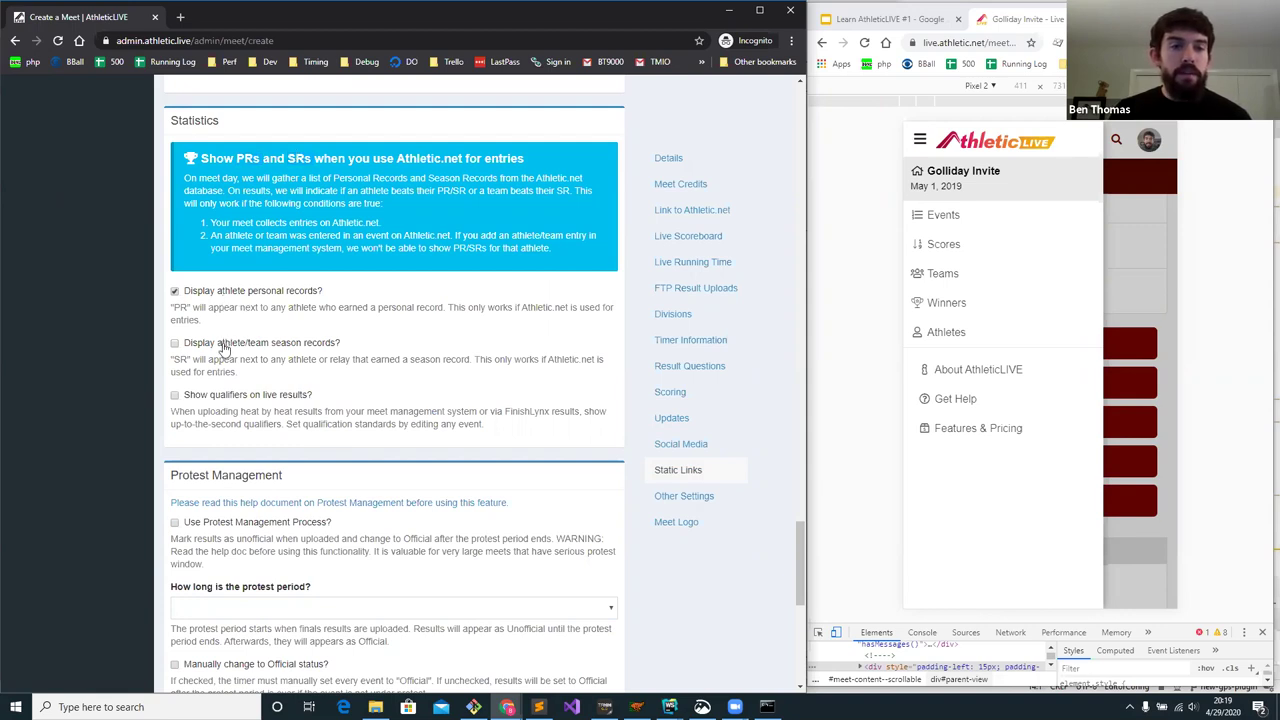
{"action": "left_click", "coordinate": [224, 346]}
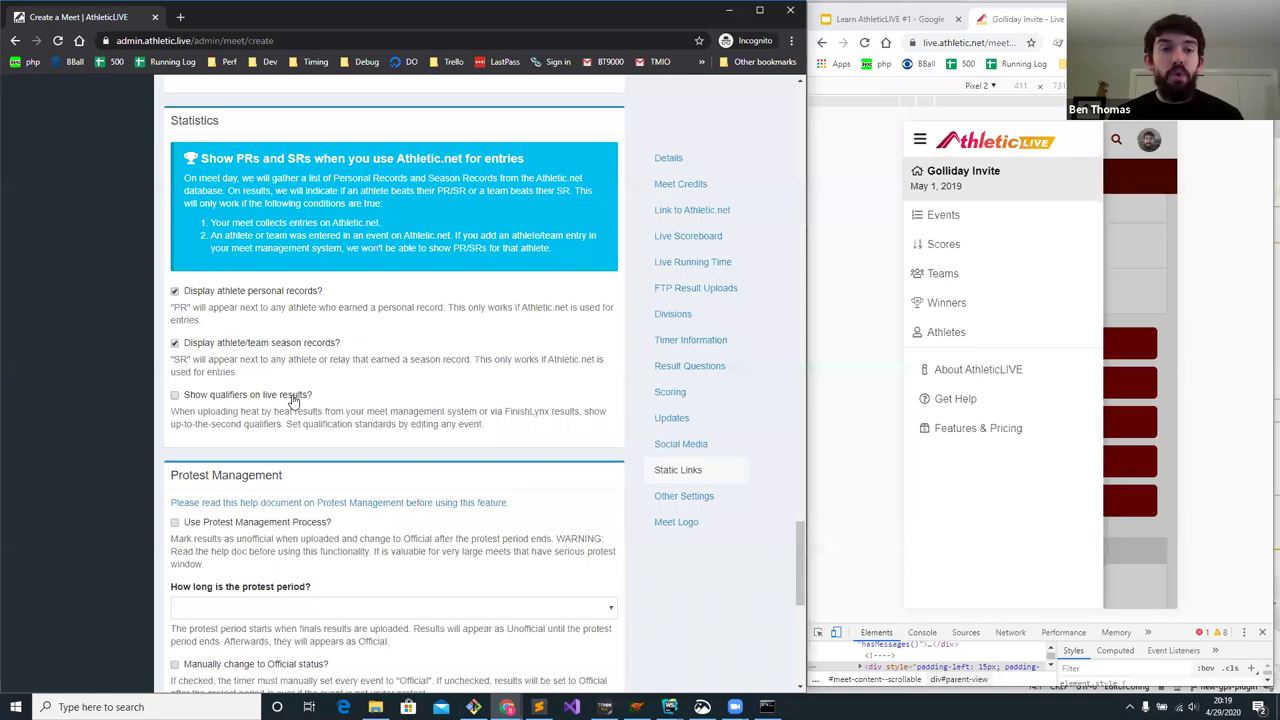
{"action": "left_click", "coordinate": [240, 398]}
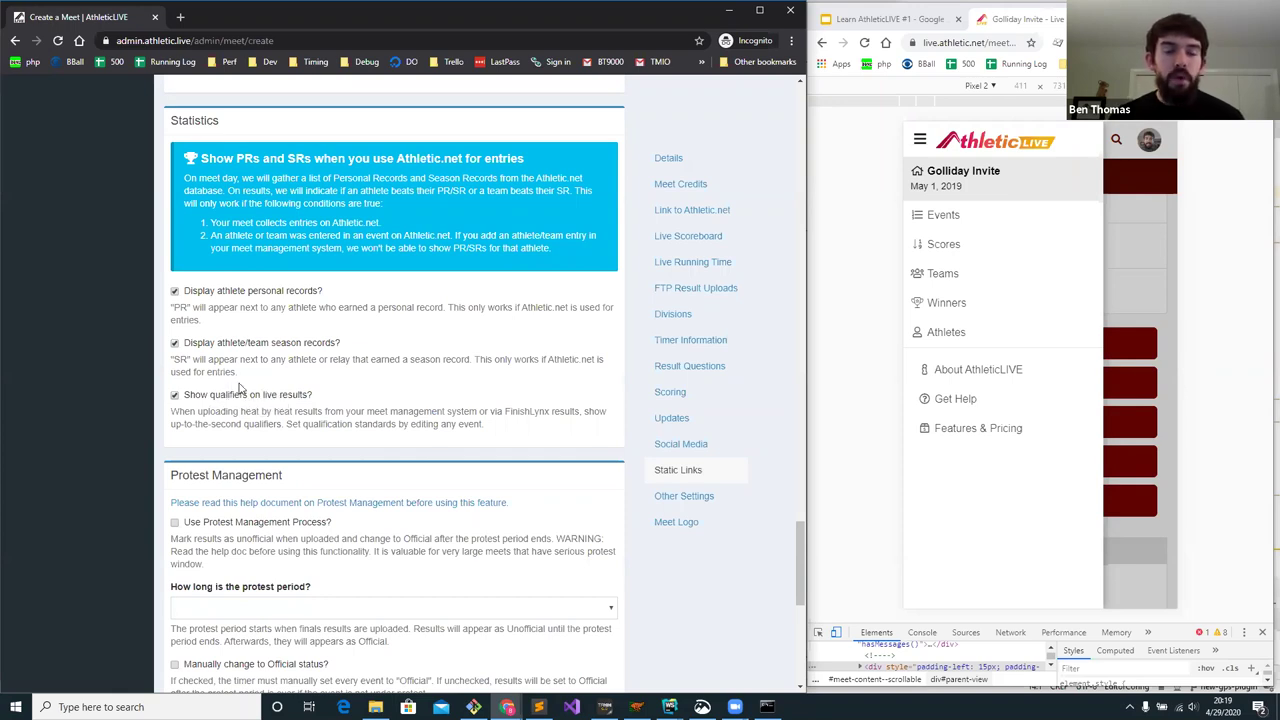
{"action": "scroll", "coordinate": [260, 360], "scroll_direction": "down", "scroll_amount": 1}
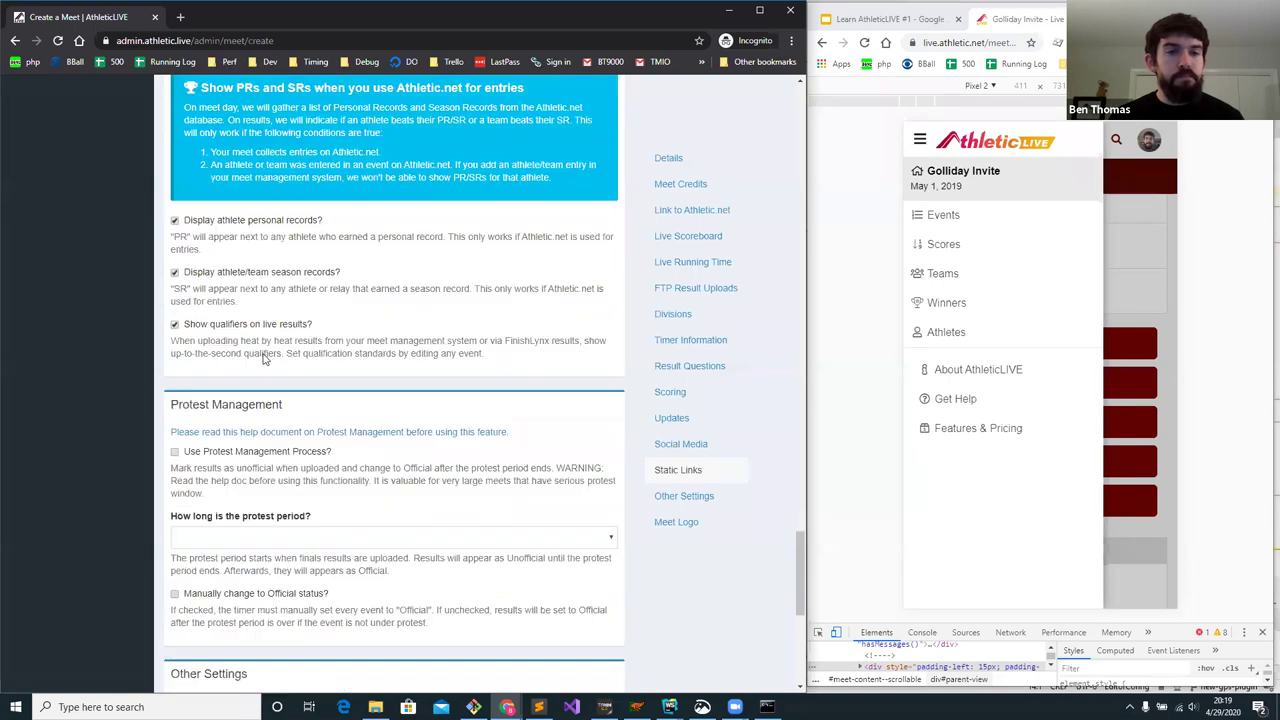
{"action": "scroll", "coordinate": [268, 358], "scroll_direction": "down", "scroll_amount": 1}
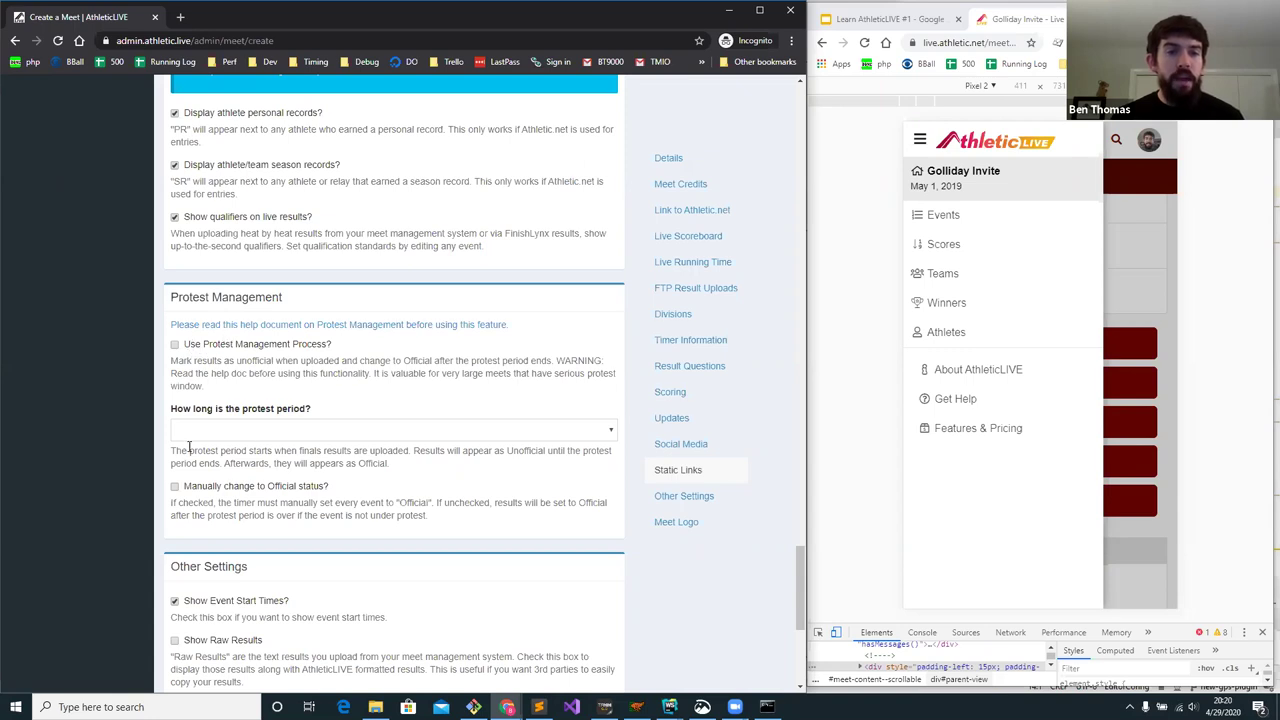
- Scroll to Other Settings and highlight the 'Show Event Start Times?' option
{"action": "scroll", "coordinate": [250, 341], "scroll_direction": "down", "scroll_amount": 2}
{"action": "scroll", "coordinate": [250, 341], "scroll_direction": "down", "scroll_amount": 2}
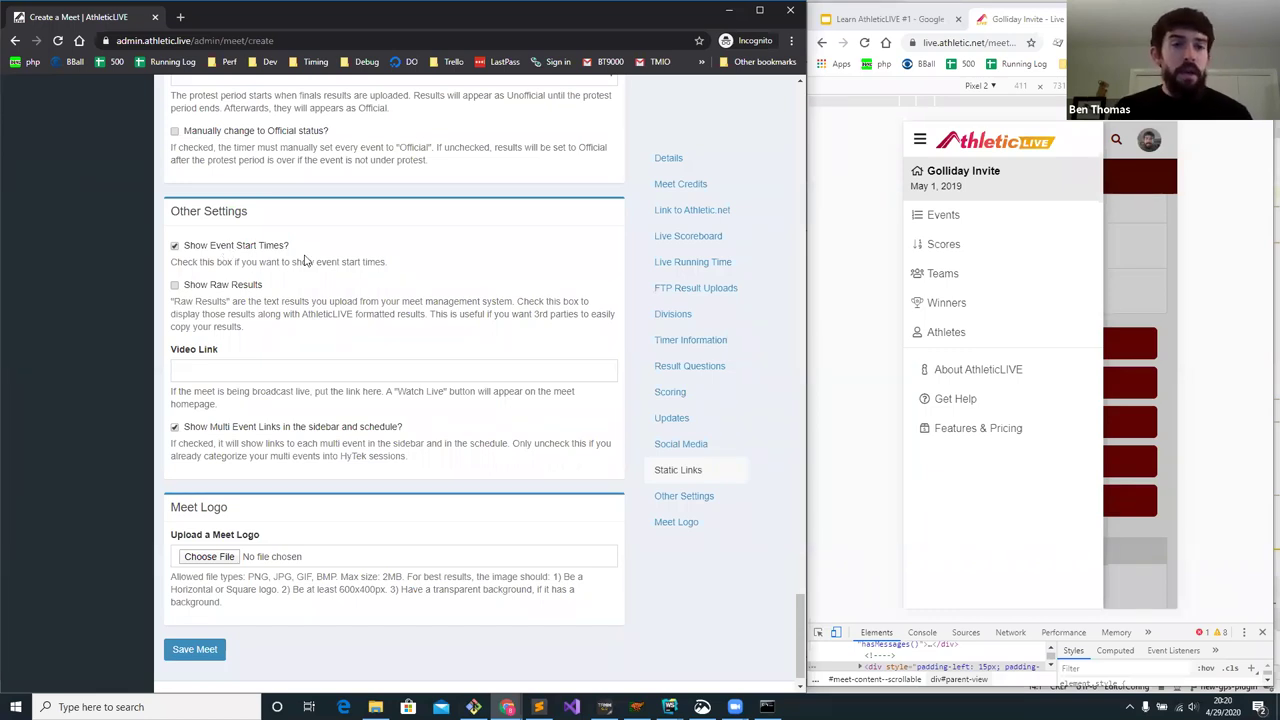
{"action": "left_click_drag", "start_coordinate": [290, 247], "coordinate": [175, 250]}
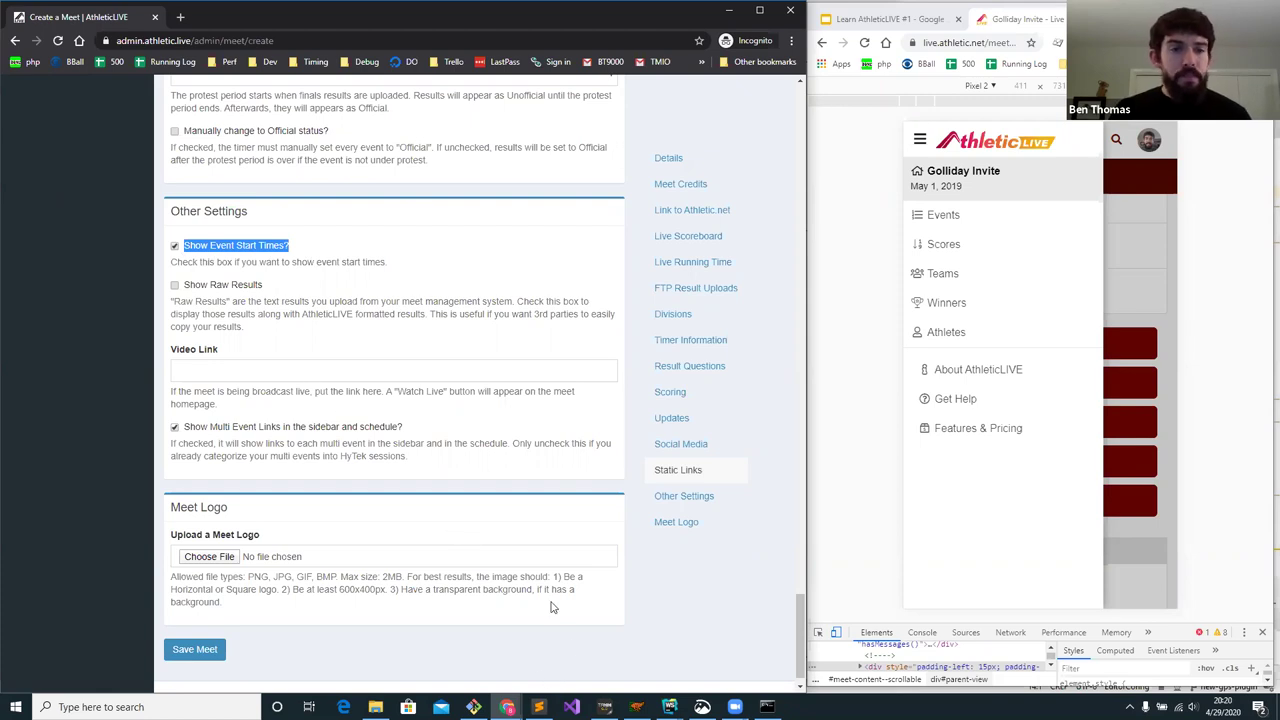
{"action": "left_click", "coordinate": [604, 707]}
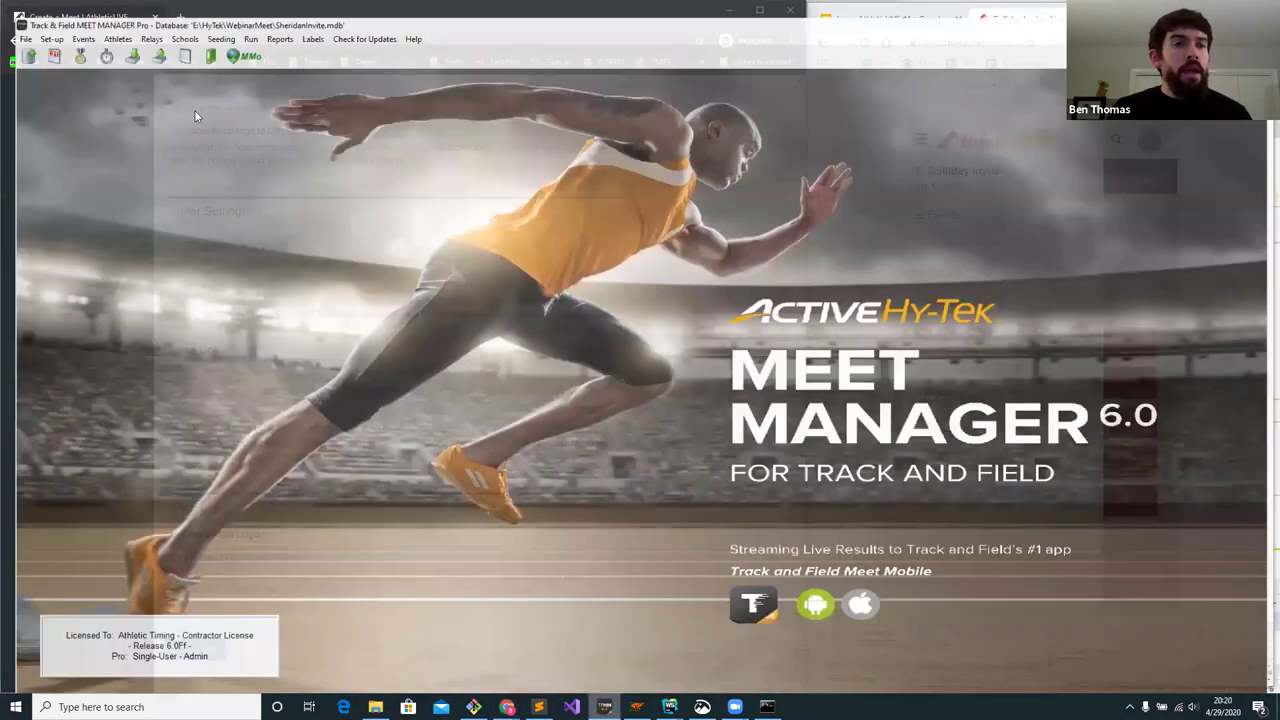
{"action": "left_click", "coordinate": [69, 22]}
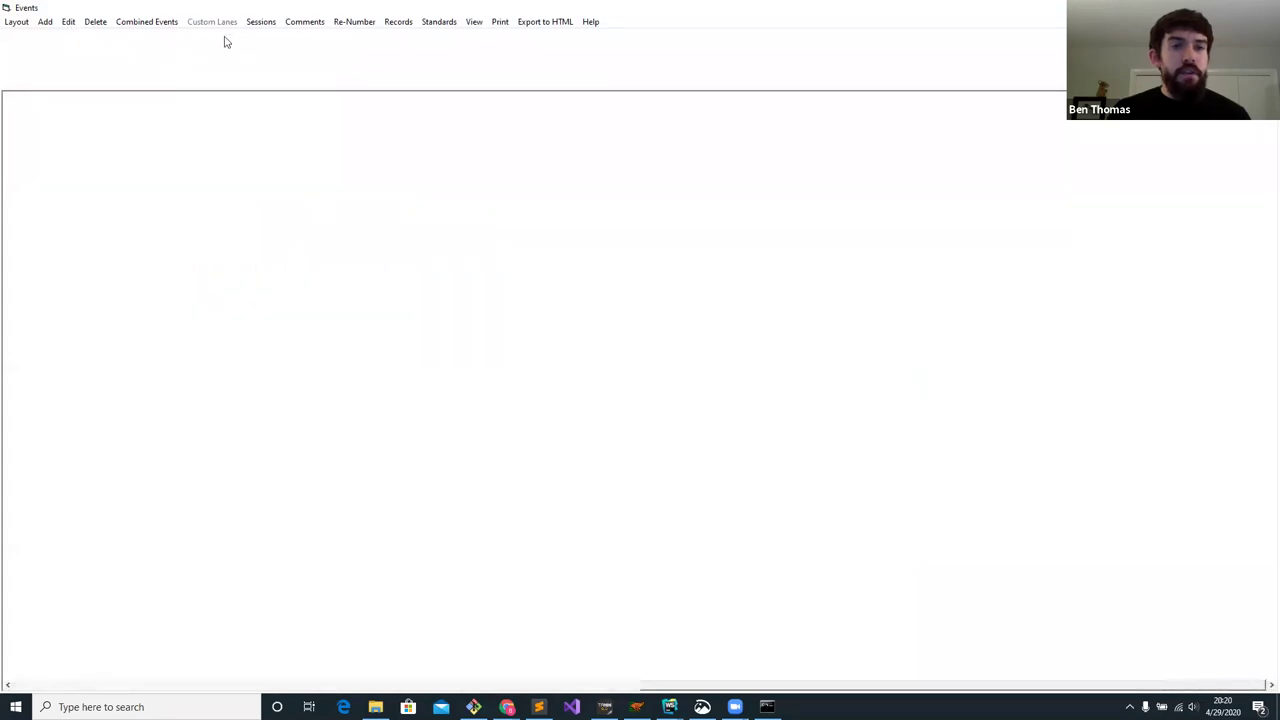
{"action": "left_click", "coordinate": [261, 22]}
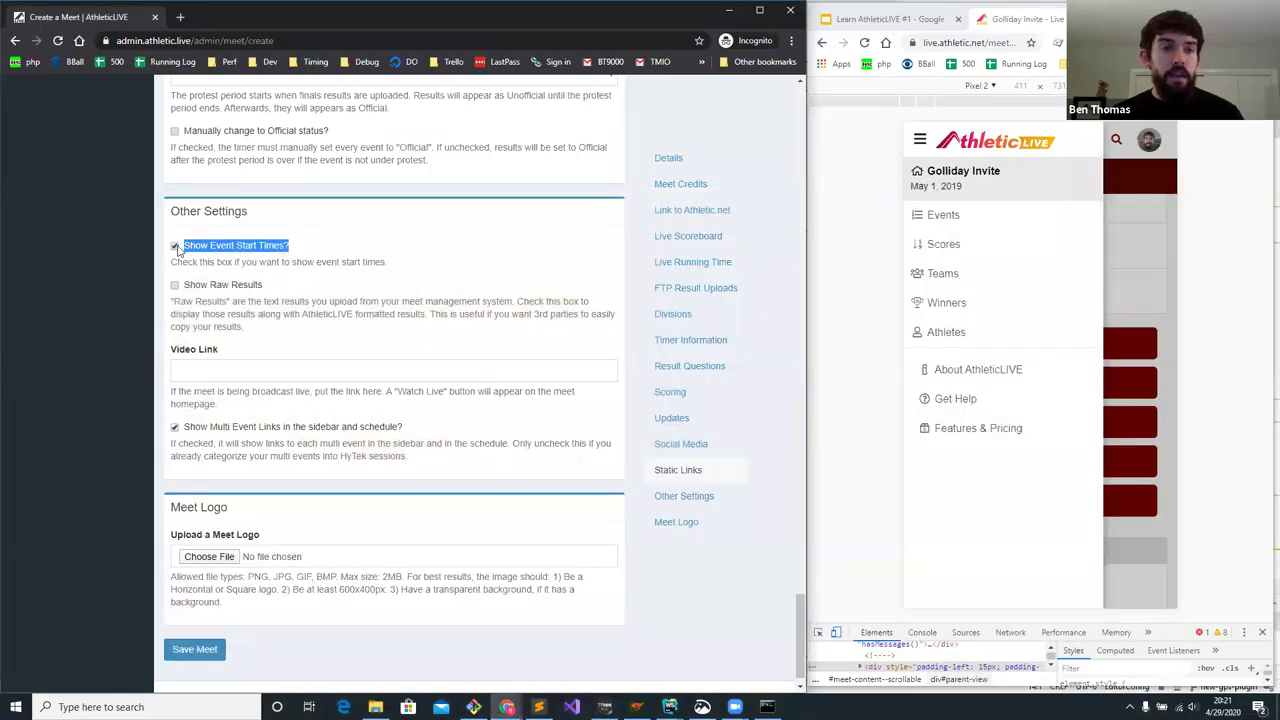
{"action": "left_click", "coordinate": [176, 247]}
{"action": "left_click", "coordinate": [176, 247]}
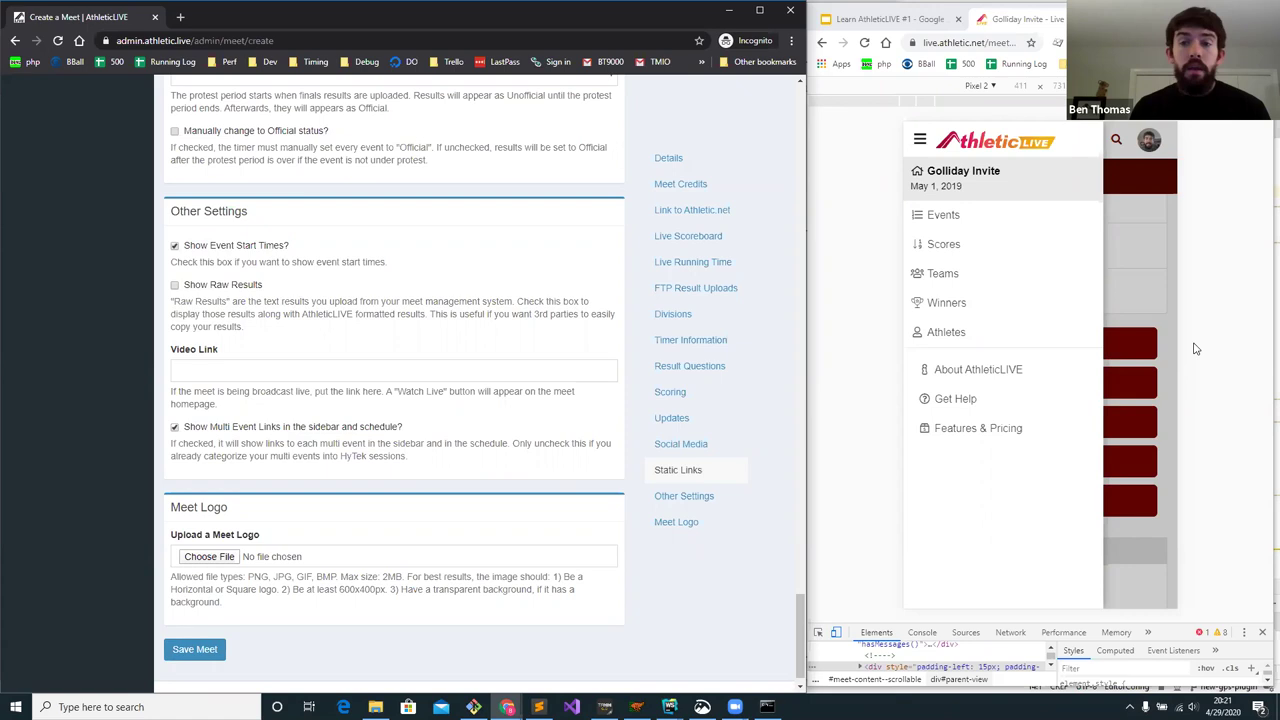
- Check Show Raw Results after viewing the Girls 400 Dash results in the live preview
{"action": "left_click", "coordinate": [1124, 306]}
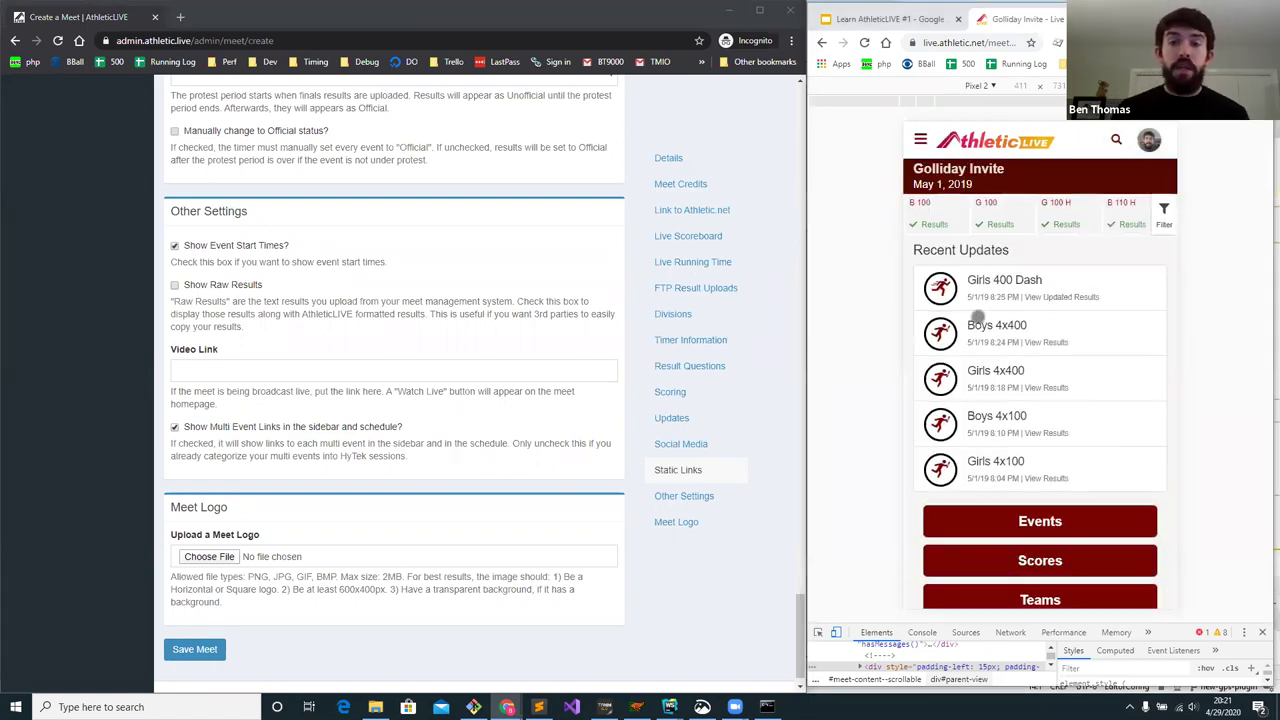
{"action": "left_click", "coordinate": [993, 282]}
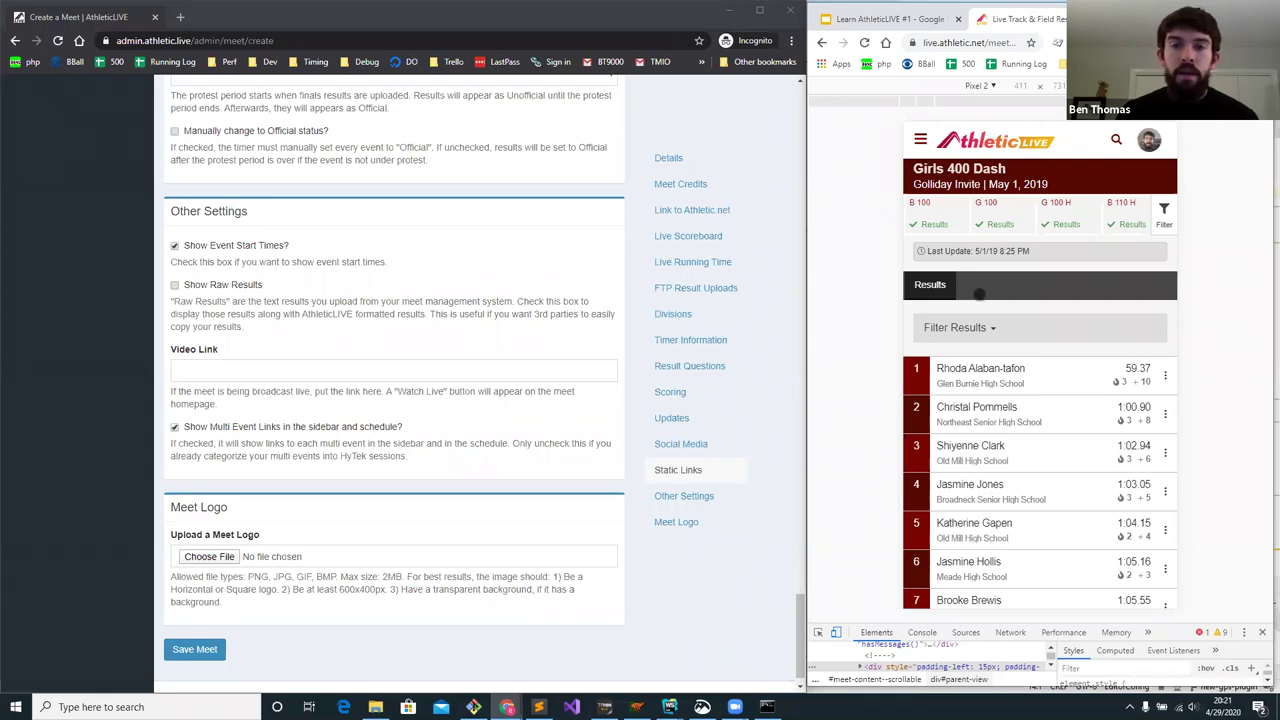
{"action": "left_click", "coordinate": [205, 290]}
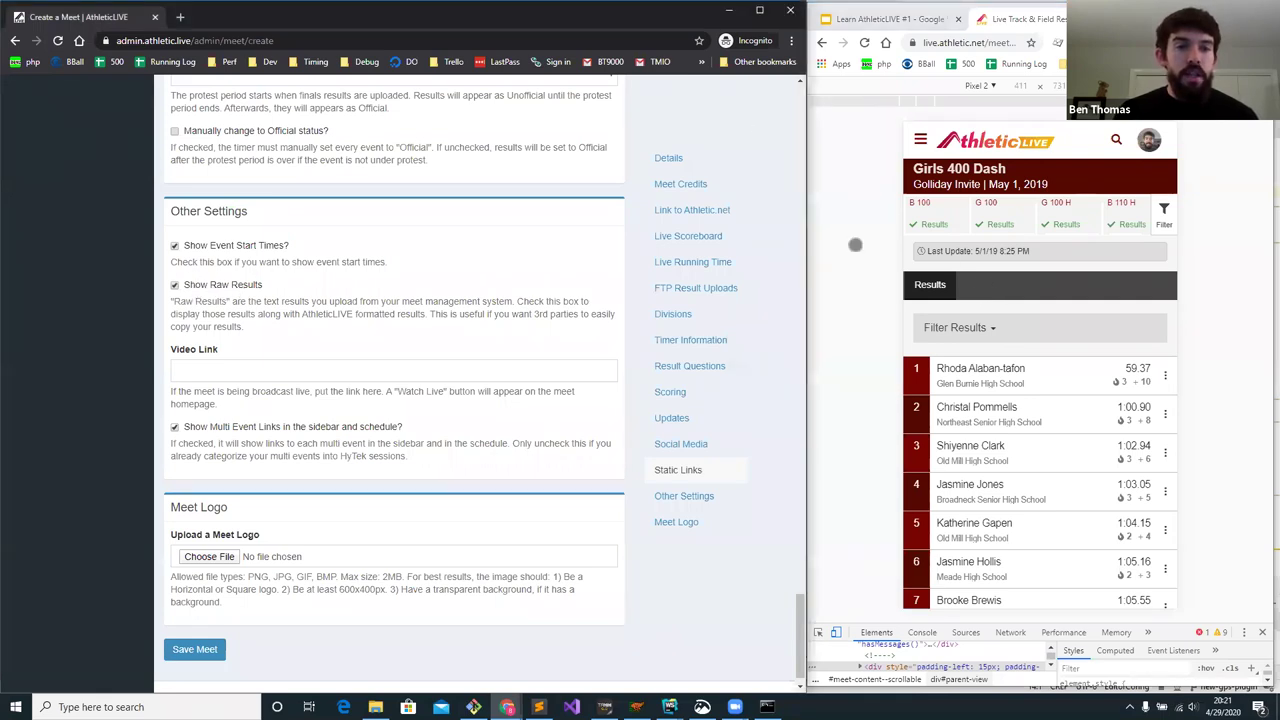
{"action": "left_click", "coordinate": [823, 44]}
{"action": "left_click", "coordinate": [255, 374]}
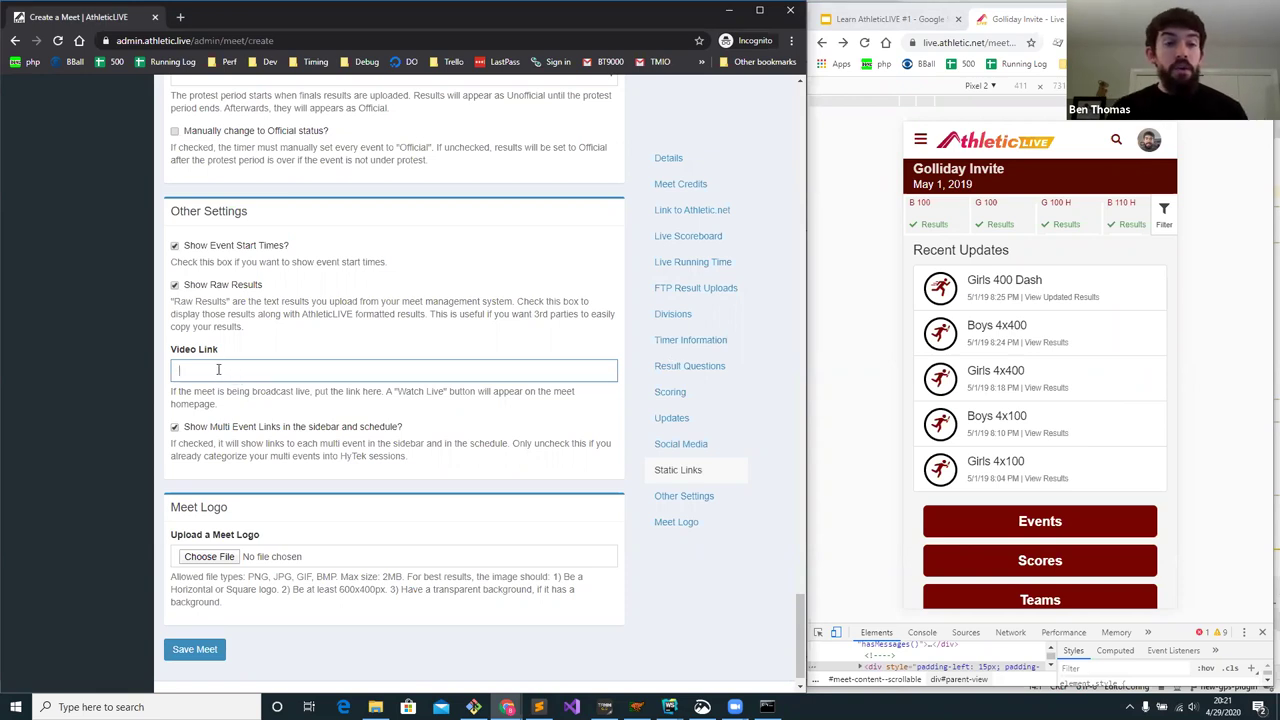
{"action": "scroll", "coordinate": [218, 369], "scroll_direction": "up", "scroll_amount": 10}
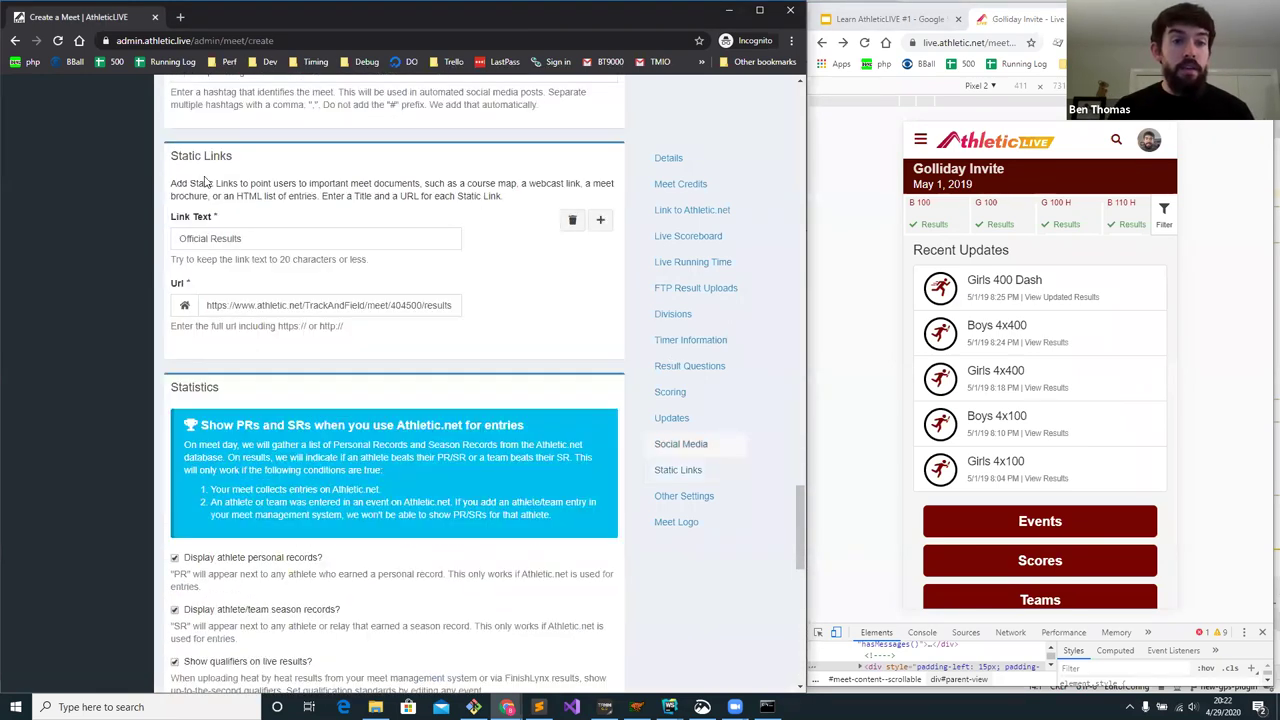
{"action": "scroll", "coordinate": [195, 280], "scroll_direction": "down", "scroll_amount": 10}
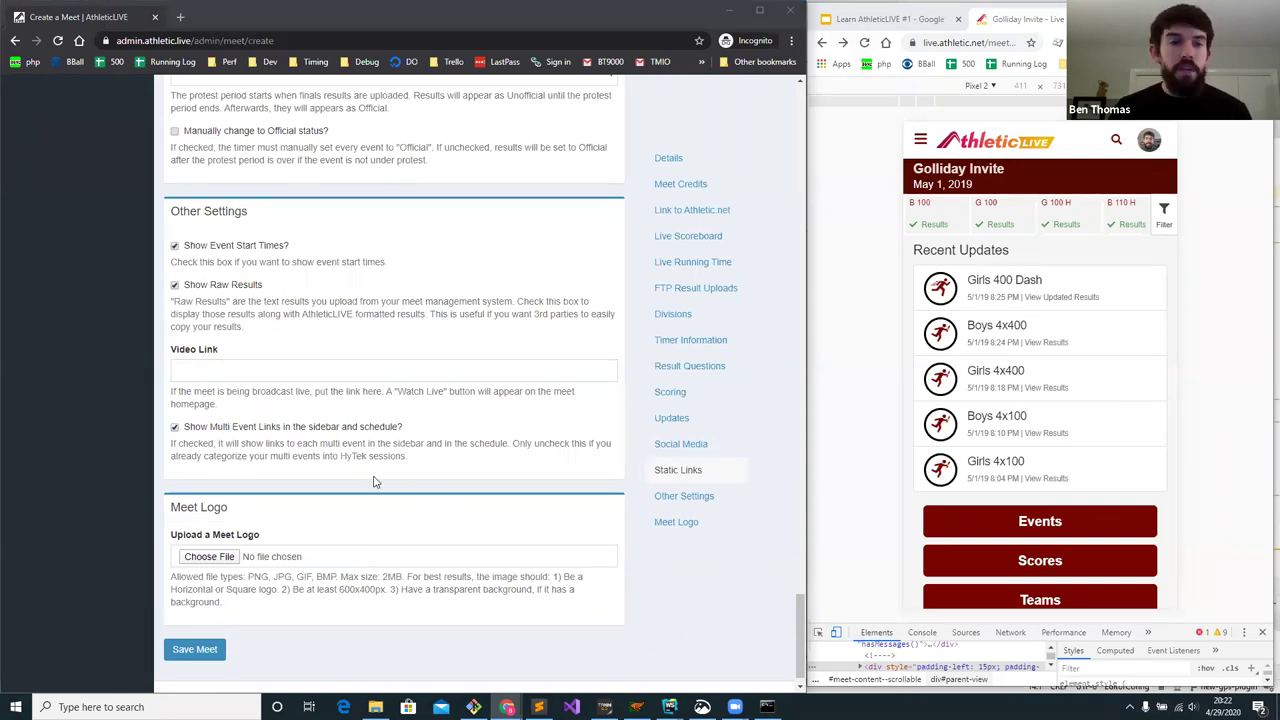
- Paste the armorytrack.com broadcast URL into Video Link, leaving multi-event links checked
{"action": "left_click", "coordinate": [244, 368]}
{"action": "key", "text": "ctrl+v"}
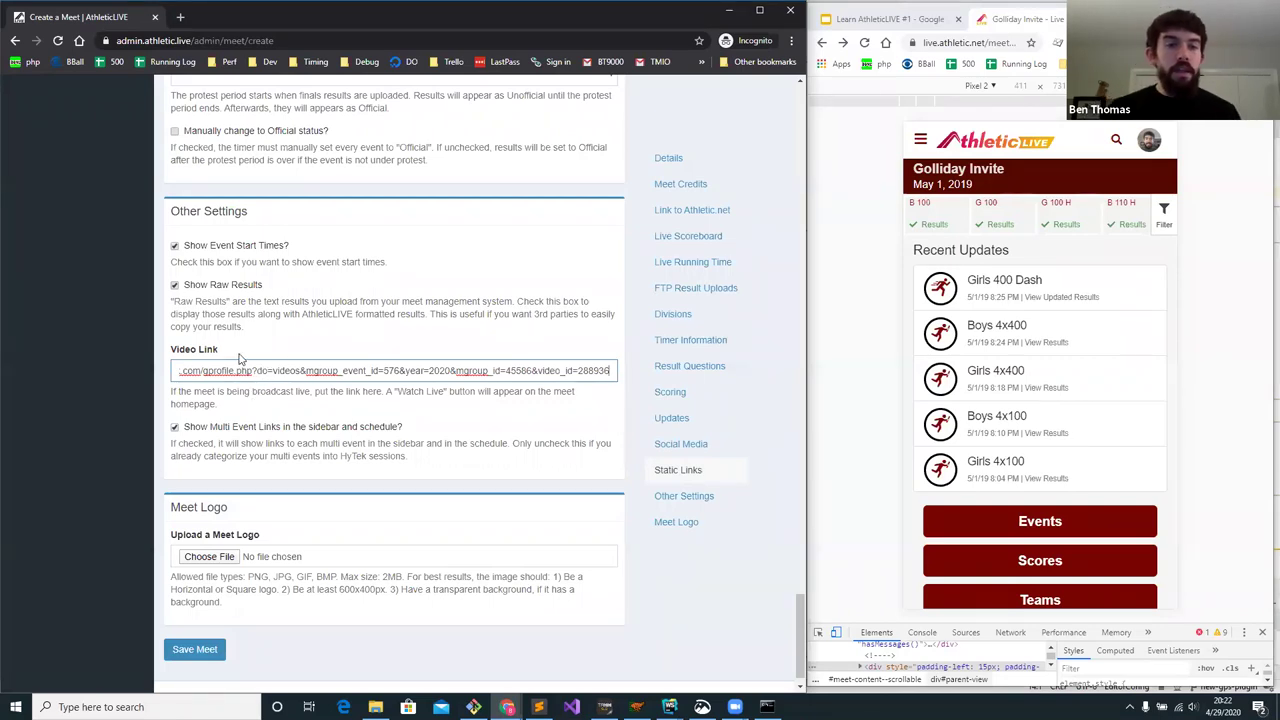
{"action": "scroll", "coordinate": [1058, 366], "scroll_direction": "down", "scroll_amount": 2}
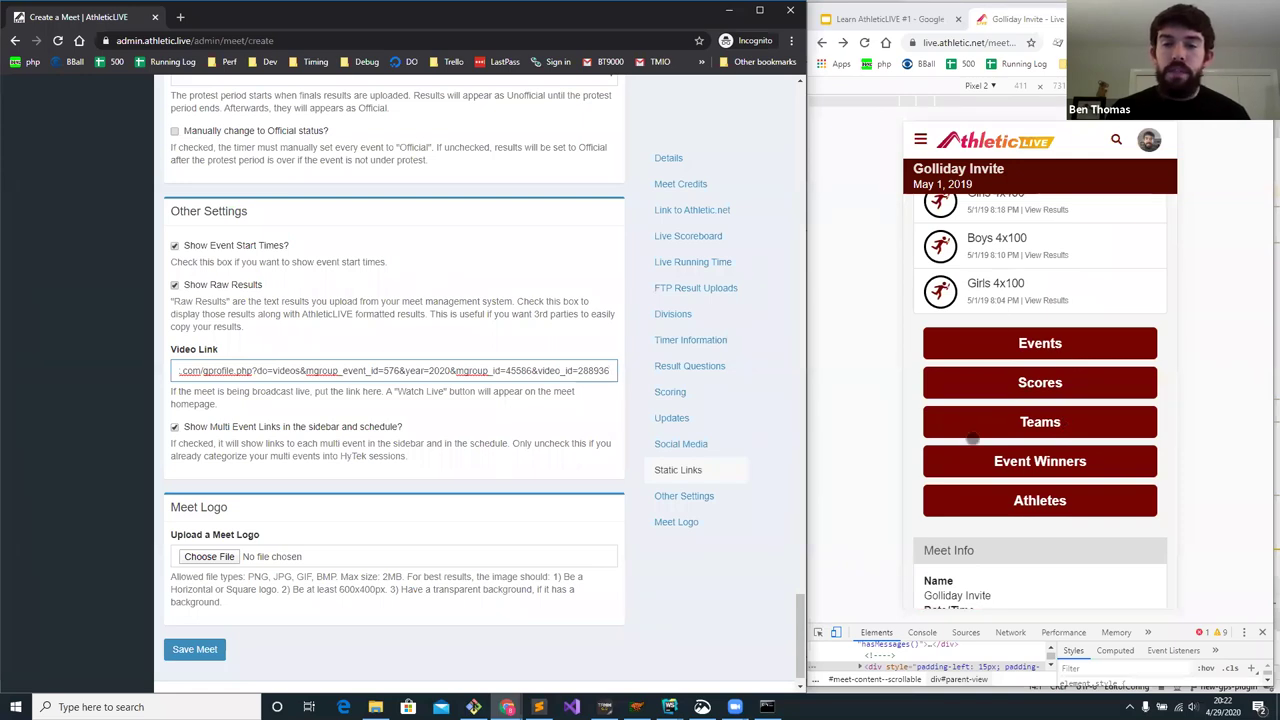
{"action": "left_click", "coordinate": [445, 437]}
{"action": "left_click_drag", "start_coordinate": [428, 435], "coordinate": [185, 432]}
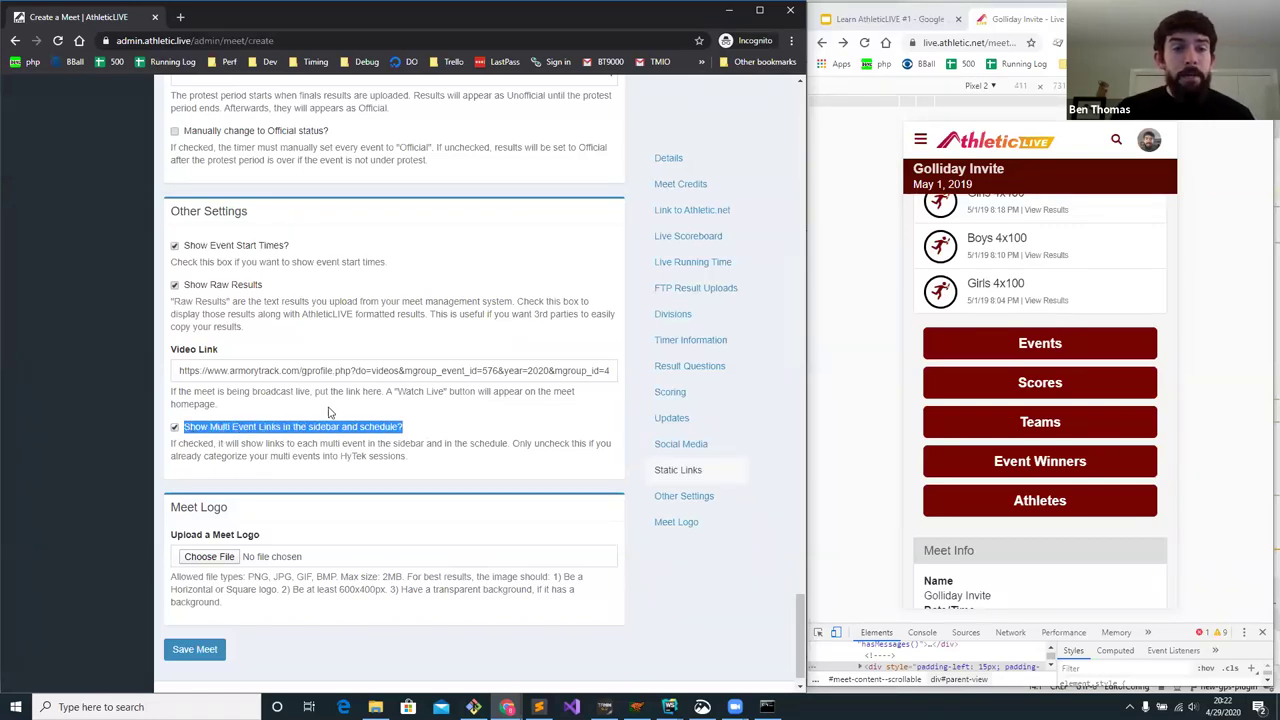
- Widen the live results preview to inspect its menu, then restore it and return to the form
{"action": "left_click", "coordinate": [857, 356]}
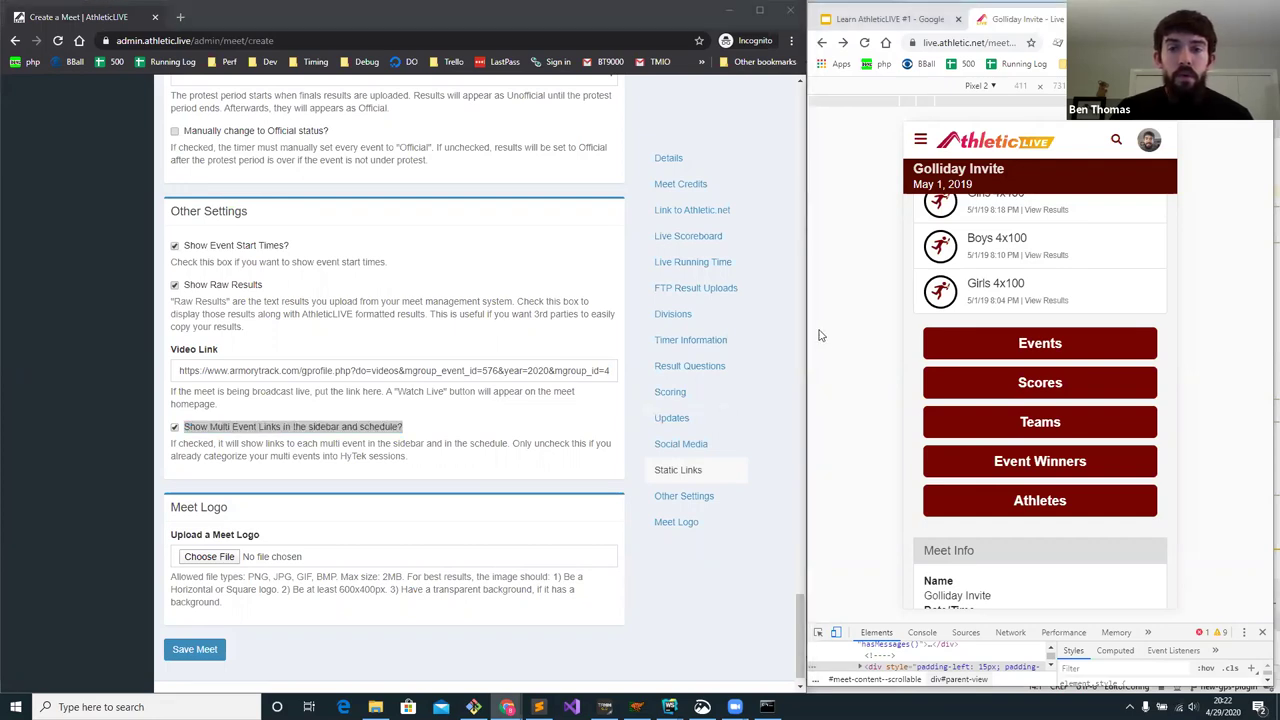
{"action": "left_click_drag", "start_coordinate": [806, 326], "coordinate": [477, 326]}
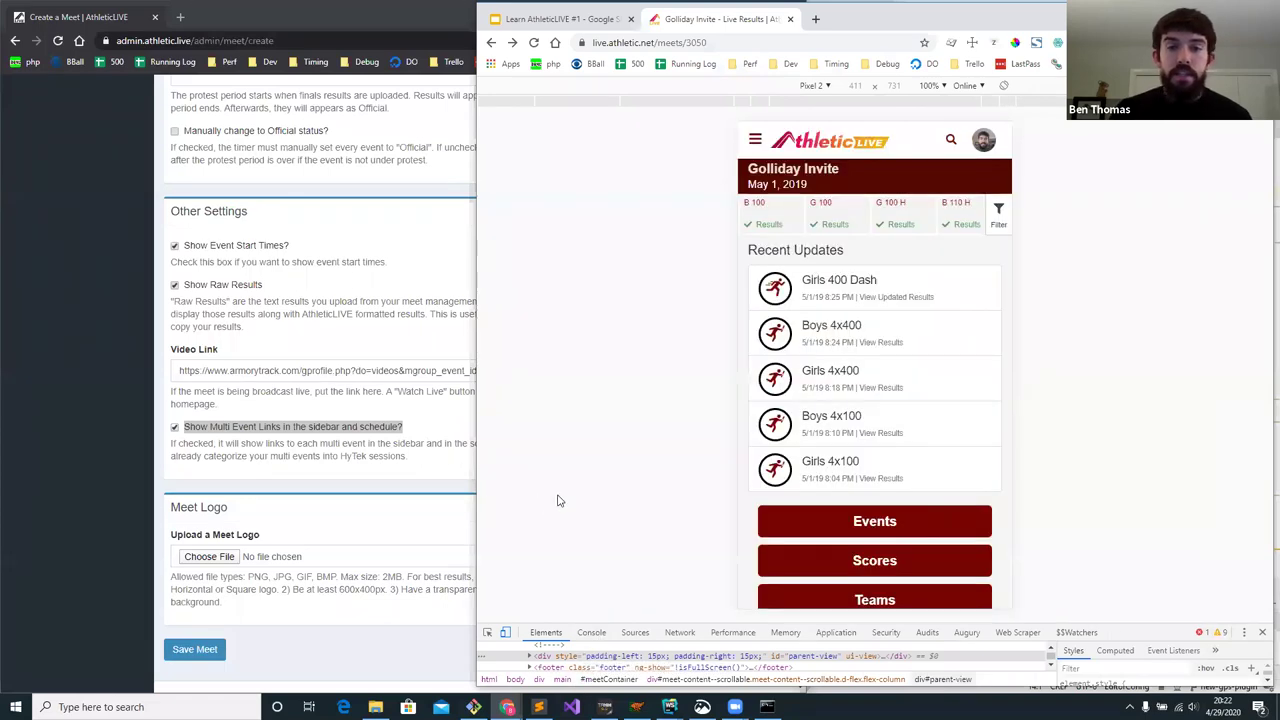
{"action": "left_click", "coordinate": [755, 142]}
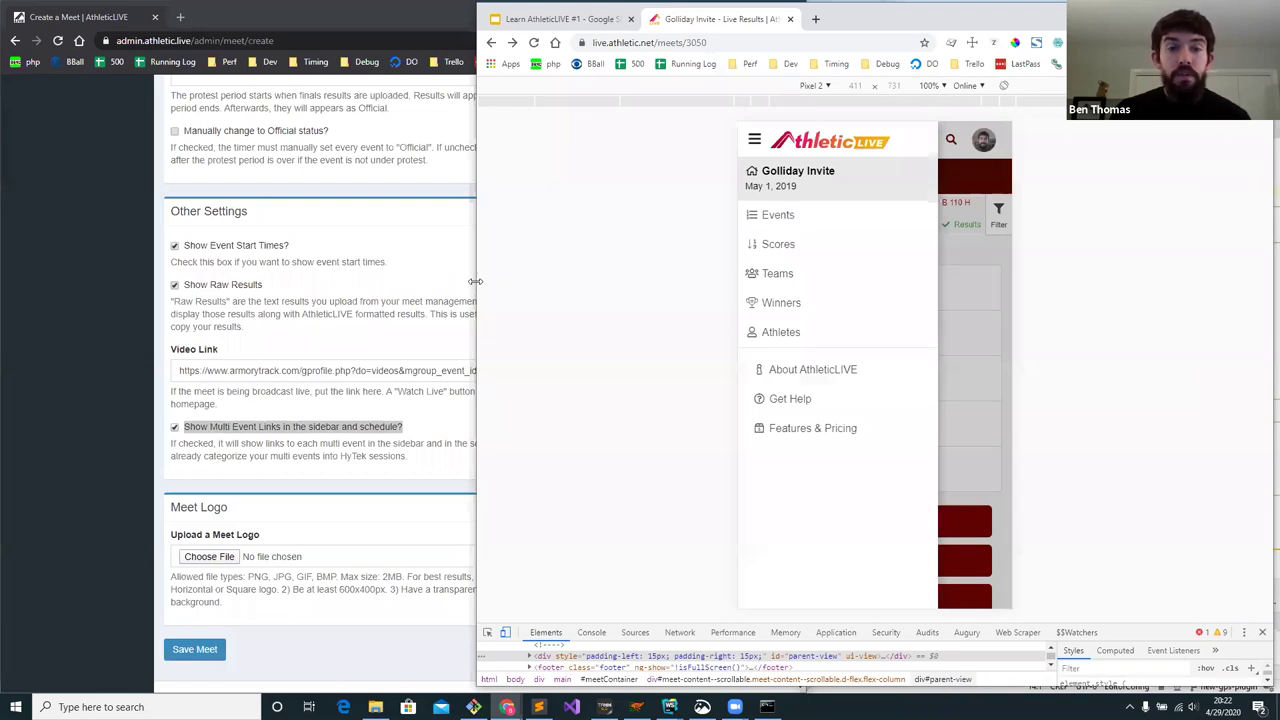
{"action": "left_click_drag", "start_coordinate": [475, 281], "coordinate": [808, 281]}
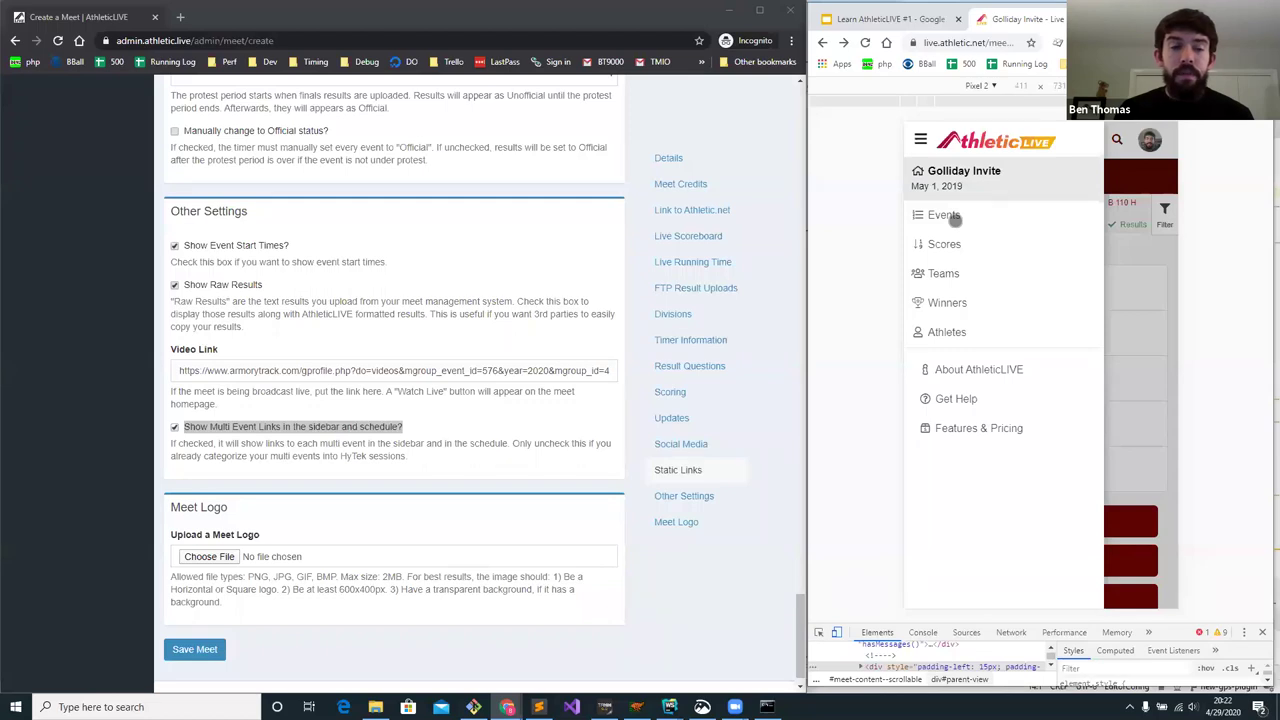
{"action": "left_click", "coordinate": [484, 427]}
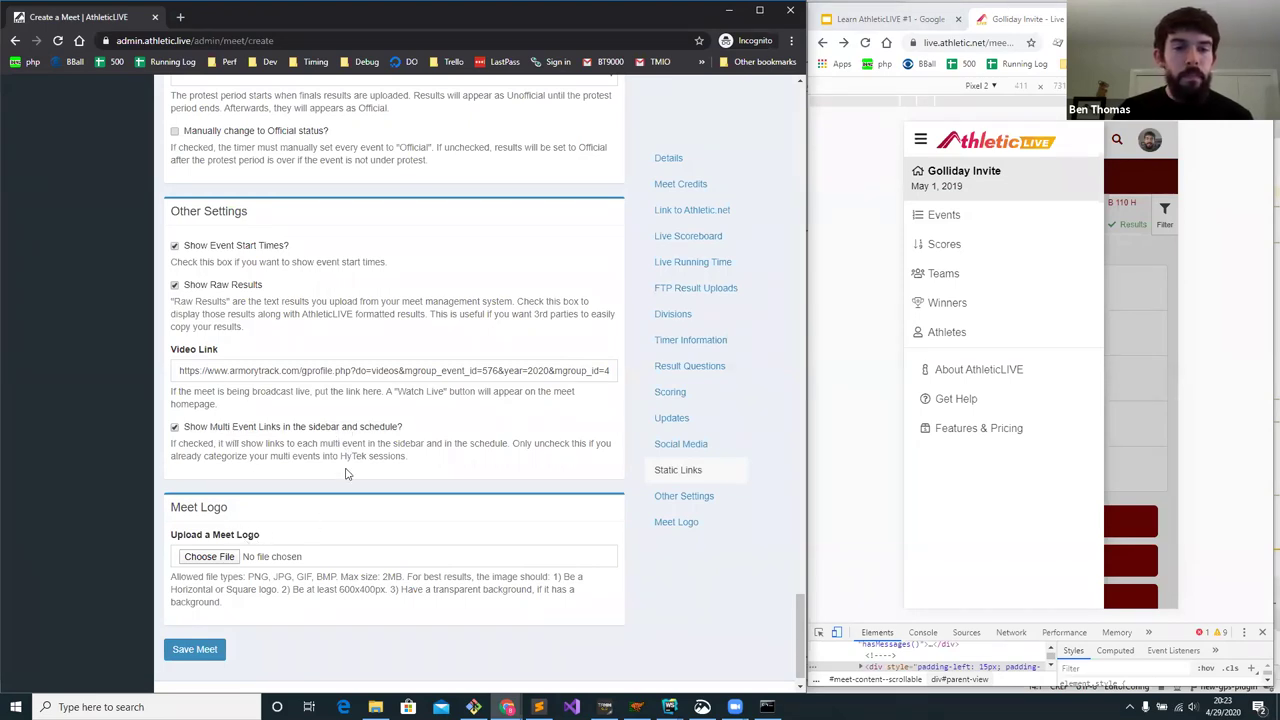
{"action": "scroll", "coordinate": [346, 474], "scroll_direction": "down", "scroll_amount": 1}
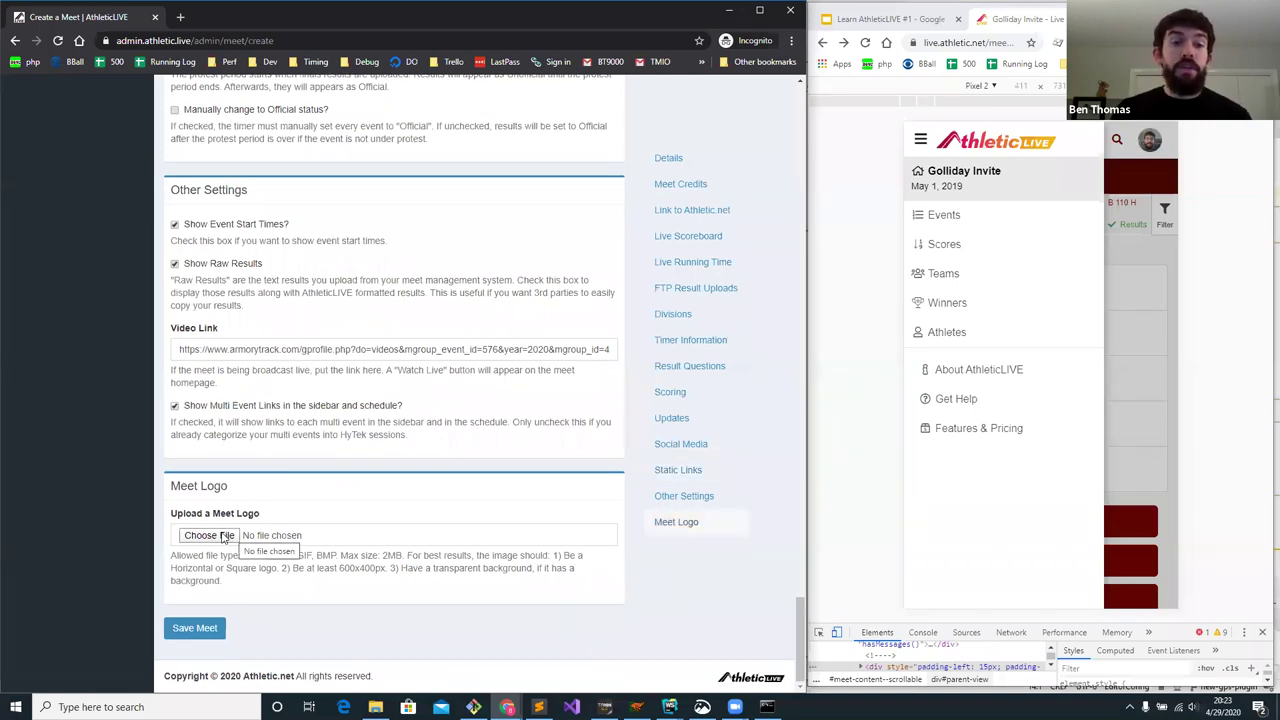
- Attach alive_black_800.png from Downloads as the meet logo and save the Sheridan Meet
{"action": "left_click", "coordinate": [1124, 296]}
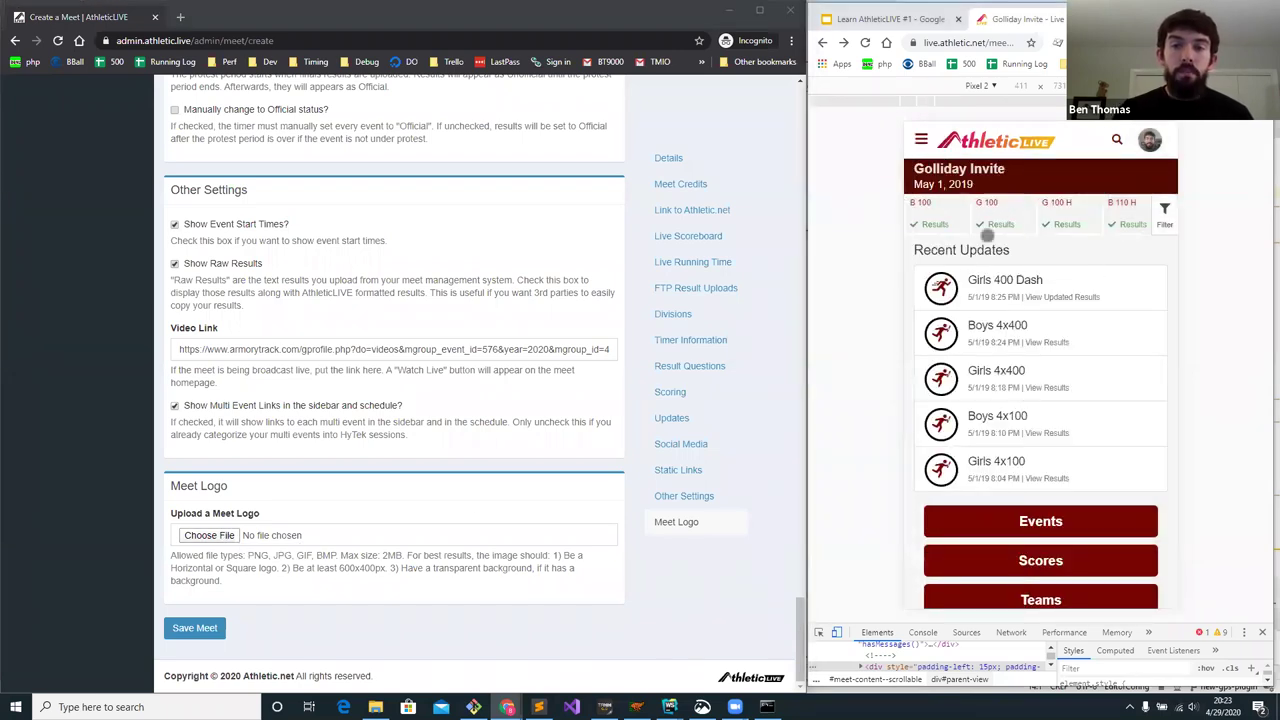
{"action": "left_click_drag", "start_coordinate": [1100, 212], "coordinate": [1116, 206]}
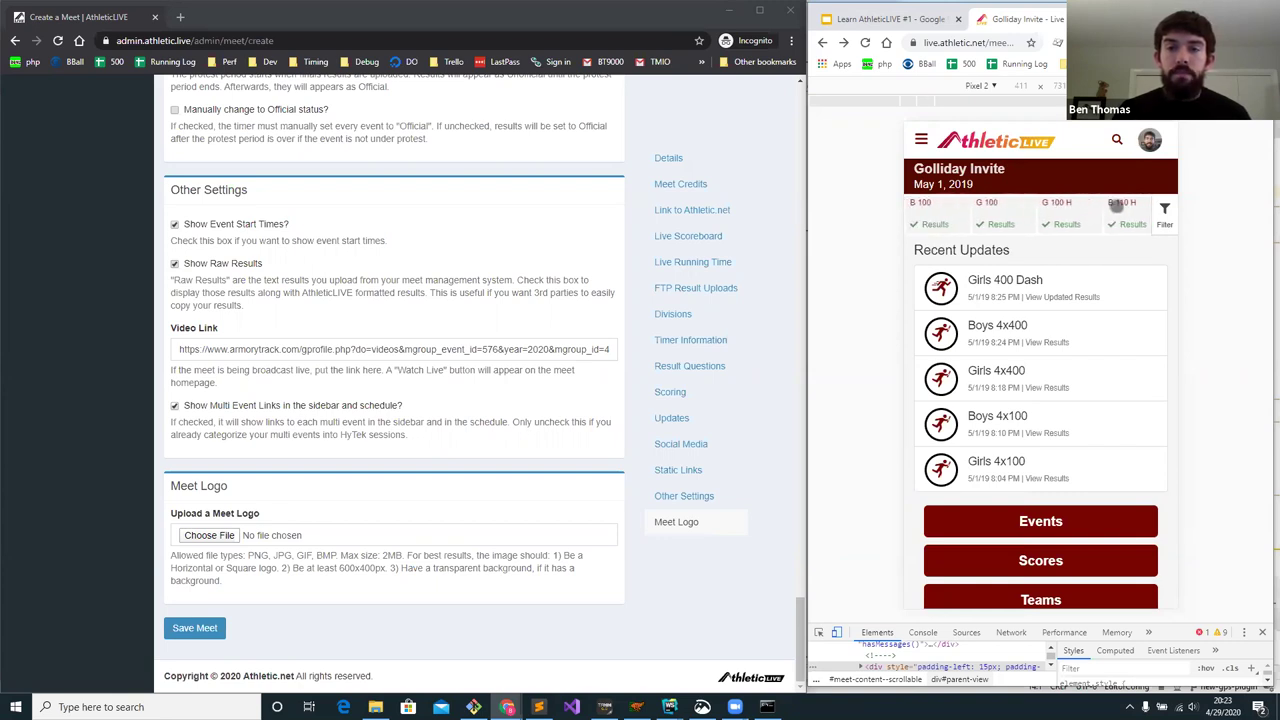
{"action": "left_click", "coordinate": [208, 534]}
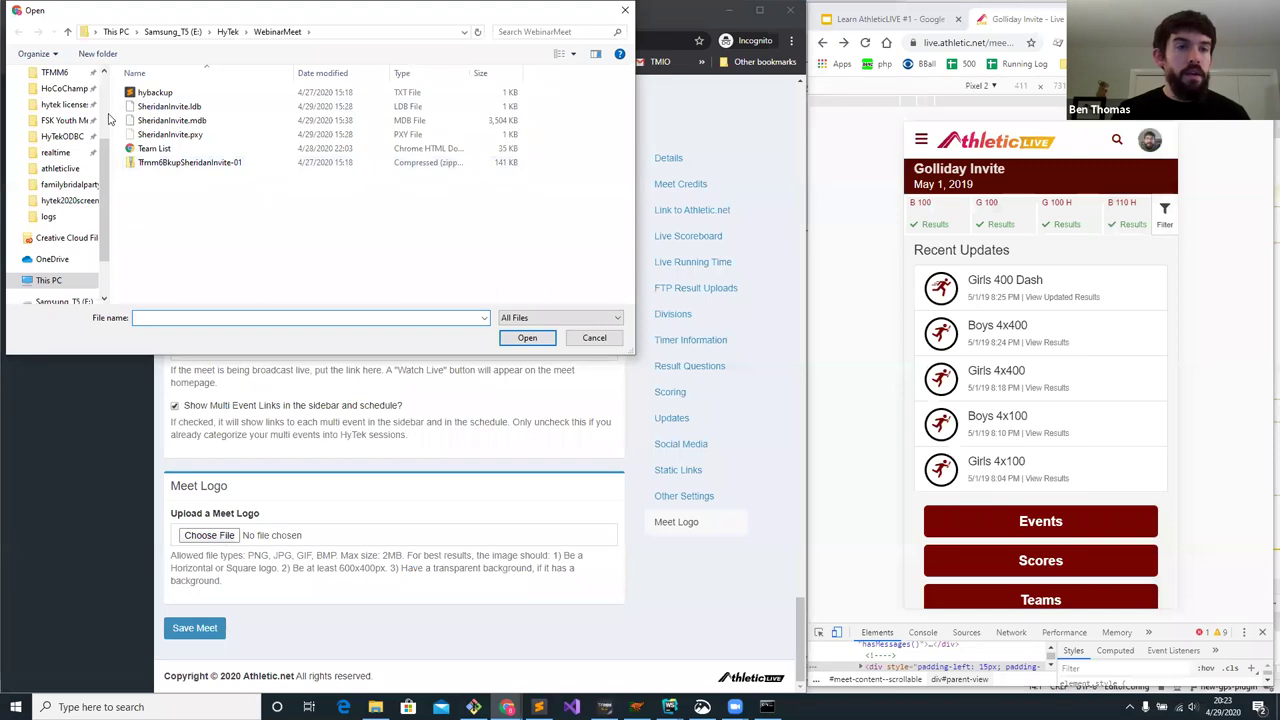
{"action": "scroll", "coordinate": [104, 128], "scroll_direction": "up", "scroll_amount": 5}
{"action": "left_click", "coordinate": [78, 87]}
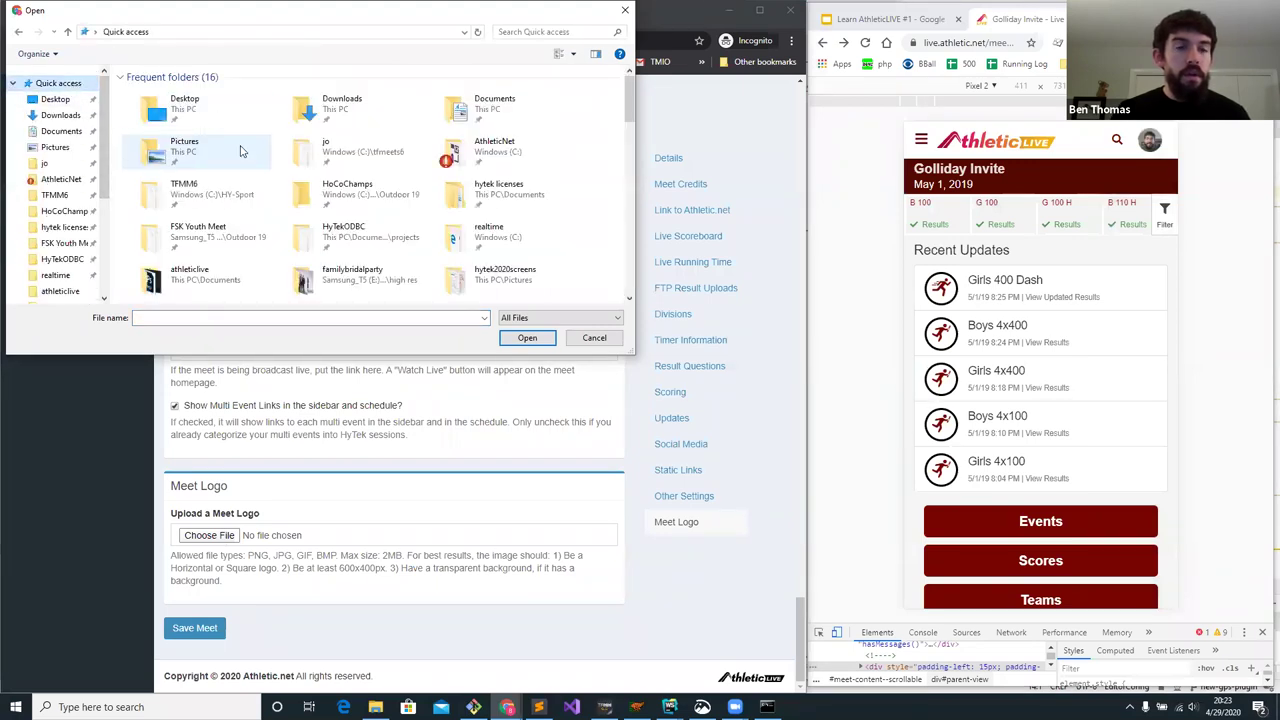
{"action": "left_click", "coordinate": [62, 116]}
{"action": "double_click", "coordinate": [205, 114]}
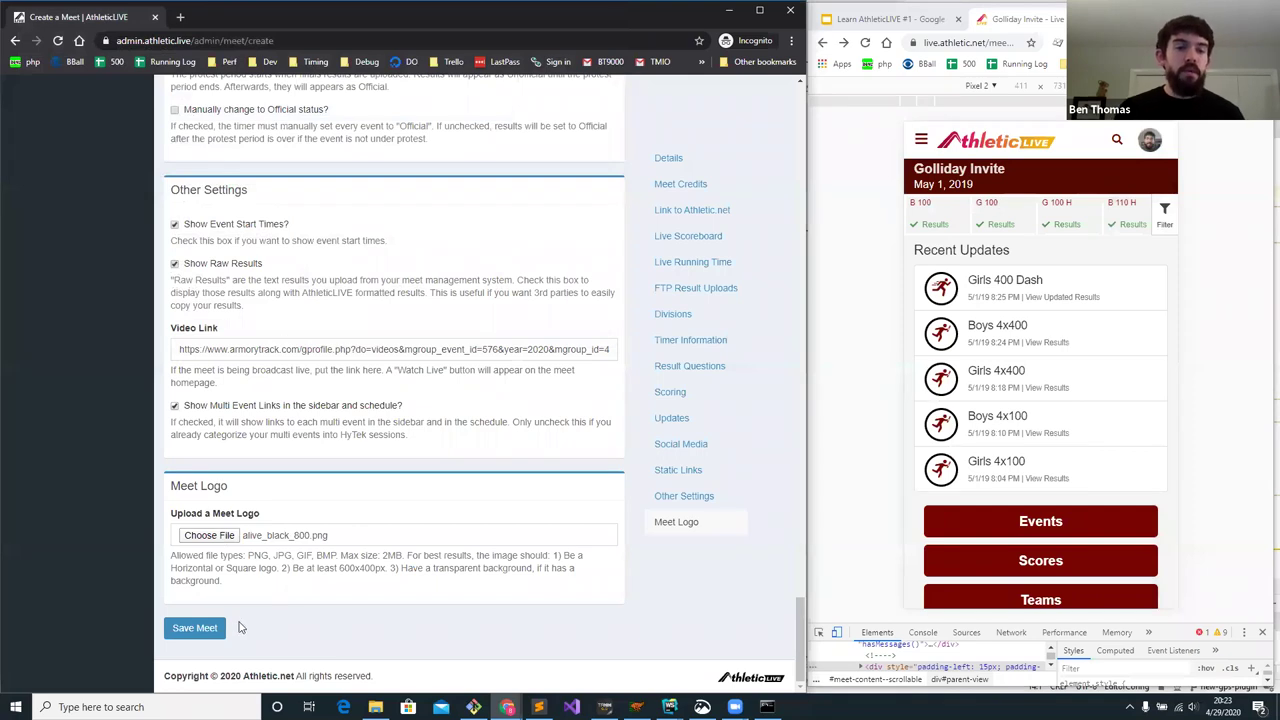
{"action": "left_click", "coordinate": [196, 629]}
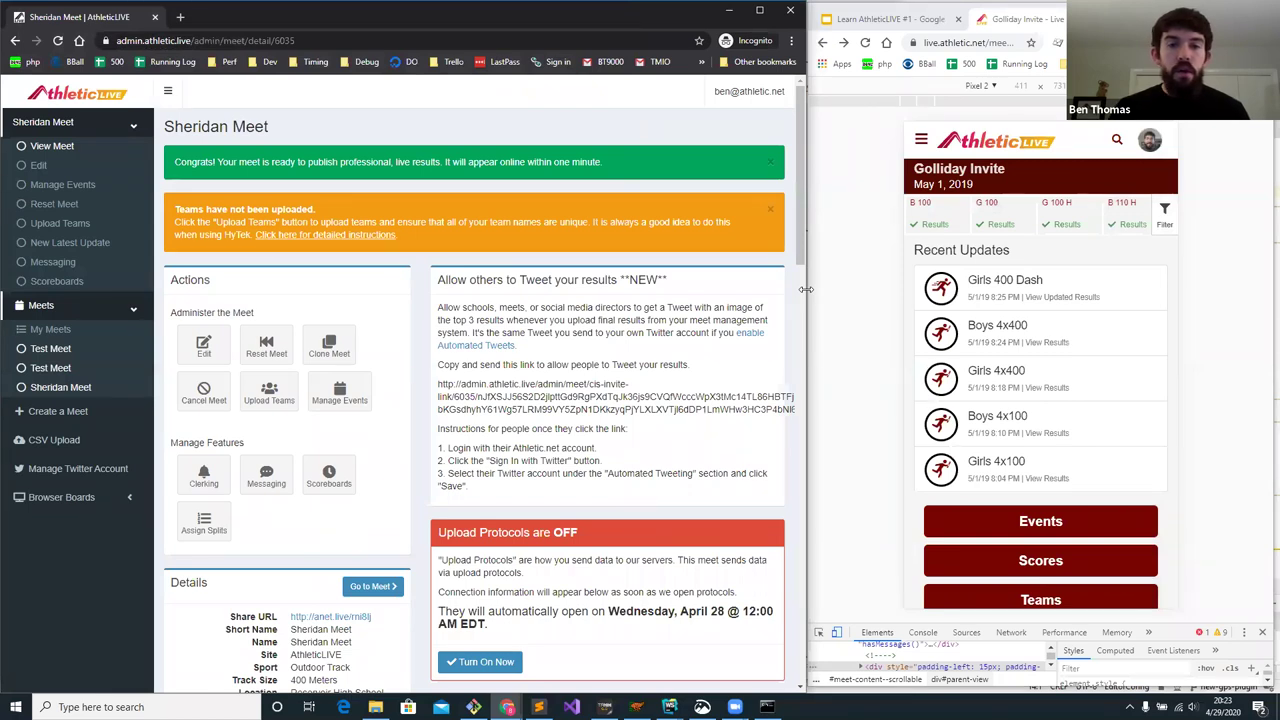
{"action": "left_click_drag", "start_coordinate": [806, 289], "coordinate": [1172, 290]}
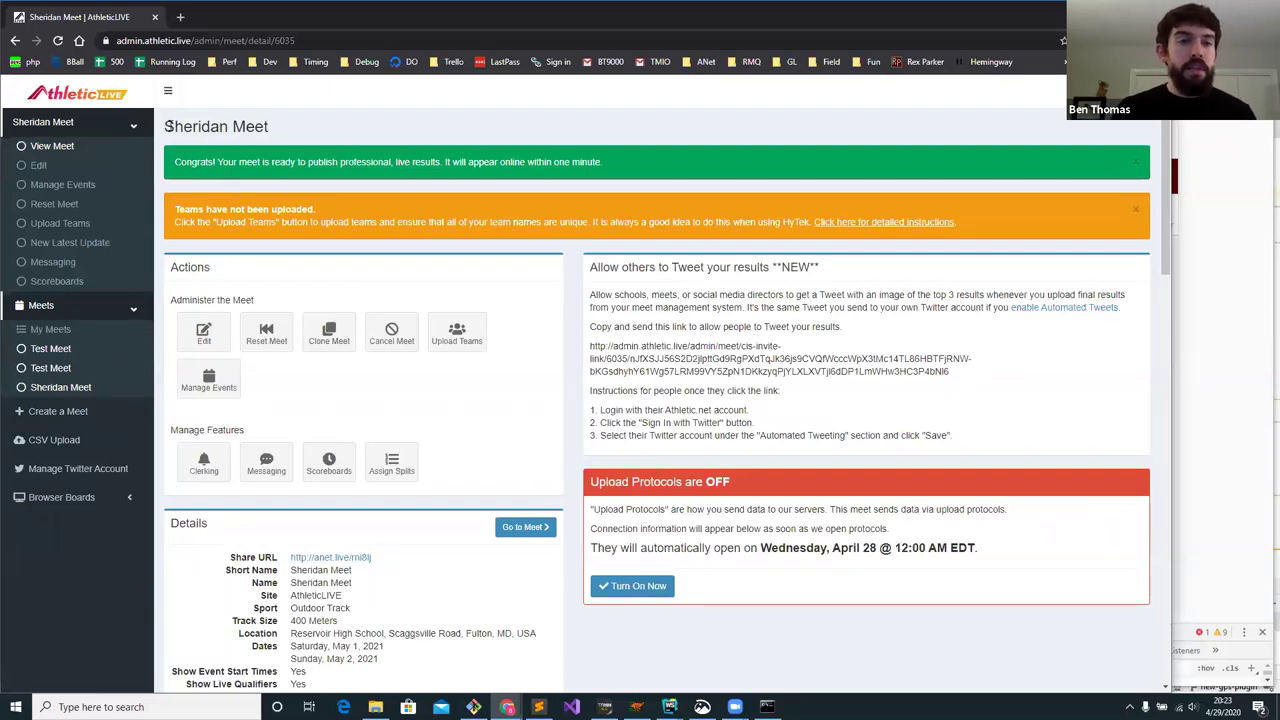
{"action": "left_click_drag", "start_coordinate": [166, 126], "coordinate": [297, 133]}
{"action": "left_click", "coordinate": [297, 133]}
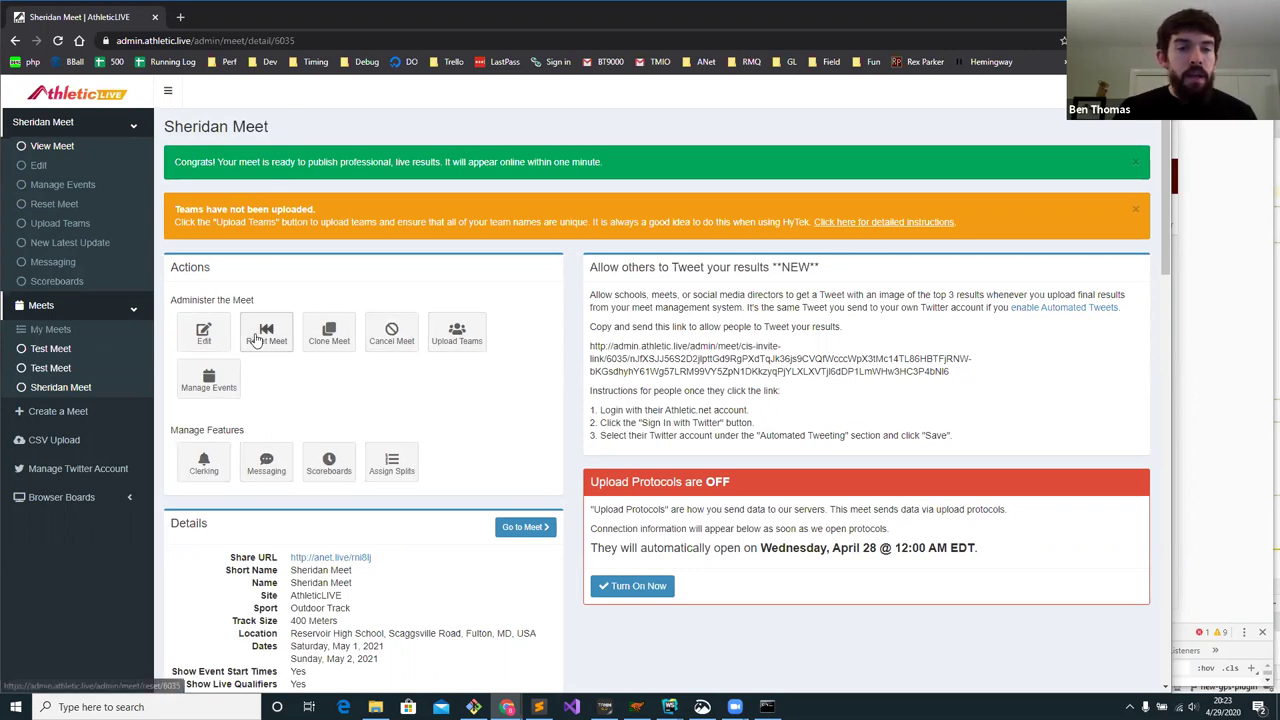
{"action": "scroll", "coordinate": [300, 380], "scroll_direction": "down", "scroll_amount": 4}
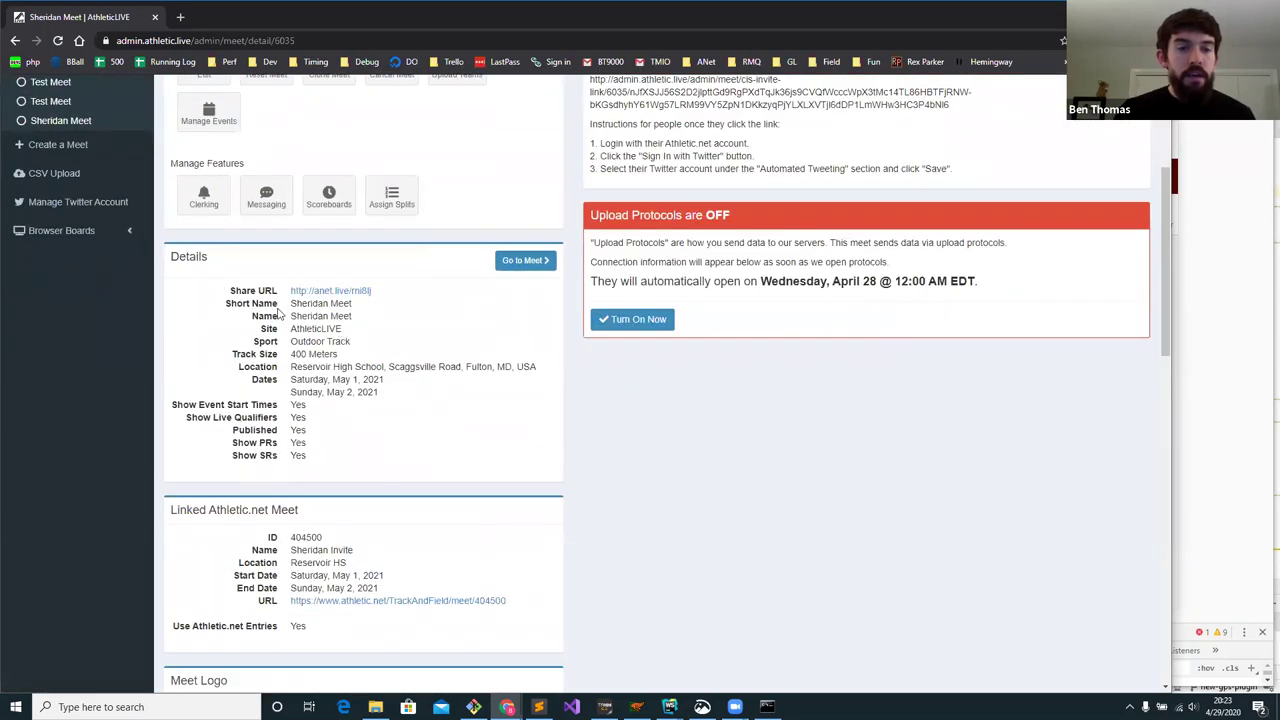
{"action": "scroll", "coordinate": [280, 314], "scroll_direction": "down", "scroll_amount": 1}
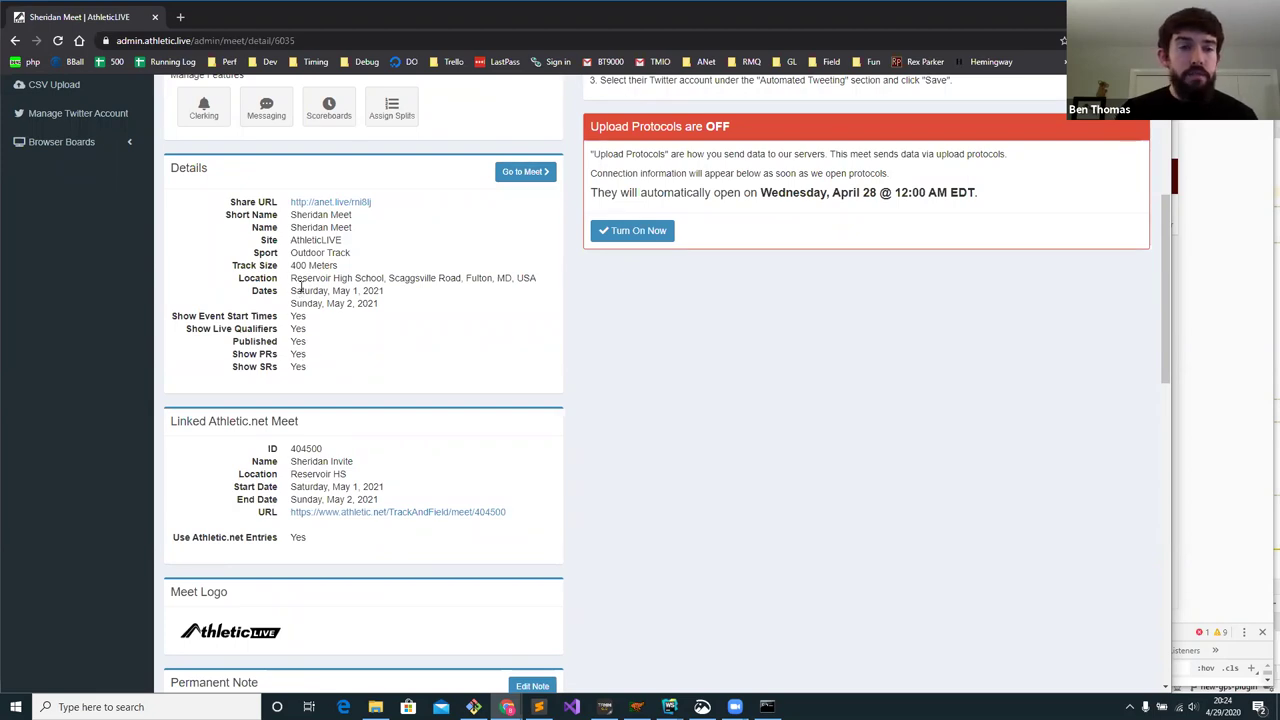
{"action": "scroll", "coordinate": [258, 326], "scroll_direction": "down", "scroll_amount": 2}
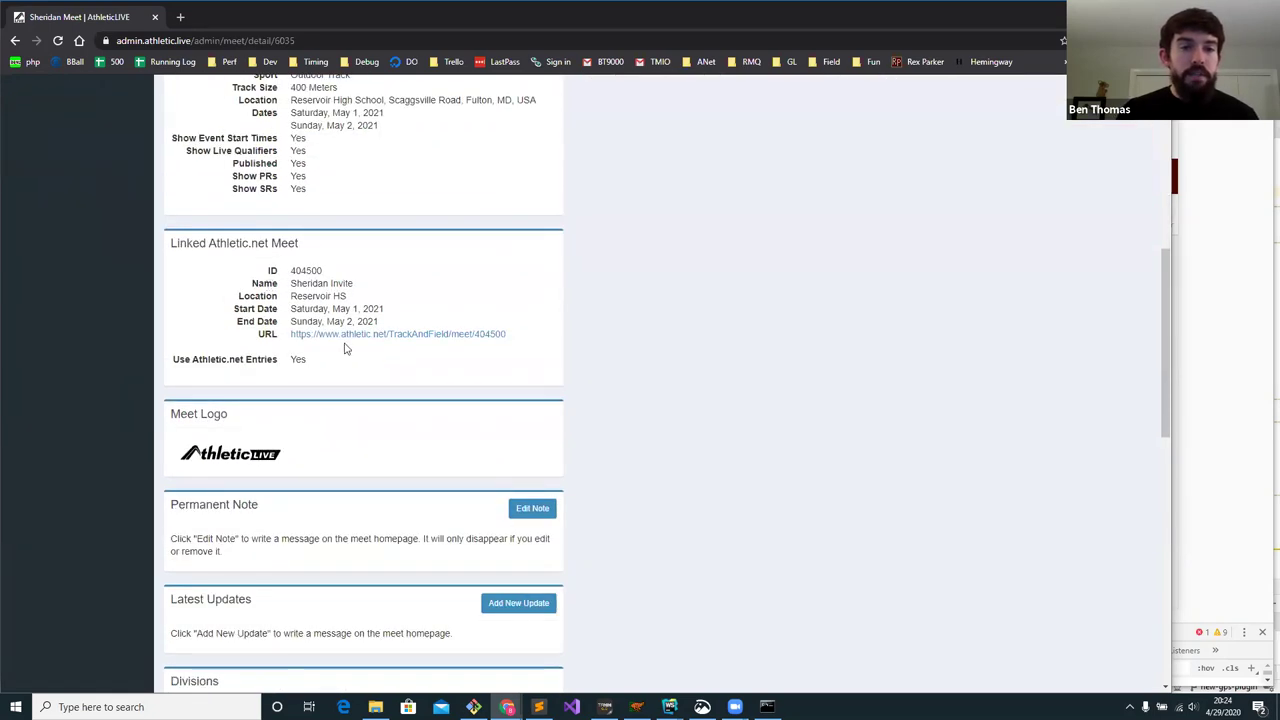
{"action": "scroll", "coordinate": [257, 279], "scroll_direction": "down", "scroll_amount": 3}
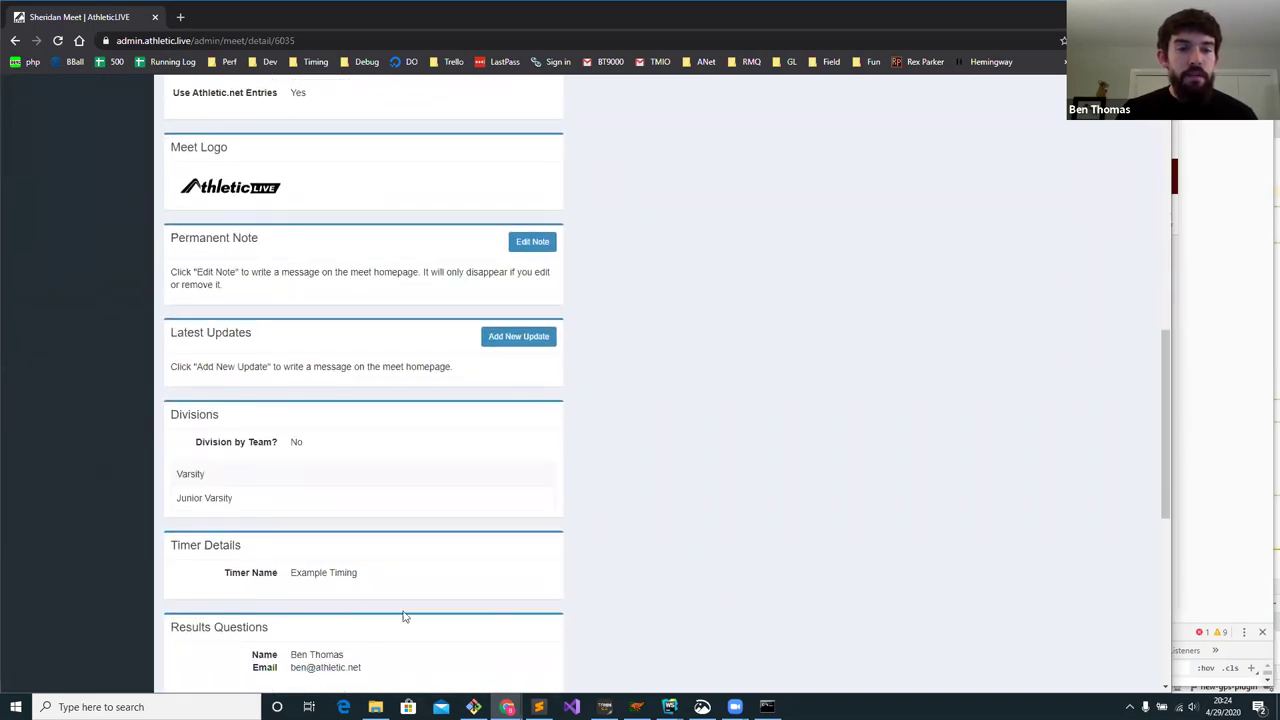
{"action": "scroll", "coordinate": [314, 448], "scroll_direction": "up", "scroll_amount": 10}
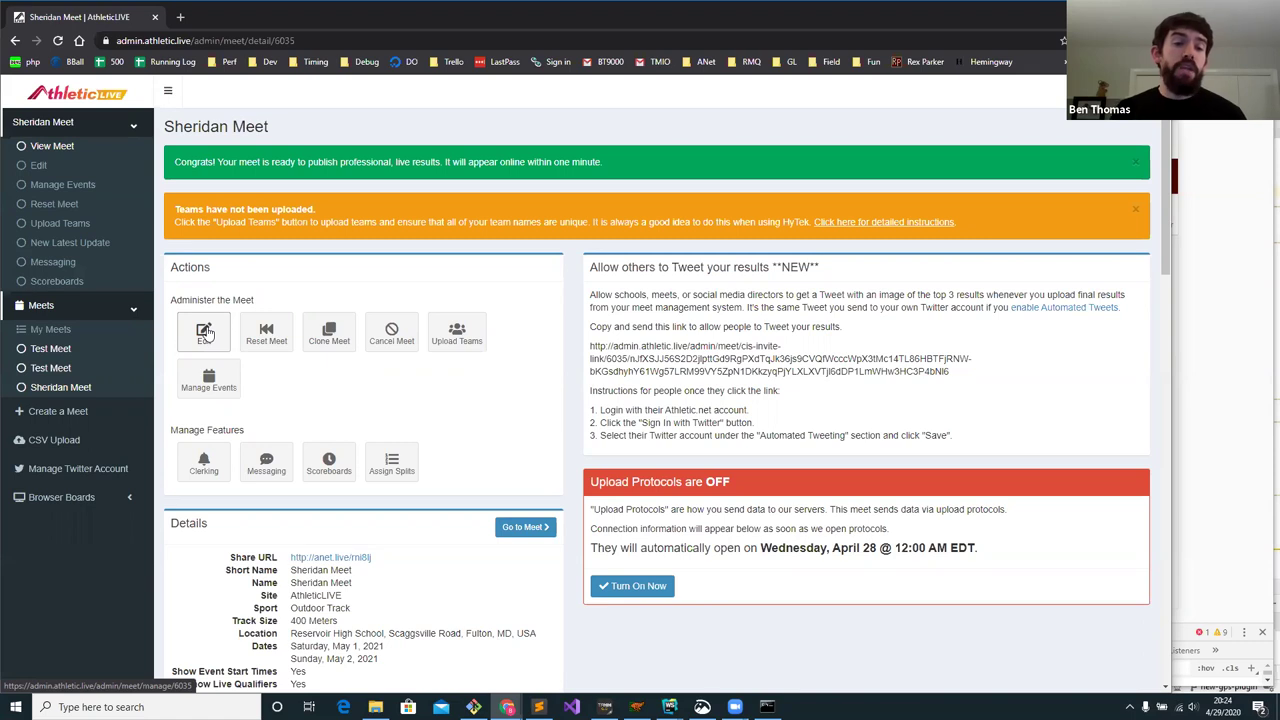
- Look over the Edit Meet form, go back, and choose Reset Meet from the Actions panel
{"action": "left_click", "coordinate": [207, 333]}
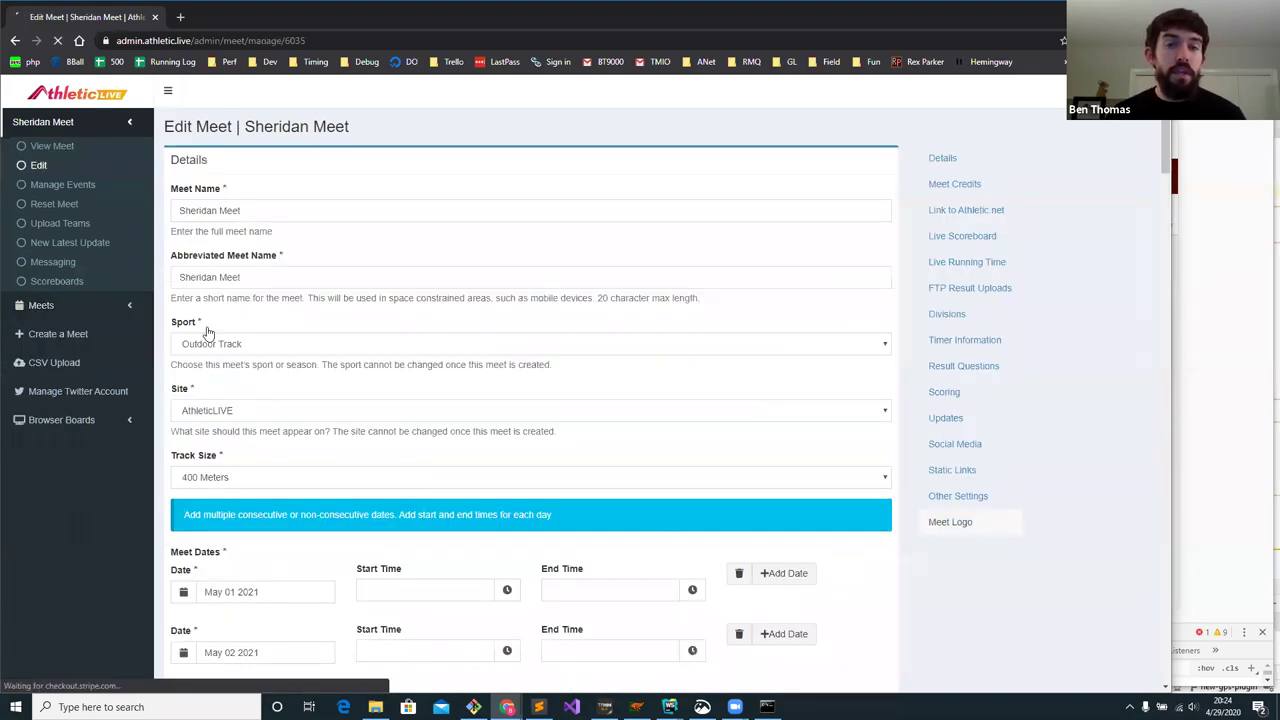
{"action": "scroll", "coordinate": [298, 257], "scroll_direction": "down", "scroll_amount": 7}
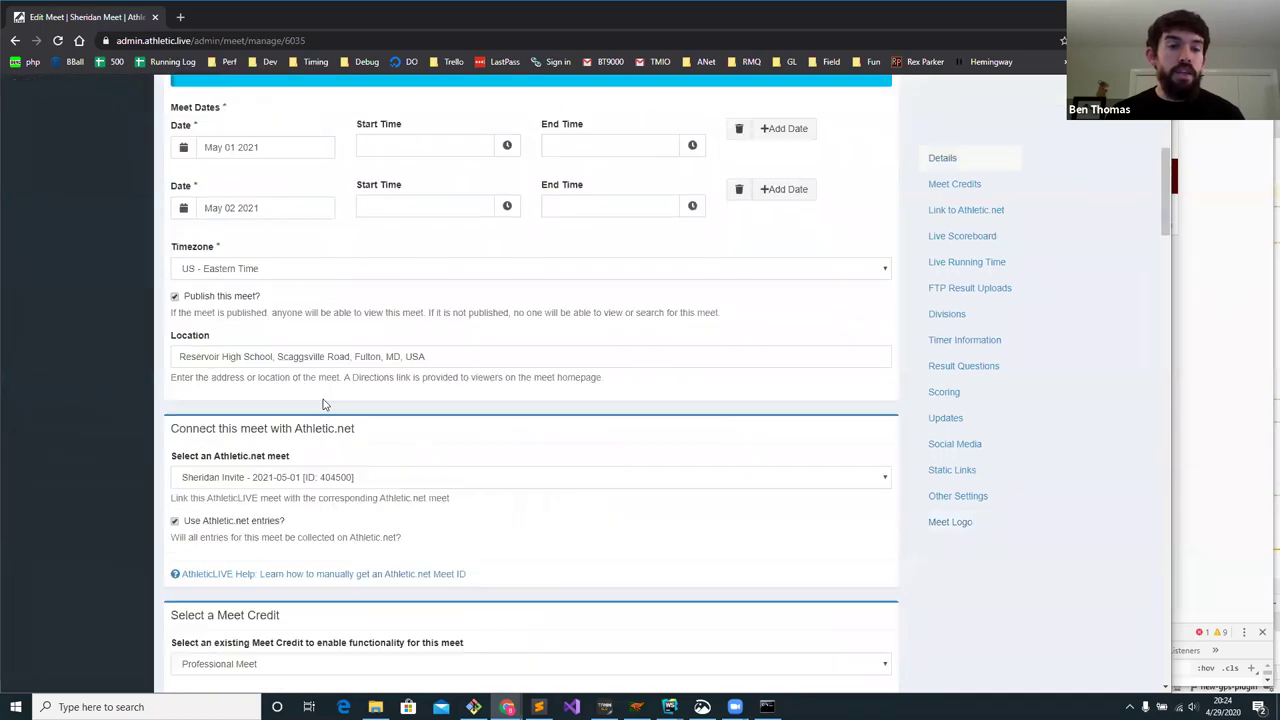
{"action": "scroll", "coordinate": [322, 423], "scroll_direction": "up", "scroll_amount": 7}
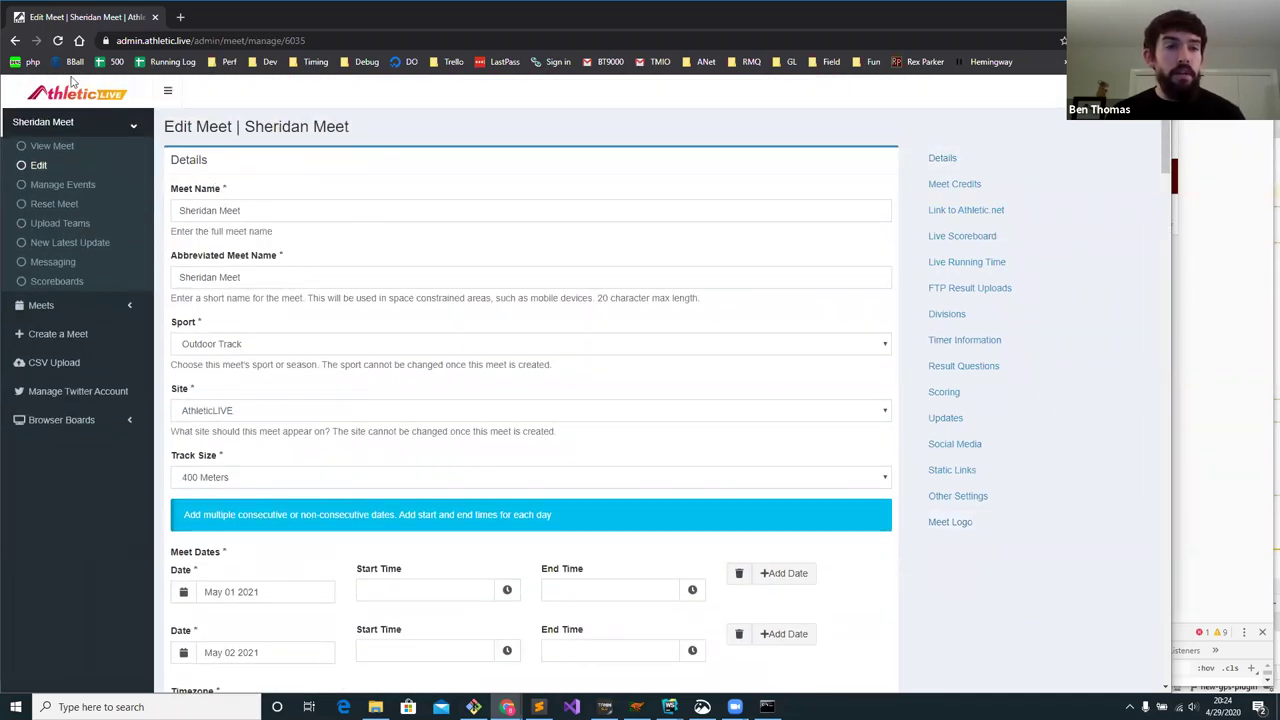
{"action": "left_click", "coordinate": [16, 44]}
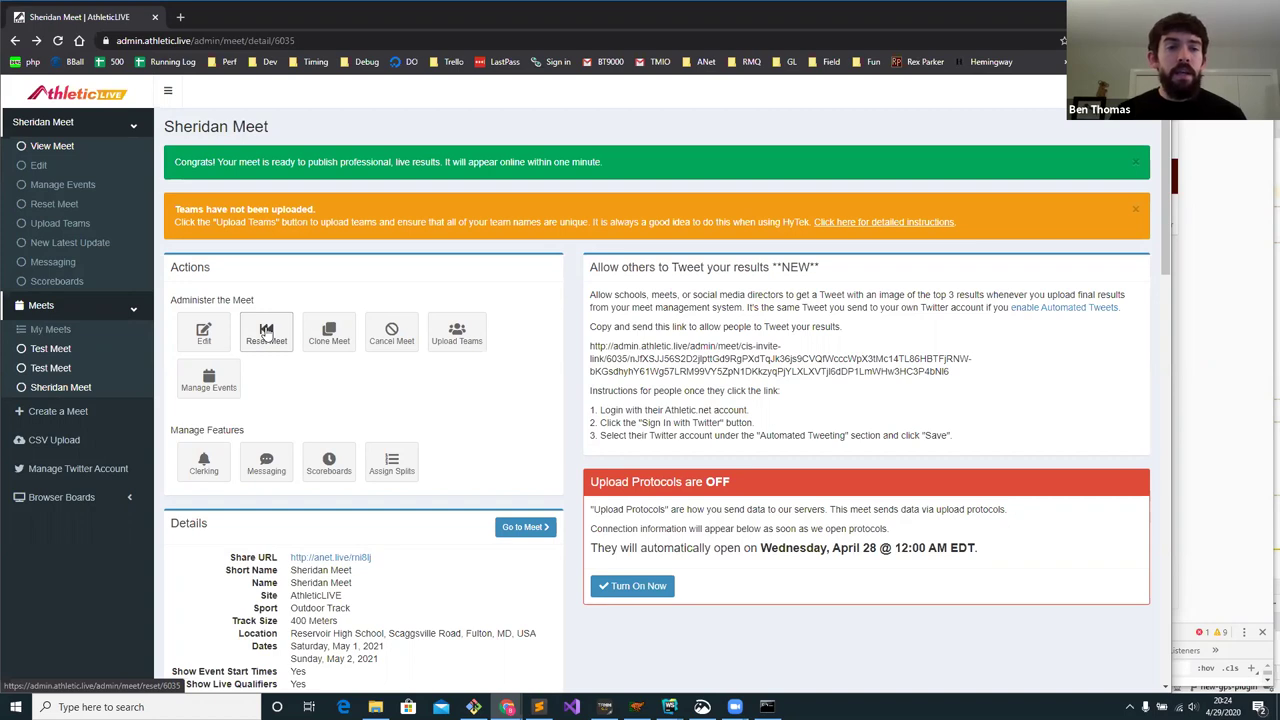
{"action": "left_click", "coordinate": [267, 336]}
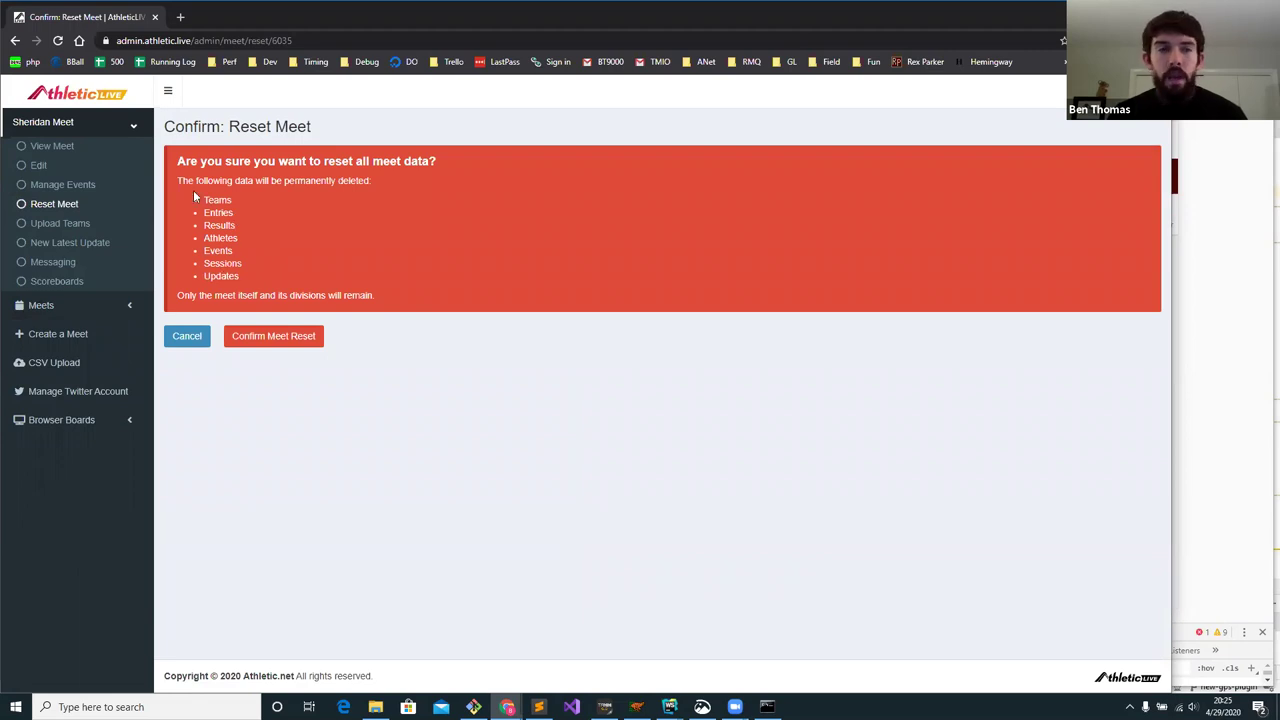
- Back out of the Confirm: Reset Meet page without resetting the meet
{"action": "left_click", "coordinate": [15, 41]}
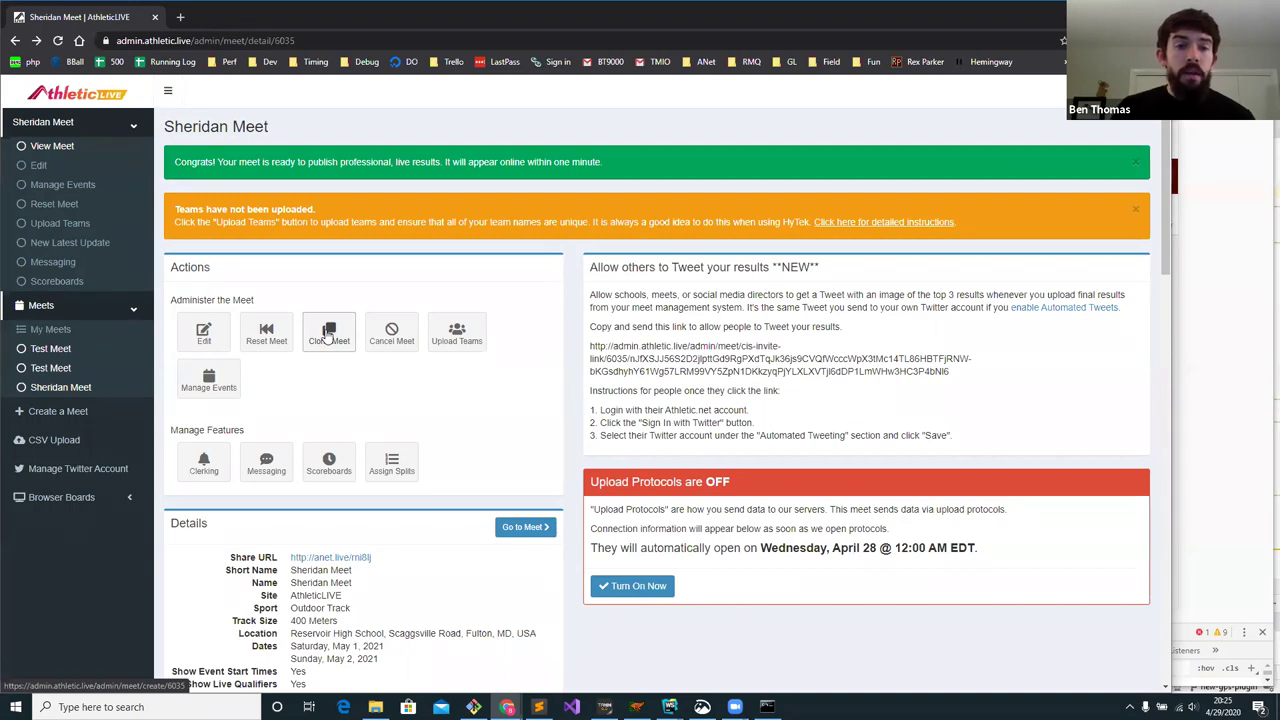
{"action": "left_click", "coordinate": [329, 337]}
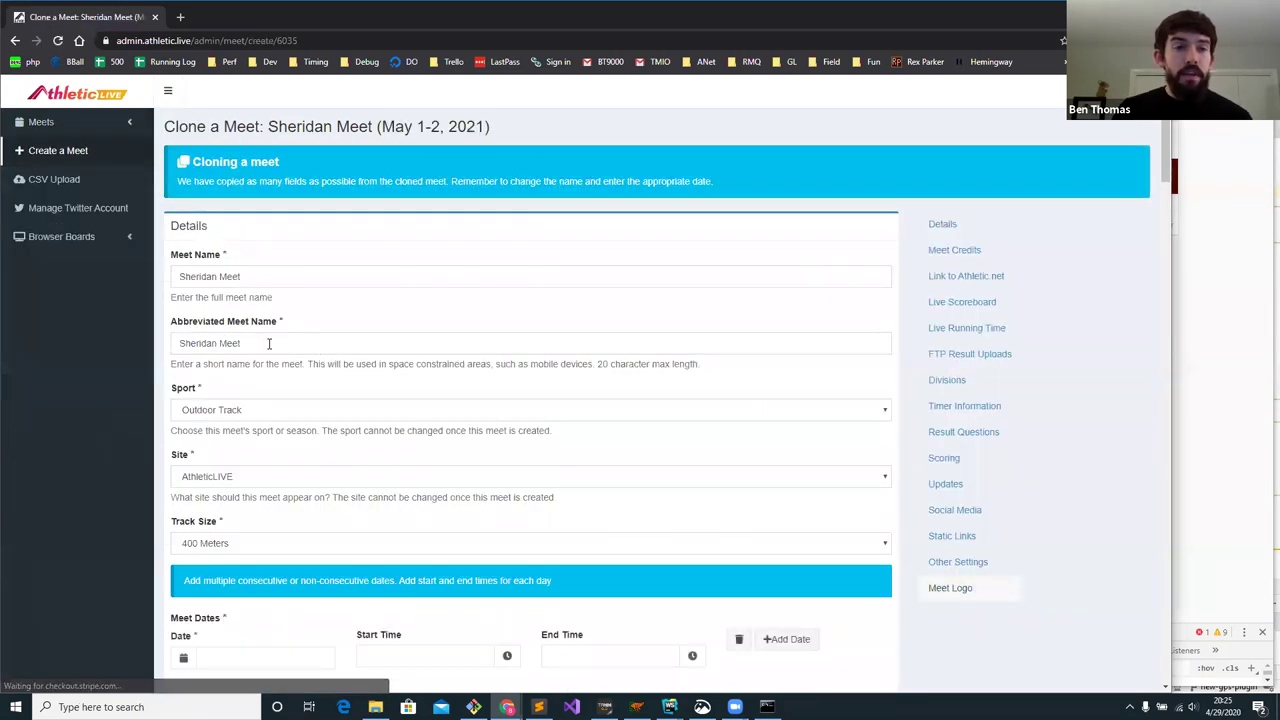
{"action": "scroll", "coordinate": [222, 279], "scroll_direction": "down", "scroll_amount": 5}
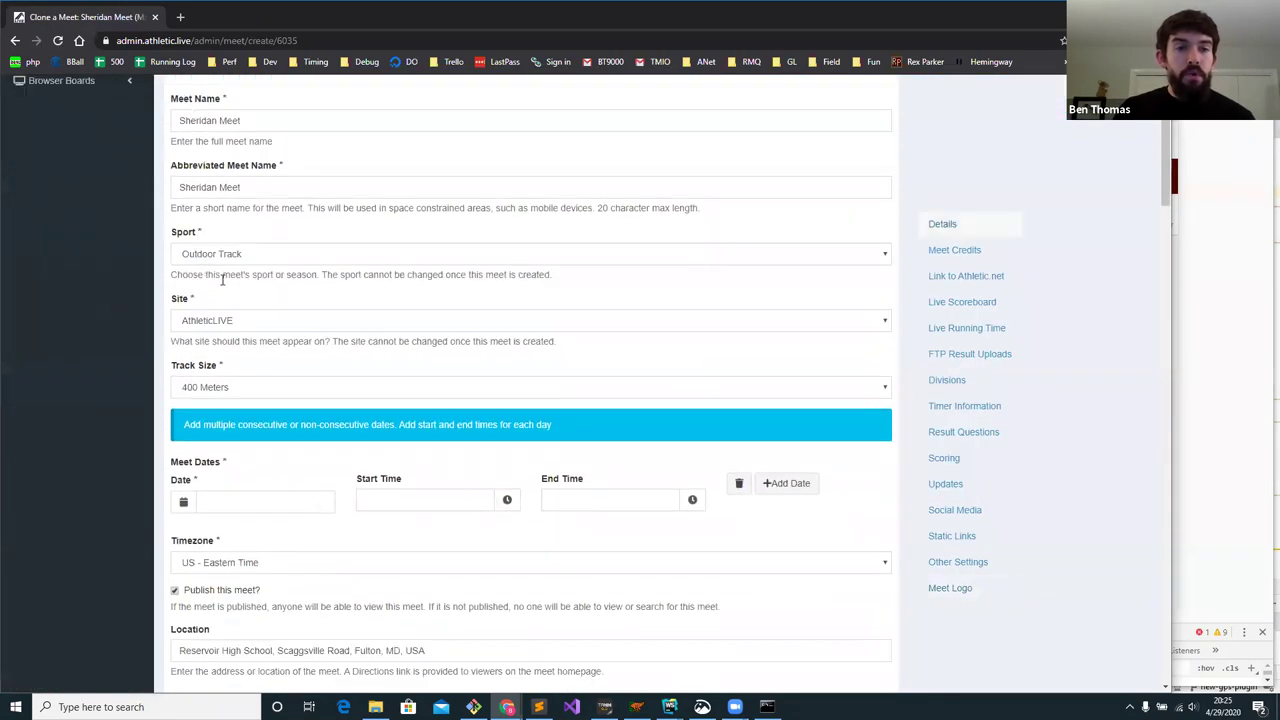
{"action": "scroll", "coordinate": [222, 285], "scroll_direction": "down", "scroll_amount": 4}
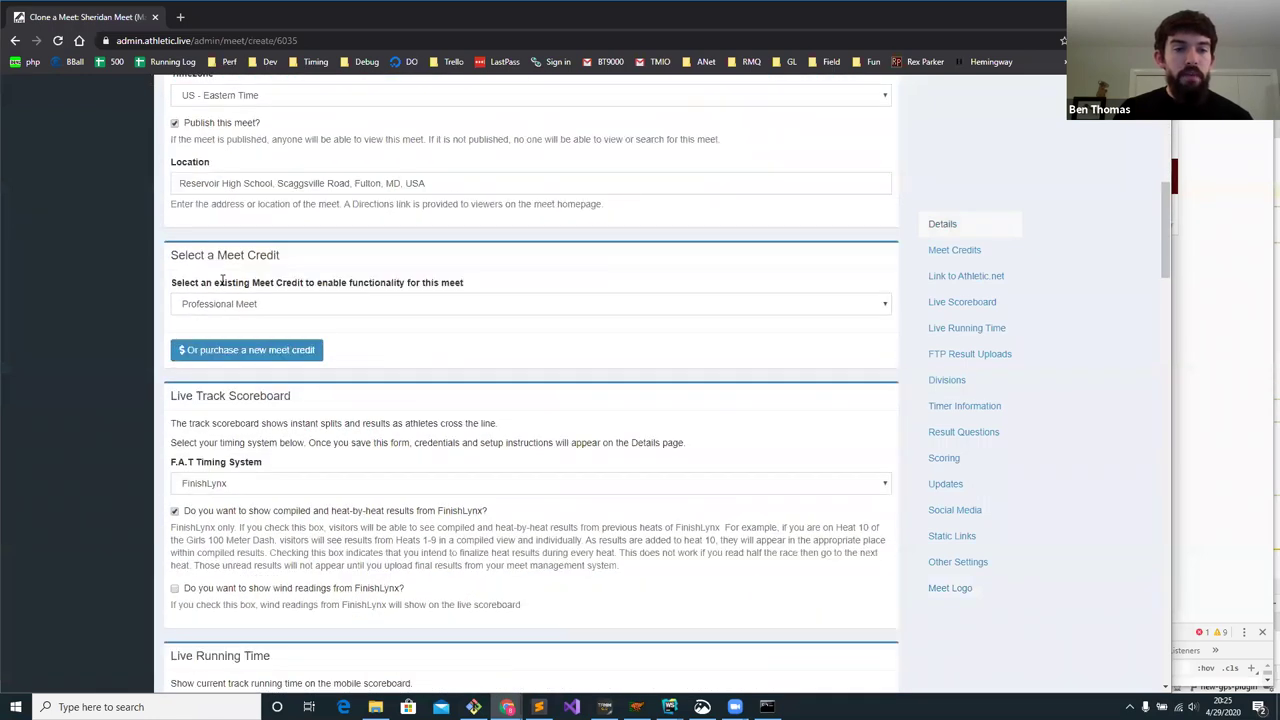
{"action": "scroll", "coordinate": [222, 279], "scroll_direction": "down", "scroll_amount": 3}
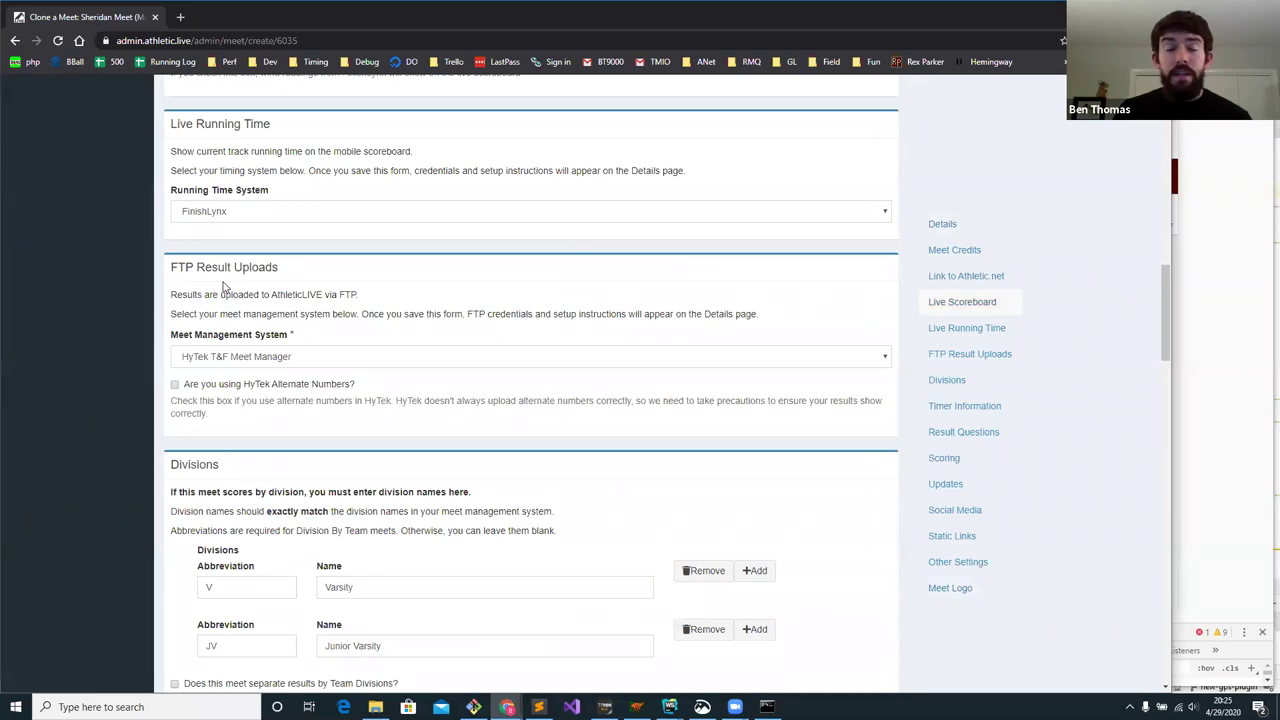
{"action": "scroll", "coordinate": [224, 260], "scroll_direction": "up", "scroll_amount": 6}
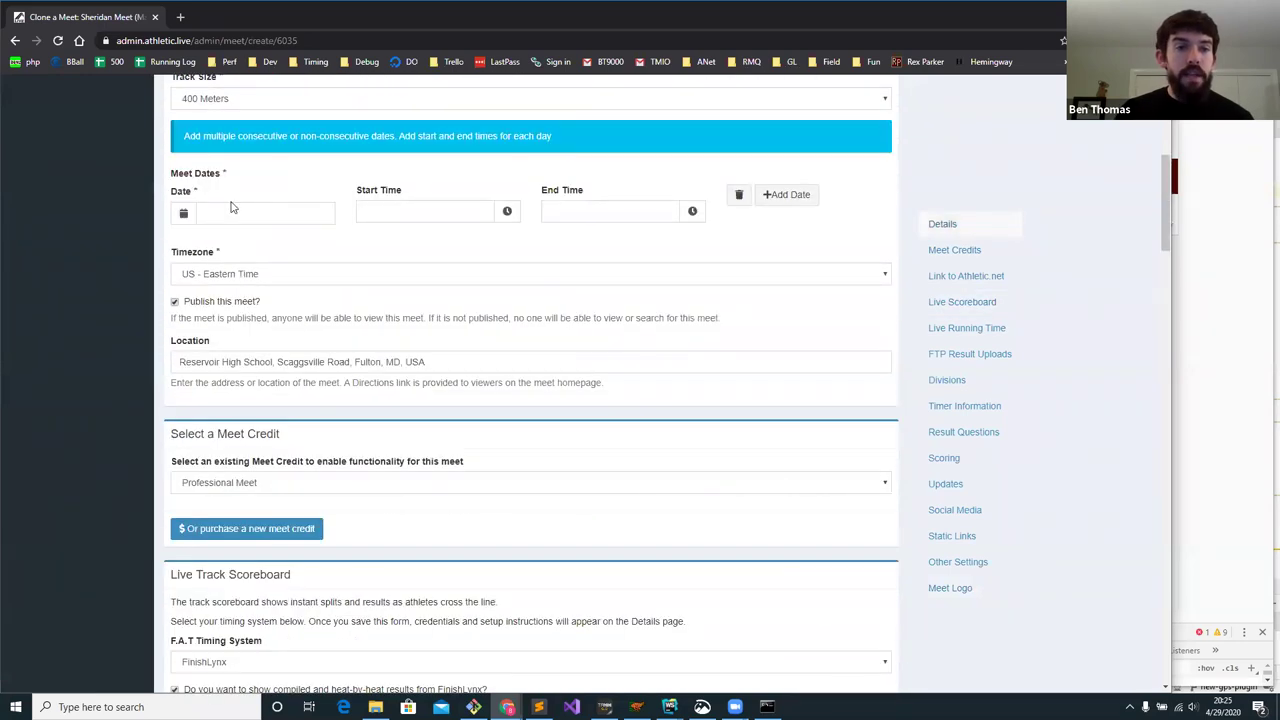
{"action": "scroll", "coordinate": [231, 207], "scroll_direction": "up", "scroll_amount": 3}
{"action": "triple_click", "coordinate": [172, 165]}
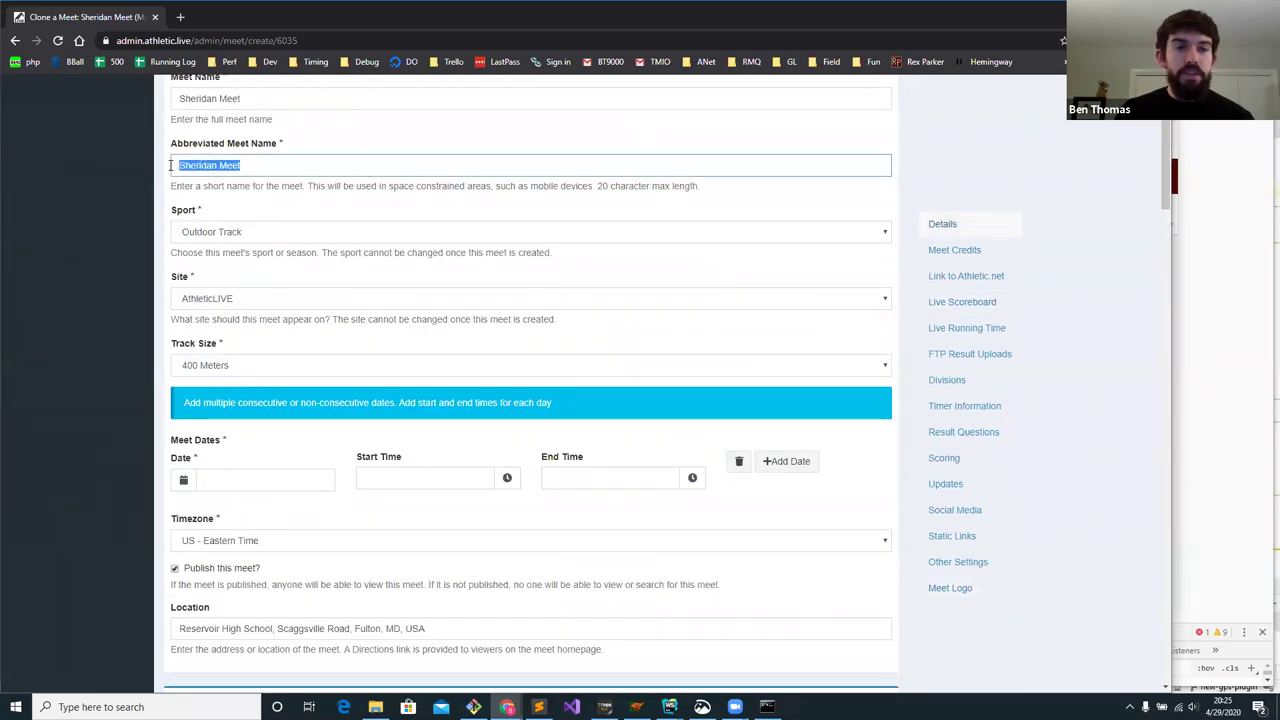
{"action": "key", "text": "End"}
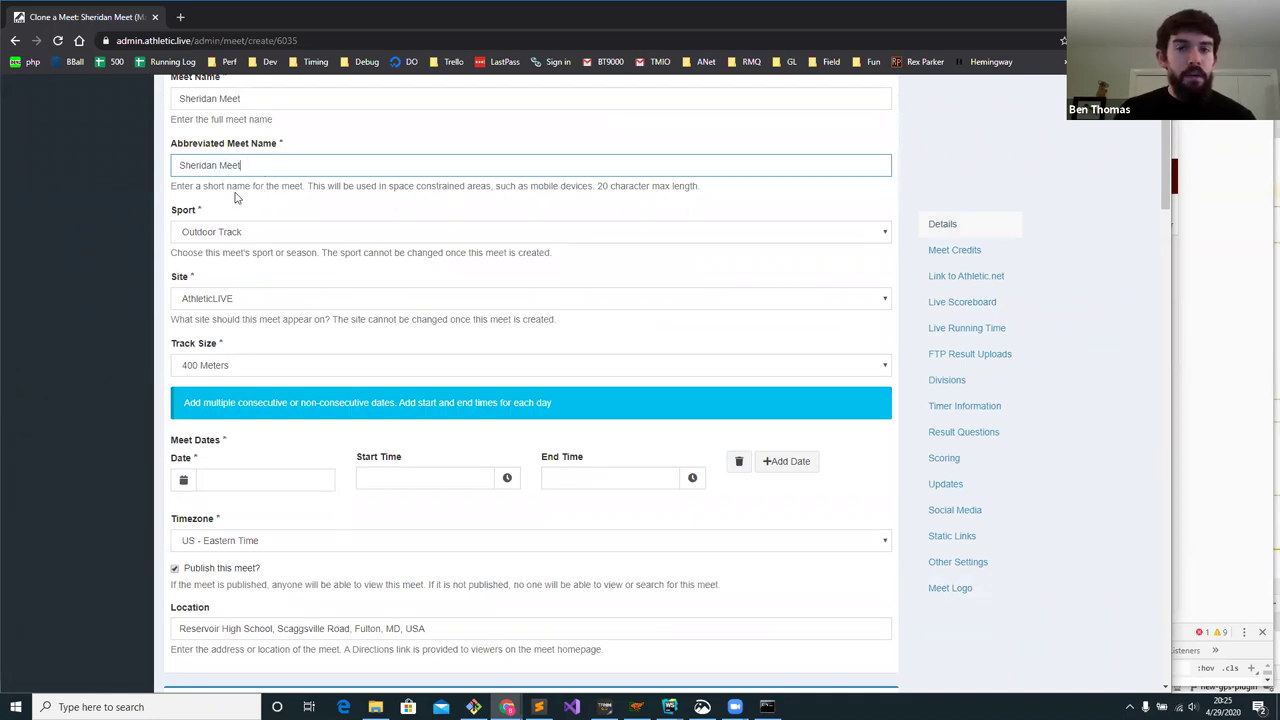
{"action": "left_click", "coordinate": [15, 43]}
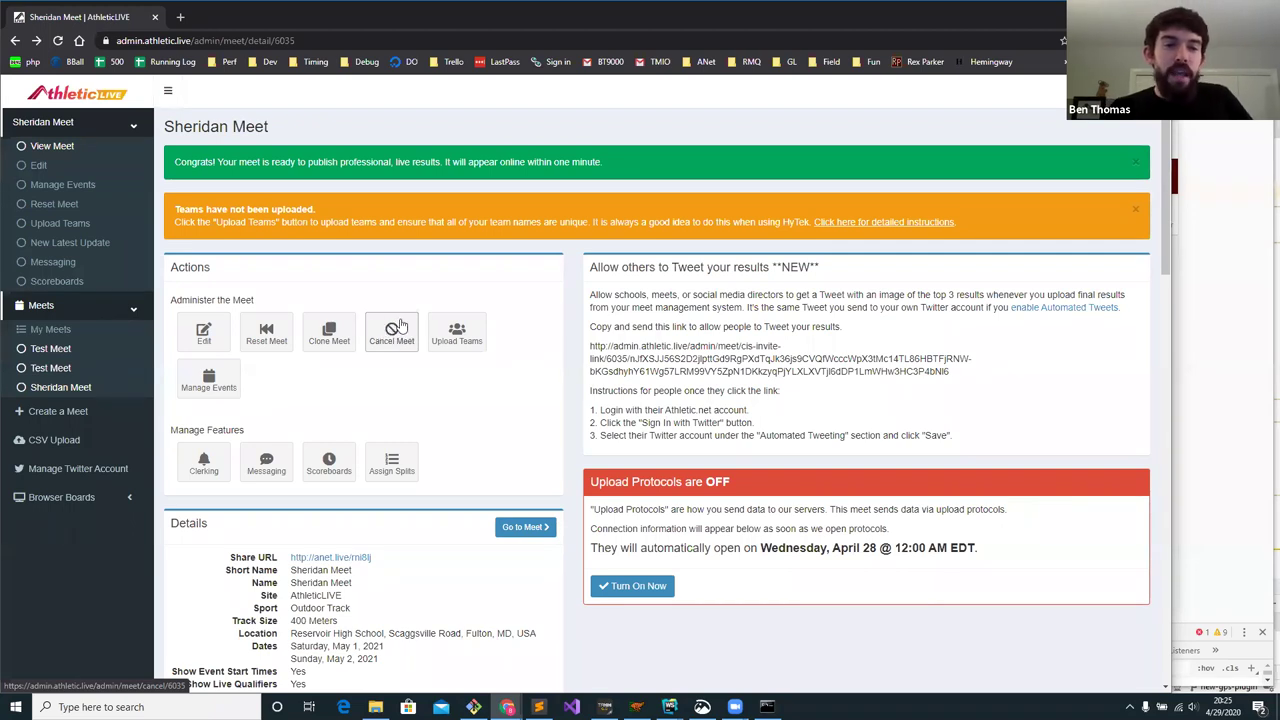
{"action": "left_click", "coordinate": [395, 336]}
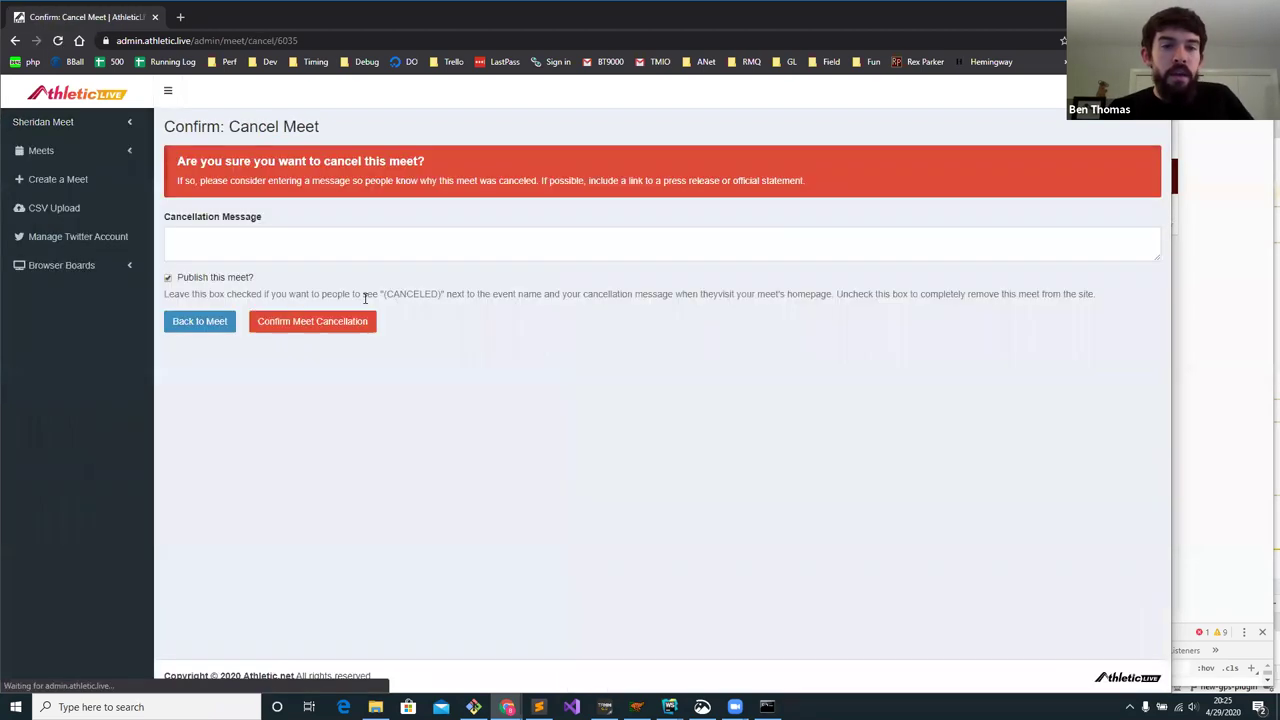
{"action": "left_click", "coordinate": [222, 242]}
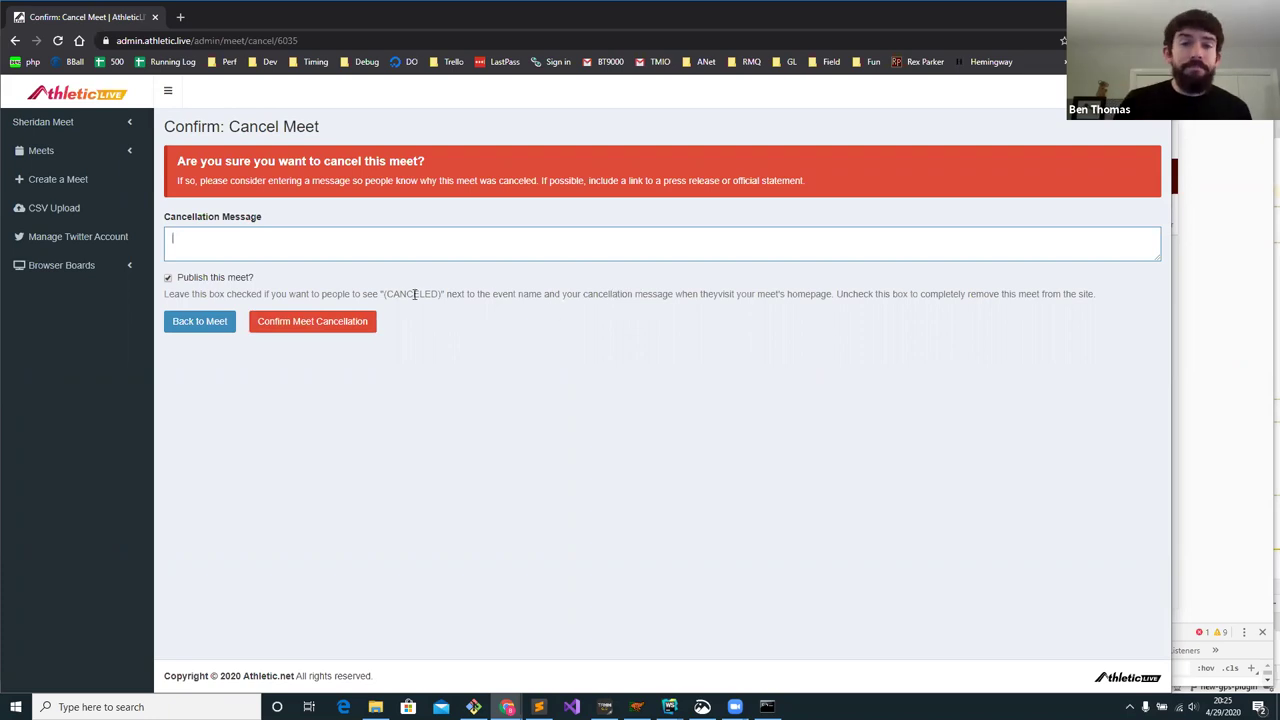
{"action": "left_click", "coordinate": [15, 40]}
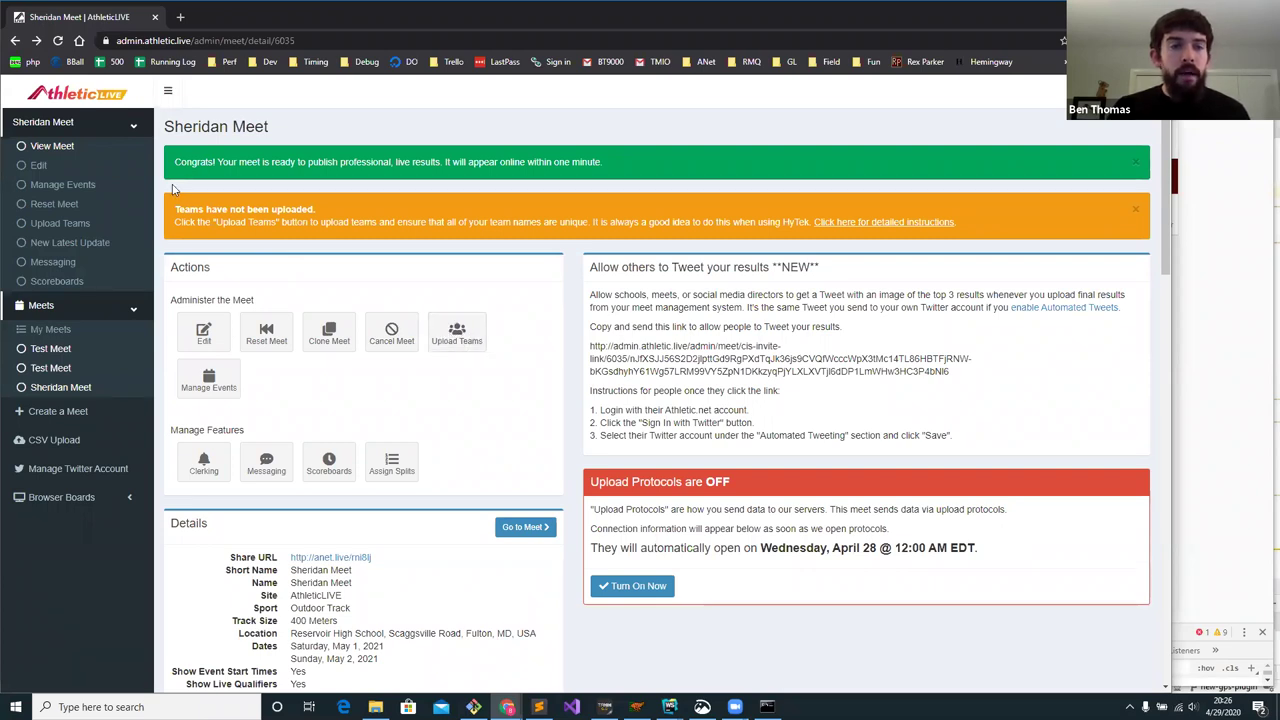
{"action": "left_click_drag", "start_coordinate": [175, 210], "coordinate": [337, 215]}
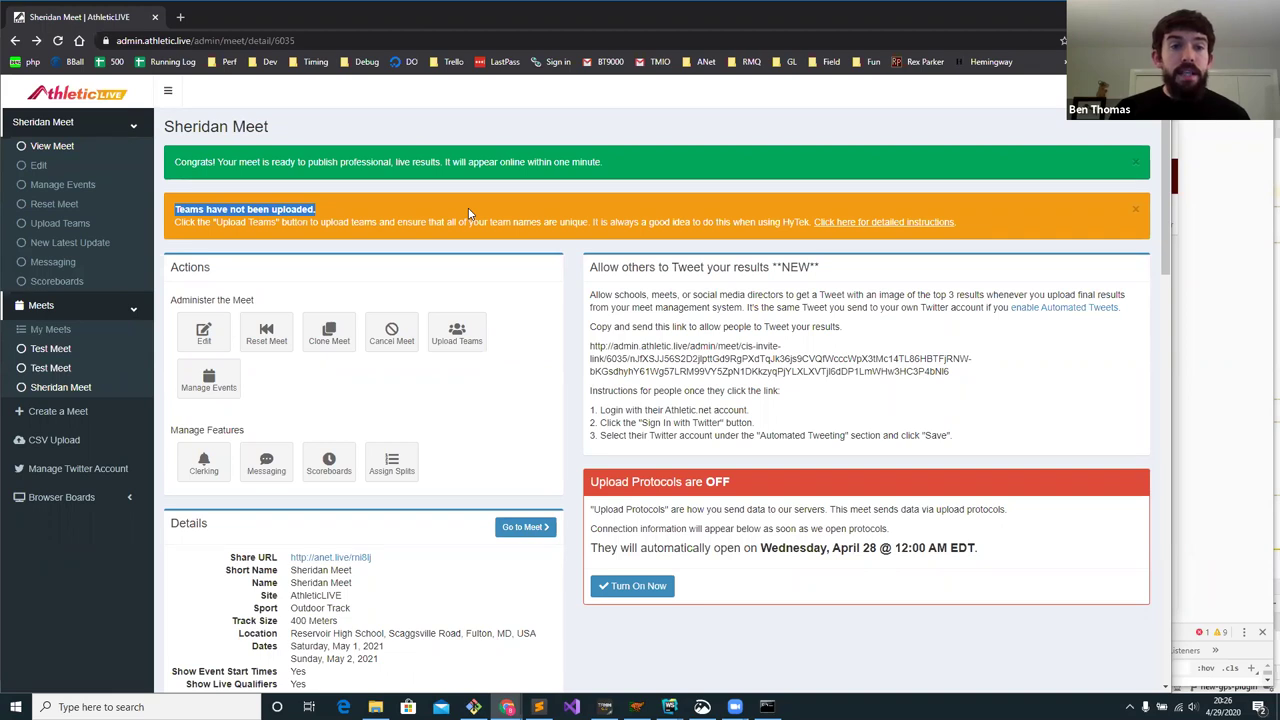
{"action": "left_click", "coordinate": [366, 226]}
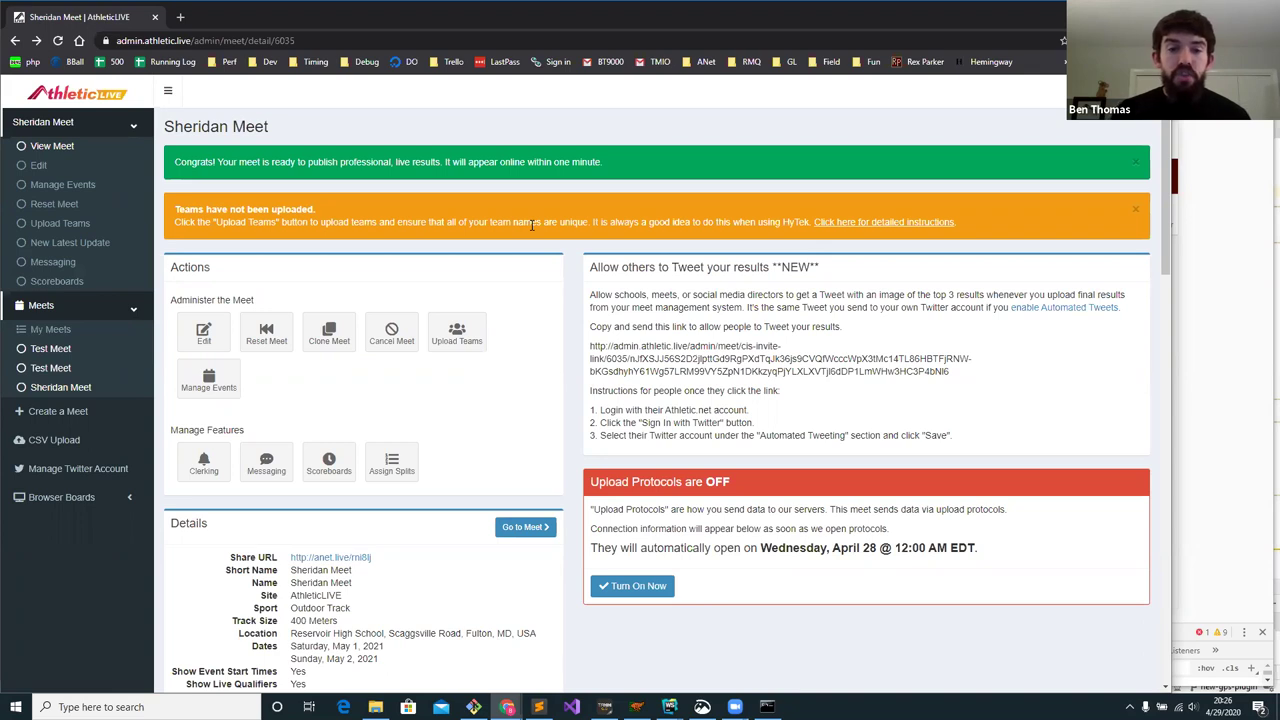
- Close and reopen the Meet Manager Schools list showing all 11 teams, Bighorn HS through Unattached
{"action": "left_click", "coordinate": [636, 707]}
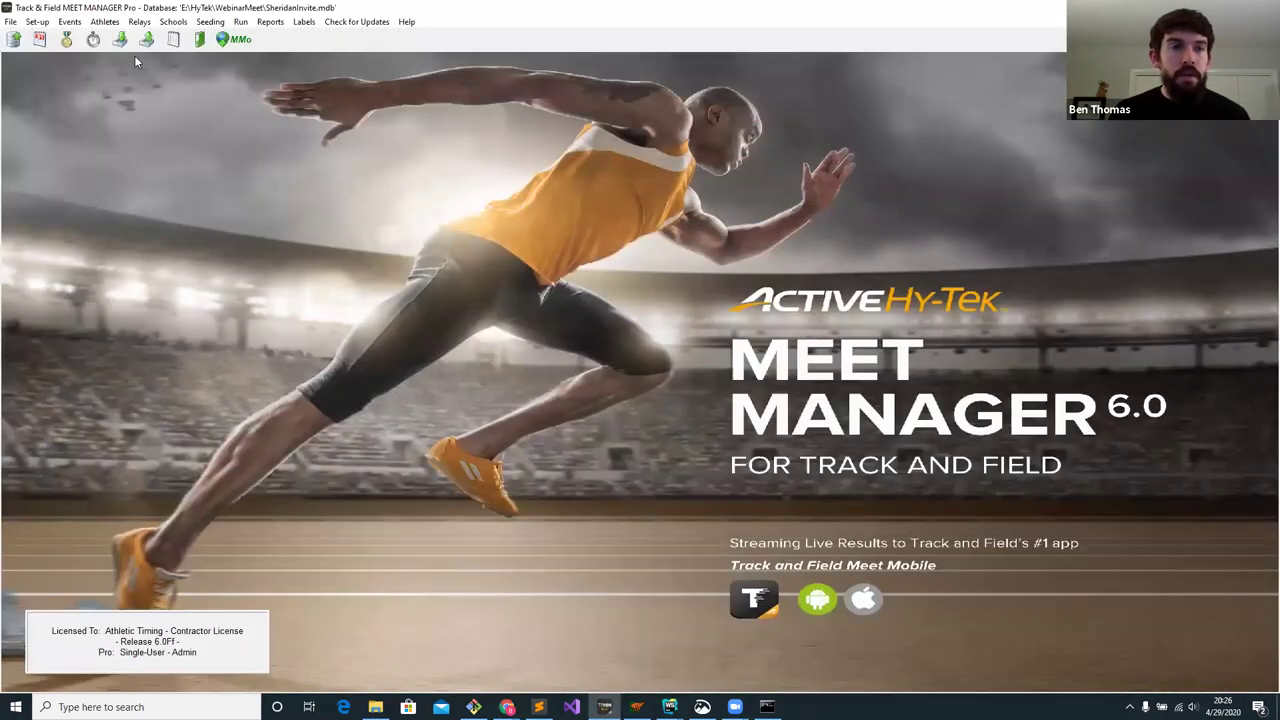
{"action": "left_click", "coordinate": [172, 21]}
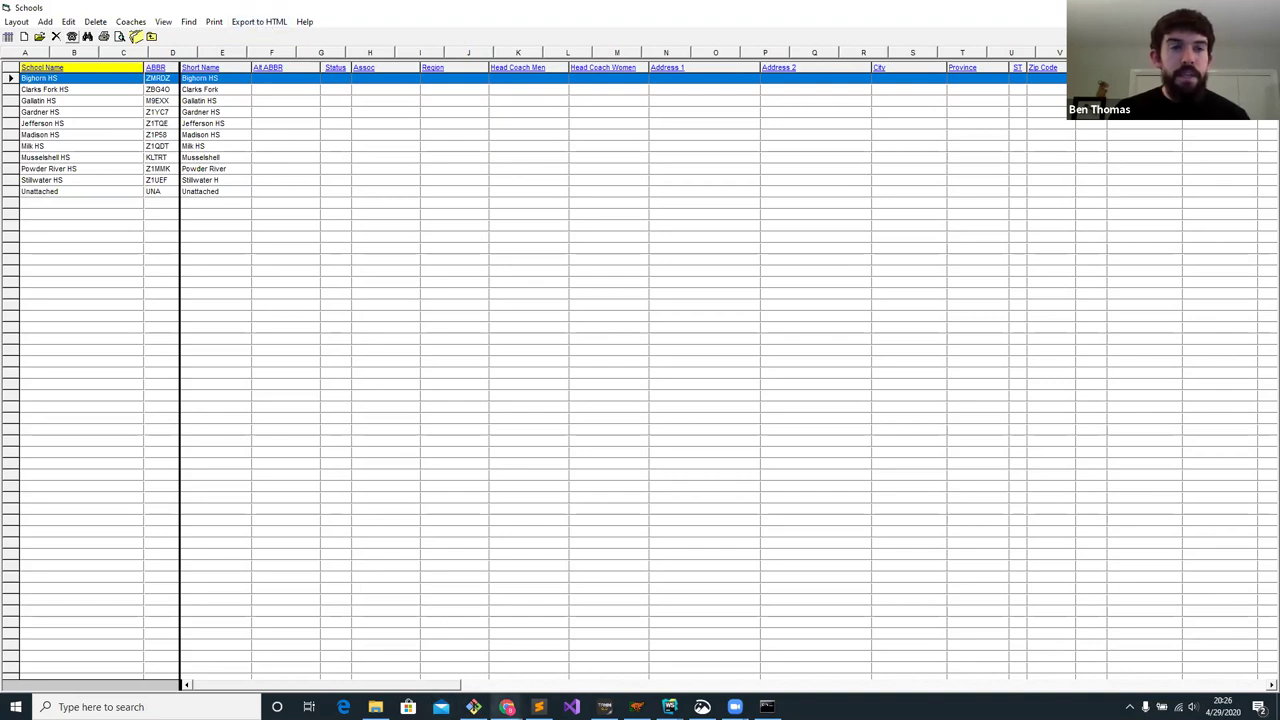
{"action": "mouse_move", "coordinate": [507, 707]}
{"action": "left_click", "coordinate": [458, 672]}
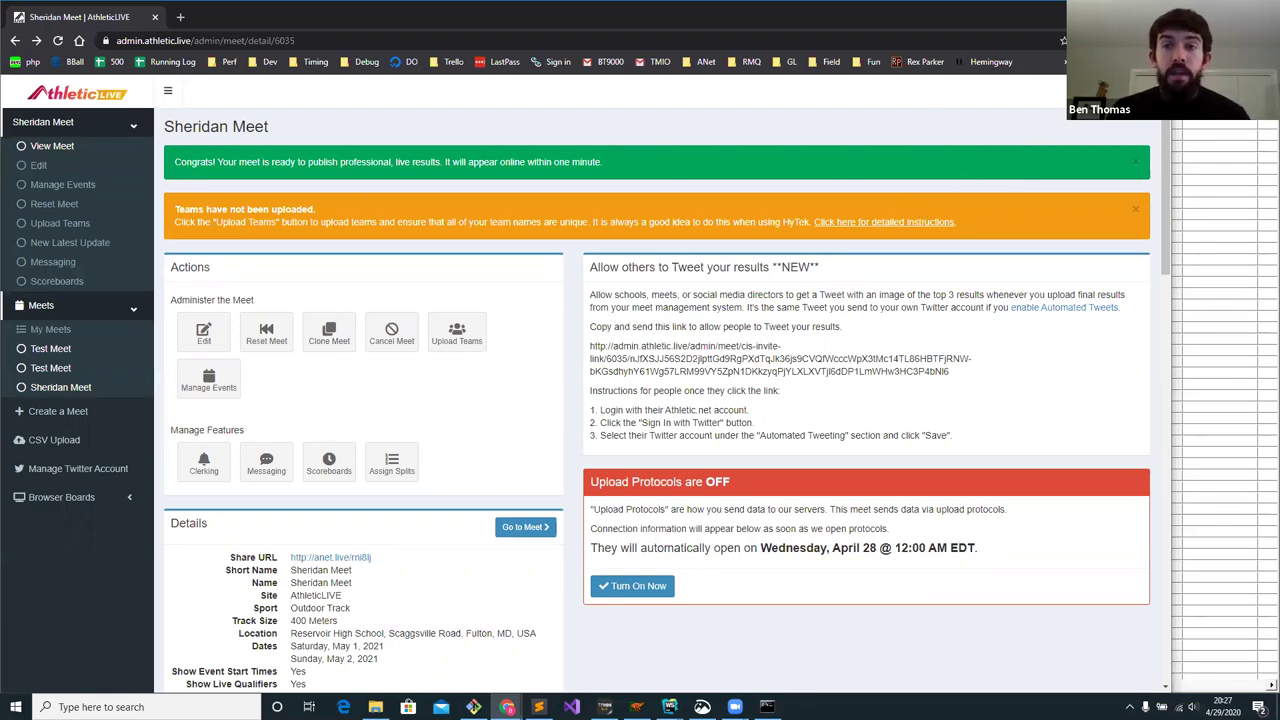
{"action": "key", "text": "alt+Tab"}
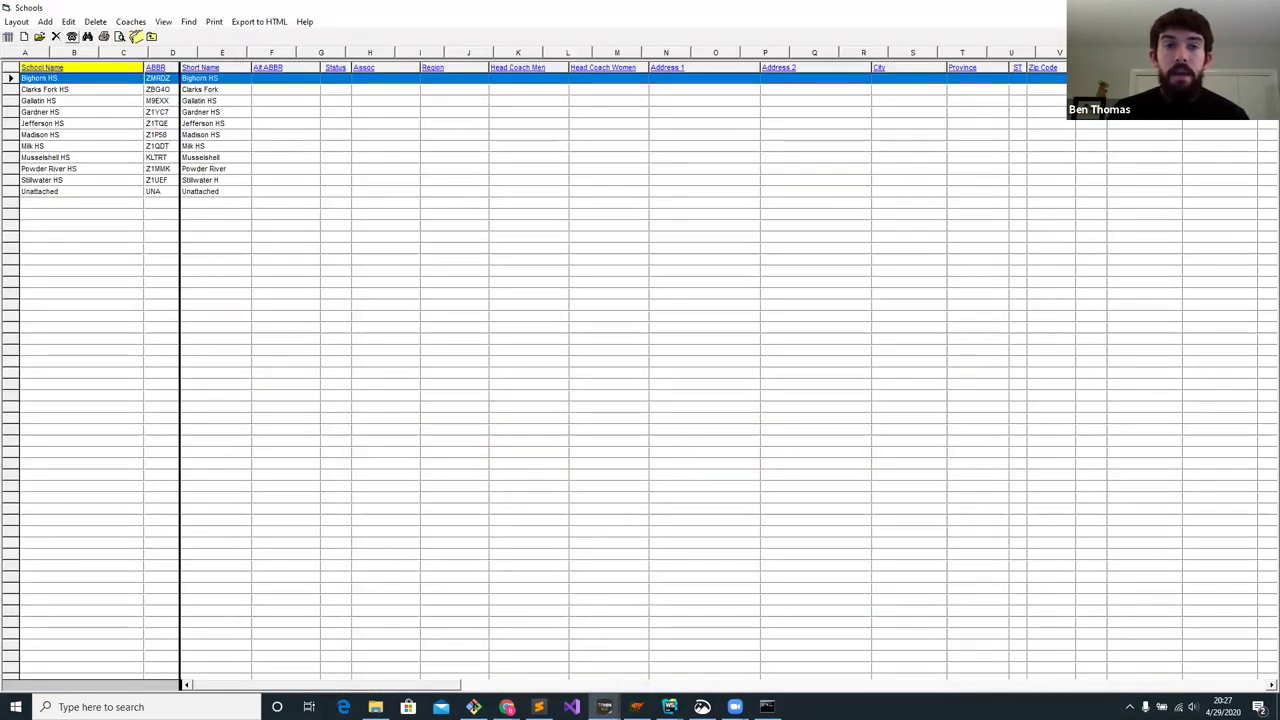
{"action": "key", "text": "Escape"}
{"action": "left_click", "coordinate": [180, 22]}
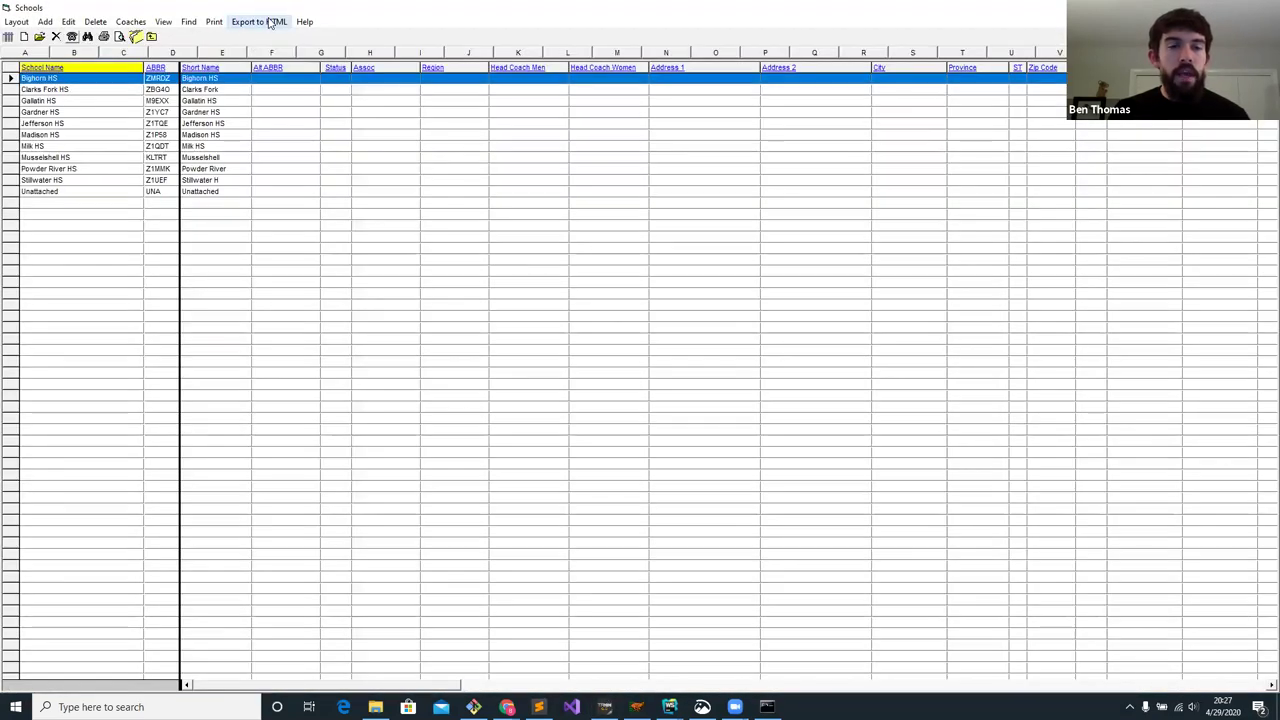
- Export the Schools list as z:\Team List 2.html and return to the Sheridan Meet page
{"action": "left_click", "coordinate": [270, 22]}
{"action": "left_click", "coordinate": [602, 271]}
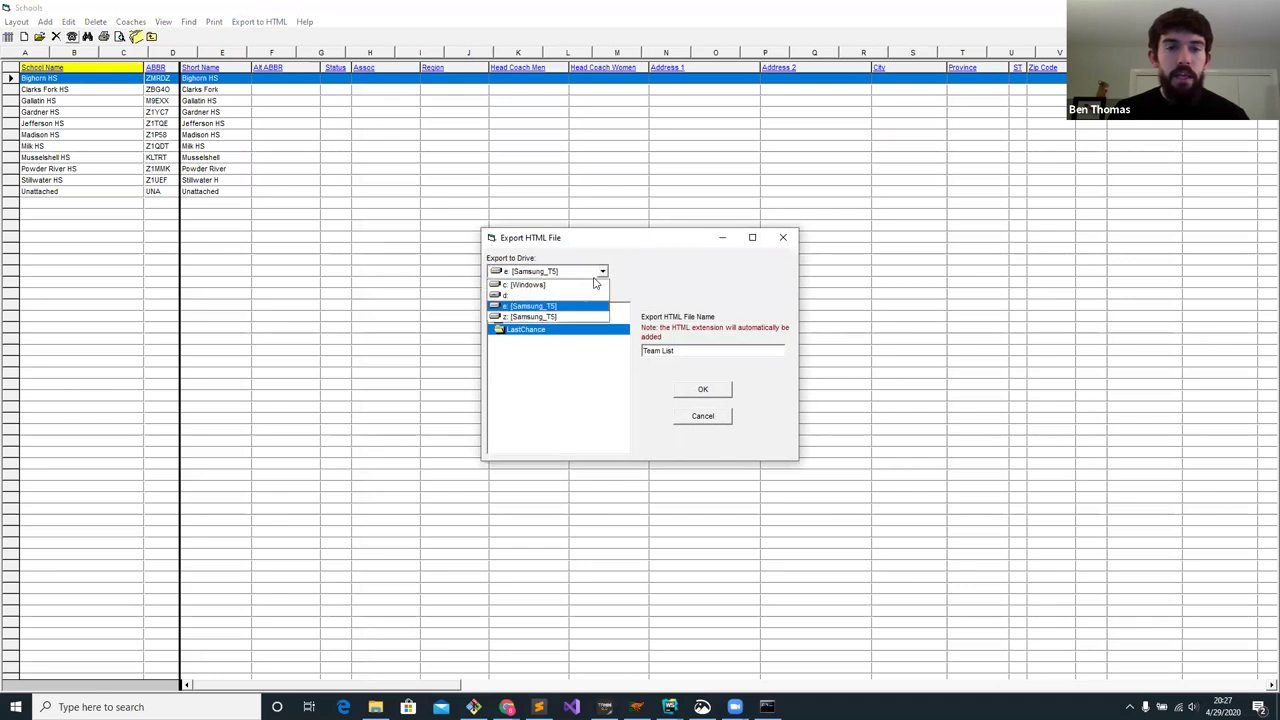
{"action": "left_click", "coordinate": [577, 316]}
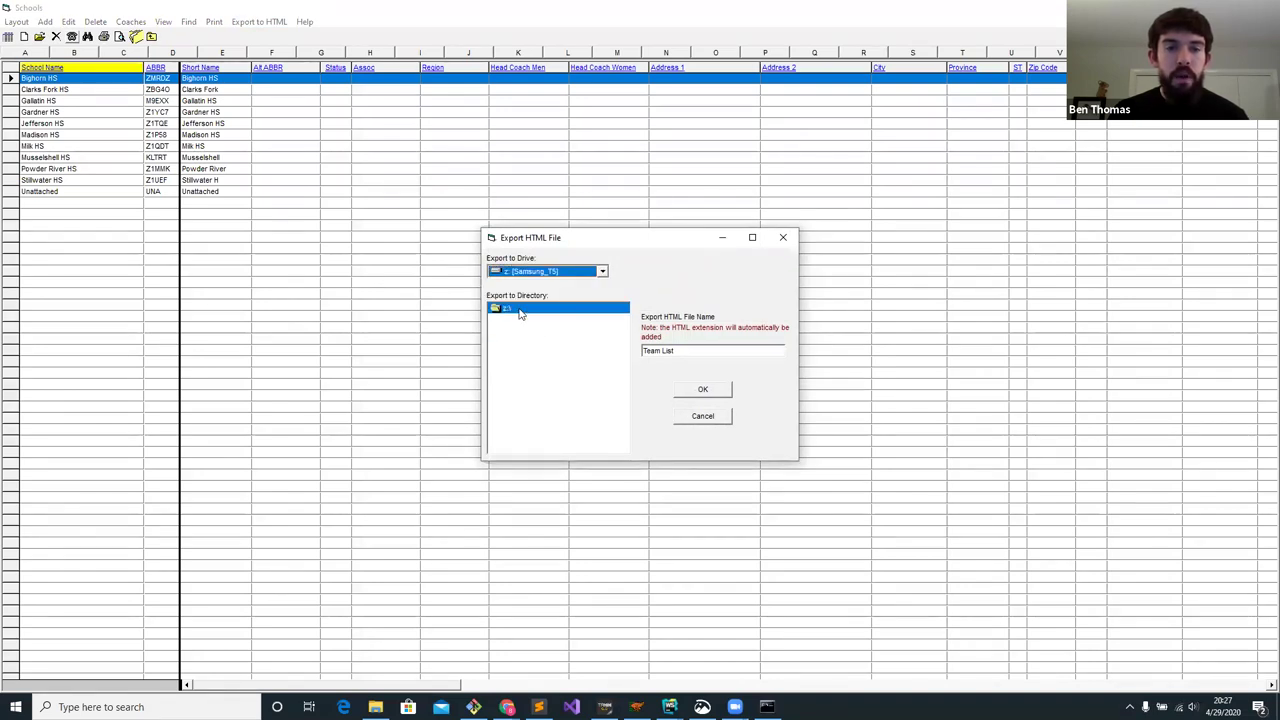
{"action": "left_click", "coordinate": [695, 351]}
{"action": "type", "text": "2"}
{"action": "left_click", "coordinate": [705, 390]}
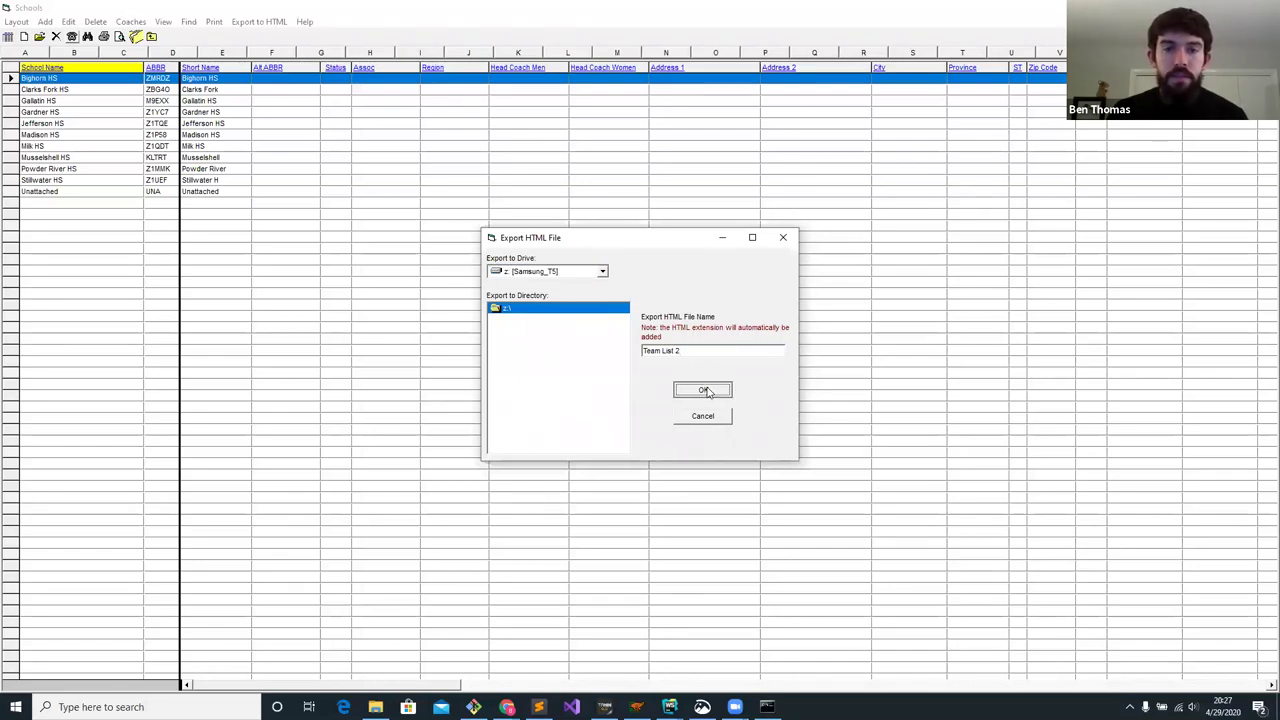
{"action": "left_click", "coordinate": [707, 391]}
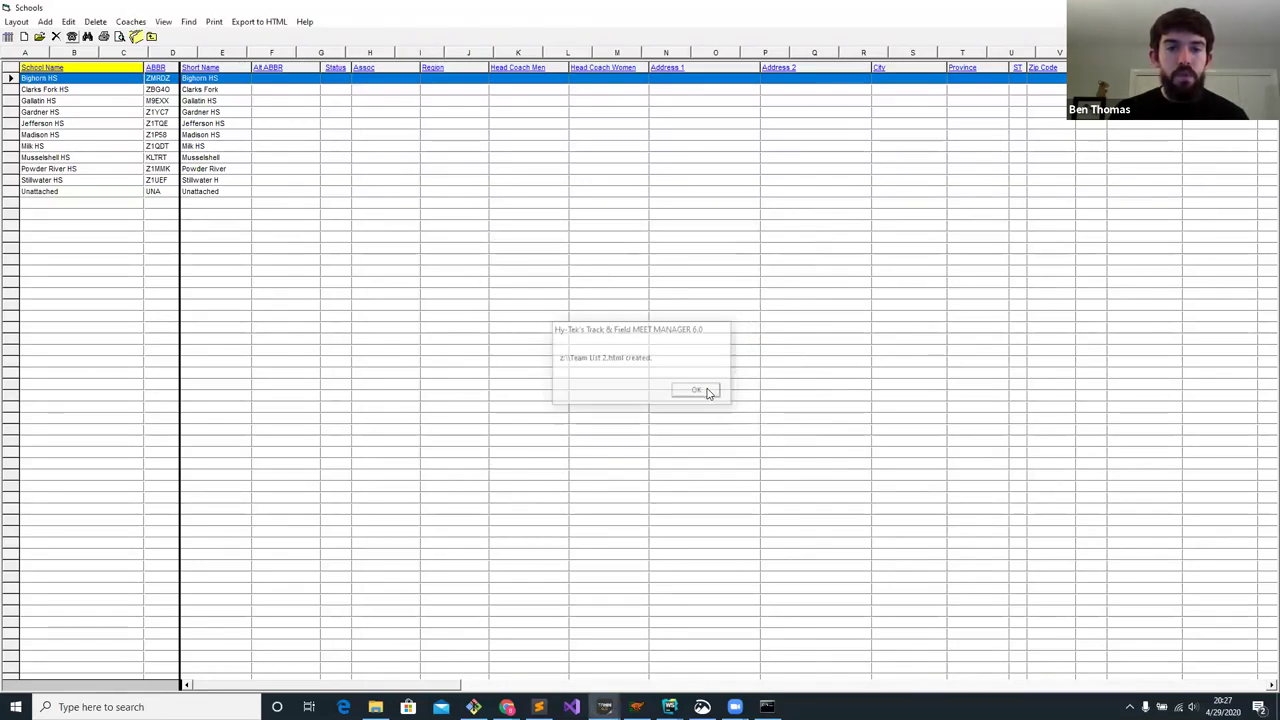
{"action": "left_click", "coordinate": [503, 698]}
{"action": "left_click", "coordinate": [459, 672]}
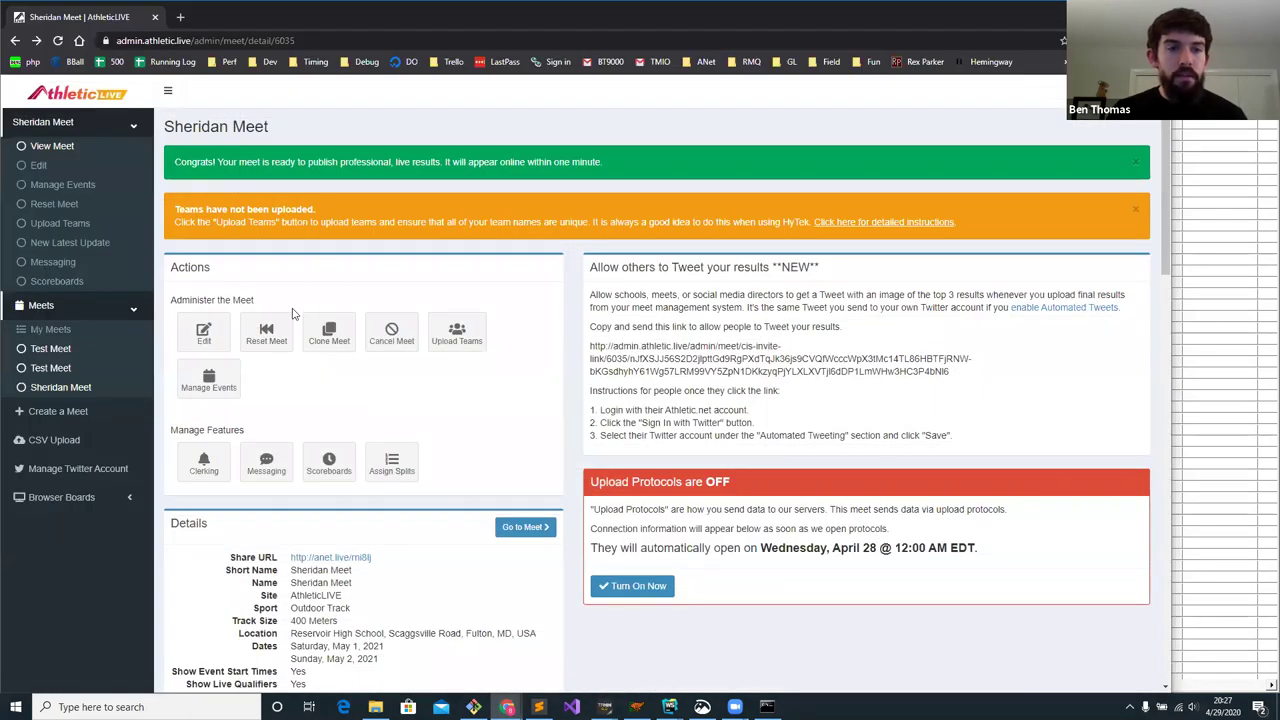
- Open Upload Teams and browse for the team file in the HyTek WebinarMeet folder
{"action": "left_click", "coordinate": [455, 338]}
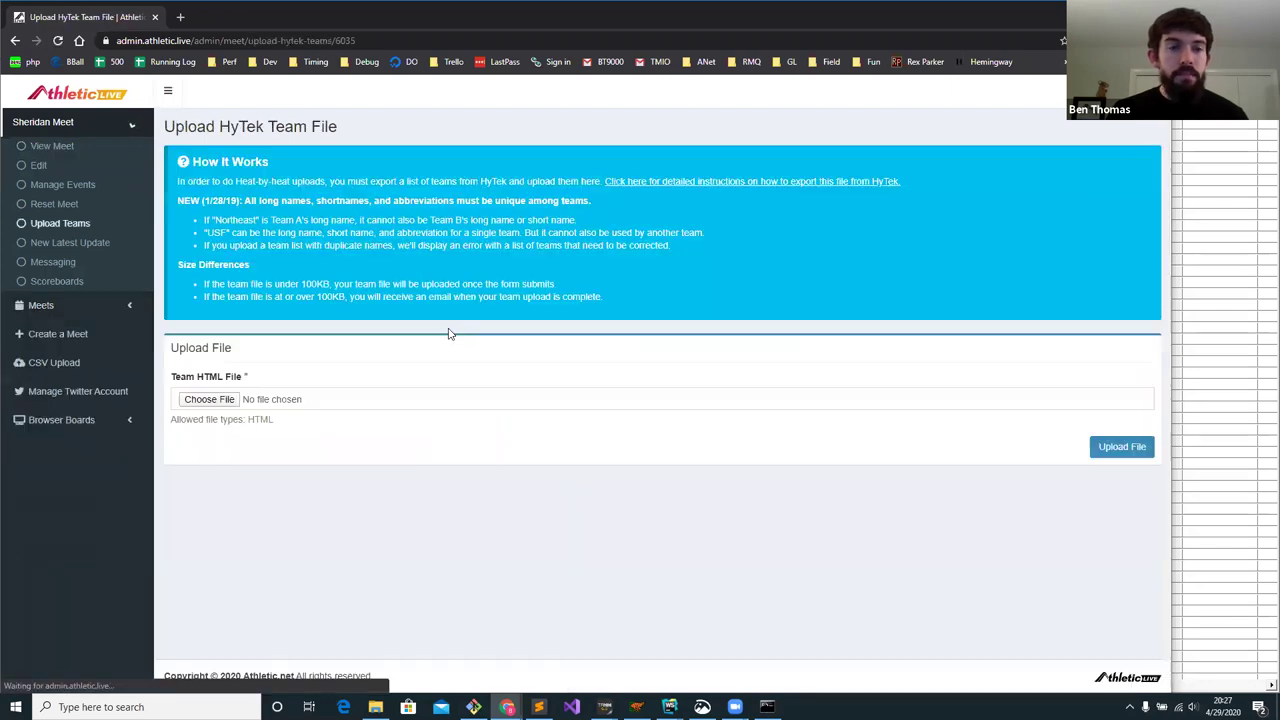
{"action": "left_click", "coordinate": [229, 401]}
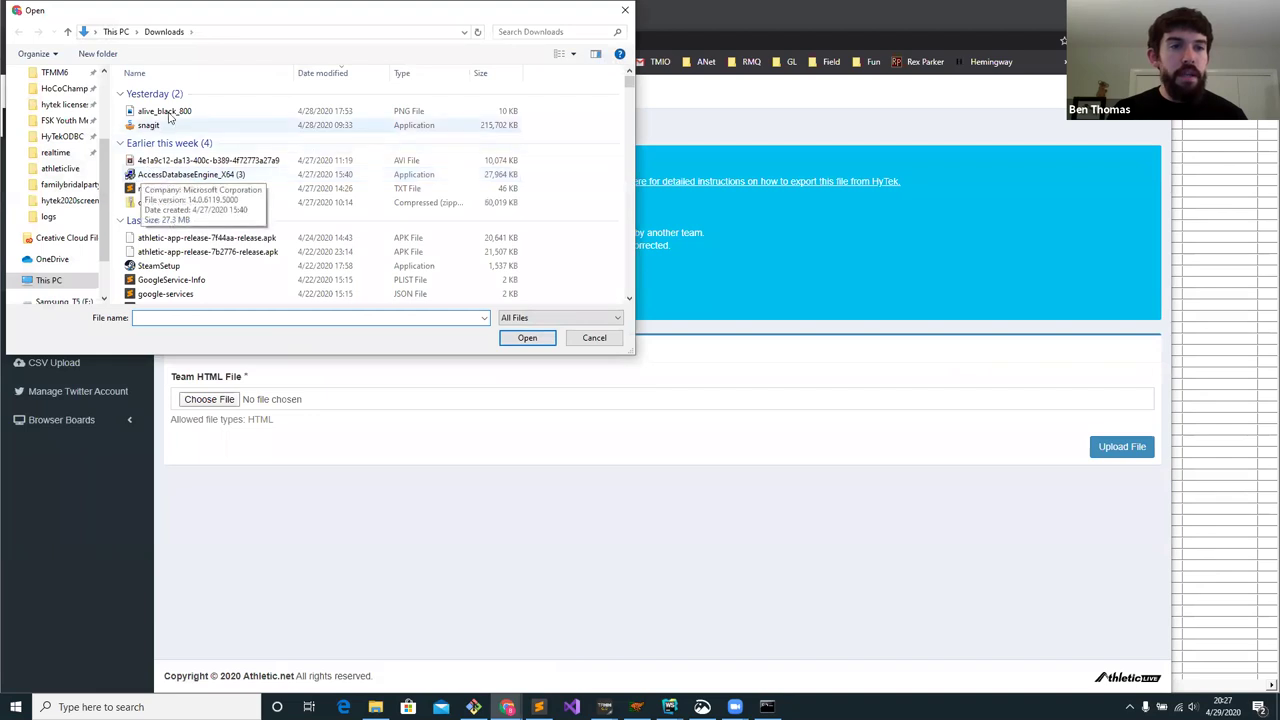
{"action": "left_click_drag", "start_coordinate": [101, 181], "coordinate": [100, 195]}
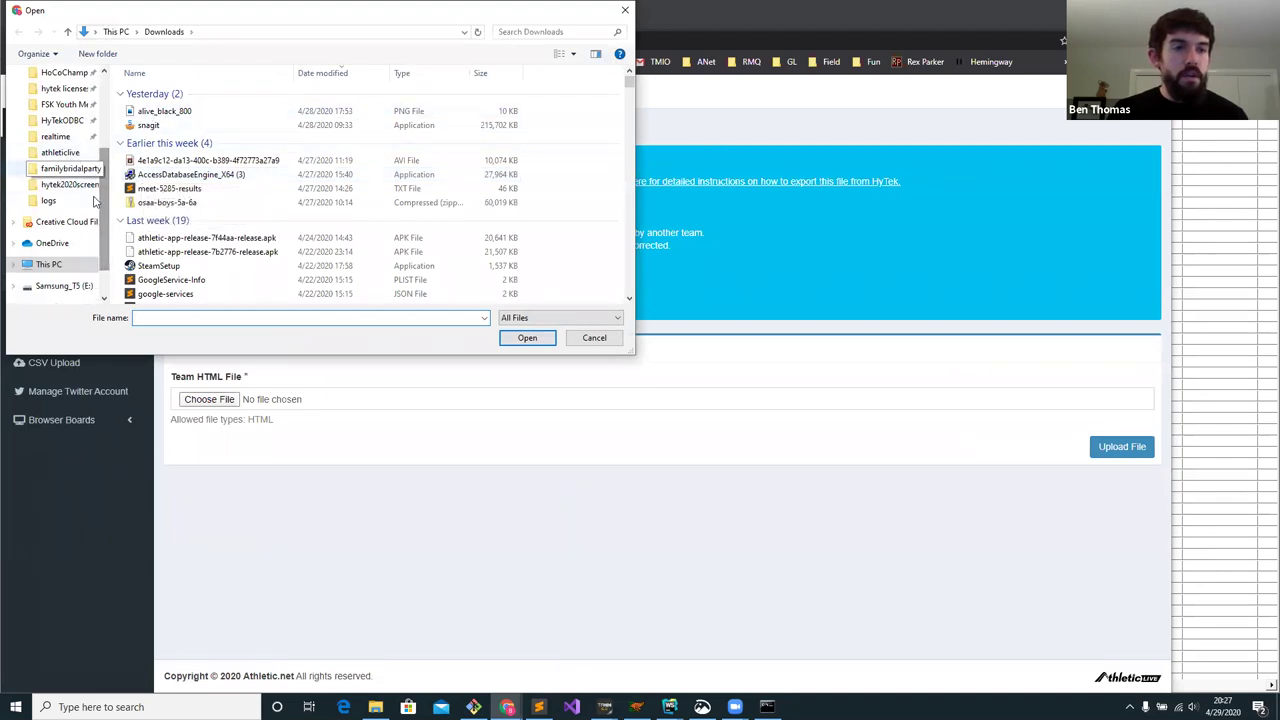
{"action": "scroll", "coordinate": [62, 250], "scroll_direction": "down", "scroll_amount": 1}
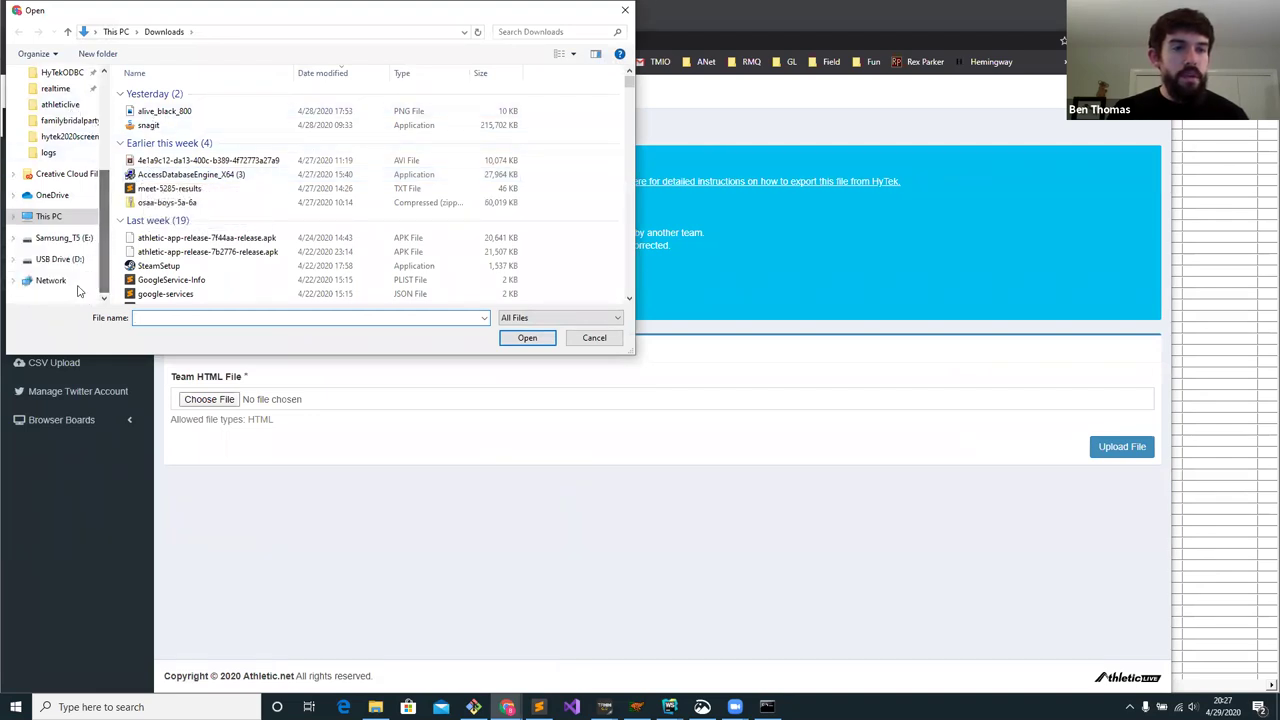
{"action": "left_click", "coordinate": [62, 238]}
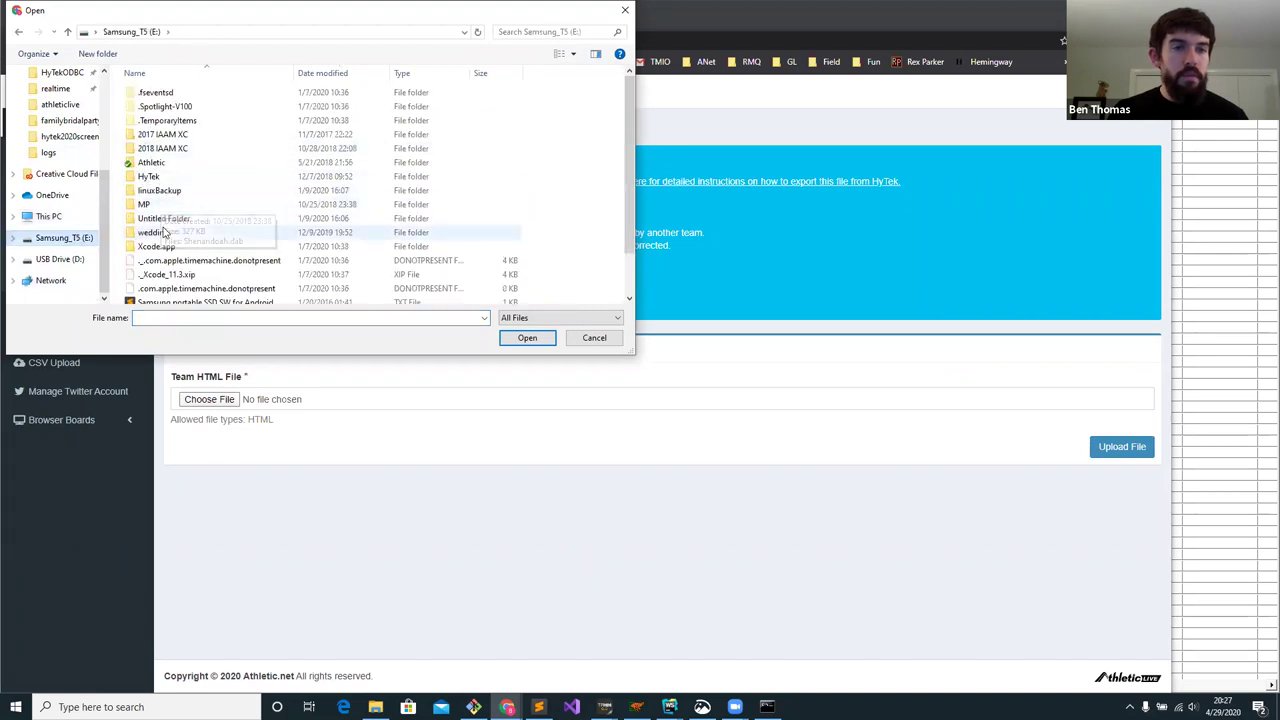
{"action": "double_click", "coordinate": [150, 177]}
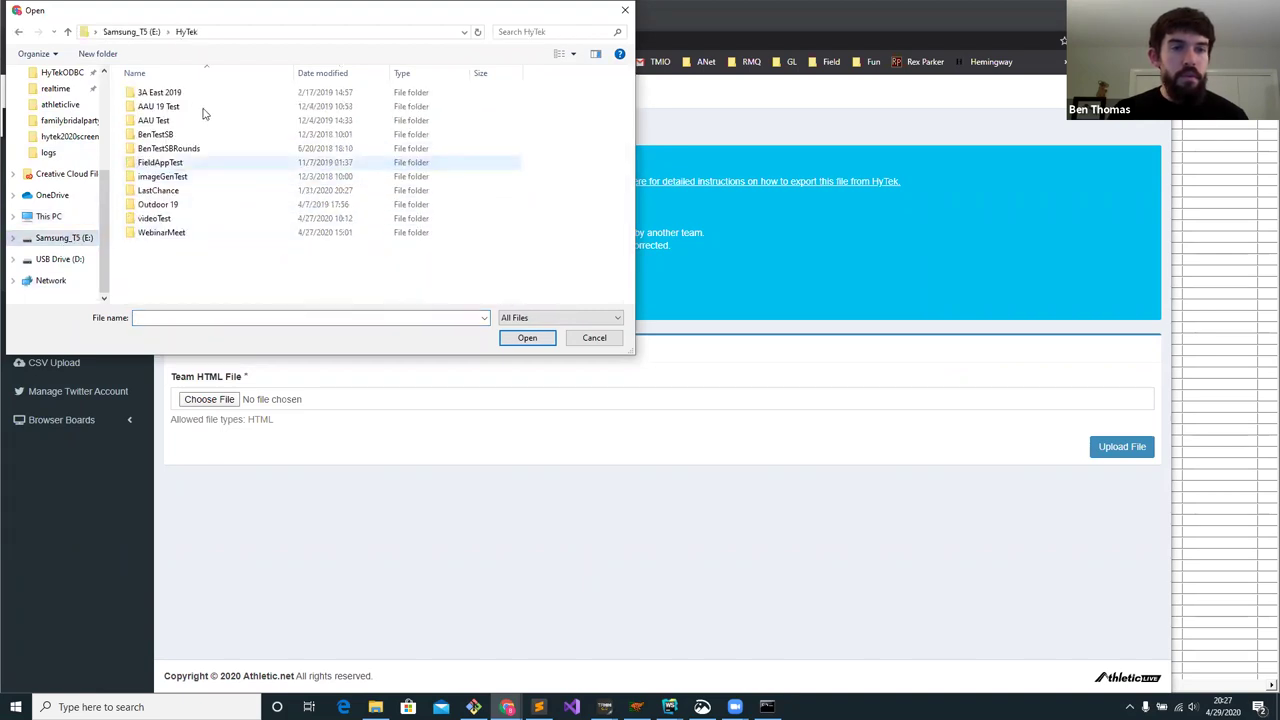
{"action": "double_click", "coordinate": [165, 232]}
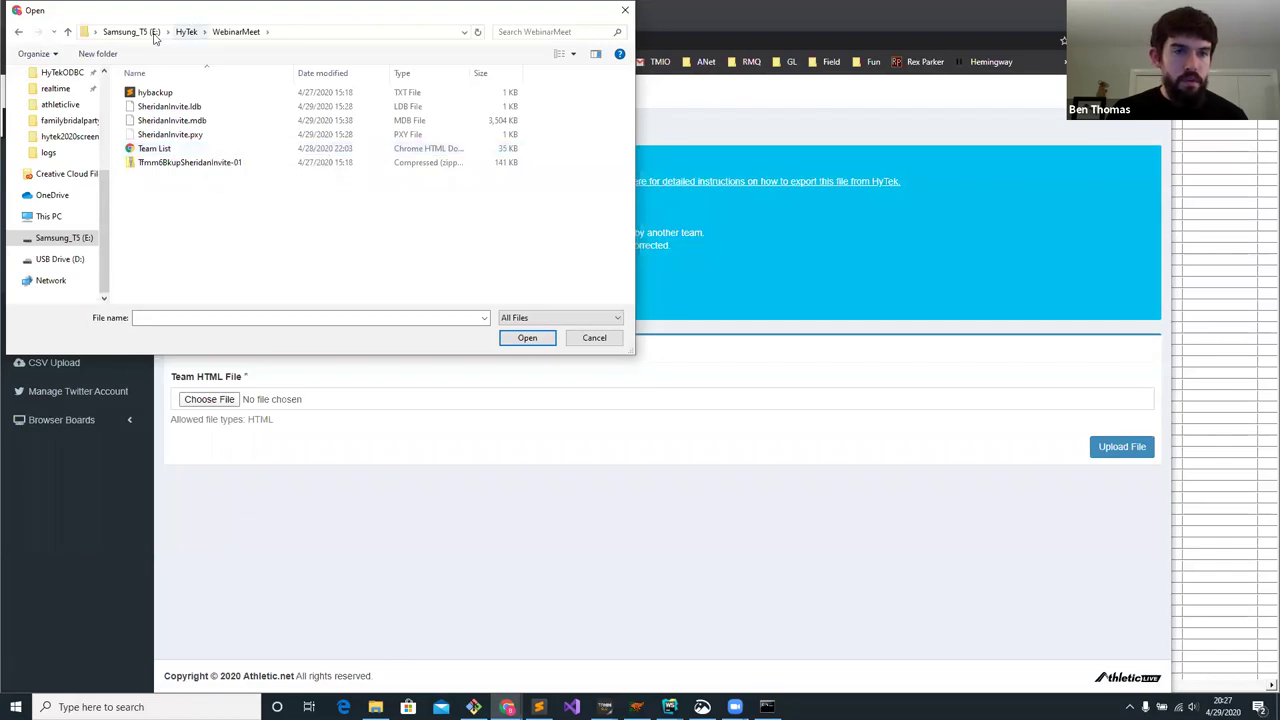
- Choose Team List 2 from the Samsung_T5 (Z:) drive as the team HTML file
{"action": "scroll", "coordinate": [107, 176], "scroll_direction": "up", "scroll_amount": 1}
{"action": "scroll", "coordinate": [107, 176], "scroll_direction": "up", "scroll_amount": 3}
{"action": "scroll", "coordinate": [107, 176], "scroll_direction": "down", "scroll_amount": 4}
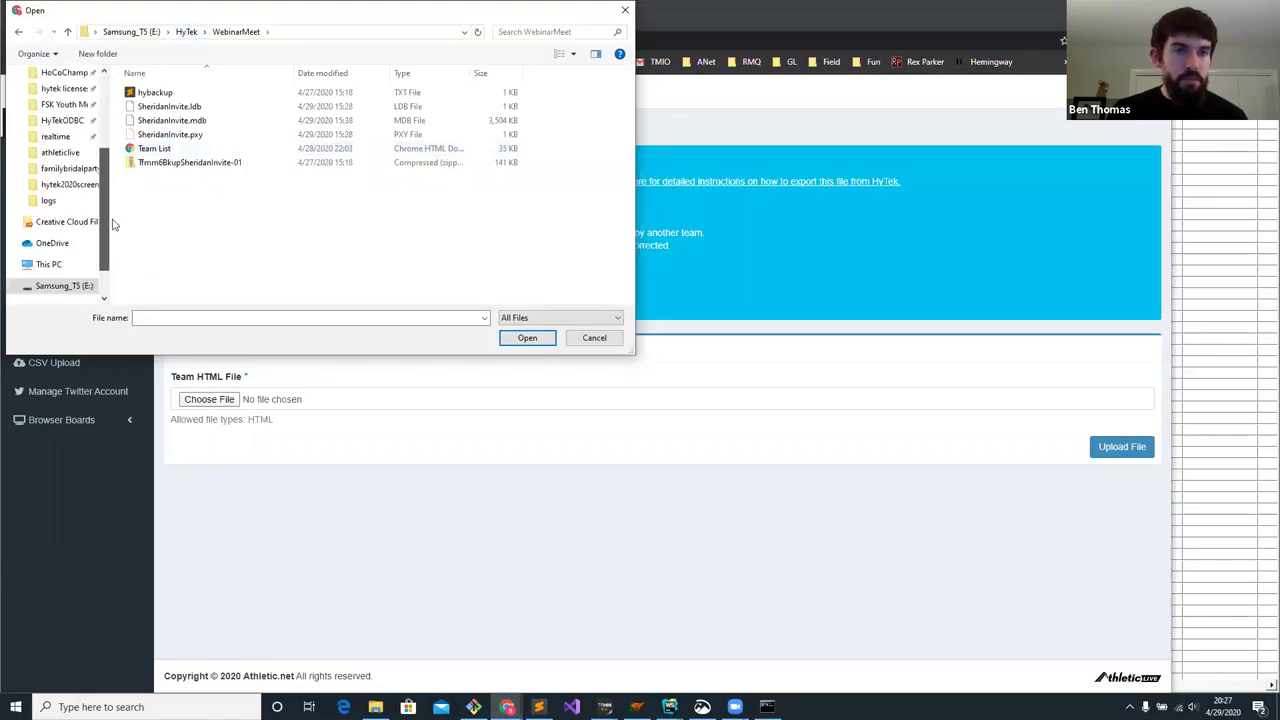
{"action": "left_click", "coordinate": [48, 216]}
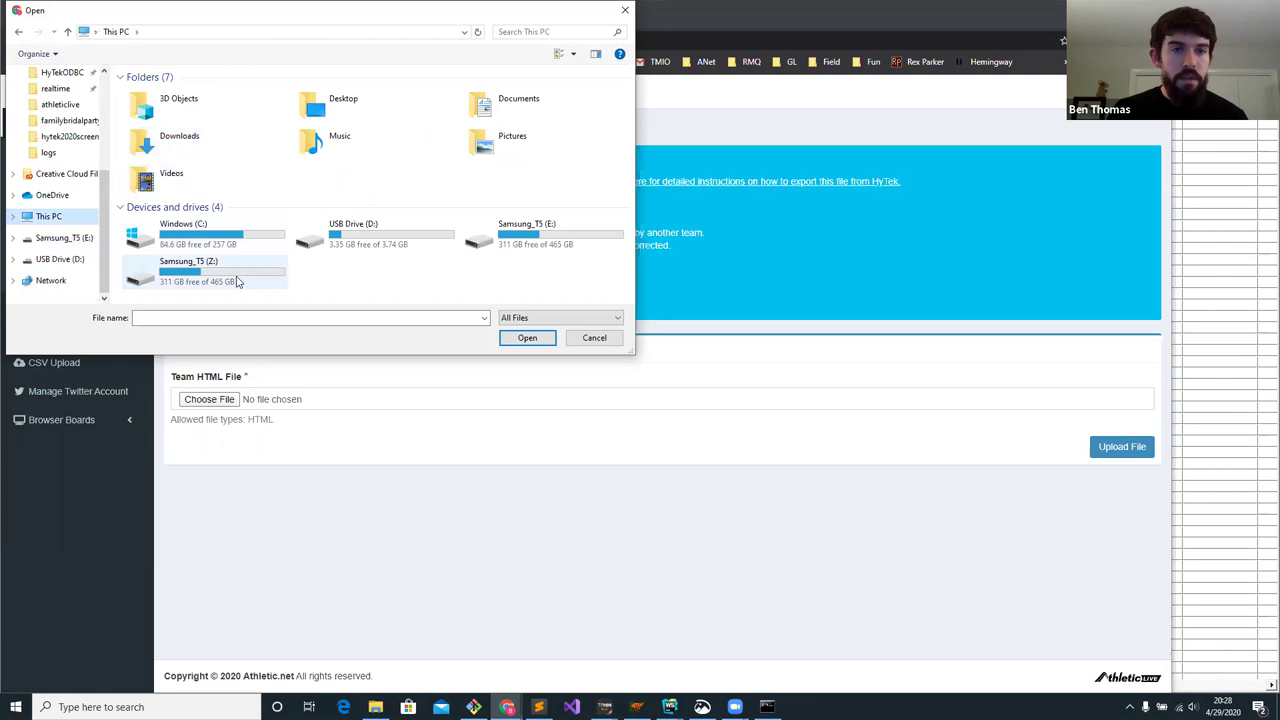
{"action": "double_click", "coordinate": [234, 278]}
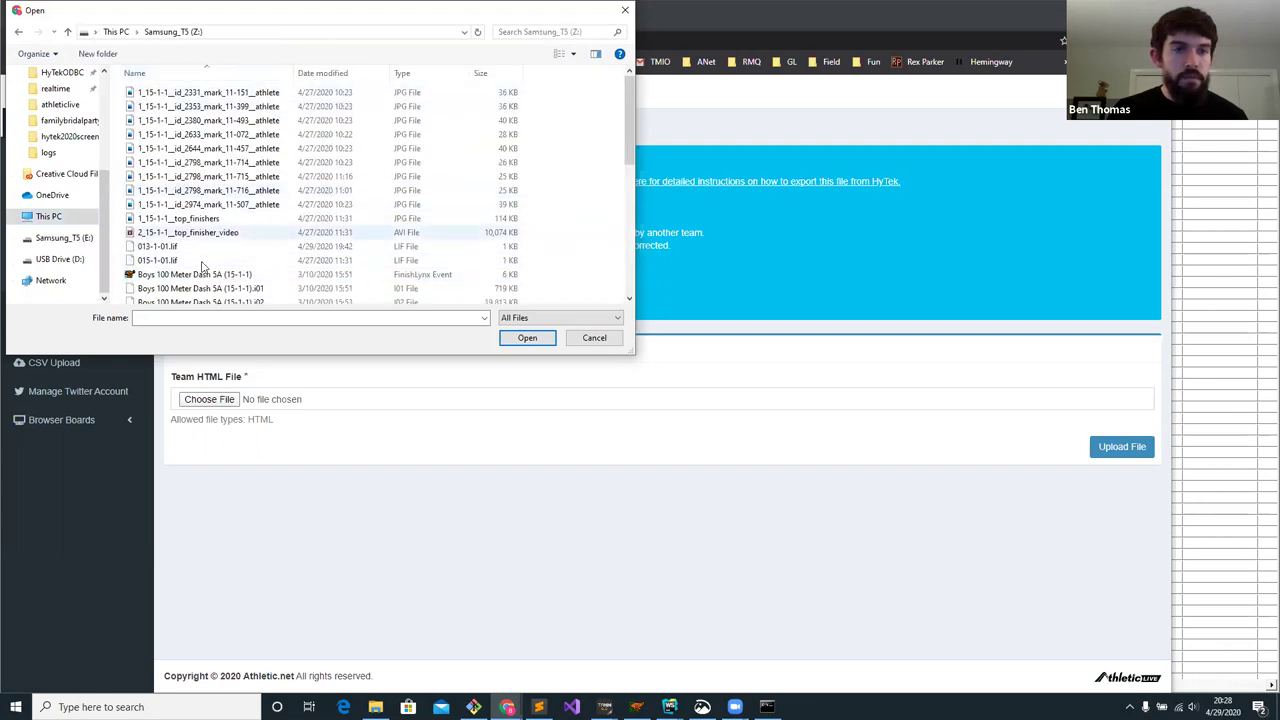
{"action": "scroll", "coordinate": [245, 207], "scroll_direction": "down", "scroll_amount": 8}
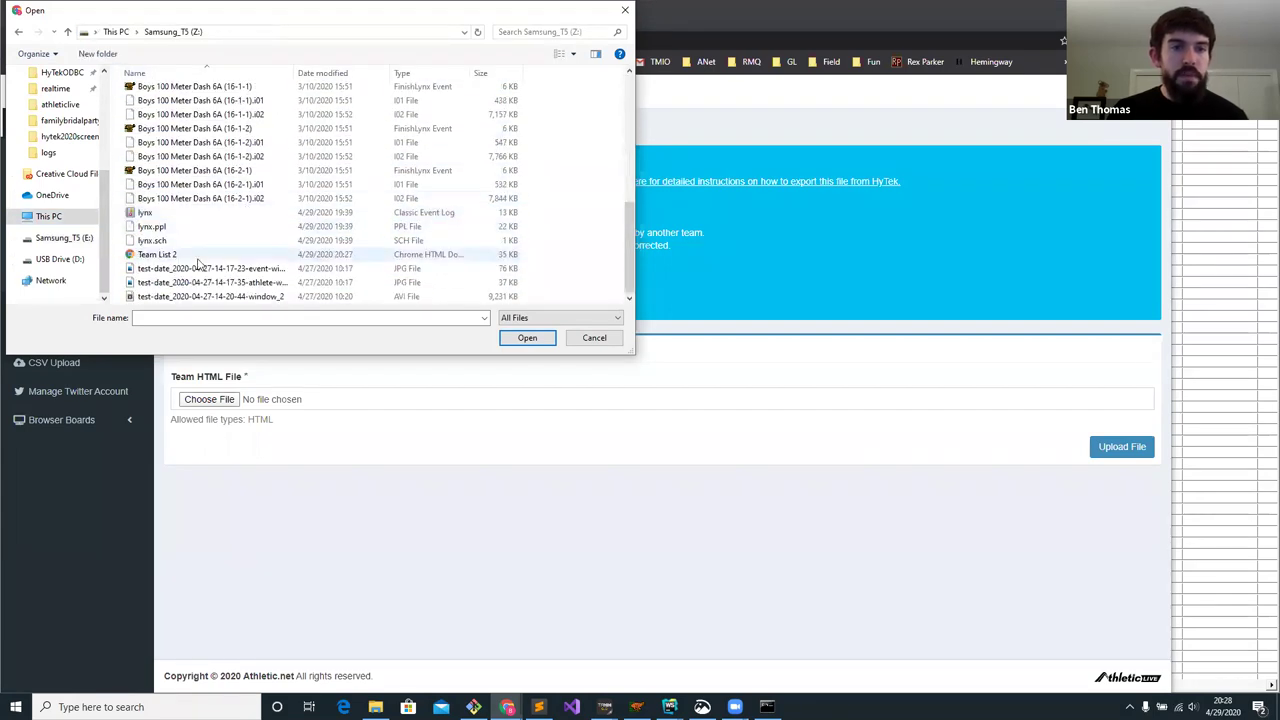
{"action": "double_click", "coordinate": [198, 260]}
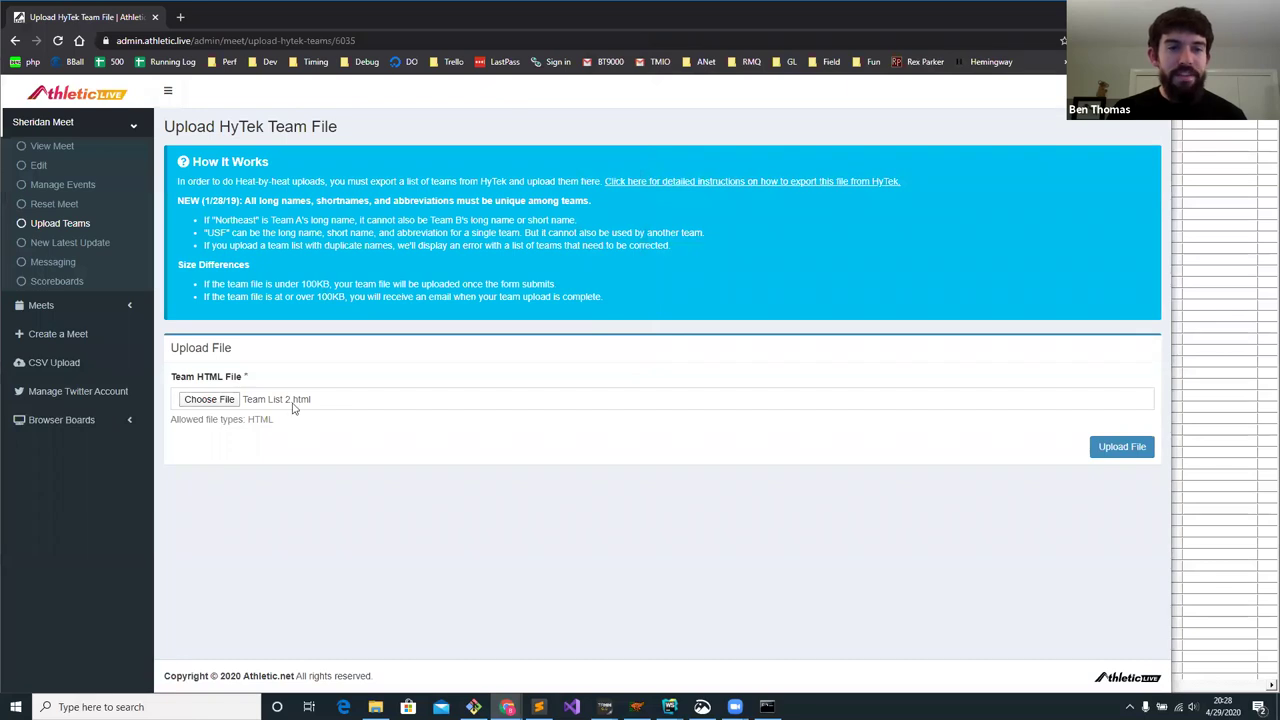
- Upload the Team List 2 file, check the success banner, and turn on Upload Protocols
{"action": "left_click", "coordinate": [1123, 452]}
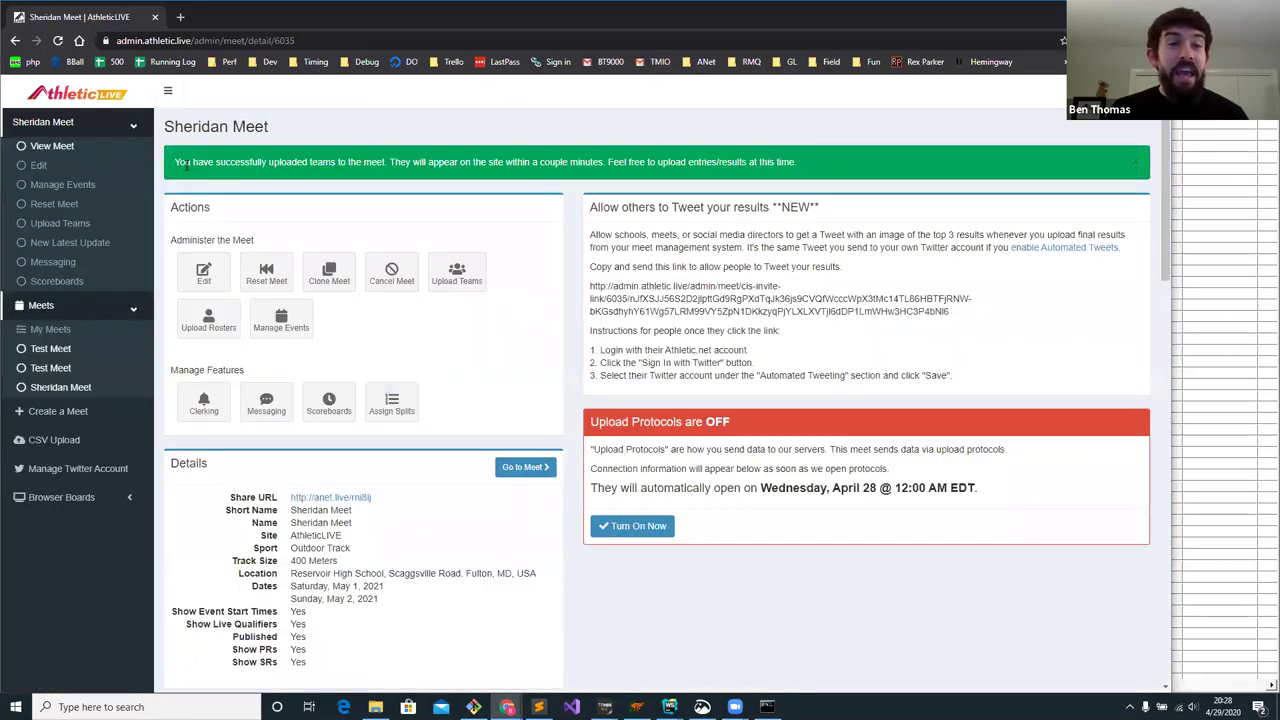
{"action": "left_click_drag", "start_coordinate": [176, 162], "coordinate": [346, 162]}
{"action": "left_click_drag", "start_coordinate": [459, 160], "coordinate": [476, 160]}
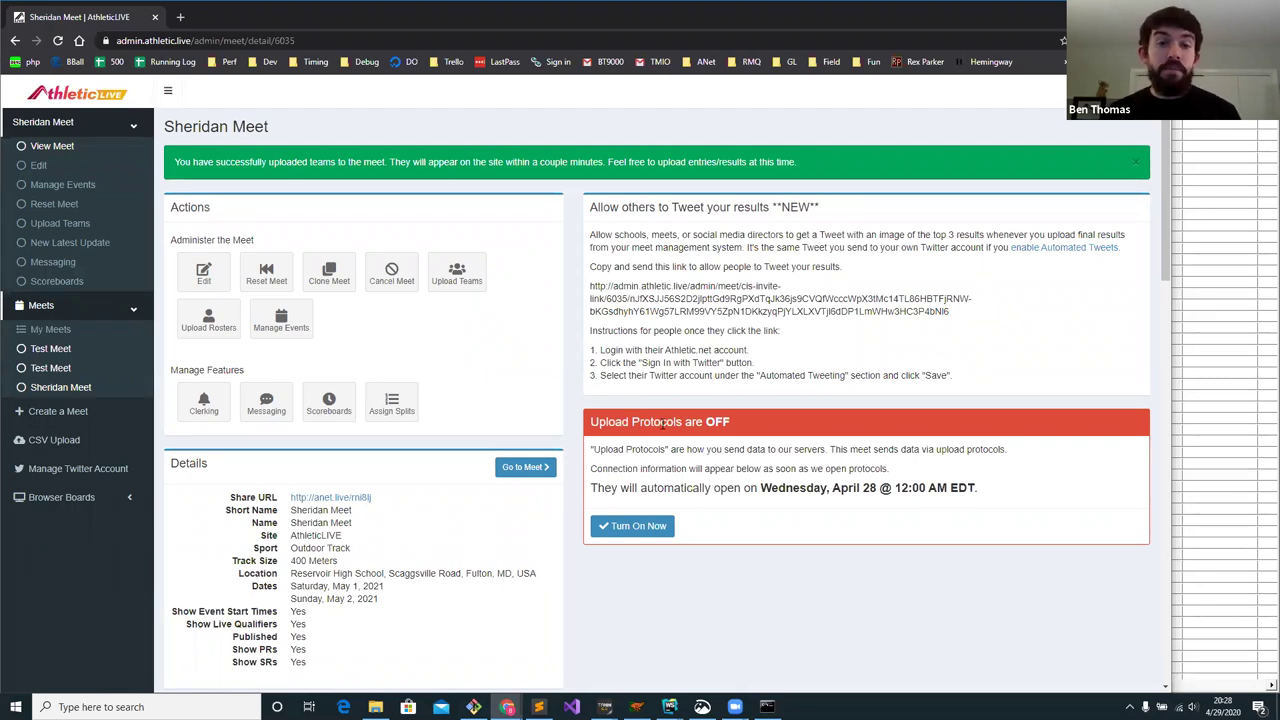
{"action": "left_click_drag", "start_coordinate": [662, 424], "coordinate": [610, 423]}
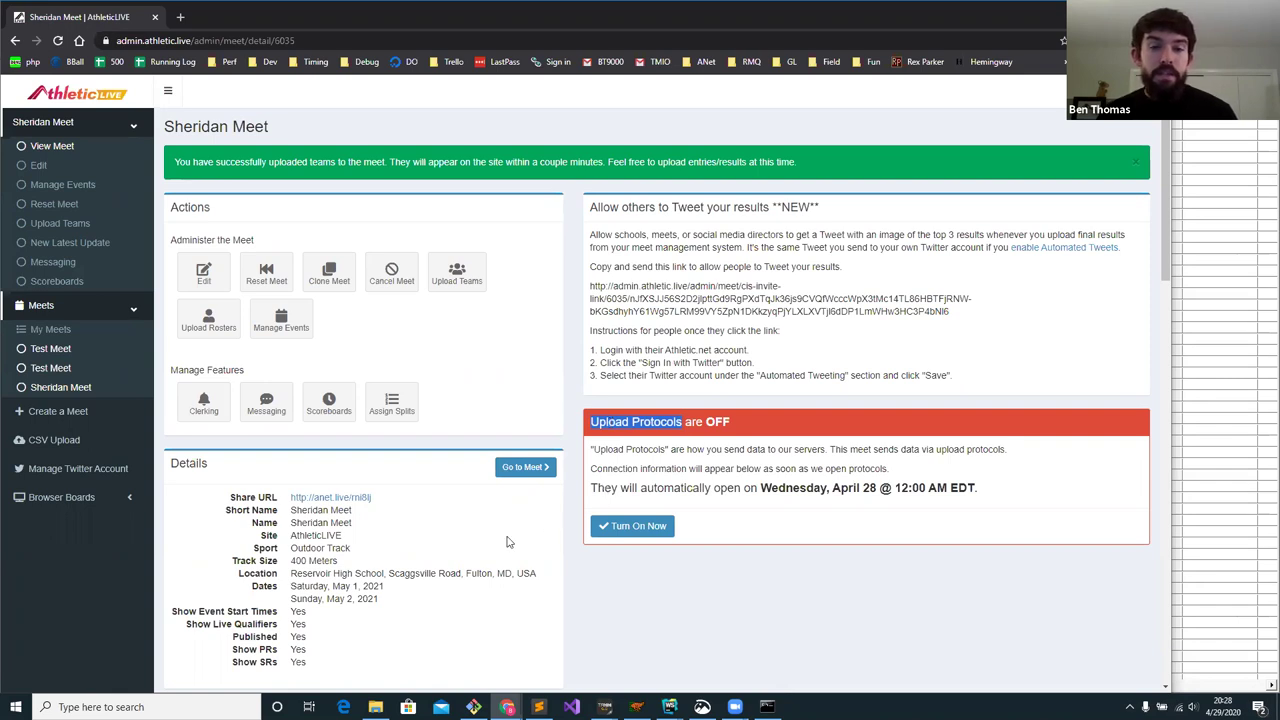
{"action": "double_click", "coordinate": [372, 587]}
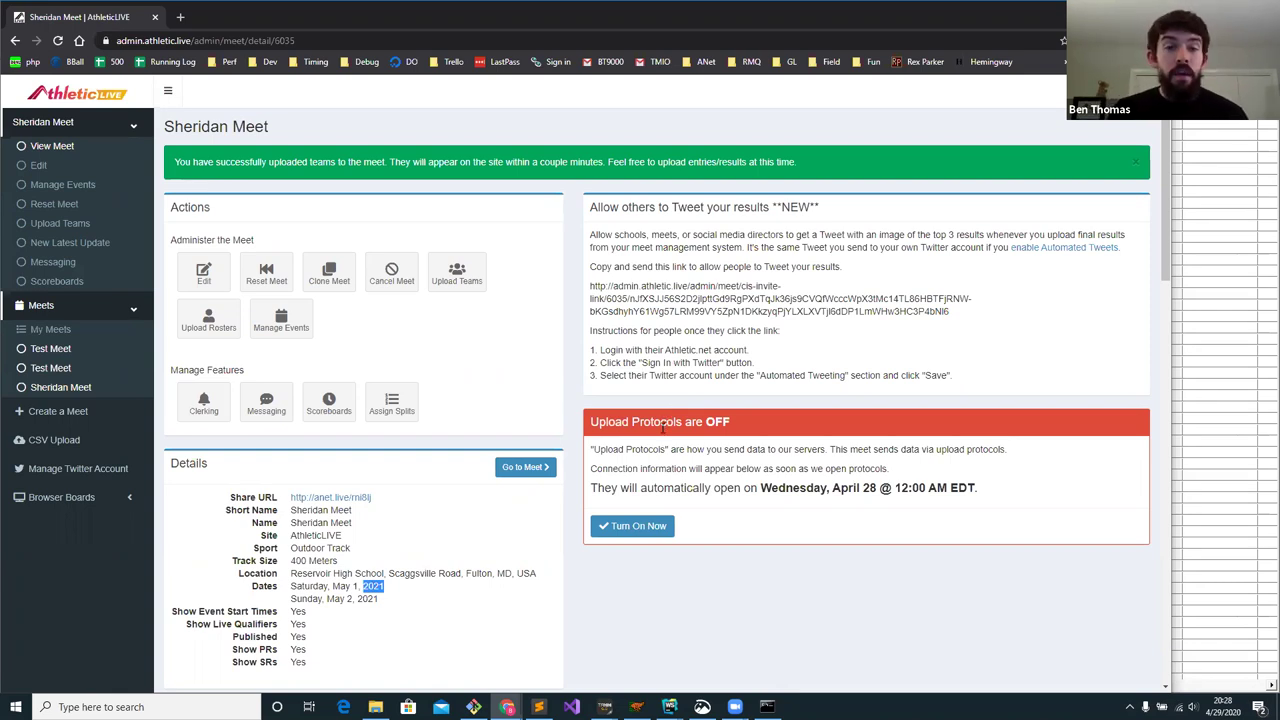
{"action": "left_click", "coordinate": [631, 528]}
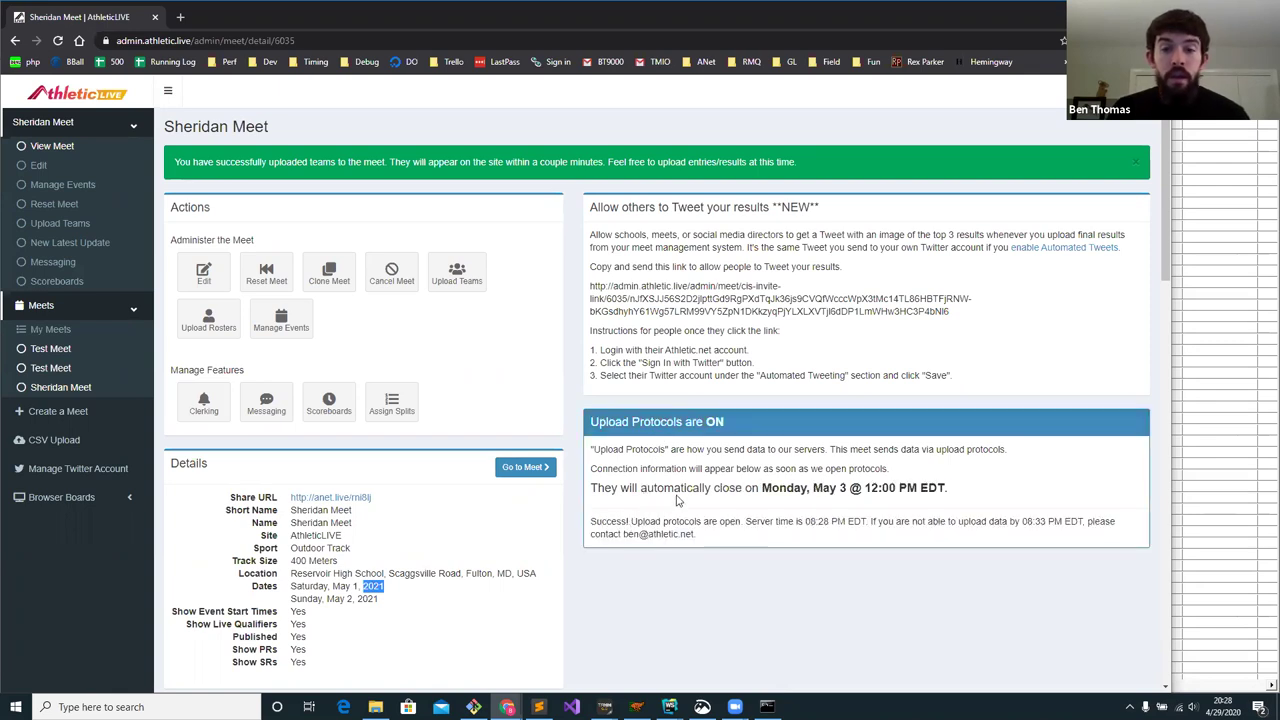
- Reload the Sheridan Meet page and scroll down to the HyTek Upload Credentials for ftp.athletic.live
{"action": "left_click", "coordinate": [57, 40]}
{"action": "scroll", "coordinate": [700, 390], "scroll_direction": "down", "scroll_amount": 1}
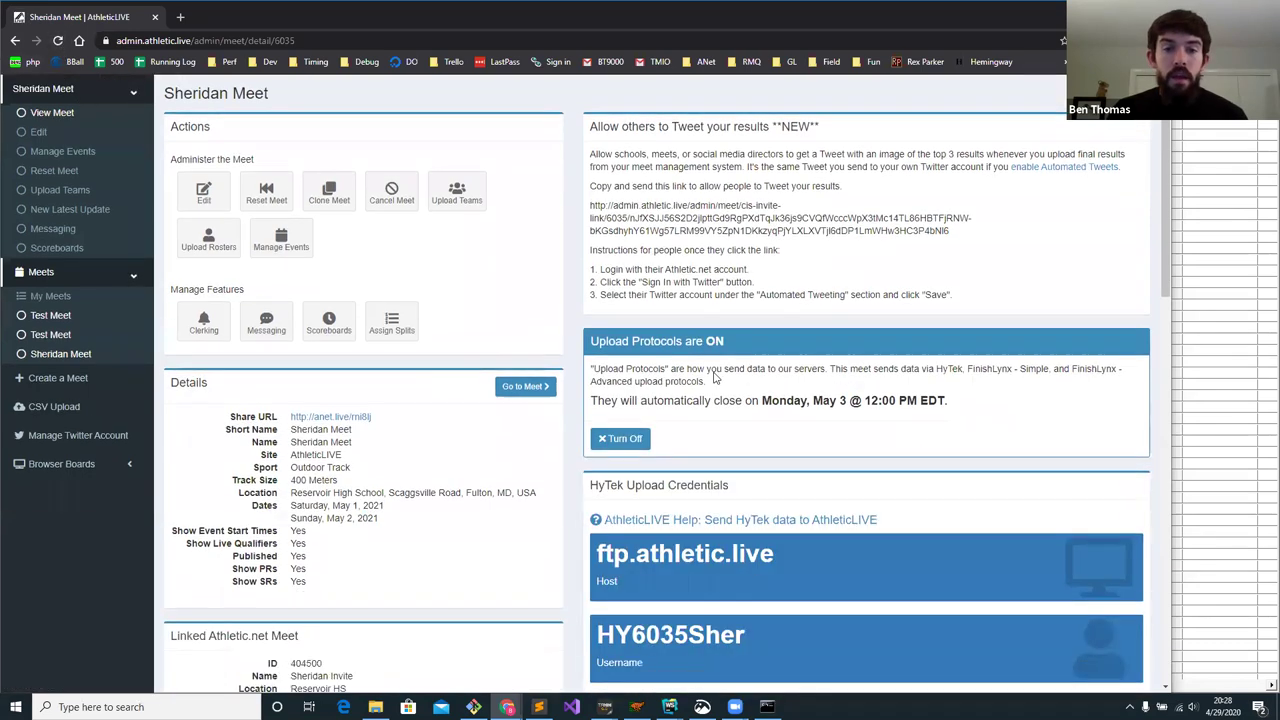
{"action": "scroll", "coordinate": [714, 378], "scroll_direction": "down", "scroll_amount": 2}
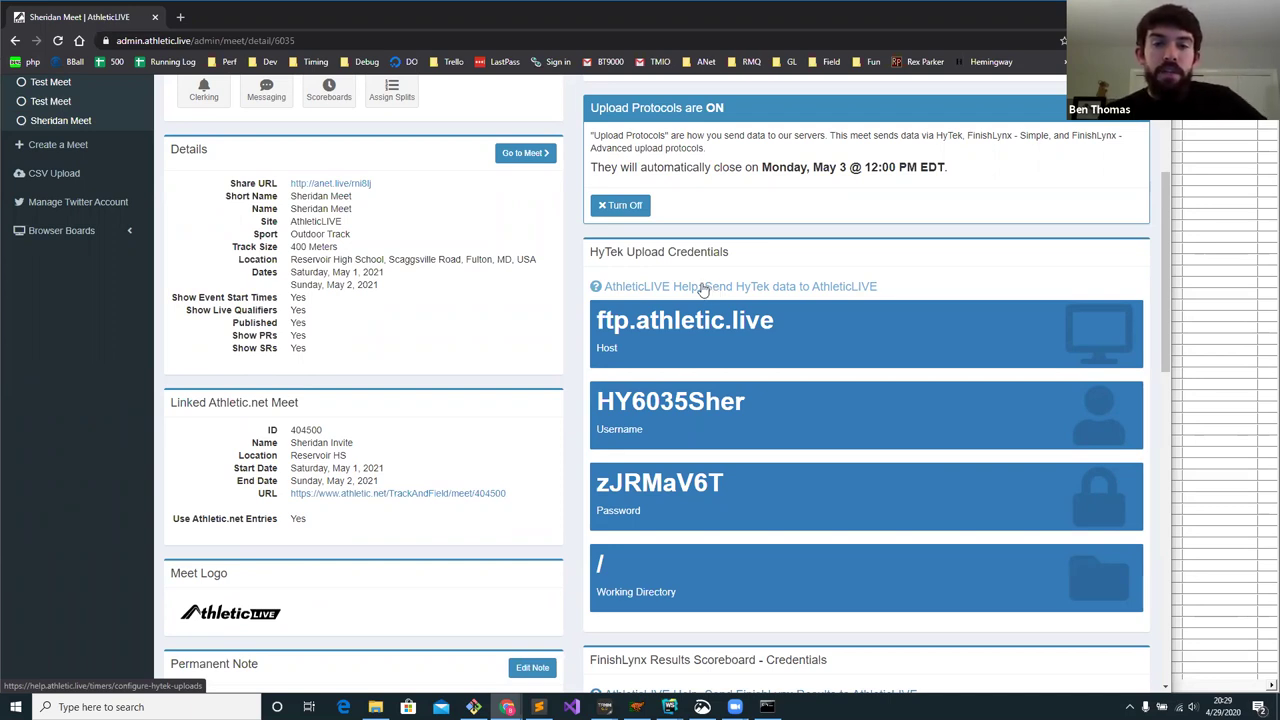
- Open the HyTek upload help article in its own window, narrowed beside the meet page
{"action": "right_click", "coordinate": [703, 290]}
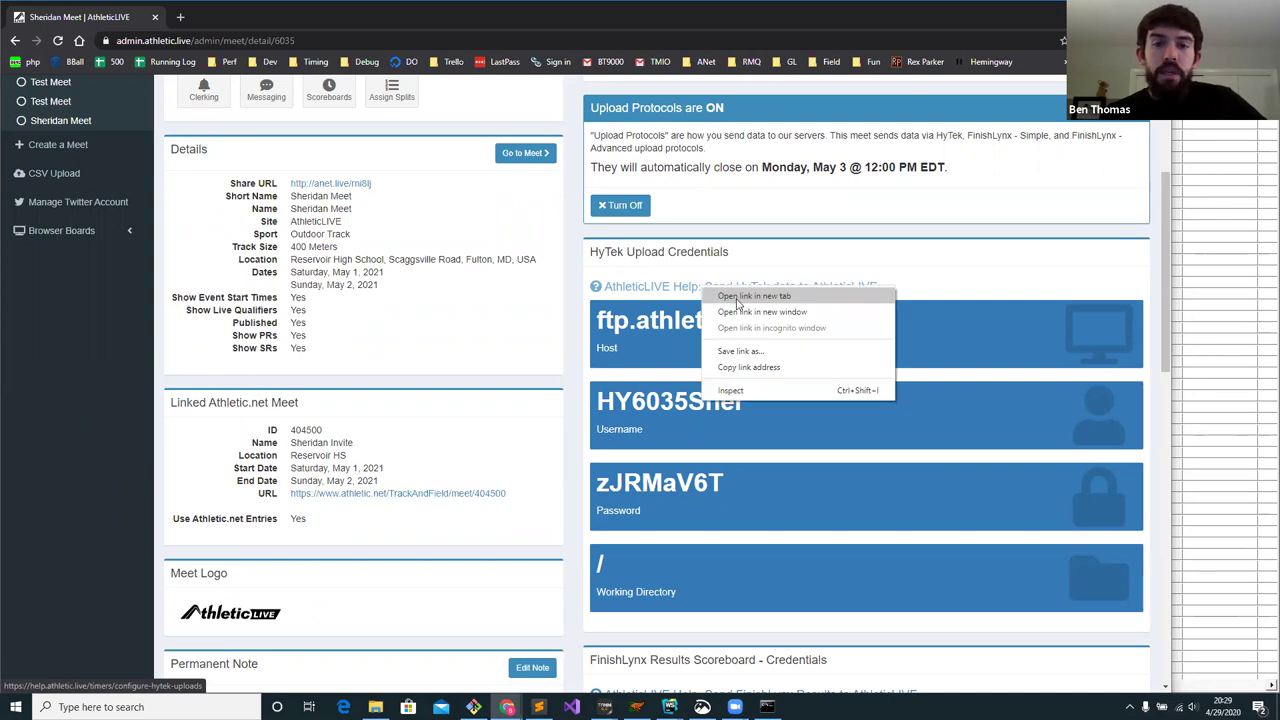
{"action": "left_click", "coordinate": [760, 312]}
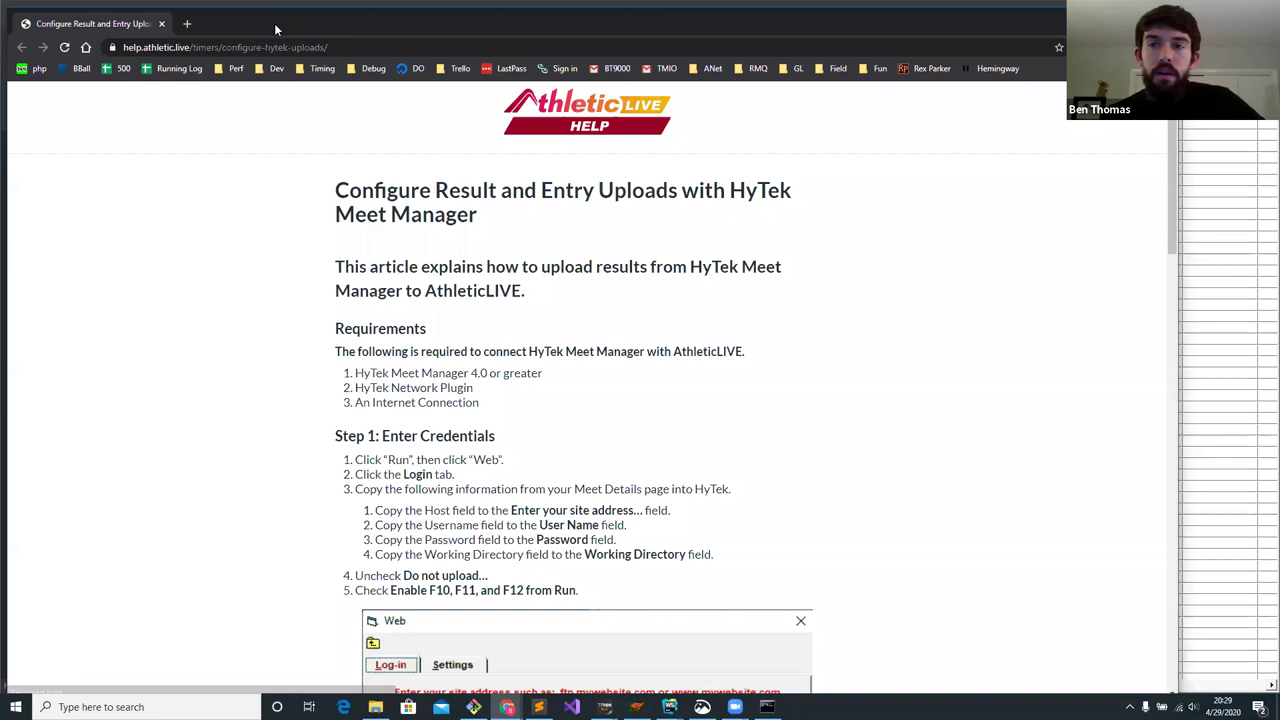
{"action": "left_click_drag", "start_coordinate": [276, 29], "coordinate": [375, 24]}
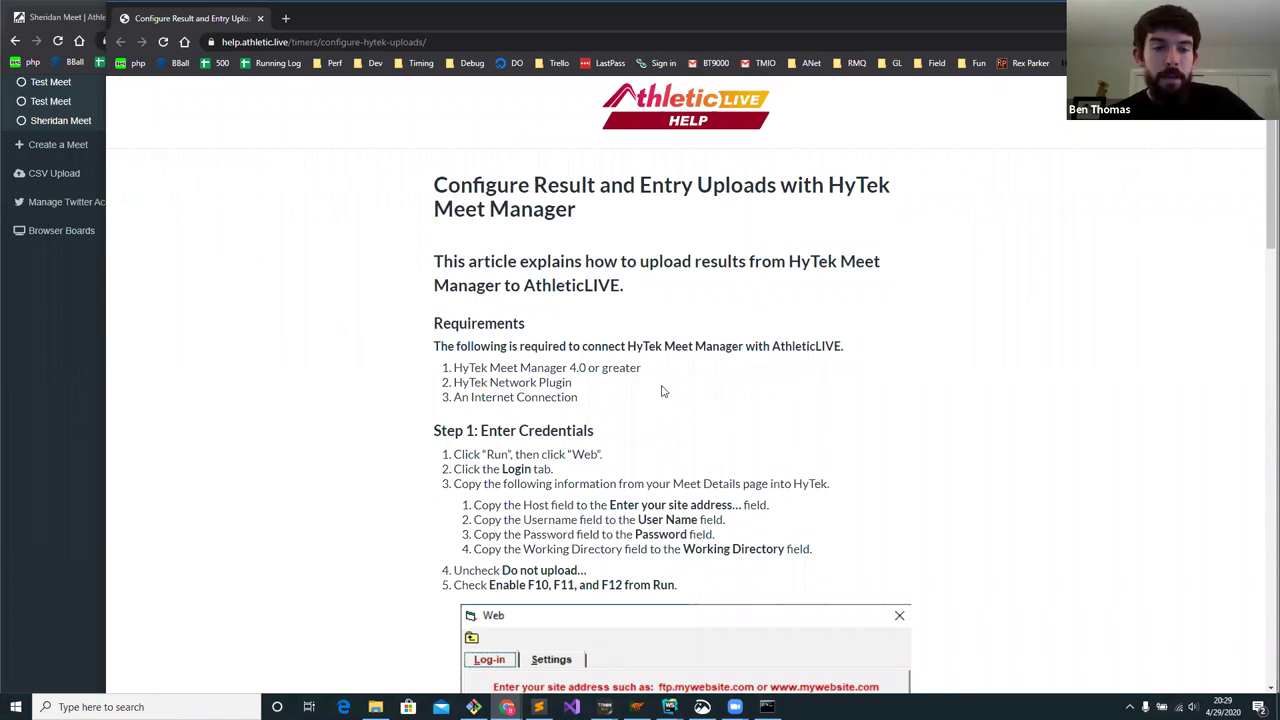
{"action": "left_click_drag", "start_coordinate": [104, 212], "coordinate": [829, 212]}
- Bring the Hy-Tek Meet Manager main window to the front
{"action": "mouse_move", "coordinate": [605, 705]}
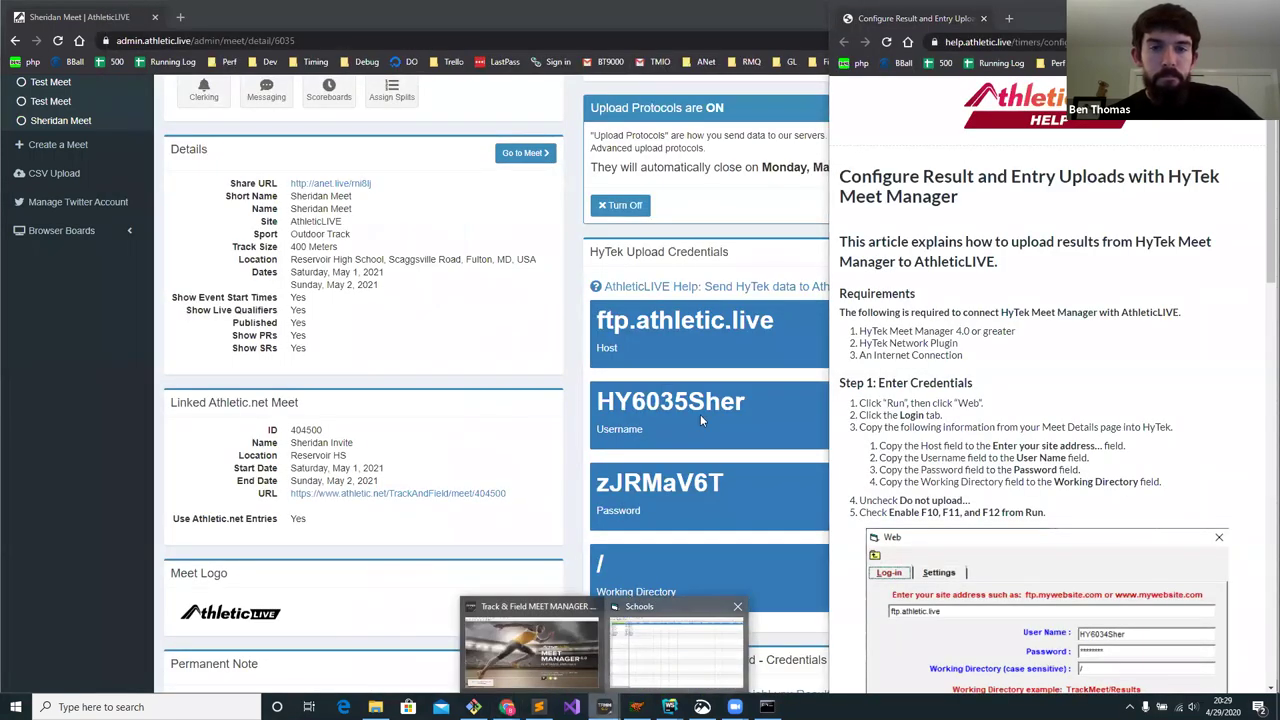
{"action": "left_click", "coordinate": [628, 672]}
{"action": "left_click", "coordinate": [612, 569]}
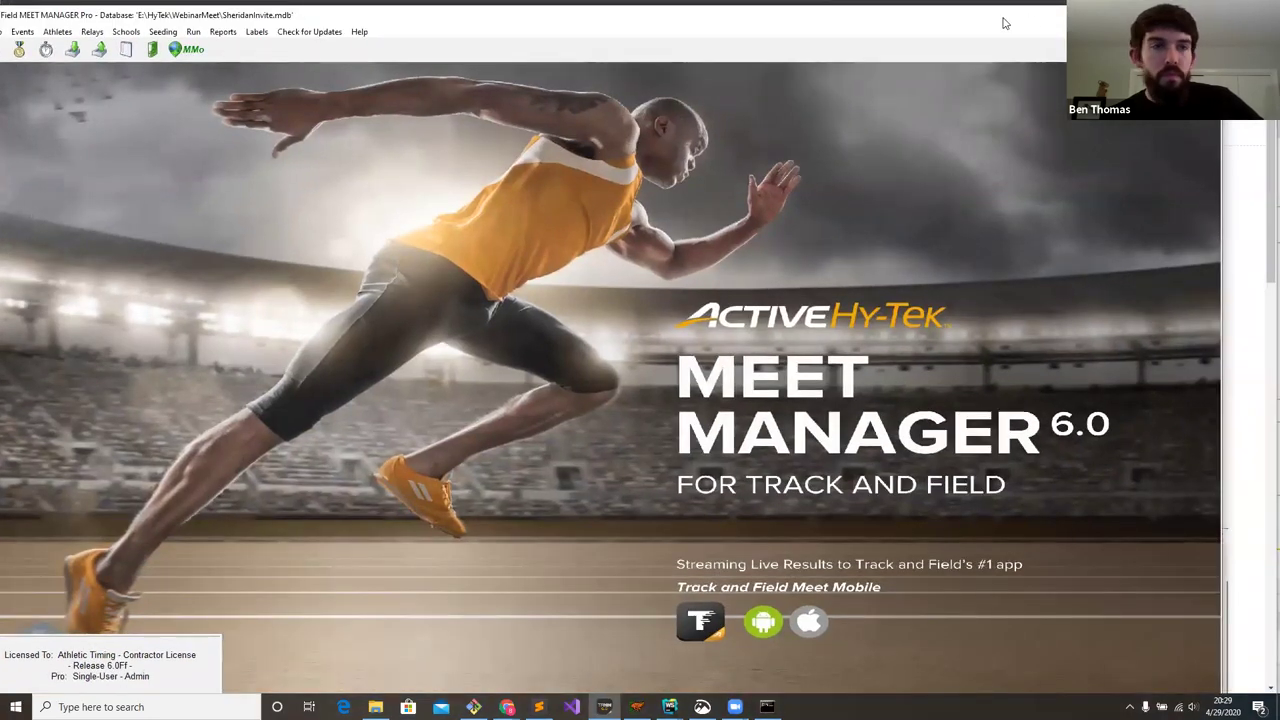
- Maximize Meet Manager and scroll the help article to its Step 1 credential instructions
{"action": "key", "text": "super+Left"}
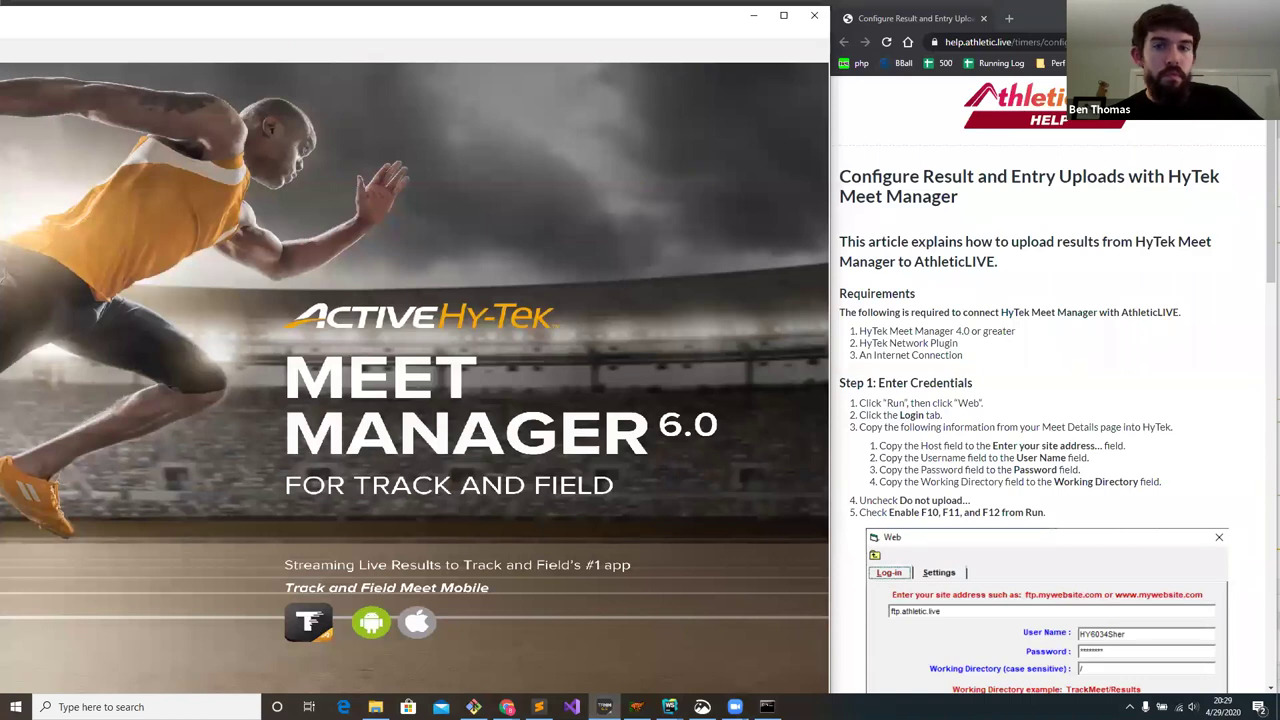
{"action": "key", "text": "super+Up"}
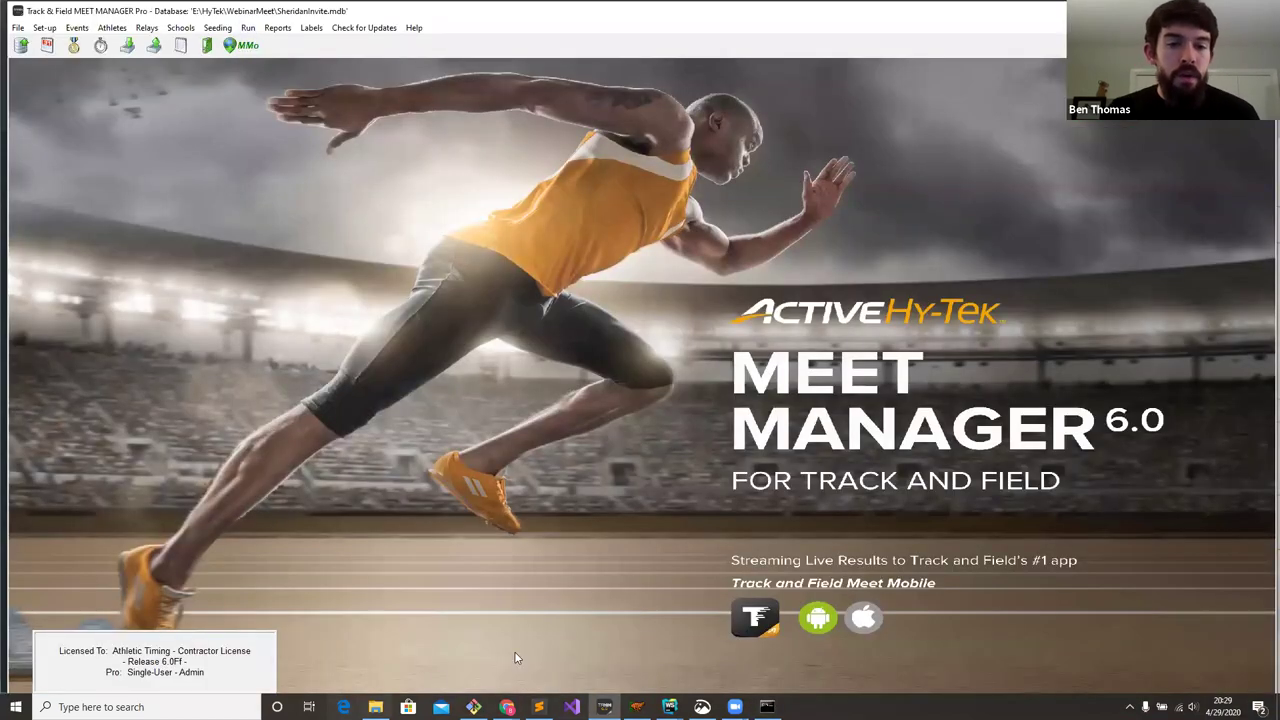
{"action": "mouse_move", "coordinate": [507, 707]}
{"action": "left_click", "coordinate": [658, 650]}
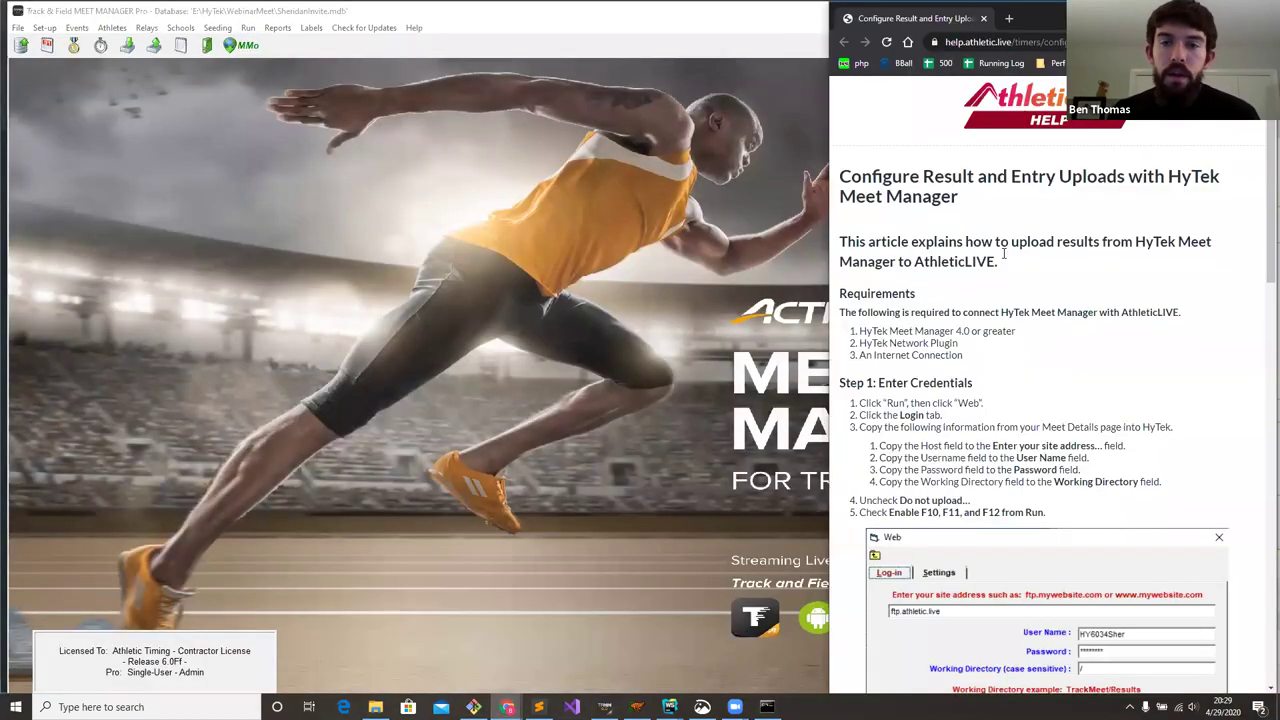
{"action": "scroll", "coordinate": [960, 253], "scroll_direction": "down", "scroll_amount": 1}
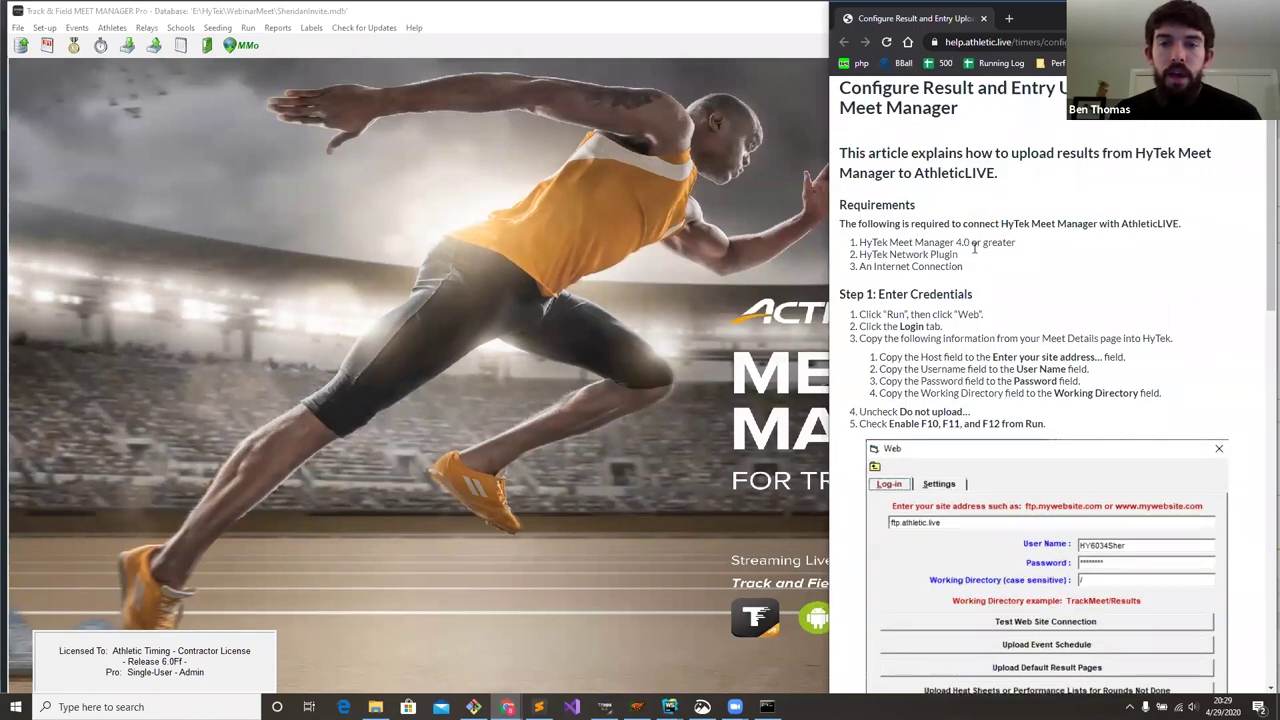
{"action": "left_click_drag", "start_coordinate": [875, 257], "coordinate": [967, 281]}
{"action": "left_click", "coordinate": [967, 281]}
{"action": "scroll", "coordinate": [967, 281], "scroll_direction": "down", "scroll_amount": 2}
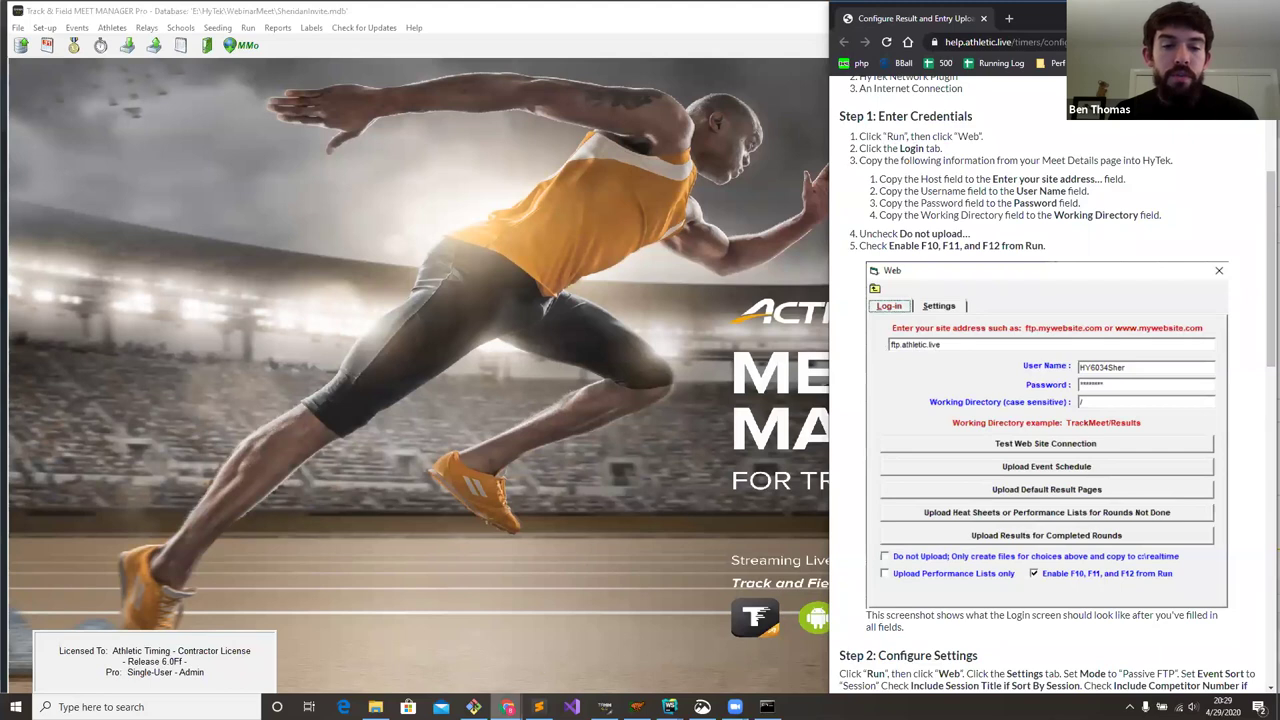
- Return to the AthleticLIVE meet page and select the ftp.athletic.live host text
{"action": "mouse_move", "coordinate": [507, 707]}
{"action": "left_click", "coordinate": [392, 640]}
{"action": "left_click_drag", "start_coordinate": [596, 320], "coordinate": [798, 330]}
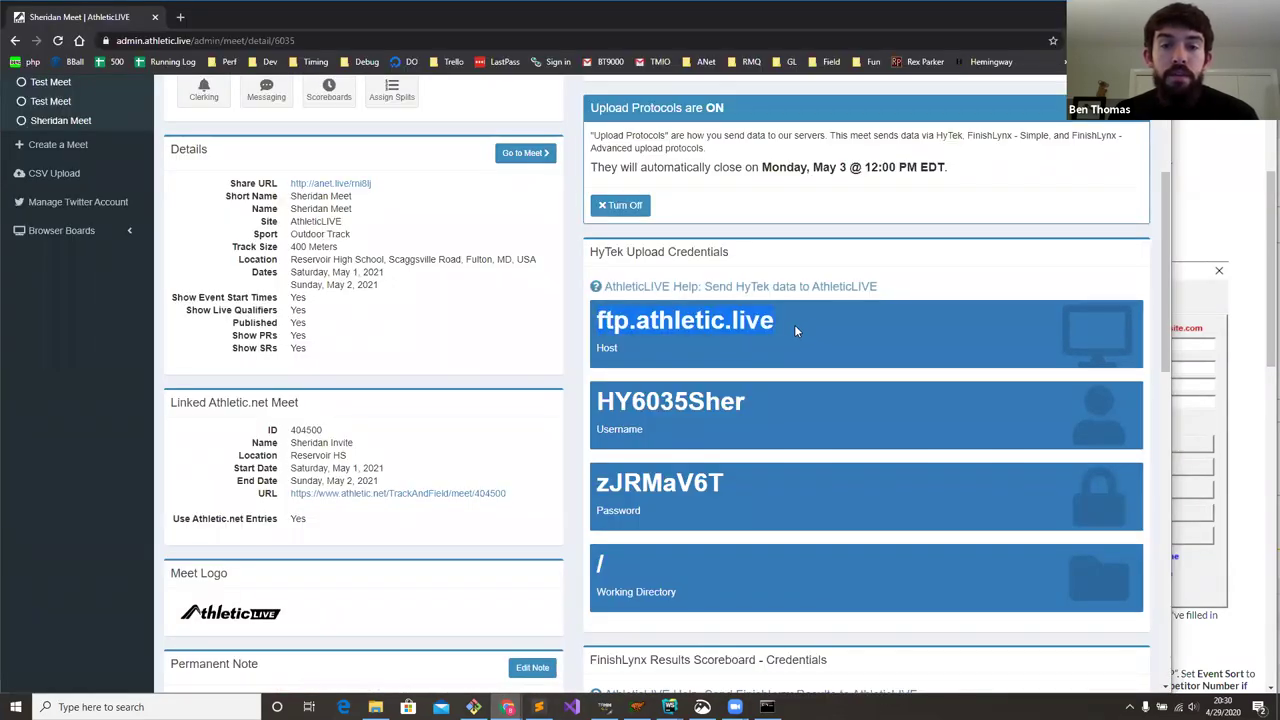
- In Run the Meet's Web log-in, correct the User Name's last digit to 5
{"action": "double_click", "coordinate": [667, 400]}
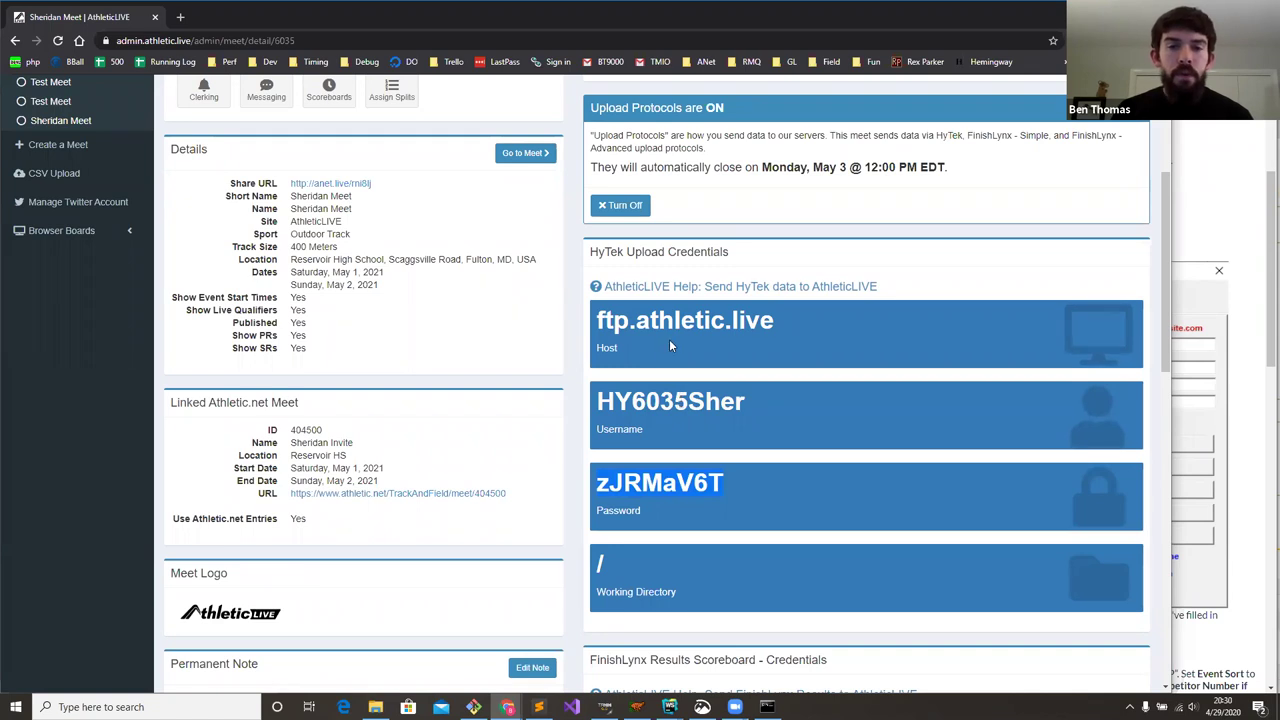
{"action": "double_click", "coordinate": [664, 401]}
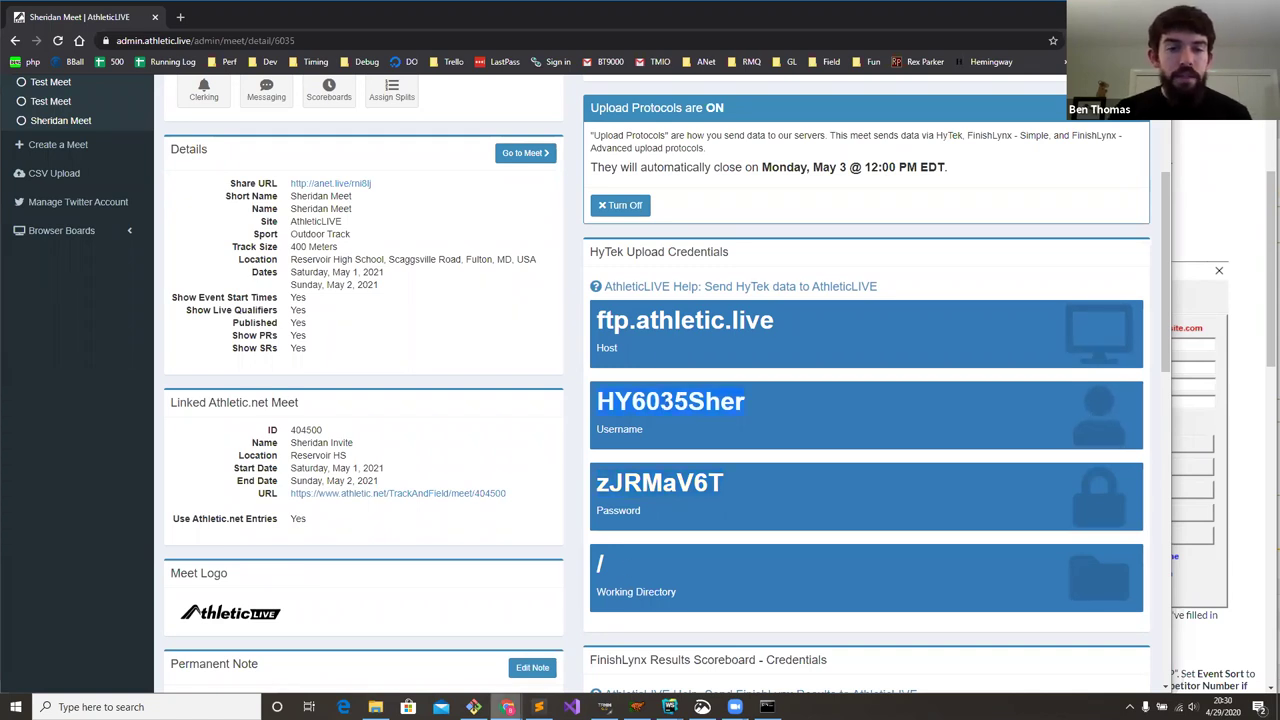
{"action": "left_click", "coordinate": [604, 707]}
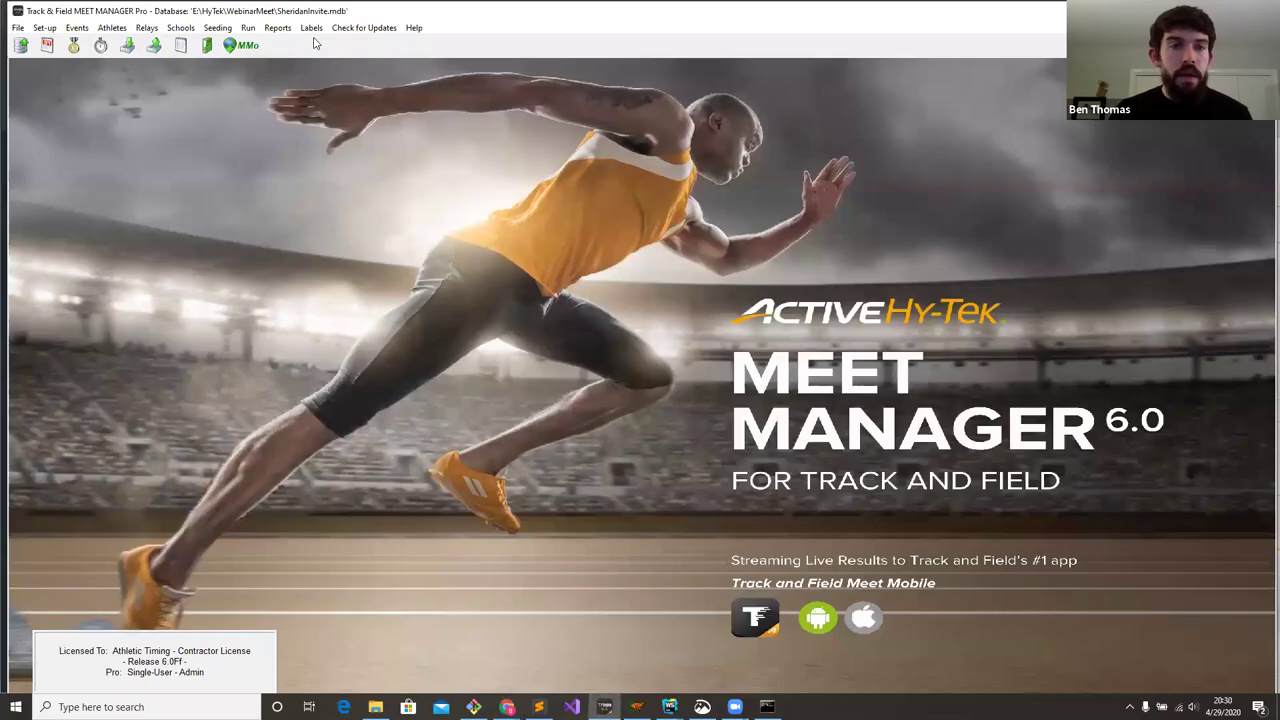
{"action": "left_click", "coordinate": [247, 28]}
{"action": "left_click", "coordinate": [188, 28]}
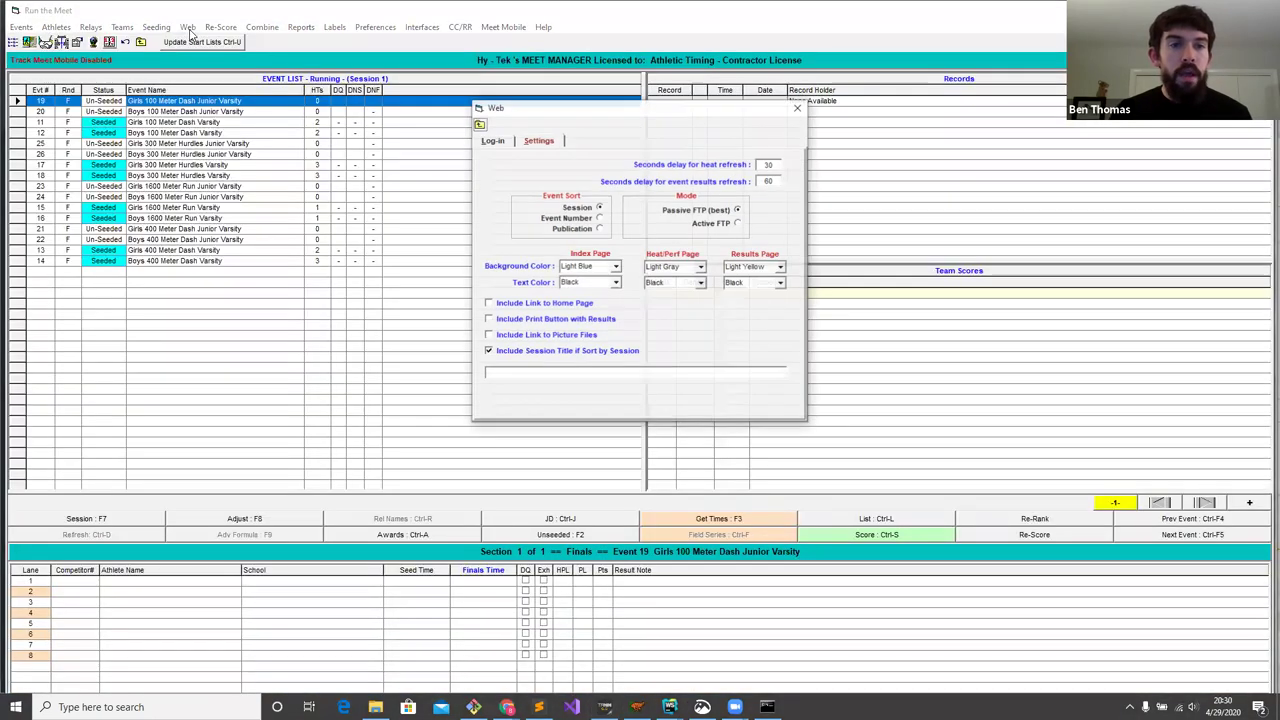
{"action": "left_click", "coordinate": [497, 141]}
{"action": "left_click", "coordinate": [697, 197]}
{"action": "key", "text": "BackSpace"}
{"action": "type", "text": "5"}
- Re-enter the password from the AthleticLIVE meet page and test the site connection successfully
{"action": "double_click", "coordinate": [697, 217]}
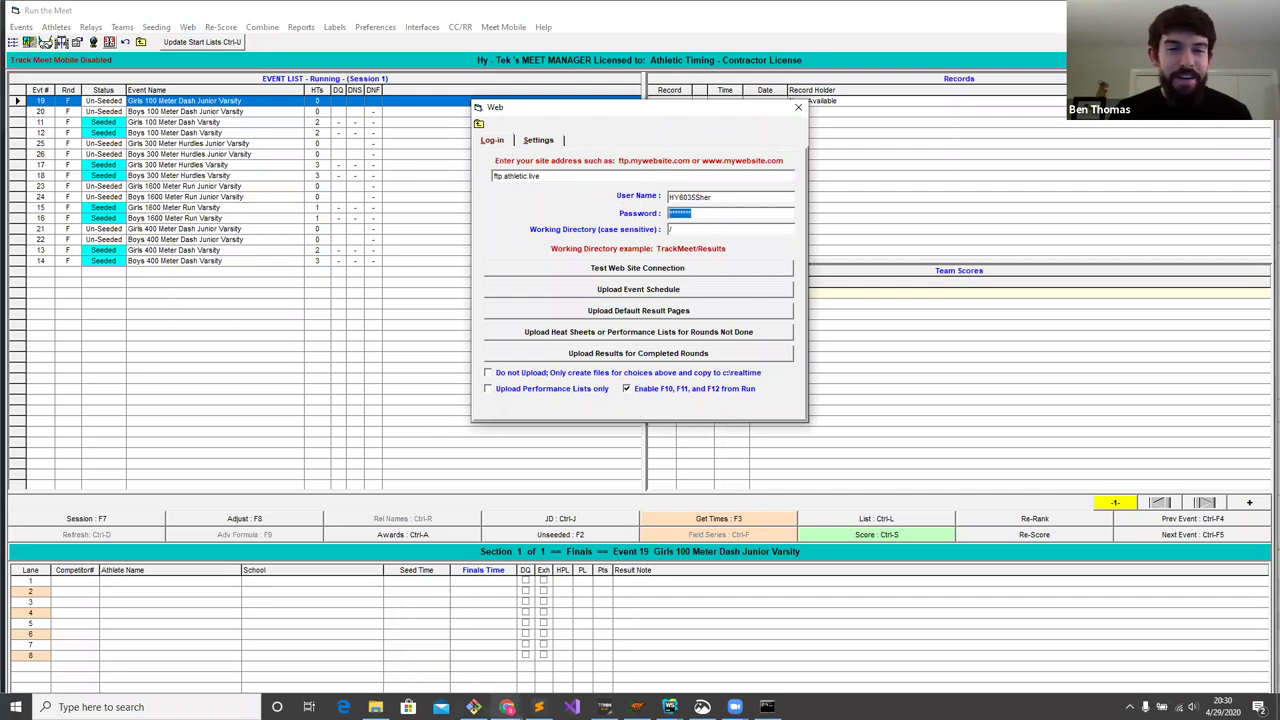
{"action": "mouse_move", "coordinate": [507, 707]}
{"action": "left_click", "coordinate": [388, 650]}
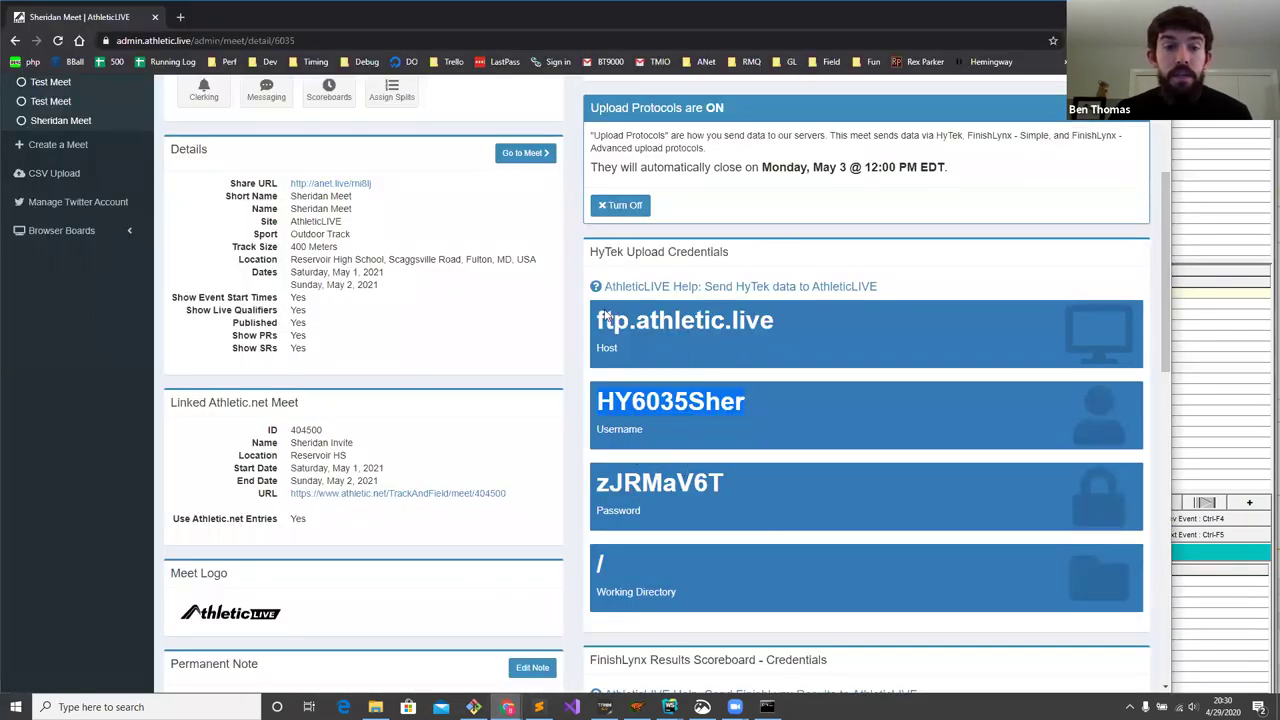
{"action": "key", "text": "alt+Tab"}
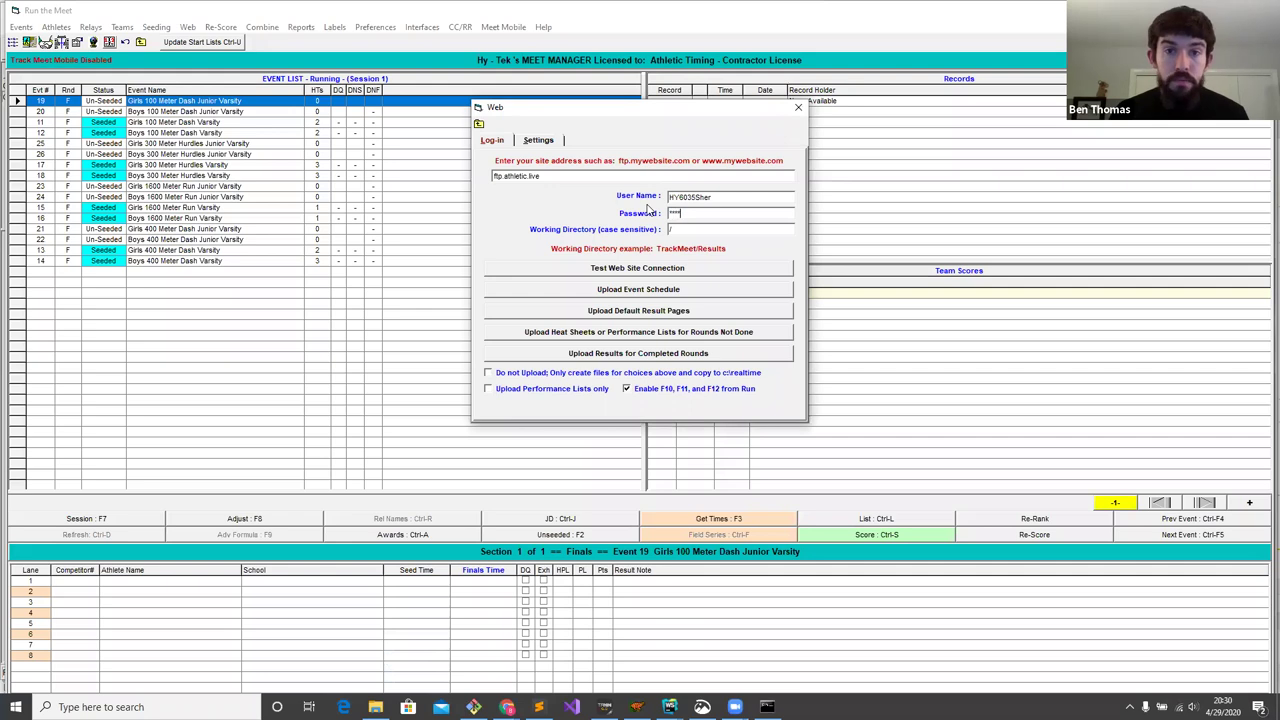
{"action": "mouse_move", "coordinate": [507, 707]}
{"action": "left_click", "coordinate": [388, 650]}
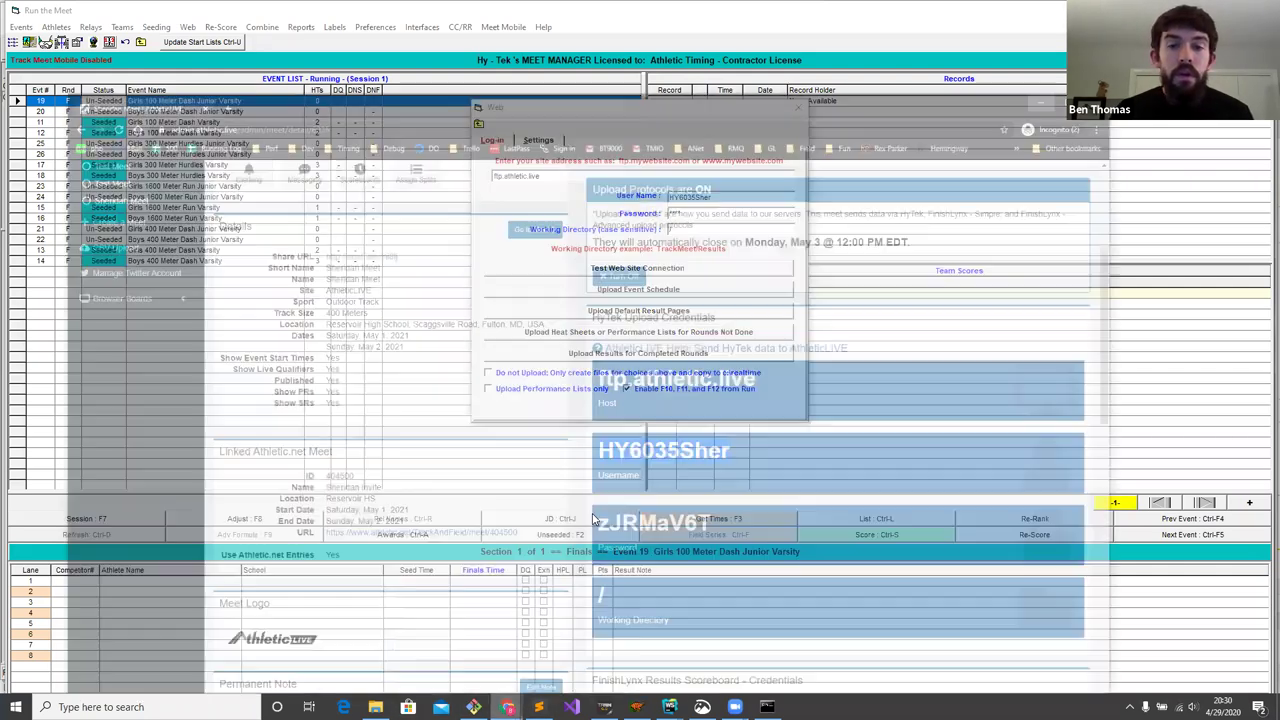
{"action": "key", "text": "alt+Tab"}
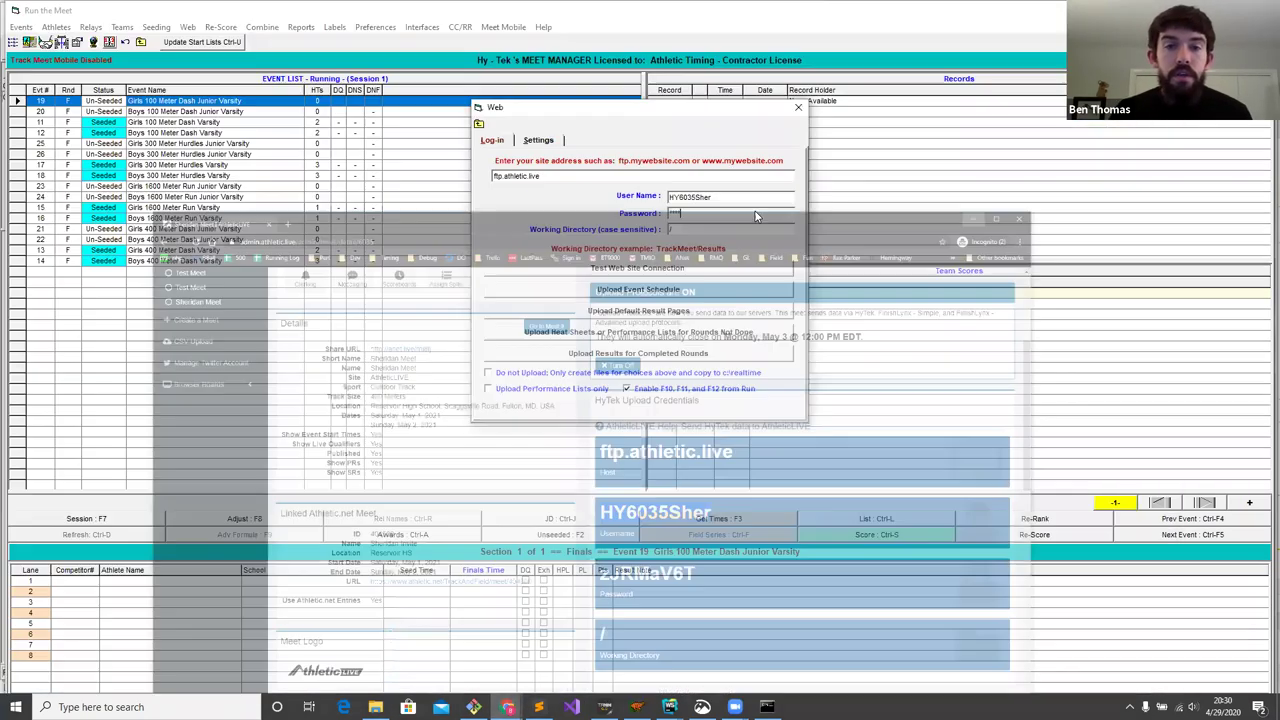
{"action": "type", "text": "**"}
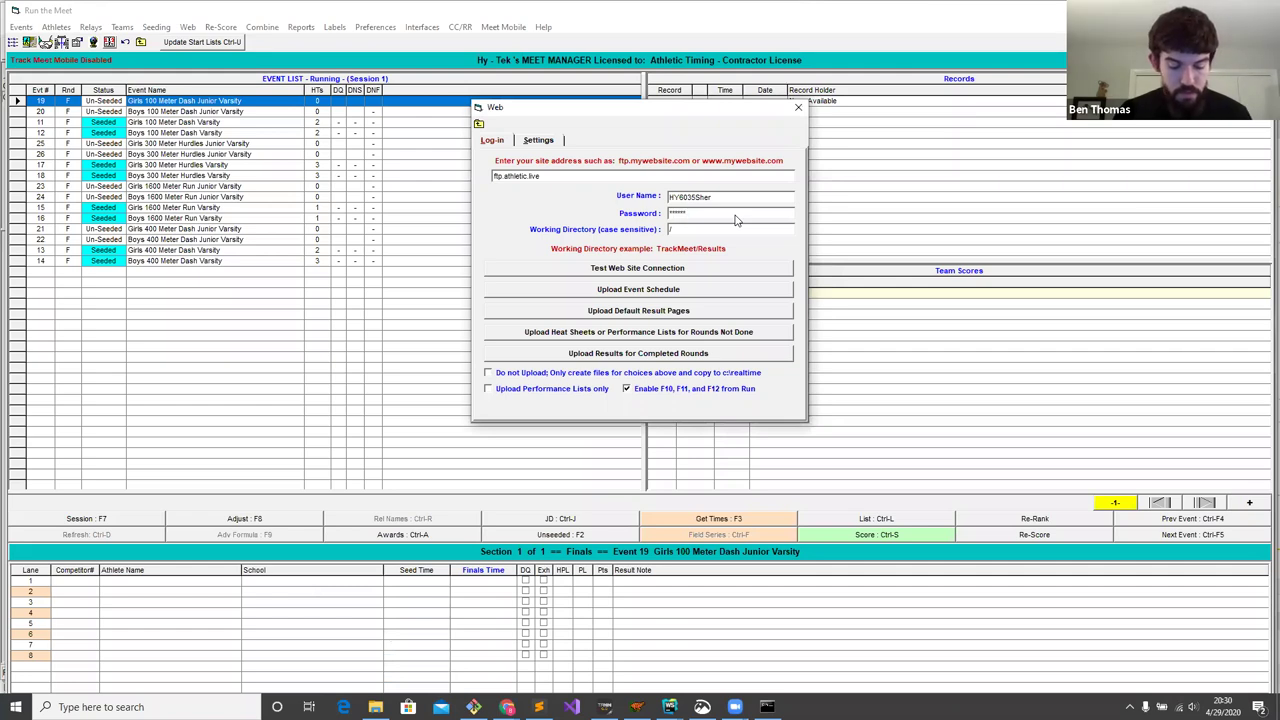
{"action": "left_click", "coordinate": [700, 268]}
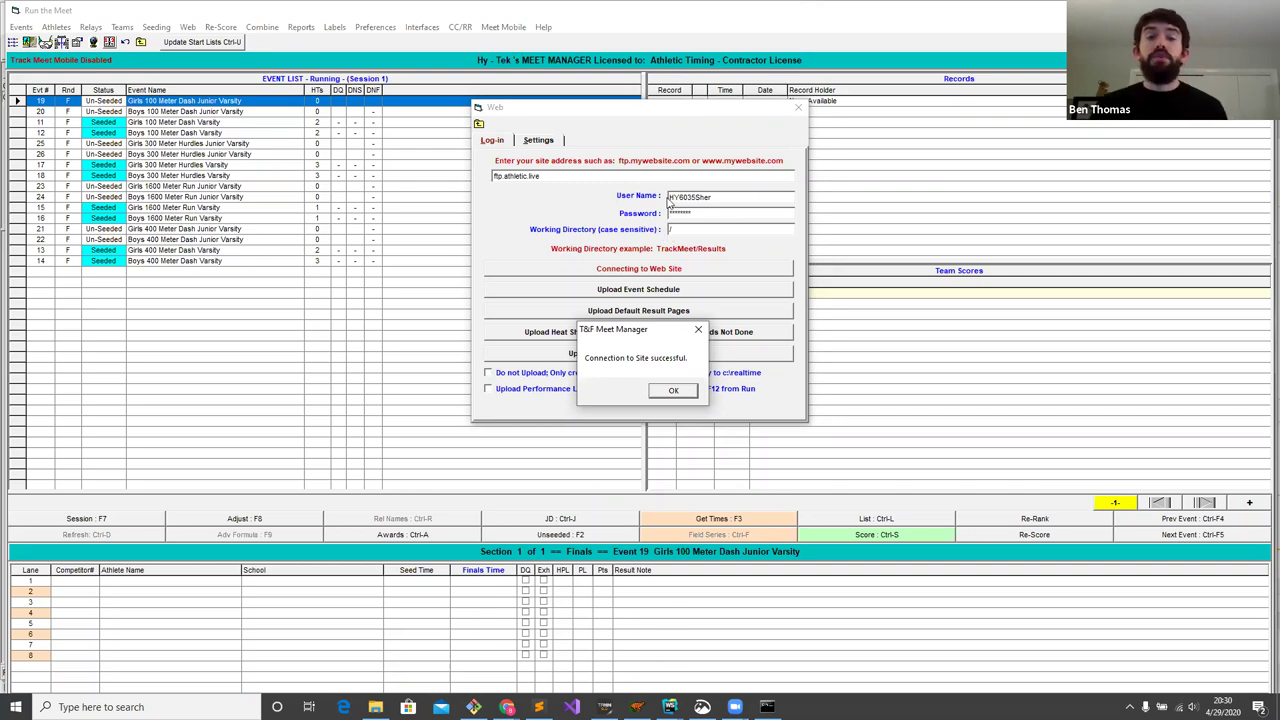
{"action": "left_click", "coordinate": [679, 393]}
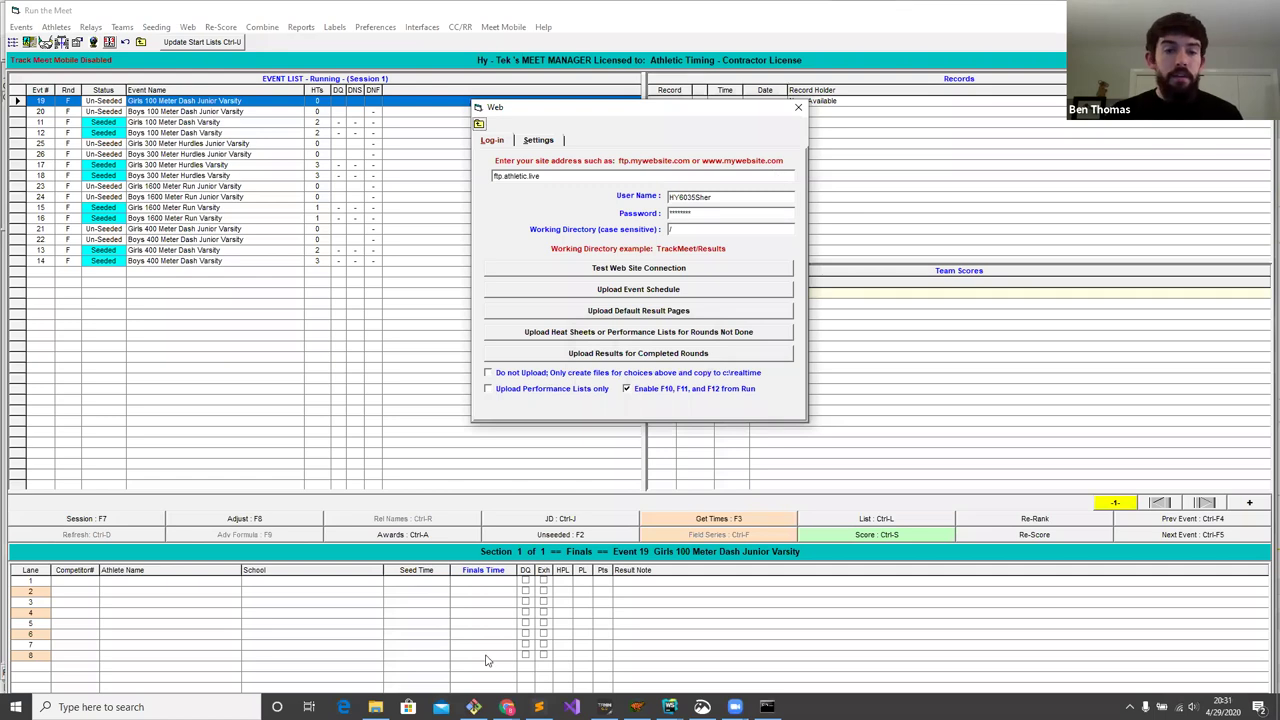
- Compare the Web Settings tab with the guide's Step 2 (Session sort, Passive FTP), then close the window
{"action": "mouse_move", "coordinate": [507, 707]}
{"action": "left_click", "coordinate": [655, 650]}
{"action": "scroll", "coordinate": [1036, 310], "scroll_direction": "down", "scroll_amount": 8}
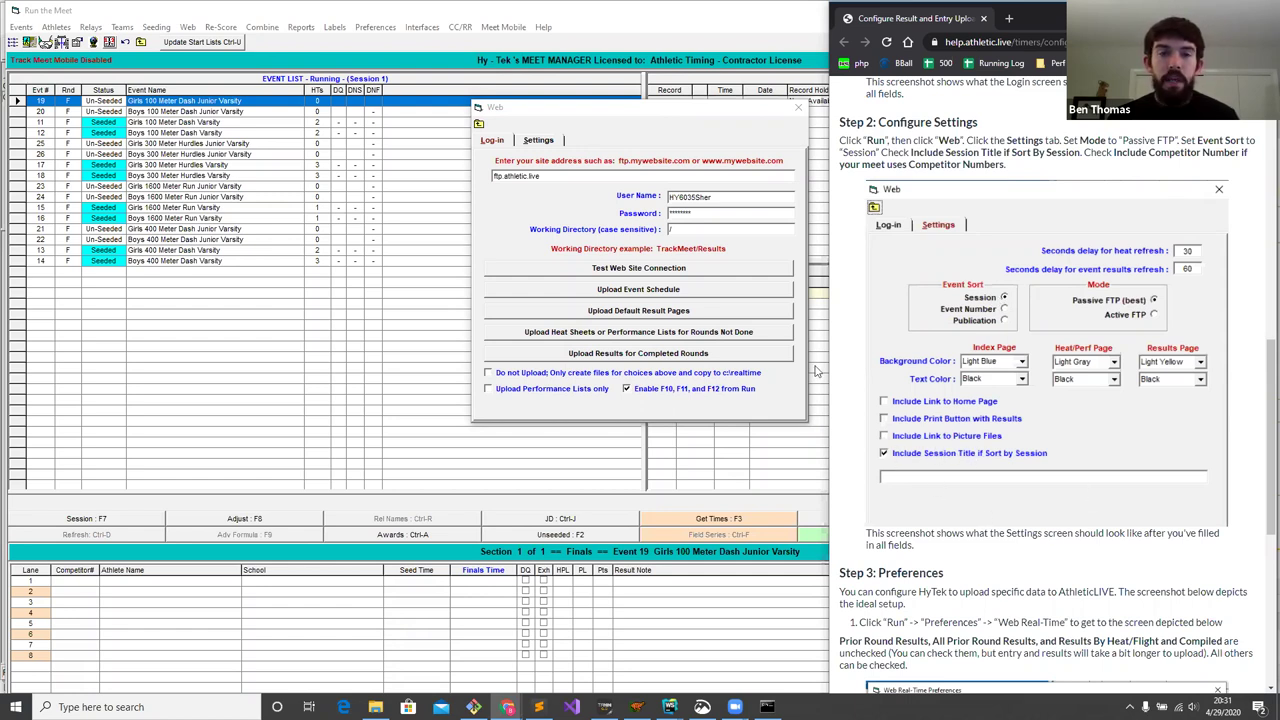
{"action": "left_click", "coordinate": [543, 144]}
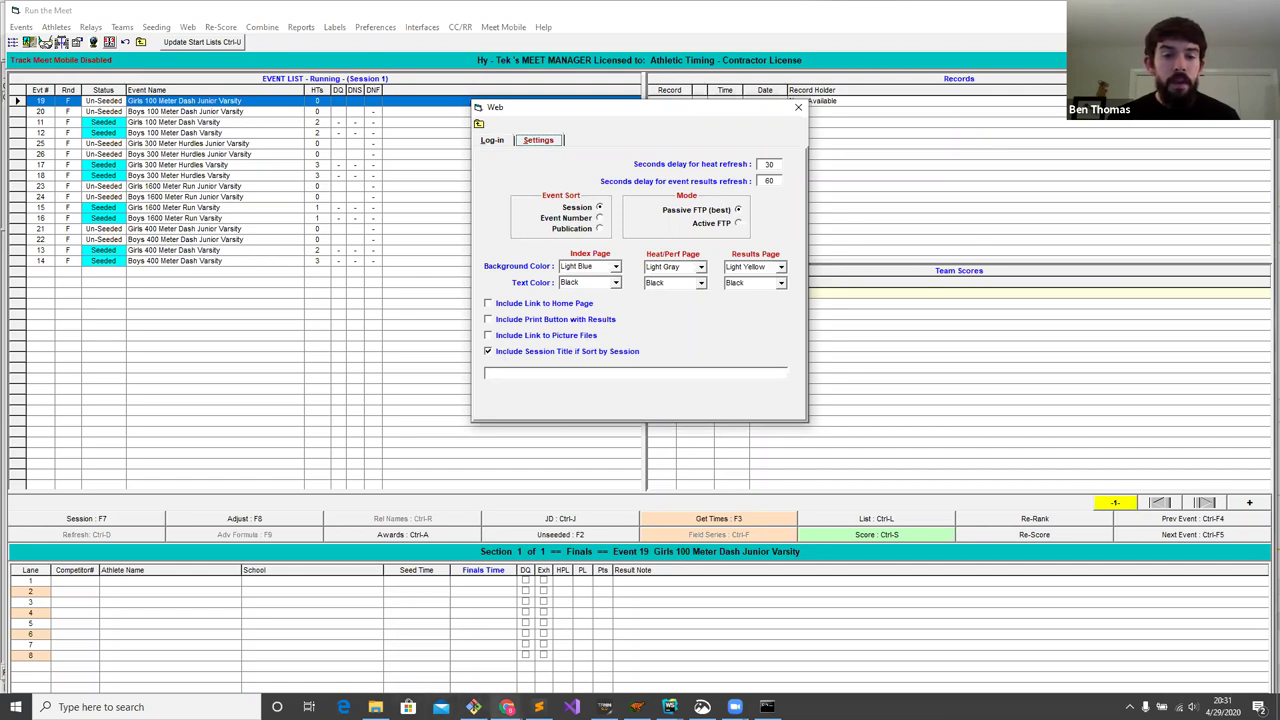
{"action": "left_click", "coordinate": [507, 707]}
{"action": "left_click", "coordinate": [656, 645]}
{"action": "scroll", "coordinate": [963, 180], "scroll_direction": "down", "scroll_amount": 5}
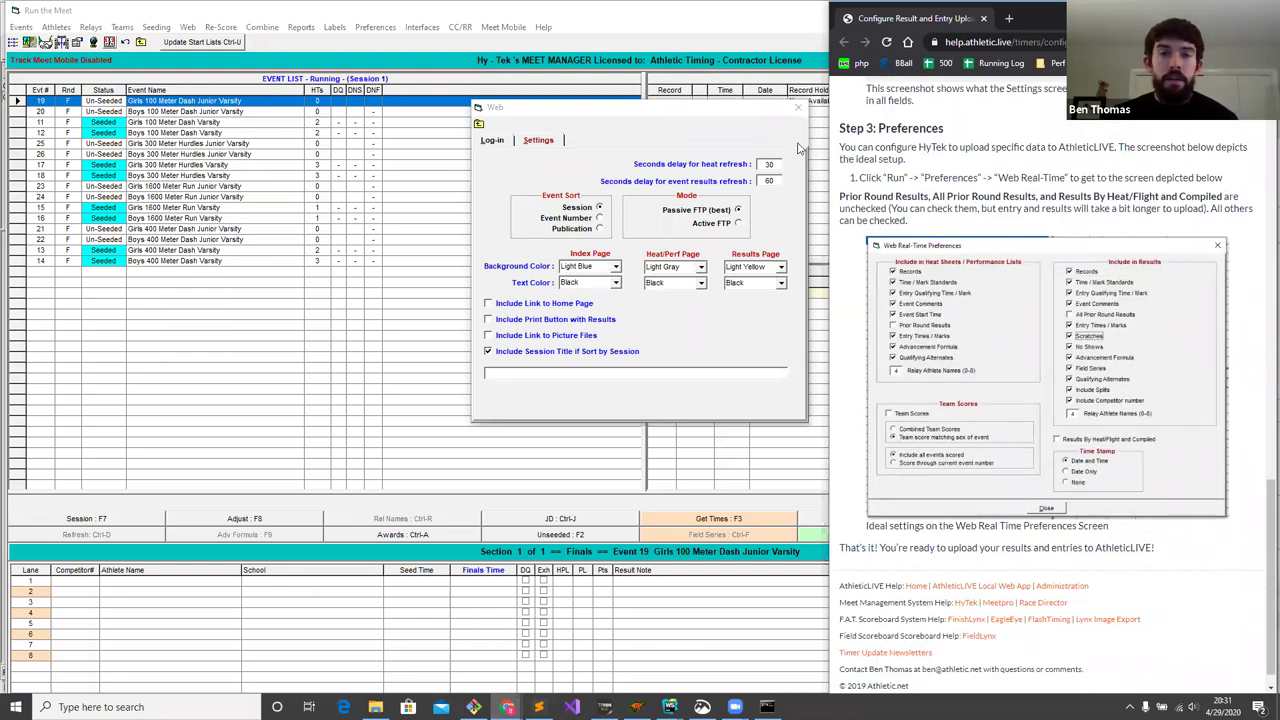
{"action": "left_click", "coordinate": [797, 107]}
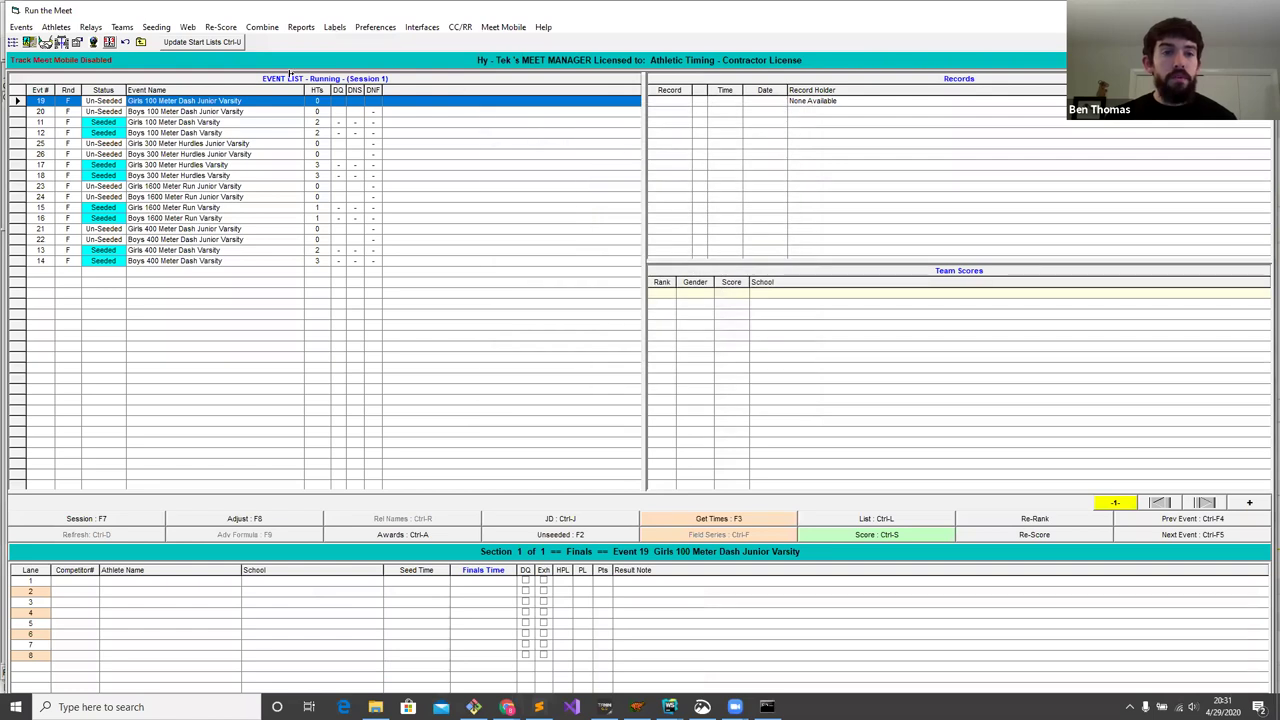
- In Web Real-Time preferences, add Time / Mark Standards and heat-sheet Event Comments; drop All Prior Round Results
{"action": "left_click", "coordinate": [376, 27]}
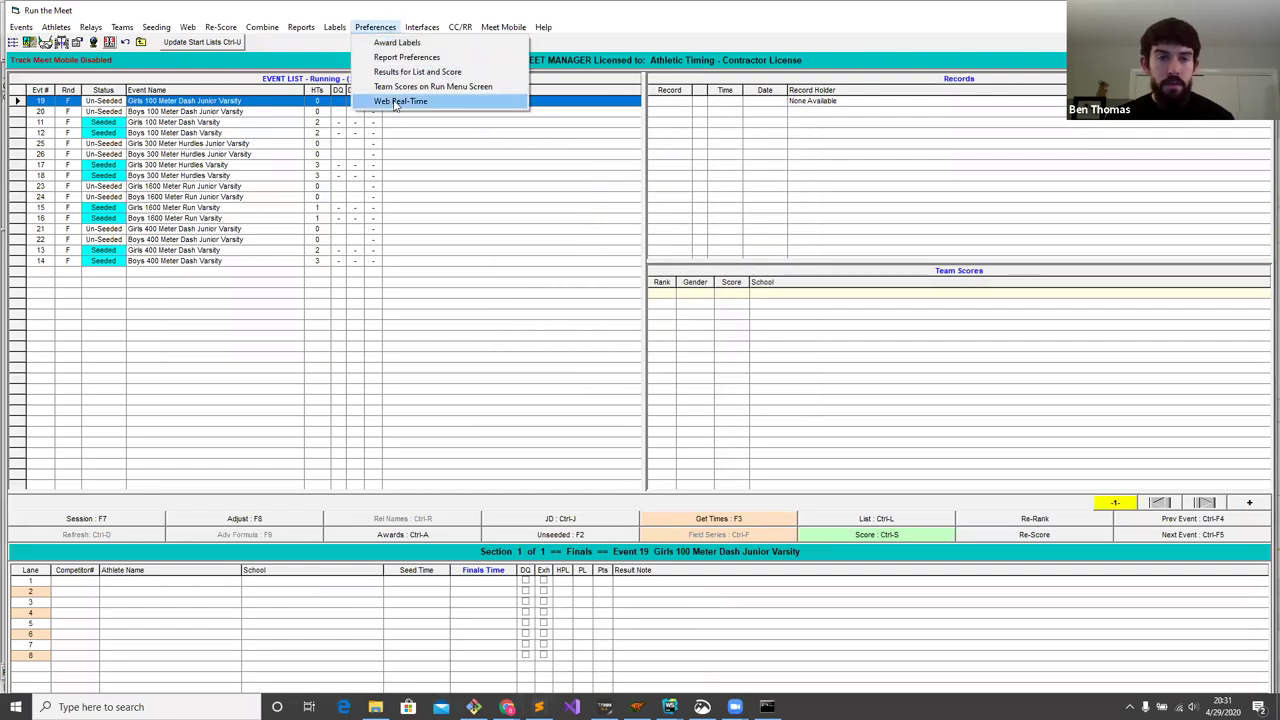
{"action": "left_click", "coordinate": [398, 102]}
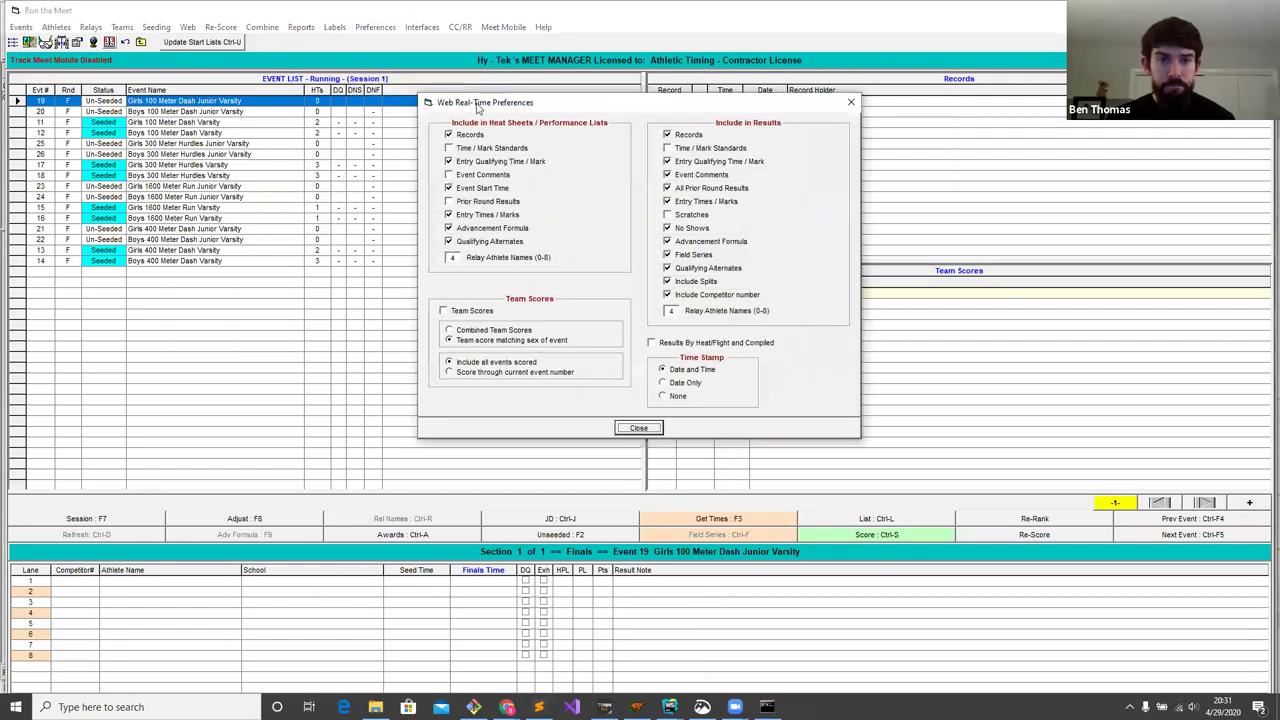
{"action": "left_click", "coordinate": [478, 165]}
{"action": "left_click", "coordinate": [686, 163]}
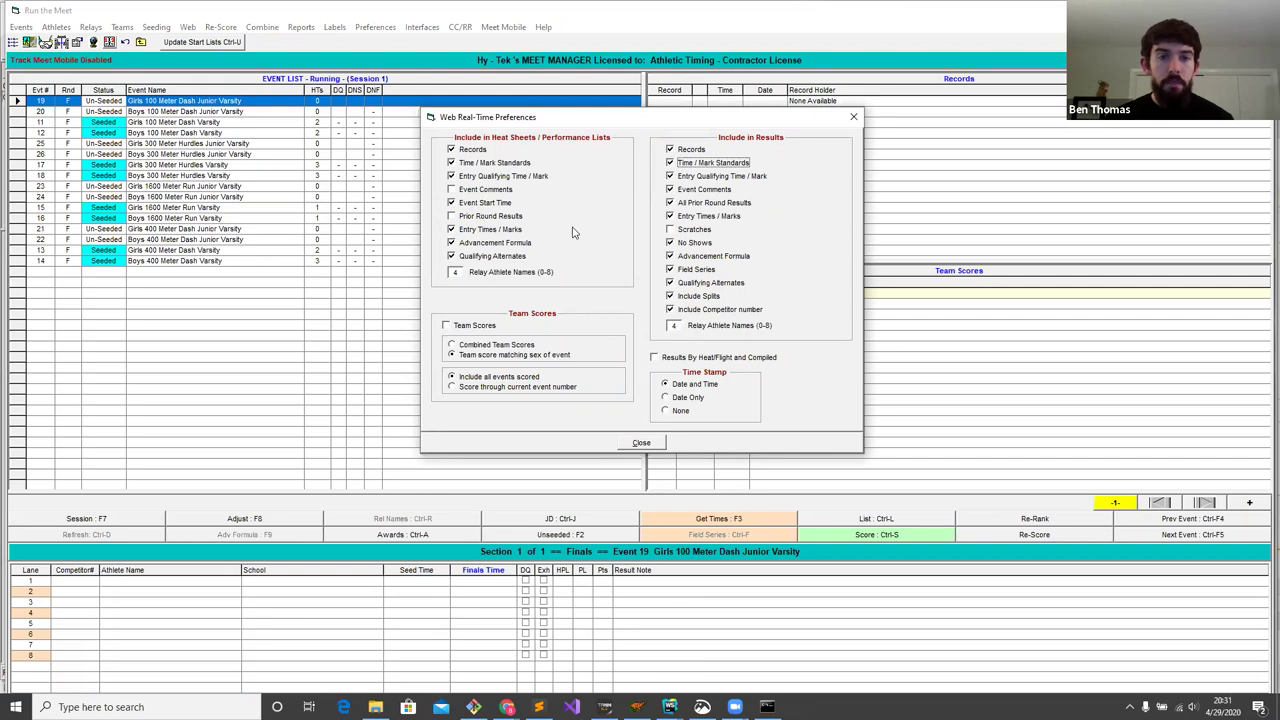
{"action": "left_click", "coordinate": [698, 205]}
{"action": "left_click", "coordinate": [478, 192]}
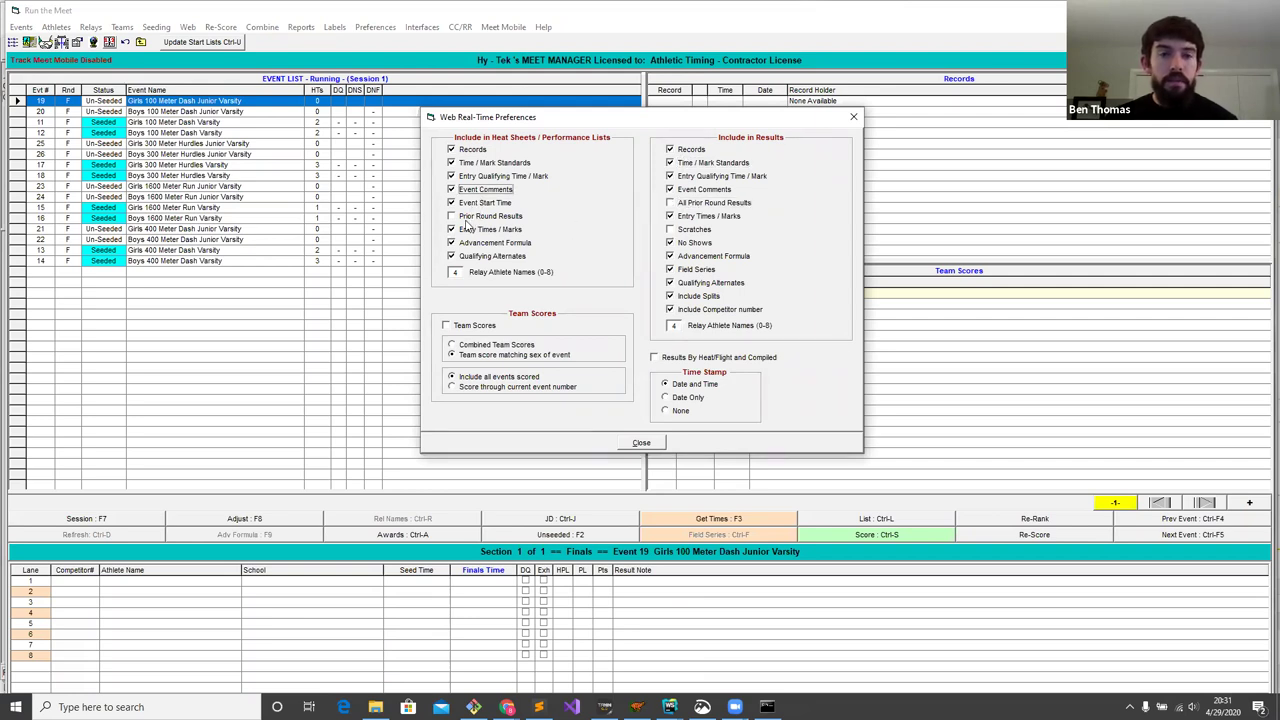
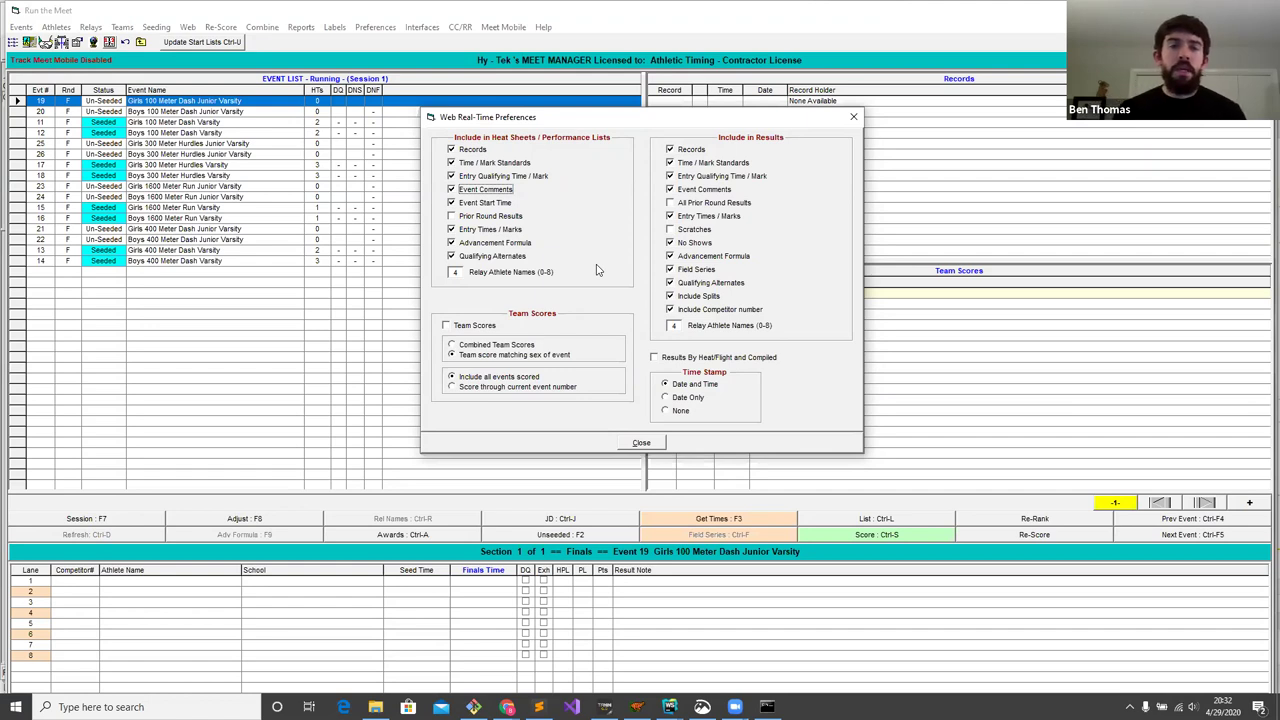
- Close Web Real-Time Preferences and check the web upload log-in options
{"action": "left_click", "coordinate": [854, 118]}
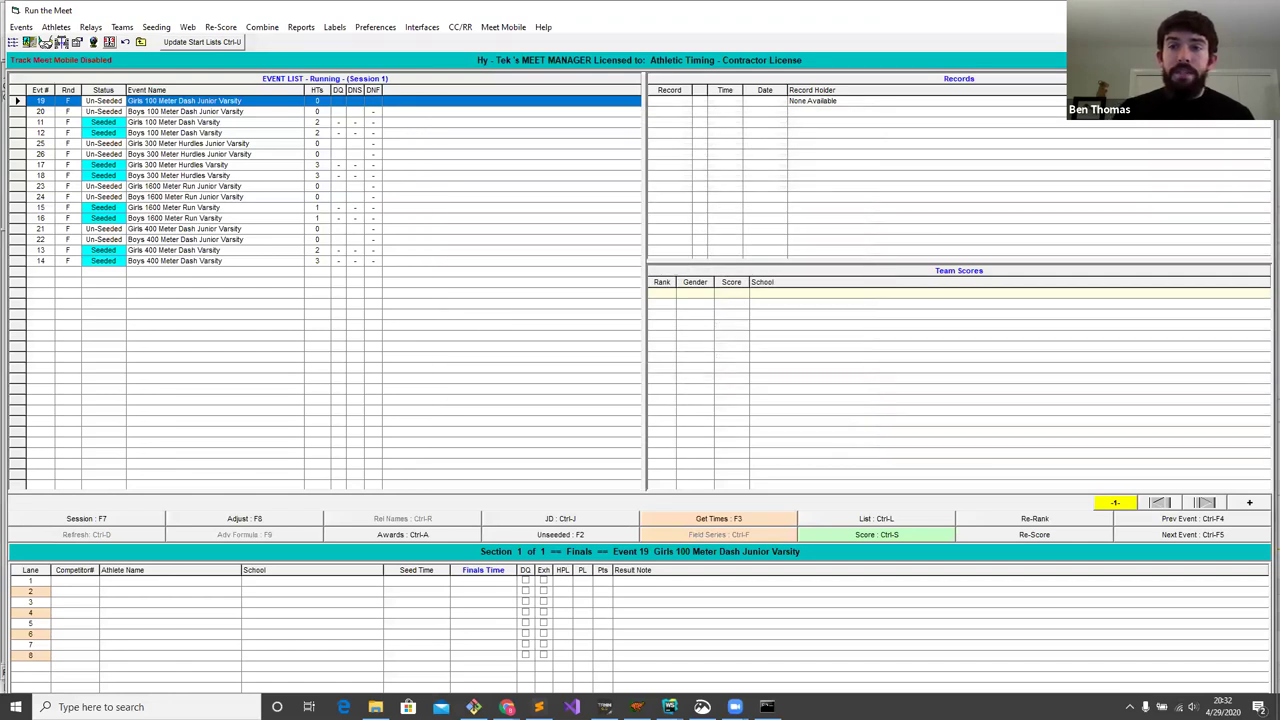
{"action": "left_click", "coordinate": [188, 27]}
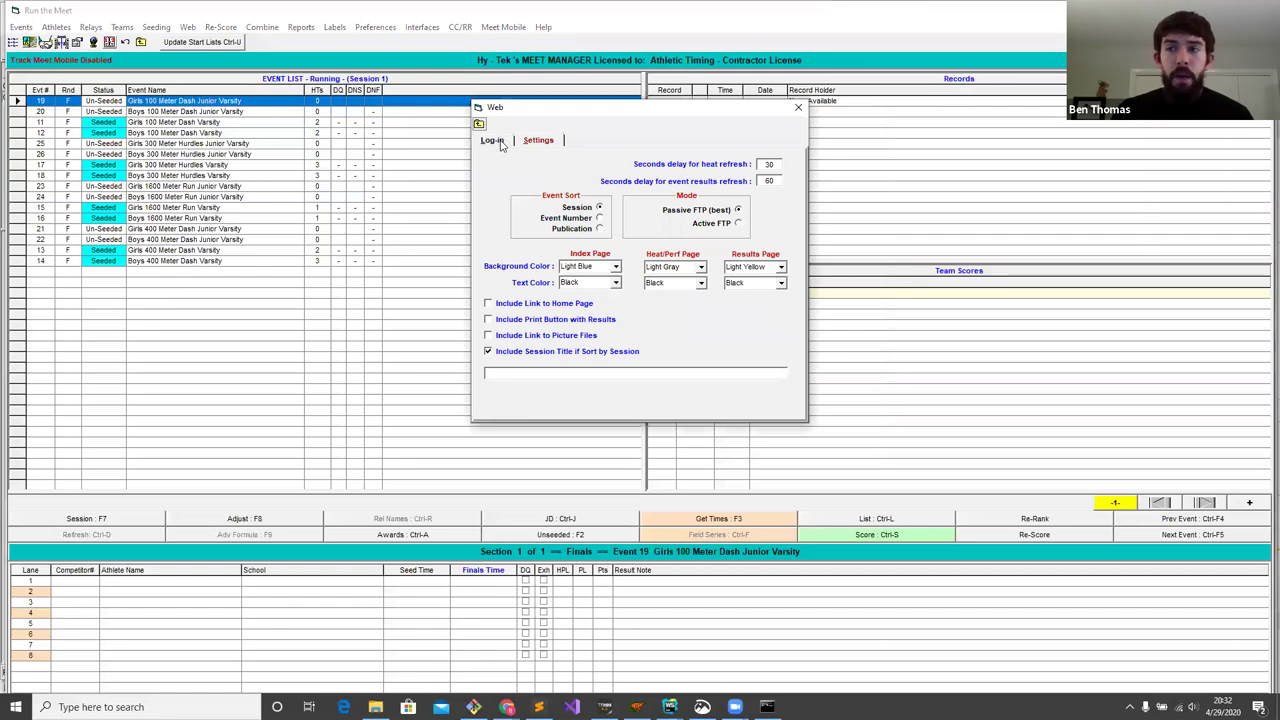
{"action": "left_click", "coordinate": [500, 142]}
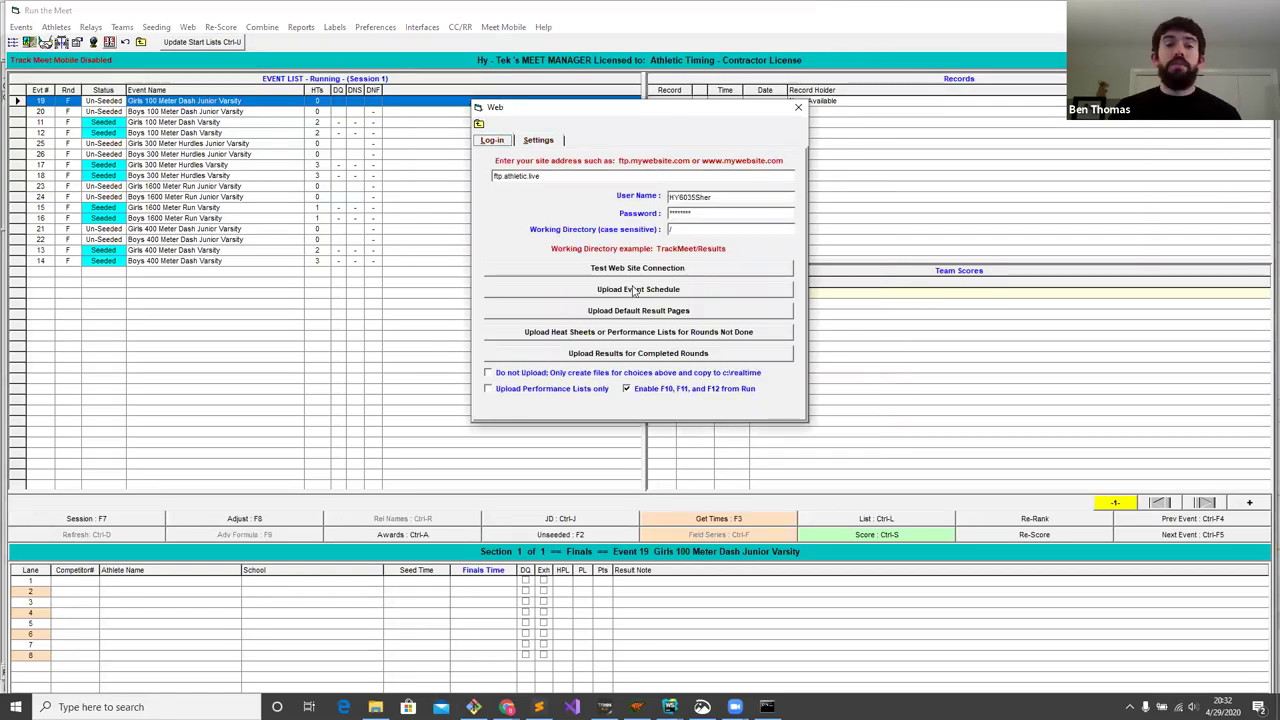
{"action": "left_click", "coordinate": [797, 107]}
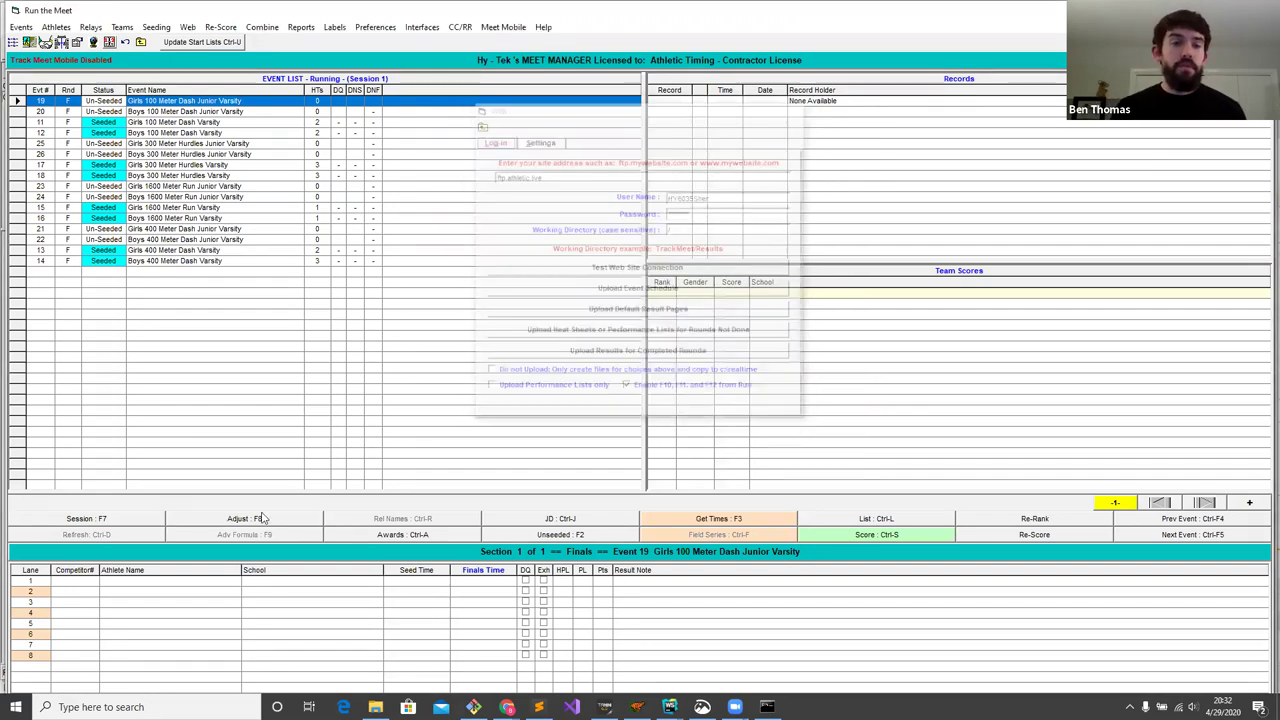
- Switch the event list to the Field session, then back to the Running session
{"action": "left_click", "coordinate": [125, 521]}
{"action": "double_click", "coordinate": [613, 208]}
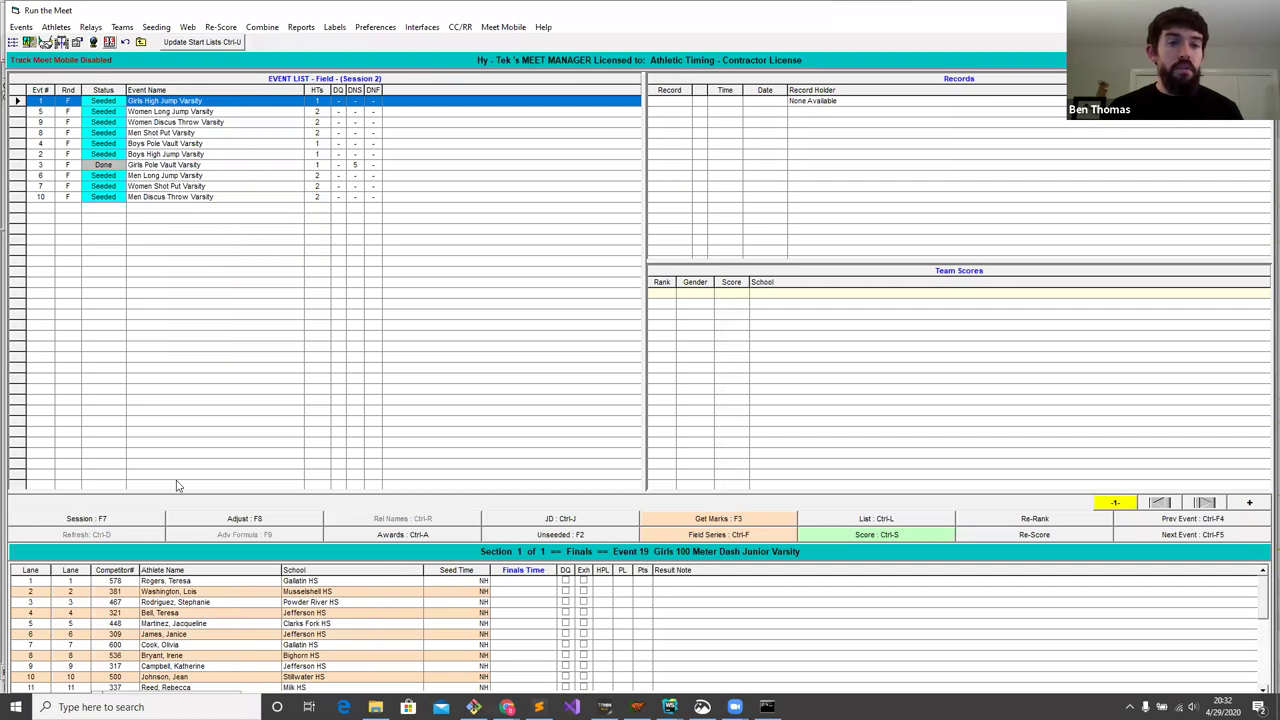
{"action": "left_click", "coordinate": [120, 519]}
{"action": "double_click", "coordinate": [655, 198]}
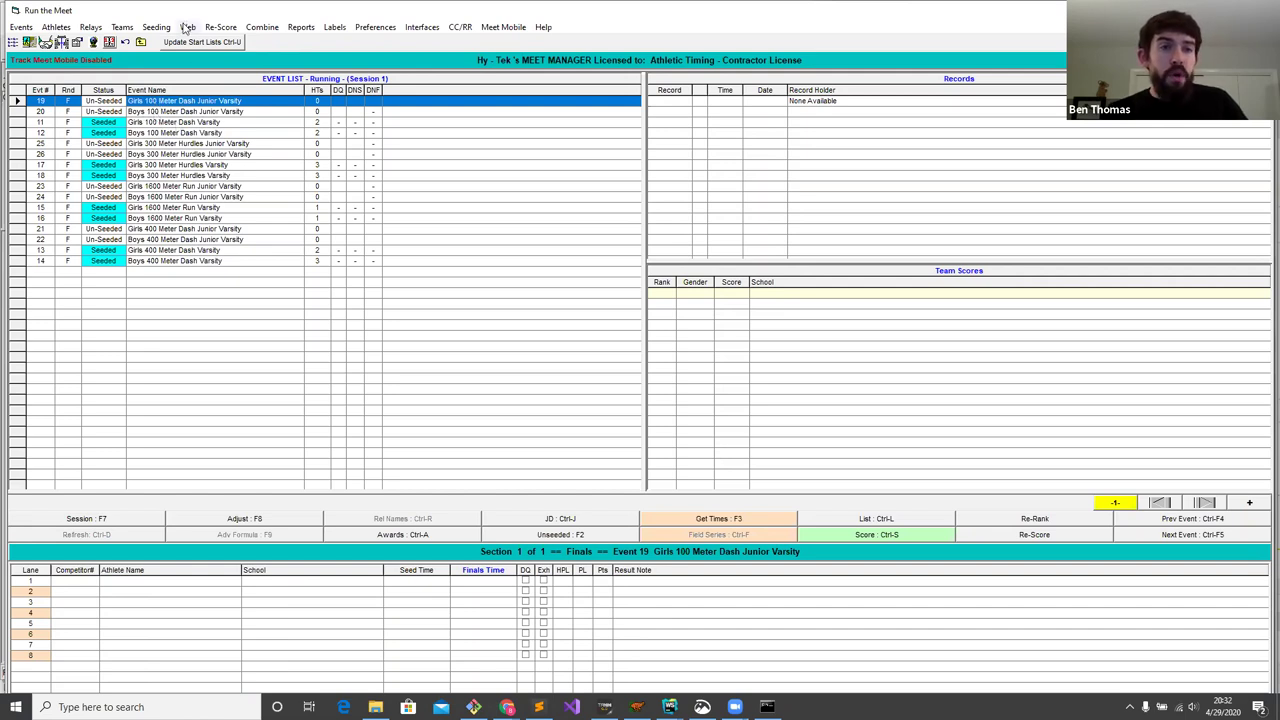
- Upload the event schedule from the Web dialog's Log-in tab and confirm the completion message
{"action": "left_click", "coordinate": [188, 28]}
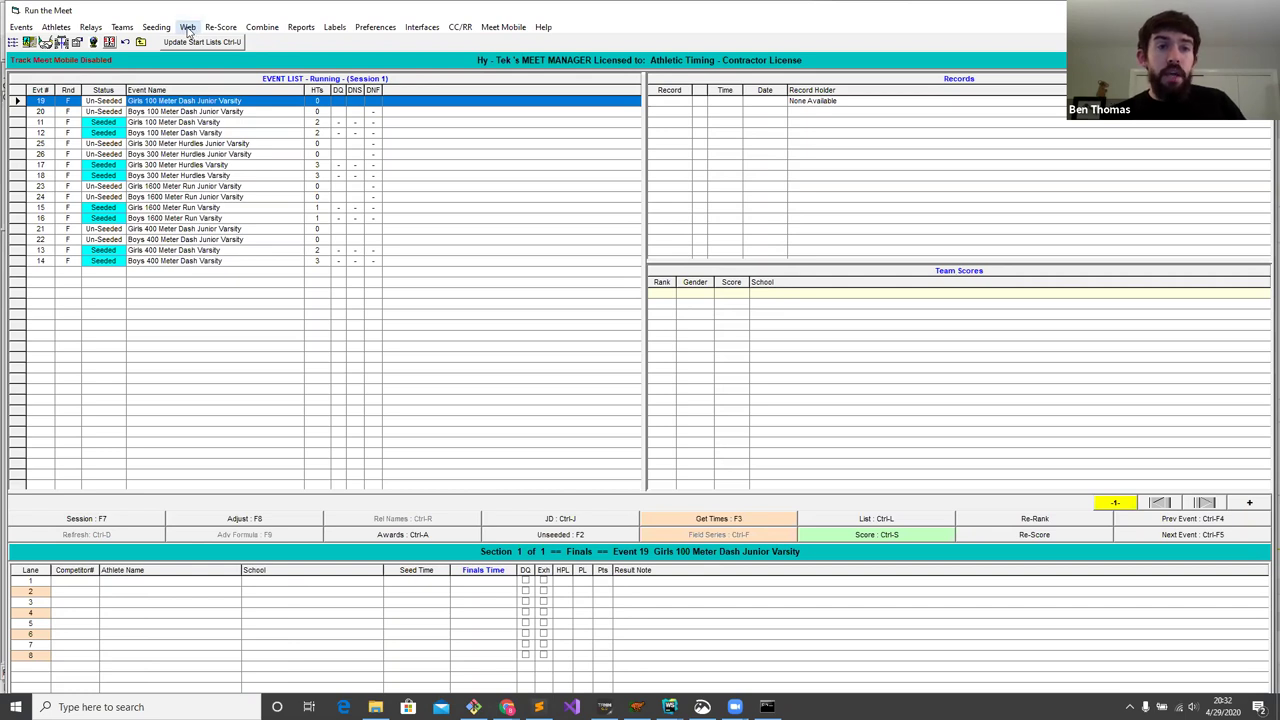
{"action": "left_click", "coordinate": [505, 145]}
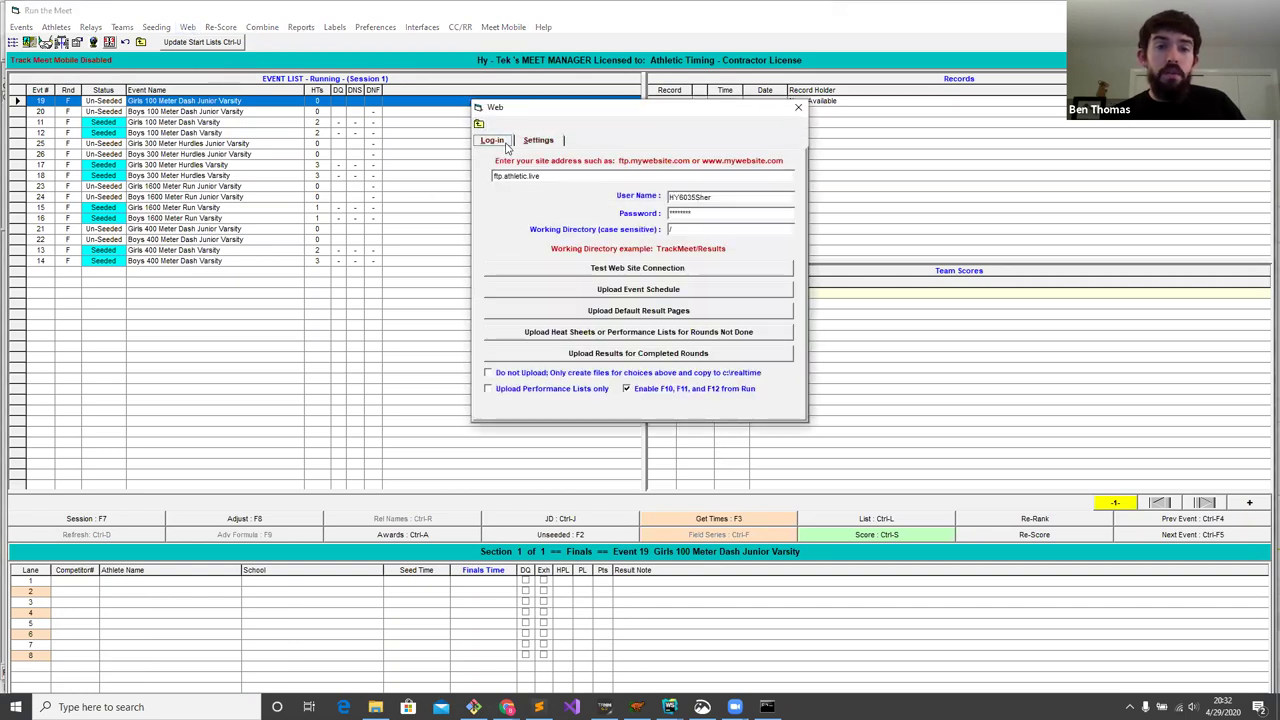
{"action": "left_click", "coordinate": [644, 291]}
{"action": "left_click", "coordinate": [702, 391]}
{"action": "left_click", "coordinate": [507, 707]}
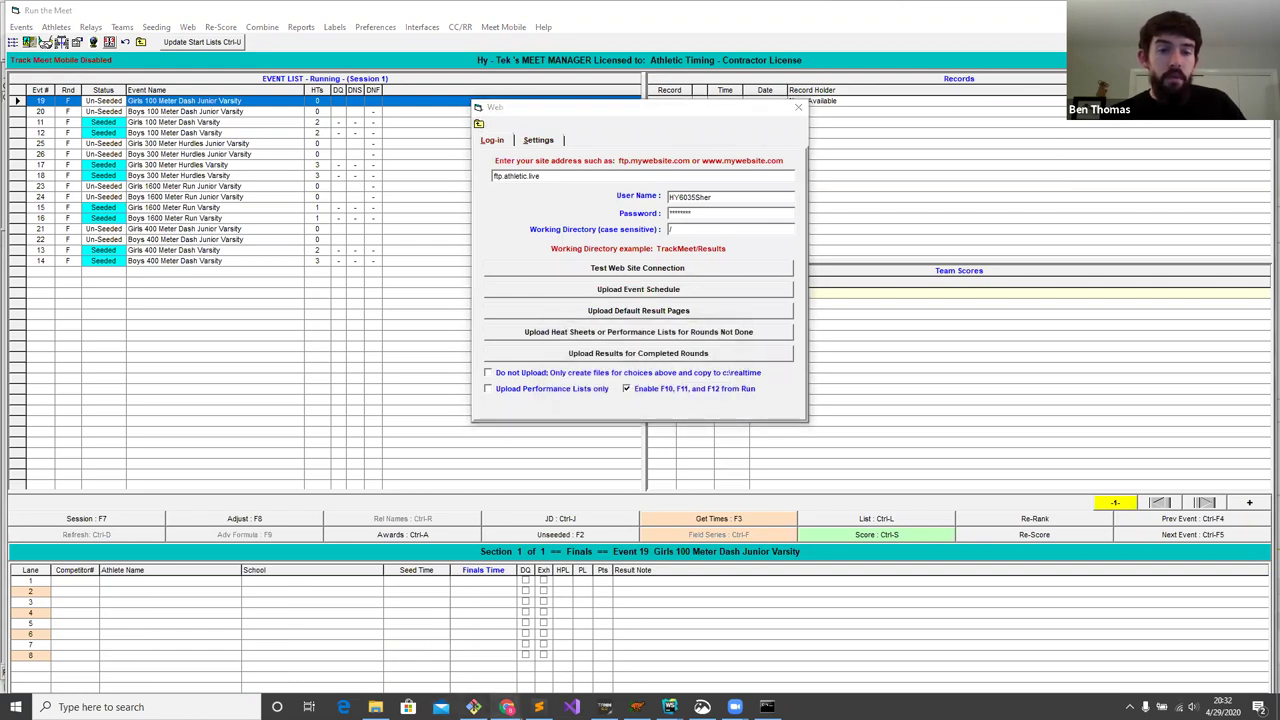
- Go from the AthleticLIVE admin page to the Sheridan Meet's public live results page
{"action": "left_click", "coordinate": [416, 667]}
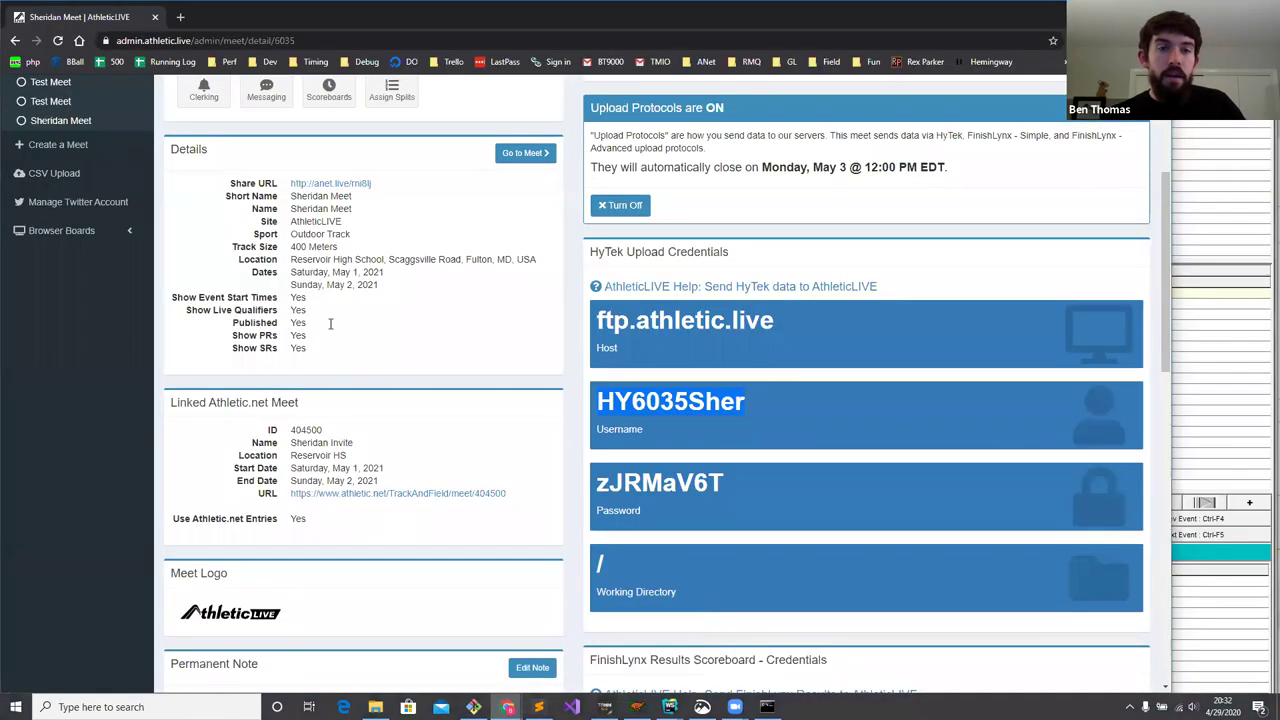
{"action": "scroll", "coordinate": [317, 222], "scroll_direction": "up", "scroll_amount": 5}
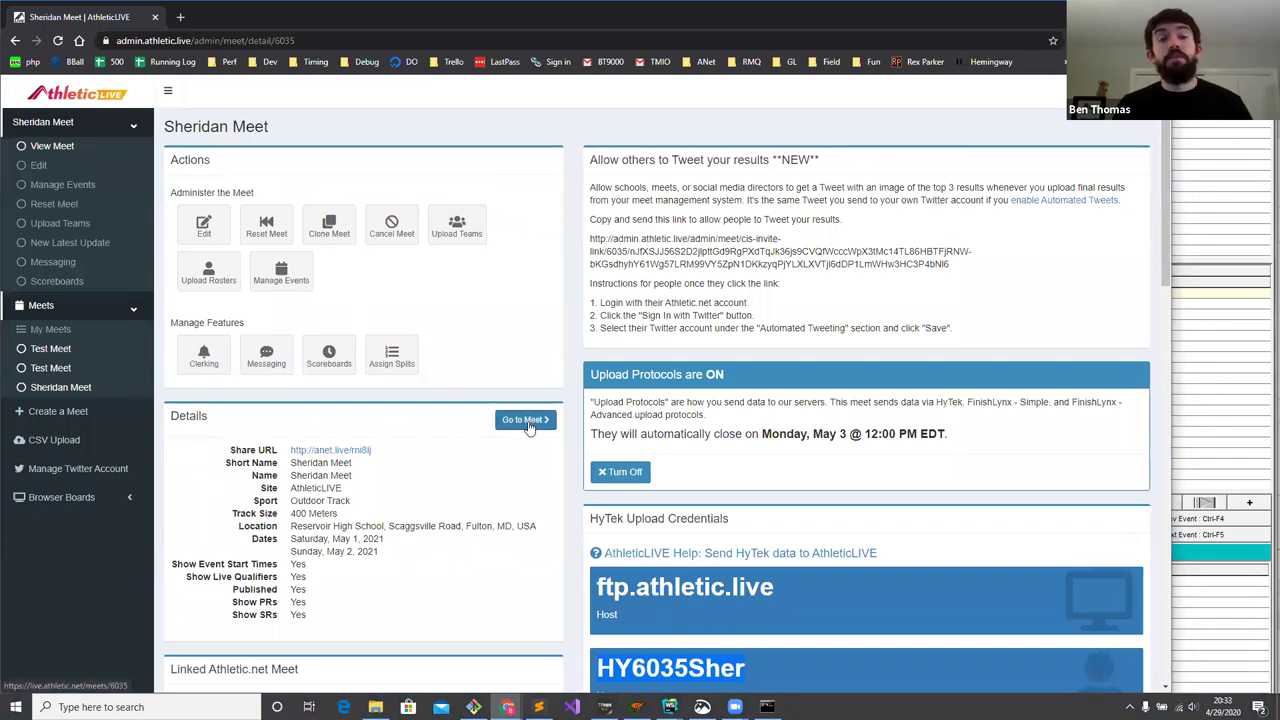
{"action": "left_click", "coordinate": [526, 421]}
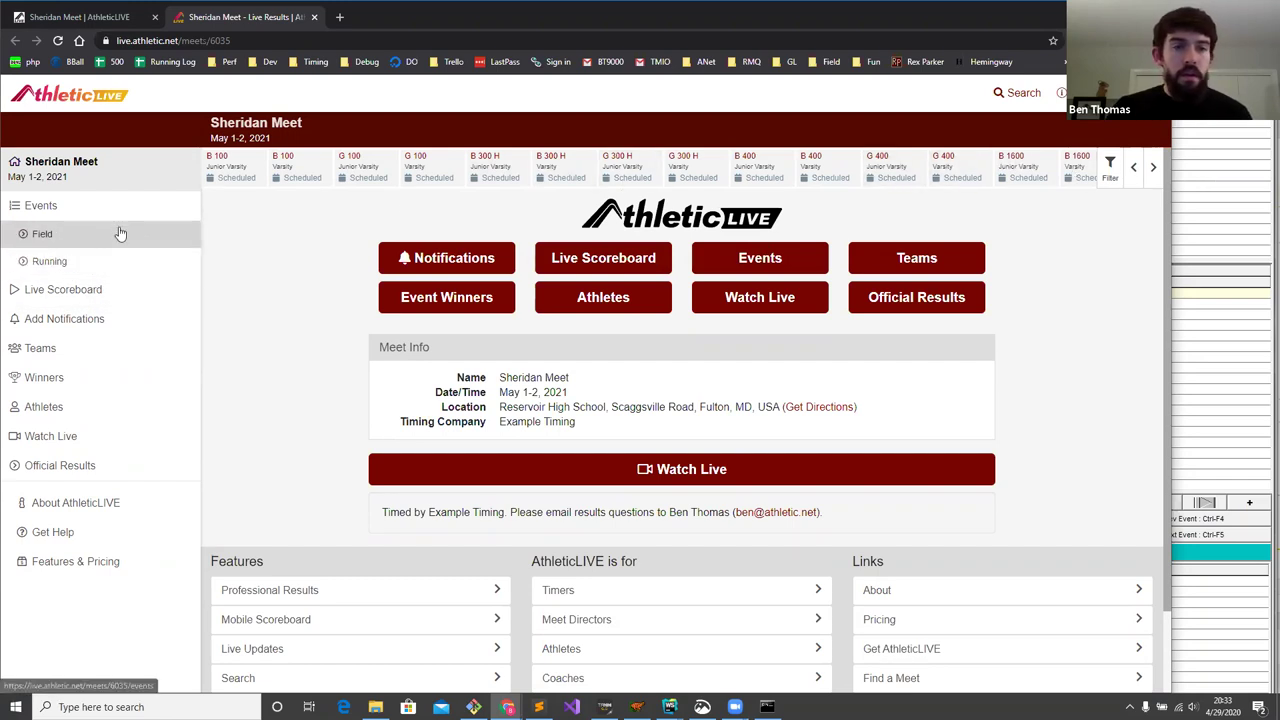
- Select the live meet page address and bring the mobile-view browser window forward
{"action": "left_click", "coordinate": [257, 40]}
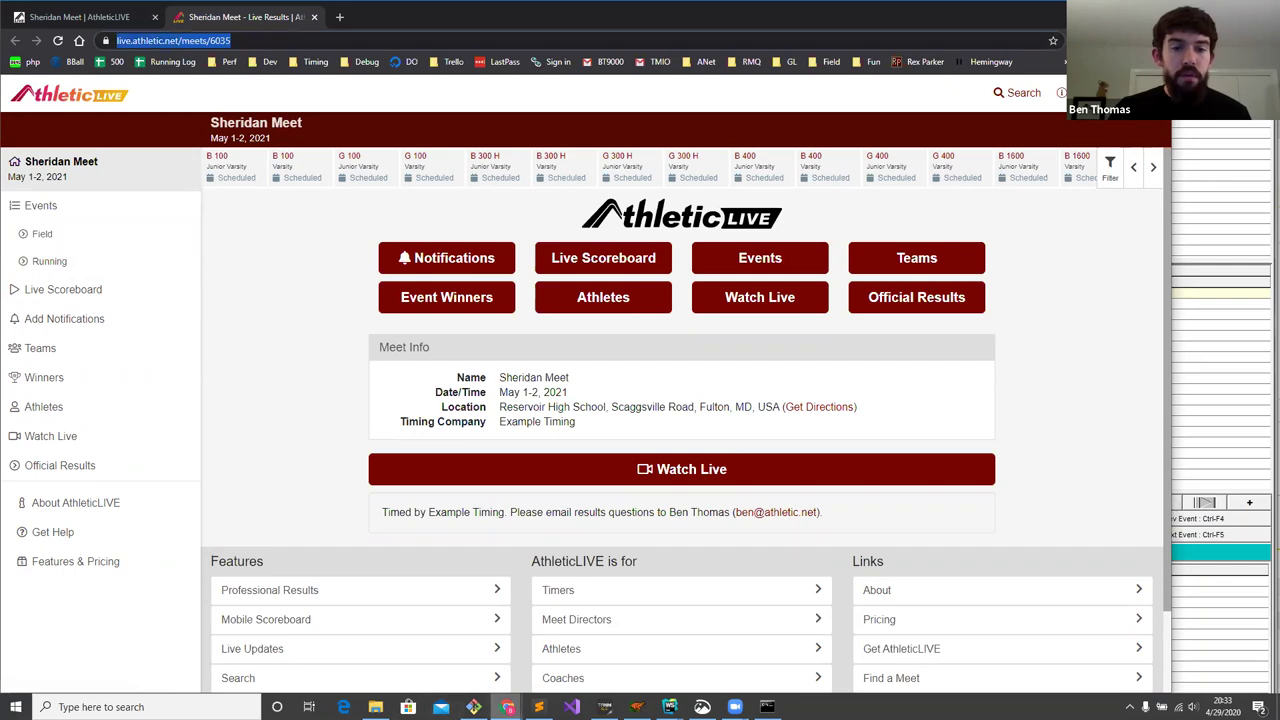
{"action": "mouse_move", "coordinate": [508, 707]}
{"action": "left_click", "coordinate": [589, 640]}
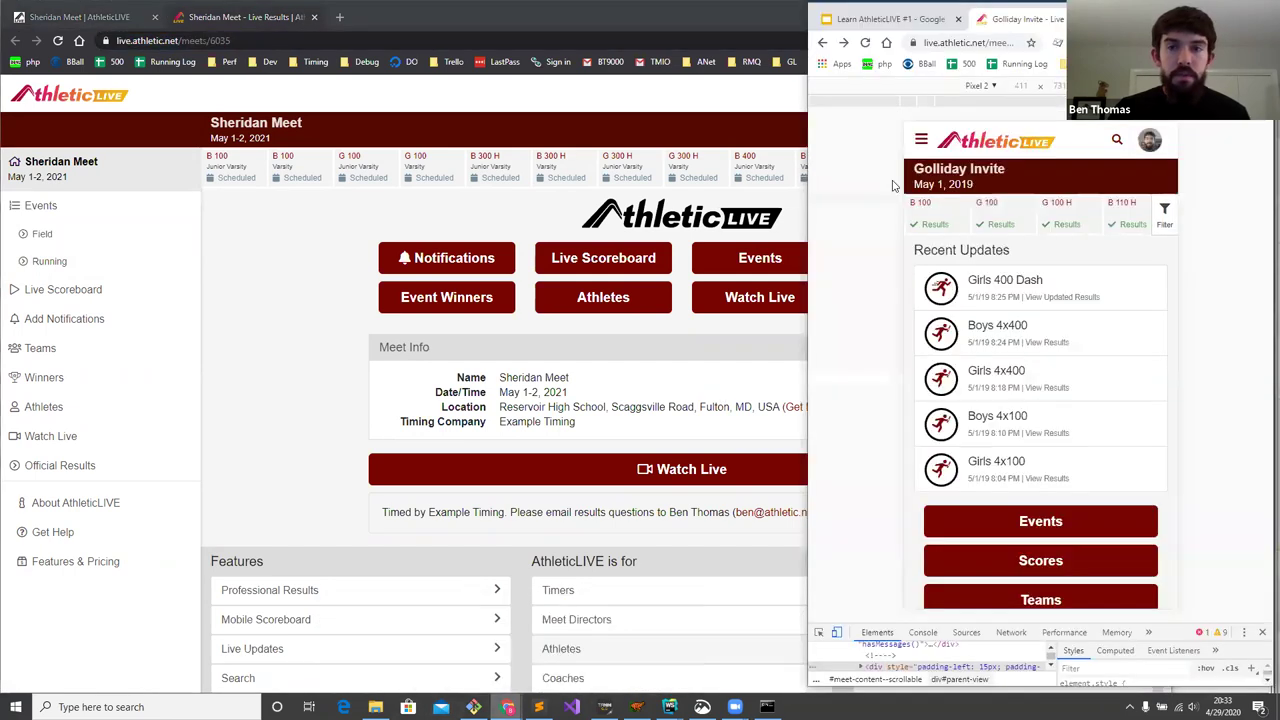
- Load the Sheridan Meet live page URL in the mobile-view window
{"action": "left_click", "coordinate": [1005, 43]}
{"action": "key", "text": "Return"}
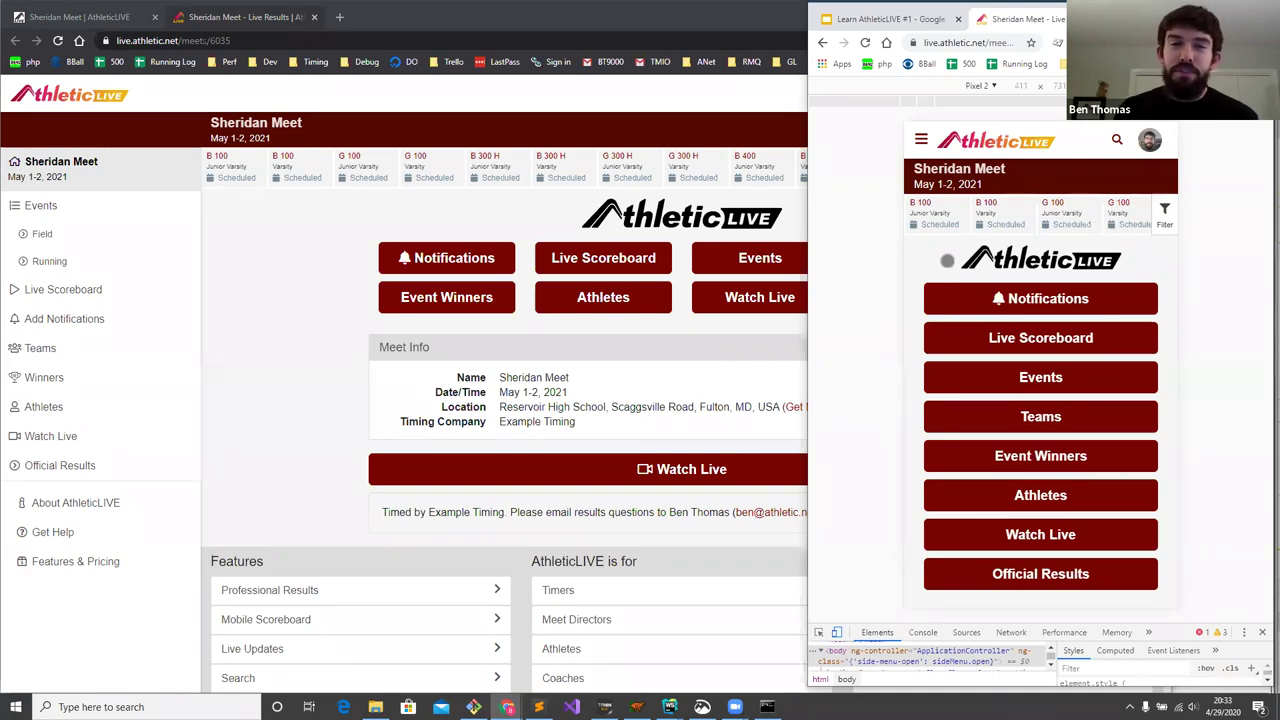
{"action": "left_click", "coordinate": [283, 250]}
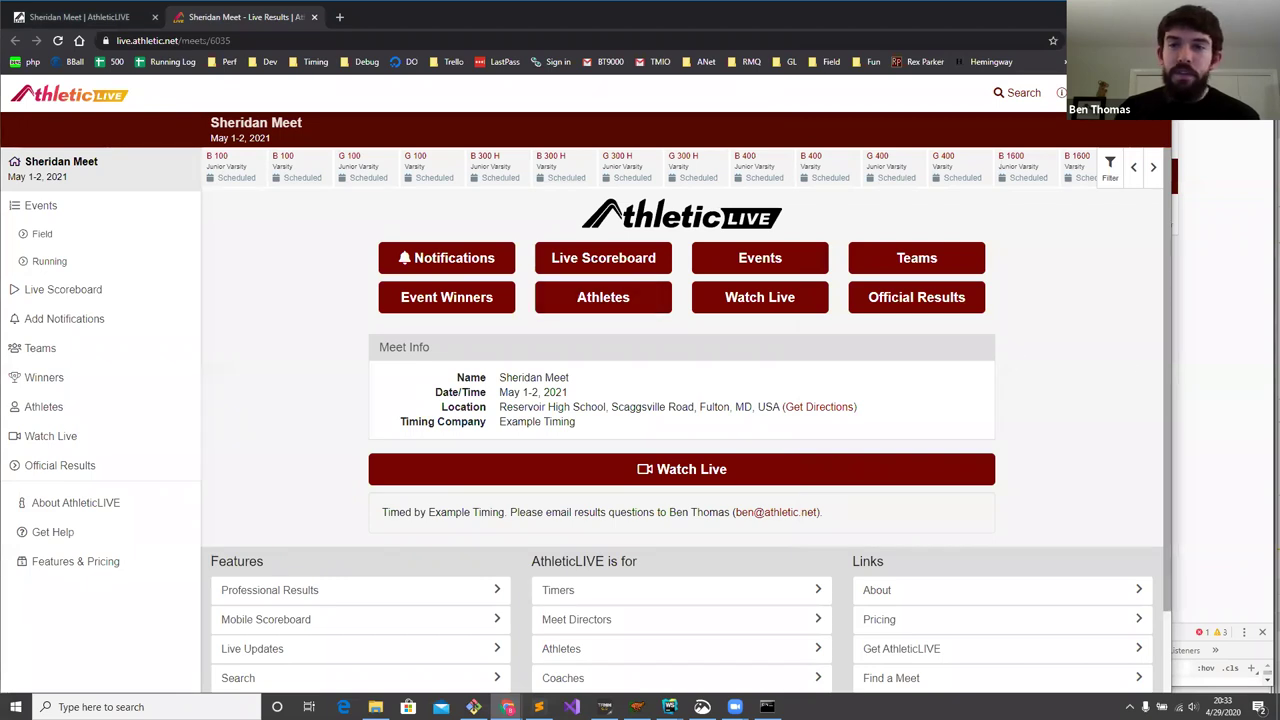
{"action": "left_click", "coordinate": [1203, 290]}
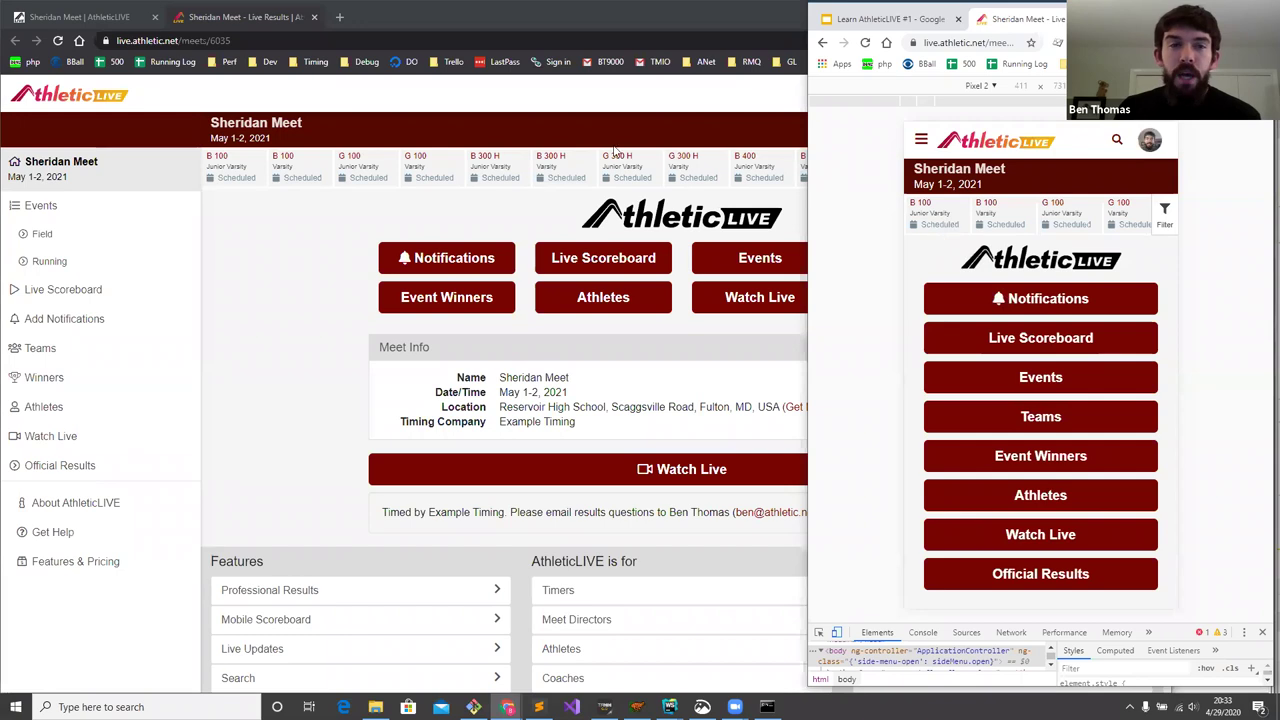
- Close the desktop Live Results tab and the admin browser window
{"action": "left_click", "coordinate": [310, 18]}
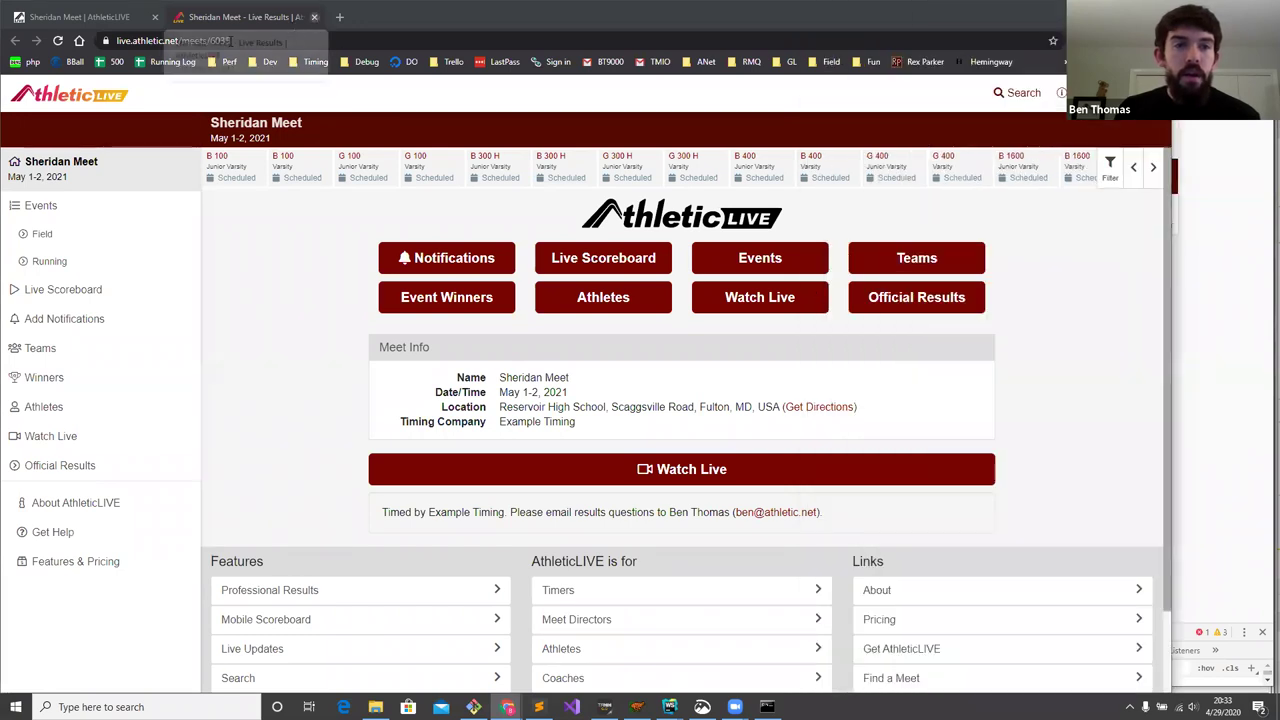
{"action": "left_click", "coordinate": [312, 18]}
{"action": "key", "text": "ctrl+w"}
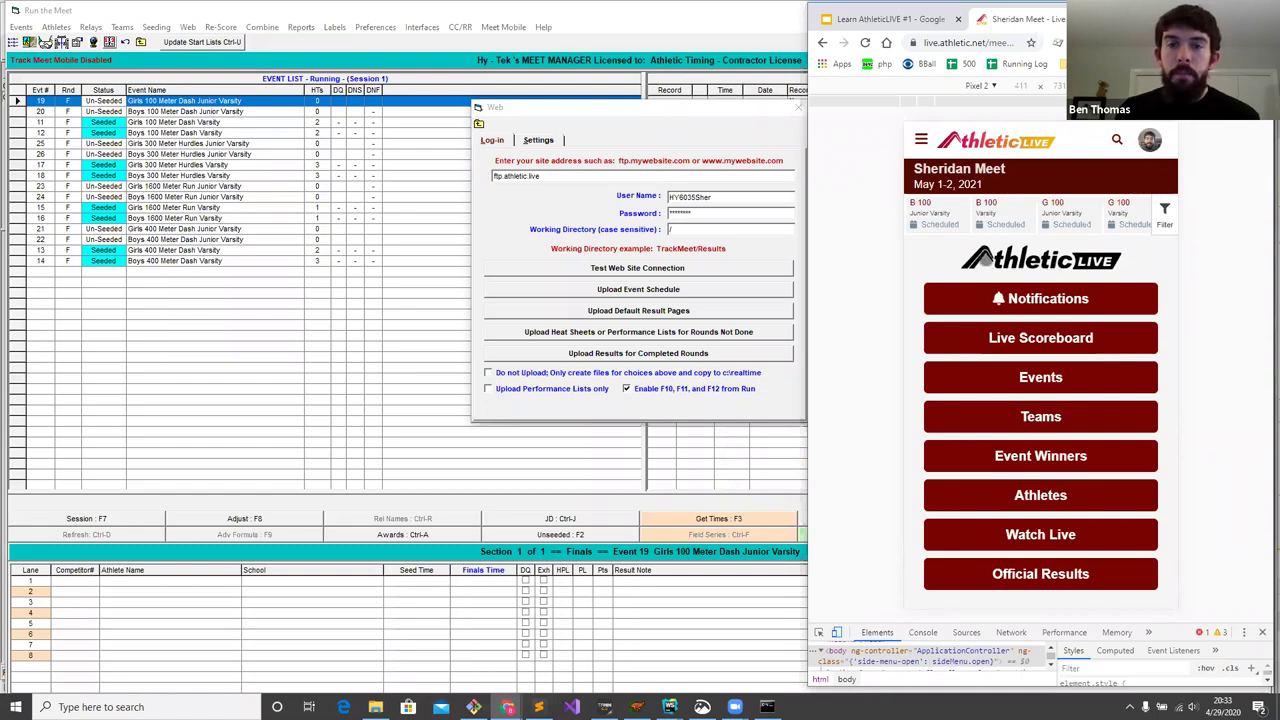
- Open the mobile site's navigation menu showing Events, Field and Running
{"action": "scroll", "coordinate": [990, 262], "scroll_direction": "down", "scroll_amount": 1}
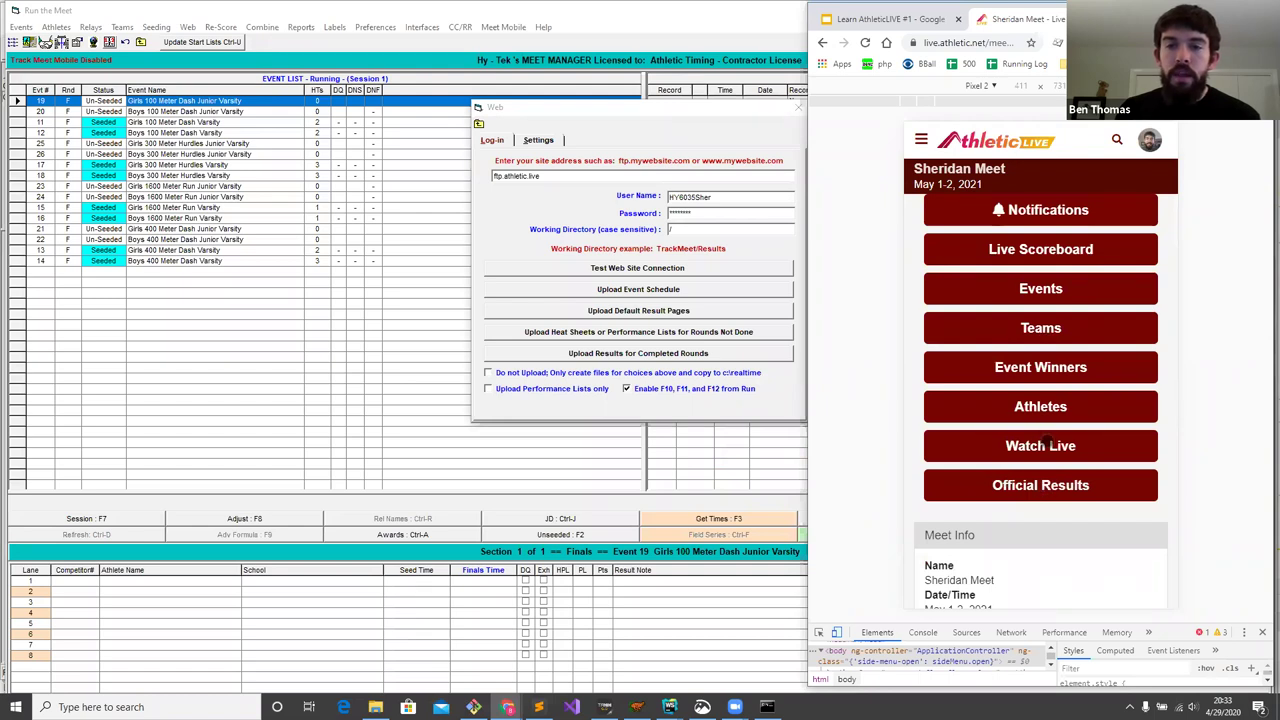
{"action": "scroll", "coordinate": [1036, 338], "scroll_direction": "up", "scroll_amount": 1}
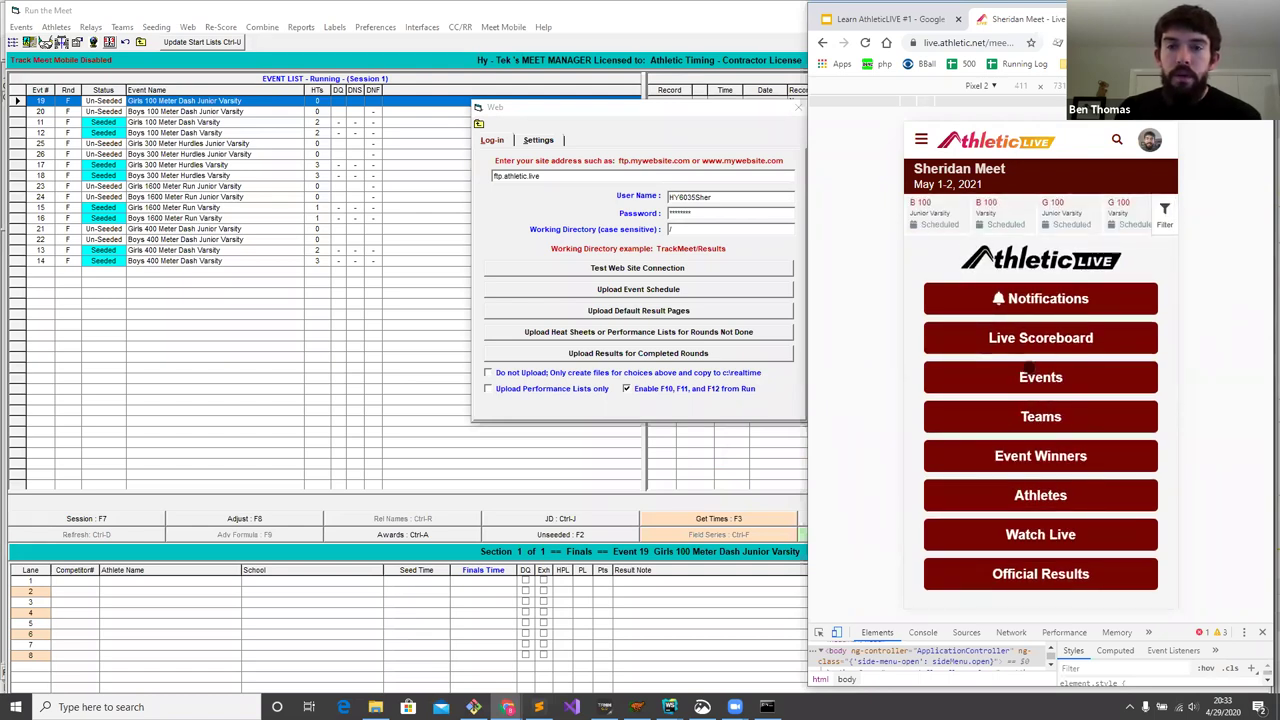
{"action": "left_click", "coordinate": [921, 141]}
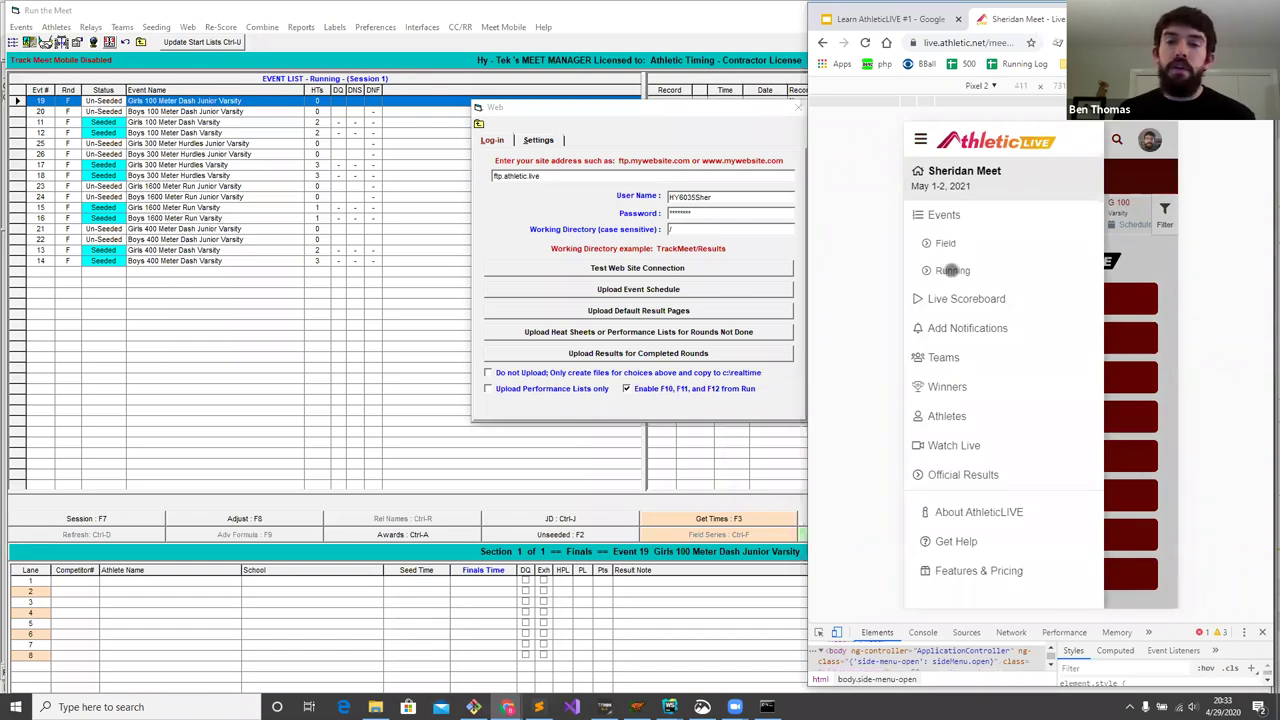
- Try the Running category, Field schedule, division and category filters, then clear all filters
{"action": "left_click", "coordinate": [950, 272]}
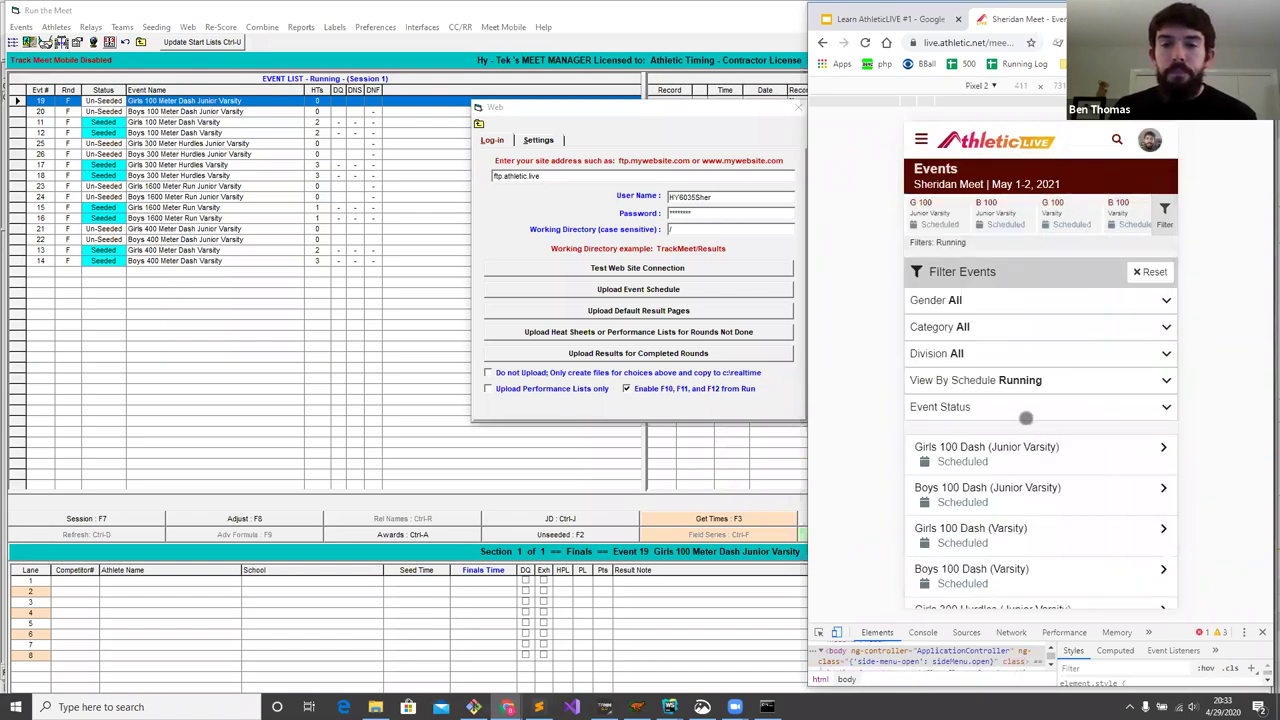
{"action": "scroll", "coordinate": [1027, 390], "scroll_direction": "down", "scroll_amount": 1}
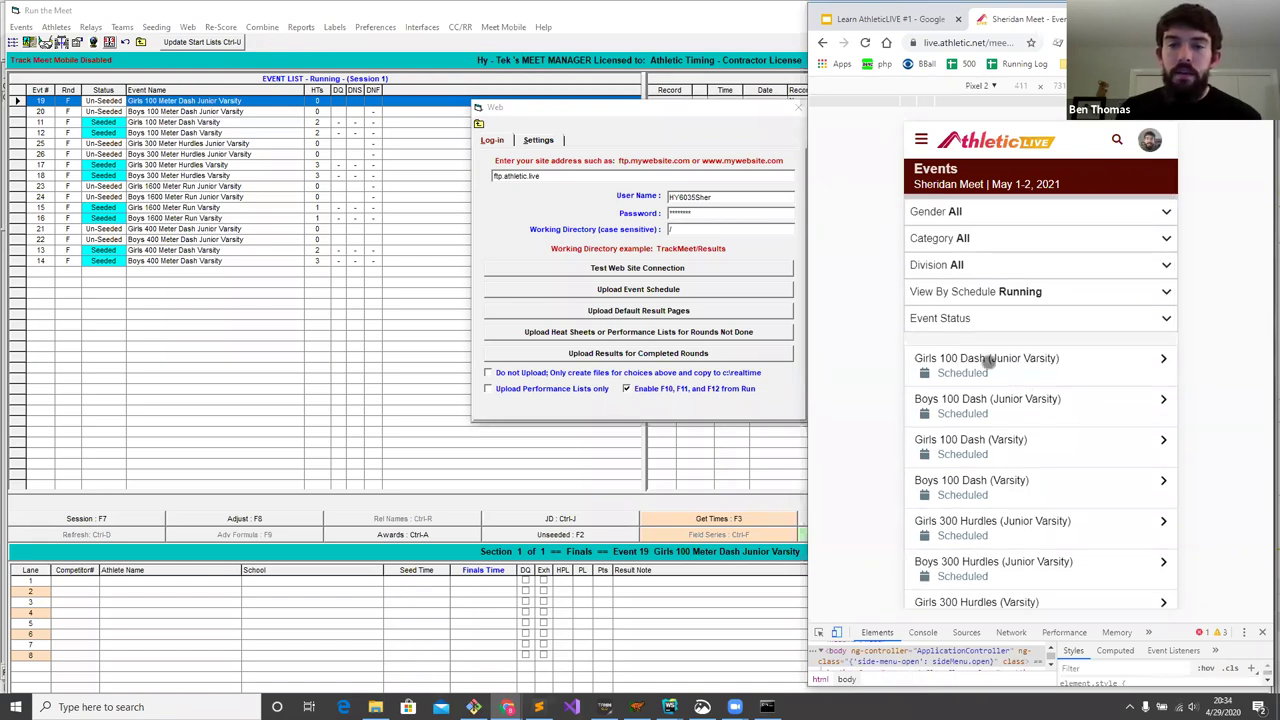
{"action": "scroll", "coordinate": [958, 345], "scroll_direction": "up", "scroll_amount": 1}
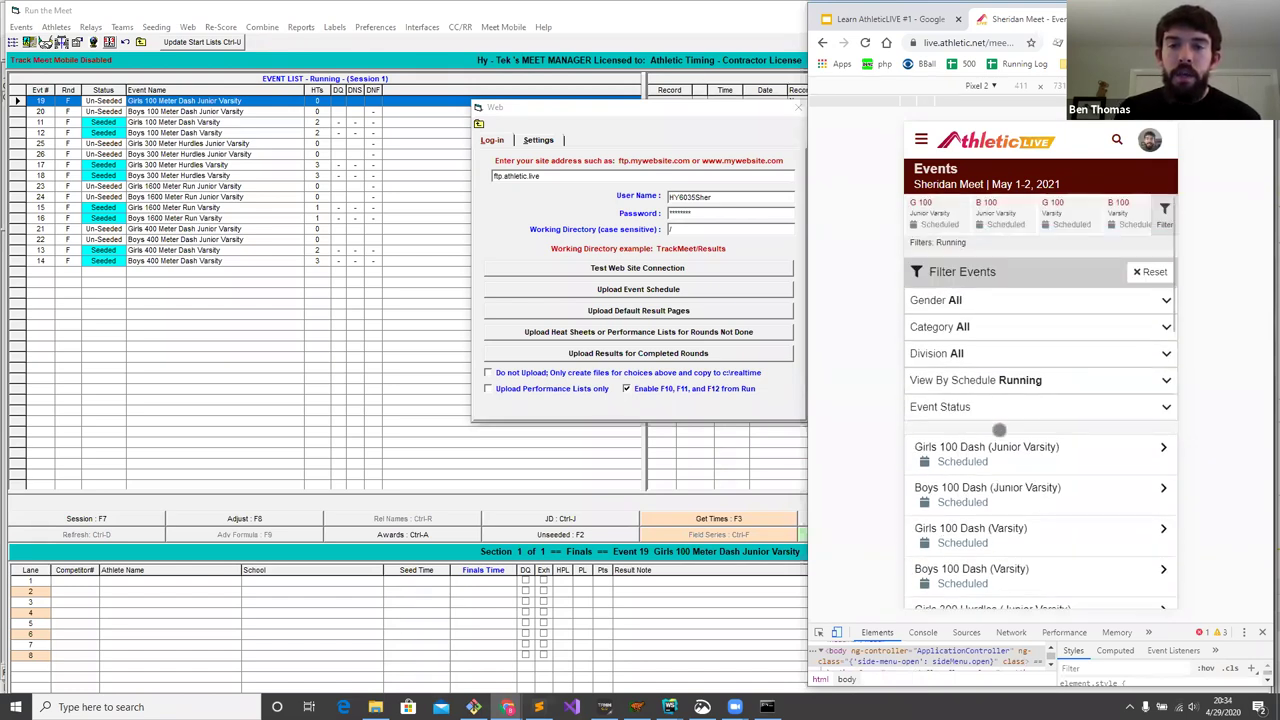
{"action": "left_click", "coordinate": [1002, 380]}
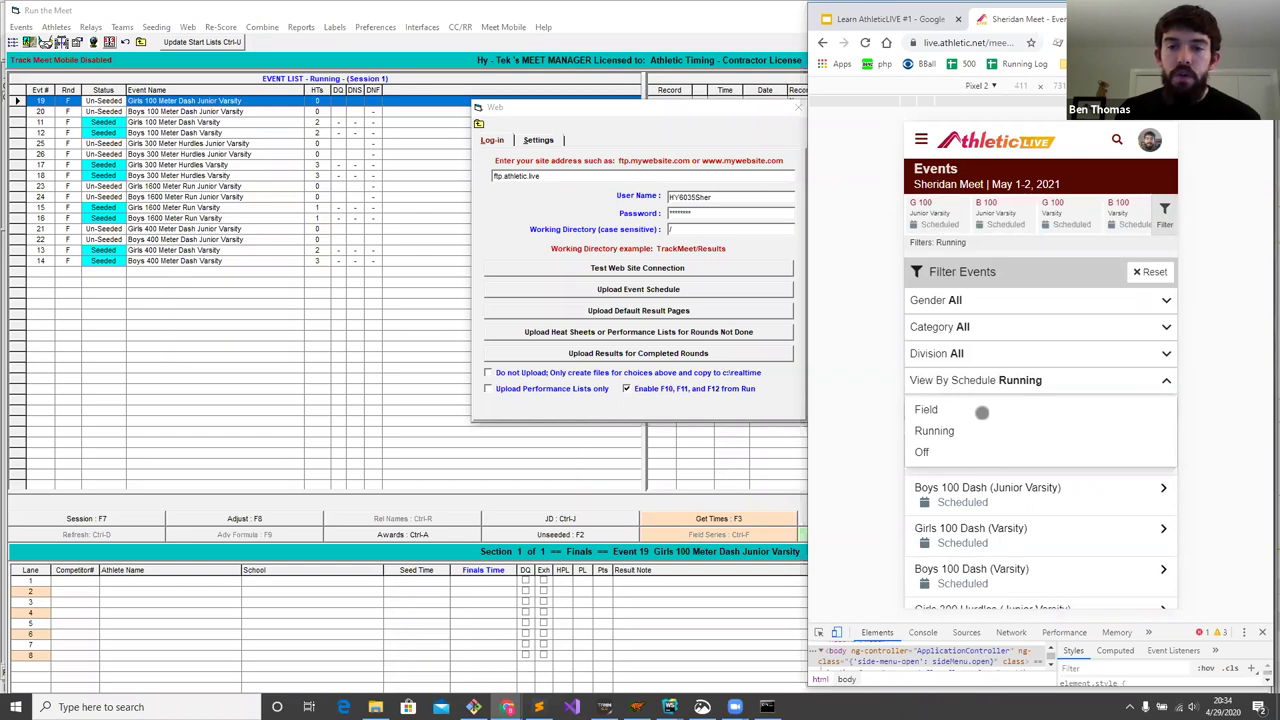
{"action": "left_click", "coordinate": [984, 410]}
{"action": "left_click", "coordinate": [998, 357]}
{"action": "left_click", "coordinate": [999, 354]}
{"action": "left_click", "coordinate": [994, 328]}
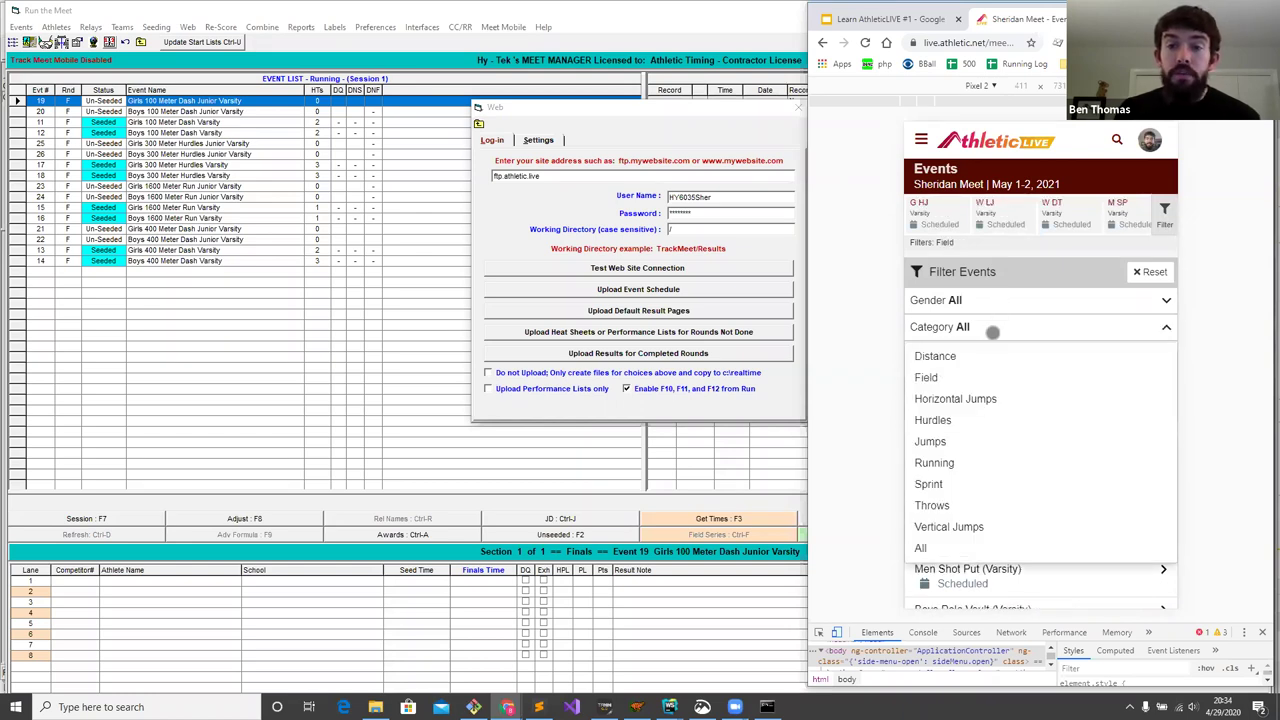
{"action": "left_click", "coordinate": [986, 327]}
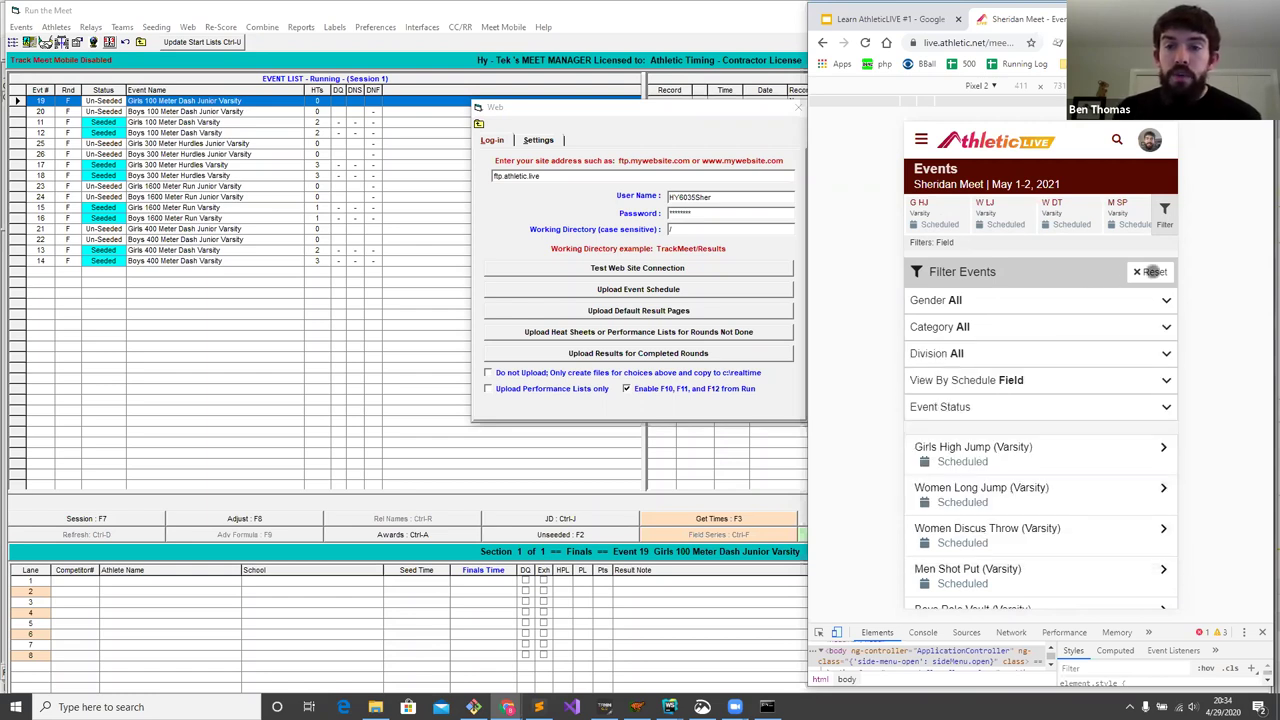
{"action": "left_click", "coordinate": [1153, 271]}
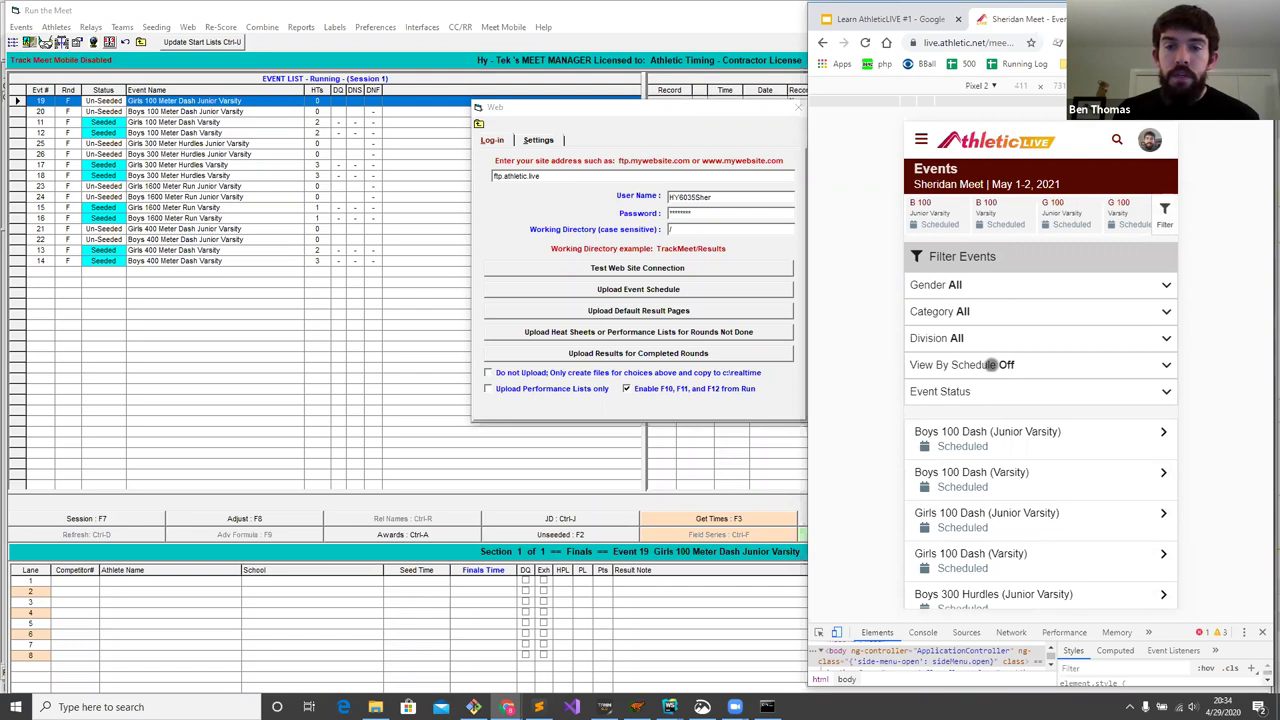
- Open the Boys 100 Dash (Junior Varsity) event page
{"action": "scroll", "coordinate": [1003, 449], "scroll_direction": "down", "scroll_amount": 2}
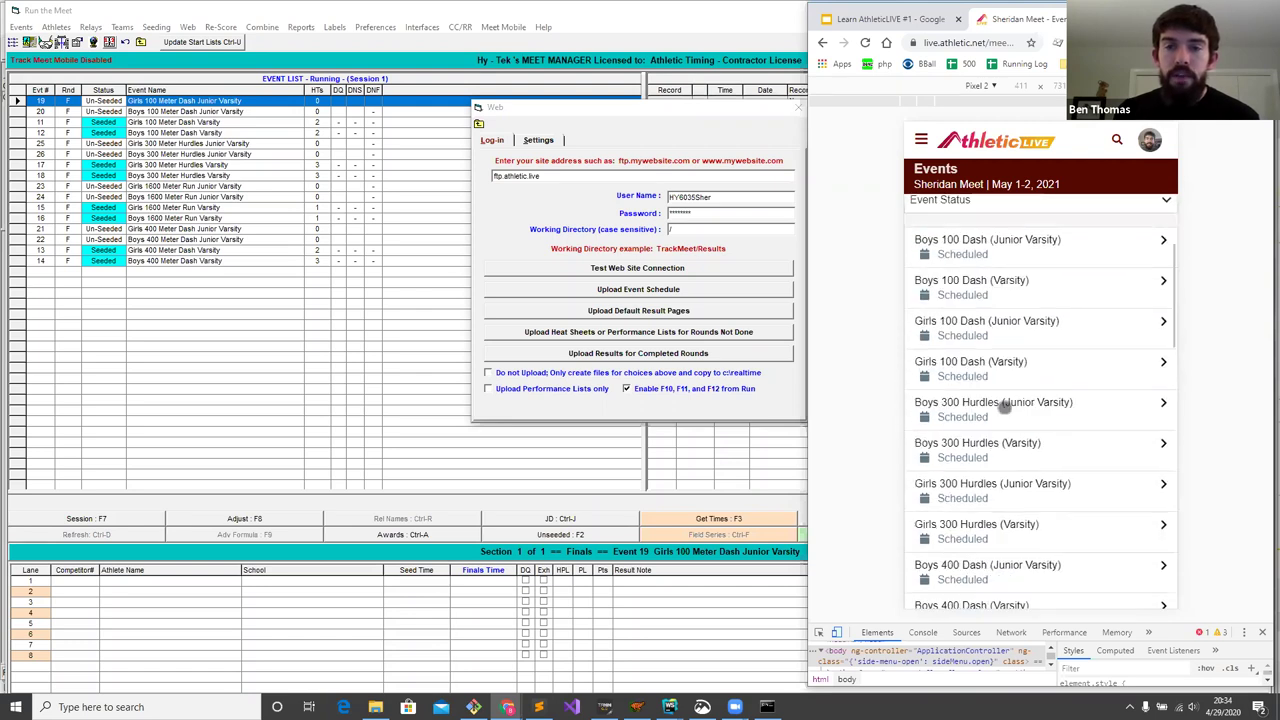
{"action": "scroll", "coordinate": [1003, 404], "scroll_direction": "up", "scroll_amount": 2}
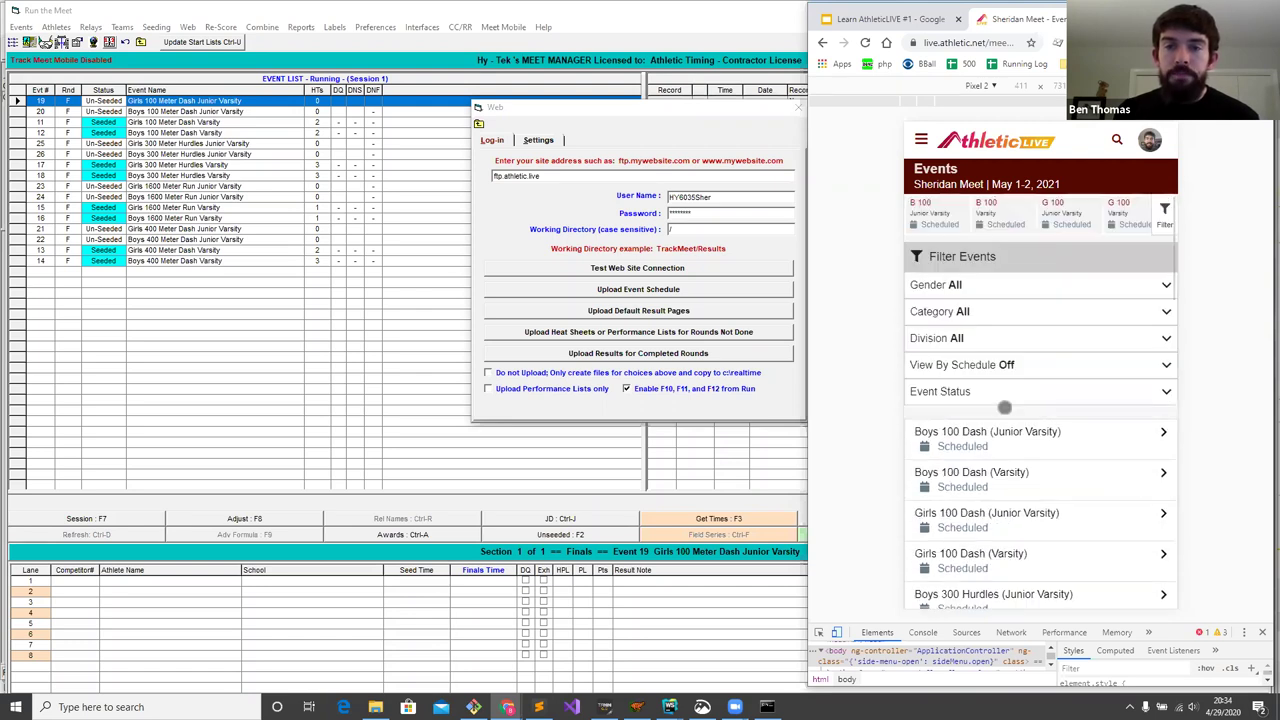
{"action": "left_click", "coordinate": [922, 139]}
{"action": "left_click", "coordinate": [1146, 439]}
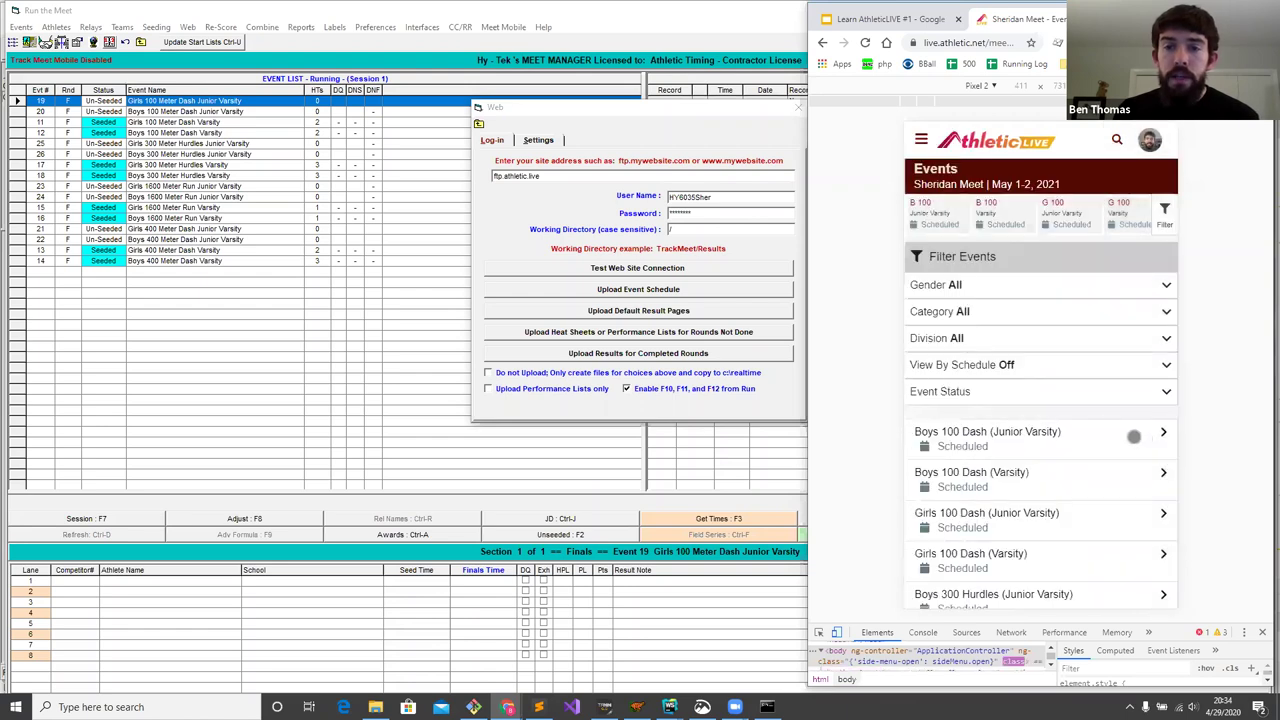
{"action": "left_click", "coordinate": [1032, 436]}
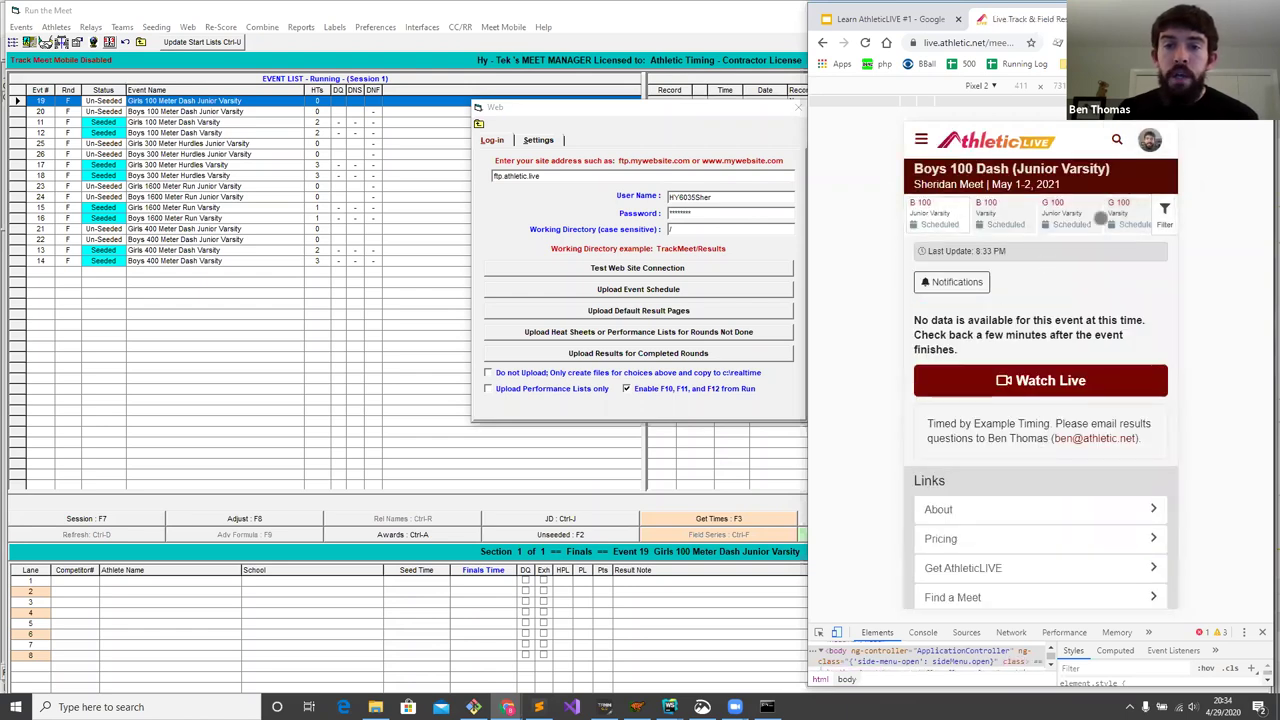
- Browse the event chip row and Filter panel, confirming no data is posted yet
{"action": "scroll", "coordinate": [1100, 212], "scroll_direction": "right", "scroll_amount": 5}
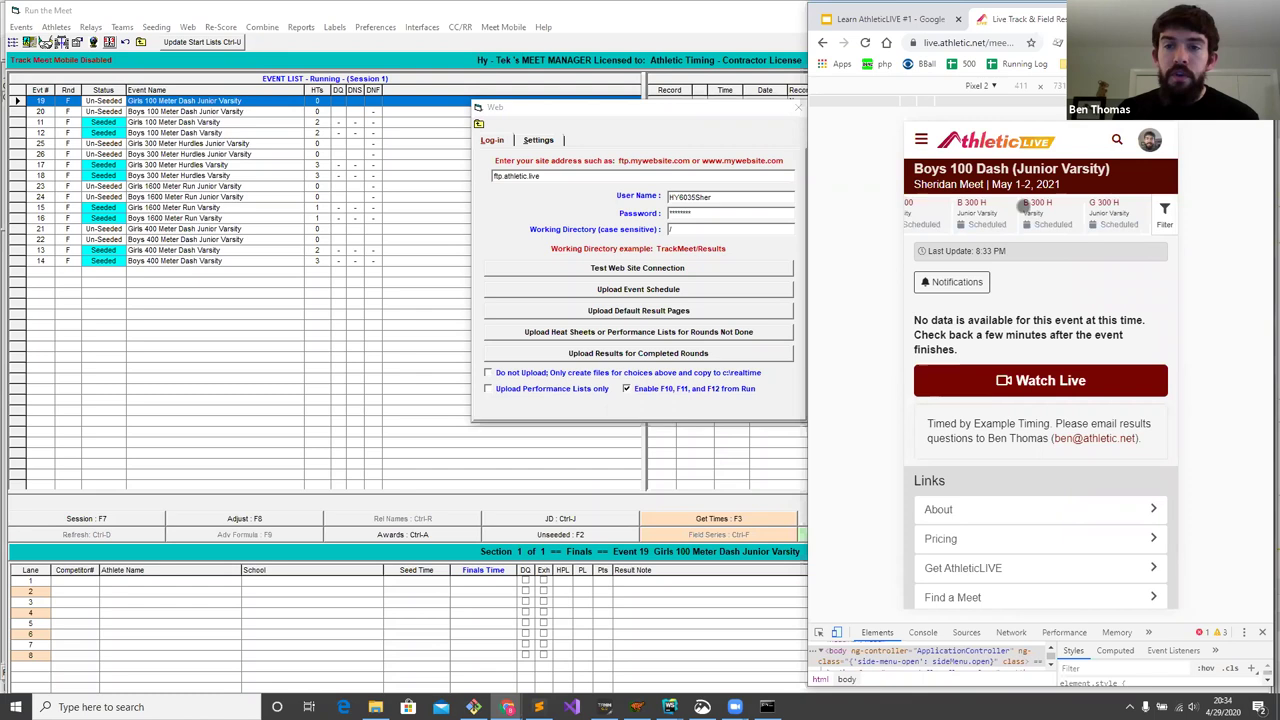
{"action": "scroll", "coordinate": [1077, 212], "scroll_direction": "right", "scroll_amount": 3}
{"action": "left_click", "coordinate": [1165, 212]}
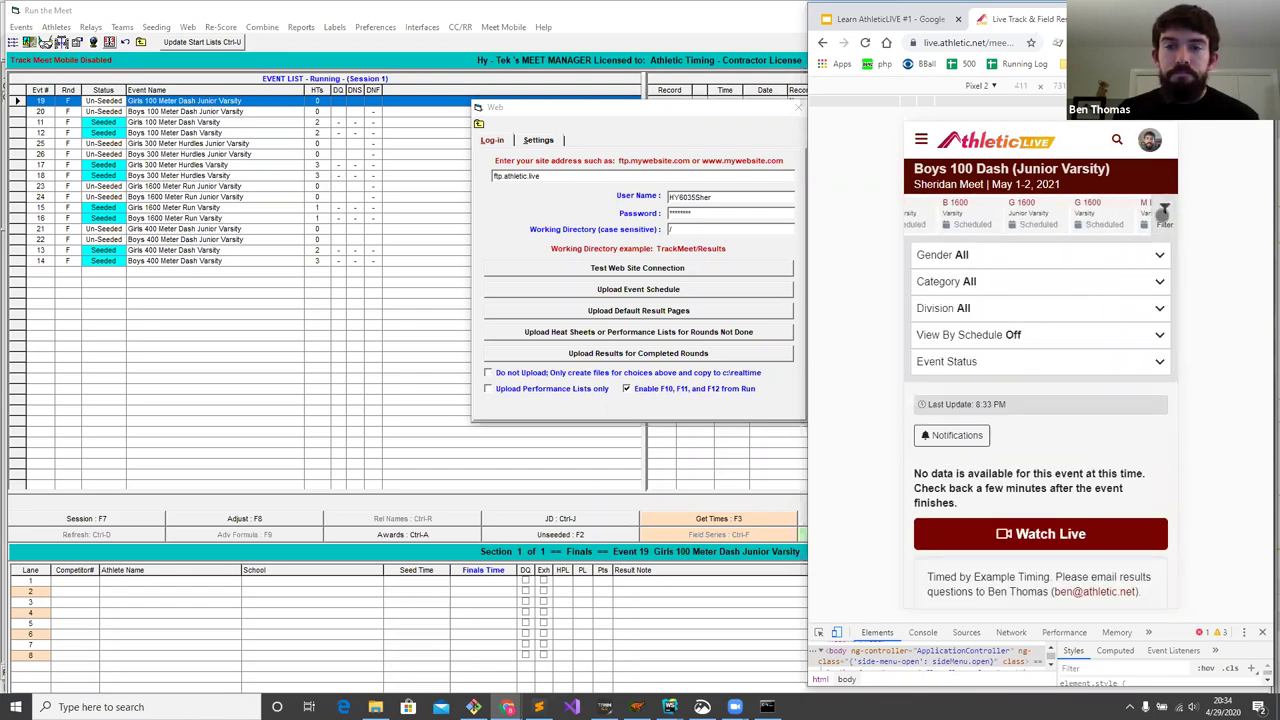
{"action": "left_click", "coordinate": [1163, 214]}
{"action": "scroll", "coordinate": [968, 216], "scroll_direction": "left", "scroll_amount": 5}
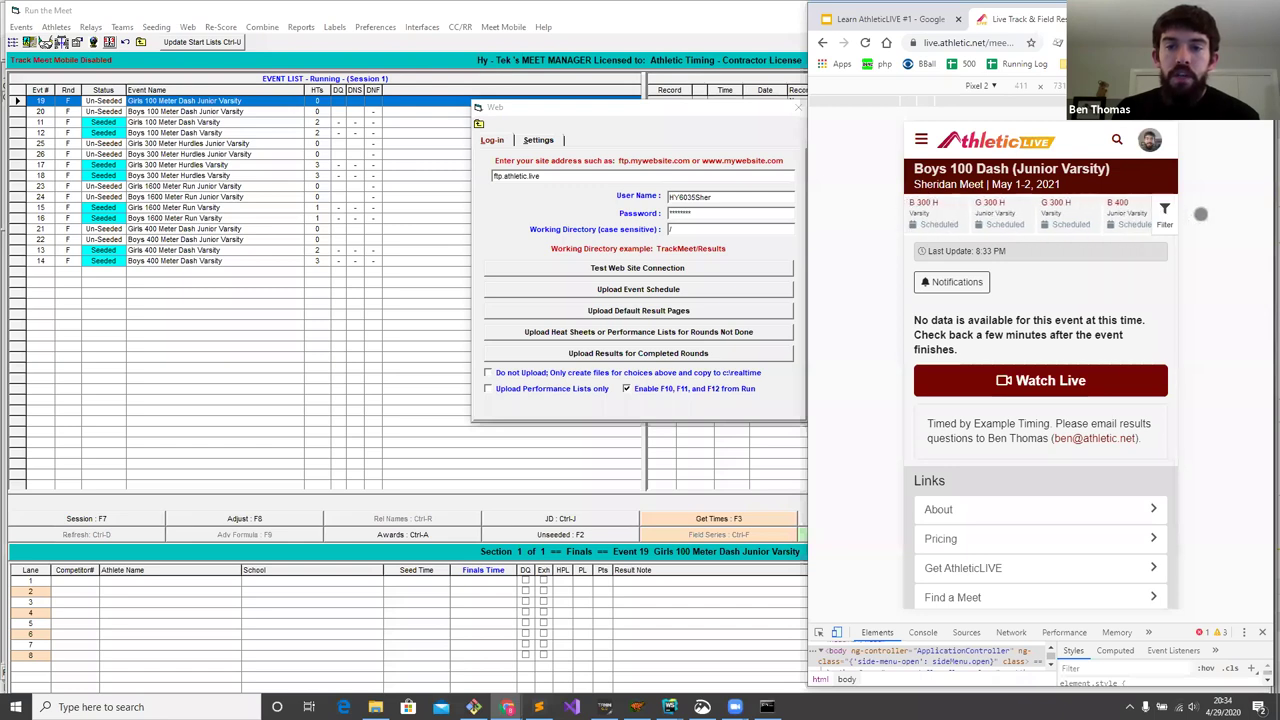
{"action": "scroll", "coordinate": [960, 230], "scroll_direction": "left", "scroll_amount": 4}
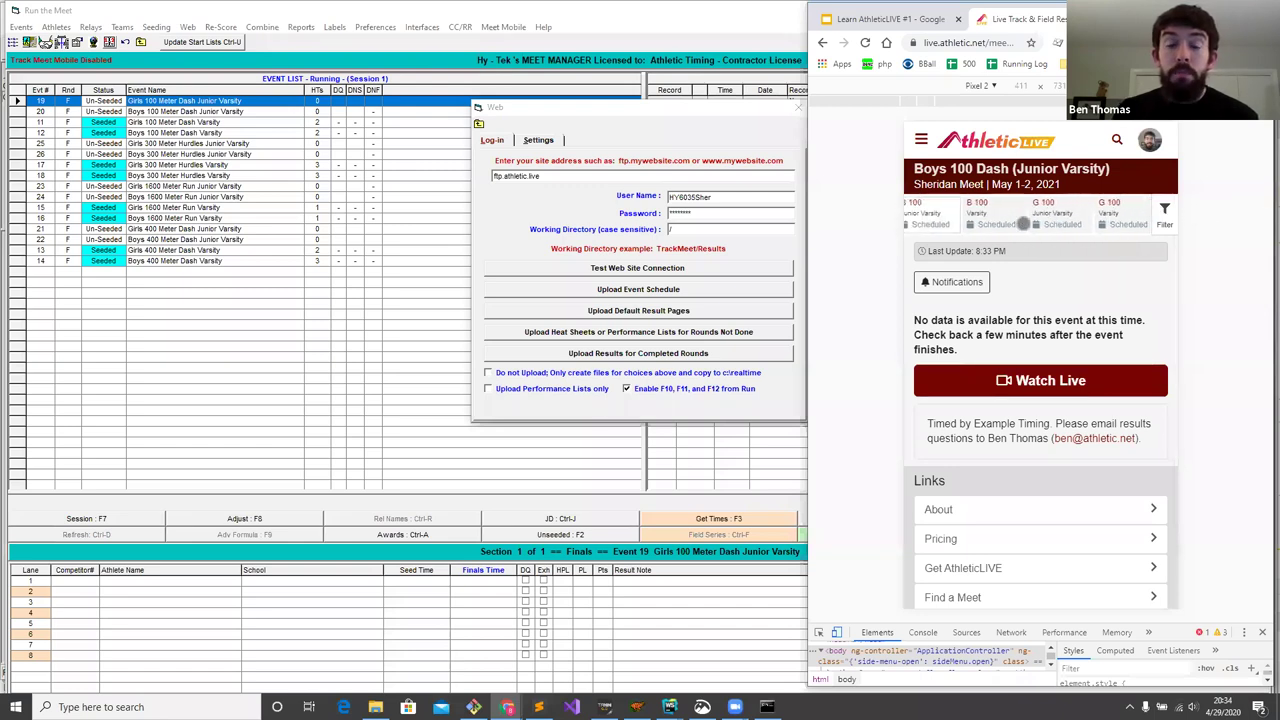
- Upload heat sheets and performance lists for All Events without scratches, accepting the 17/8 file summary
{"action": "left_click", "coordinate": [741, 121]}
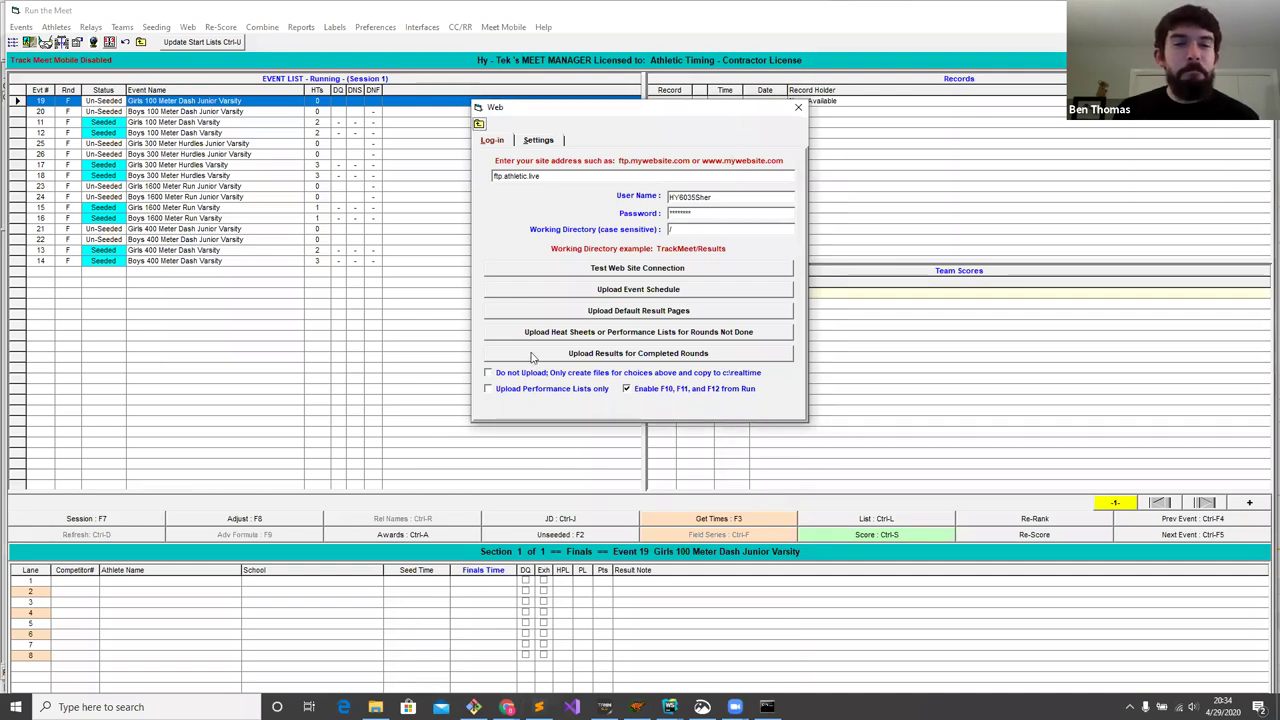
{"action": "left_click", "coordinate": [648, 333]}
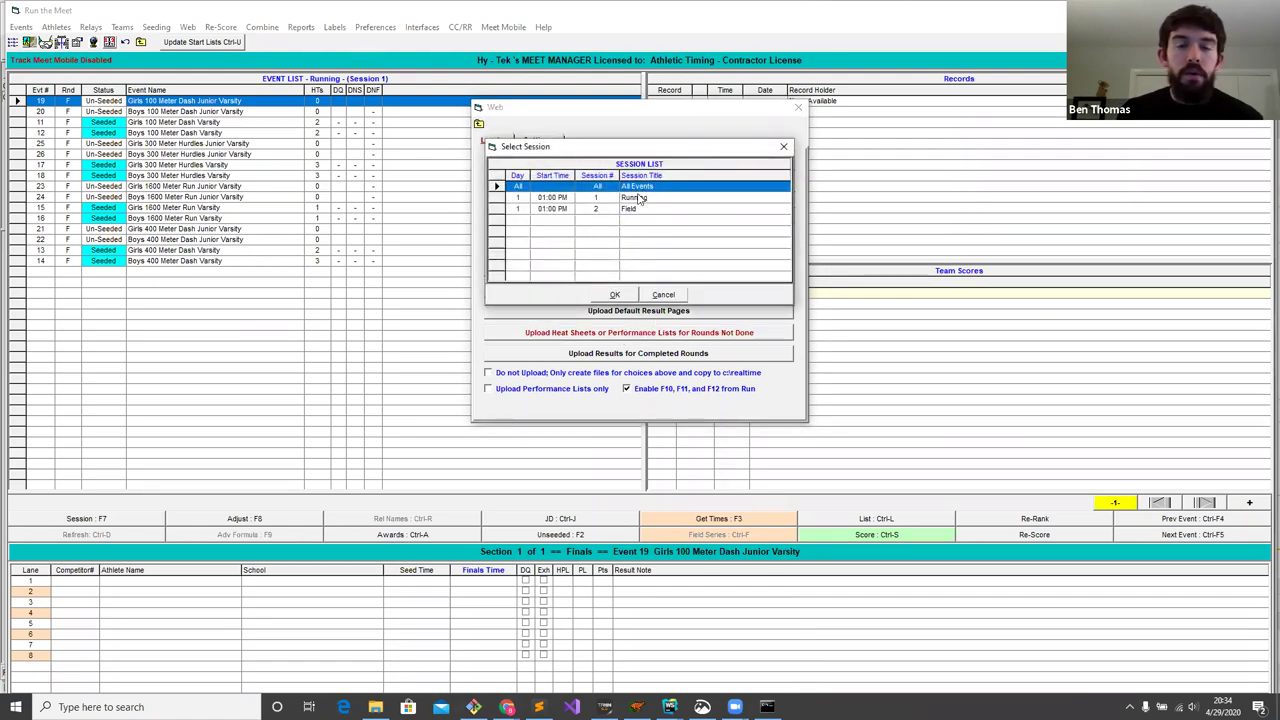
{"action": "left_click", "coordinate": [616, 295]}
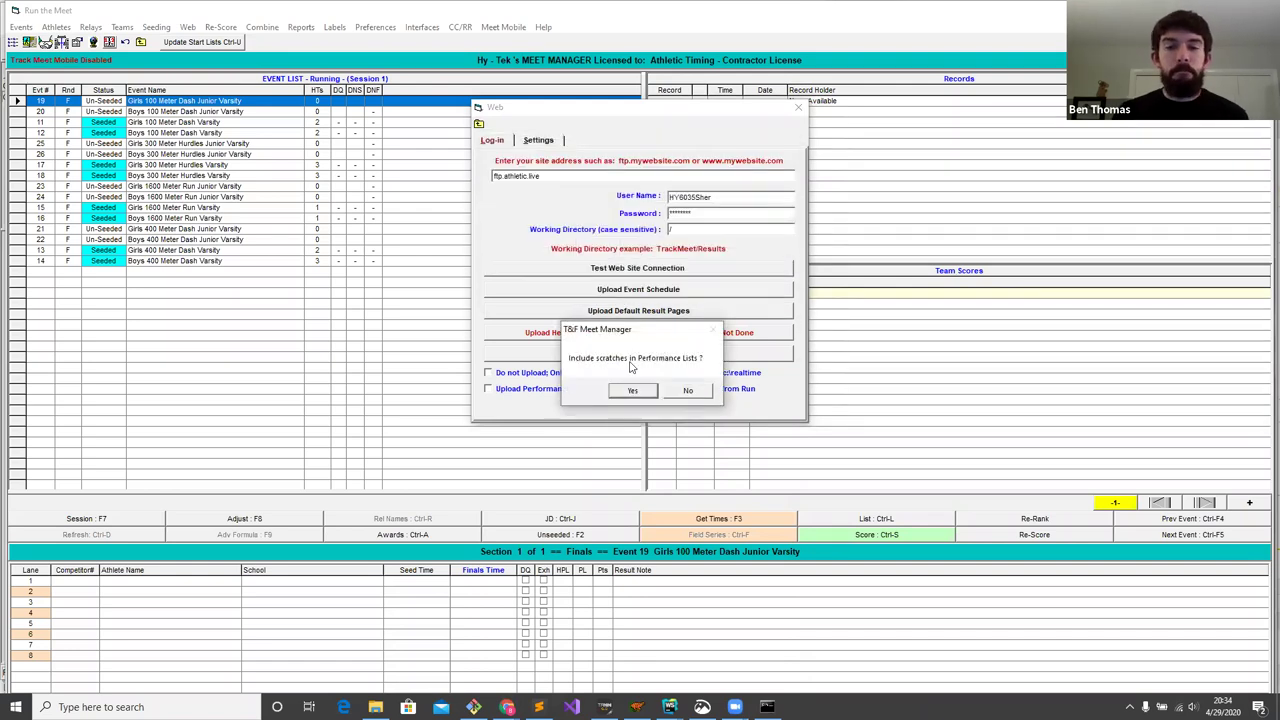
{"action": "left_click", "coordinate": [688, 391]}
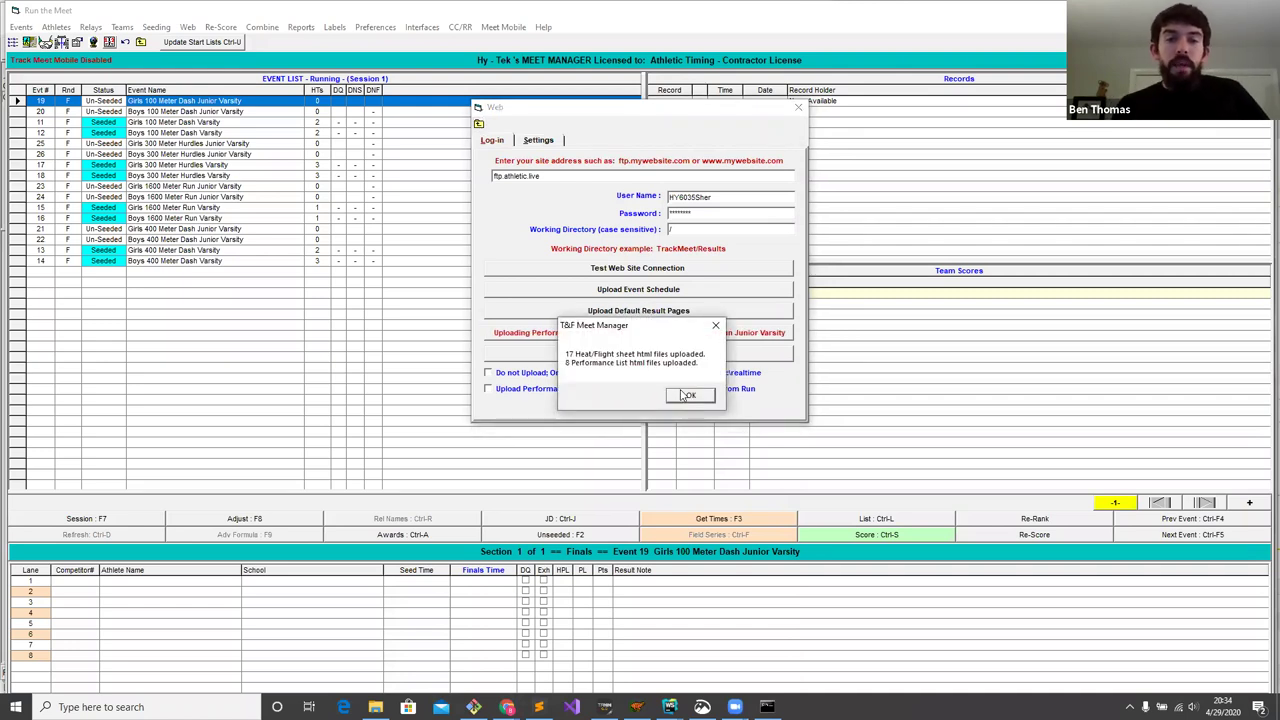
{"action": "left_click", "coordinate": [688, 395]}
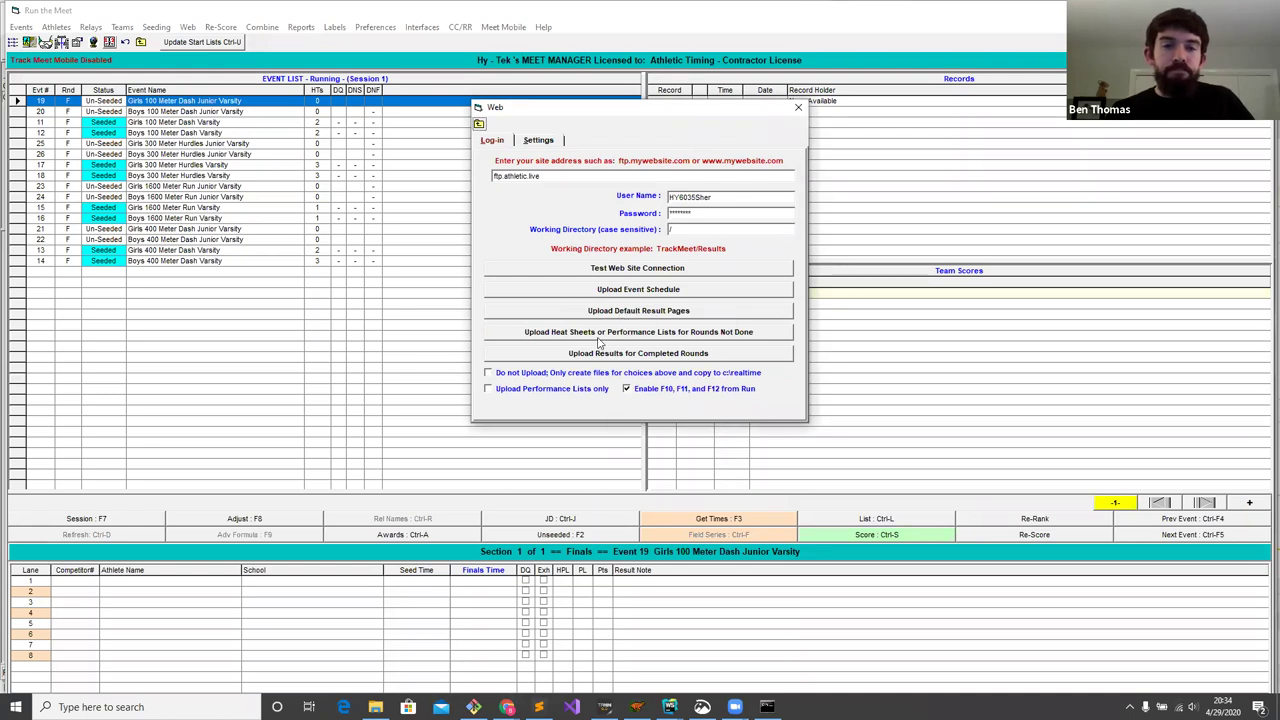
{"action": "left_click", "coordinate": [507, 707]}
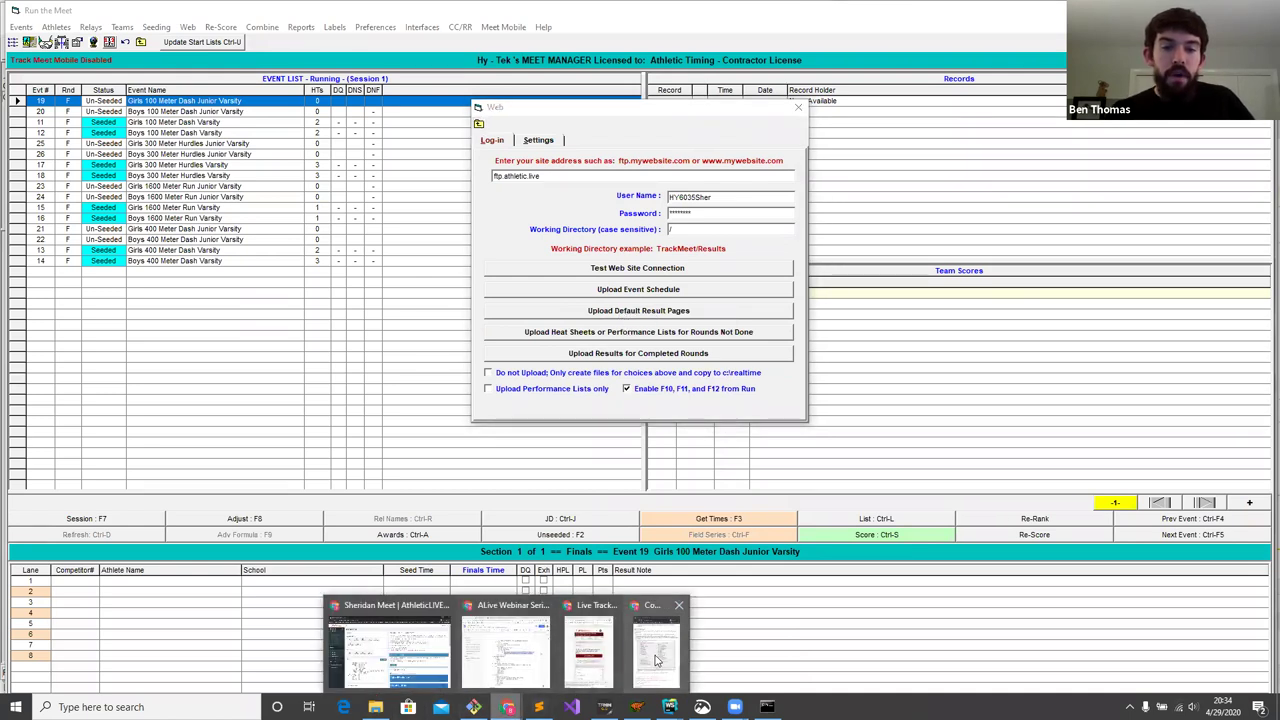
{"action": "mouse_move", "coordinate": [670, 655]}
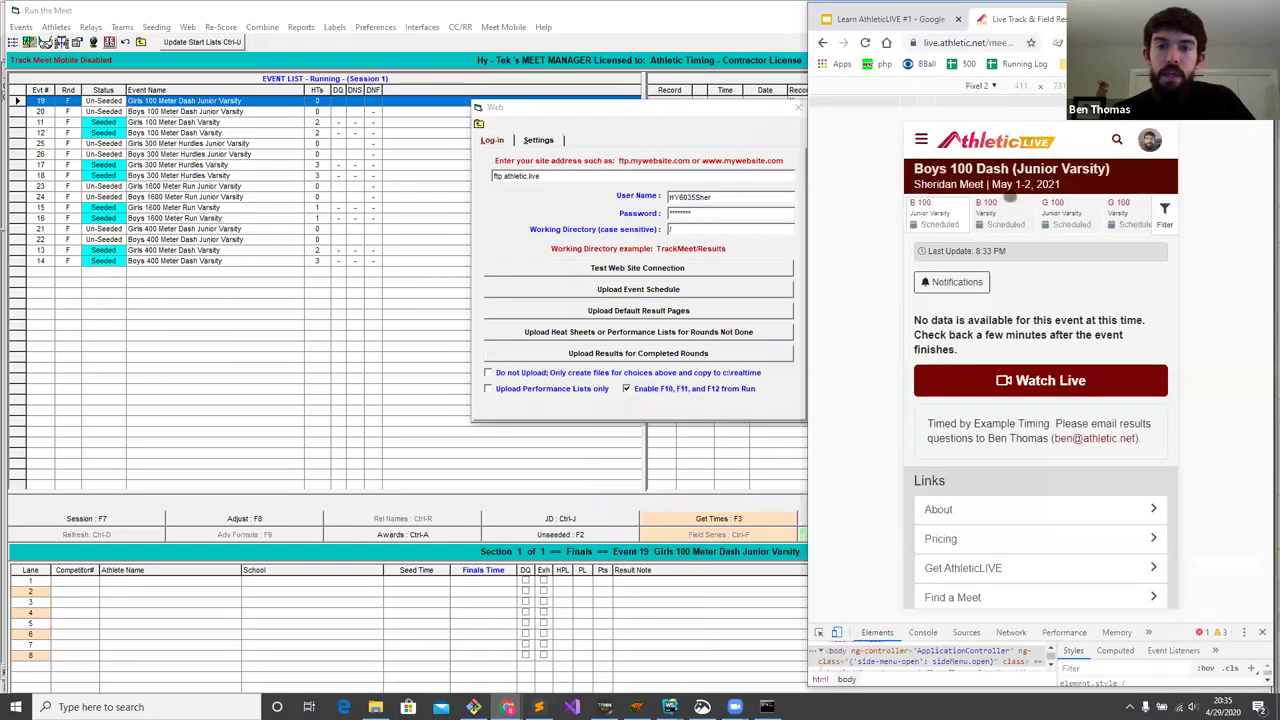
- Open Men Discus Throw (Varsity) from the Events list and review its Flight 1 and 2 entries
{"action": "left_click", "coordinate": [921, 140]}
{"action": "left_click", "coordinate": [945, 210]}
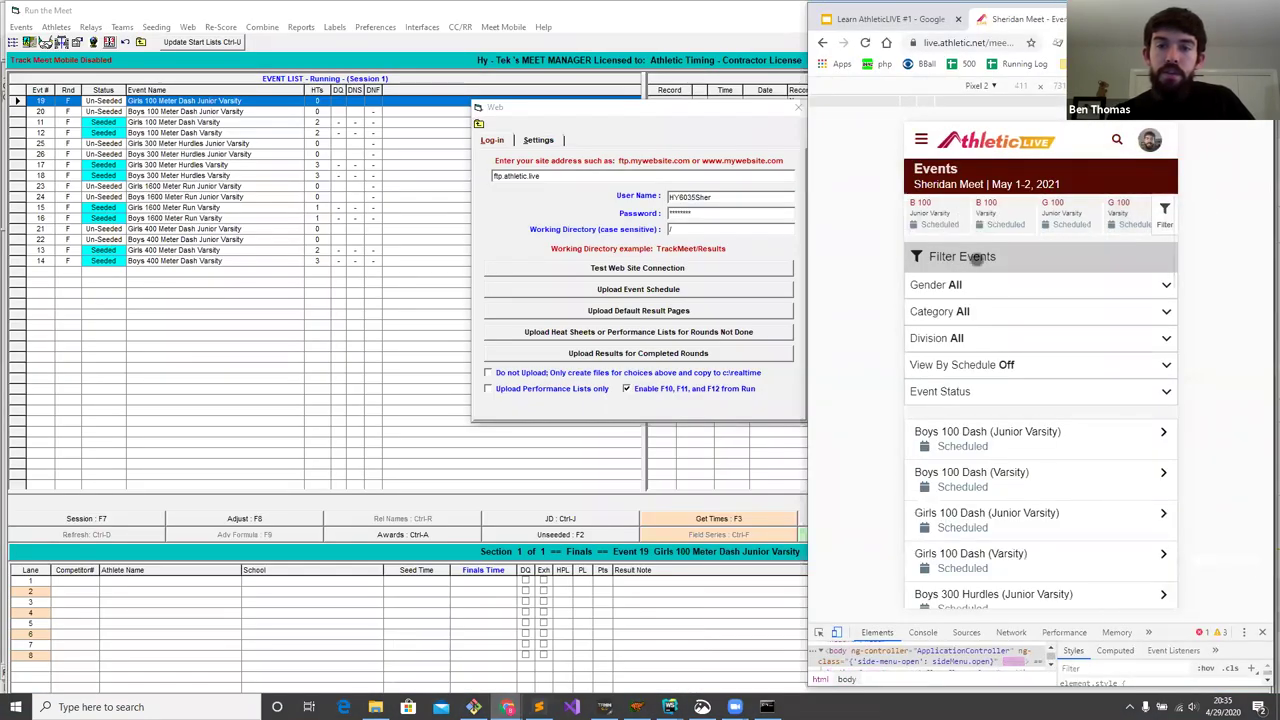
{"action": "scroll", "coordinate": [995, 286], "scroll_direction": "down", "scroll_amount": 1}
{"action": "scroll", "coordinate": [995, 286], "scroll_direction": "down", "scroll_amount": 10}
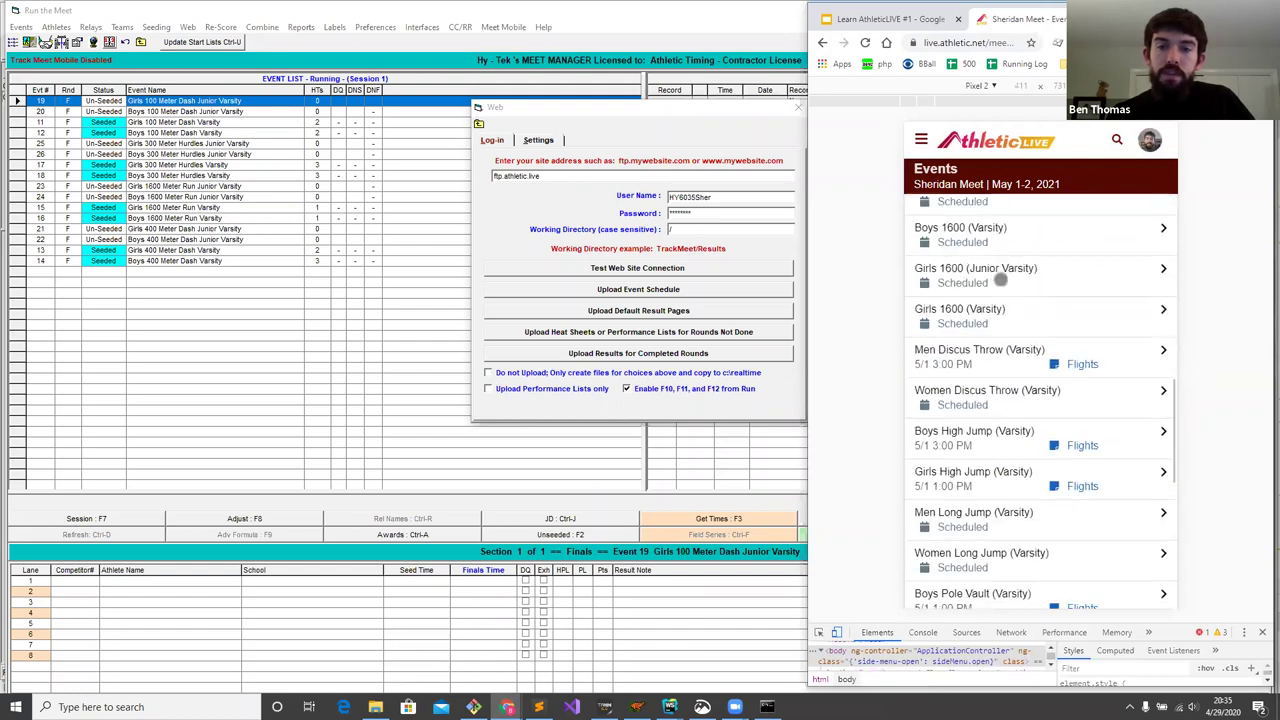
{"action": "scroll", "coordinate": [997, 290], "scroll_direction": "up", "scroll_amount": 1}
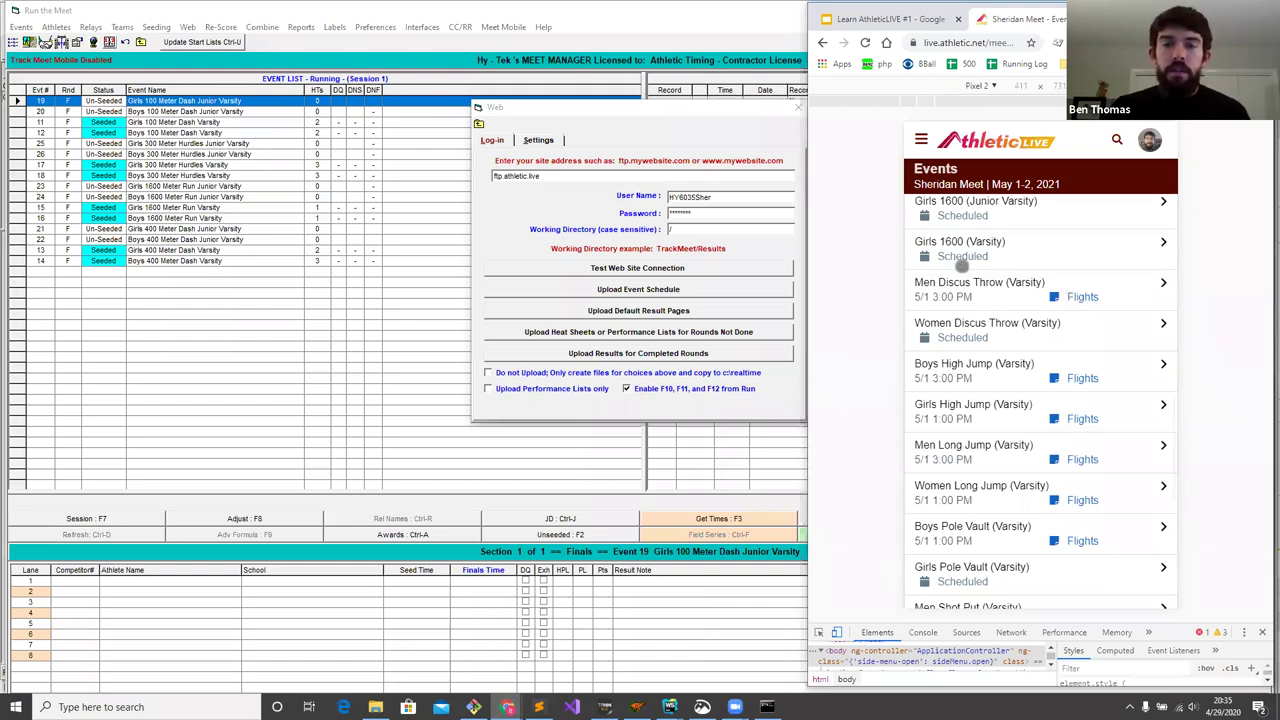
{"action": "left_click", "coordinate": [1046, 291]}
{"action": "scroll", "coordinate": [1035, 291], "scroll_direction": "down", "scroll_amount": 5}
{"action": "scroll", "coordinate": [1029, 291], "scroll_direction": "down", "scroll_amount": 10}
{"action": "scroll", "coordinate": [1007, 363], "scroll_direction": "up", "scroll_amount": 6}
{"action": "scroll", "coordinate": [1007, 363], "scroll_direction": "up", "scroll_amount": 8}
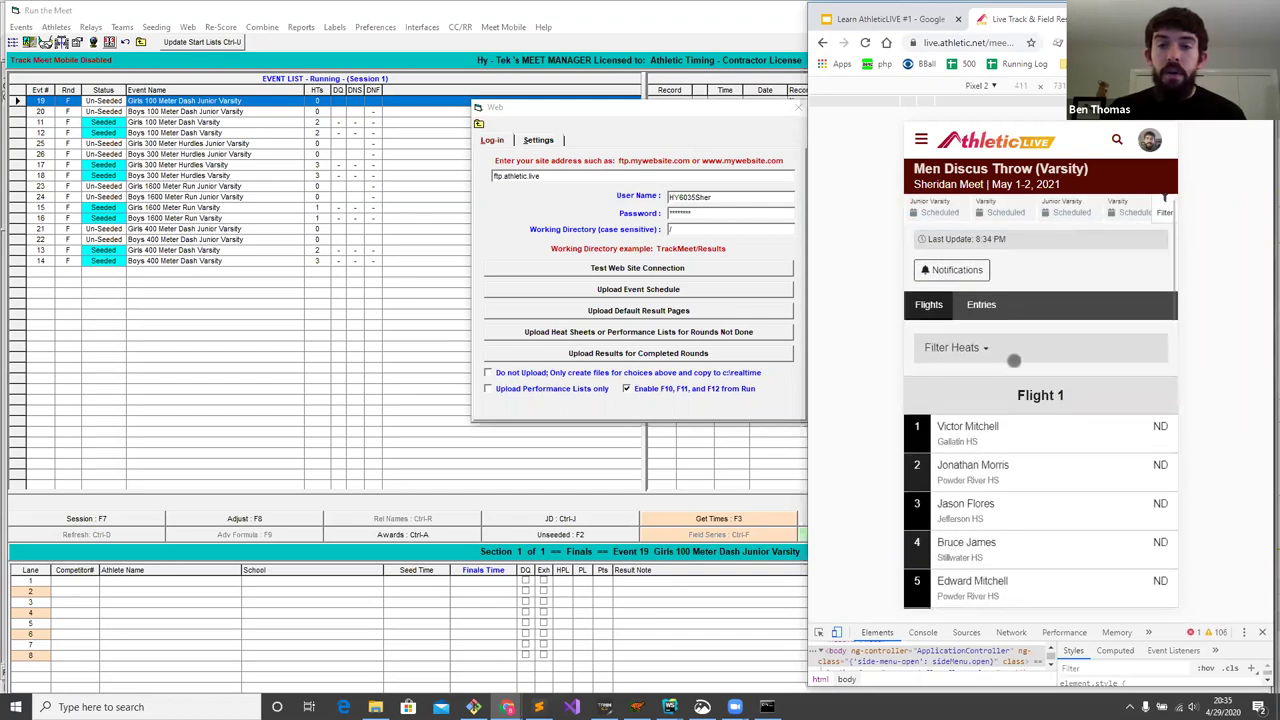
{"action": "scroll", "coordinate": [1013, 361], "scroll_direction": "down", "scroll_amount": 1}
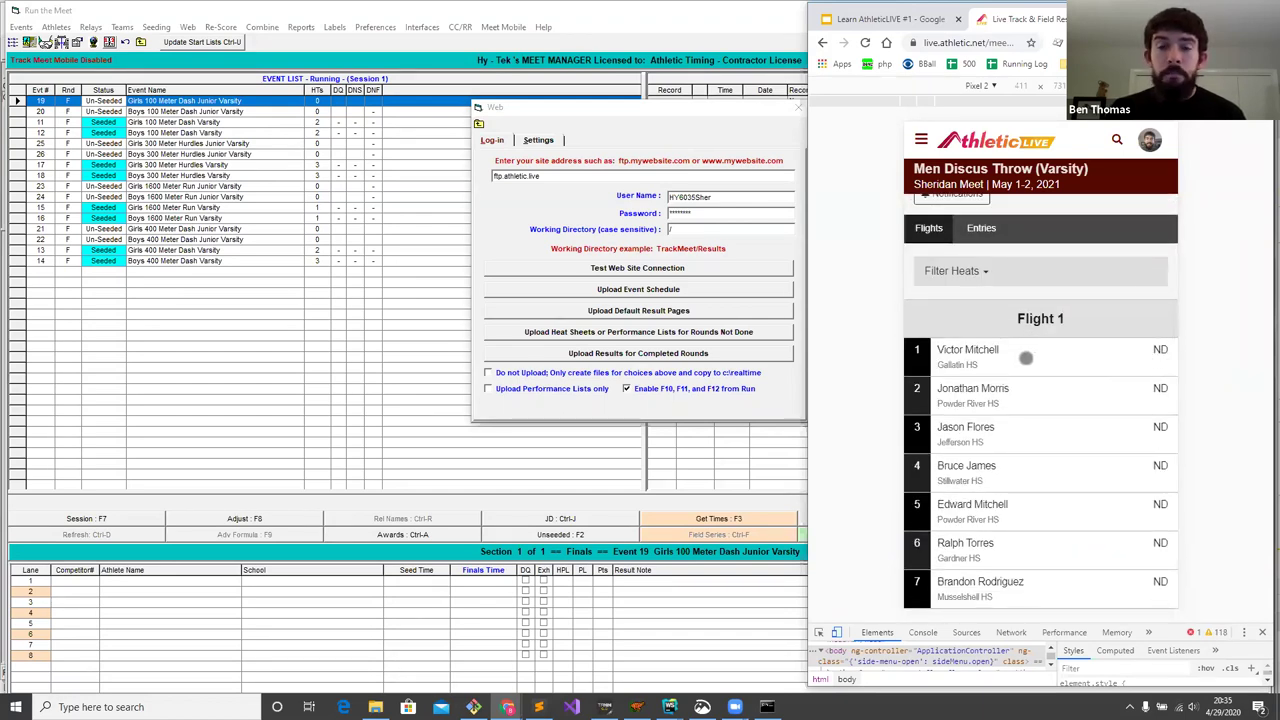
{"action": "scroll", "coordinate": [1026, 357], "scroll_direction": "up", "scroll_amount": 1}
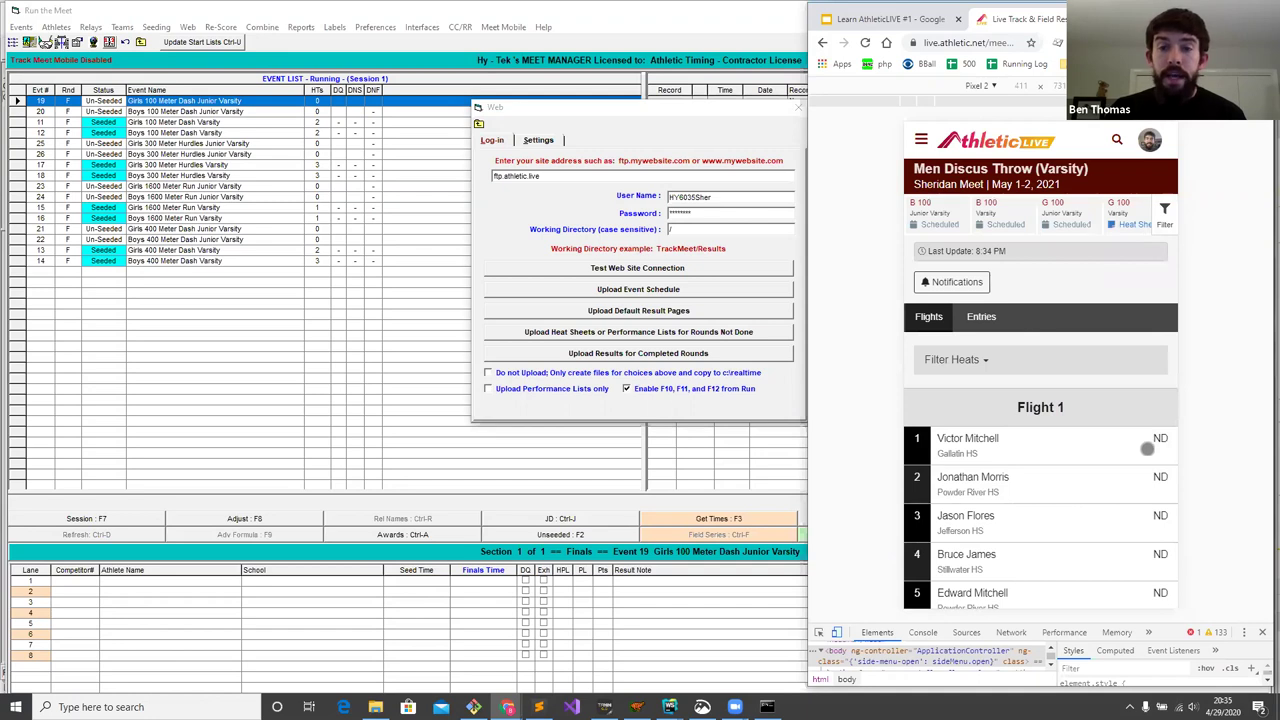
{"action": "scroll", "coordinate": [1147, 449], "scroll_direction": "down", "scroll_amount": 1}
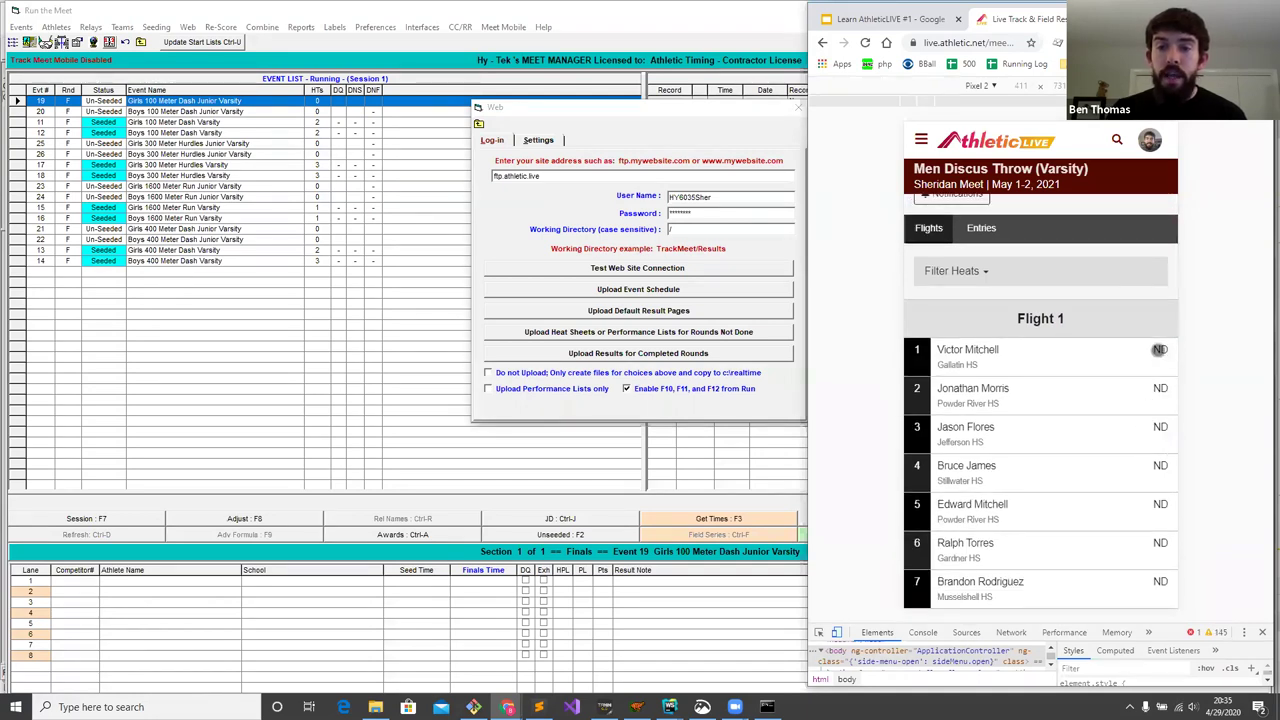
{"action": "left_click", "coordinate": [982, 228]}
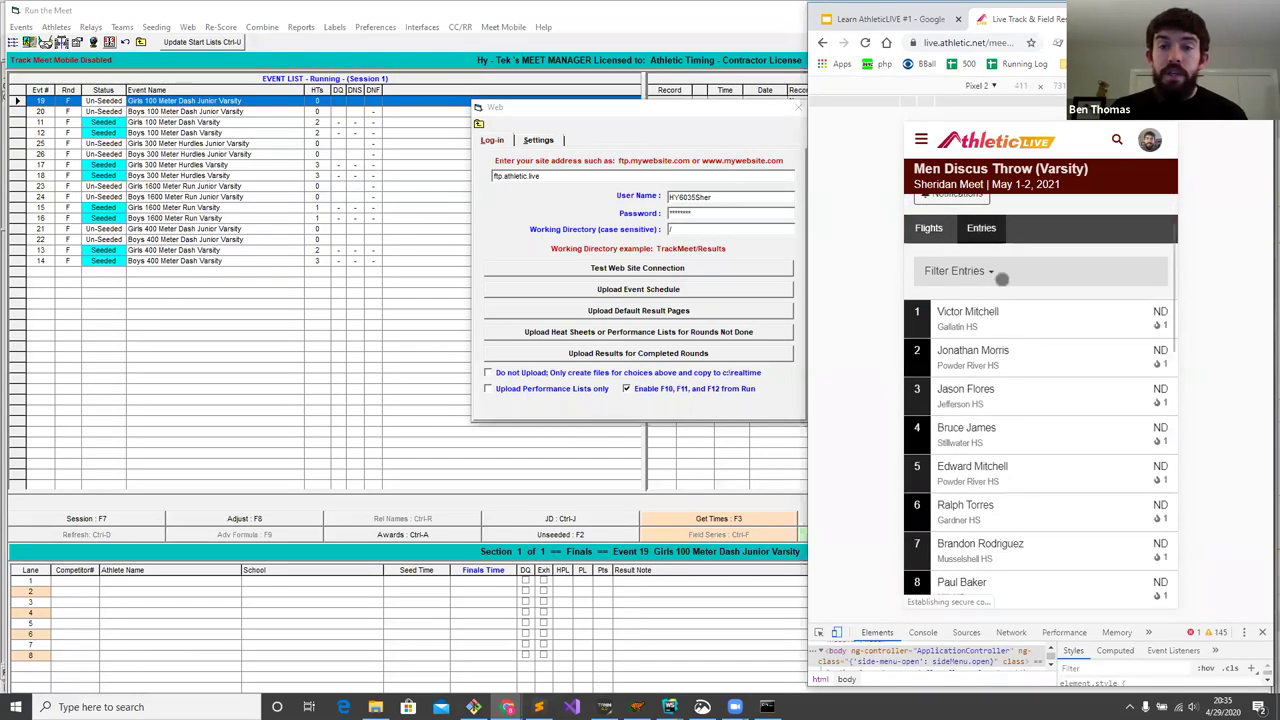
{"action": "scroll", "coordinate": [1037, 334], "scroll_direction": "down", "scroll_amount": 3}
{"action": "scroll", "coordinate": [1039, 337], "scroll_direction": "down", "scroll_amount": 2}
{"action": "scroll", "coordinate": [1037, 337], "scroll_direction": "up", "scroll_amount": 6}
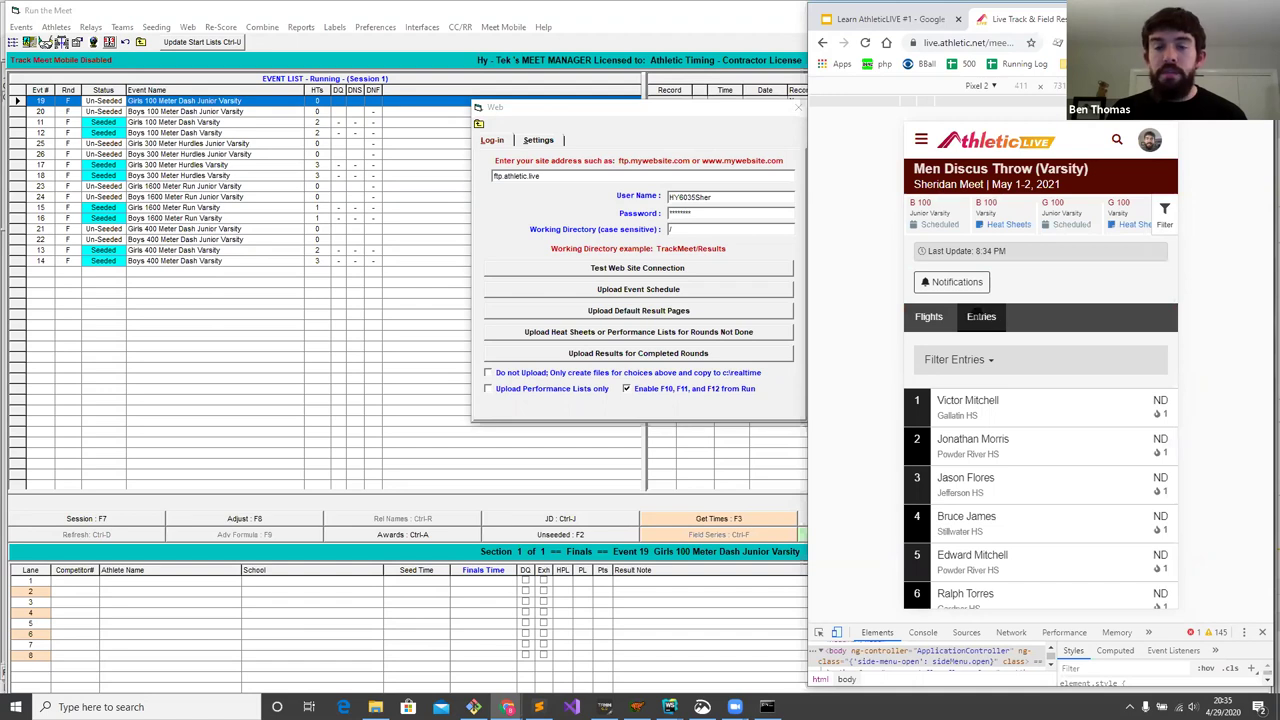
{"action": "left_click", "coordinate": [933, 316]}
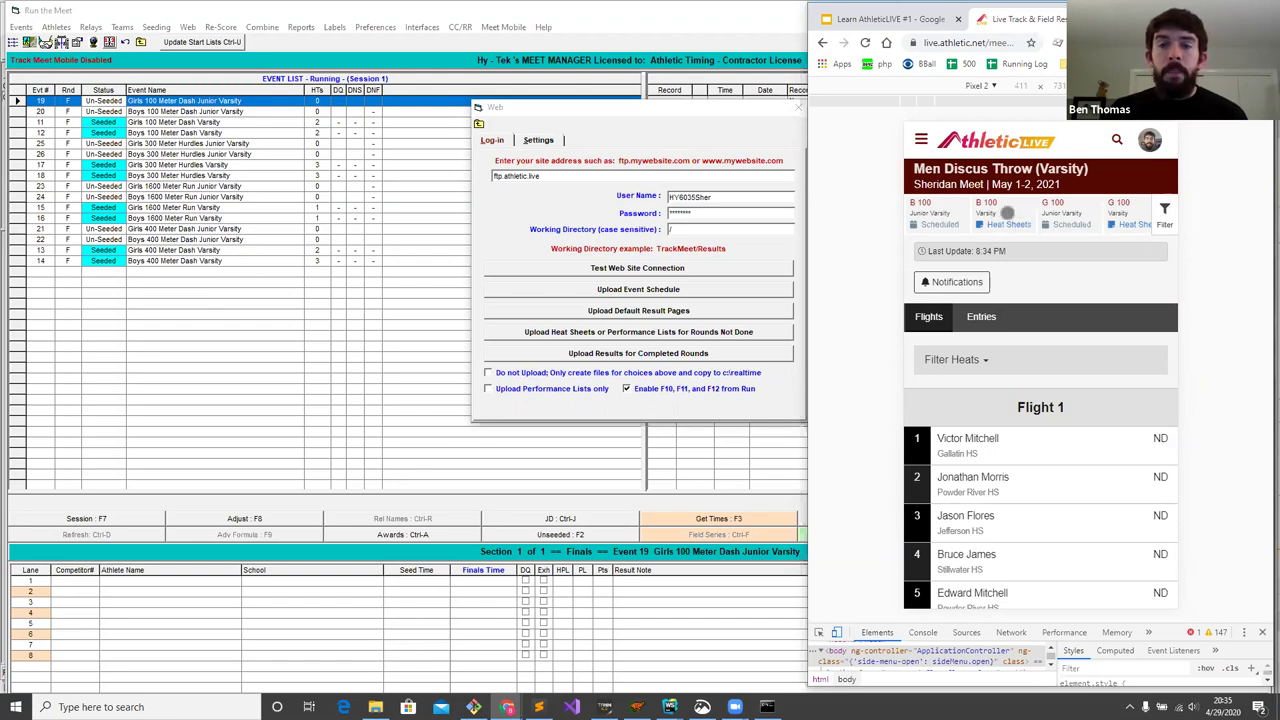
- Browse the Boys 100 Dash (Varsity) Heat Sheets and Entries tabs
{"action": "left_click", "coordinate": [1007, 212]}
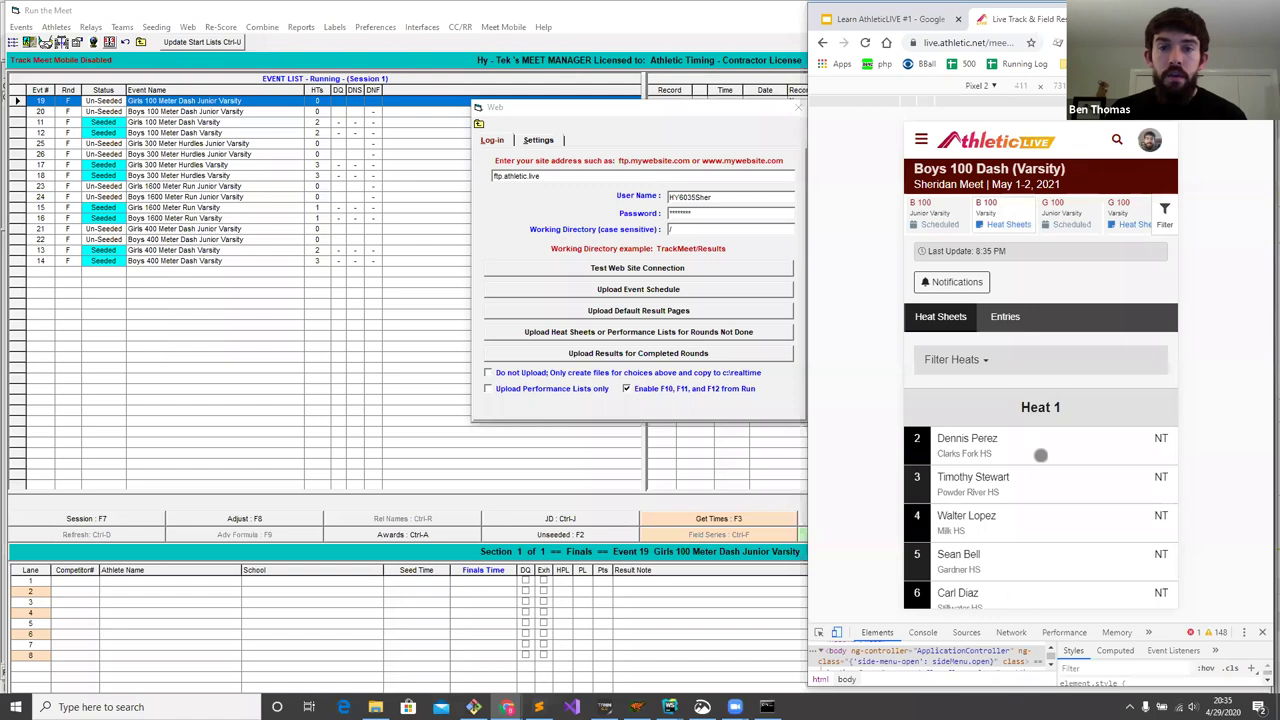
{"action": "left_click_drag", "start_coordinate": [1043, 412], "coordinate": [1054, 328]}
{"action": "scroll", "coordinate": [1054, 322], "scroll_direction": "down", "scroll_amount": 4}
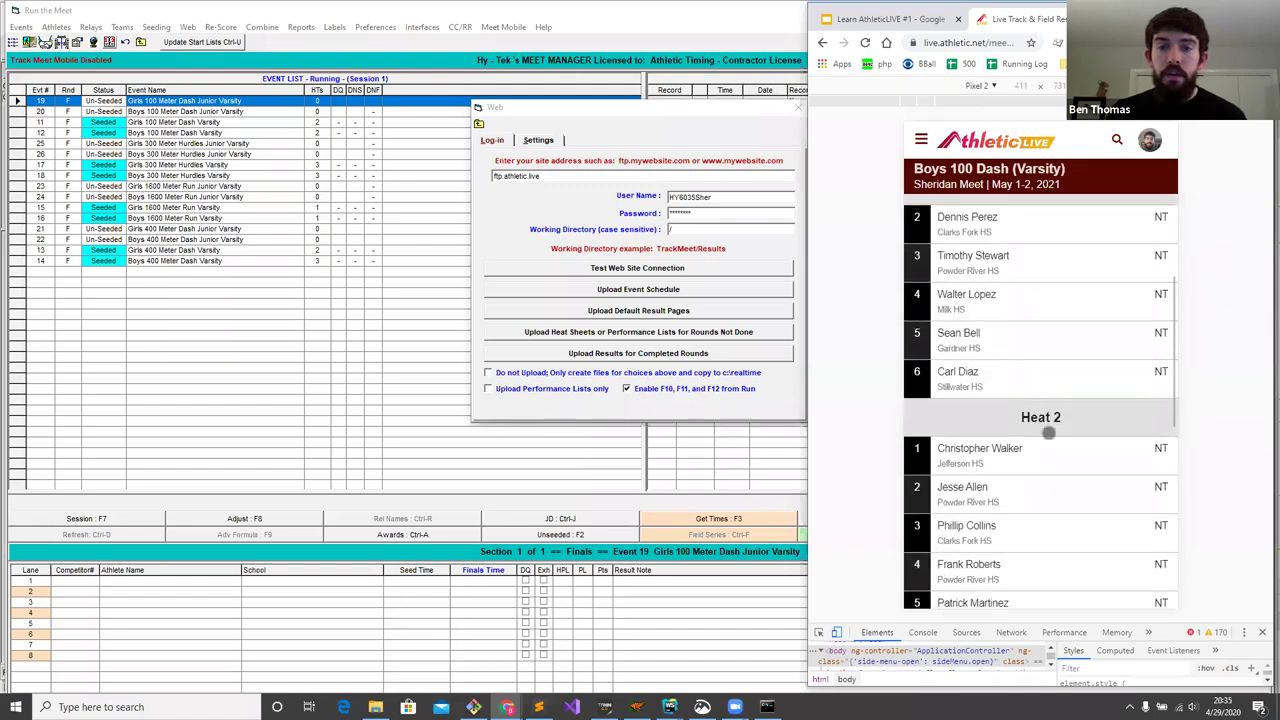
{"action": "scroll", "coordinate": [1040, 383], "scroll_direction": "up", "scroll_amount": 5}
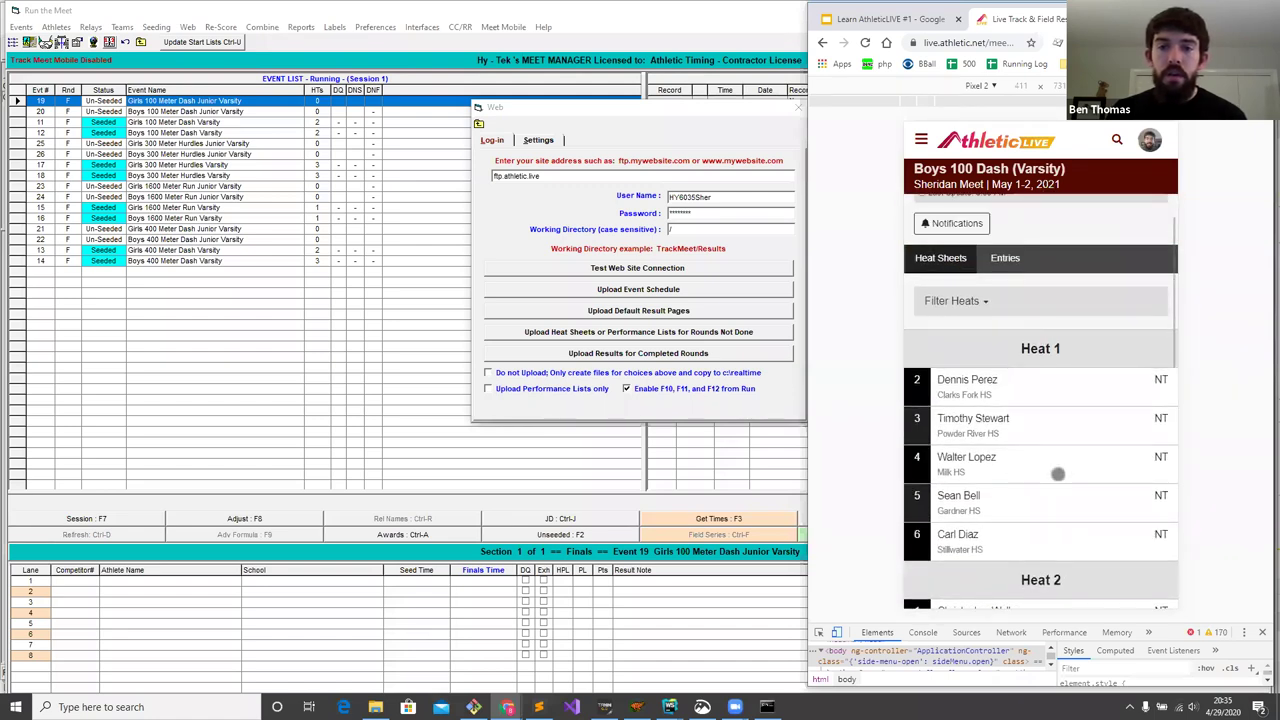
{"action": "scroll", "coordinate": [1006, 316], "scroll_direction": "up", "scroll_amount": 1}
{"action": "left_click", "coordinate": [1006, 316]}
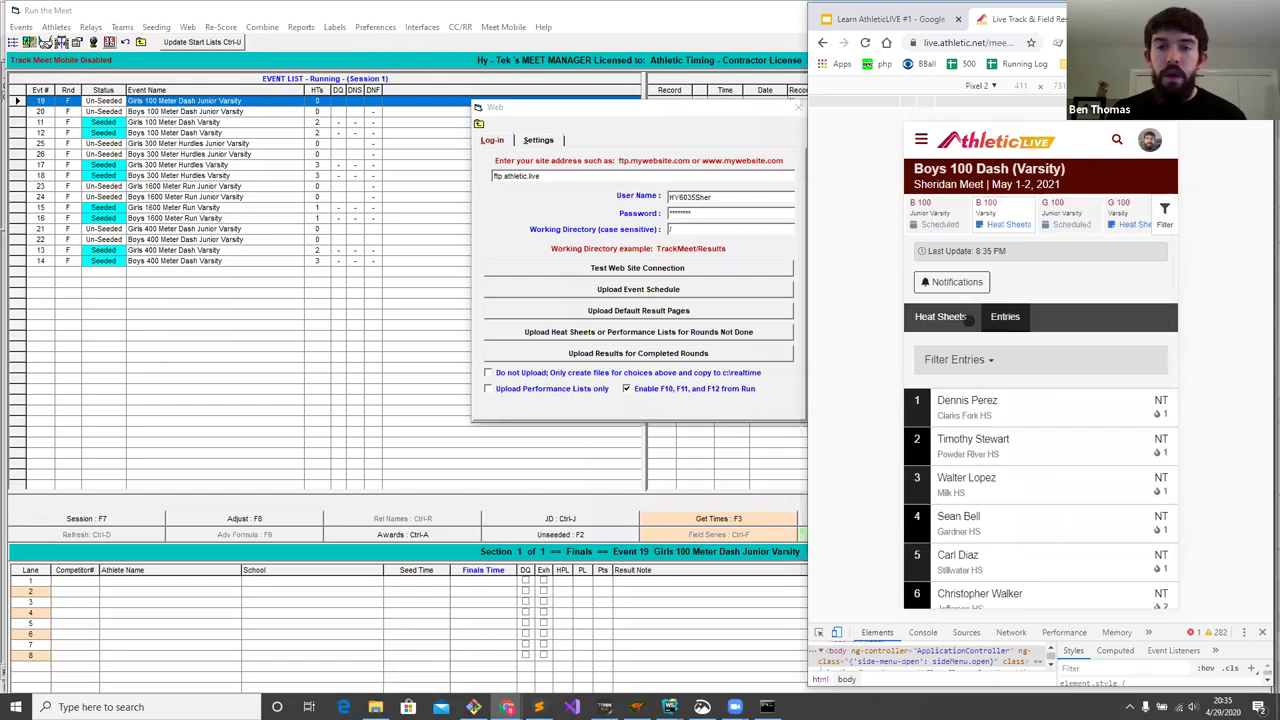
{"action": "left_click", "coordinate": [950, 316]}
- Return to the meet's Events list and scroll through its Entries and Heat Sheets links
{"action": "left_click", "coordinate": [920, 140]}
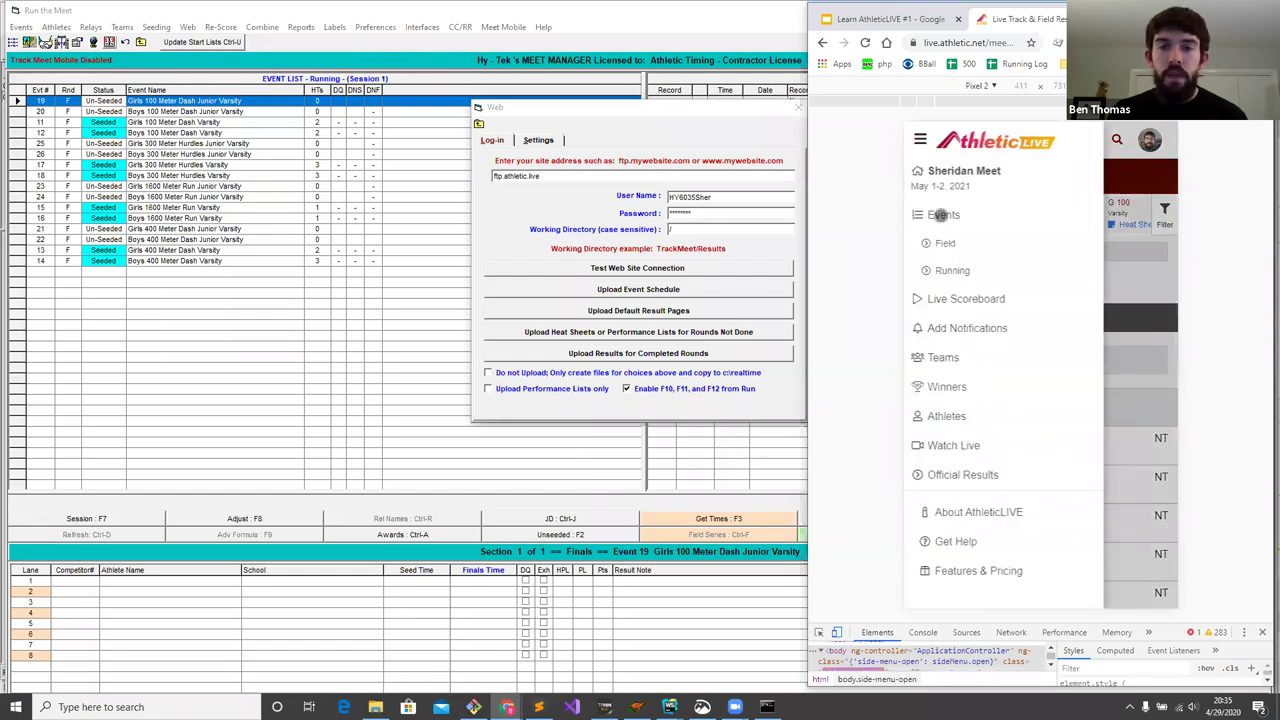
{"action": "left_click", "coordinate": [943, 213]}
{"action": "scroll", "coordinate": [1040, 330], "scroll_direction": "down", "scroll_amount": 3}
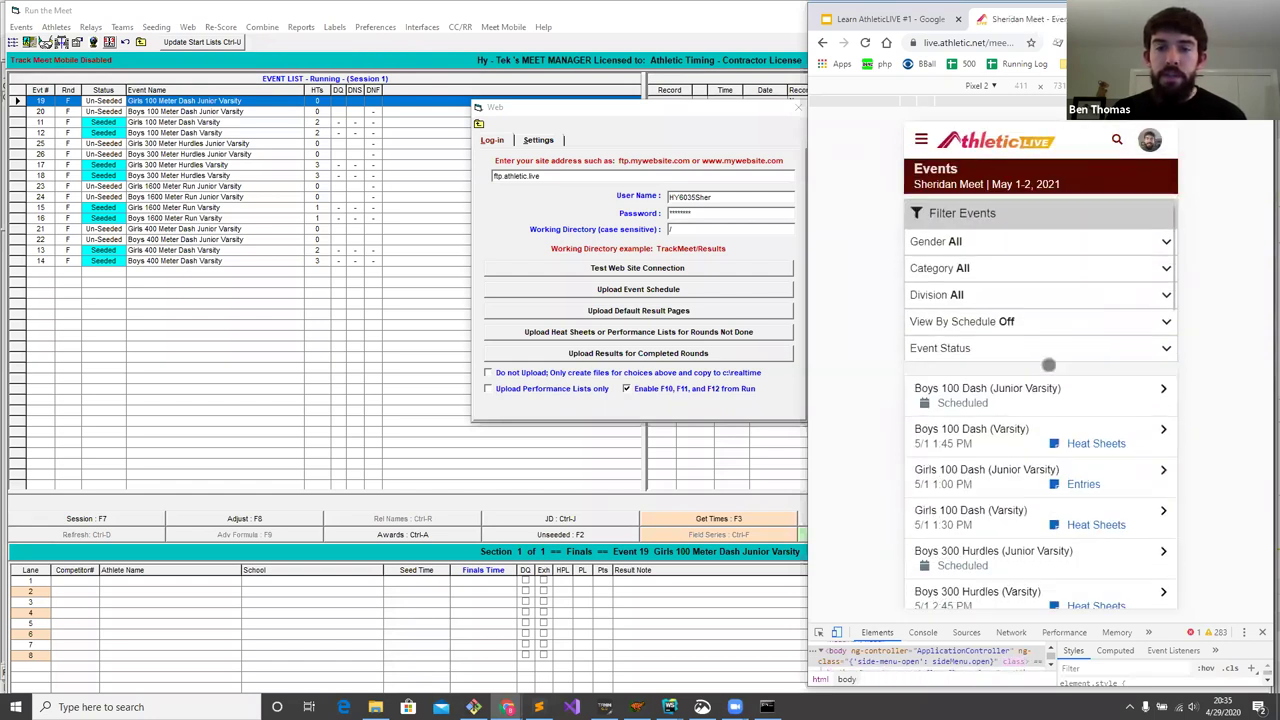
{"action": "scroll", "coordinate": [1047, 267], "scroll_direction": "up", "scroll_amount": 3}
{"action": "scroll", "coordinate": [1060, 320], "scroll_direction": "down", "scroll_amount": 2}
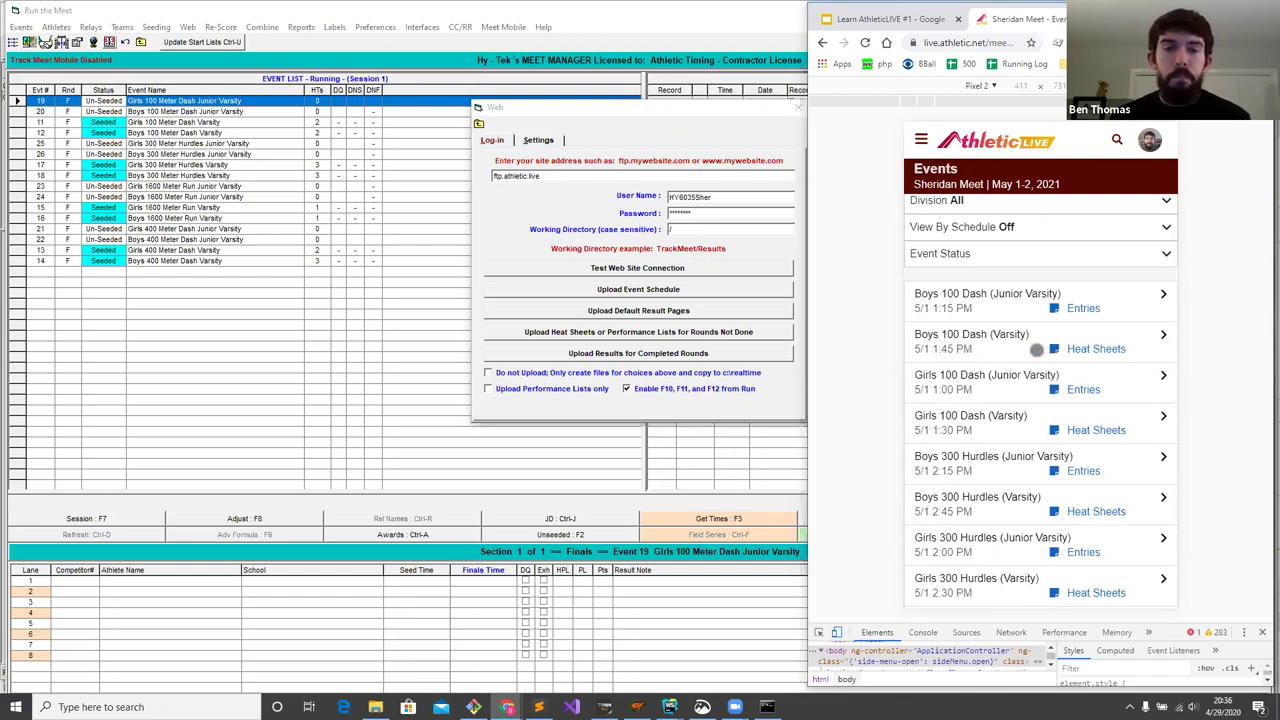
- Close the Web dialog and show All Events in the session list
{"action": "left_click", "coordinate": [744, 109]}
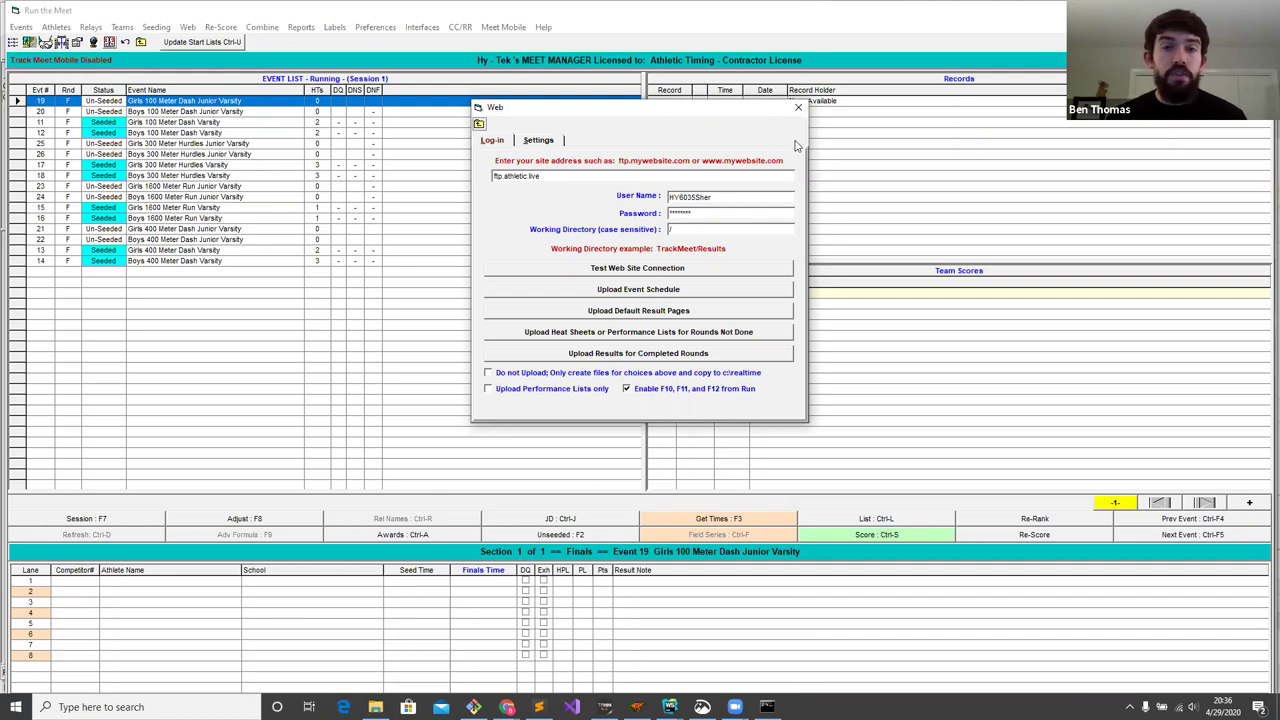
{"action": "left_click", "coordinate": [797, 106]}
{"action": "left_click", "coordinate": [116, 520]}
{"action": "double_click", "coordinate": [628, 187]}
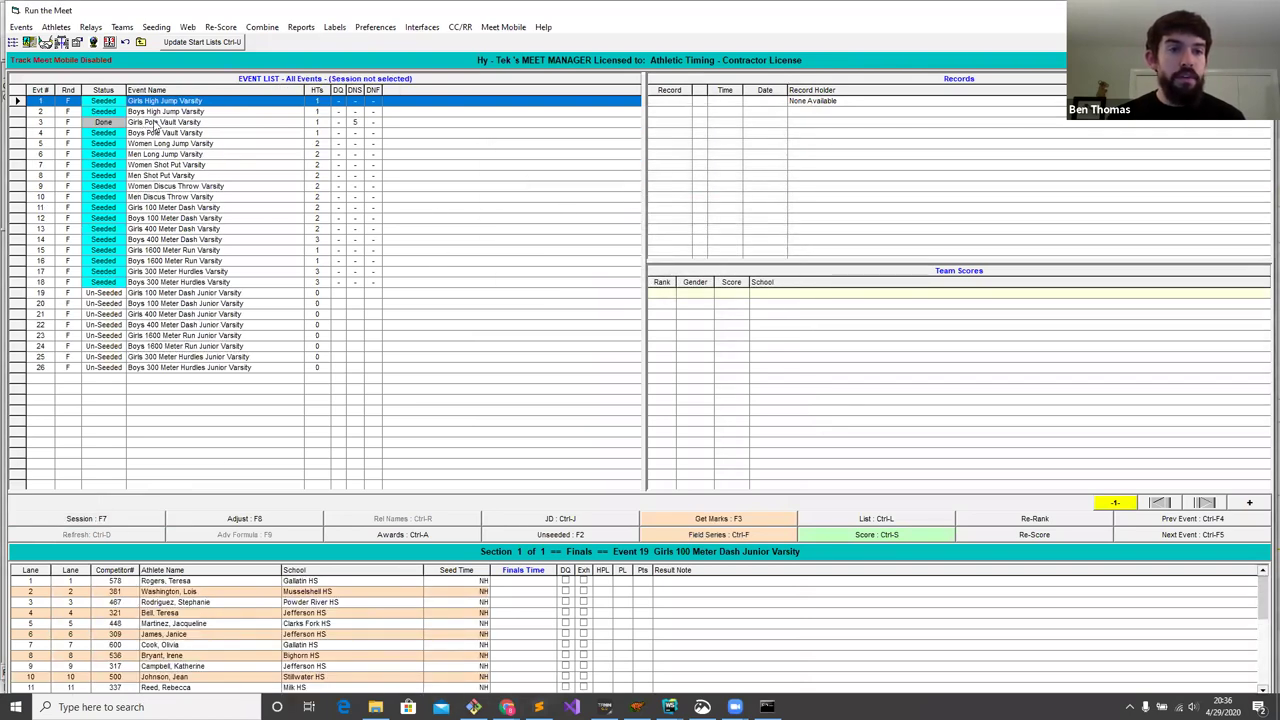
- Upload results for completed rounds for all events and confirm the success message
{"action": "left_click", "coordinate": [189, 27]}
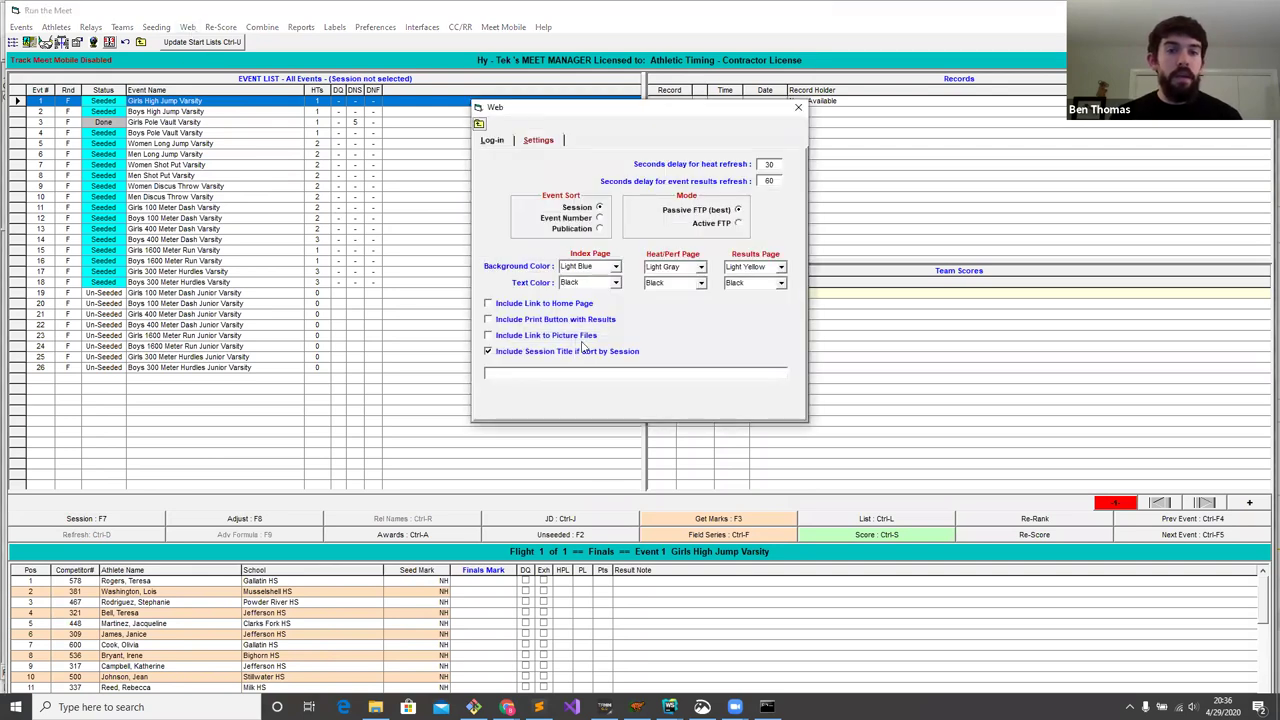
{"action": "left_click", "coordinate": [493, 140]}
{"action": "left_click", "coordinate": [640, 355]}
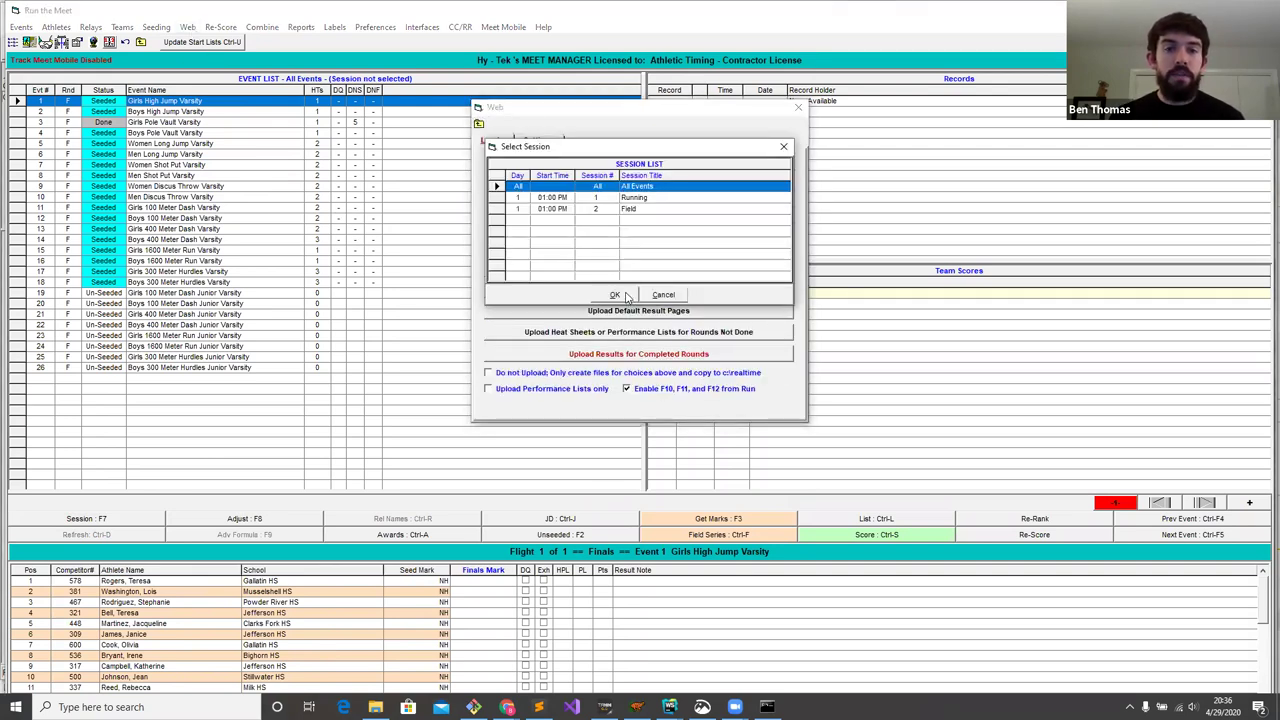
{"action": "left_click", "coordinate": [615, 295]}
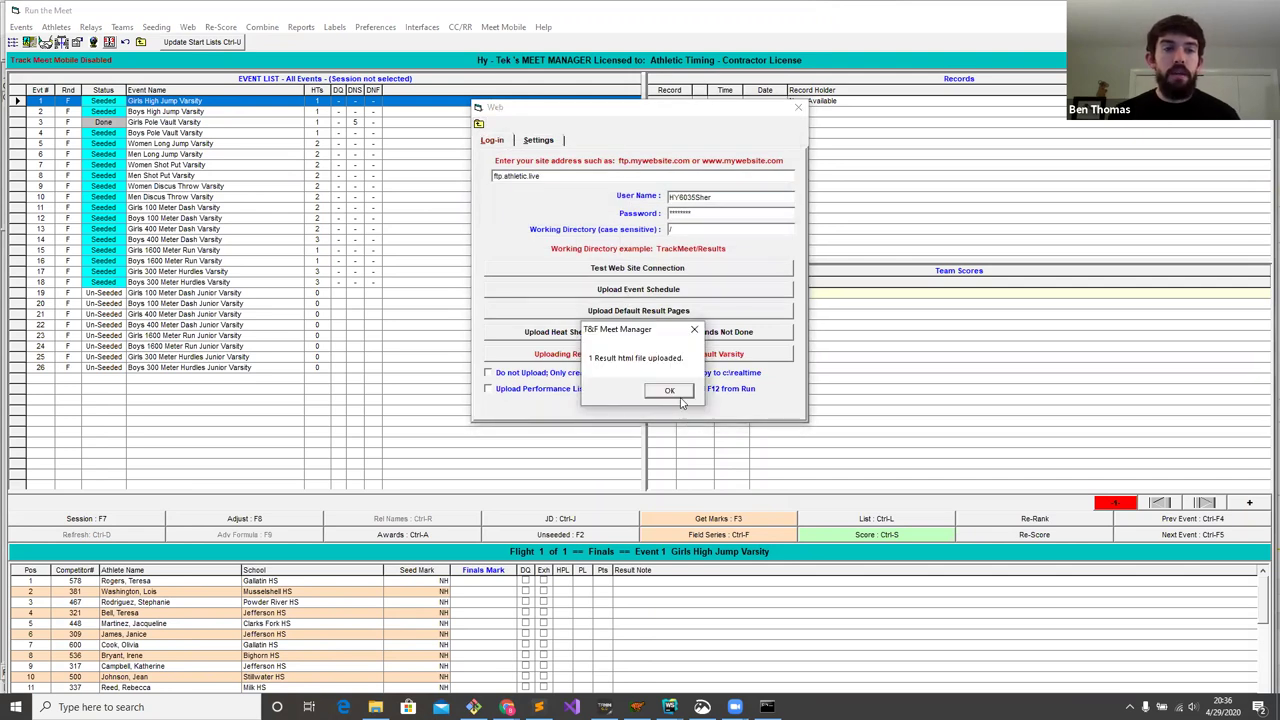
{"action": "left_click", "coordinate": [670, 391]}
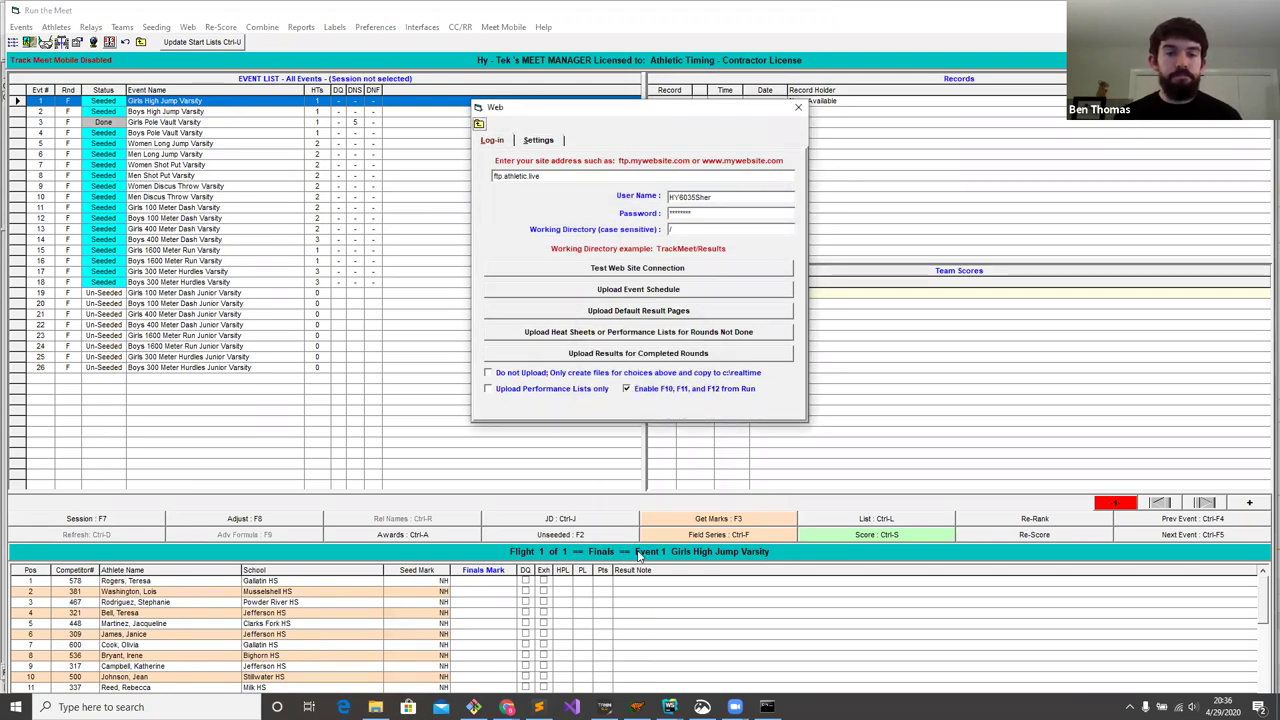
{"action": "left_click", "coordinate": [507, 707]}
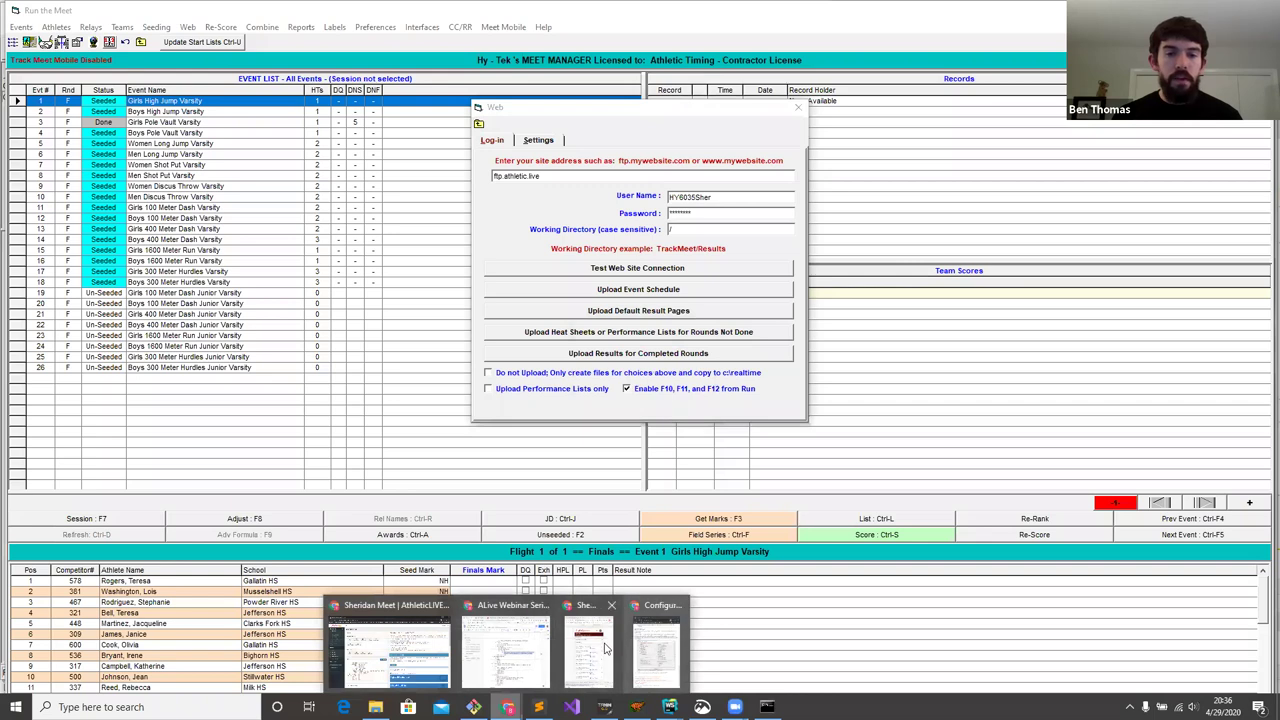
{"action": "left_click", "coordinate": [605, 650]}
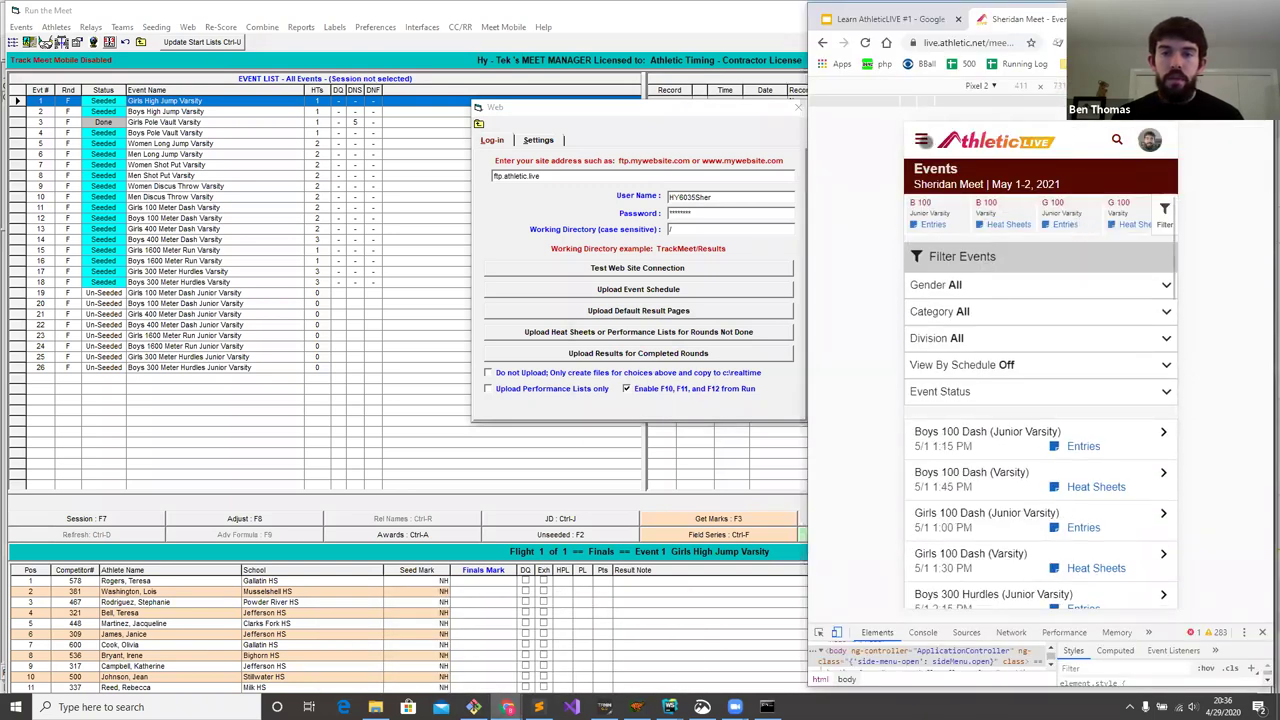
- Filter the schedule to Field events and open the Girls Pole Vault (Varsity) results
{"action": "left_click", "coordinate": [996, 364]}
{"action": "left_click", "coordinate": [966, 402]}
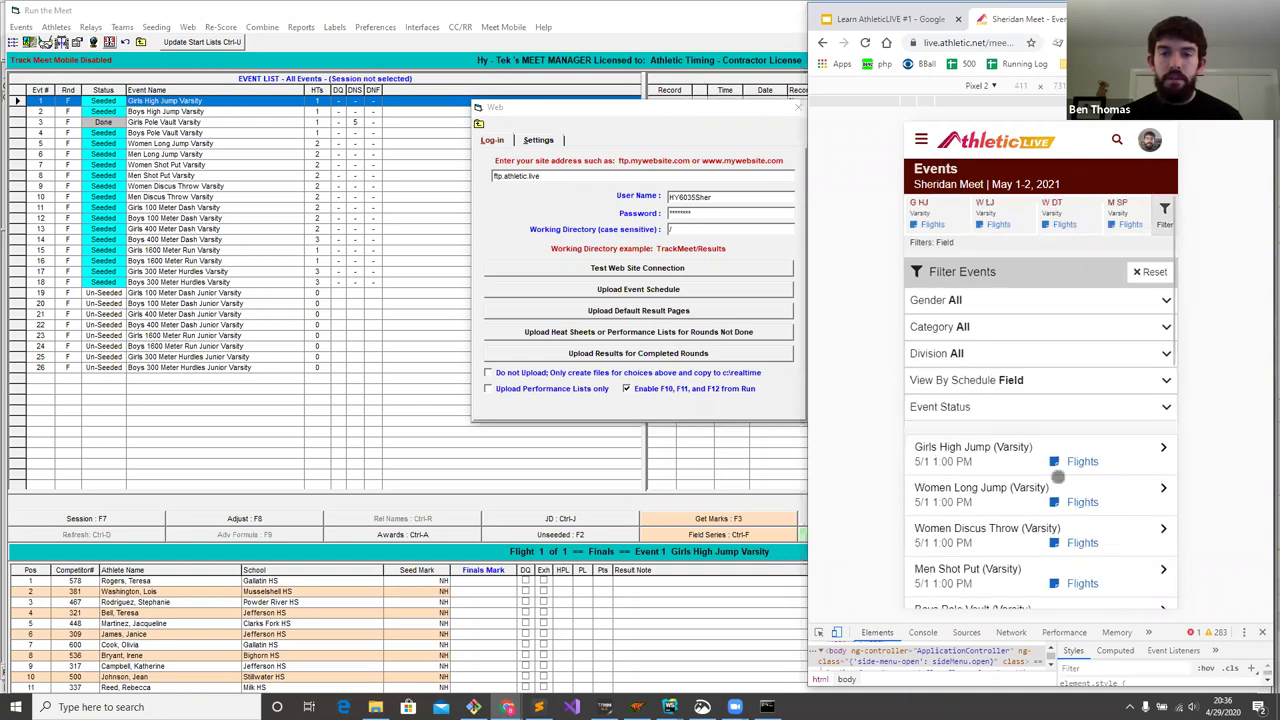
{"action": "scroll", "coordinate": [1057, 477], "scroll_direction": "down", "scroll_amount": 3}
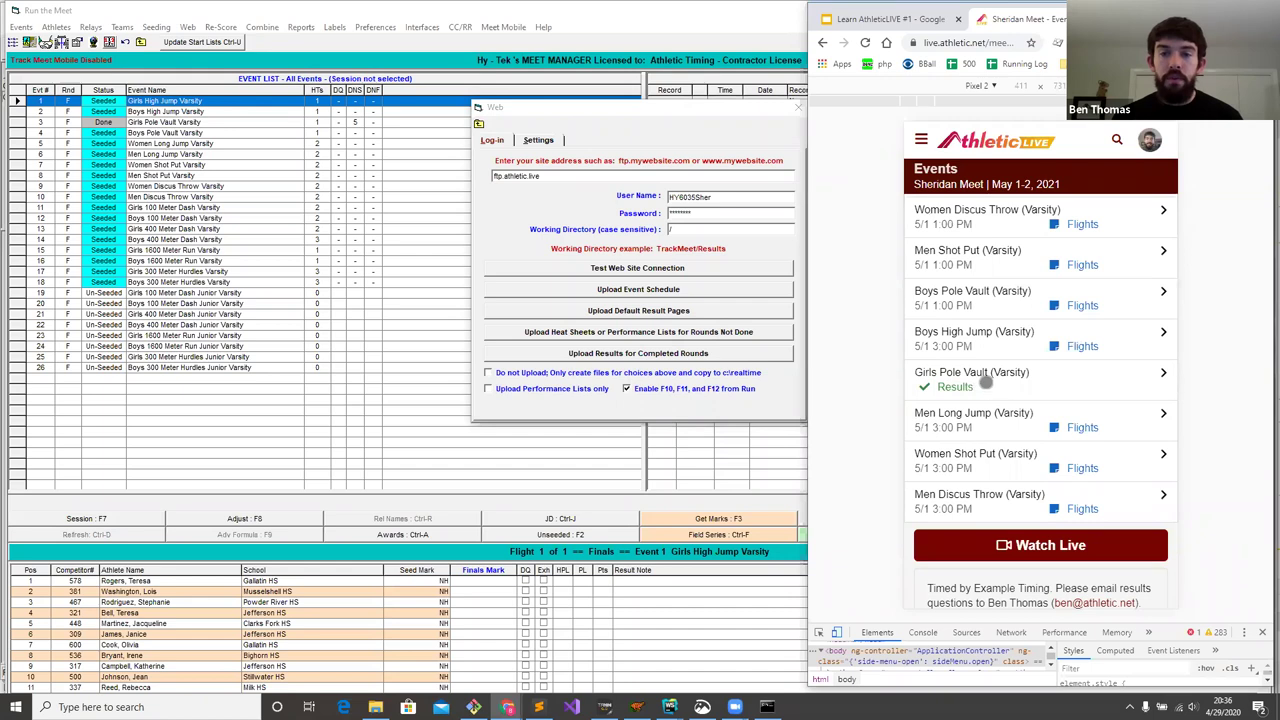
{"action": "left_click", "coordinate": [985, 386]}
{"action": "scroll", "coordinate": [1040, 485], "scroll_direction": "down", "scroll_amount": 5}
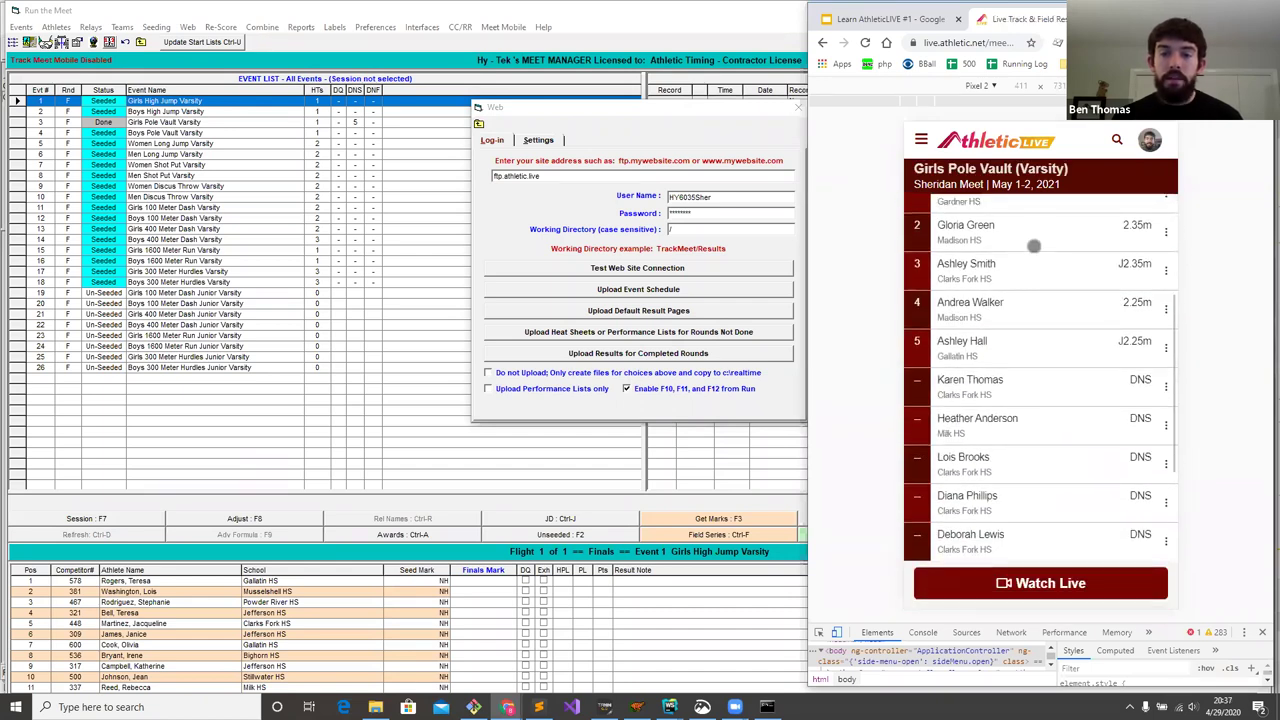
{"action": "scroll", "coordinate": [1045, 482], "scroll_direction": "up", "scroll_amount": 5}
{"action": "scroll", "coordinate": [1048, 522], "scroll_direction": "down", "scroll_amount": 4}
{"action": "scroll", "coordinate": [1051, 490], "scroll_direction": "up", "scroll_amount": 3}
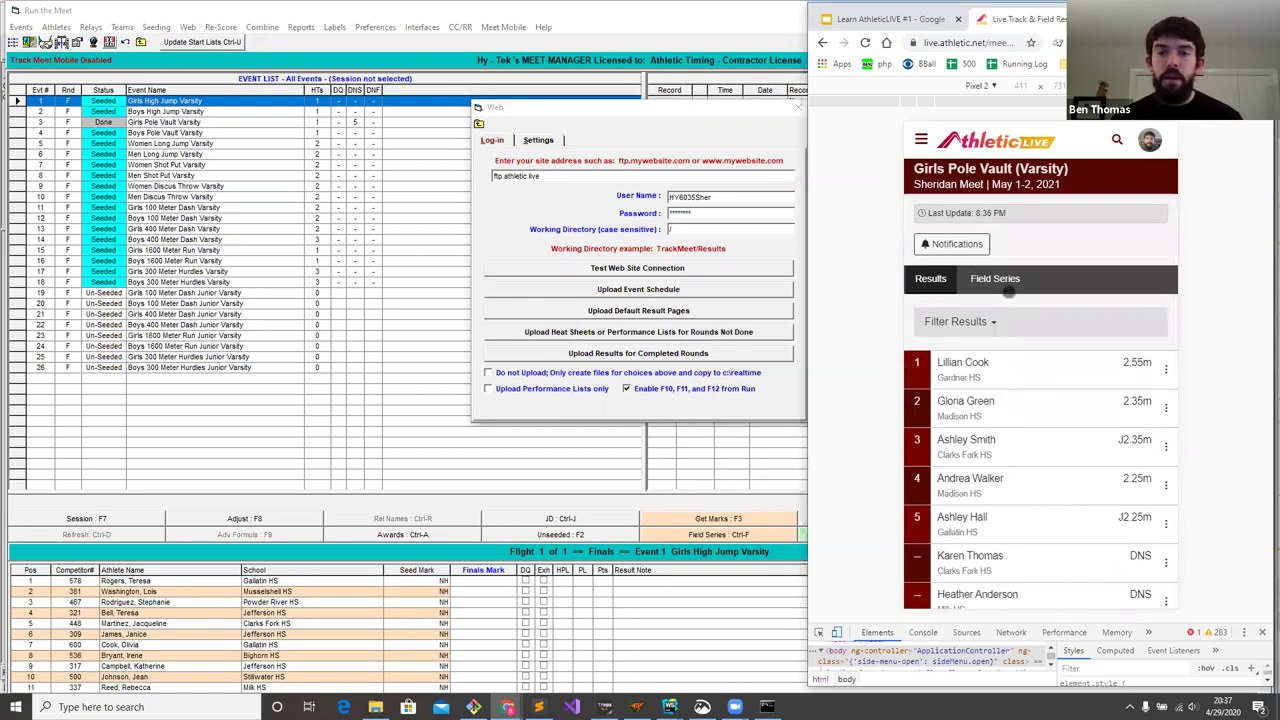
- View the Girls Pole Vault Field Series attempts, then return to the Results list
{"action": "left_click", "coordinate": [1001, 278]}
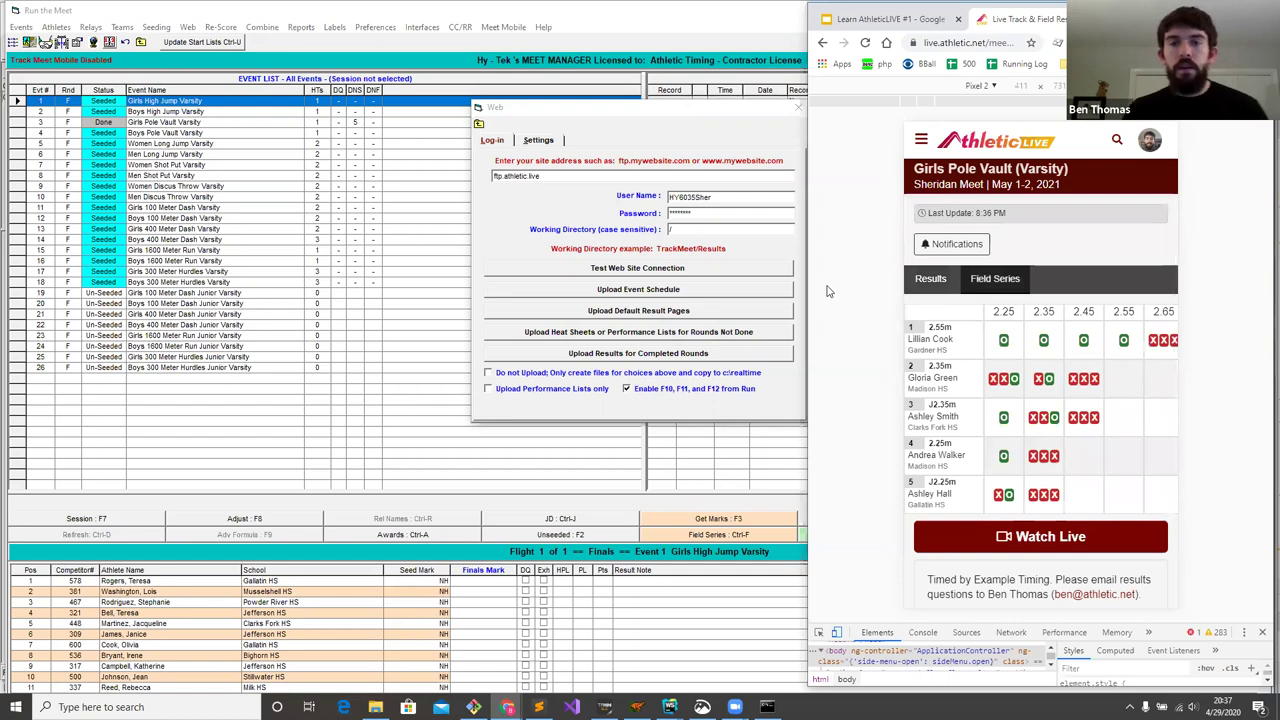
{"action": "left_click", "coordinate": [931, 280]}
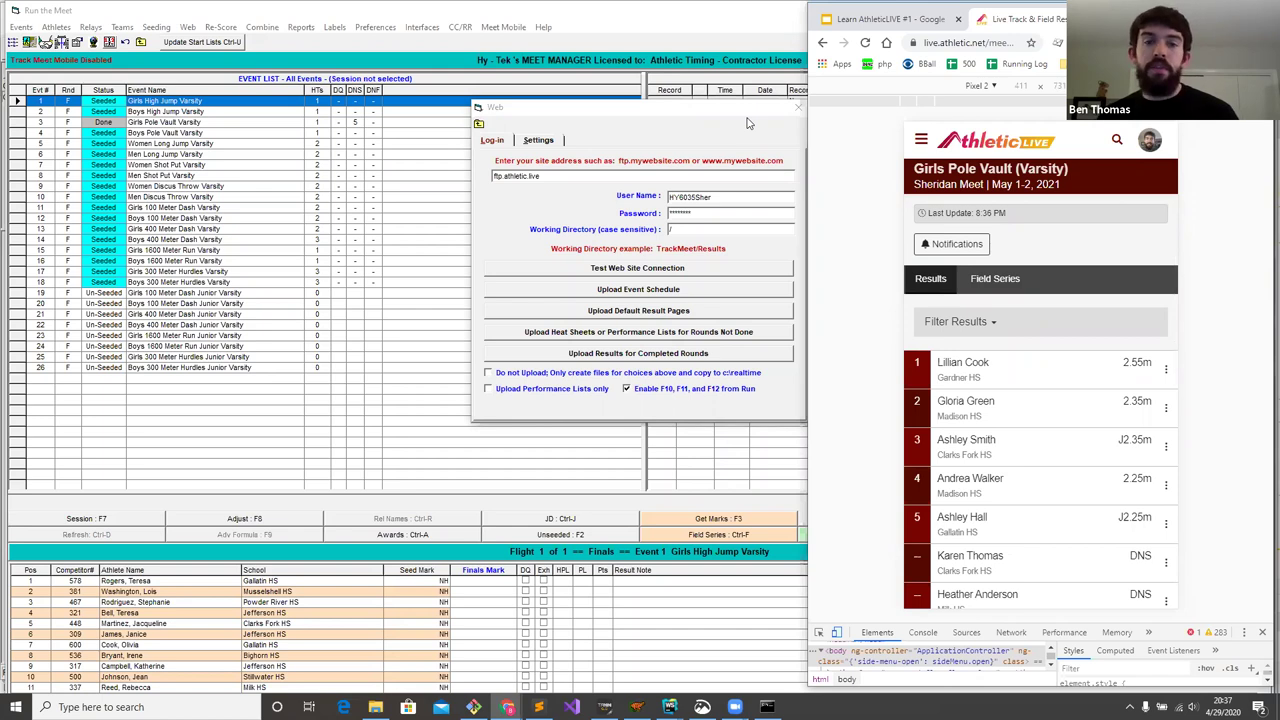
{"action": "left_click", "coordinate": [748, 118]}
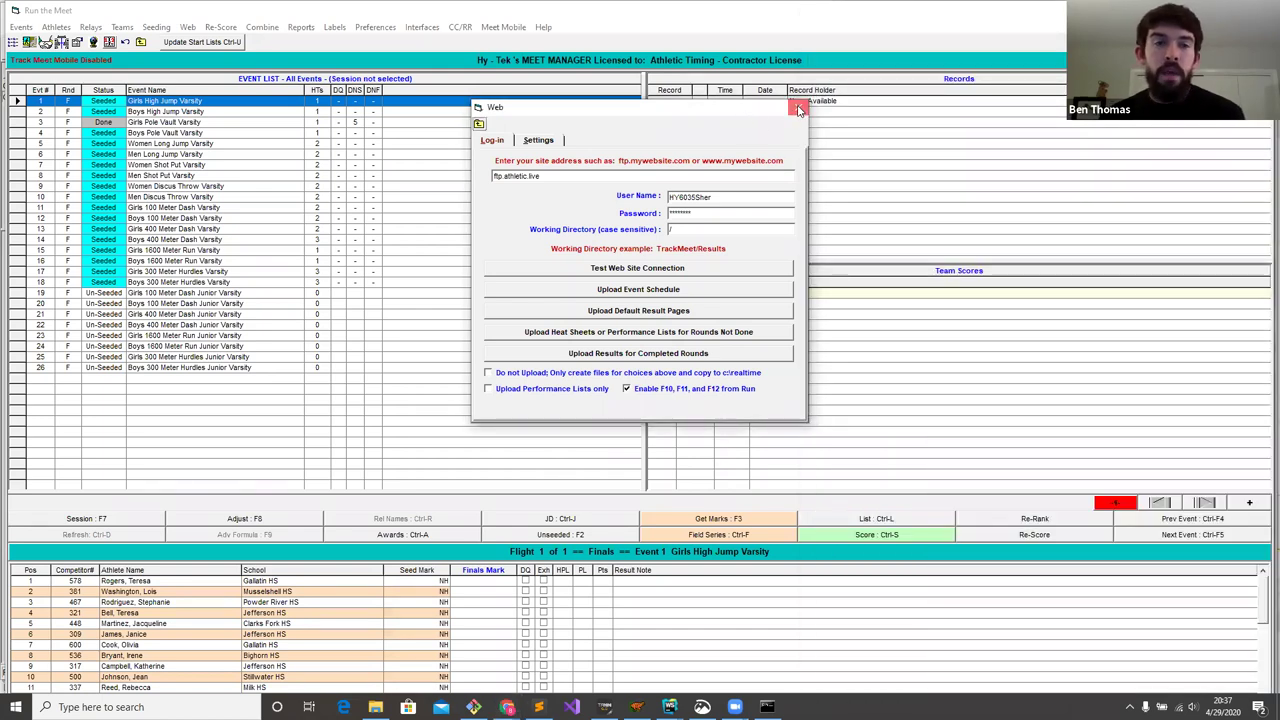
- Open Girls 100 Meter Dash Varsity and enter section 1 finals times 15.00, 15.01, 15.03, 14.56
{"action": "left_click", "coordinate": [798, 107]}
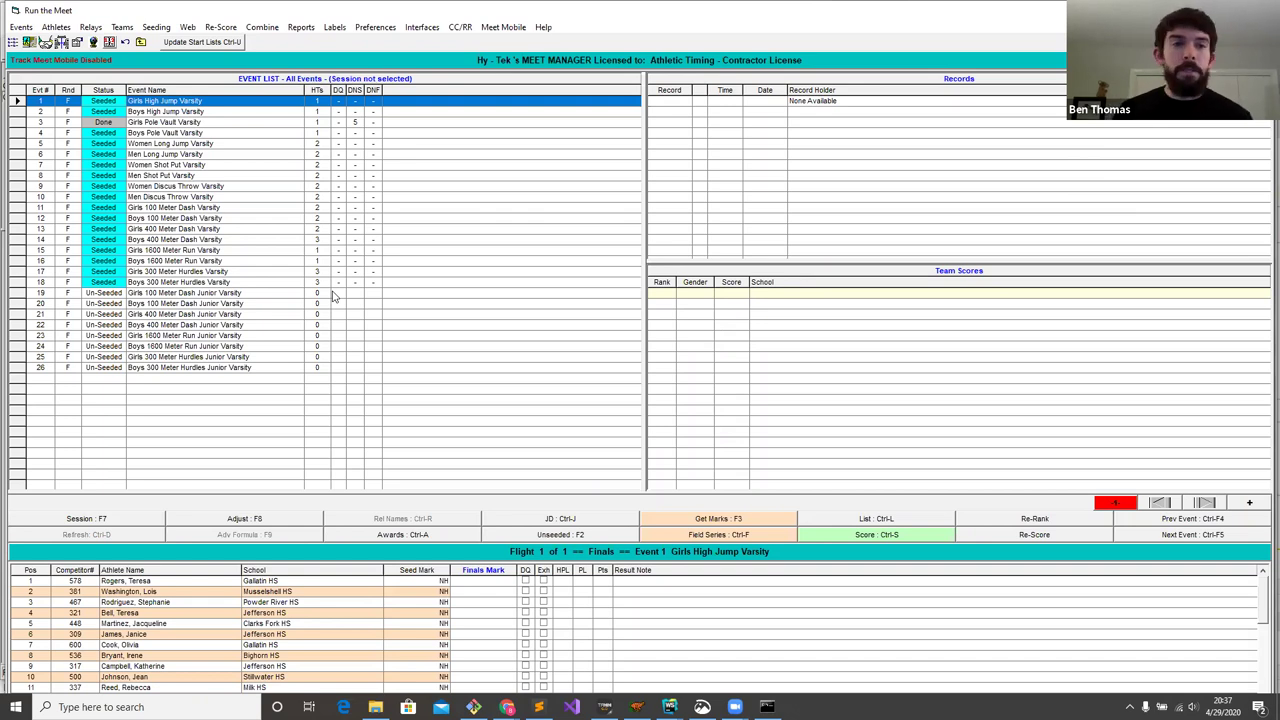
{"action": "left_click", "coordinate": [240, 208]}
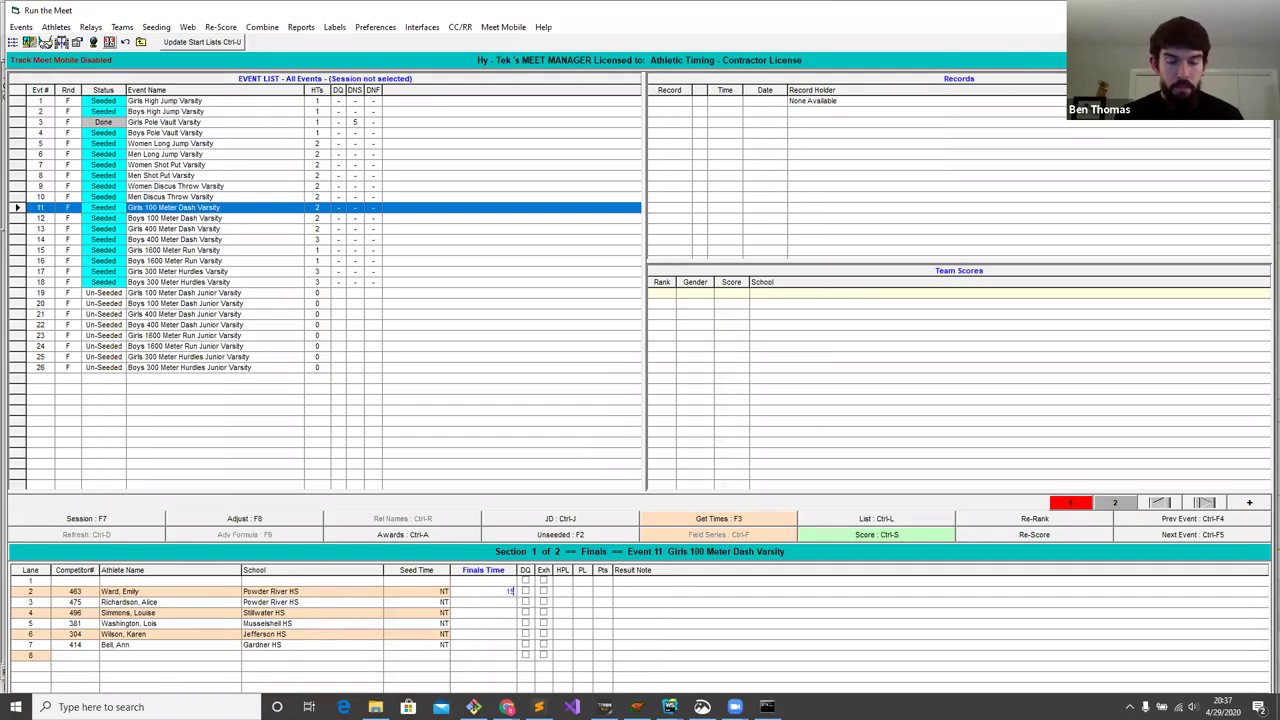
{"action": "key", "text": "Return"}
{"action": "type", "text": "1501"}
{"action": "key", "text": "Return"}
{"action": "type", "text": "15.03"}
{"action": "key", "text": "Return"}
{"action": "key", "text": "Return"}
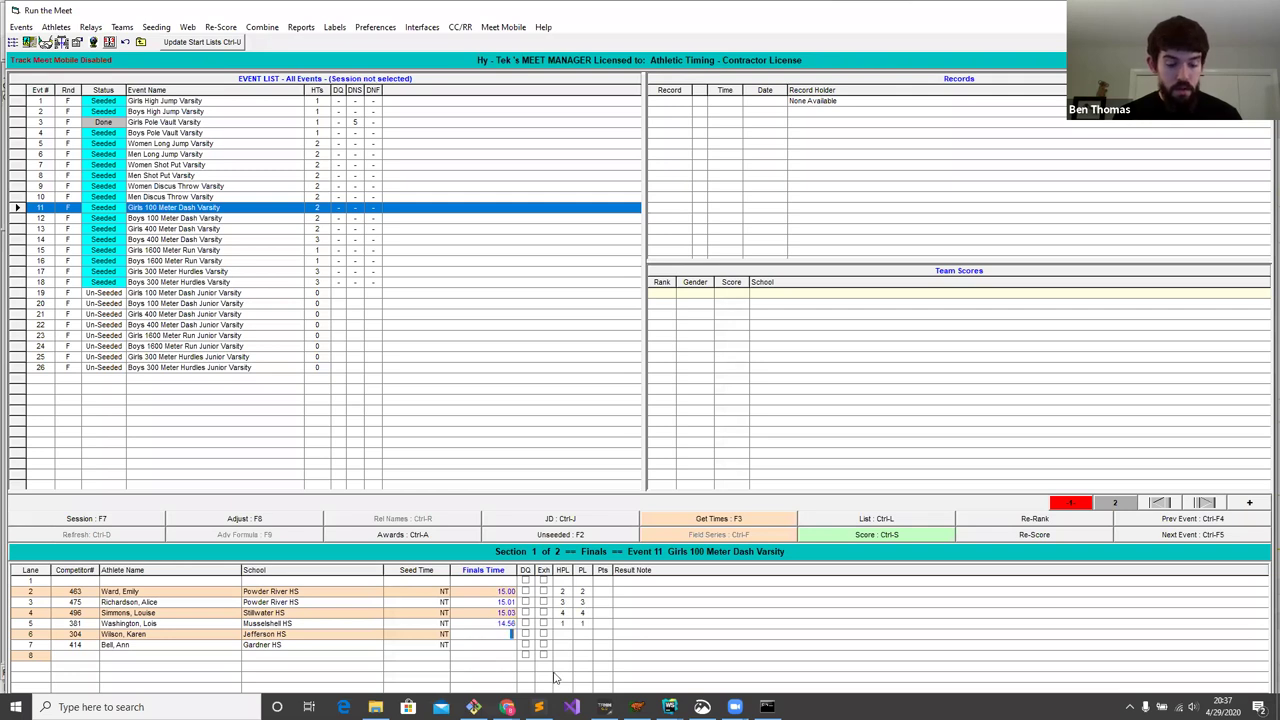
{"action": "key", "text": "Return"}
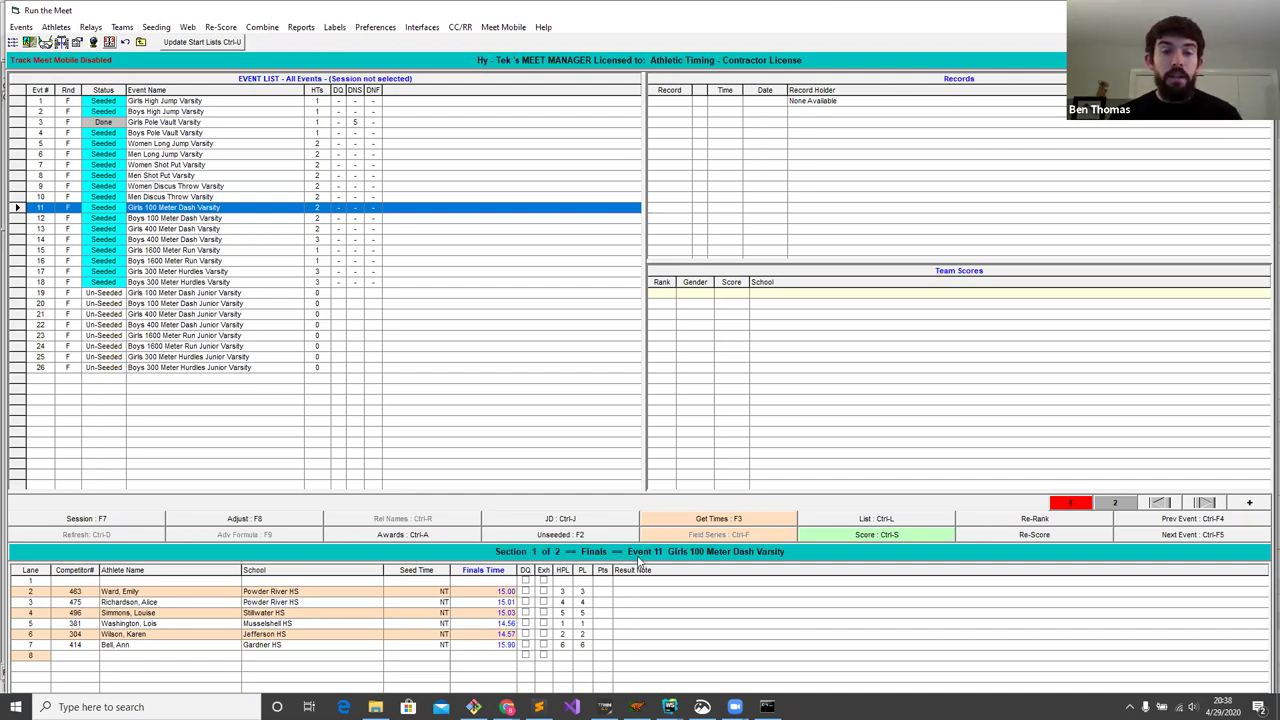
{"action": "left_click", "coordinate": [507, 707]}
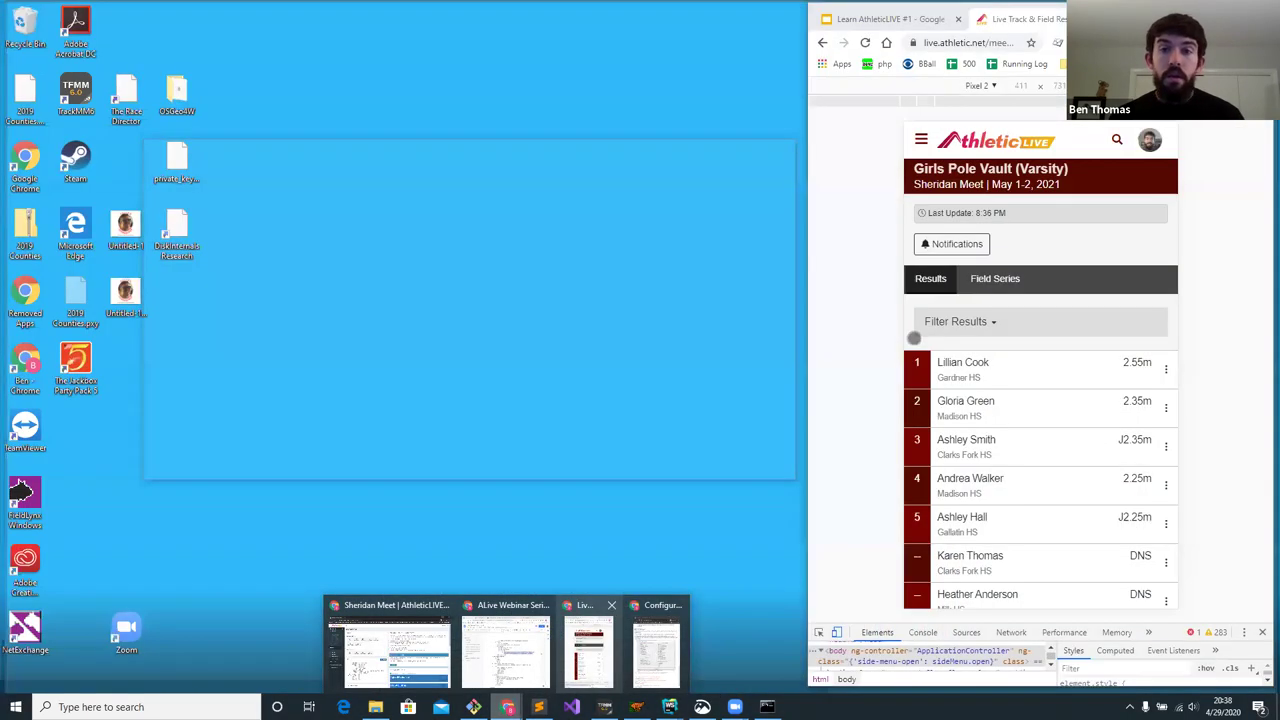
- Open the Girls 100 Dash (Varsity) results from the running events on AthleticLIVE
{"action": "left_click", "coordinate": [603, 651]}
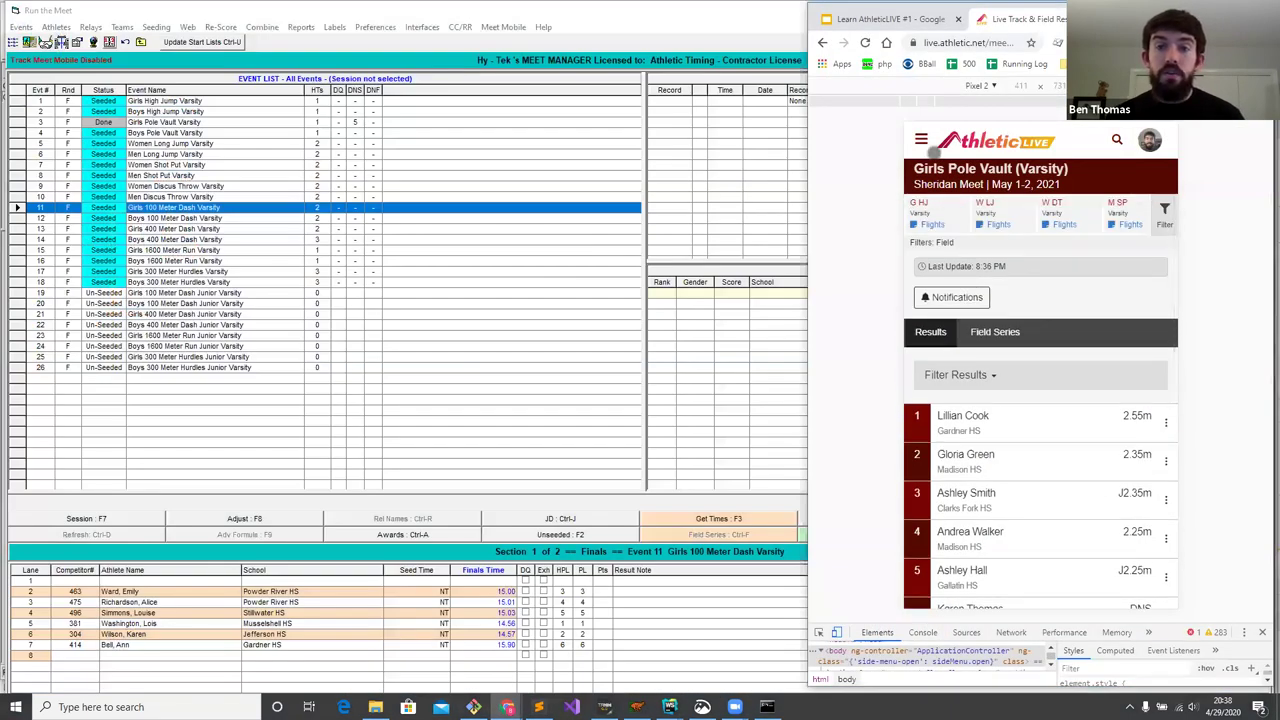
{"action": "left_click", "coordinate": [922, 141]}
{"action": "left_click", "coordinate": [955, 270]}
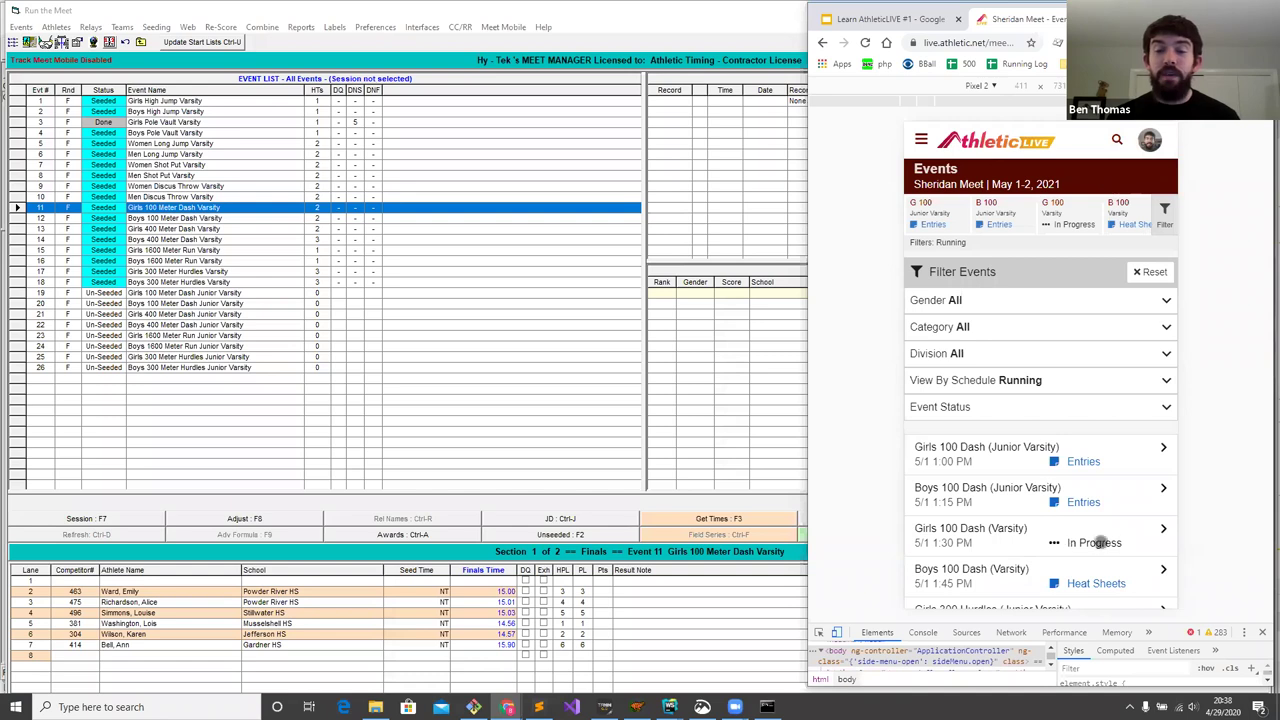
{"action": "left_click", "coordinate": [1086, 542]}
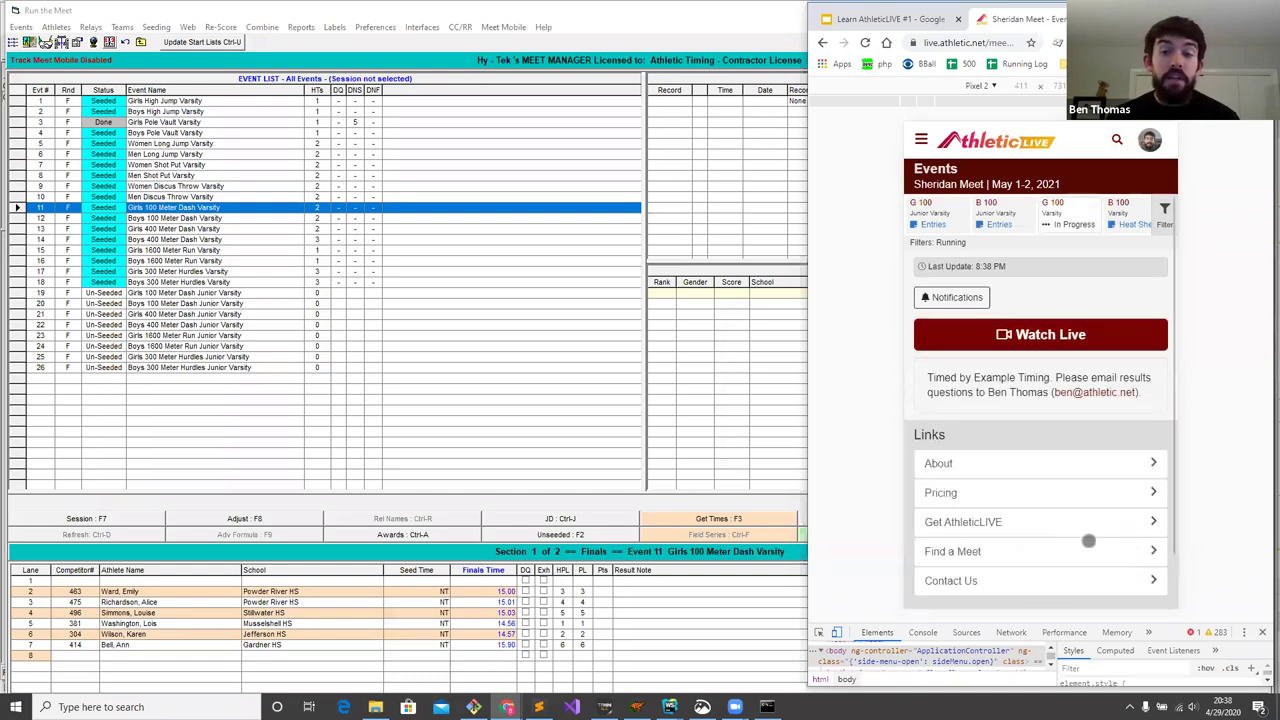
{"action": "left_click_drag", "start_coordinate": [1066, 468], "coordinate": [1056, 376]}
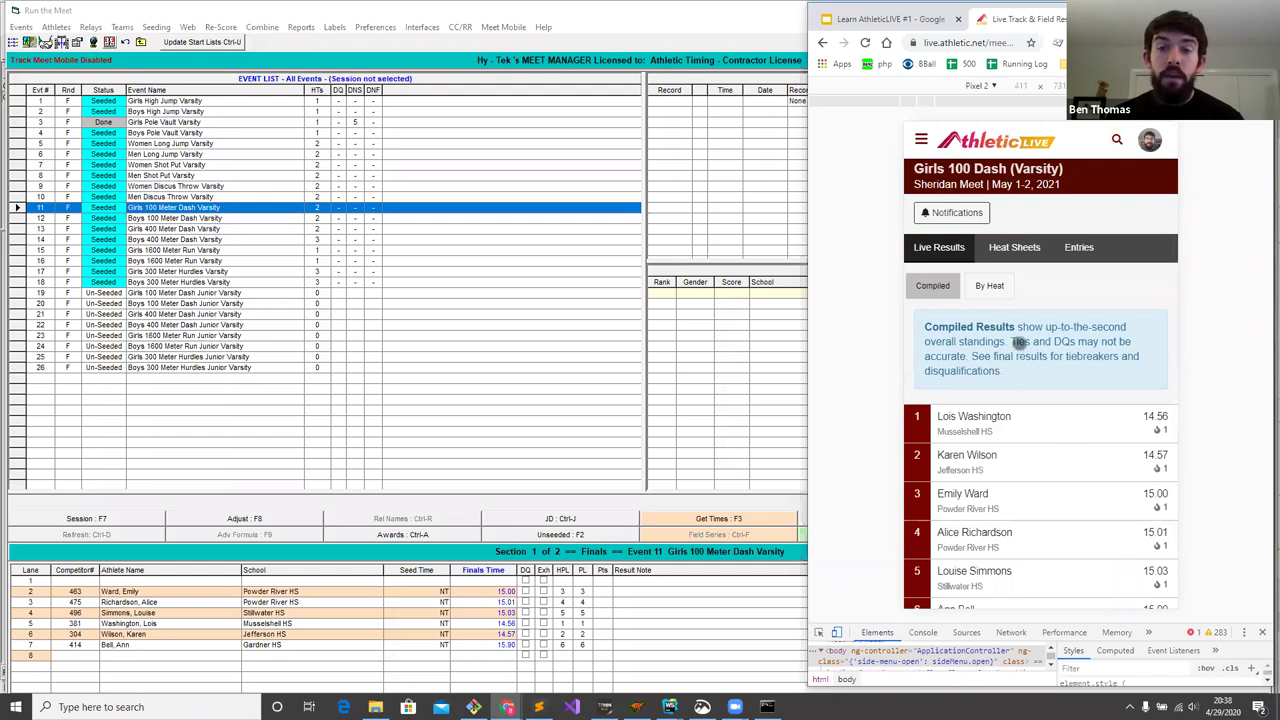
- Compare the heat-by-heat view with the compiled standings, then return to Meet Manager
{"action": "left_click", "coordinate": [996, 285]}
{"action": "left_click", "coordinate": [978, 336]}
{"action": "left_click", "coordinate": [978, 336]}
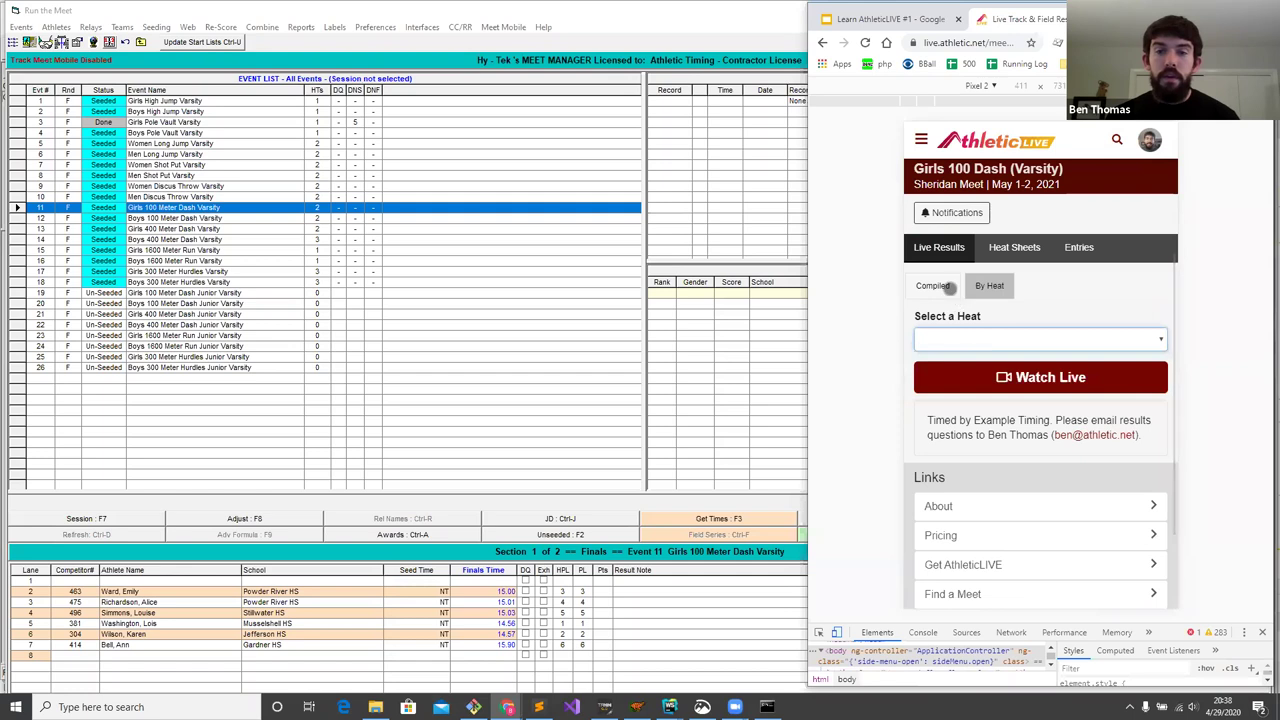
{"action": "left_click", "coordinate": [949, 287]}
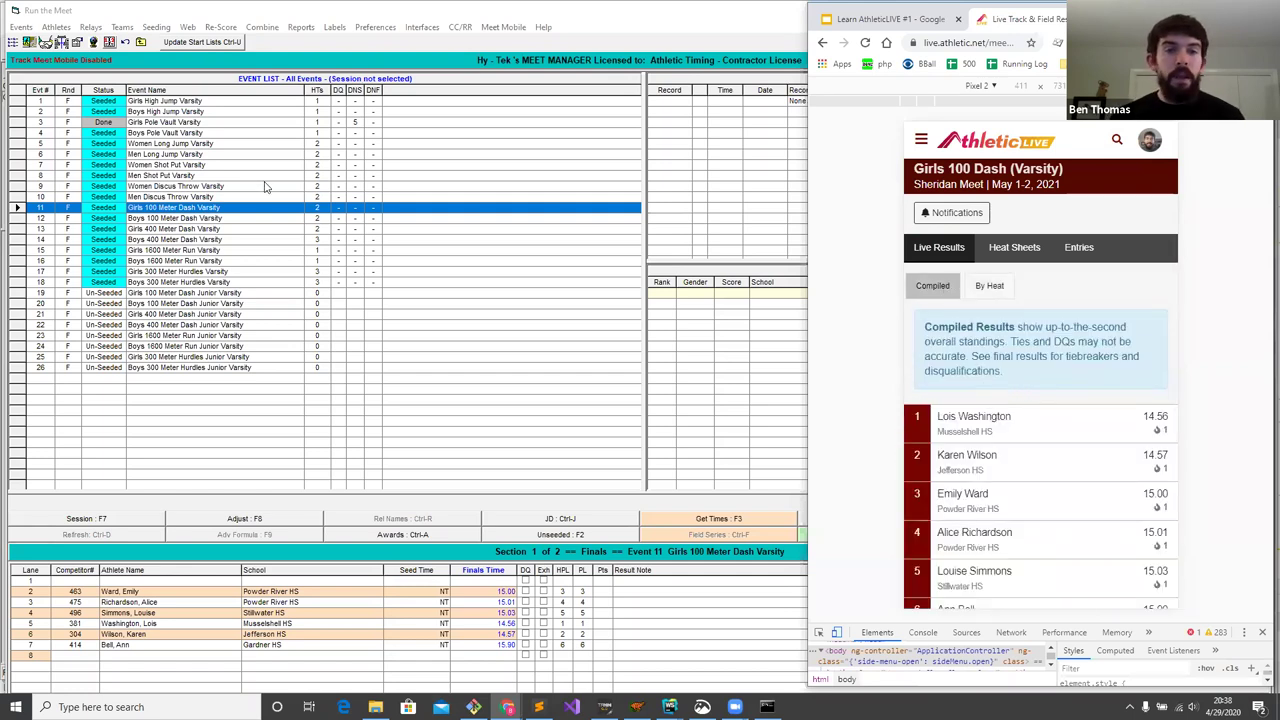
{"action": "left_click", "coordinate": [500, 408]}
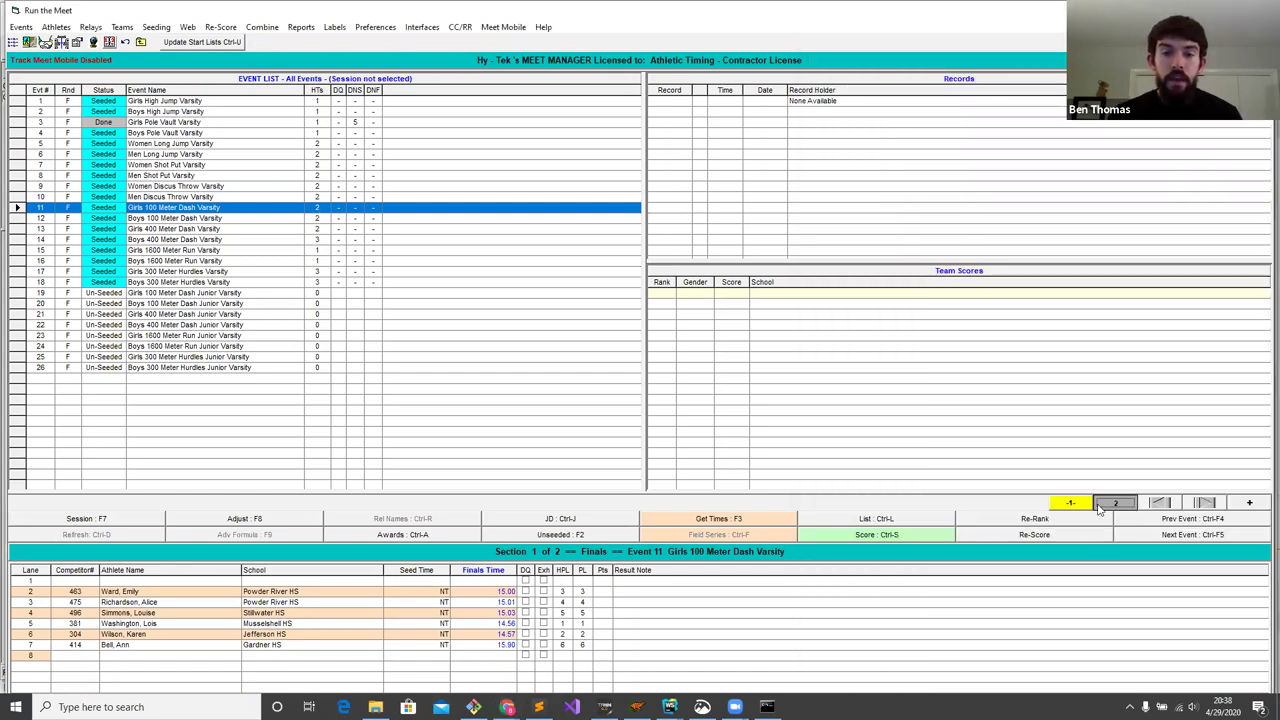
- Enter section 2 finals times of 13.00, 13.01 and 14.00
{"action": "left_click", "coordinate": [1102, 506]}
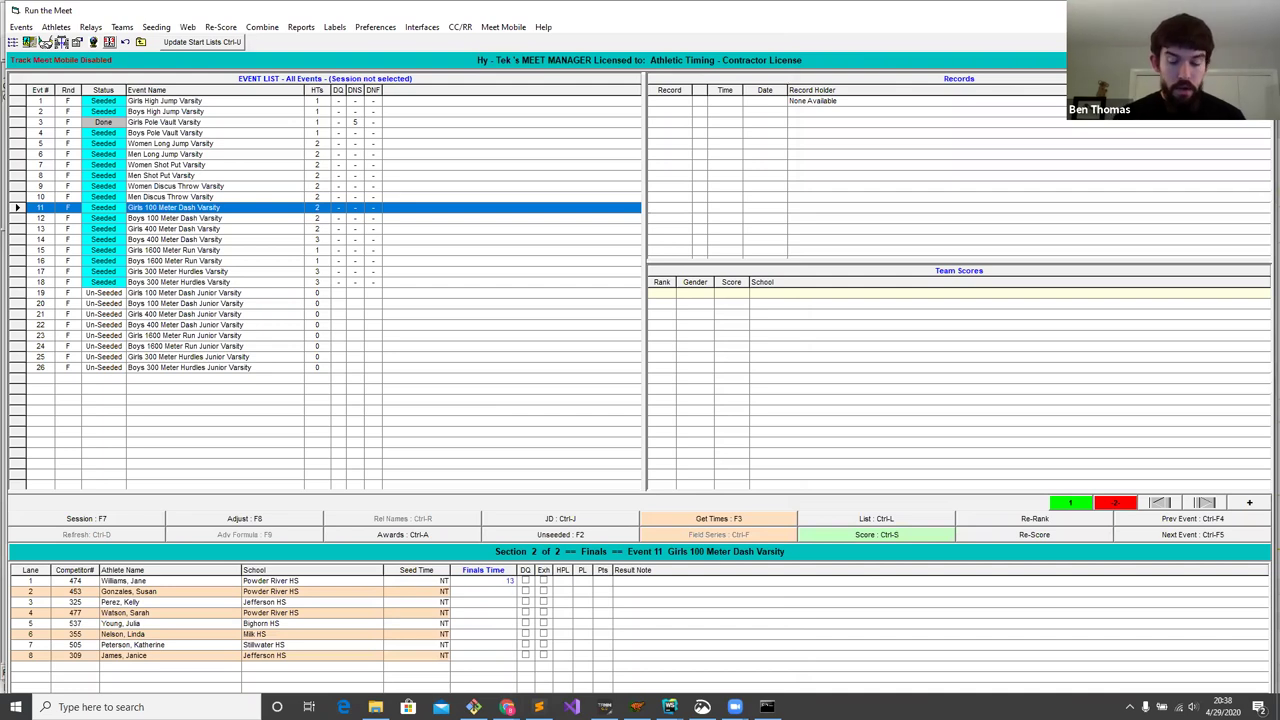
{"action": "key", "text": "Return"}
{"action": "type", "text": "1301"}
{"action": "key", "text": "Return"}
{"action": "key", "text": "Return"}
{"action": "key", "text": "Return"}
{"action": "key", "text": "Return"}
{"action": "key", "text": "Return"}
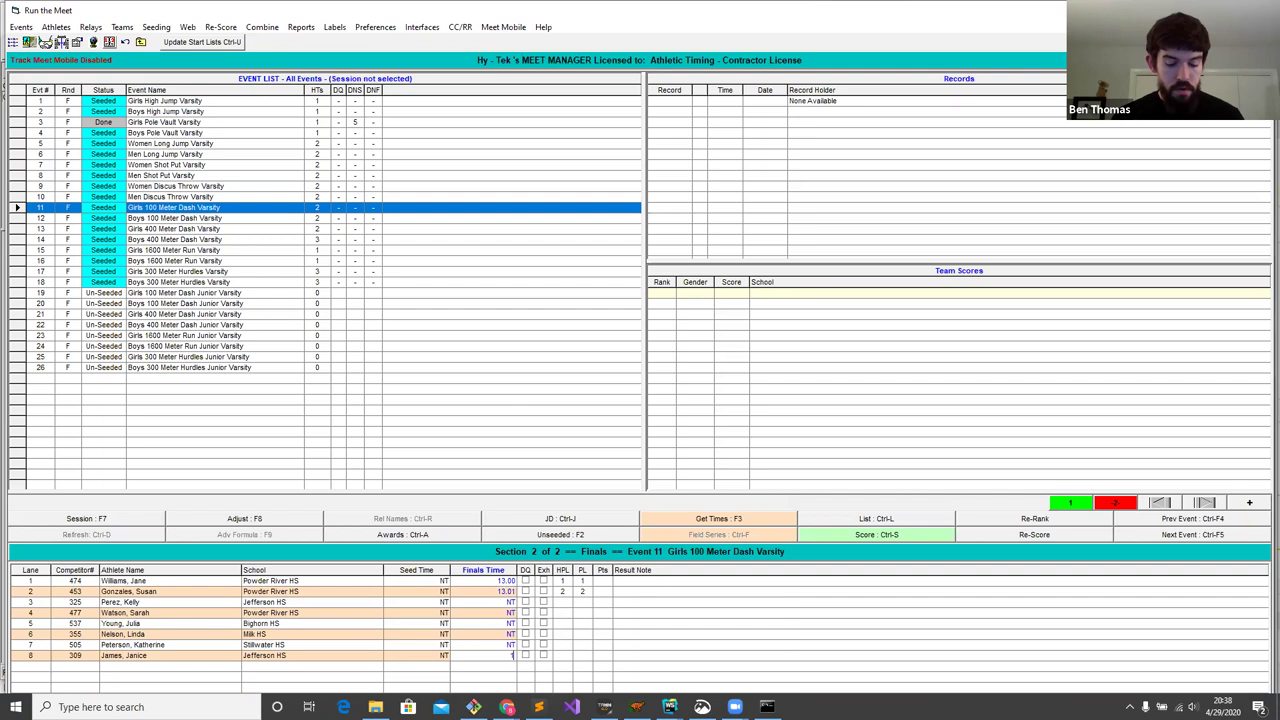
{"action": "type", "text": "1400"}
{"action": "key", "text": "Return"}
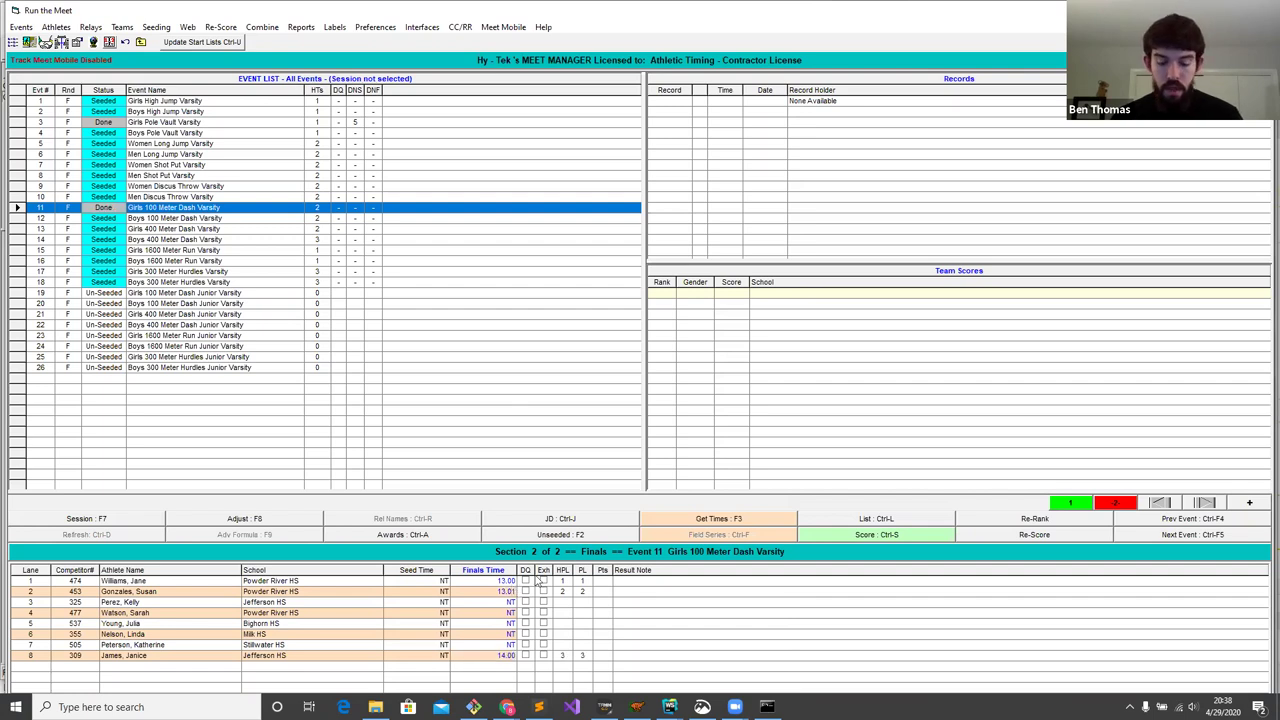
- View the updated compiled standings on AthleticLIVE, then return to Meet Manager
{"action": "left_click", "coordinate": [507, 706]}
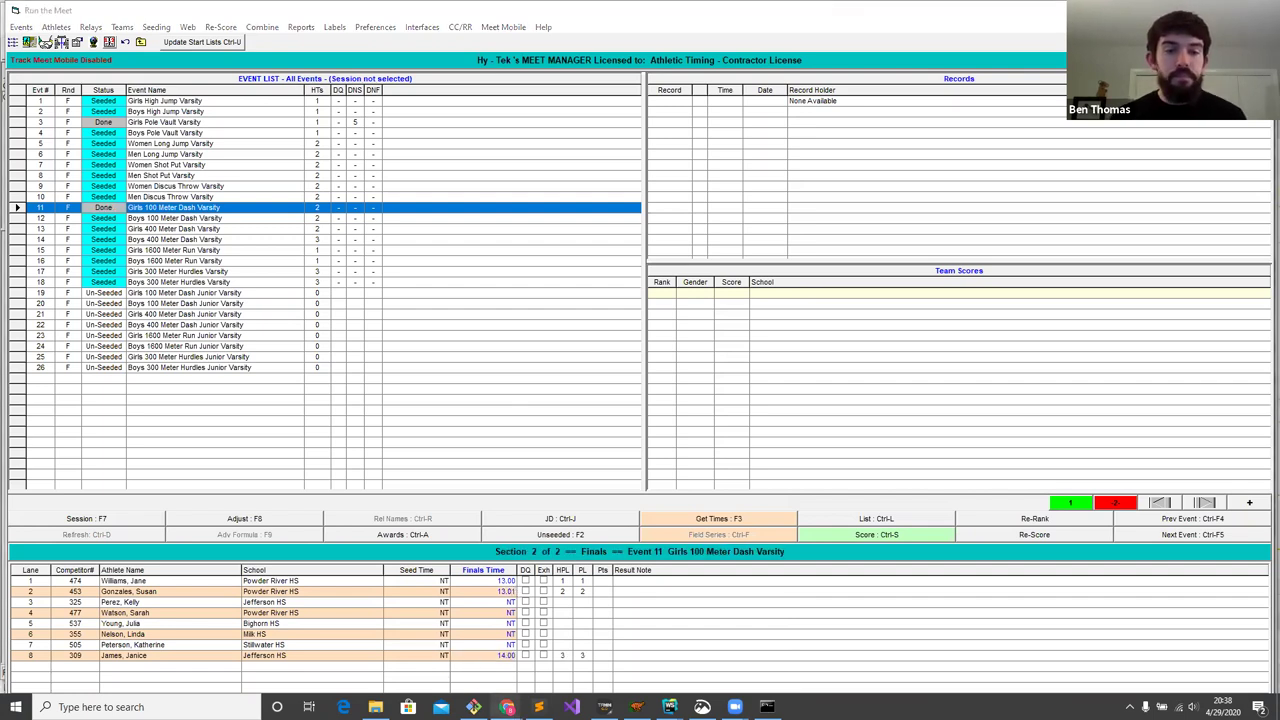
{"action": "left_click", "coordinate": [600, 657]}
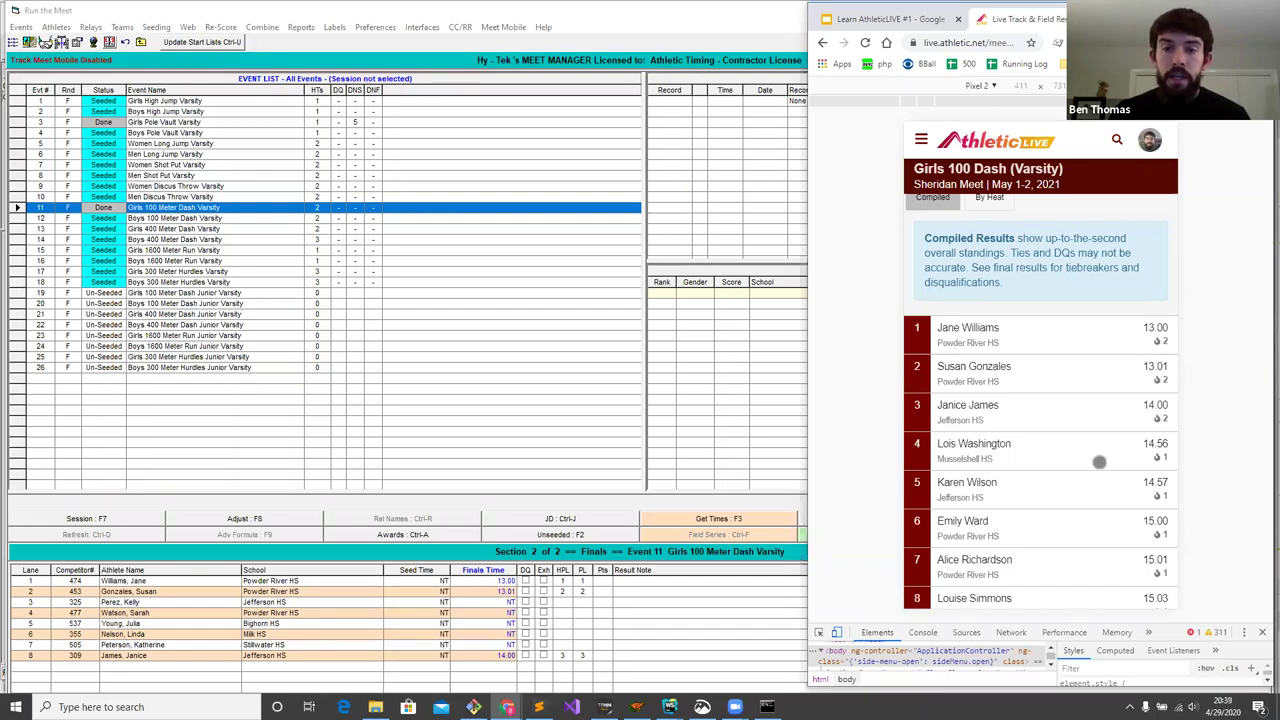
{"action": "left_click", "coordinate": [284, 217]}
- Score the Girls 100 Meter Dash and dismiss the results report preview
{"action": "left_click", "coordinate": [876, 535]}
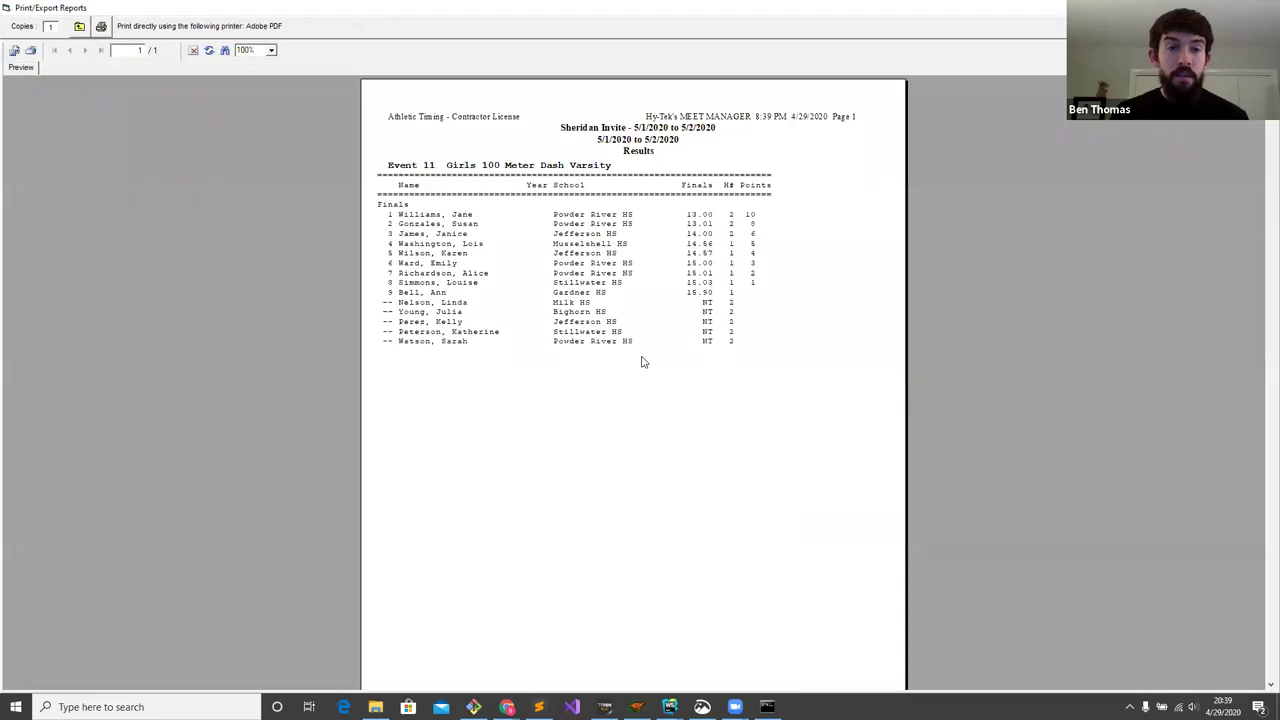
{"action": "key", "text": "Escape"}
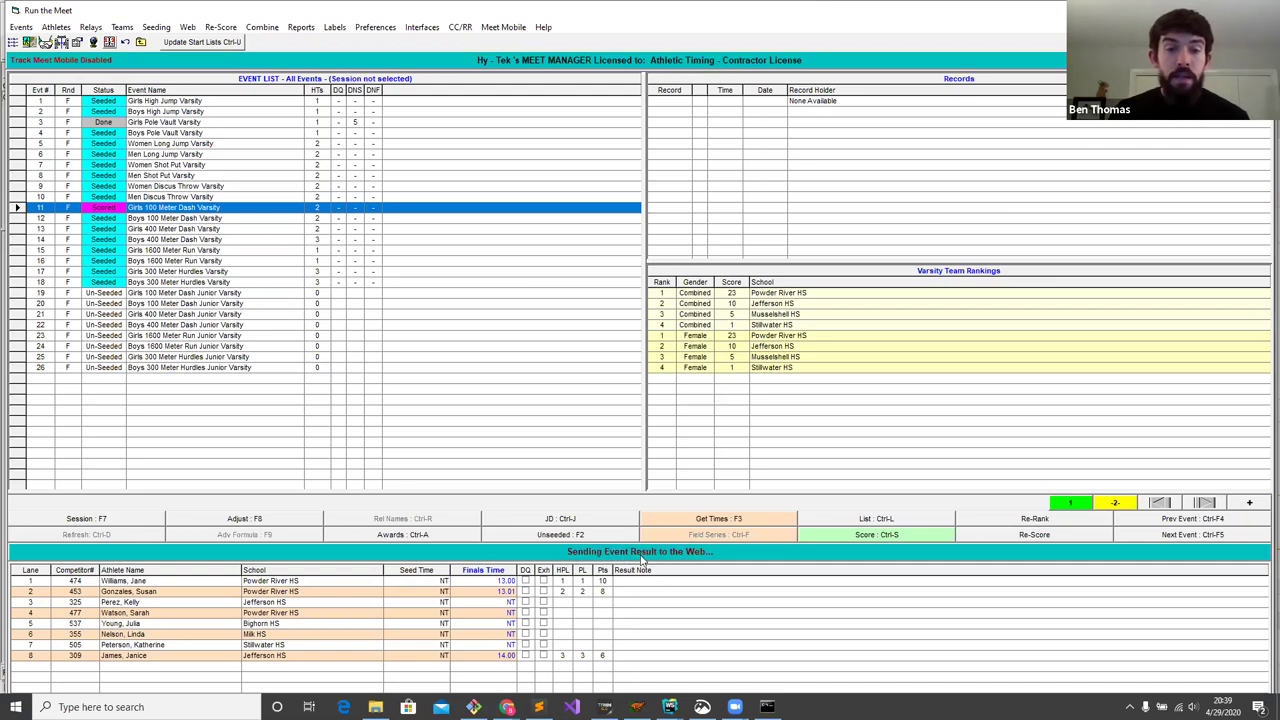
{"action": "left_click", "coordinate": [507, 707]}
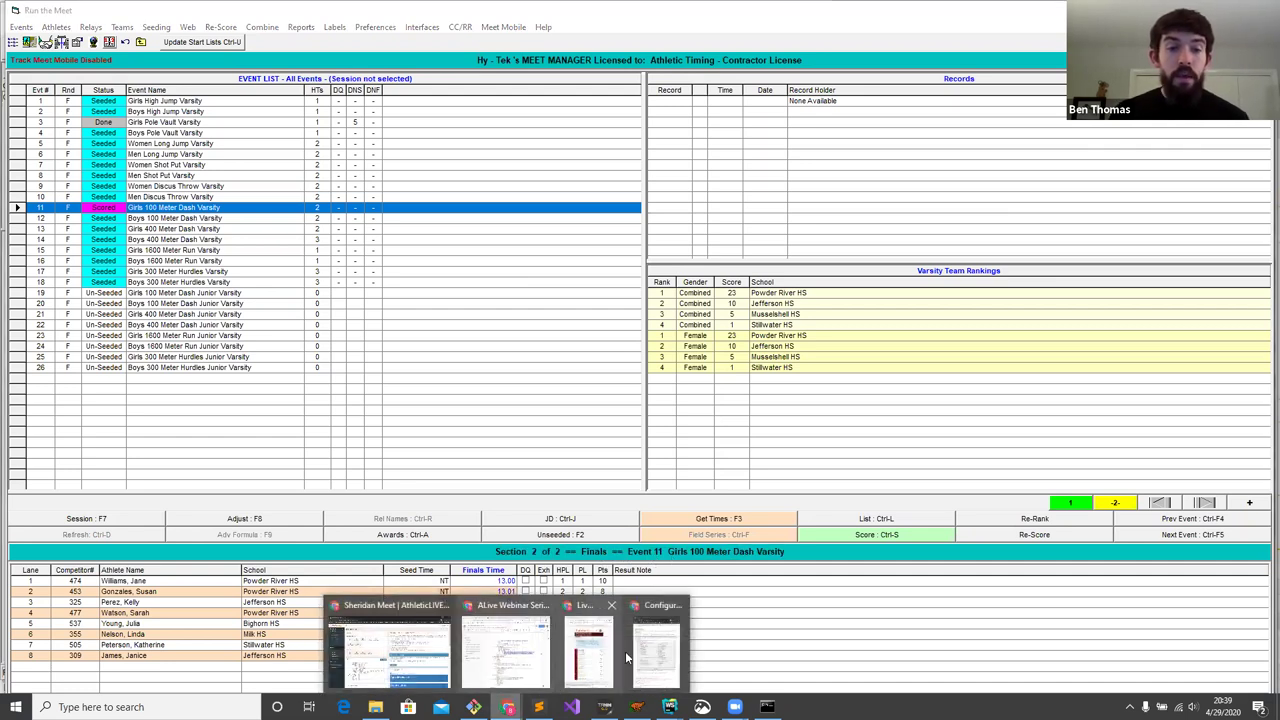
- Check the scored points on AthleticLIVE and view the 13.00 winner's detail card
{"action": "left_click", "coordinate": [590, 650]}
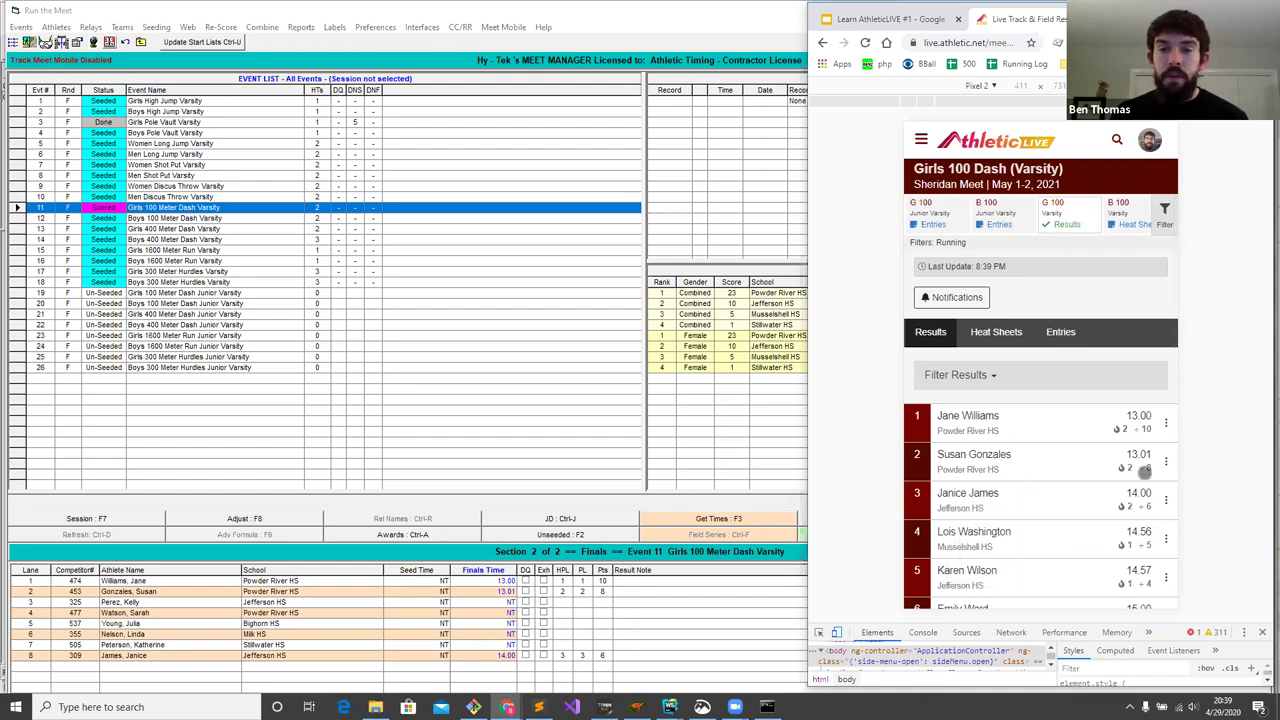
{"action": "scroll", "coordinate": [1143, 472], "scroll_direction": "down", "scroll_amount": 1}
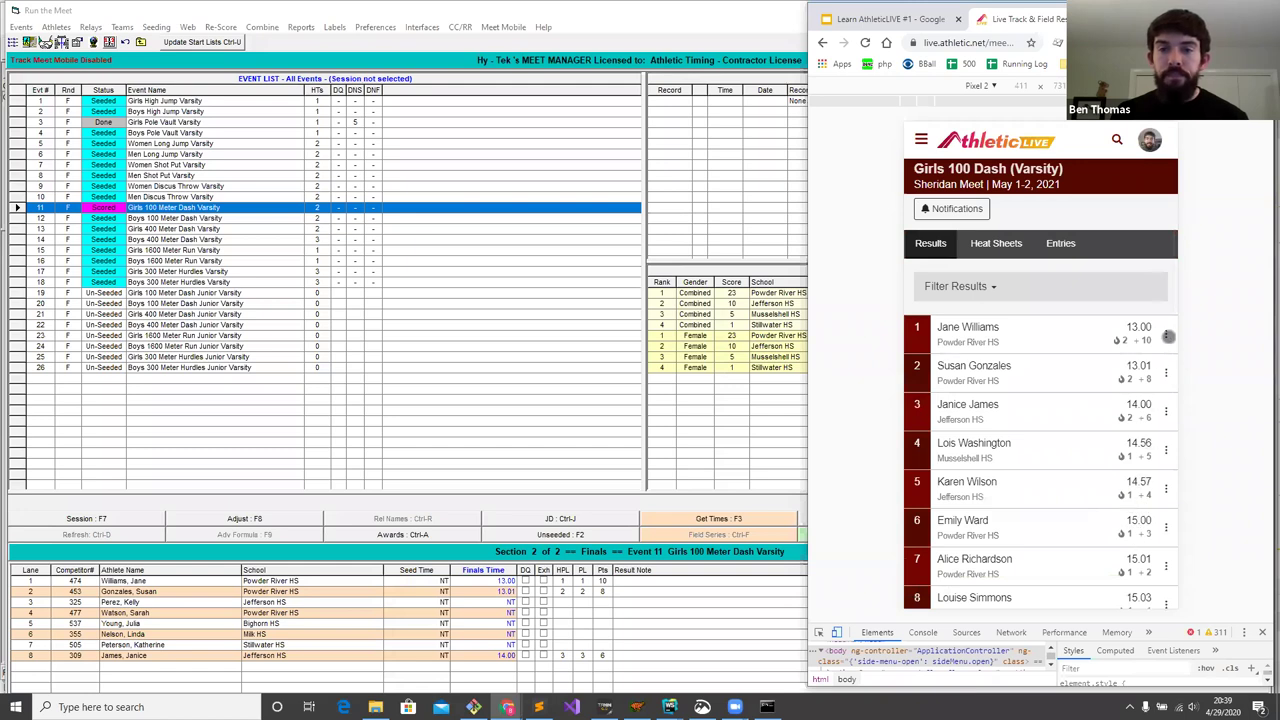
{"action": "left_click", "coordinate": [1165, 330]}
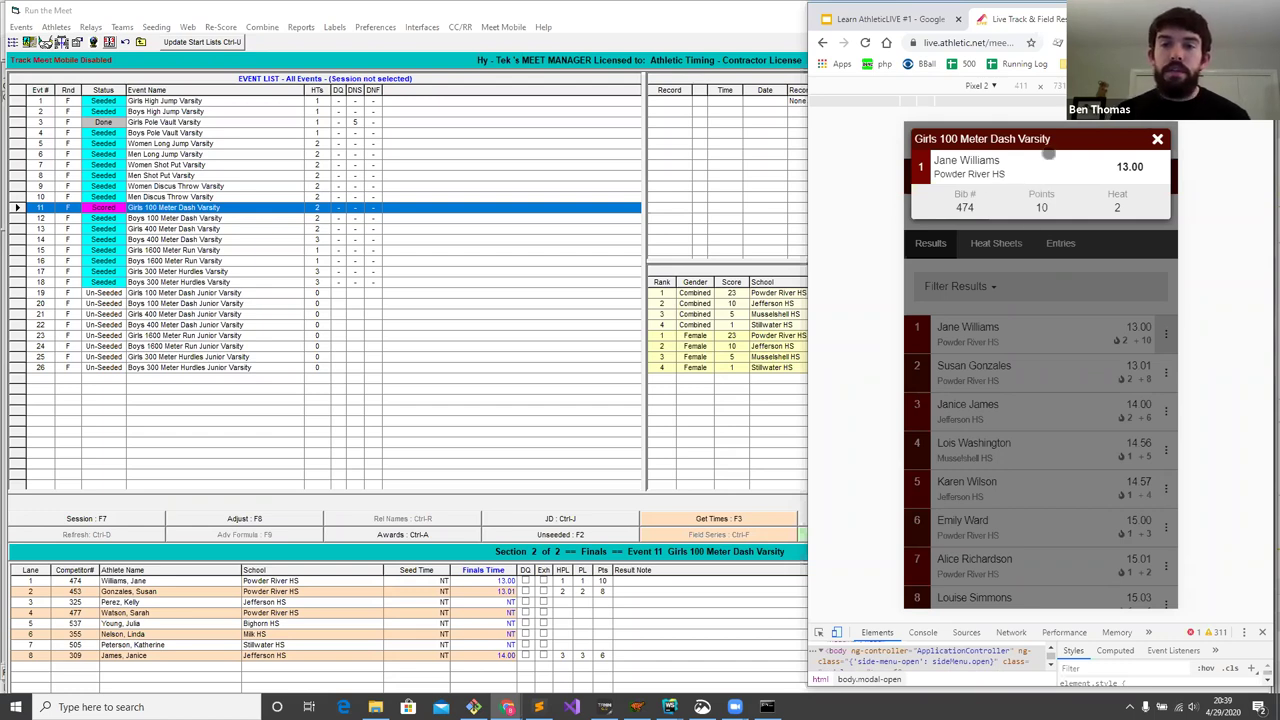
{"action": "left_click", "coordinate": [1157, 139]}
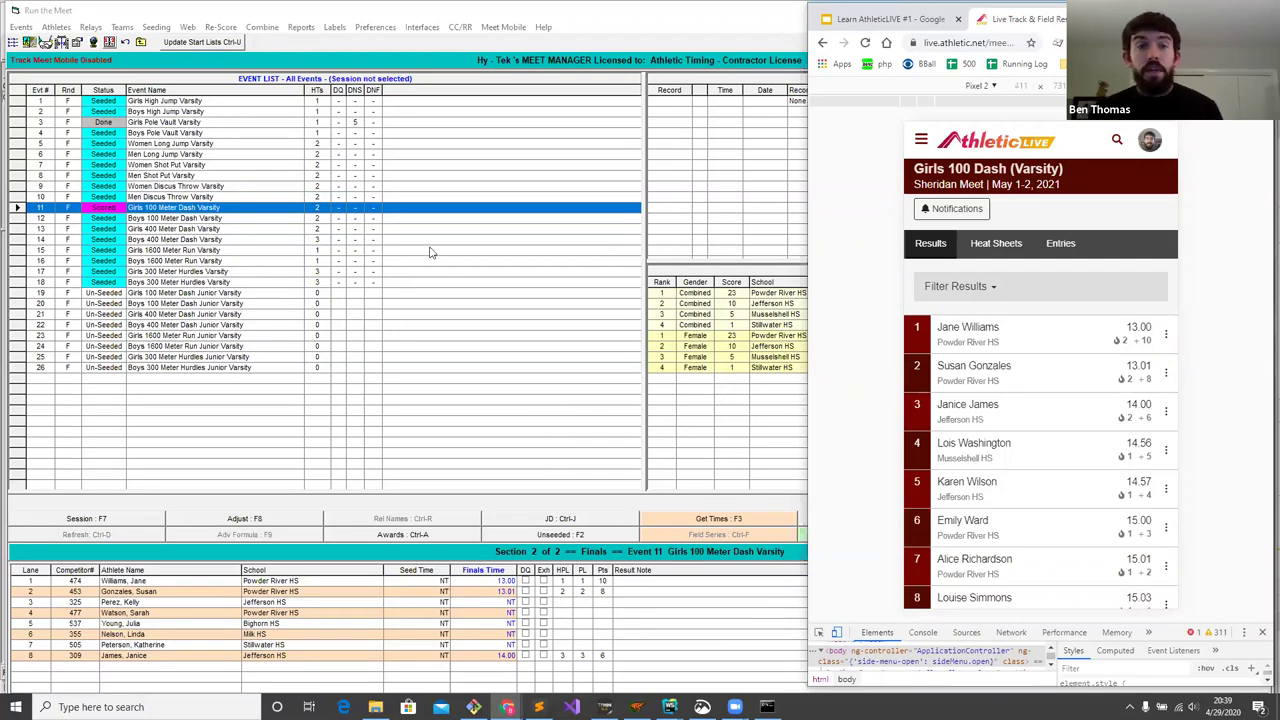
- Review the Log-in tab of the Web upload settings, then close them
{"action": "left_click", "coordinate": [457, 216]}
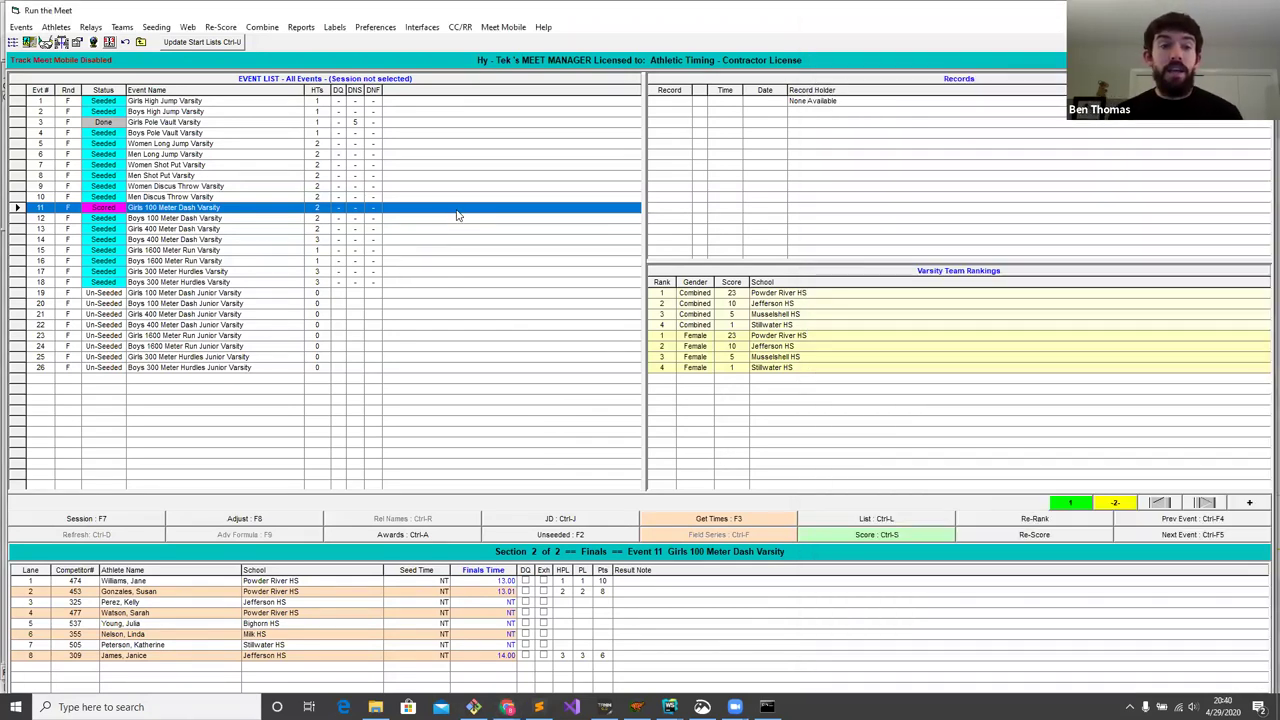
{"action": "left_click", "coordinate": [187, 27]}
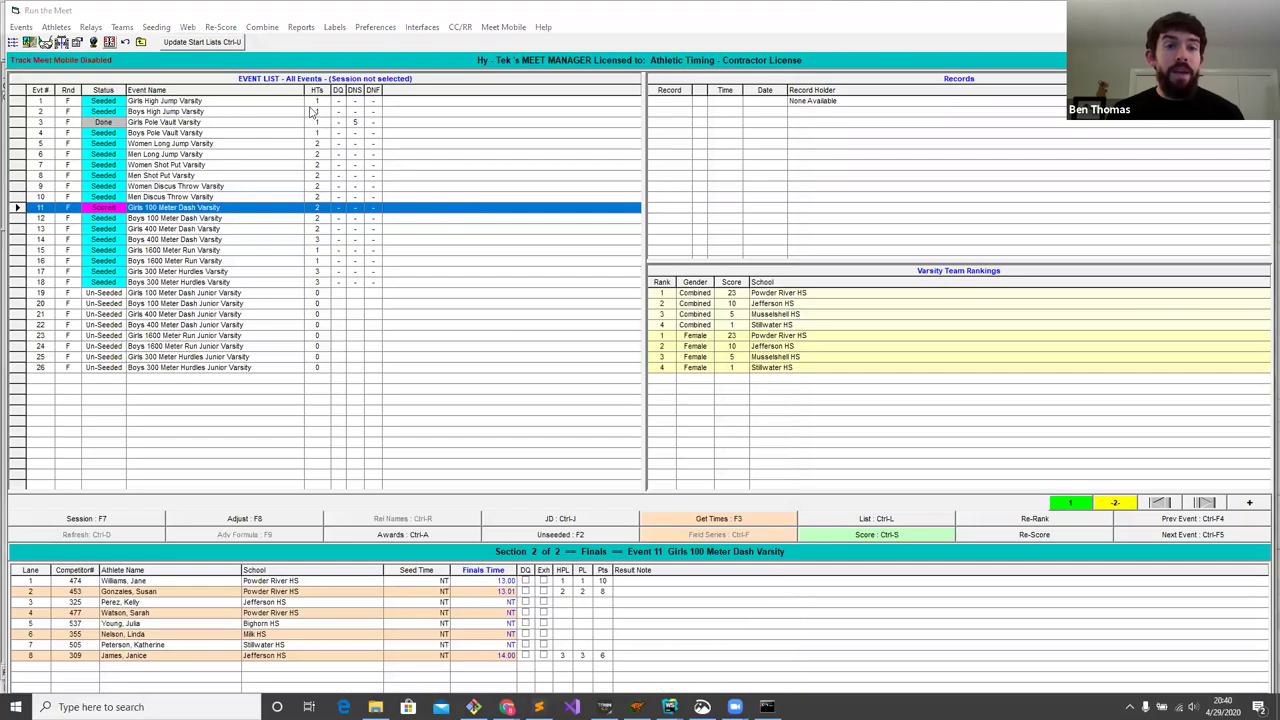
{"action": "left_click", "coordinate": [491, 141]}
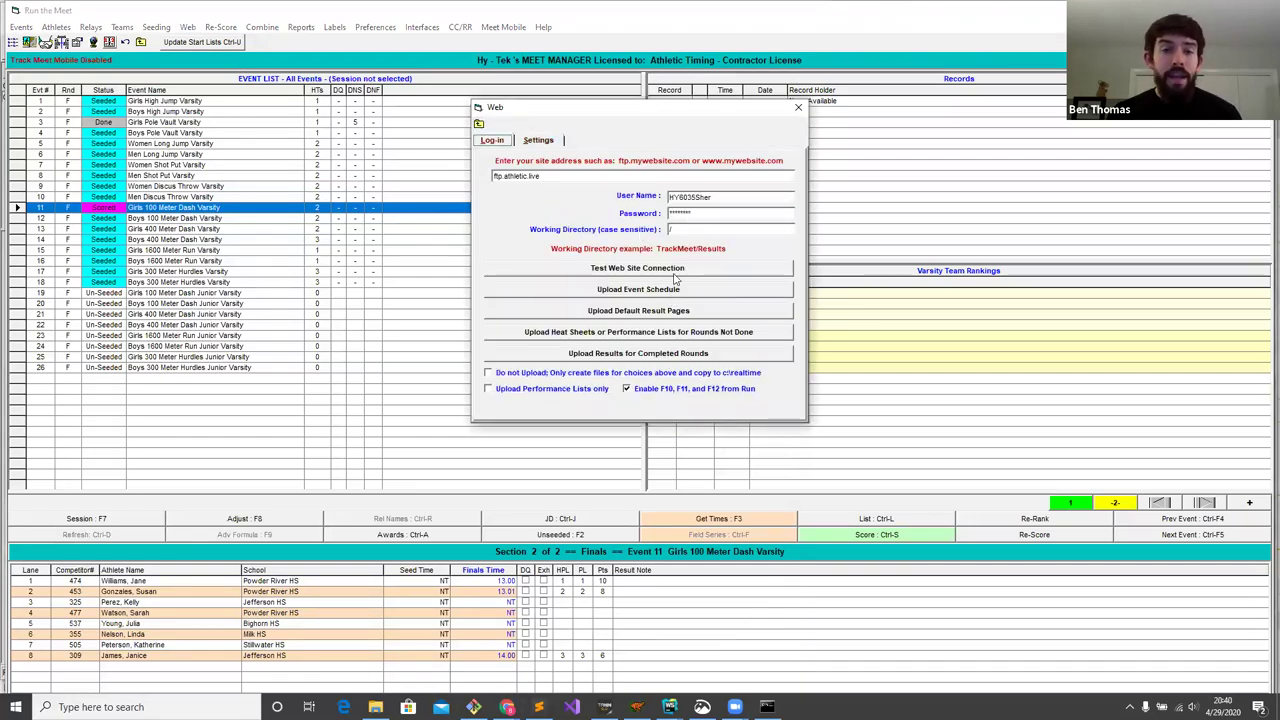
{"action": "left_click", "coordinate": [797, 107]}
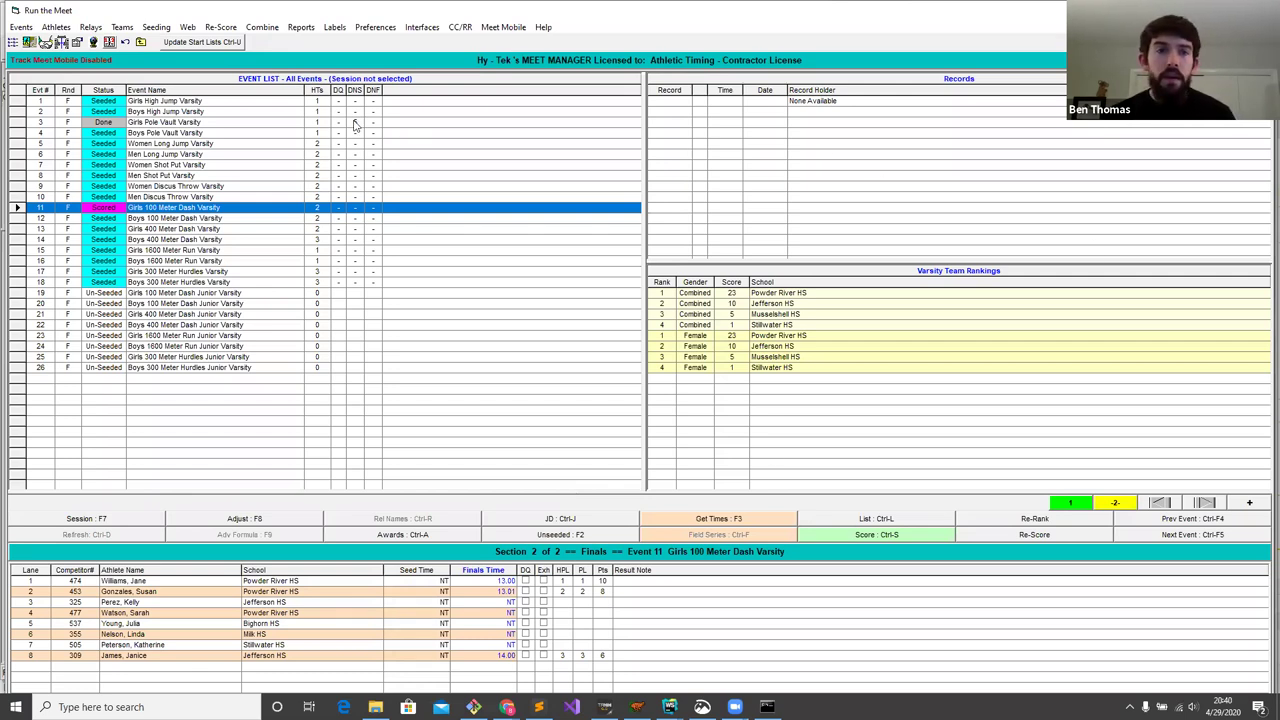
- Look over the Interfaces > Photo Finish submenu, then bring up the WebinarMeet folder
{"action": "left_click", "coordinate": [422, 27]}
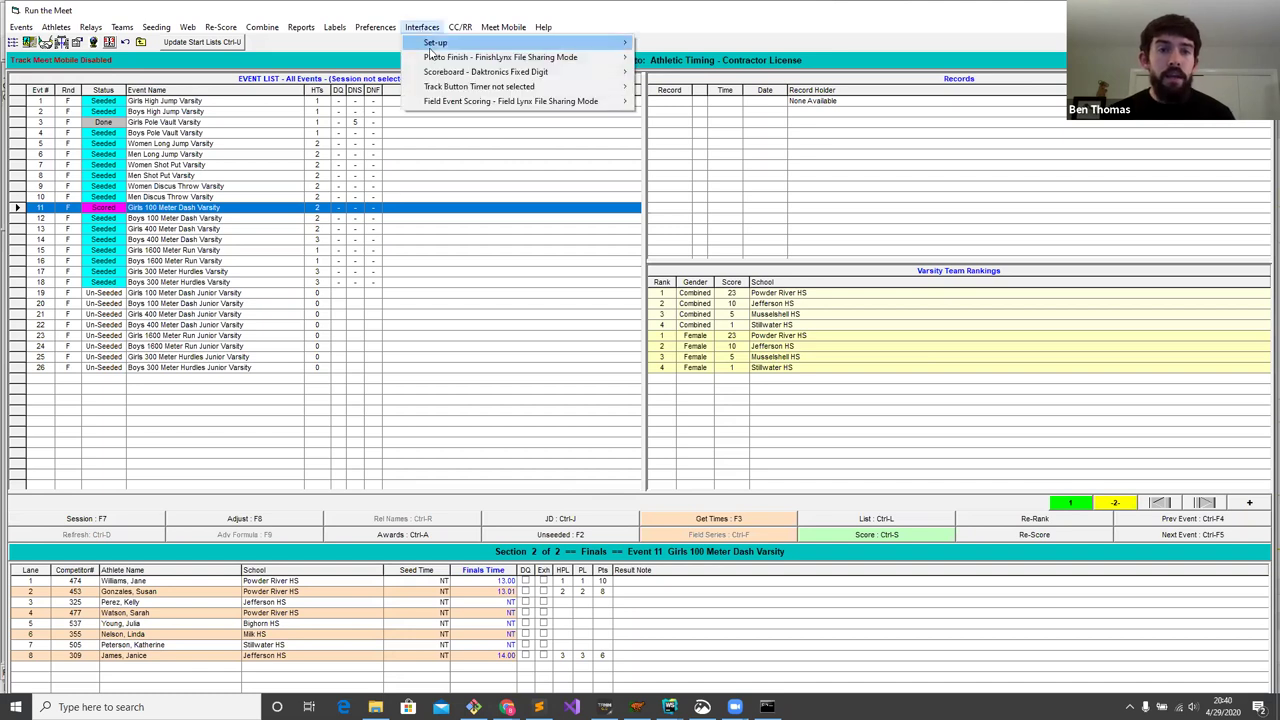
{"action": "mouse_move", "coordinate": [449, 60]}
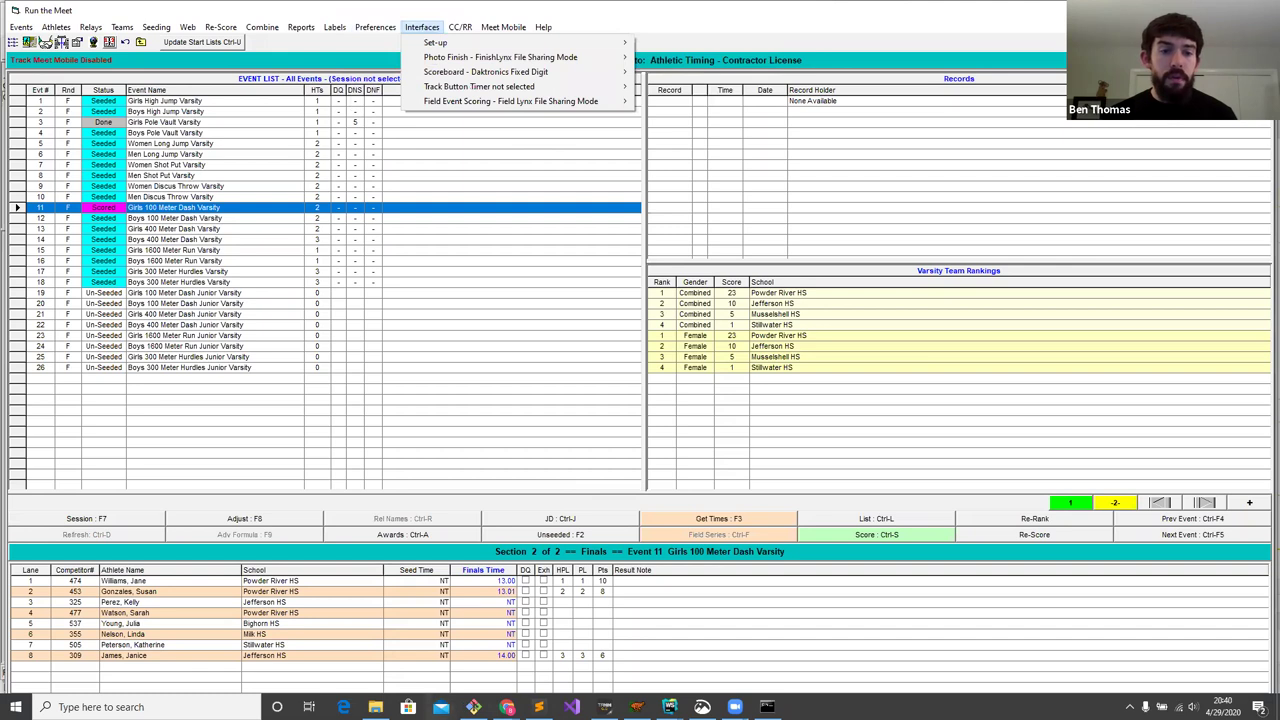
{"action": "left_click", "coordinate": [375, 707]}
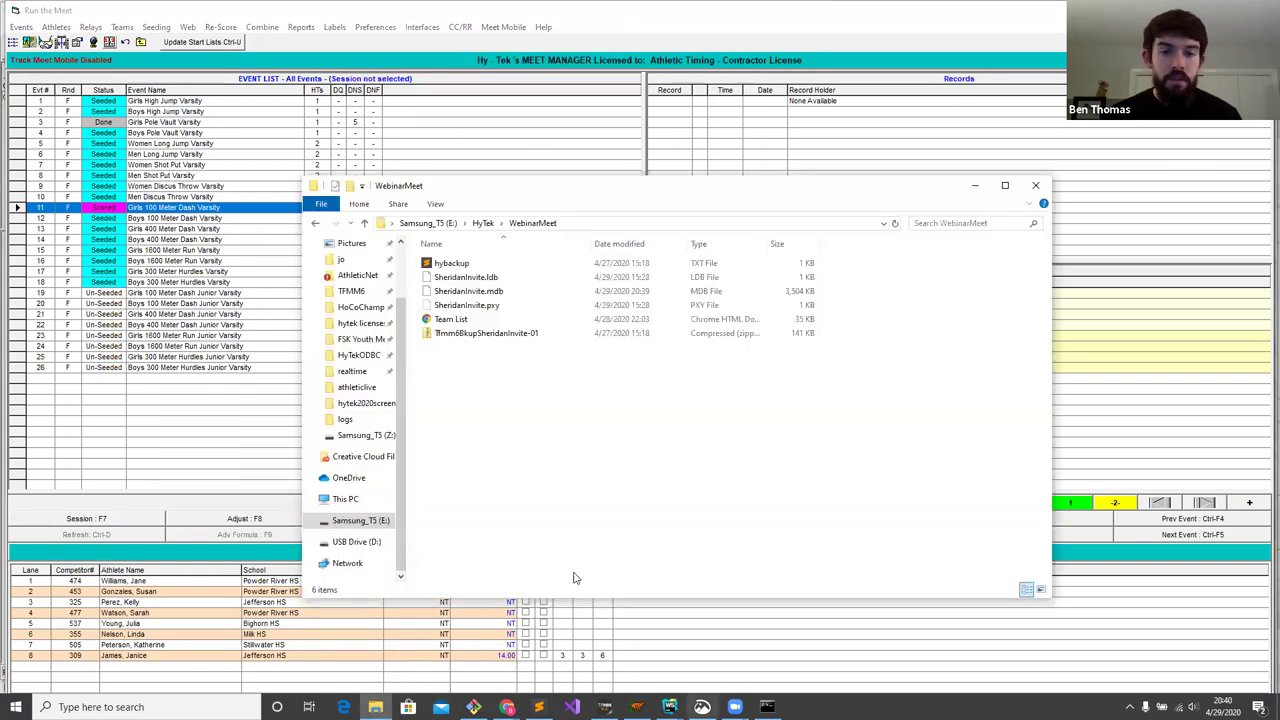
- Launch Command Prompt and remove the old Z: mapping with subst /d z:
{"action": "left_click", "coordinate": [150, 707]}
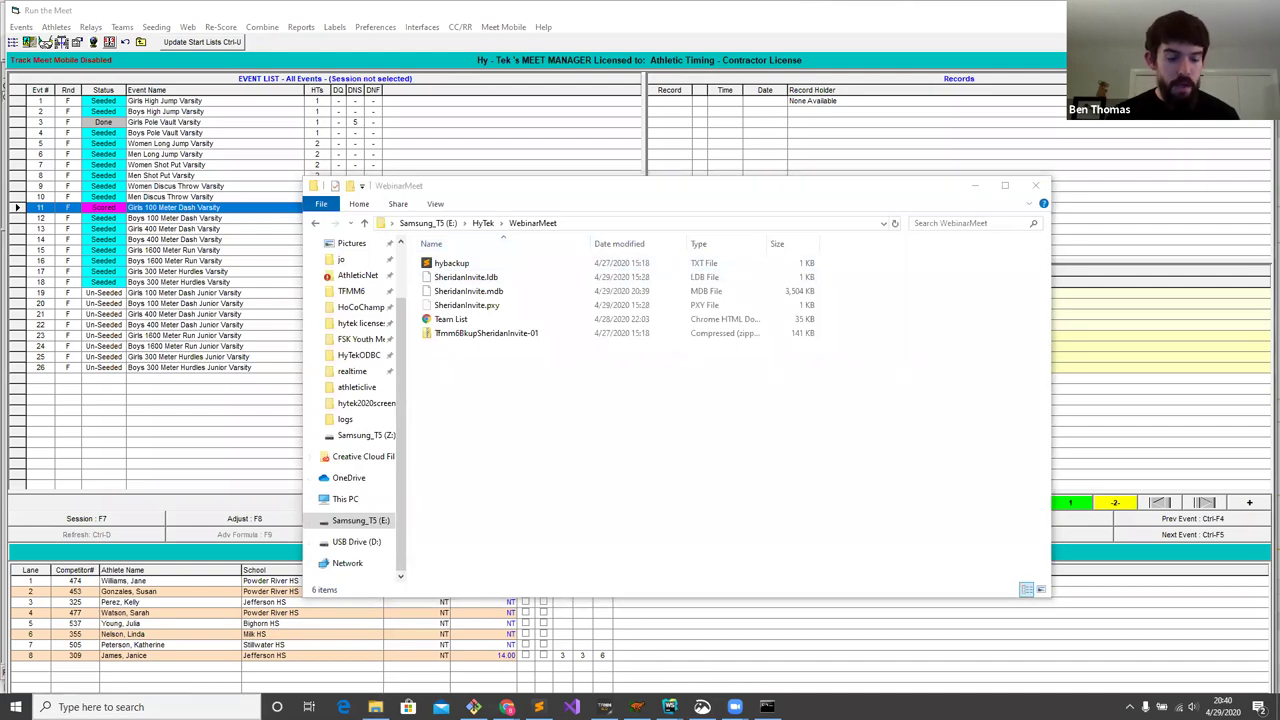
{"action": "type", "text": "cdd"}
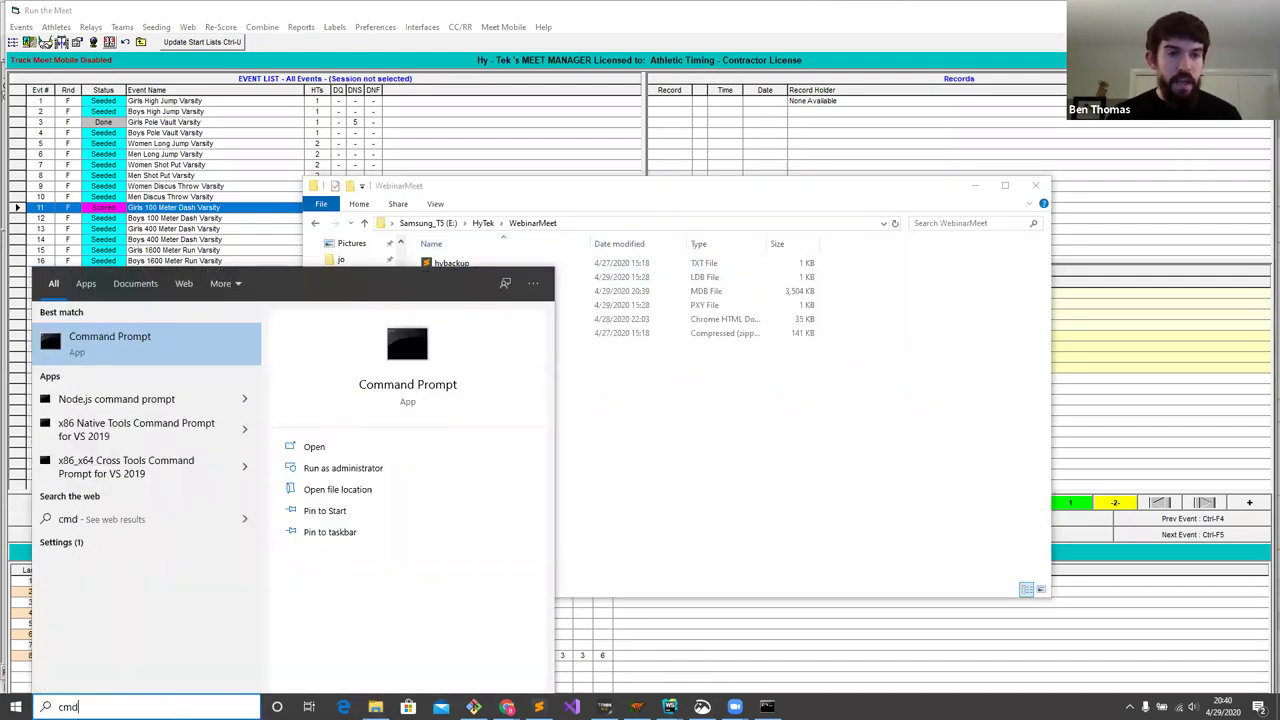
{"action": "key", "text": "Return"}
{"action": "type", "text": "subst /d z:"}
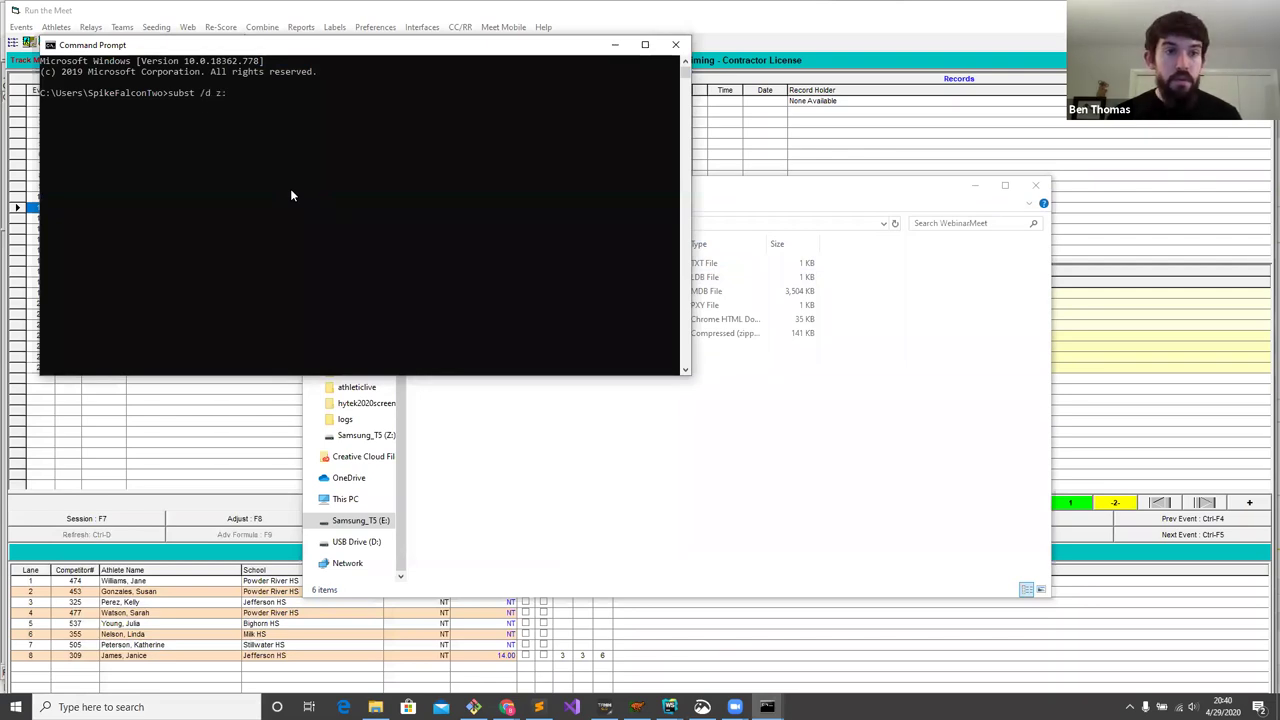
{"action": "key", "text": "Return"}
- Map Z: to "E:\HyTek\WebinarMeet" using the path copied from the folder window
{"action": "type", "text": "ubst"}
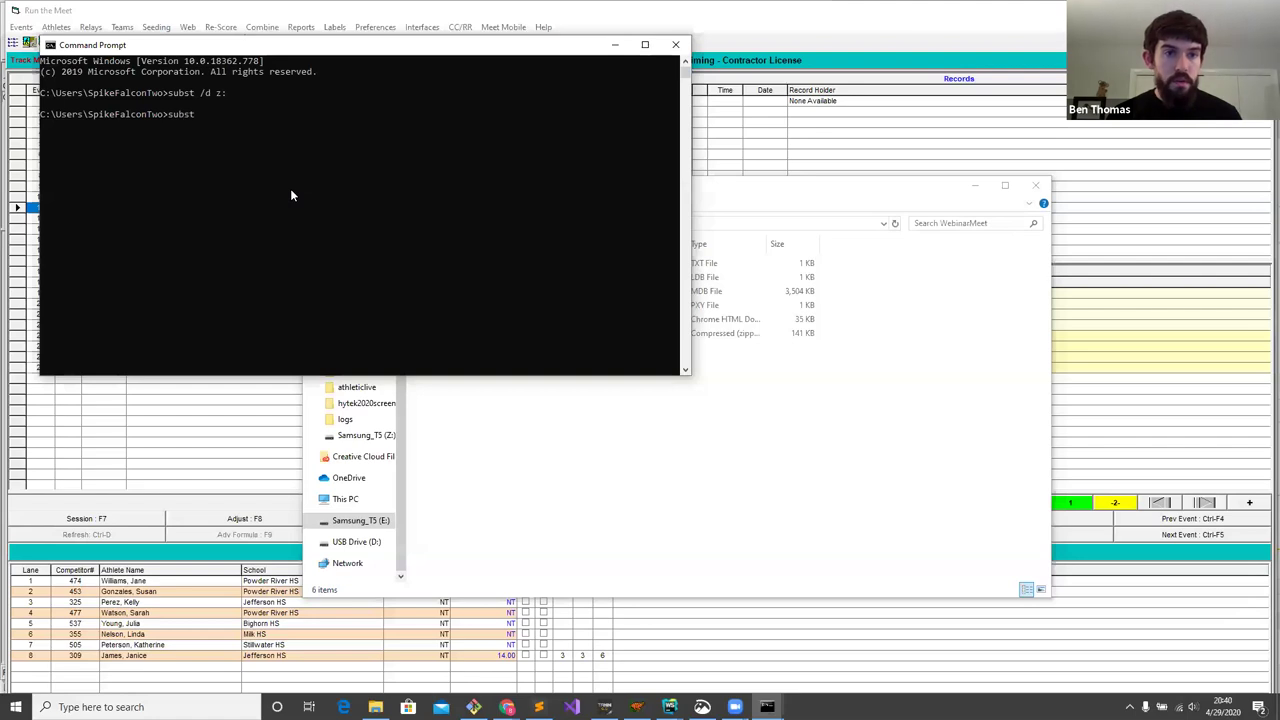
{"action": "type", "text": " z:"}
{"action": "left_click", "coordinate": [800, 186]}
{"action": "left_click", "coordinate": [640, 223]}
{"action": "key", "text": "ctrl+c"}
{"action": "left_click", "coordinate": [316, 140]}
{"action": "type", "text": "\""}
{"action": "key", "text": "ctrl+v"}
{"action": "type", "text": "\""}
{"action": "key", "text": "Return"}
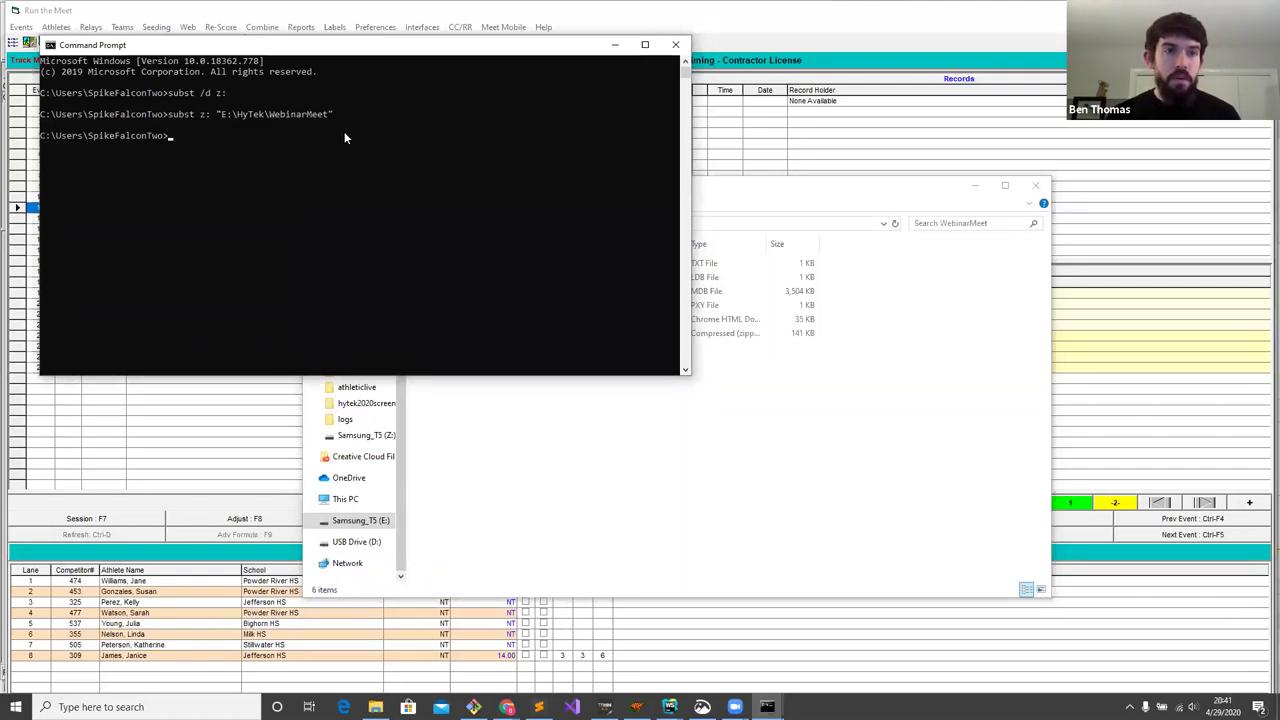
{"action": "left_click", "coordinate": [634, 392]}
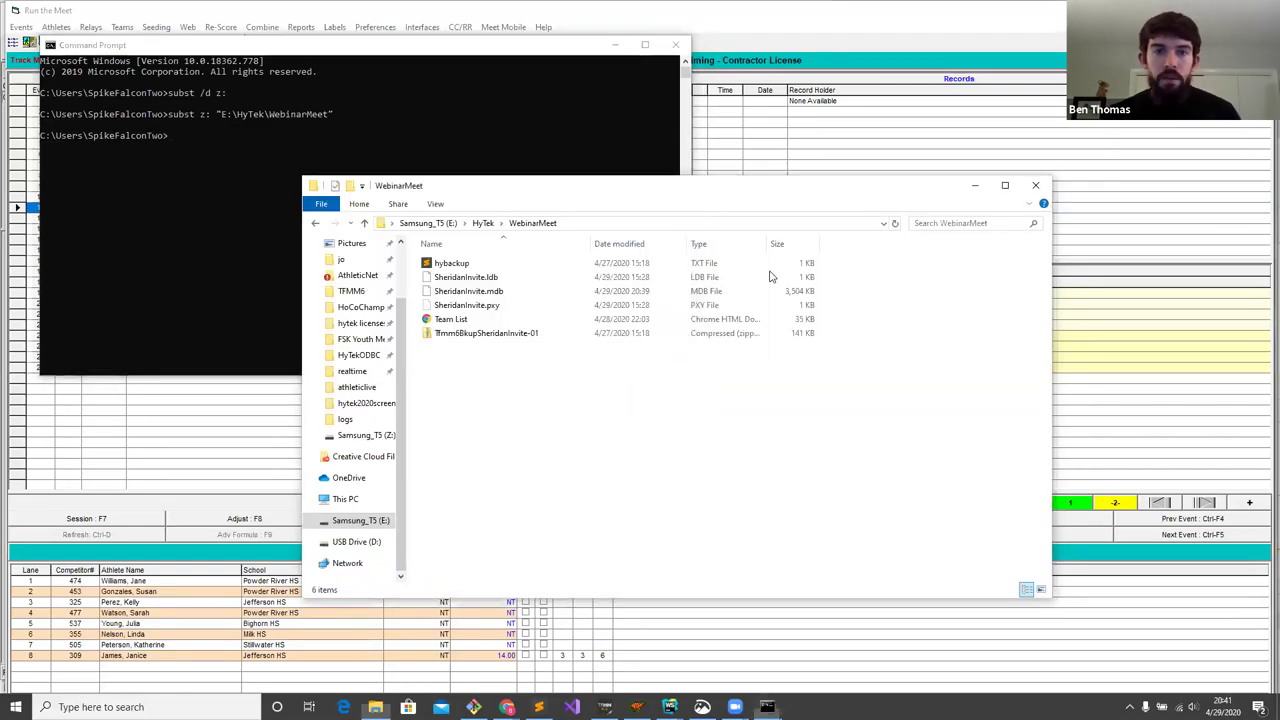
- Update the Photo Finish start lists for the Running session and acknowledge the confirmation
{"action": "left_click", "coordinate": [826, 34]}
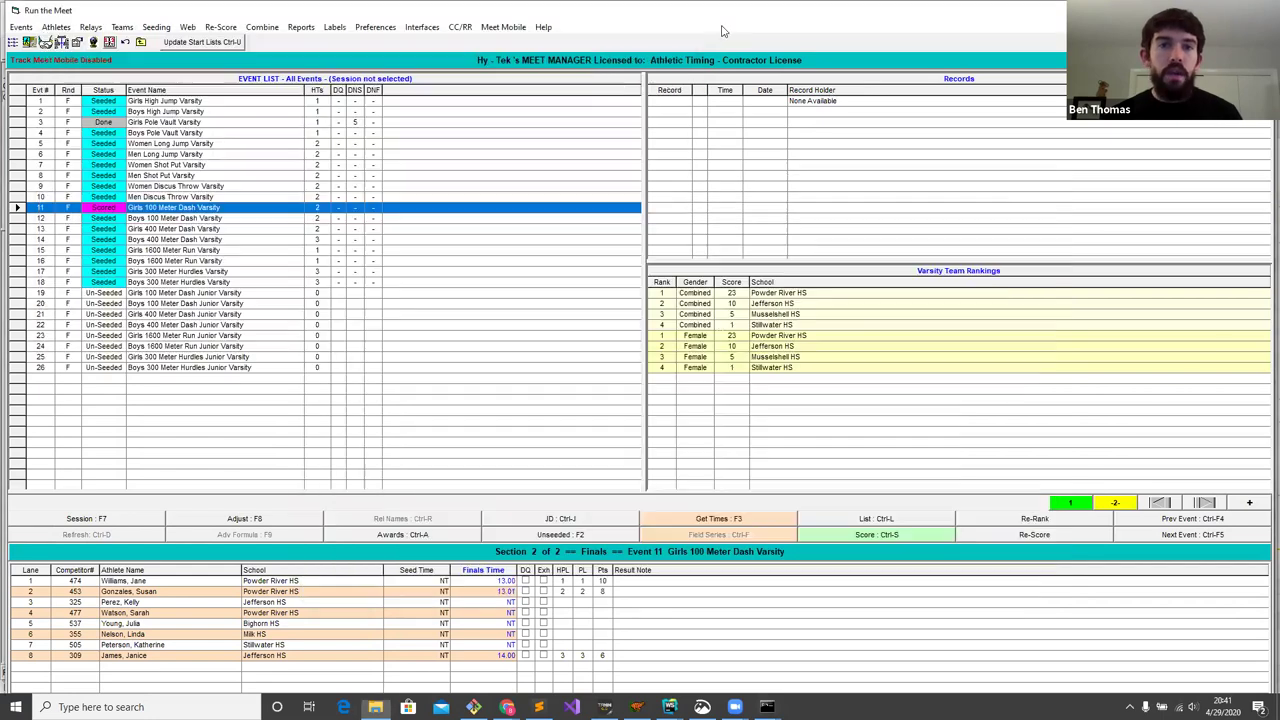
{"action": "left_click", "coordinate": [421, 27]}
{"action": "mouse_move", "coordinate": [500, 57]}
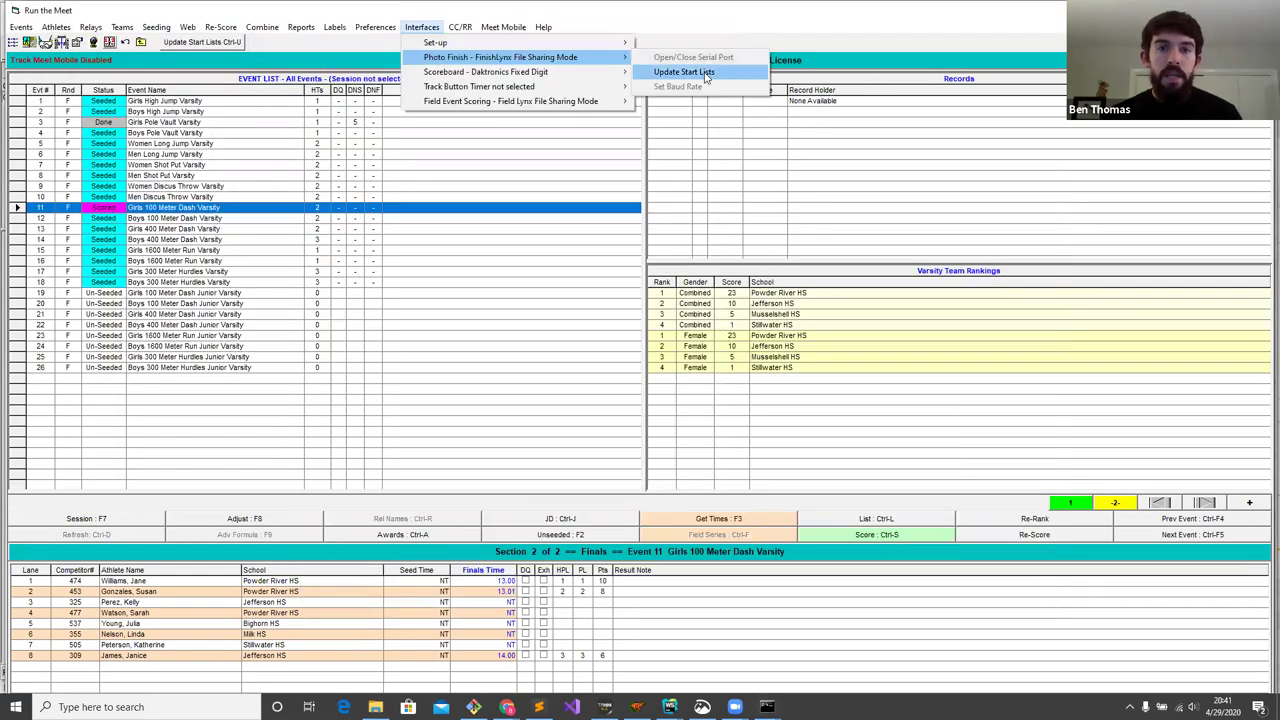
{"action": "left_click", "coordinate": [684, 72]}
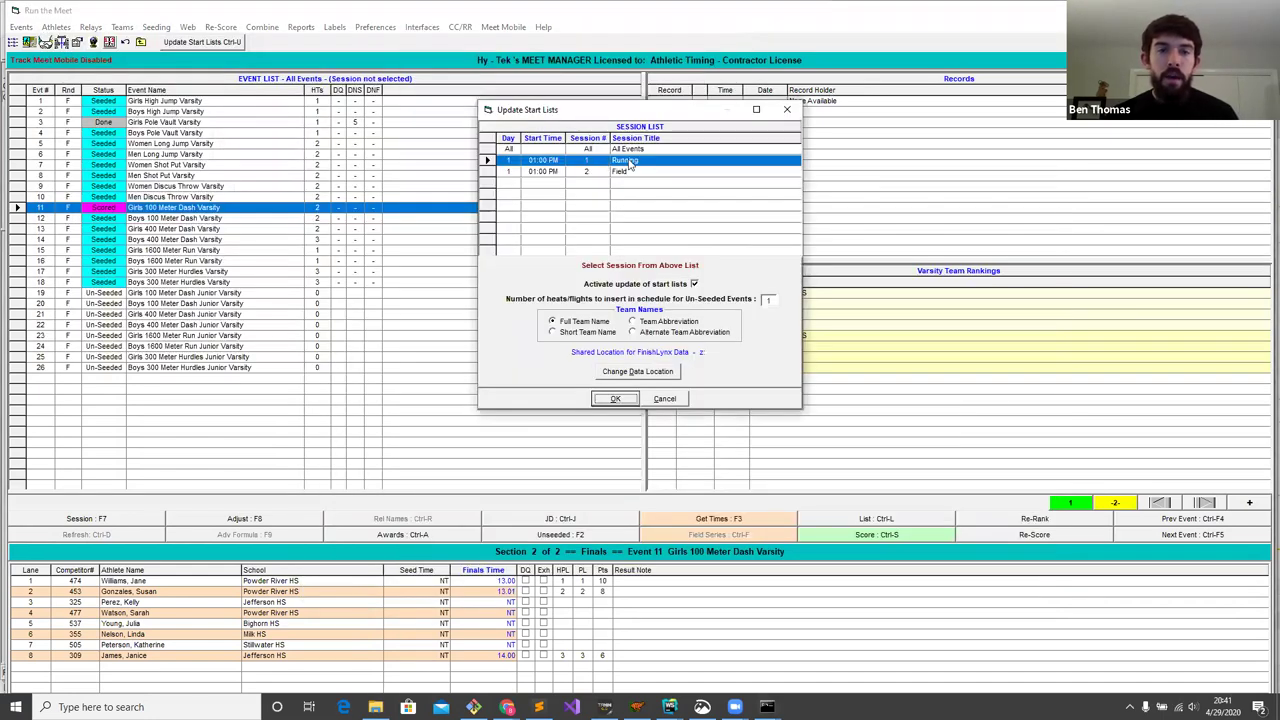
{"action": "left_click", "coordinate": [616, 399]}
{"action": "left_click", "coordinate": [702, 396]}
{"action": "left_click", "coordinate": [375, 707]}
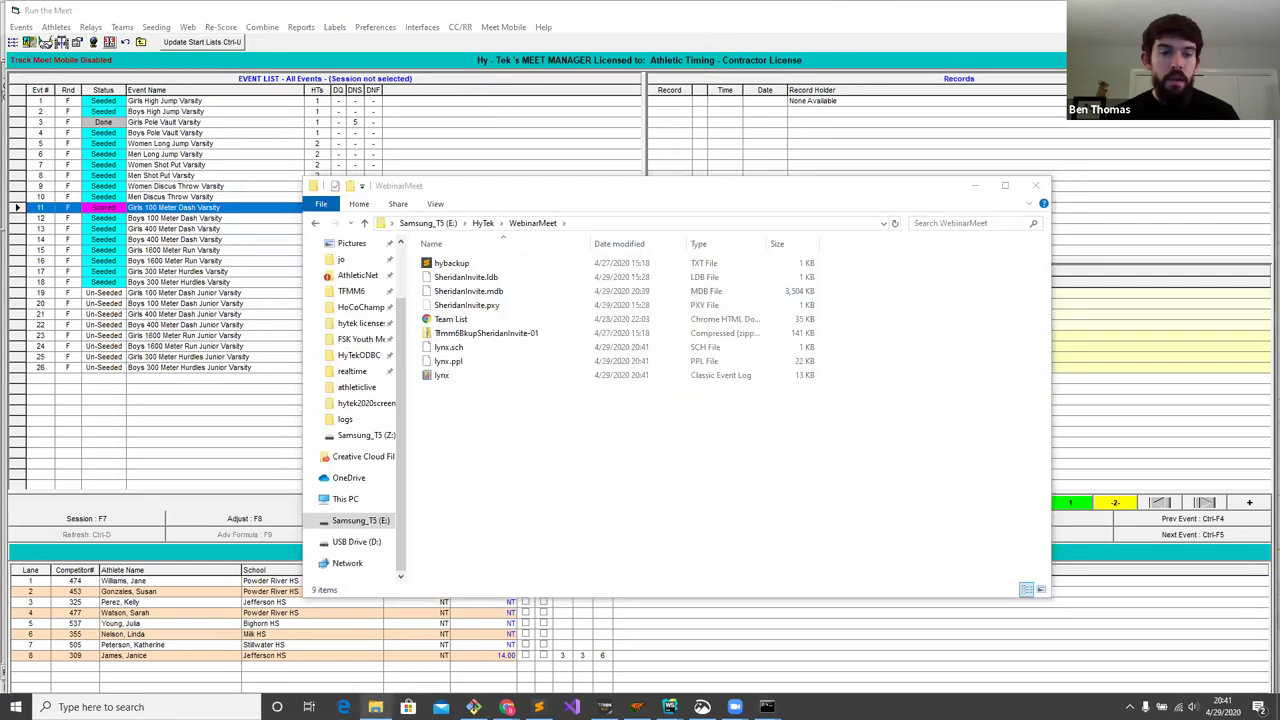
- Check the new lynx event, lynx.ppl and lynx event log files in WebinarMeet
{"action": "left_click", "coordinate": [444, 374]}
{"action": "left_click", "coordinate": [456, 360]}
{"action": "left_click", "coordinate": [474, 377]}
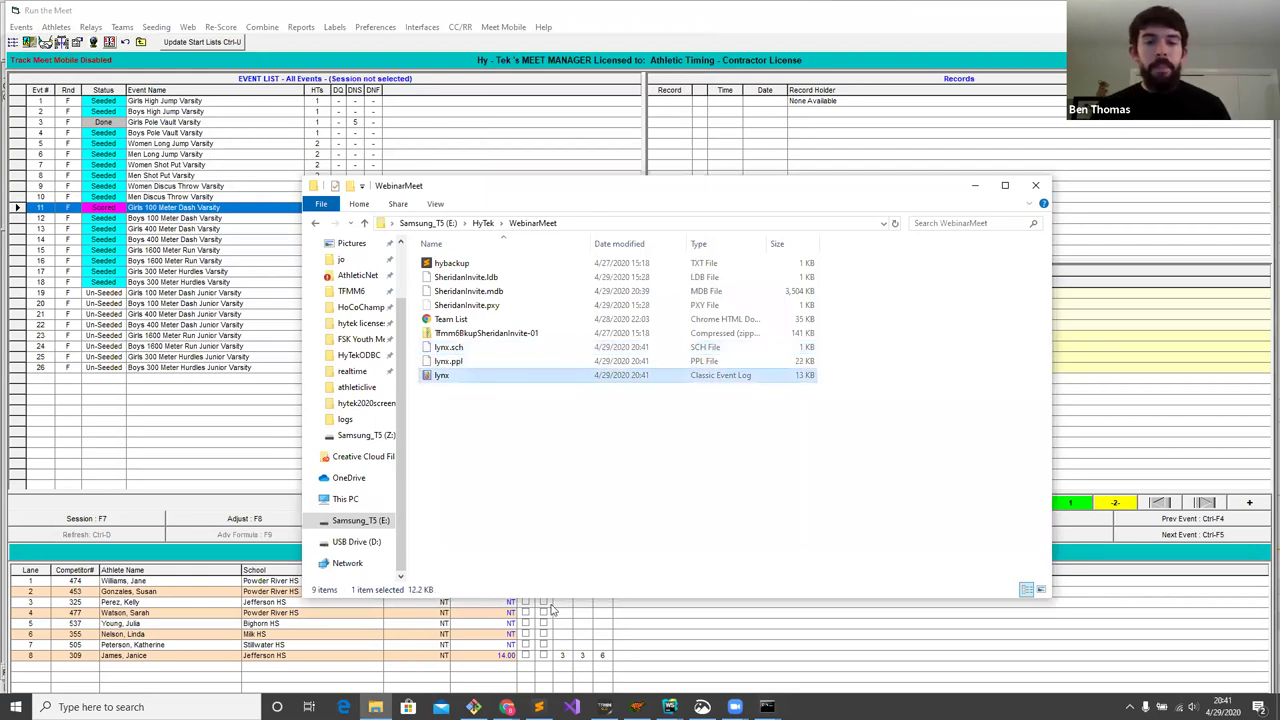
{"action": "mouse_move", "coordinate": [637, 707]}
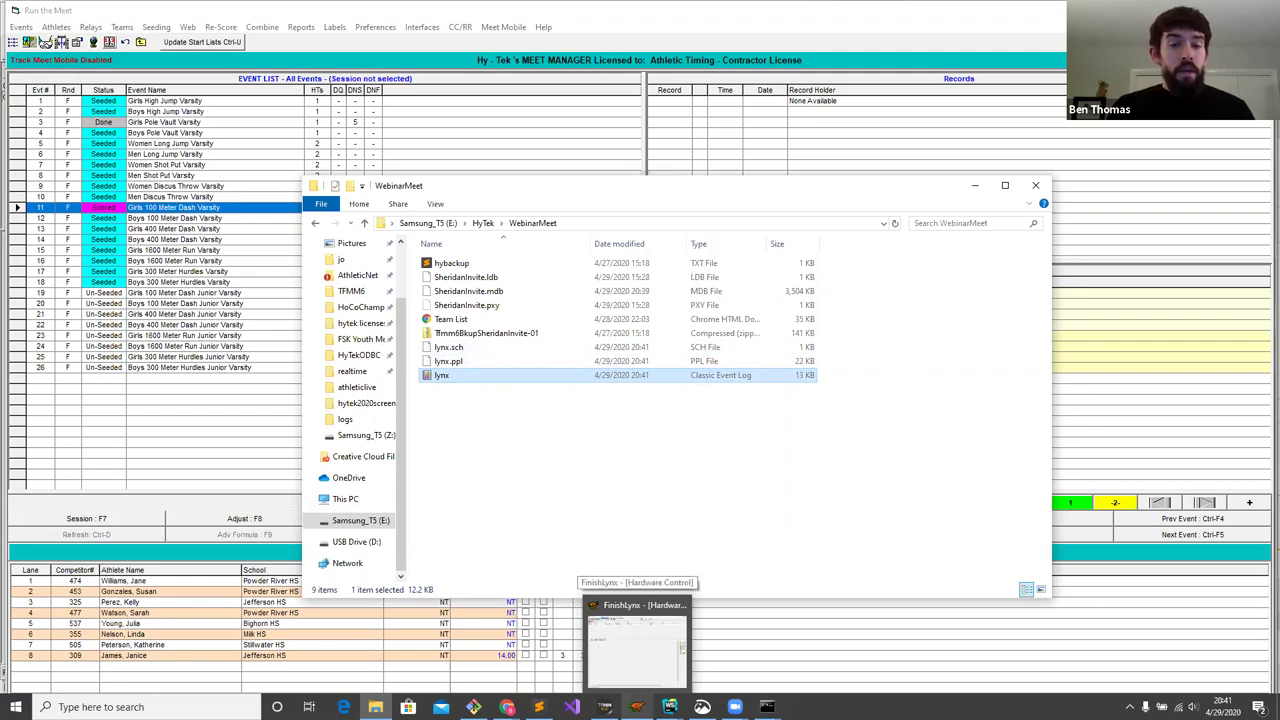
- Bring up FinishLynx's Hardware Control and look through the Scoreboard menu without choosing anything
{"action": "left_click", "coordinate": [637, 645]}
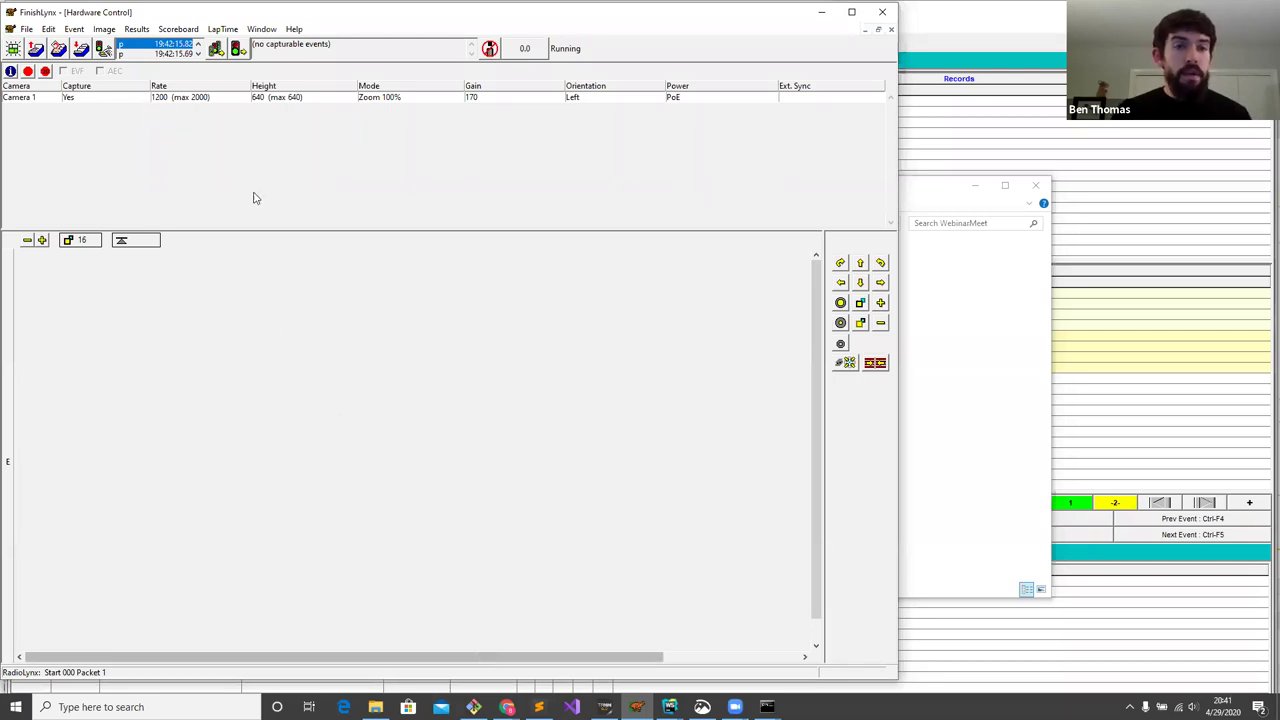
{"action": "left_click", "coordinate": [178, 29]}
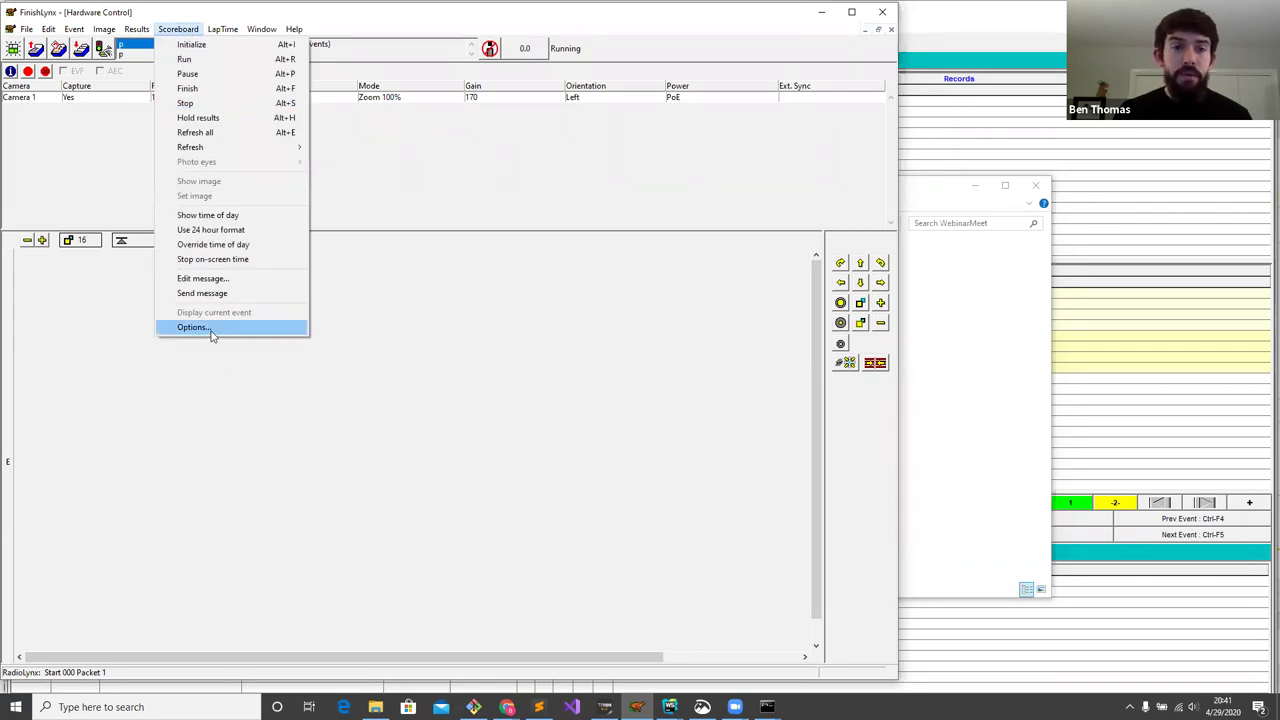
{"action": "left_click", "coordinate": [418, 192]}
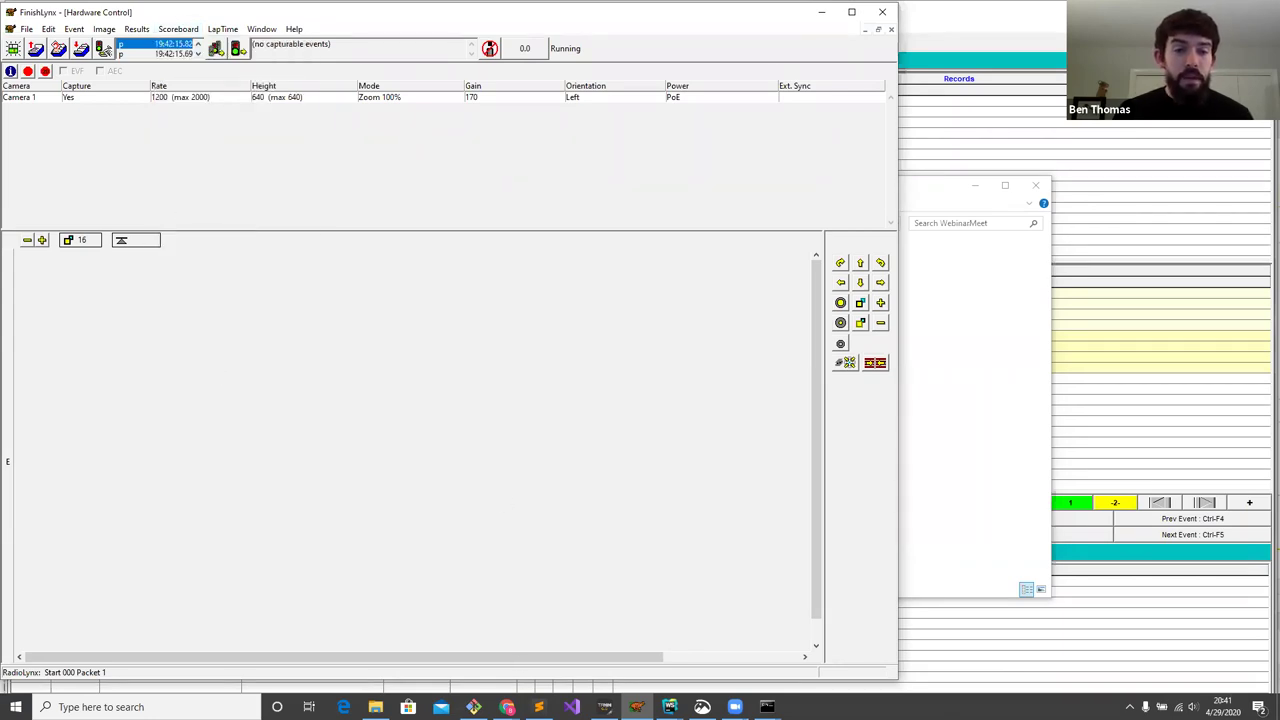
- Locate the FinishLynx Results and Running Time credentials on the AthleticLIVE meet page
{"action": "left_click", "coordinate": [388, 645]}
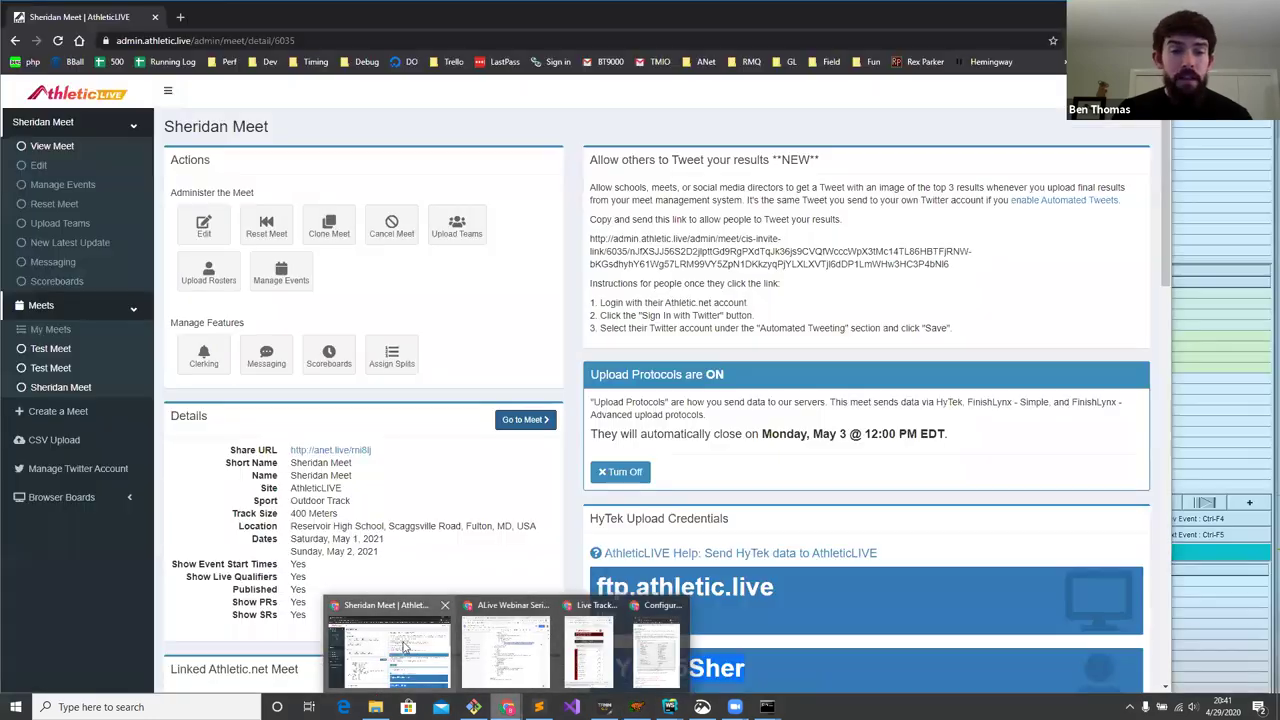
{"action": "scroll", "coordinate": [634, 312], "scroll_direction": "down", "scroll_amount": 3}
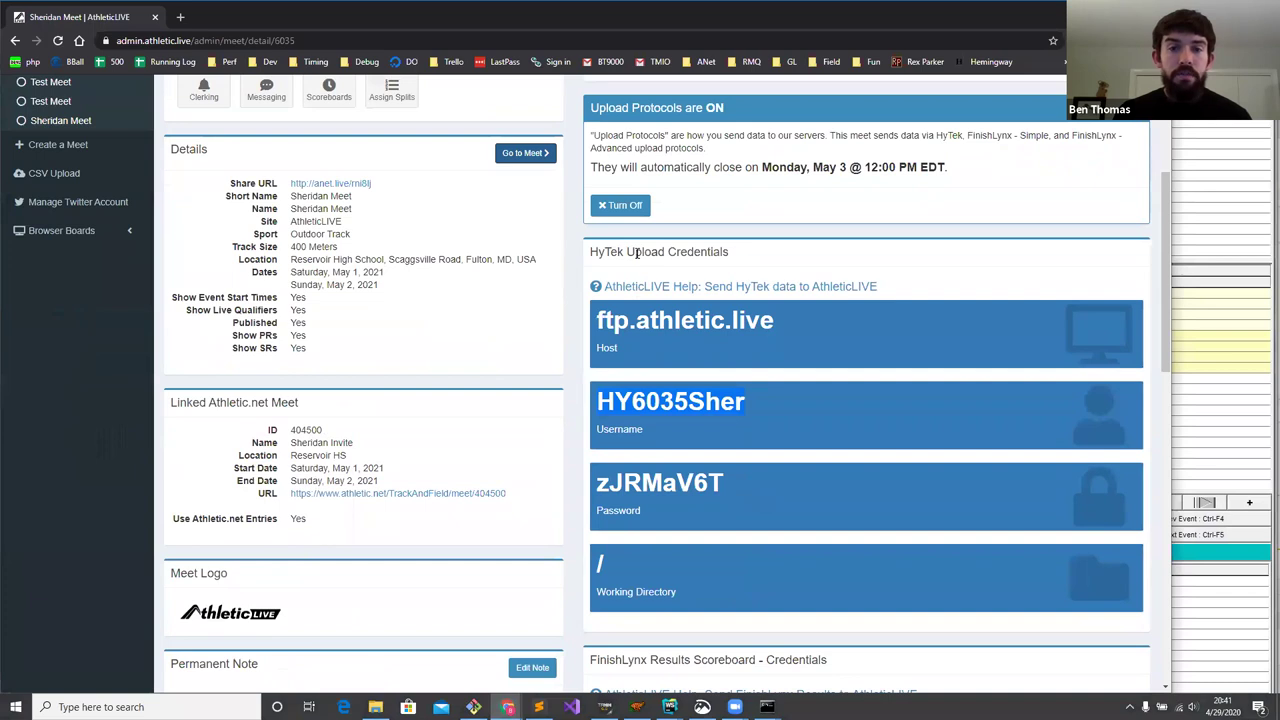
{"action": "scroll", "coordinate": [636, 252], "scroll_direction": "down", "scroll_amount": 5}
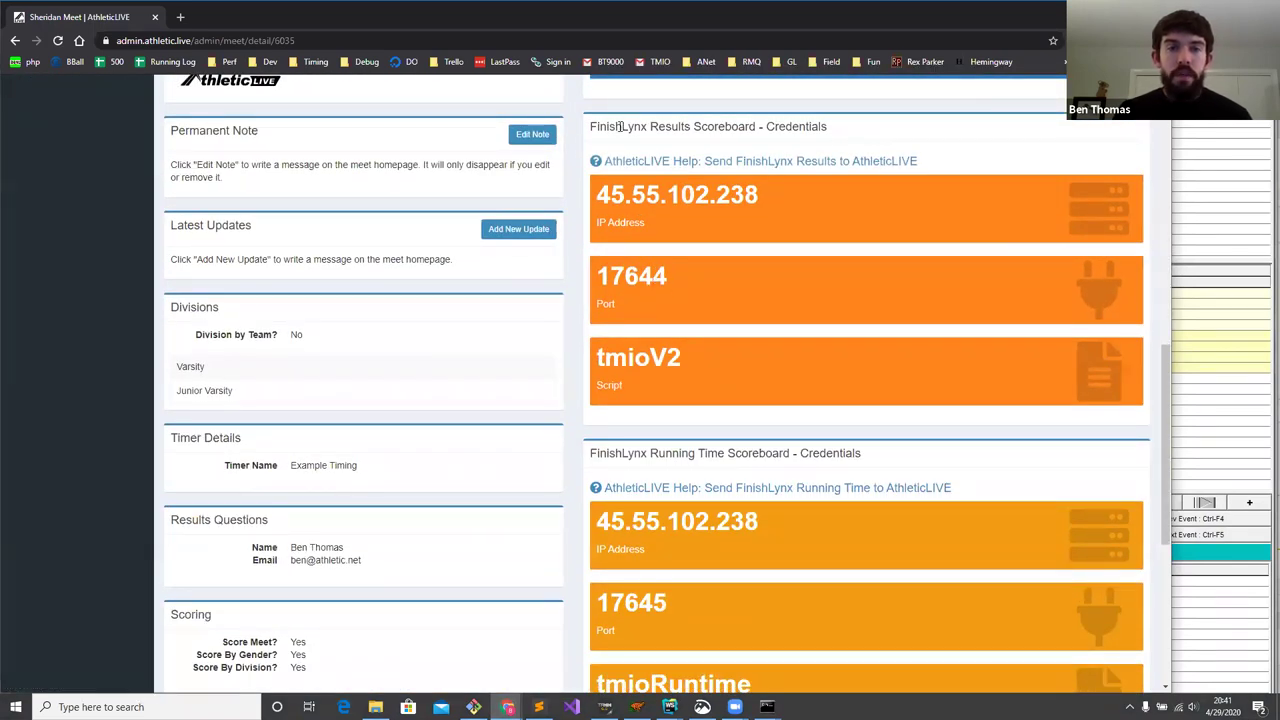
{"action": "left_click_drag", "start_coordinate": [608, 126], "coordinate": [690, 127]}
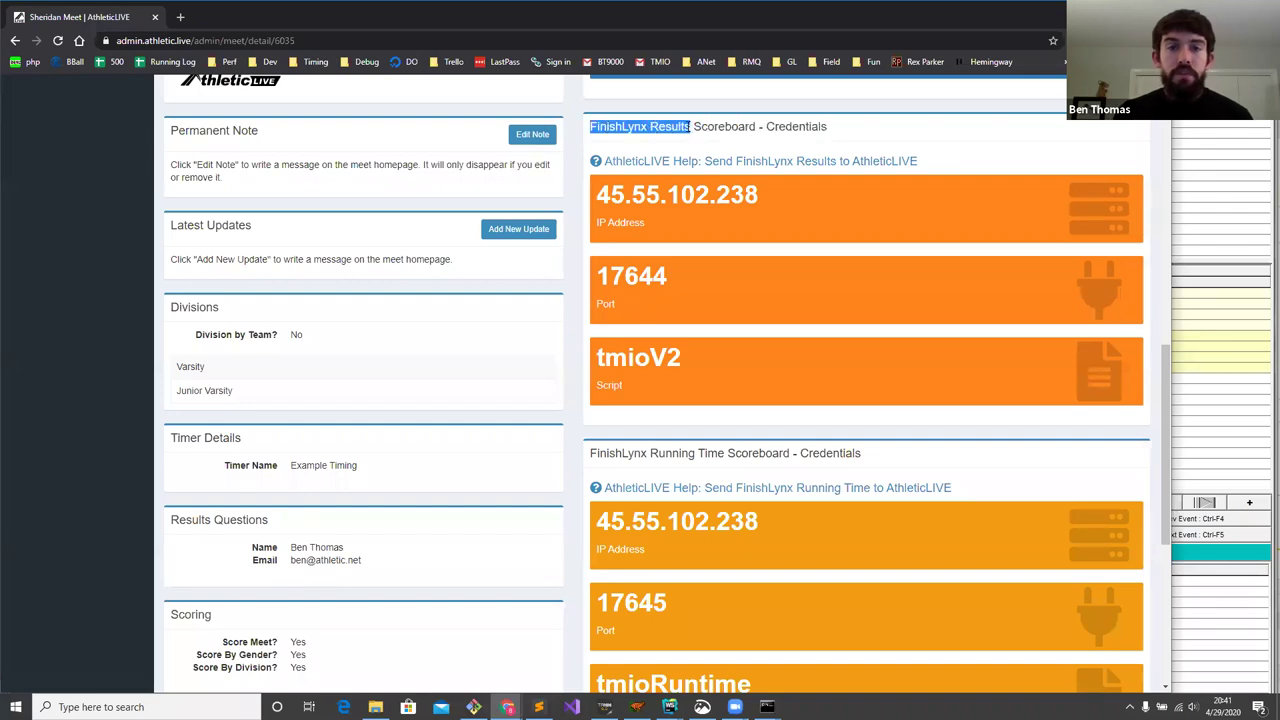
{"action": "left_click_drag", "start_coordinate": [630, 454], "coordinate": [707, 456]}
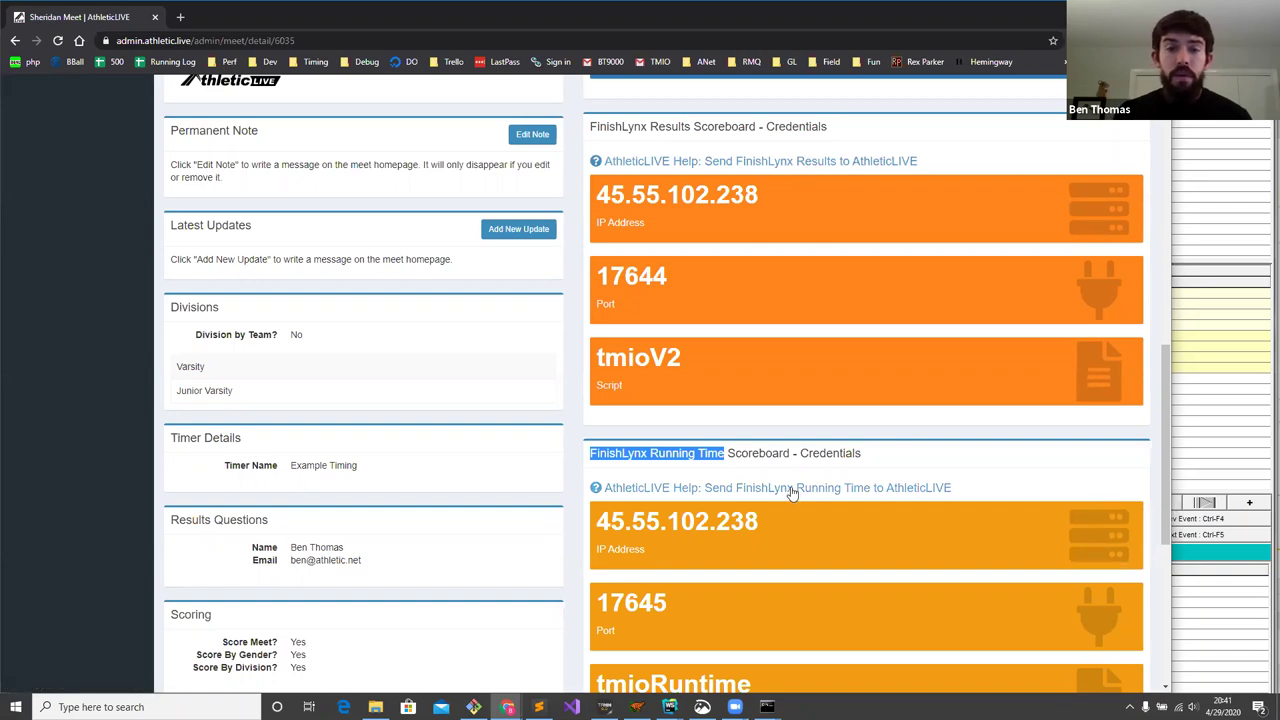
{"action": "left_click", "coordinate": [739, 321]}
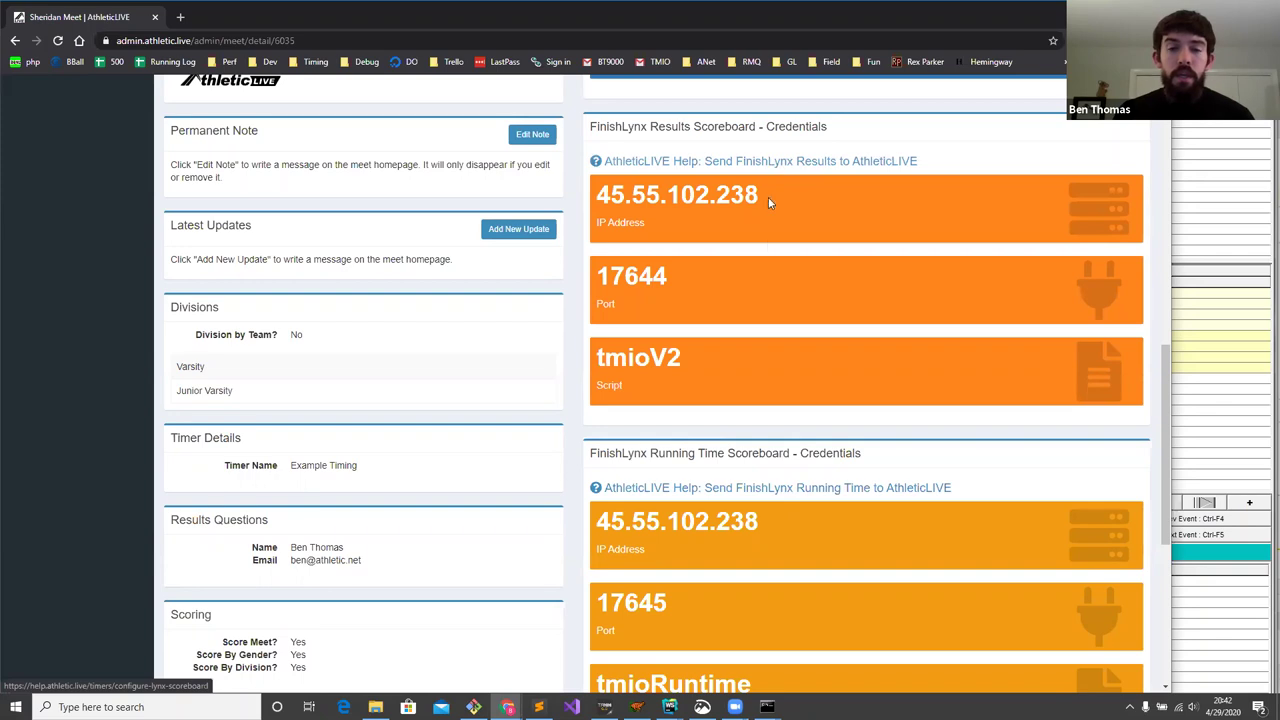
- Open the scoreboard help article in a new window sized beside the meet page
{"action": "right_click", "coordinate": [764, 170]}
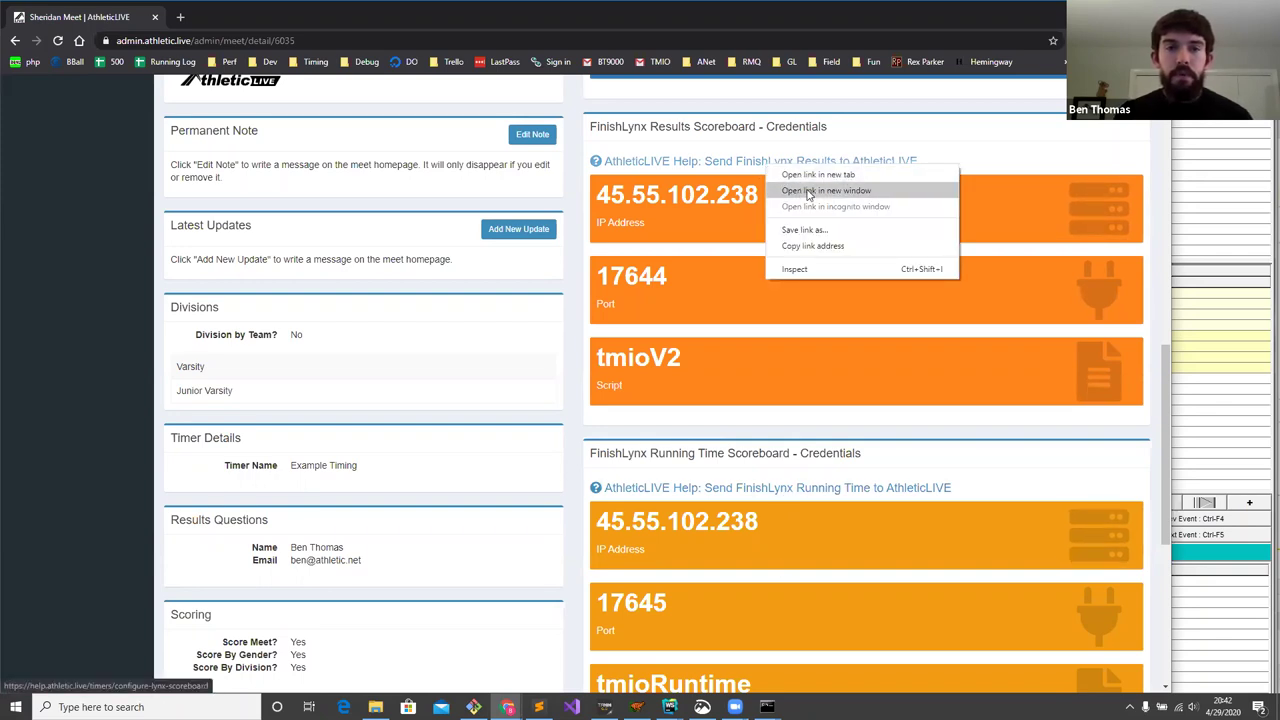
{"action": "left_click", "coordinate": [810, 191]}
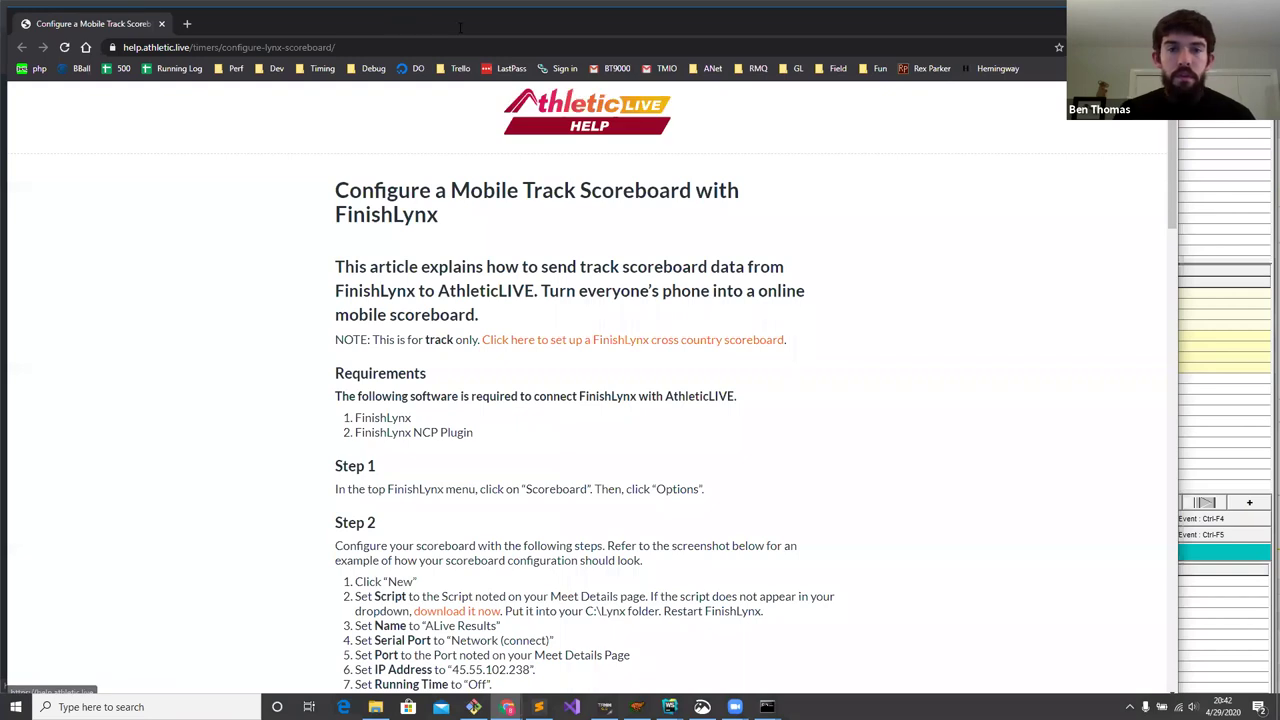
{"action": "left_click_drag", "start_coordinate": [393, 23], "coordinate": [482, 16]}
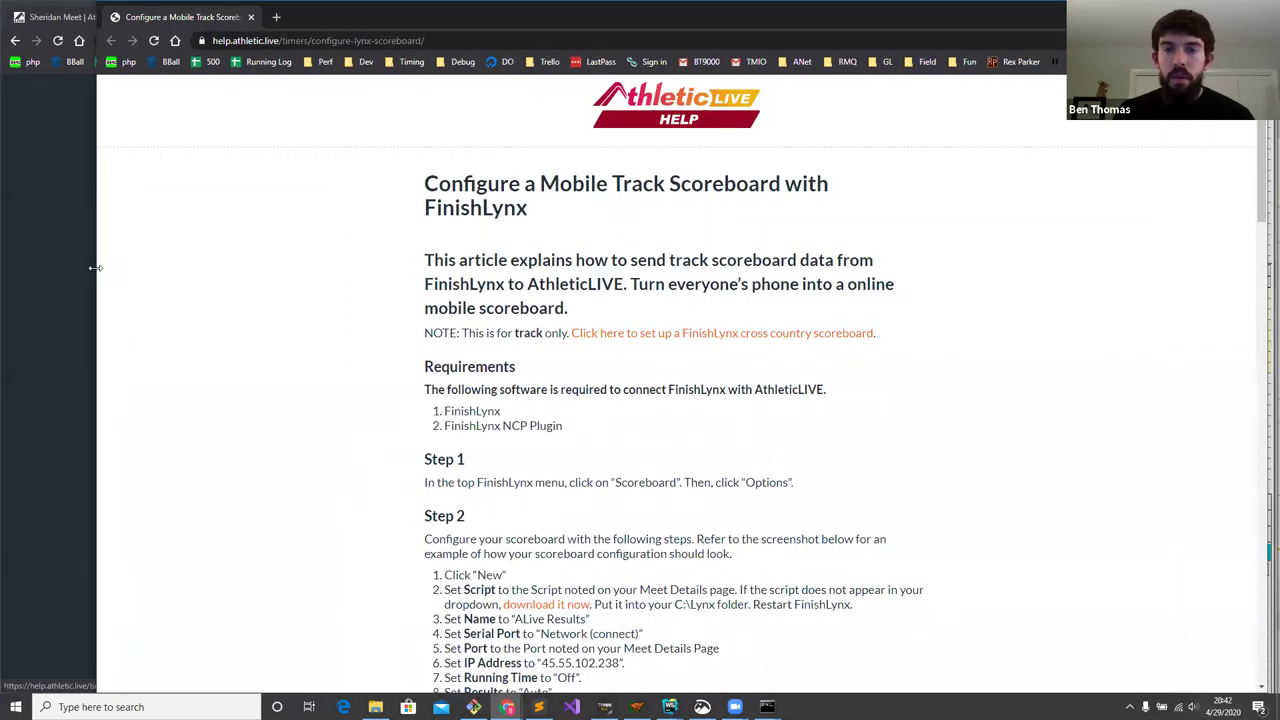
{"action": "left_click_drag", "start_coordinate": [95, 268], "coordinate": [803, 272]}
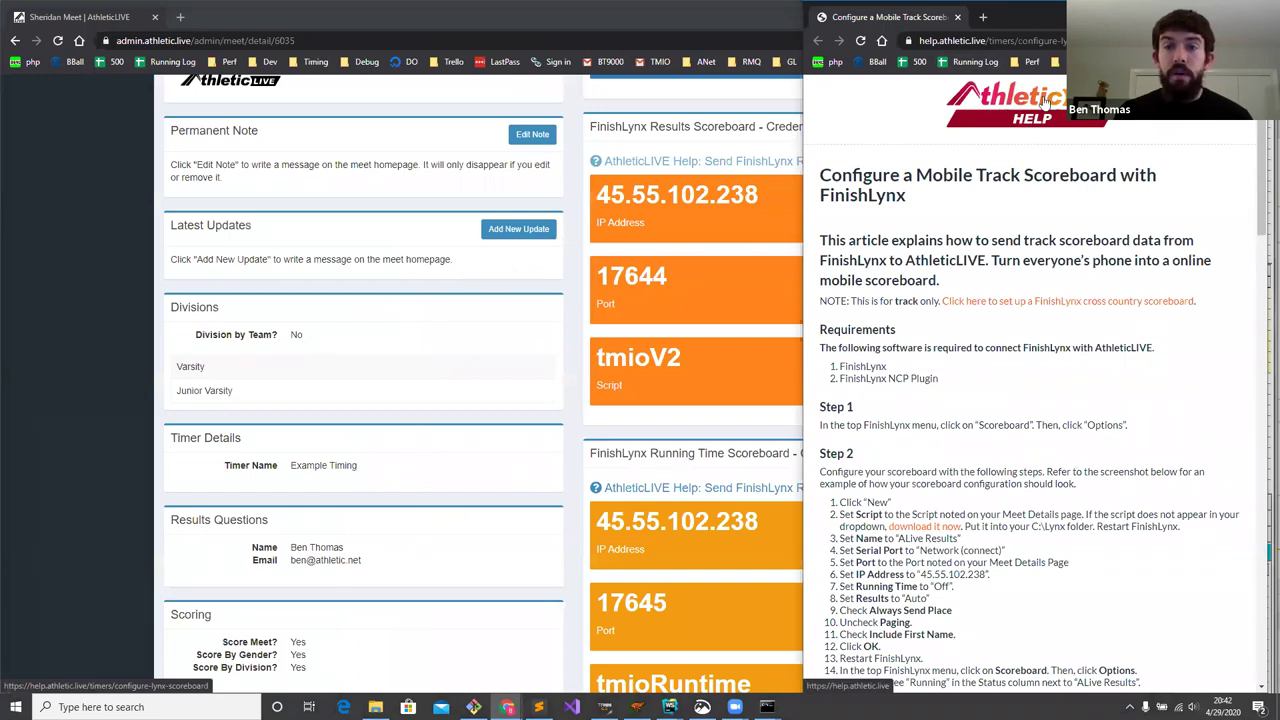
{"action": "left_click", "coordinate": [930, 40]}
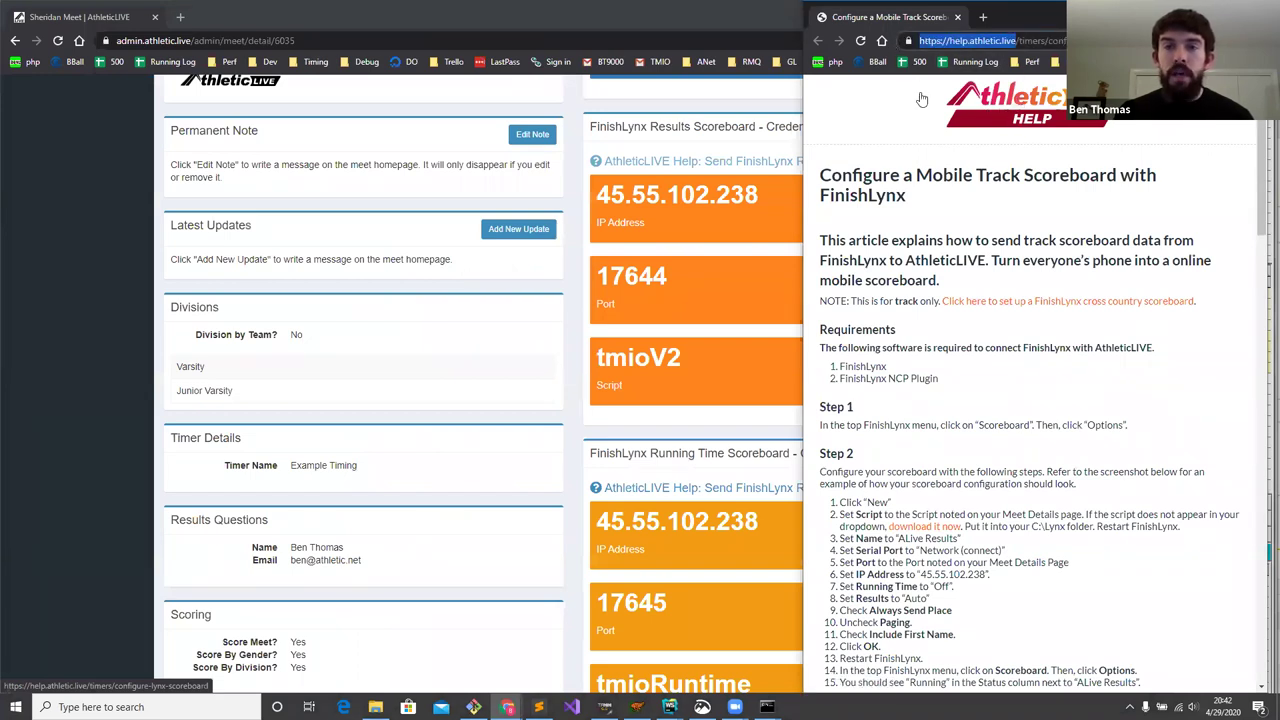
{"action": "left_click", "coordinate": [975, 252]}
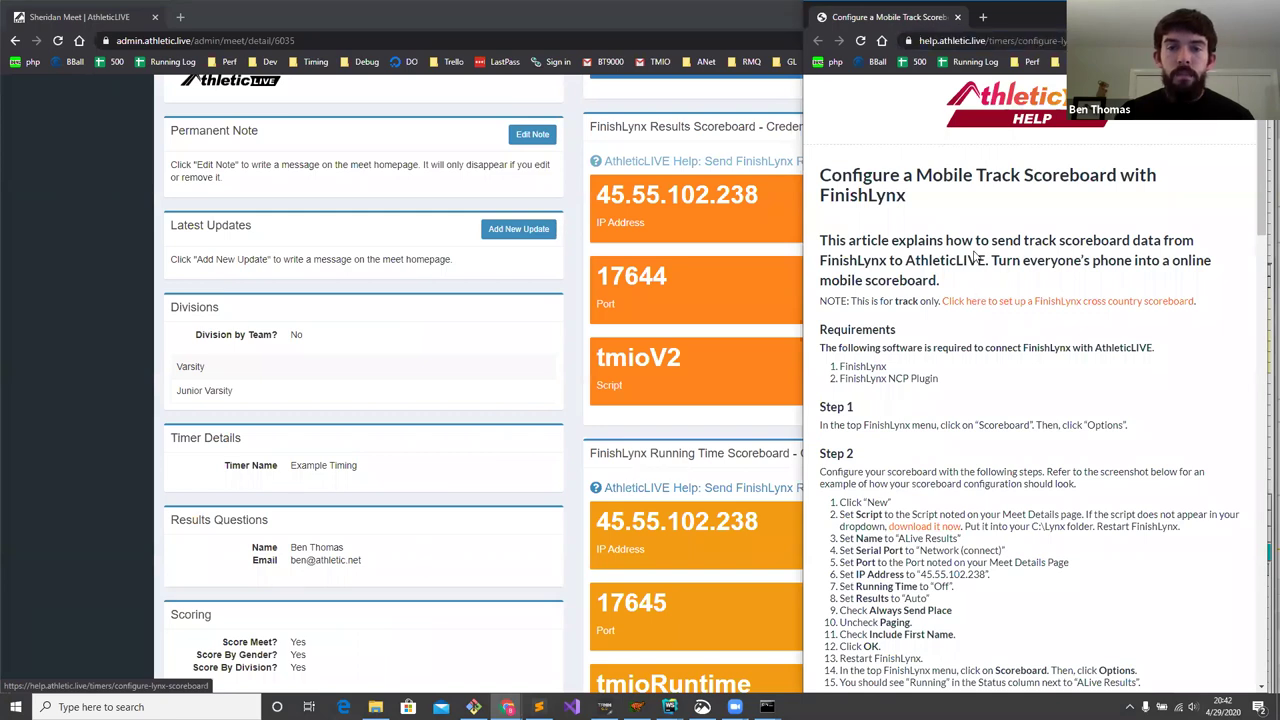
- Read the article's FinishLynx and NCP Plugin requirements, then switch back to FinishLynx
{"action": "scroll", "coordinate": [977, 245], "scroll_direction": "down", "scroll_amount": 1}
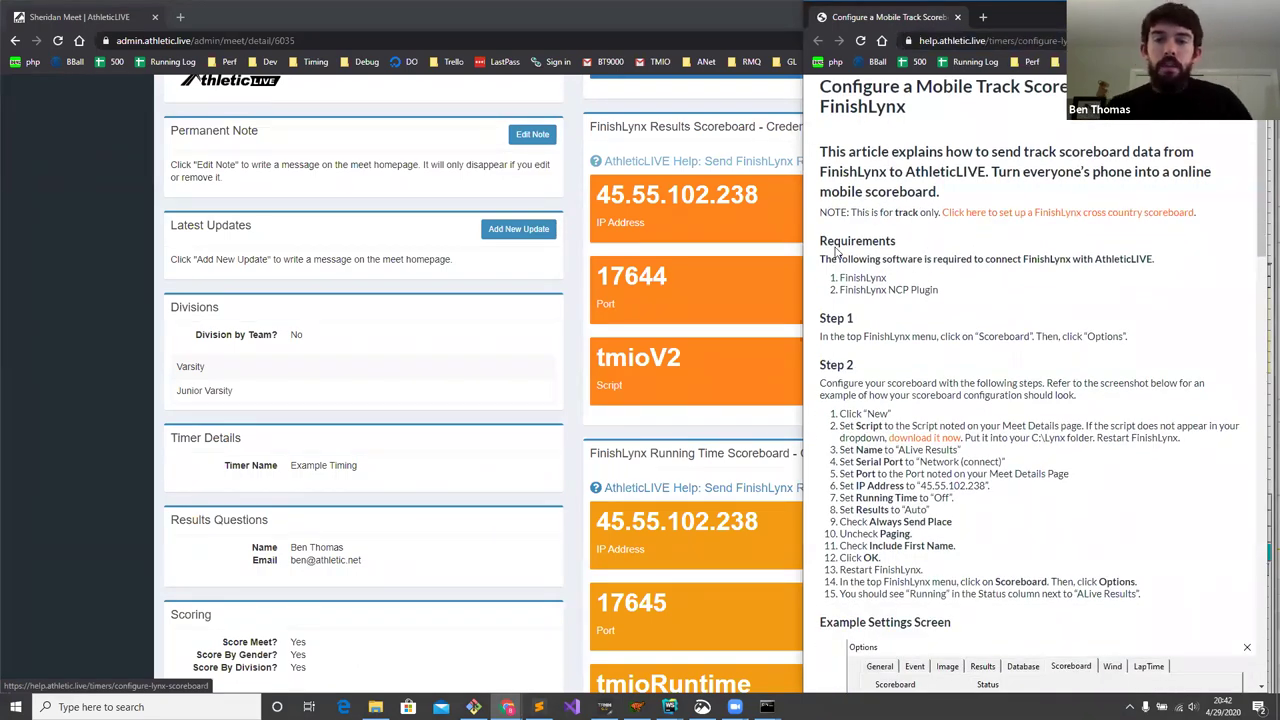
{"action": "double_click", "coordinate": [866, 278]}
{"action": "left_click_drag", "start_coordinate": [840, 290], "coordinate": [938, 290]}
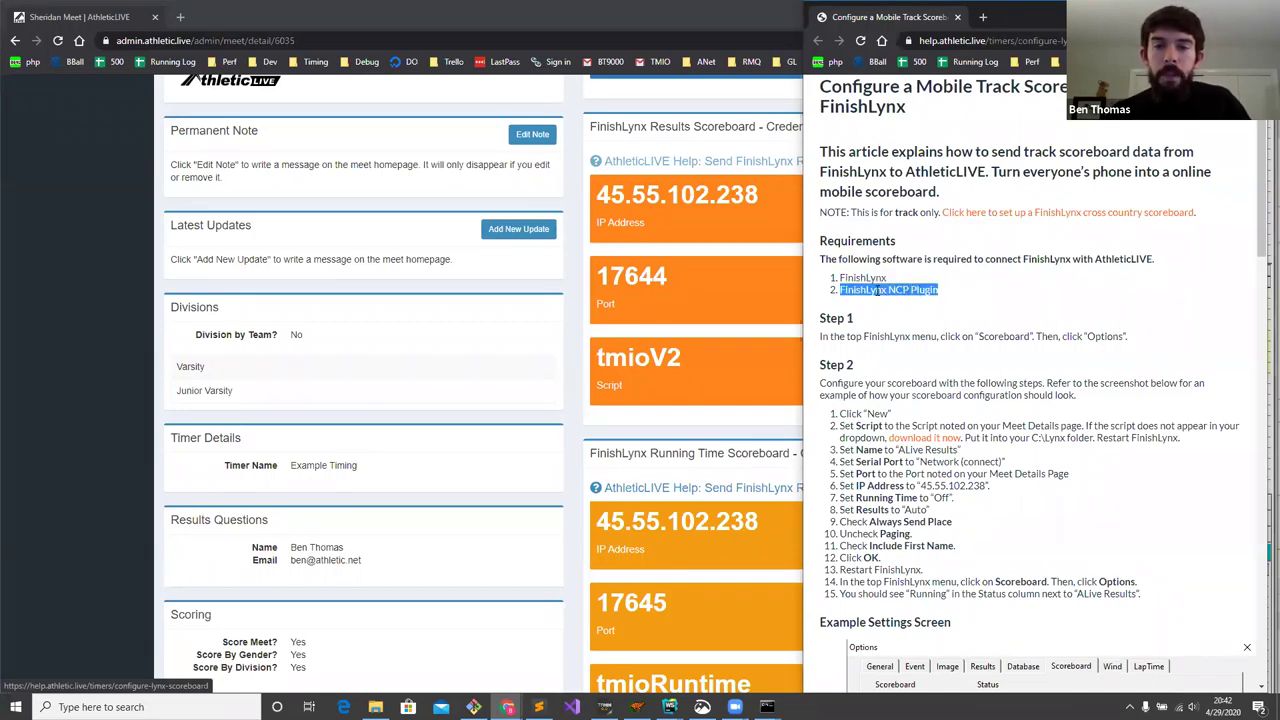
{"action": "left_click_drag", "start_coordinate": [802, 296], "coordinate": [820, 296]}
{"action": "left_click", "coordinate": [888, 336]}
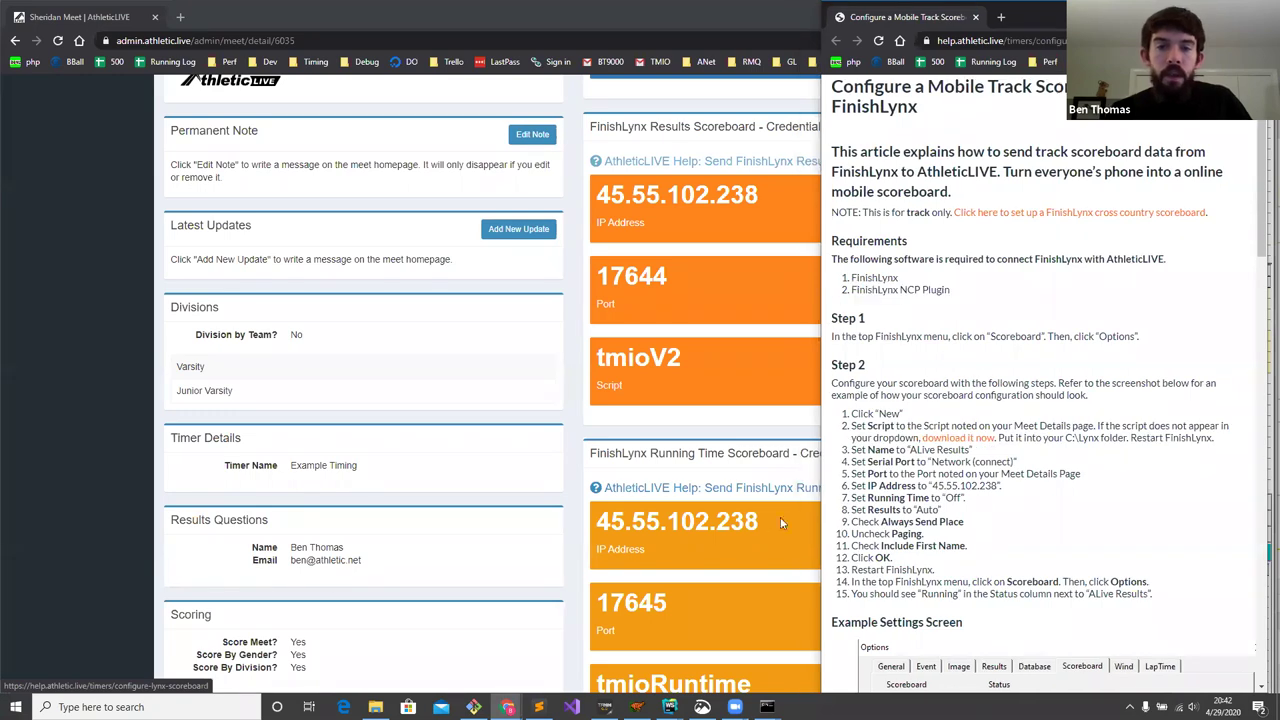
{"action": "key", "text": "alt+Tab"}
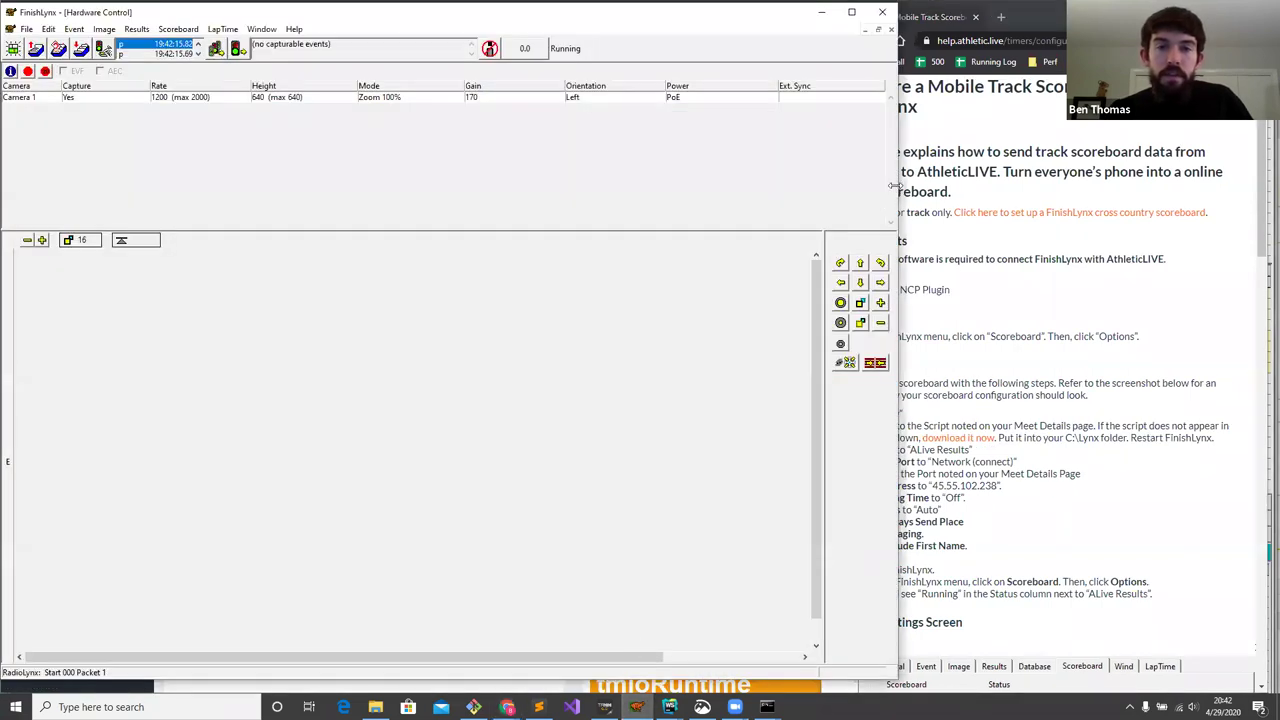
- Add a new scoreboard entry in FinishLynx's Scoreboard Options
{"action": "left_click_drag", "start_coordinate": [893, 186], "coordinate": [811, 186]}
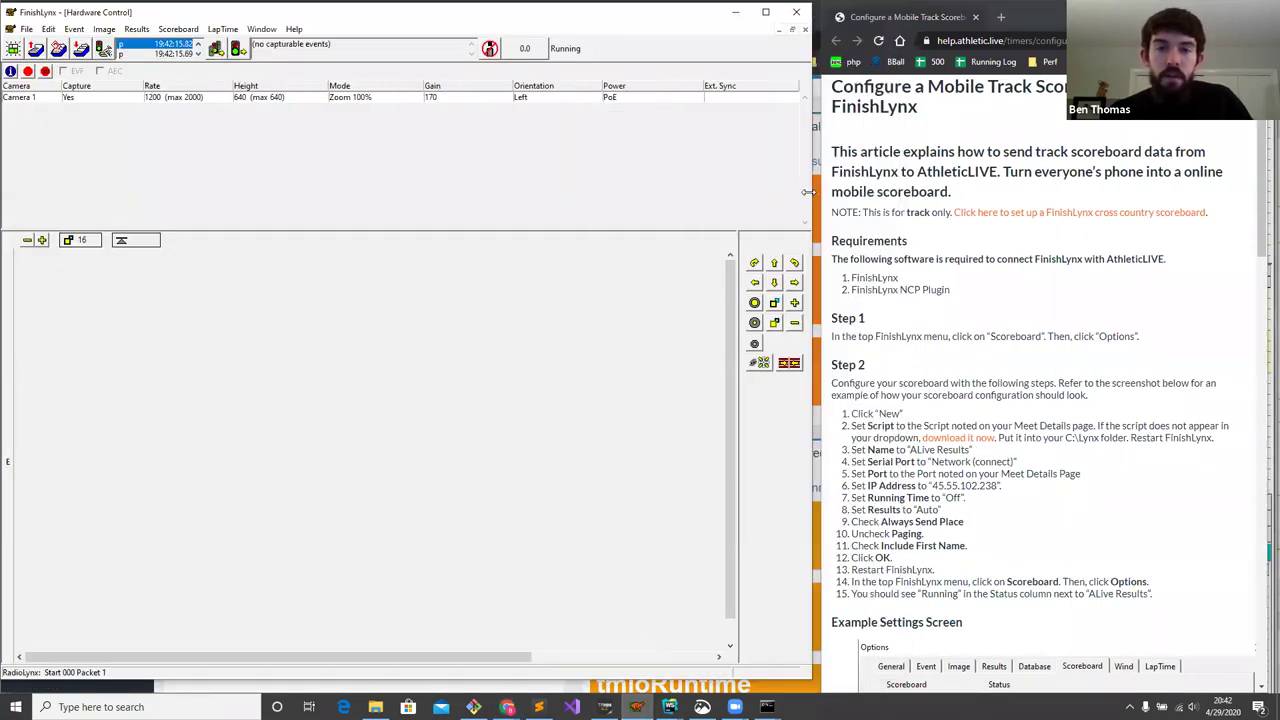
{"action": "left_click", "coordinate": [178, 29]}
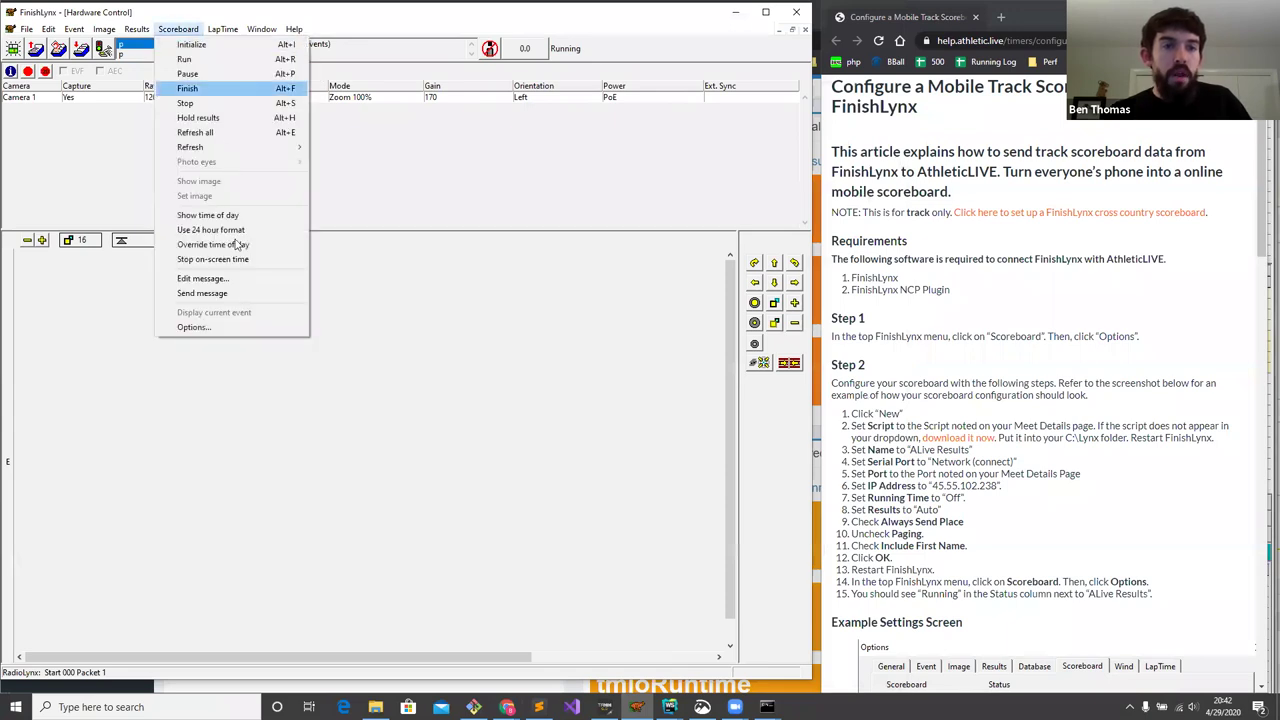
{"action": "left_click", "coordinate": [224, 328]}
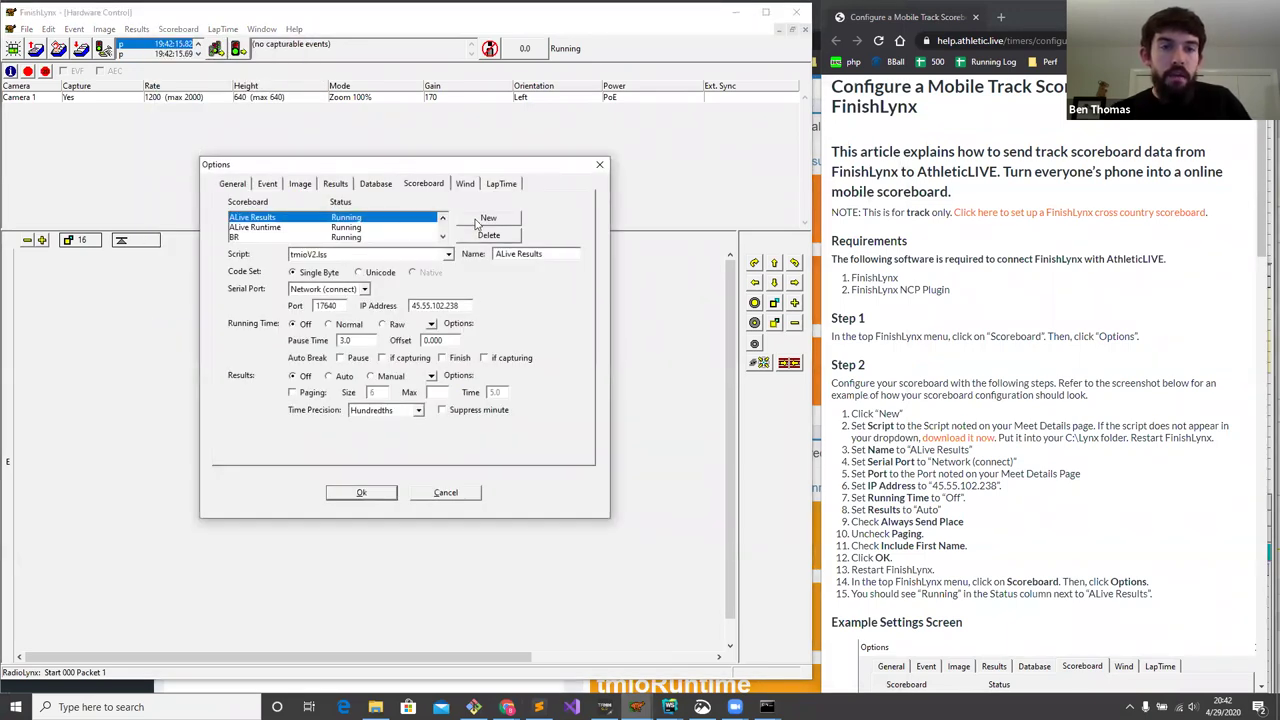
{"action": "left_click", "coordinate": [487, 218]}
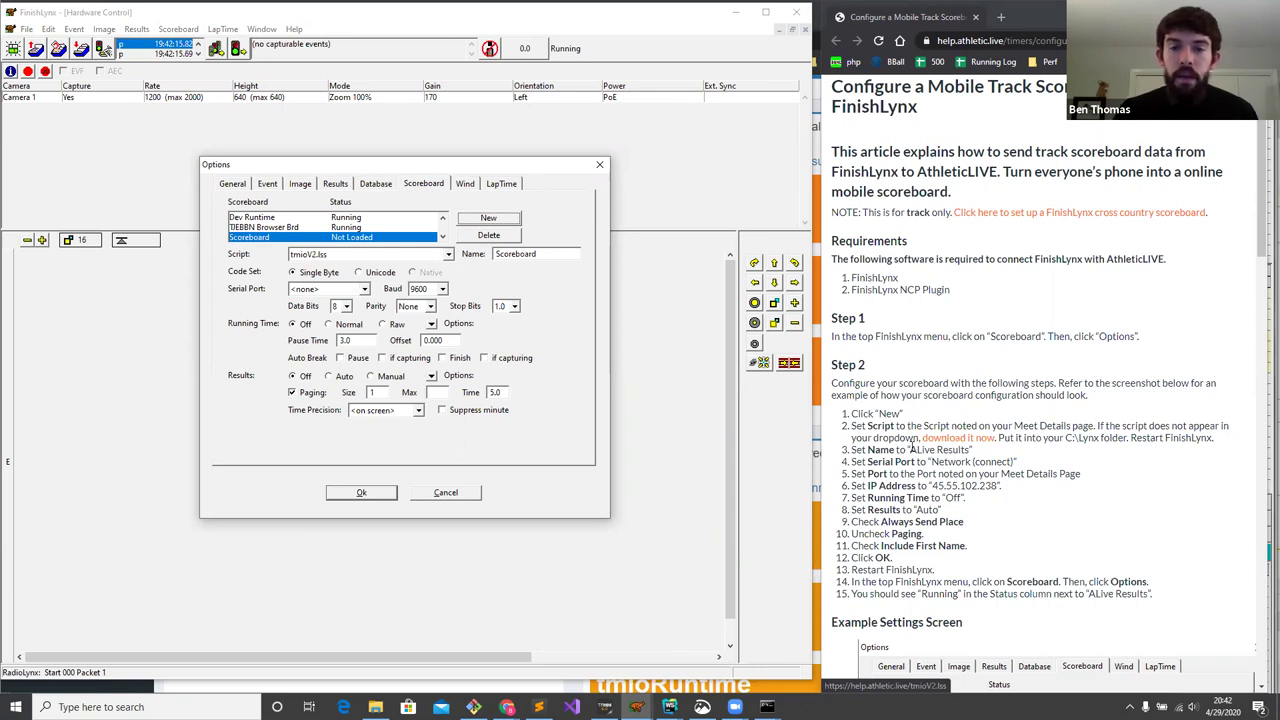
{"action": "scroll", "coordinate": [897, 447], "scroll_direction": "down", "scroll_amount": 4}
{"action": "scroll", "coordinate": [929, 345], "scroll_direction": "up", "scroll_amount": 2}
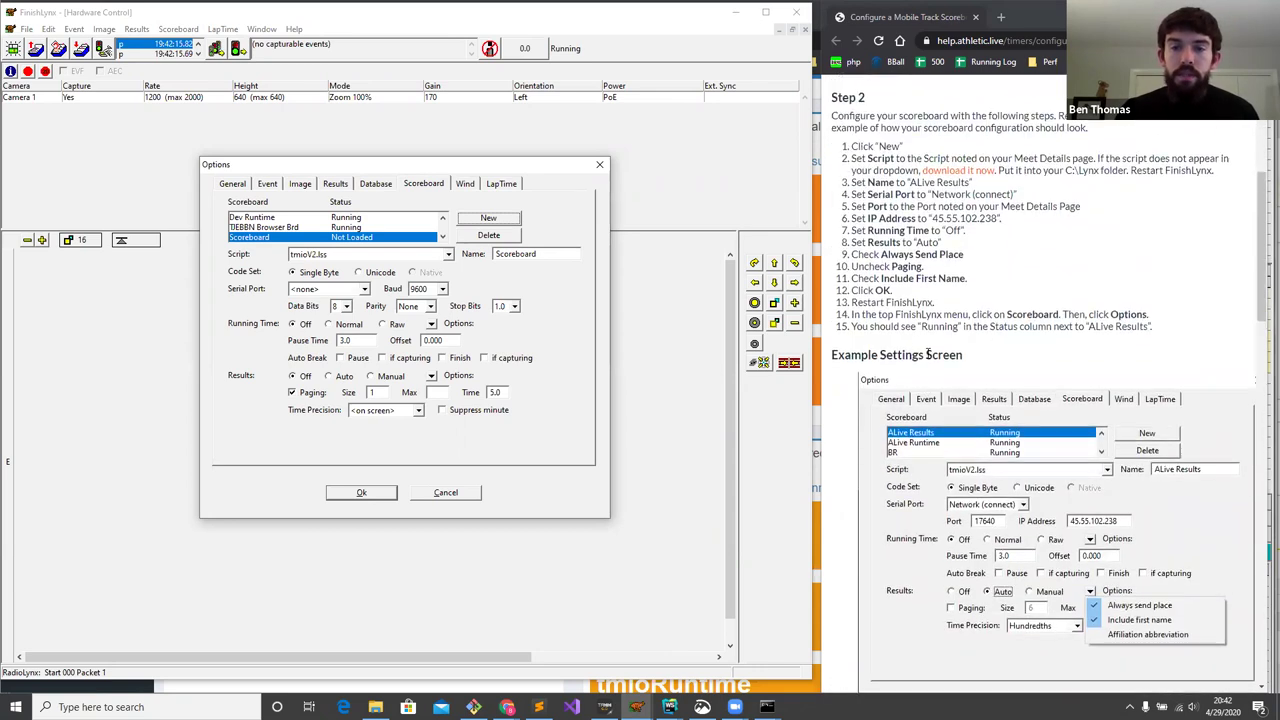
{"action": "scroll", "coordinate": [897, 380], "scroll_direction": "down", "scroll_amount": 2}
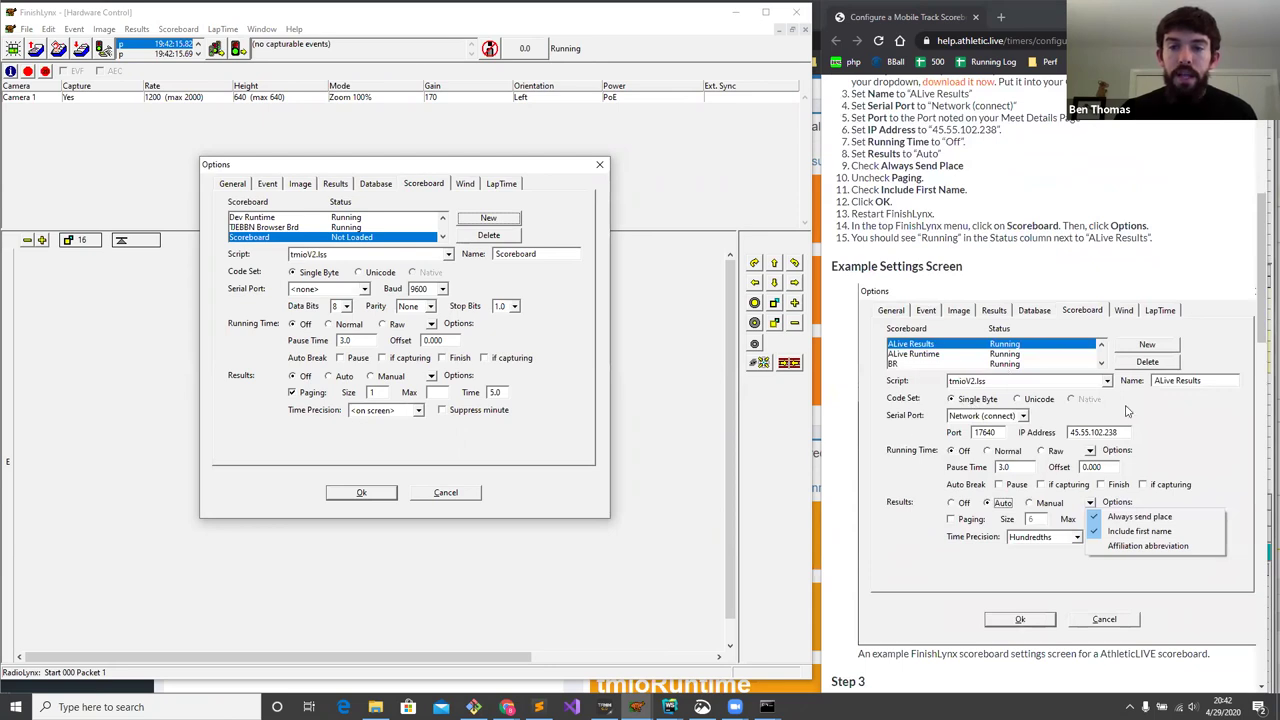
- Name the scoreboard ALive Results with script tmioV2.lss and a Network (connect) port
{"action": "double_click", "coordinate": [530, 254]}
{"action": "type", "text": "A"}
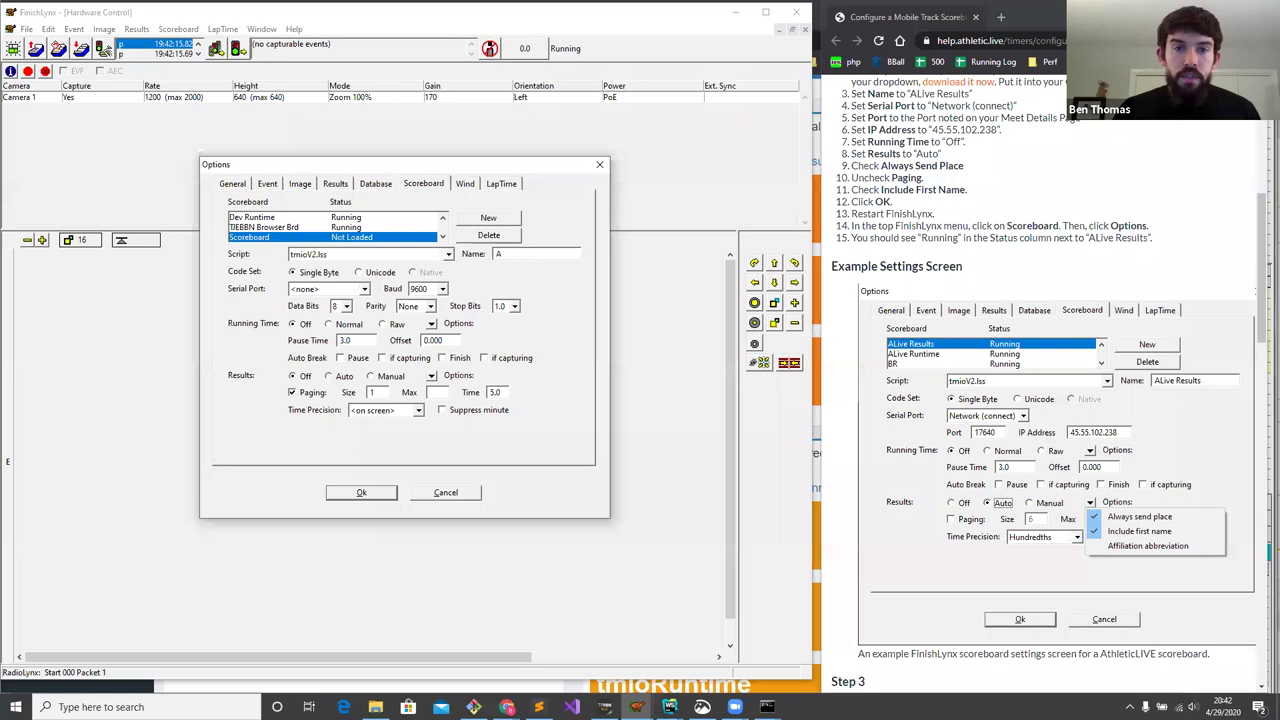
{"action": "type", "text": "Live Results"}
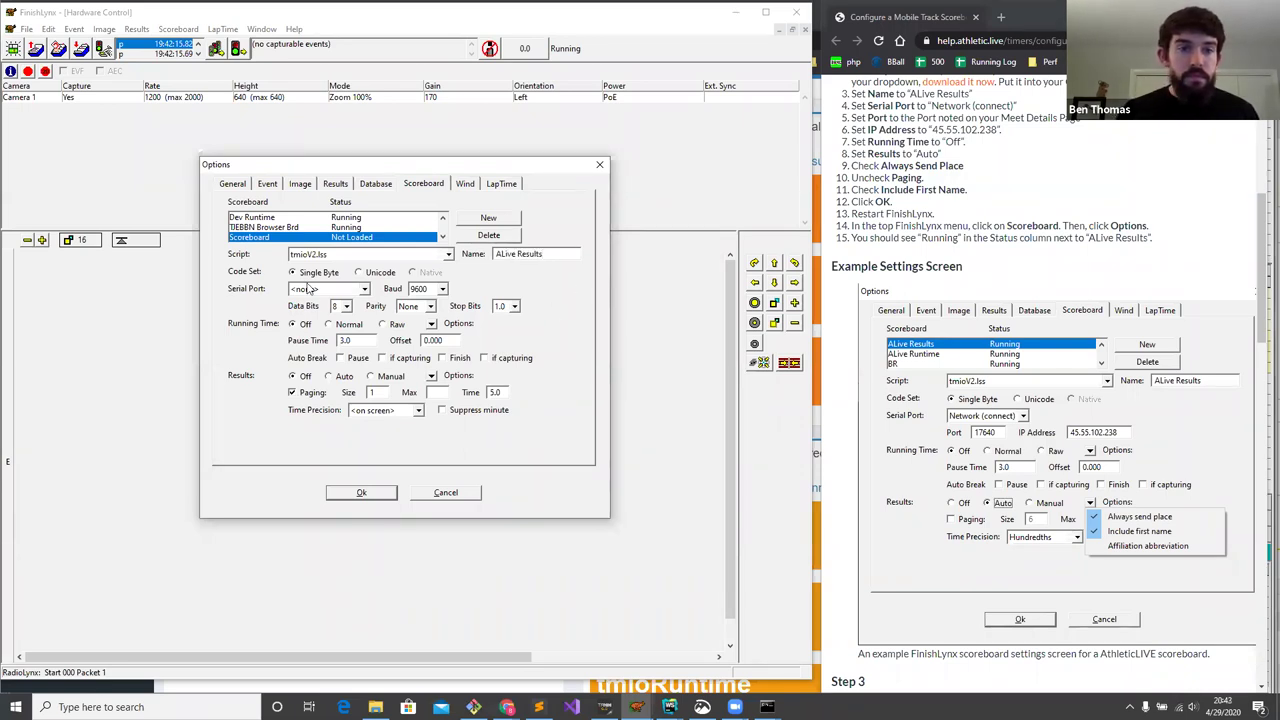
{"action": "left_click", "coordinate": [369, 256]}
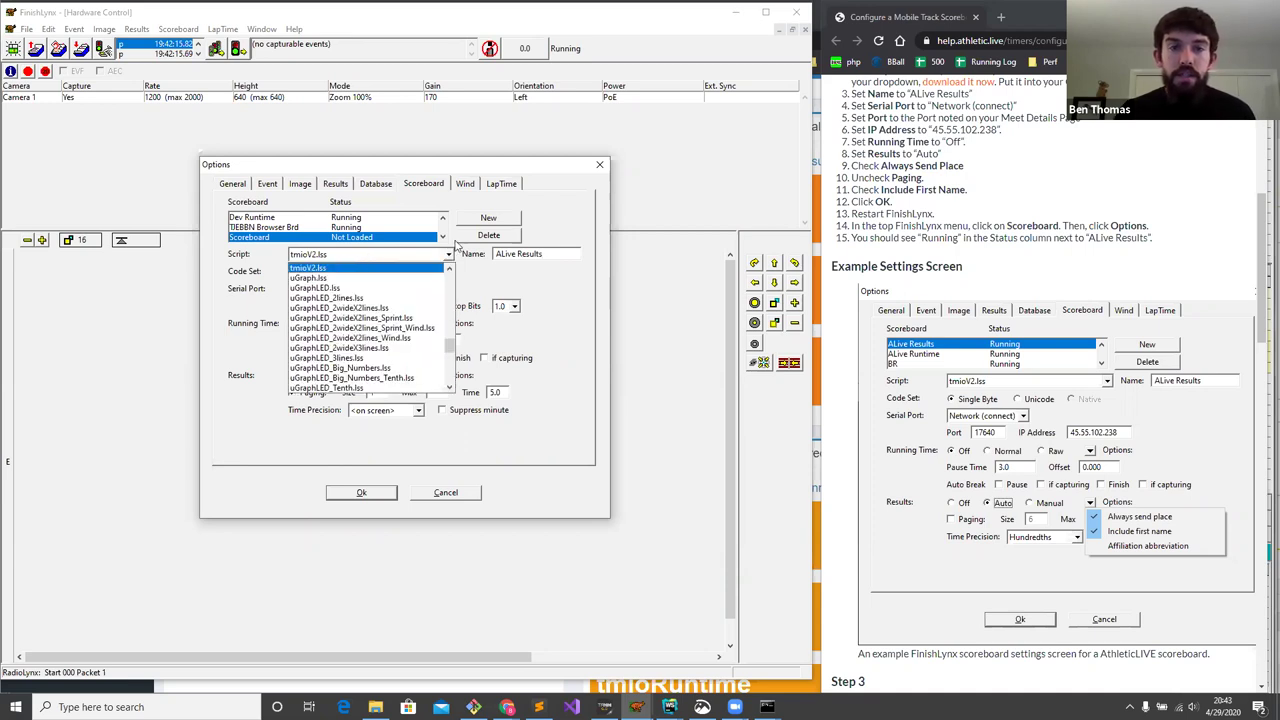
{"action": "left_click", "coordinate": [362, 269]}
{"action": "left_click", "coordinate": [354, 291]}
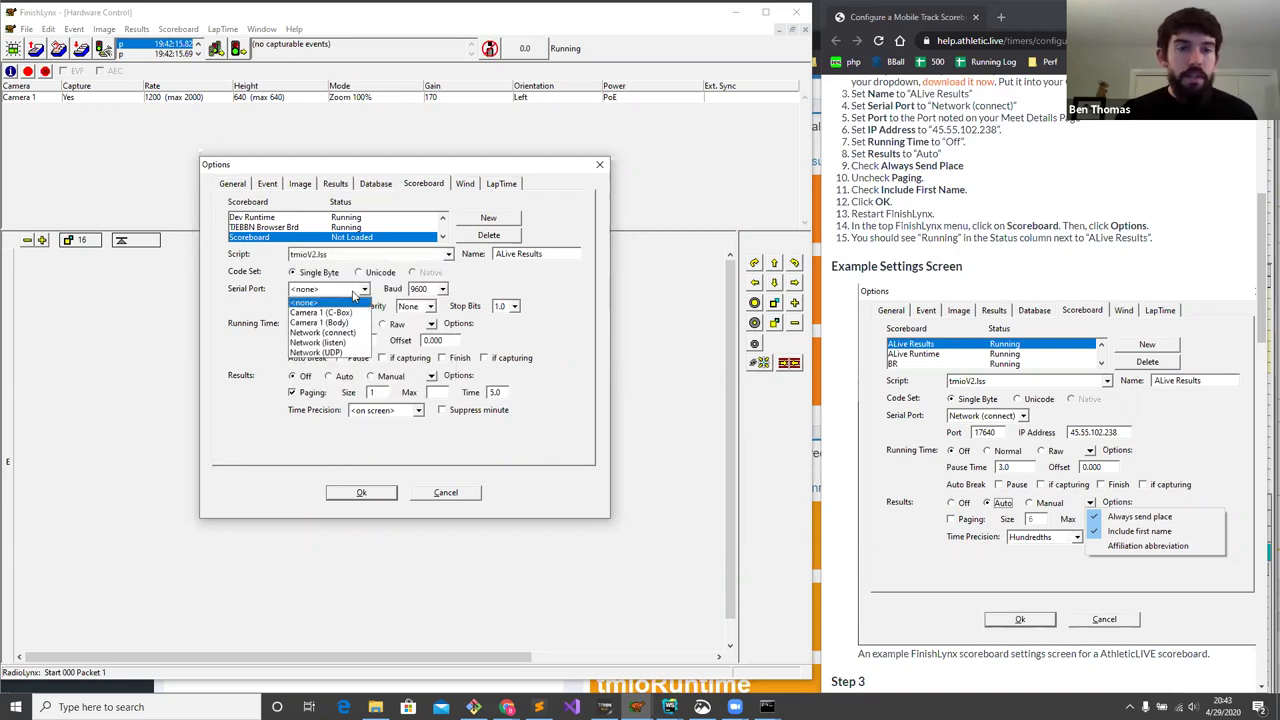
{"action": "left_click", "coordinate": [346, 333]}
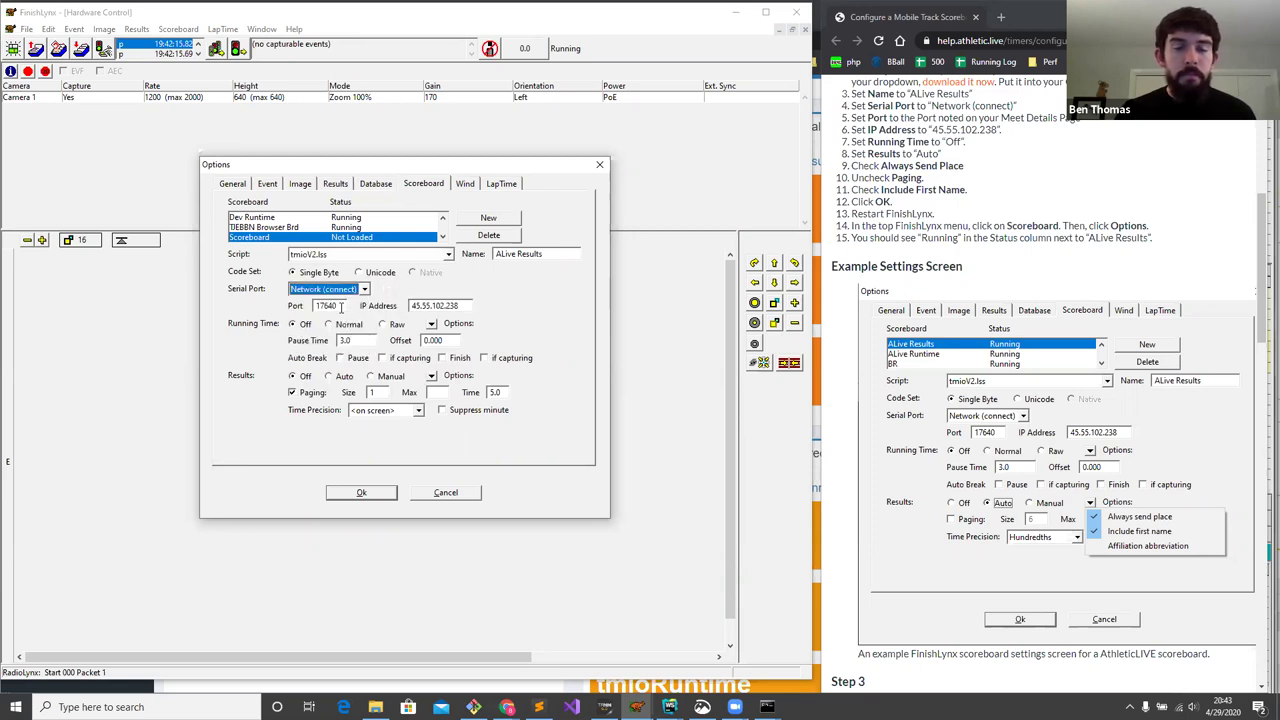
{"action": "key", "text": "Tab"}
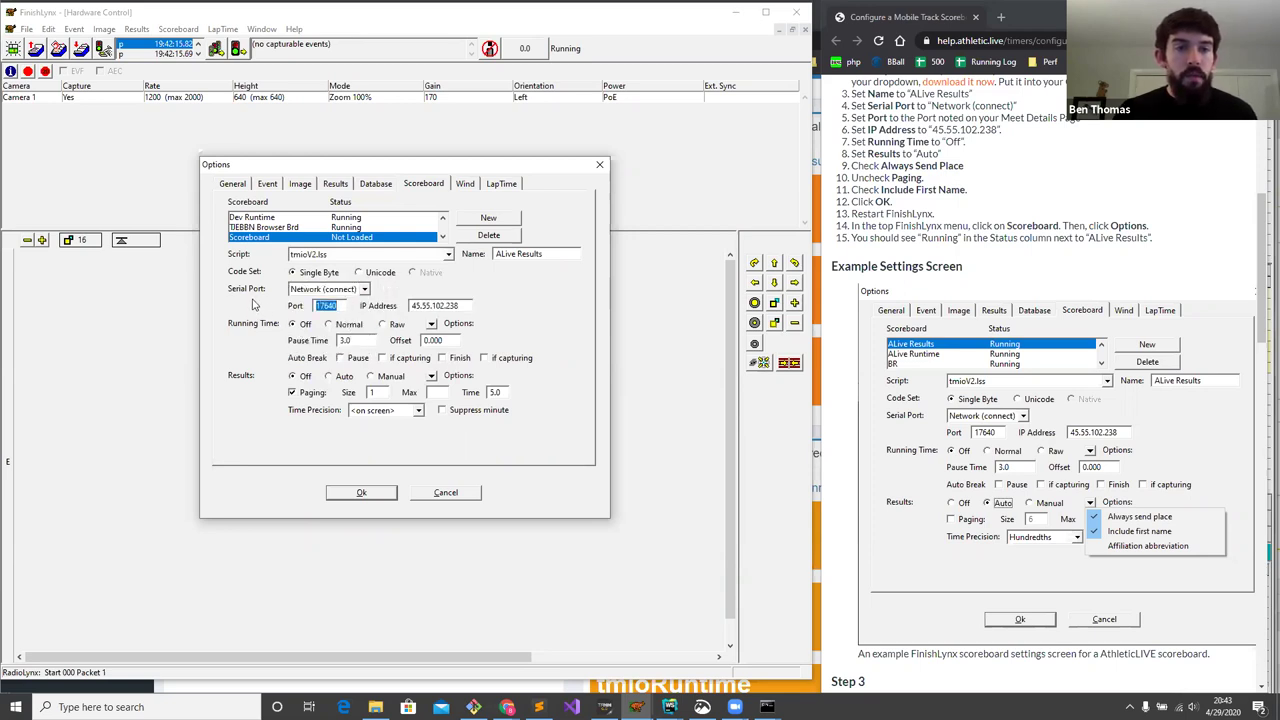
{"action": "double_click", "coordinate": [463, 305]}
{"action": "left_click", "coordinate": [507, 707]}
- Copy the results port 17644 from AthleticLIVE's meet admin page into FinishLynx's Port field
{"action": "left_click", "coordinate": [376, 658]}
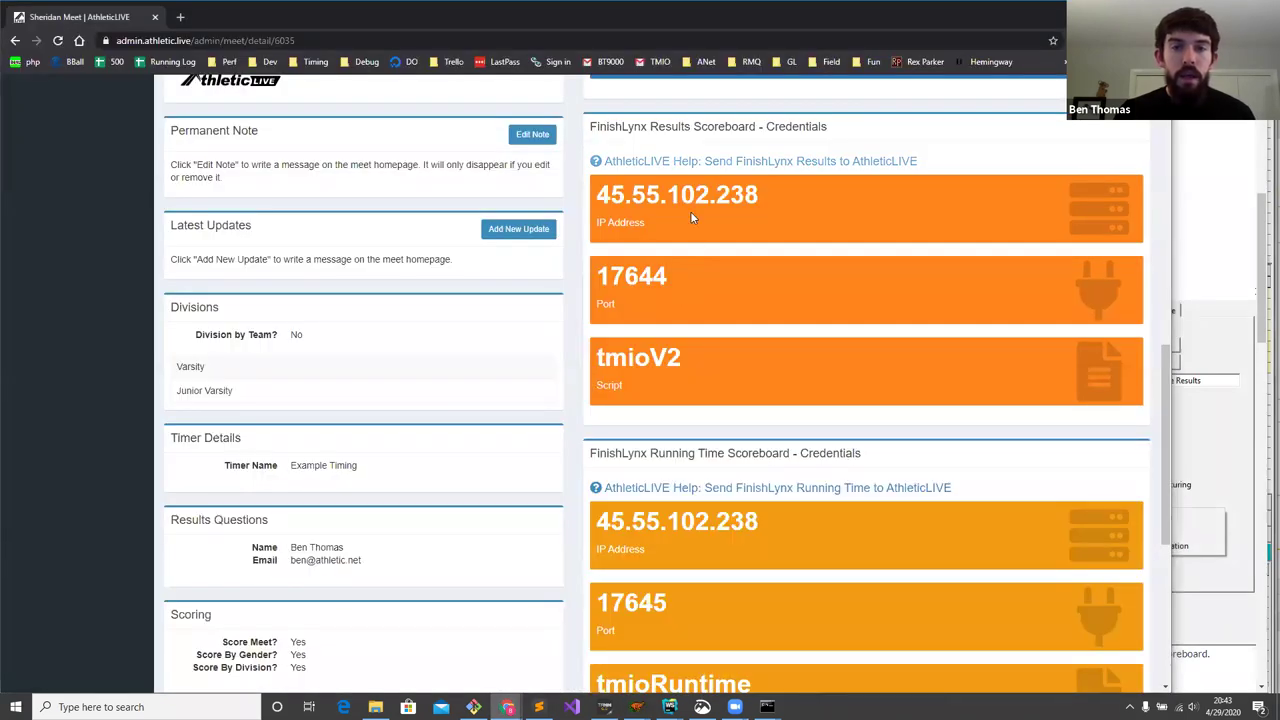
{"action": "left_click_drag", "start_coordinate": [603, 196], "coordinate": [757, 196]}
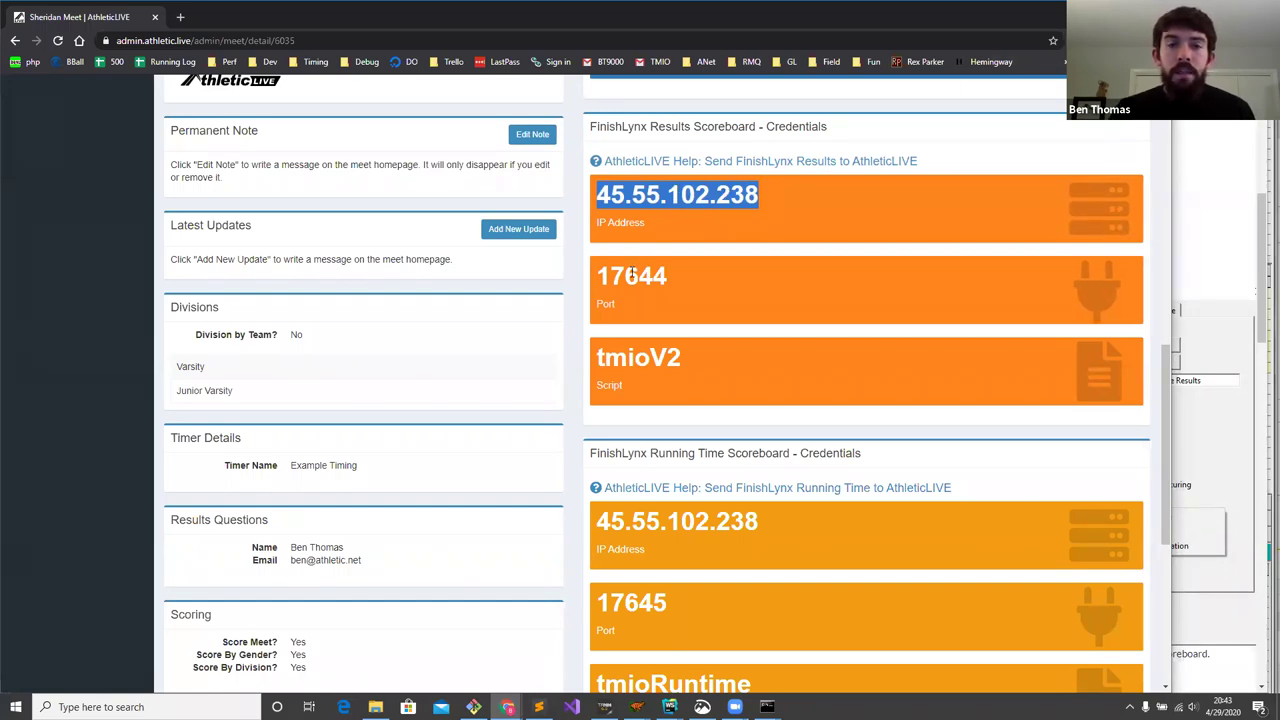
{"action": "double_click", "coordinate": [632, 275]}
{"action": "key", "text": "ctrl+c"}
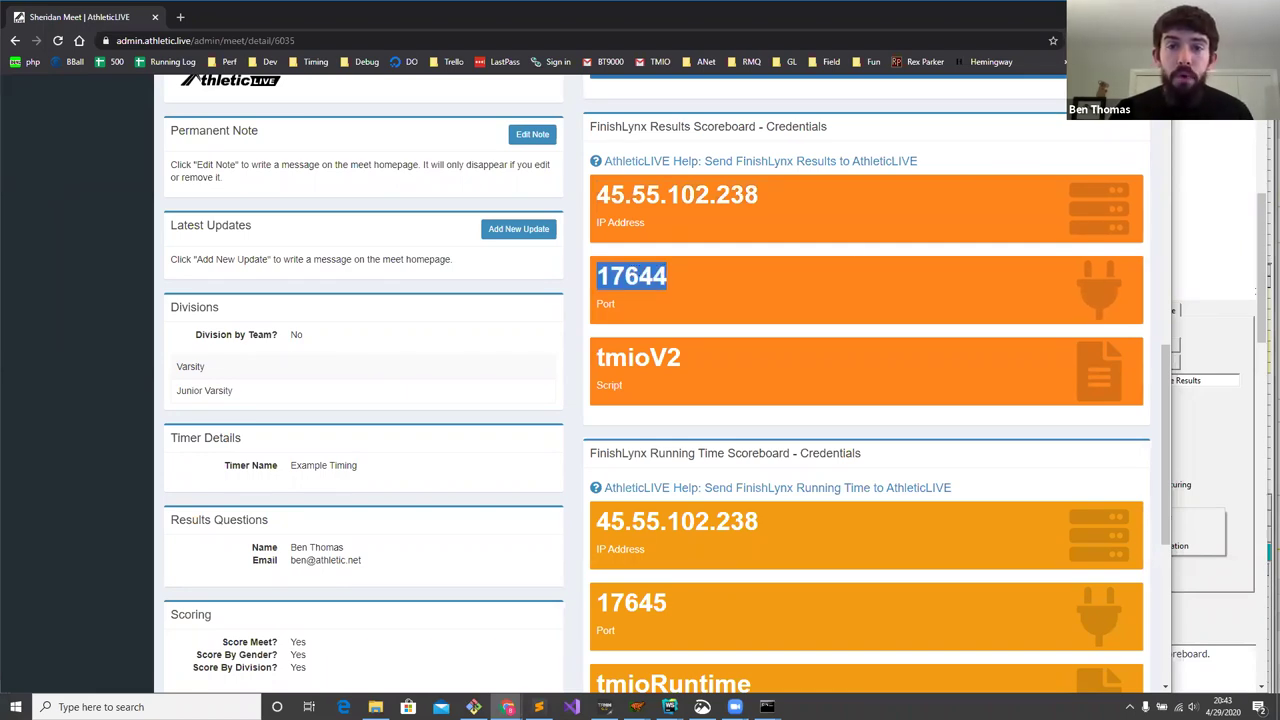
{"action": "left_click_drag", "start_coordinate": [690, 126], "coordinate": [603, 126]}
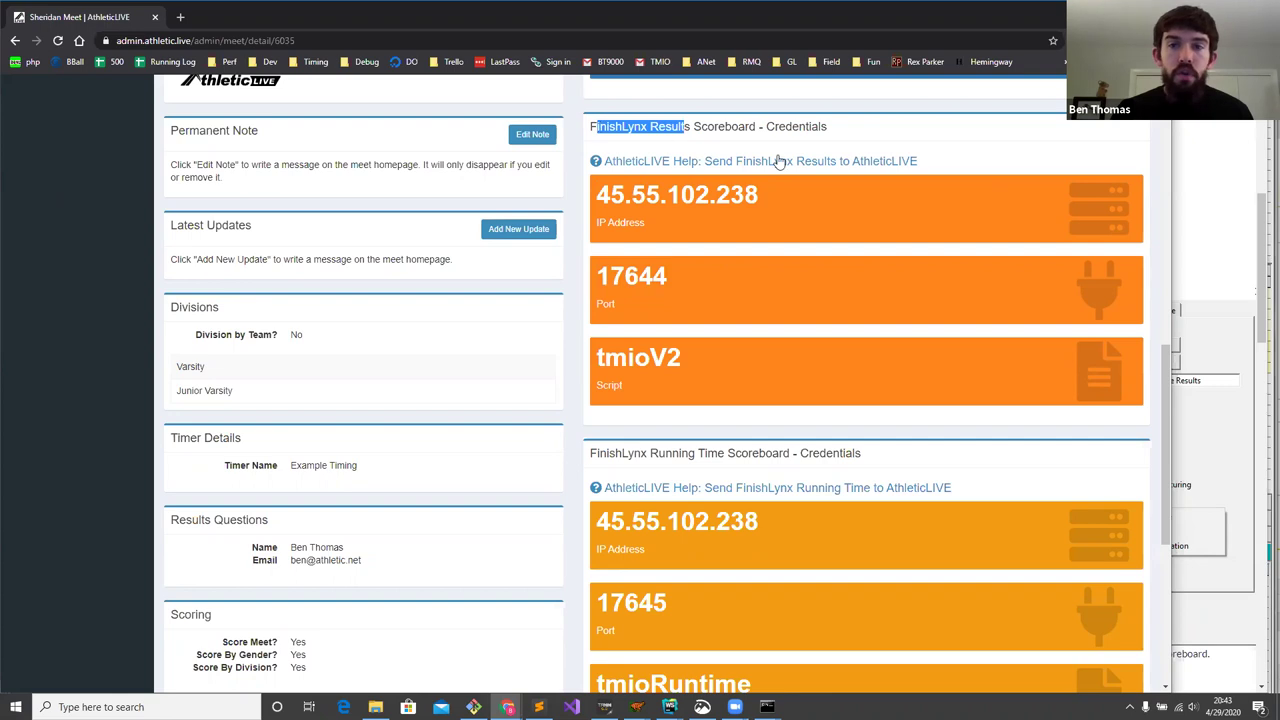
{"action": "key", "text": "alt+Tab"}
{"action": "left_click_drag", "start_coordinate": [340, 305], "coordinate": [310, 308]}
{"action": "key", "text": "ctrl+v"}
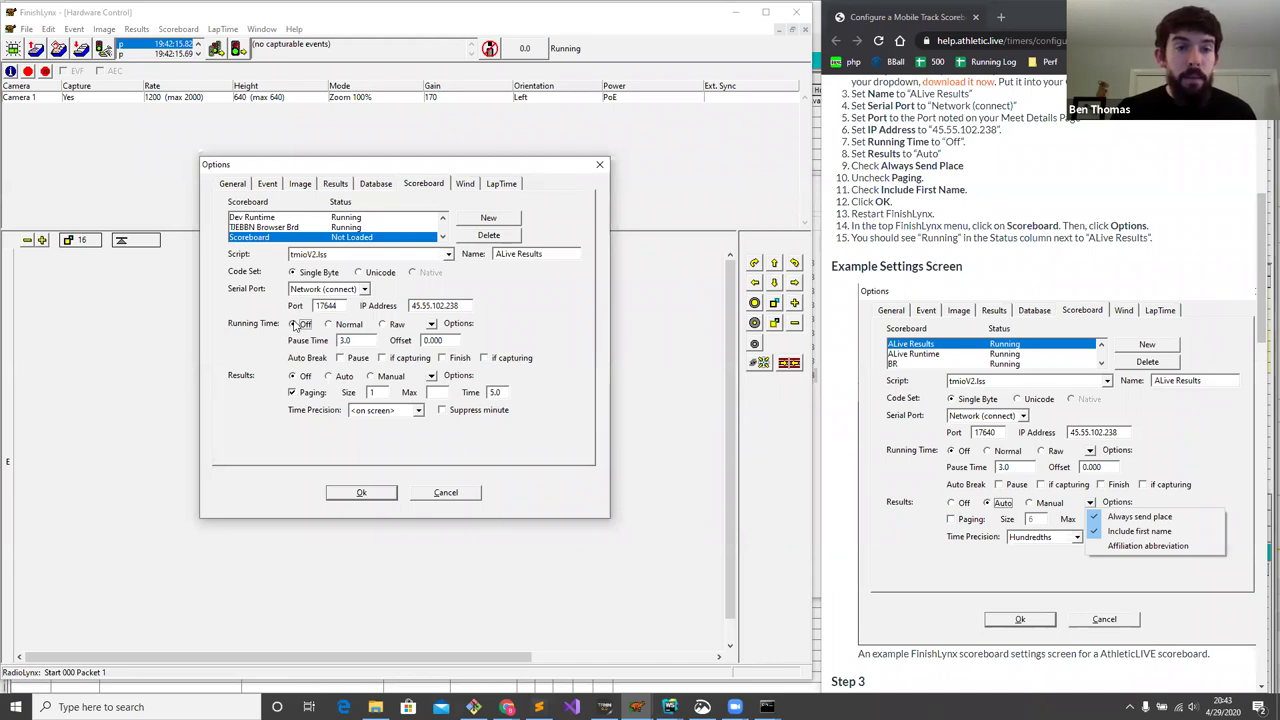
- Set ALive Results to Running Time Off, Results Auto, always send place, include first name, no paging; save
{"action": "left_click", "coordinate": [296, 323]}
{"action": "left_click", "coordinate": [340, 379]}
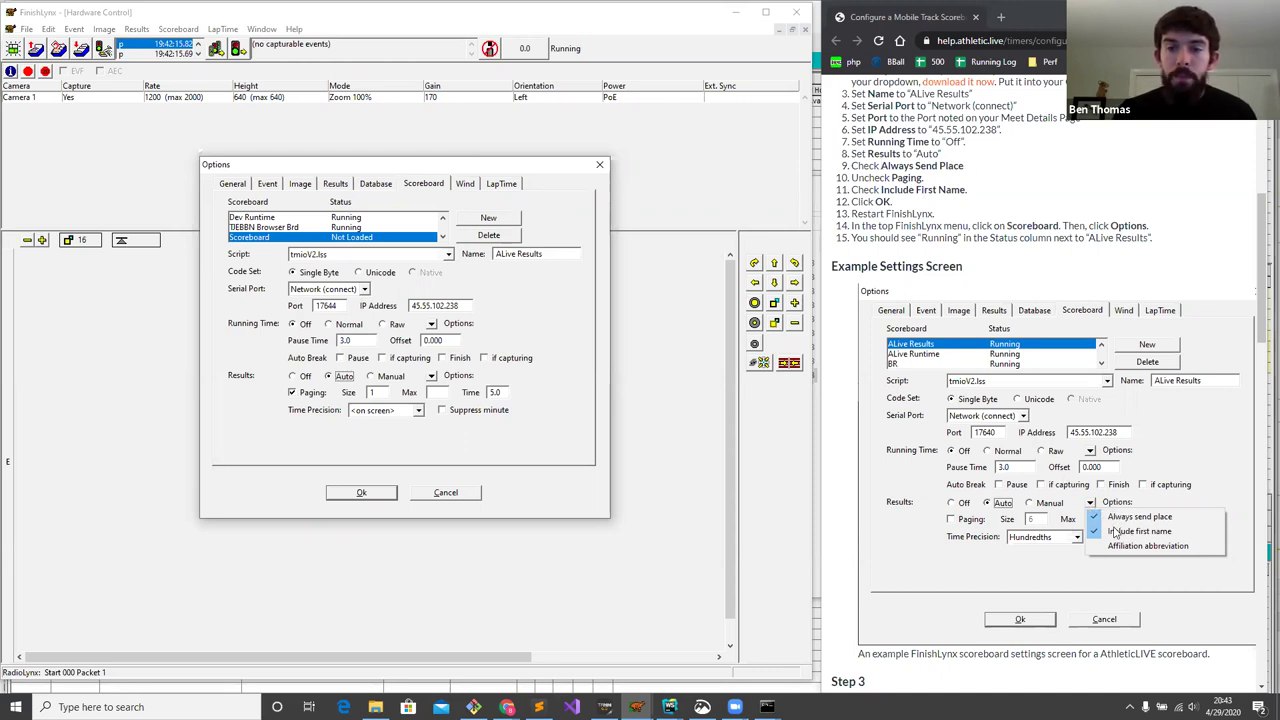
{"action": "left_click", "coordinate": [431, 375]}
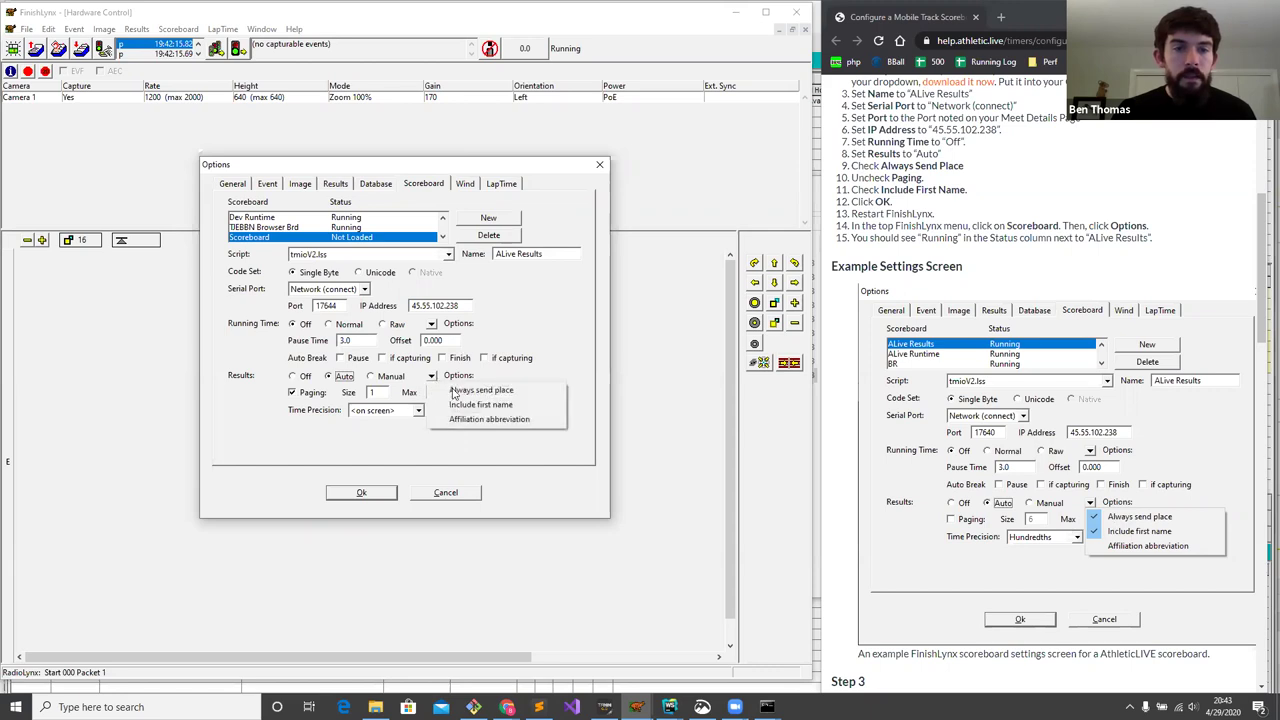
{"action": "left_click", "coordinate": [465, 389]}
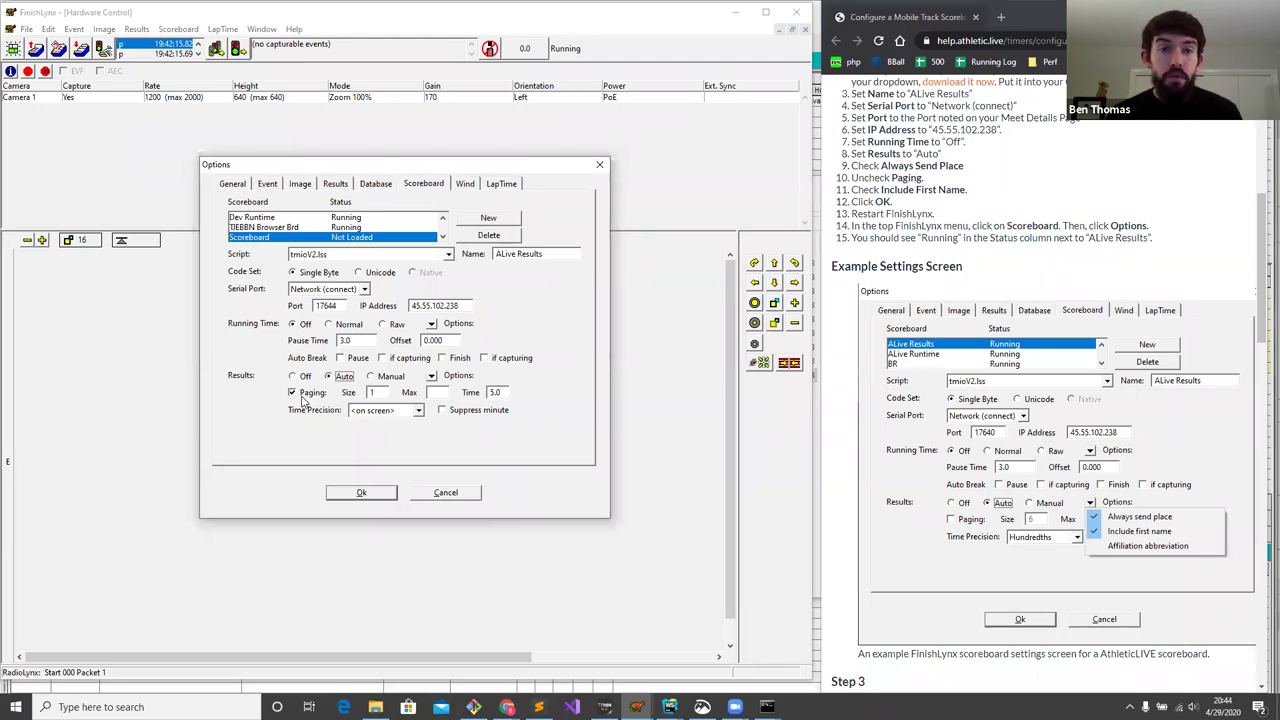
{"action": "left_click", "coordinate": [305, 394]}
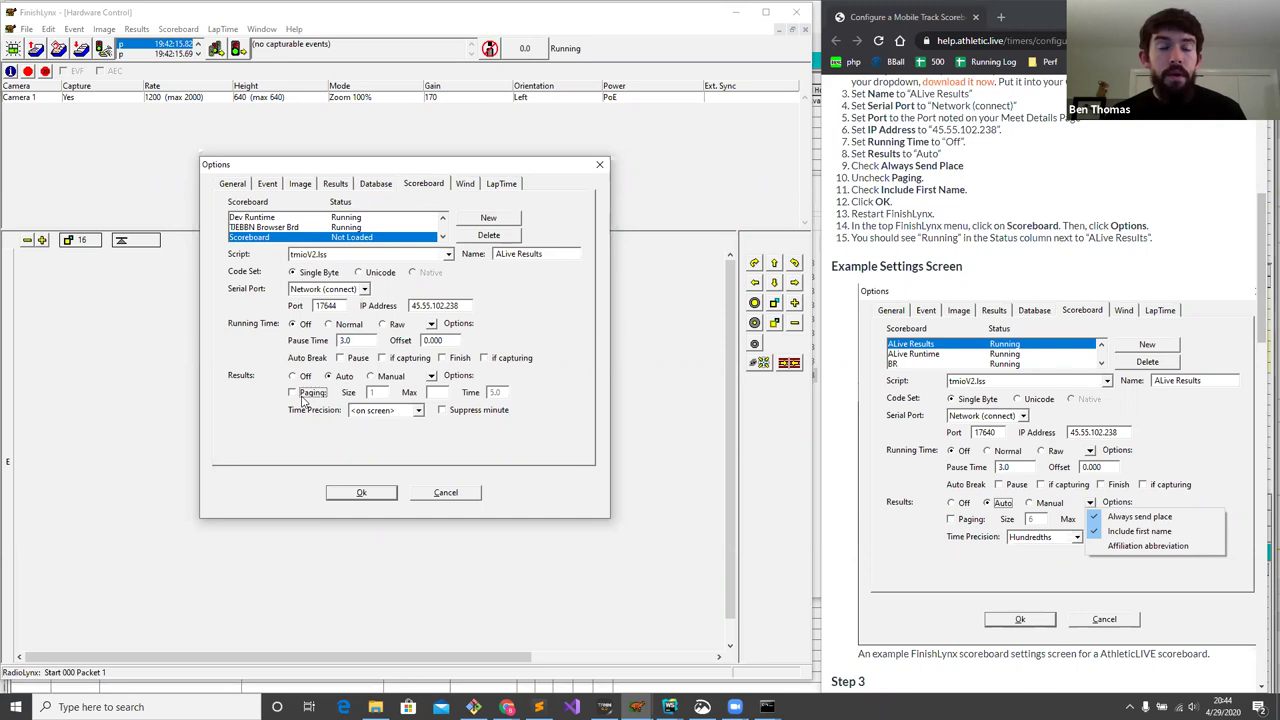
{"action": "left_click", "coordinate": [432, 378]}
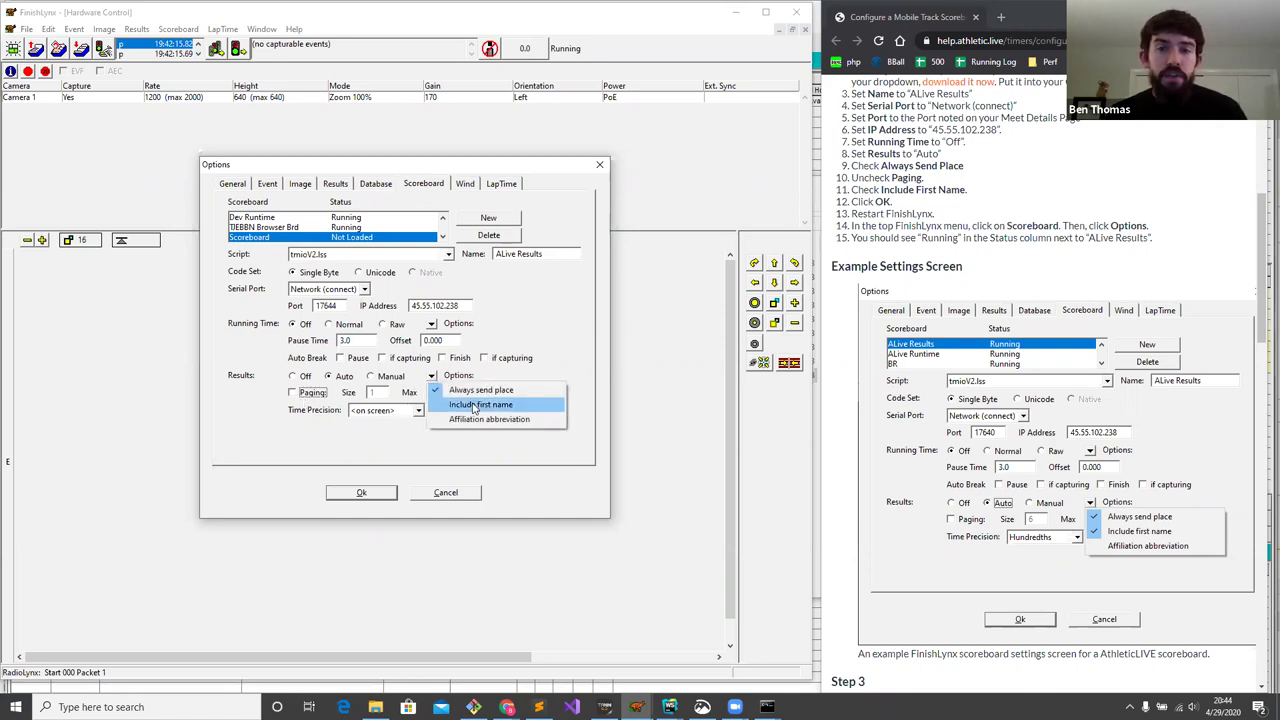
{"action": "left_click", "coordinate": [475, 406]}
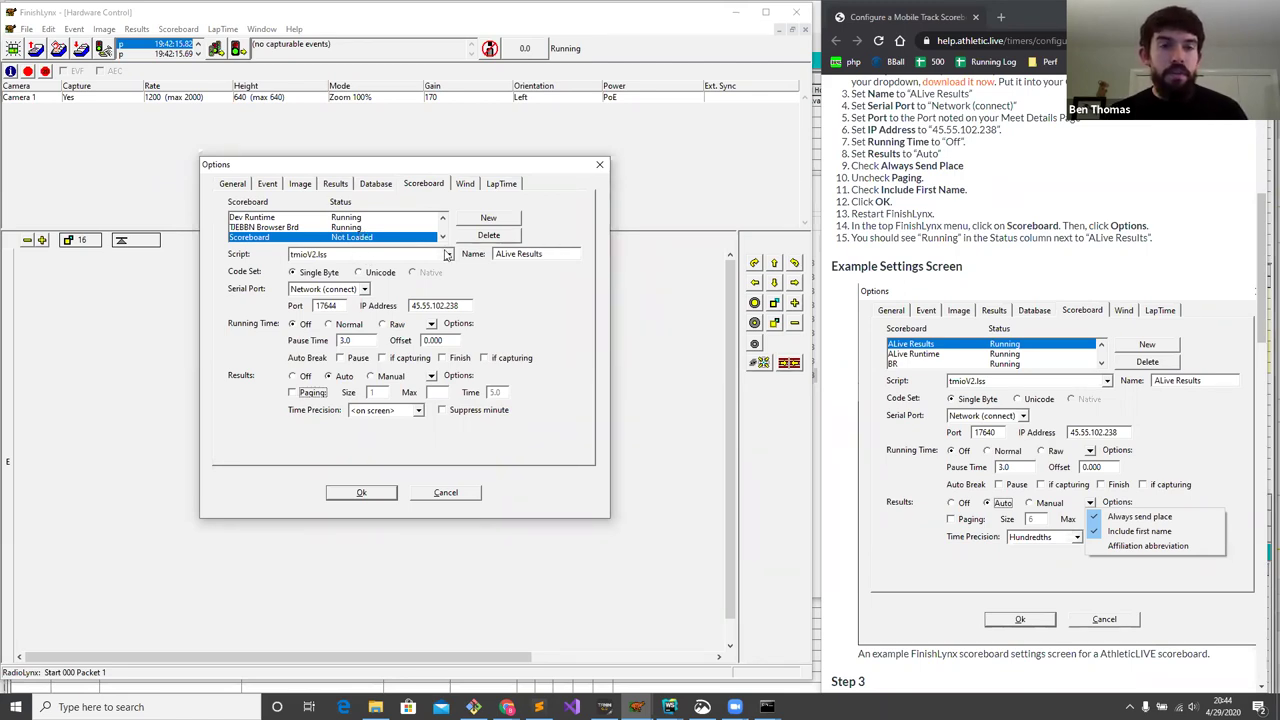
{"action": "left_click", "coordinate": [362, 493]}
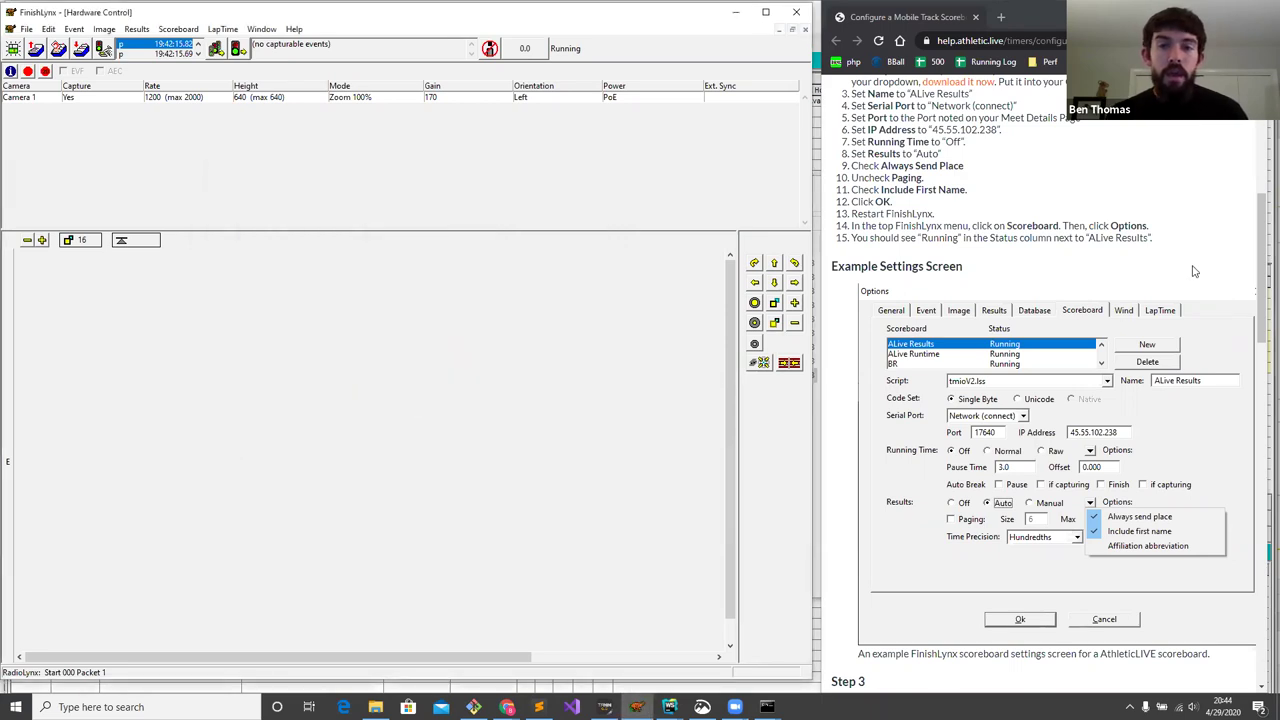
- Scroll the AthleticLIVE help article down to Step 3's PortBuffer 32768 screenshot
{"action": "scroll", "coordinate": [1180, 268], "scroll_direction": "down", "scroll_amount": 5}
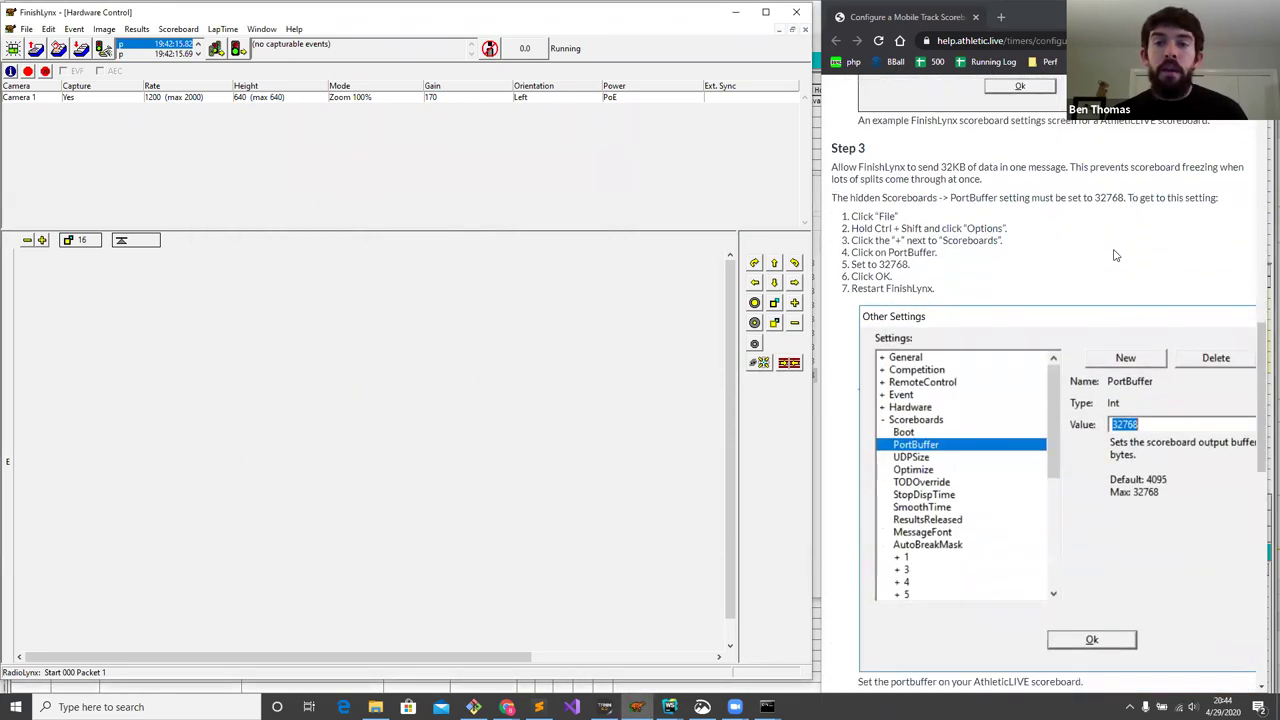
{"action": "scroll", "coordinate": [1116, 256], "scroll_direction": "down", "scroll_amount": 1}
{"action": "left_click_drag", "start_coordinate": [1262, 372], "coordinate": [1262, 361]}
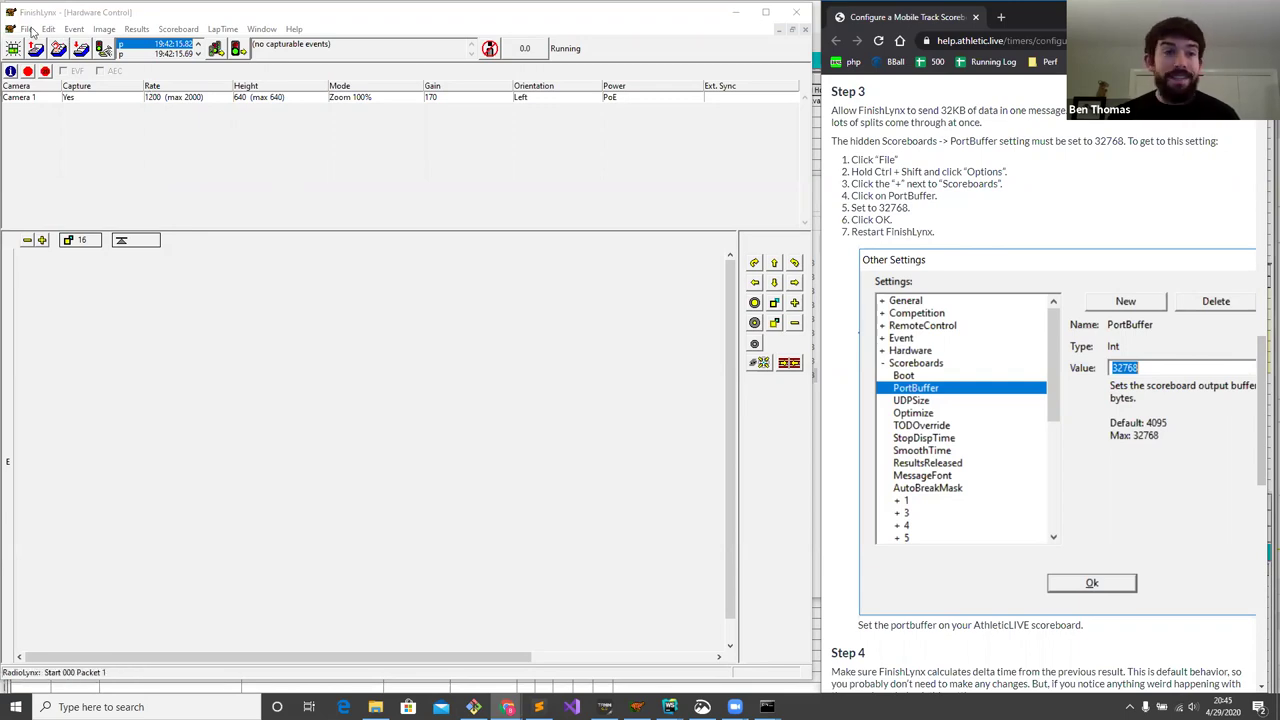
- In FinishLynx's hidden Other Settings, confirm Scoreboards PortBuffer is 32768 and close them
{"action": "left_click", "coordinate": [29, 29]}
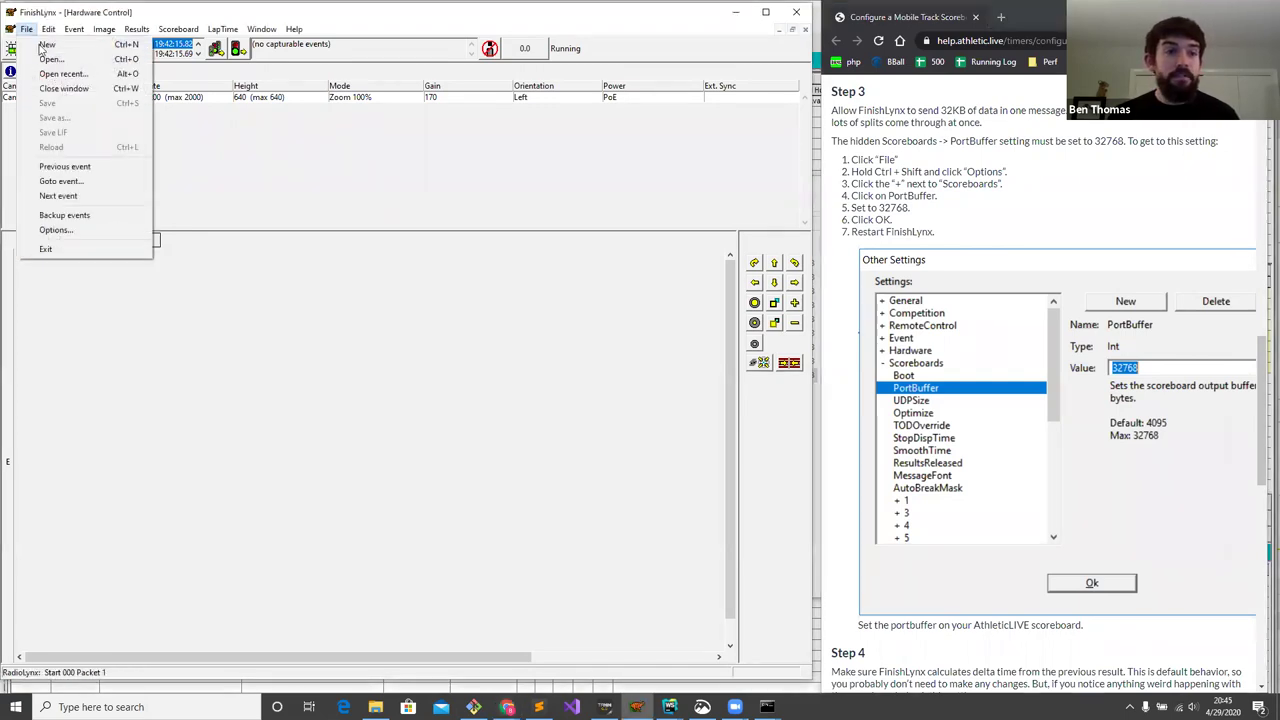
{"action": "left_click", "coordinate": [89, 232], "text": "ctrl+shift"}
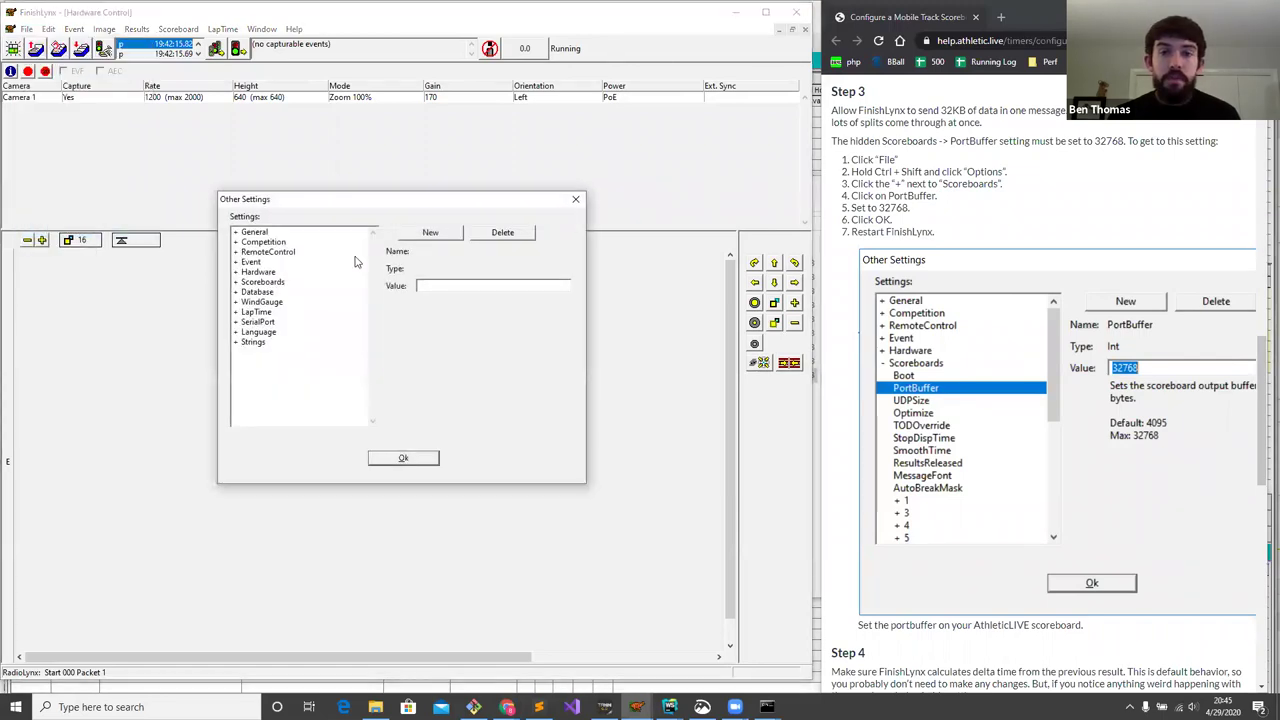
{"action": "left_click", "coordinate": [237, 286]}
{"action": "left_click", "coordinate": [236, 283]}
{"action": "left_click", "coordinate": [265, 304]}
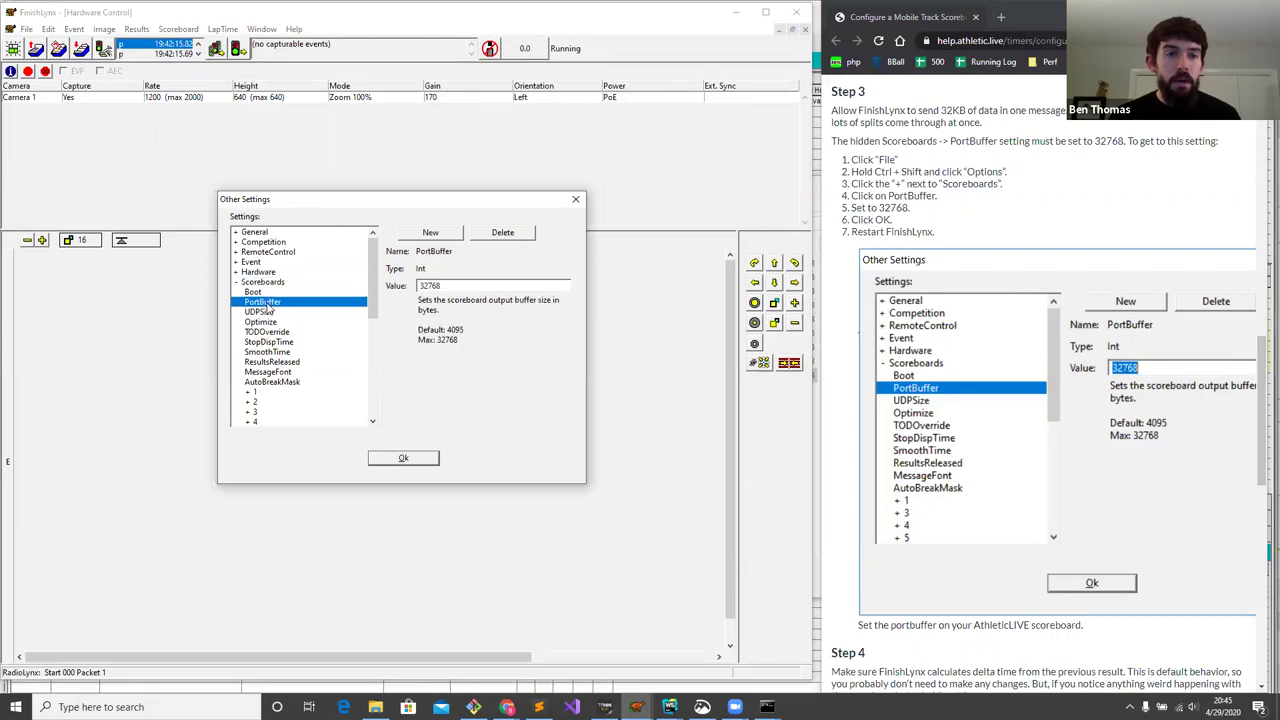
{"action": "double_click", "coordinate": [450, 285]}
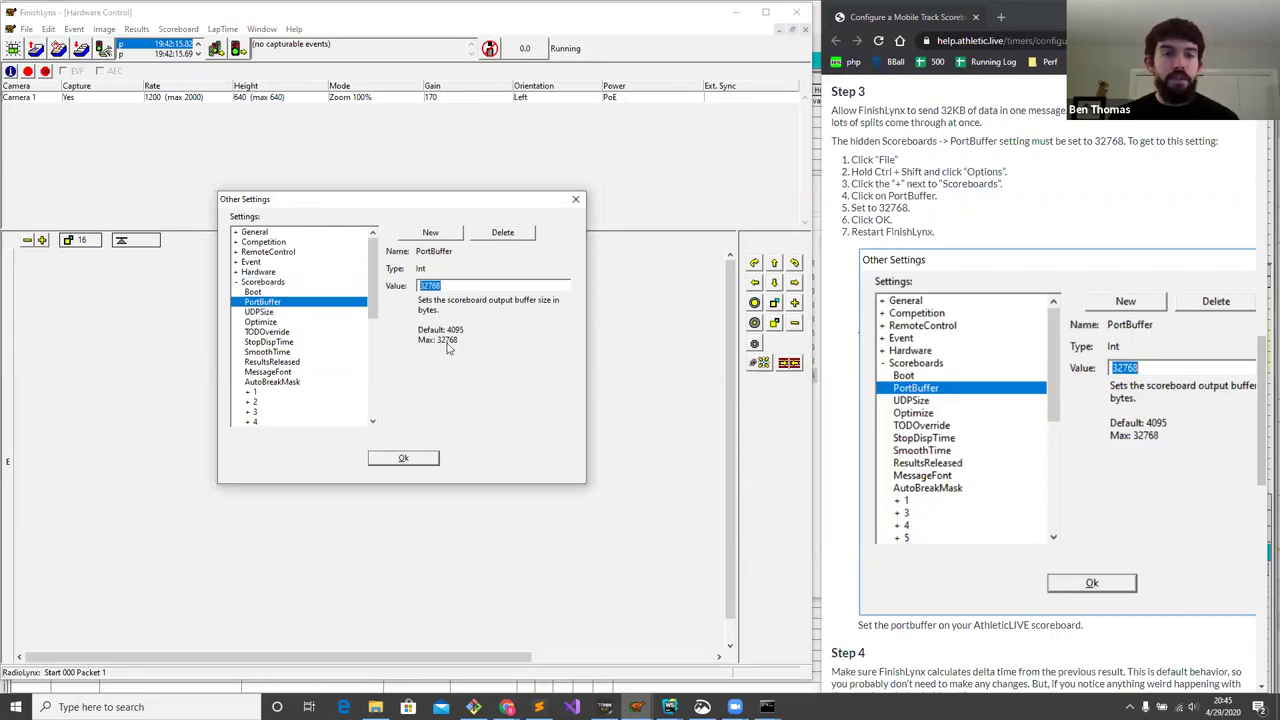
{"action": "left_click", "coordinate": [403, 459]}
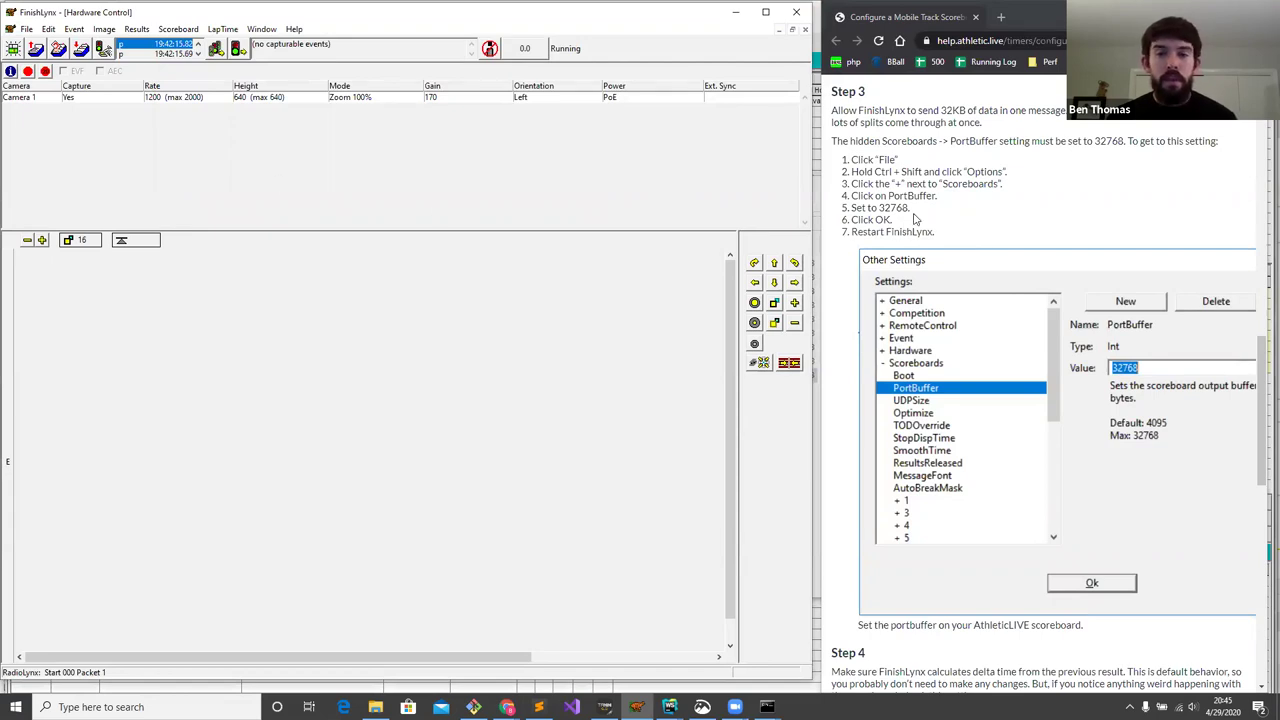
{"action": "scroll", "coordinate": [913, 219], "scroll_direction": "down", "scroll_amount": 5}
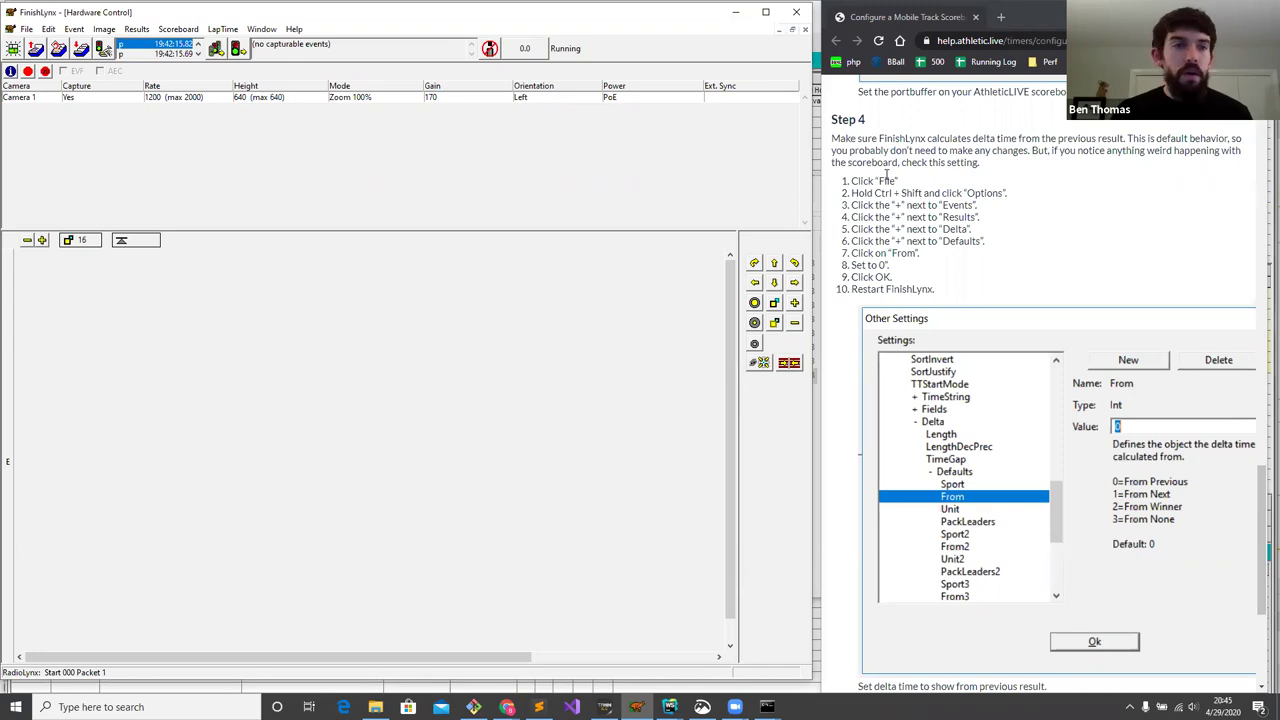
- Reopen the hidden Other Settings, collapse Scoreboards and expand Event > Results
{"action": "left_click", "coordinate": [27, 29]}
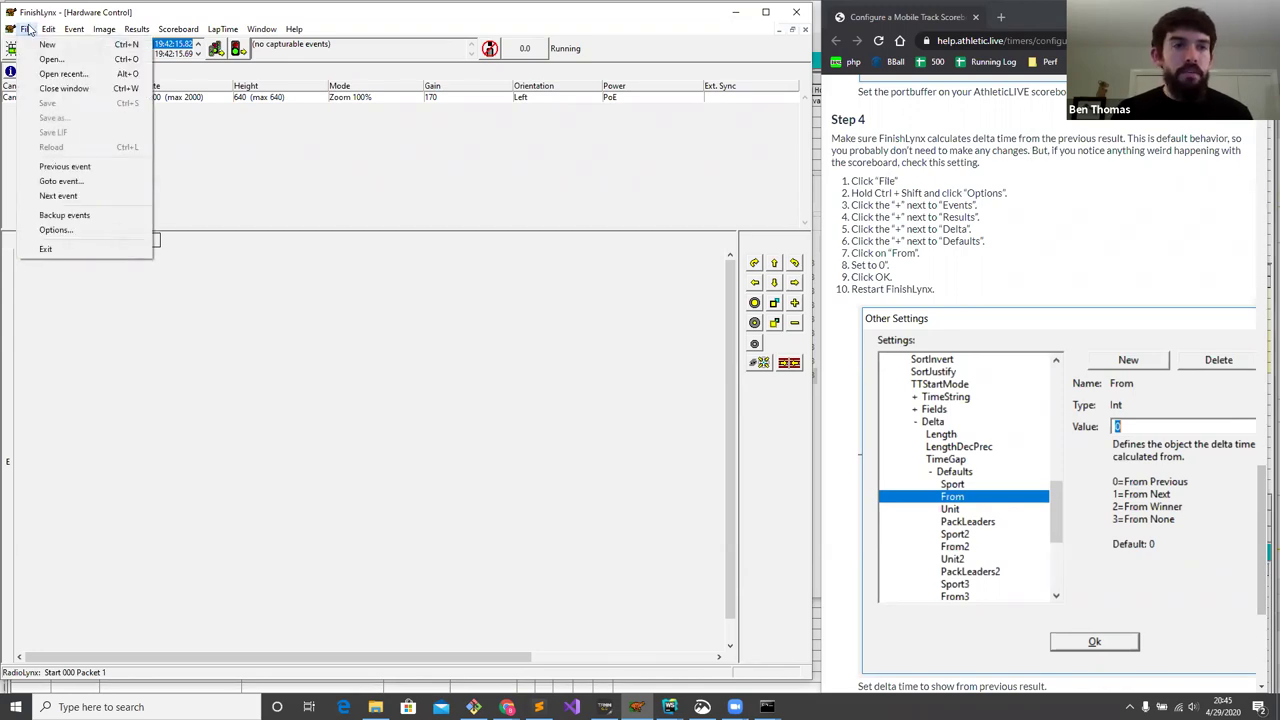
{"action": "left_click", "coordinate": [84, 233], "text": "ctrl+shift"}
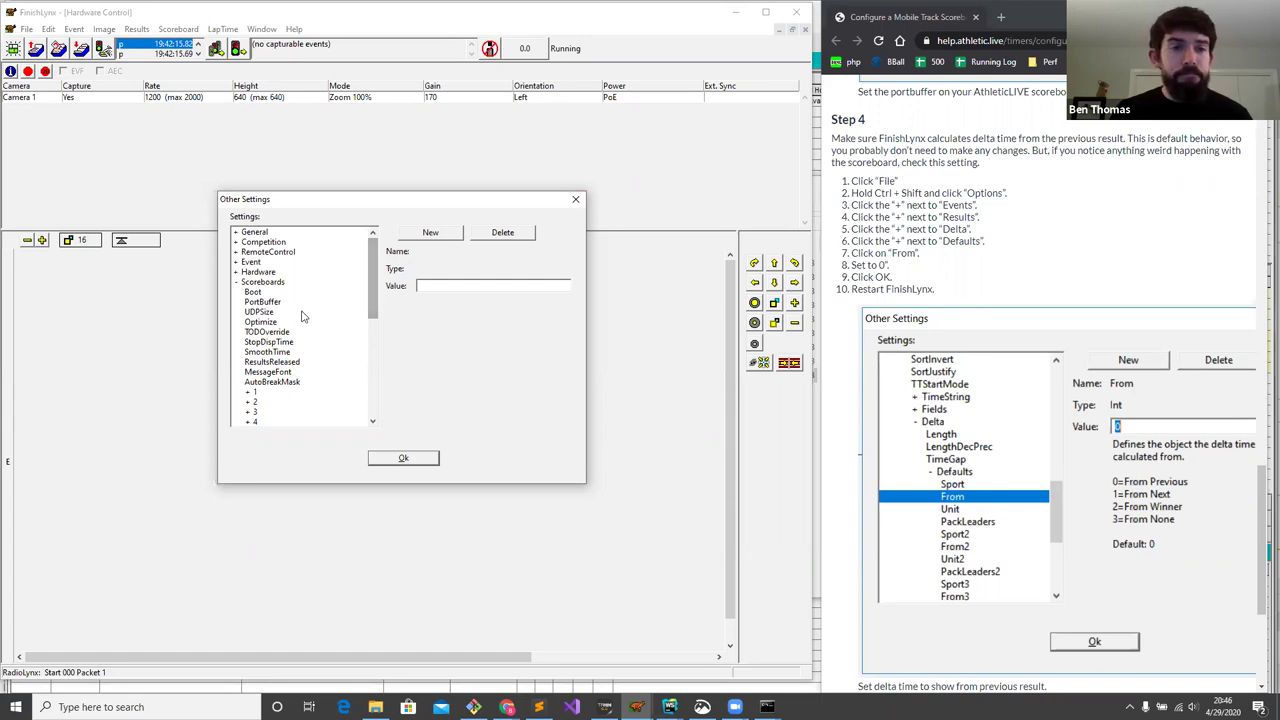
{"action": "left_click", "coordinate": [236, 283]}
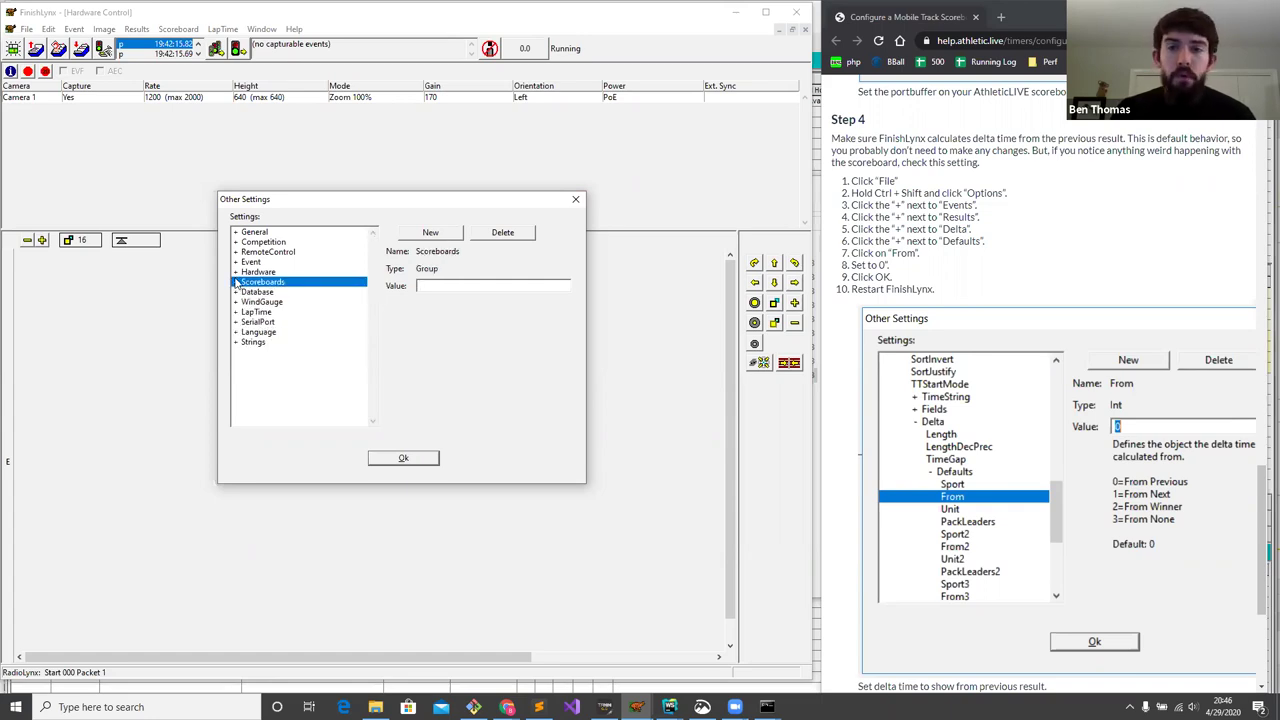
{"action": "left_click", "coordinate": [237, 262]}
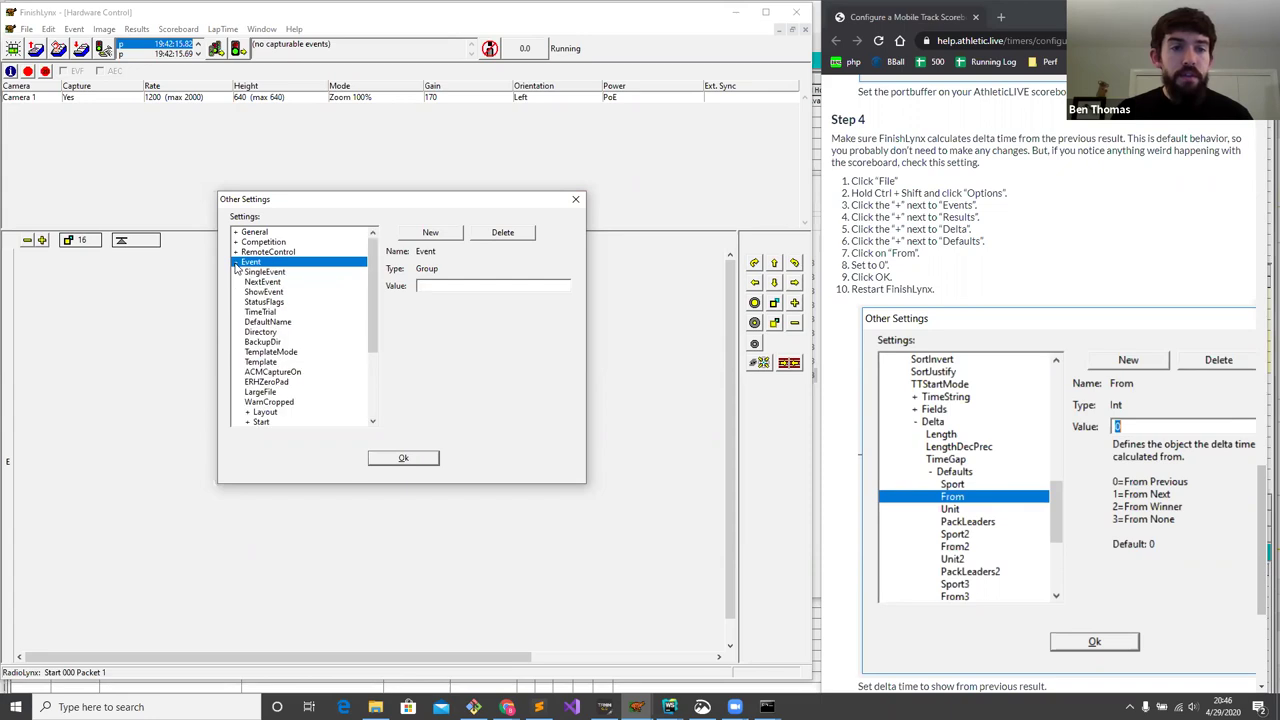
{"action": "scroll", "coordinate": [260, 335], "scroll_direction": "down", "scroll_amount": 2}
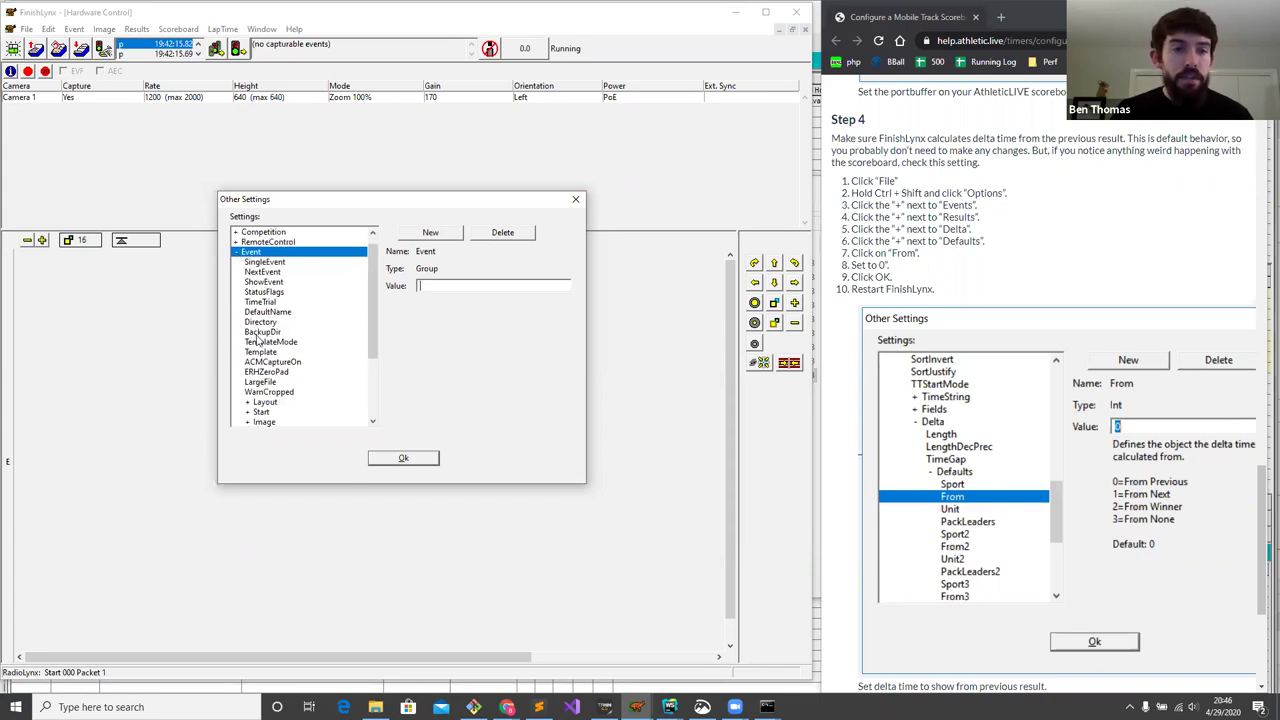
{"action": "double_click", "coordinate": [255, 404]}
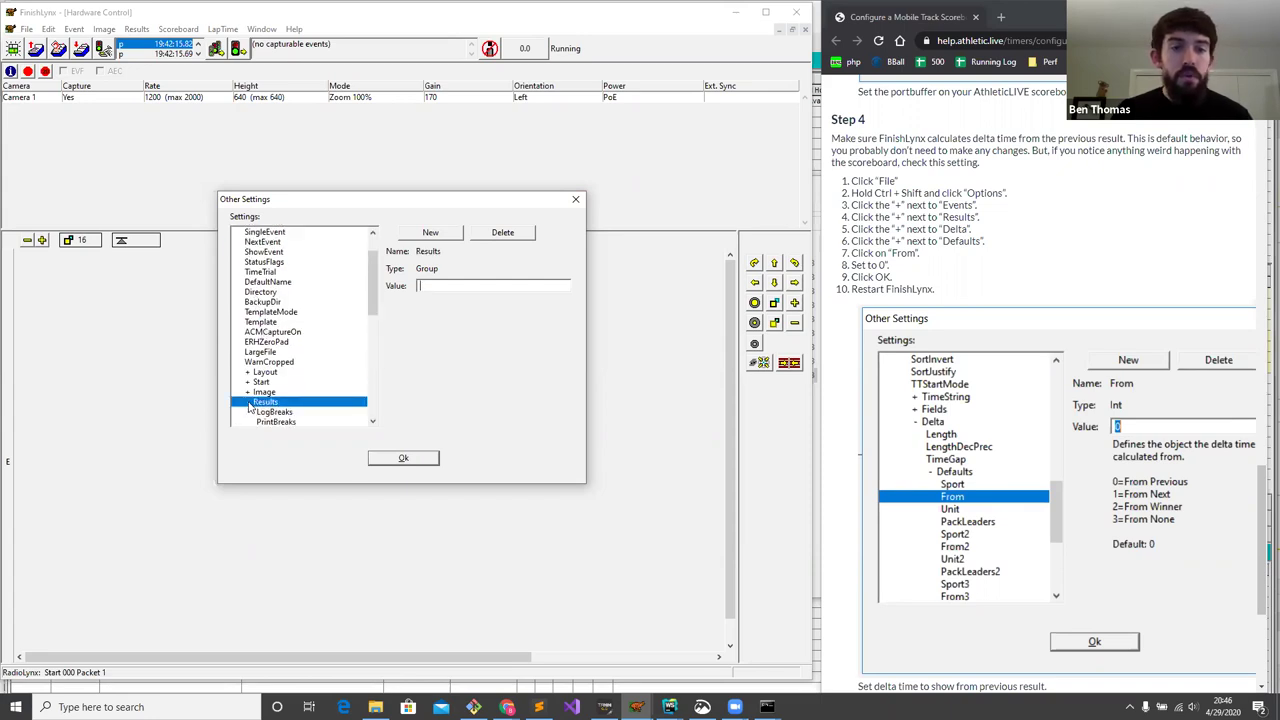
{"action": "scroll", "coordinate": [260, 375], "scroll_direction": "down", "scroll_amount": 10}
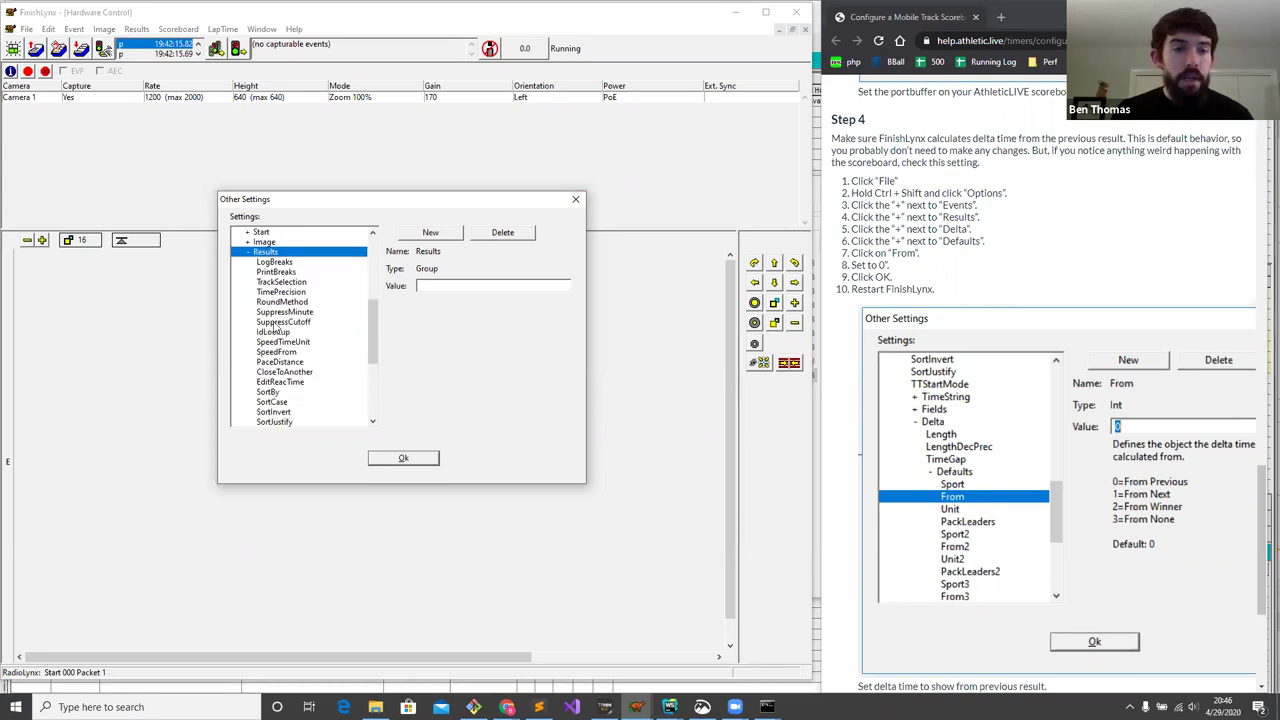
{"action": "scroll", "coordinate": [273, 323], "scroll_direction": "down", "scroll_amount": 2}
- Confirm Delta > Defaults 'From' is 0 (From Previous), close Other Settings and quit FinishLynx
{"action": "left_click", "coordinate": [263, 343]}
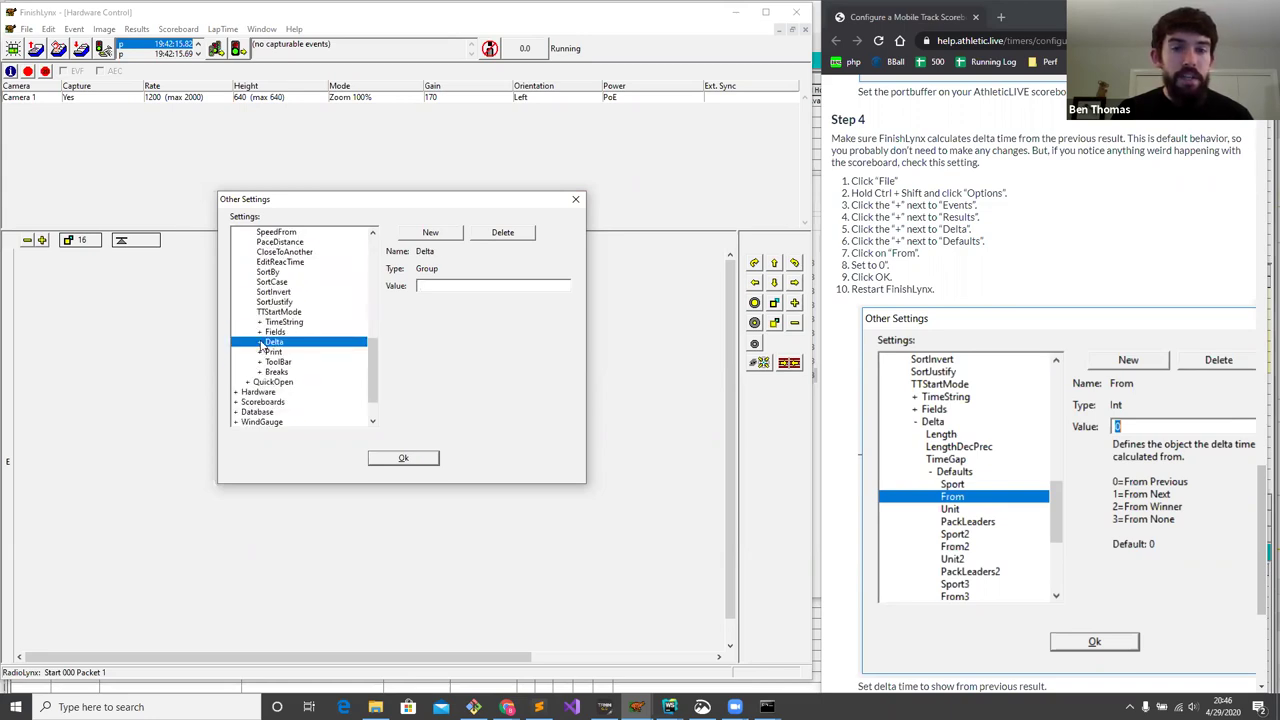
{"action": "left_click", "coordinate": [260, 343]}
{"action": "scroll", "coordinate": [273, 345], "scroll_direction": "down", "scroll_amount": 1}
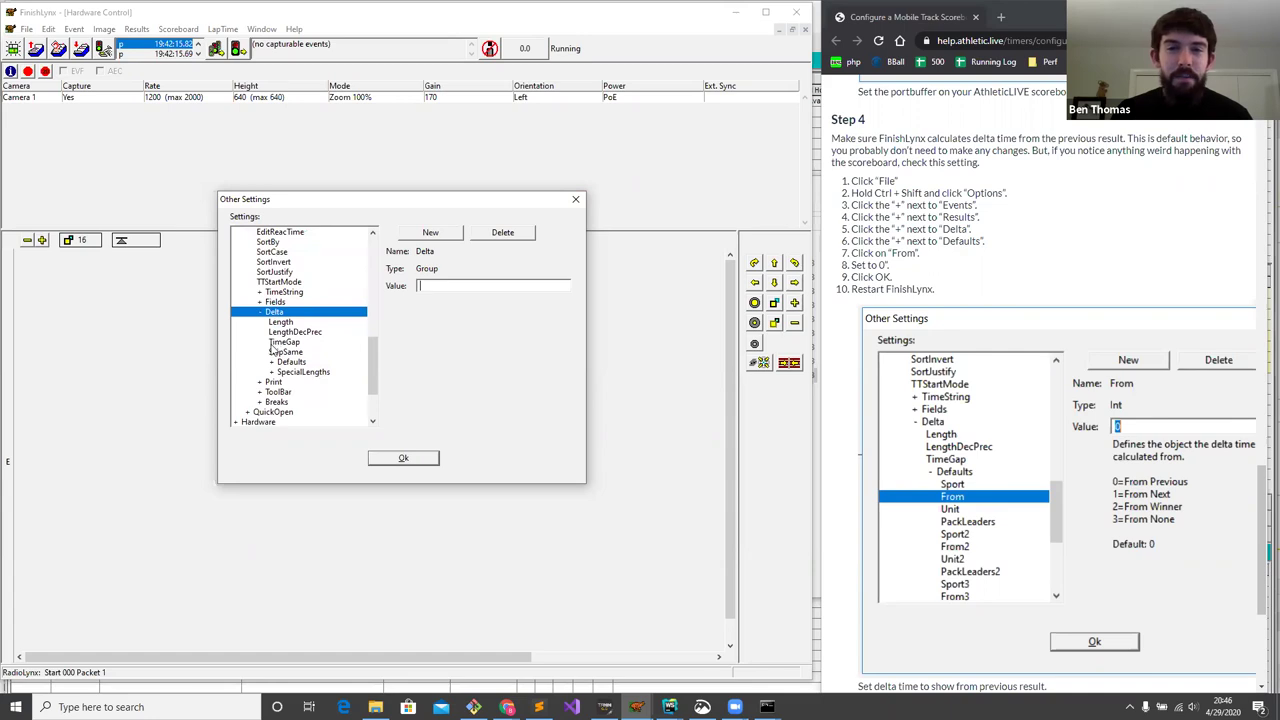
{"action": "left_click", "coordinate": [272, 364]}
{"action": "left_click", "coordinate": [271, 362]}
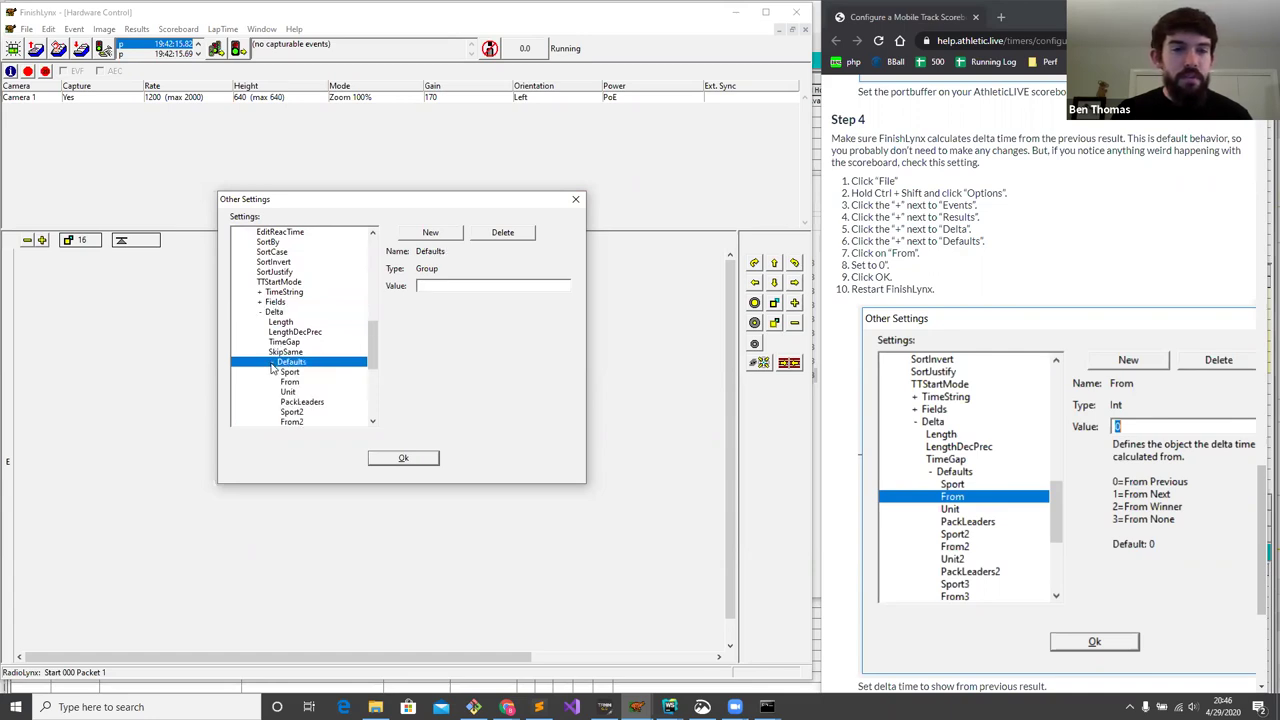
{"action": "scroll", "coordinate": [310, 338], "scroll_direction": "down", "scroll_amount": 2}
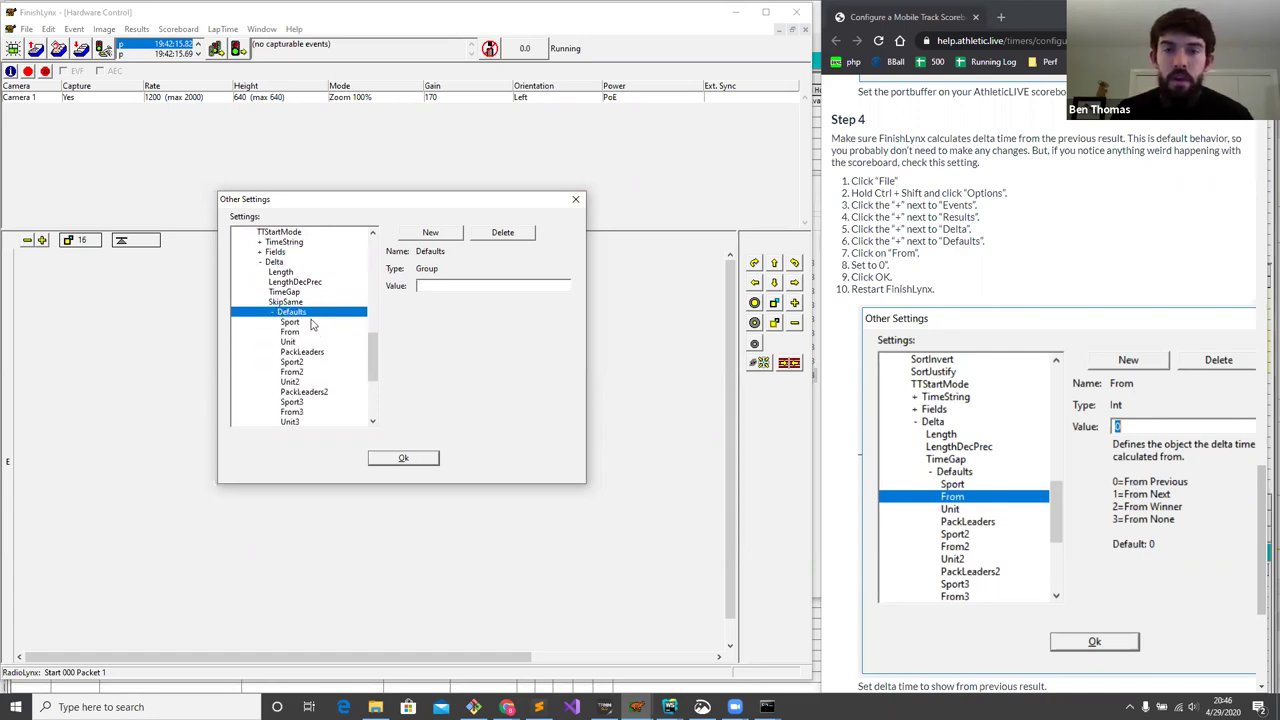
{"action": "left_click", "coordinate": [300, 333]}
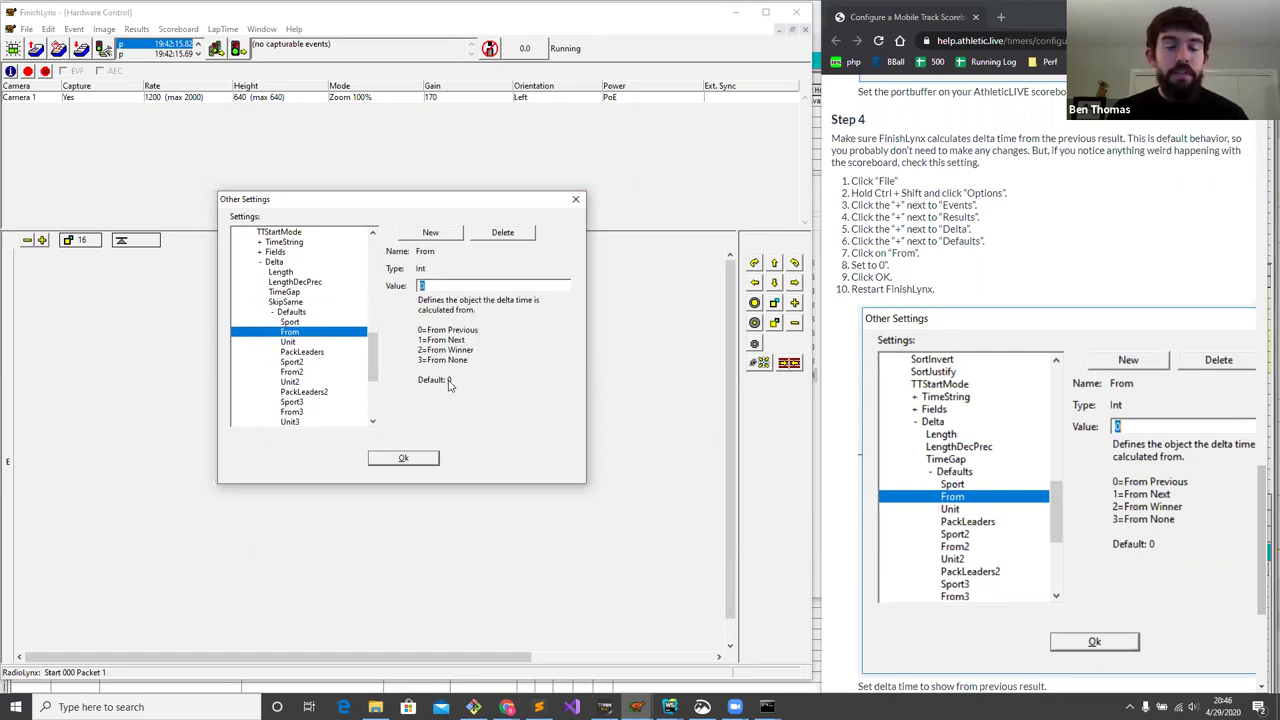
{"action": "left_click", "coordinate": [403, 458]}
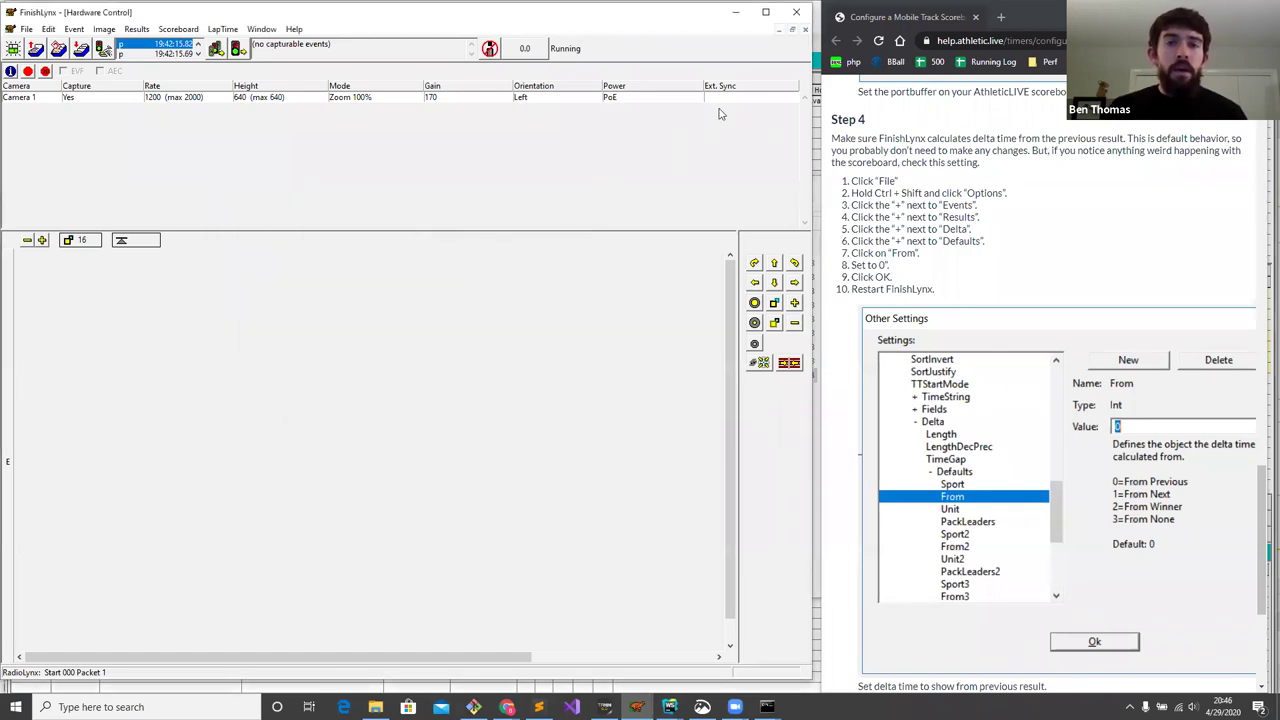
{"action": "left_click", "coordinate": [794, 20]}
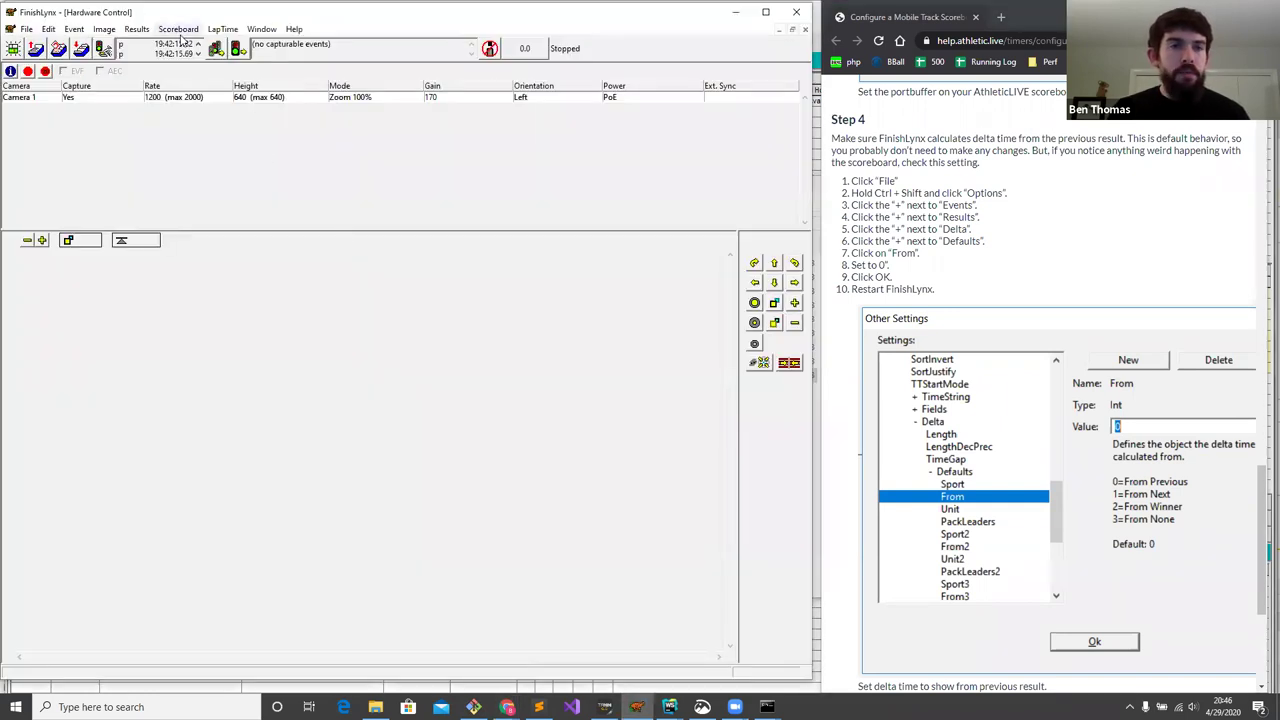
- Review the ALive Results scoreboard in the relaunched FinishLynx's Scoreboard Options
{"action": "left_click", "coordinate": [179, 29]}
{"action": "left_click", "coordinate": [200, 326]}
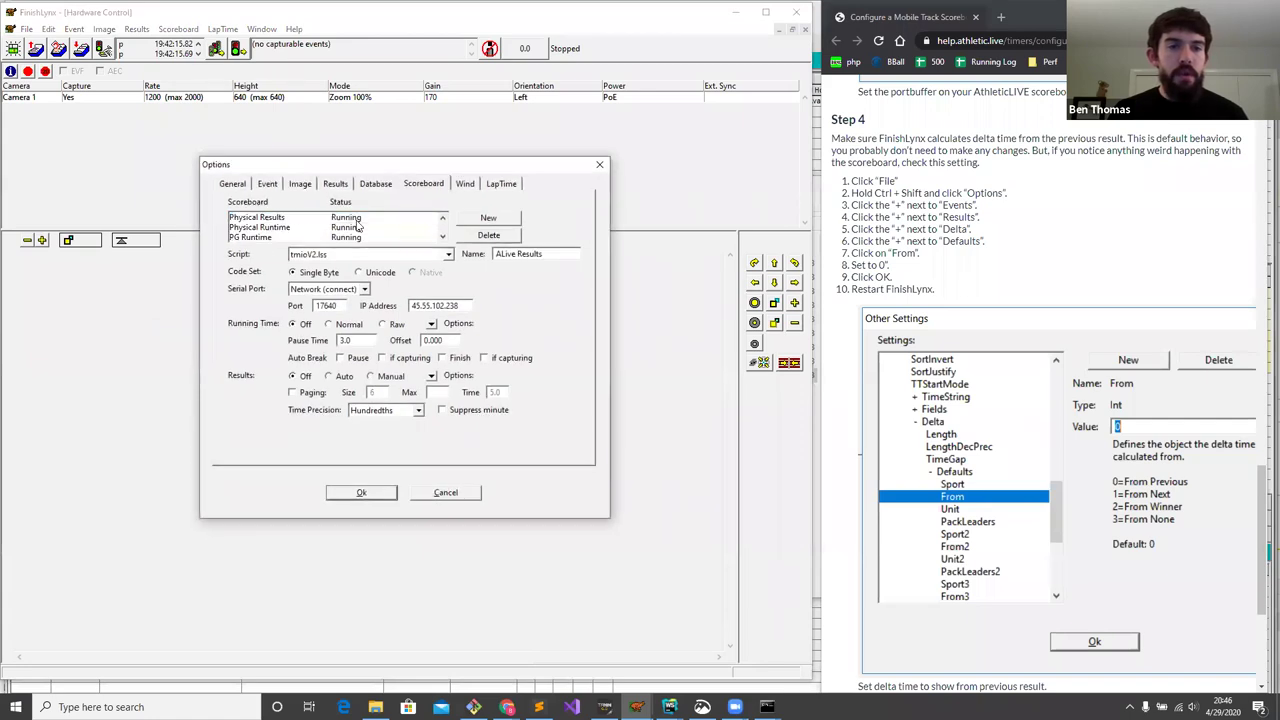
{"action": "left_click", "coordinate": [262, 238]}
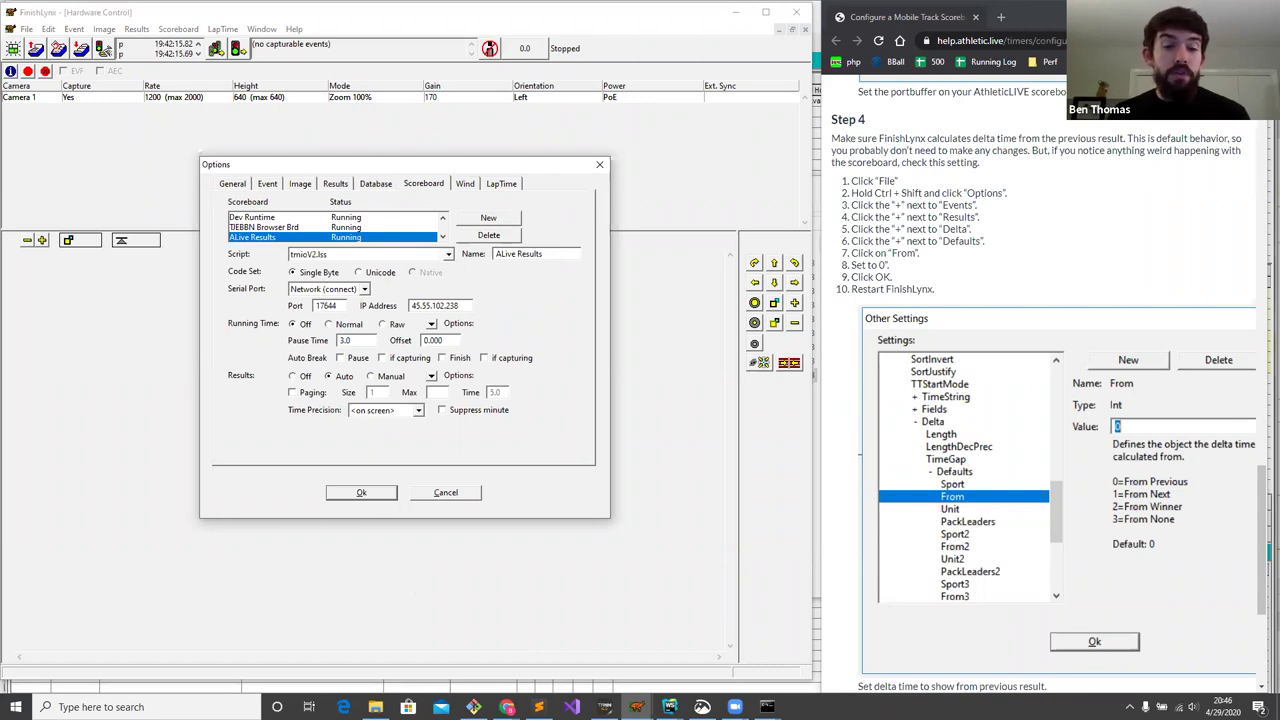
{"action": "left_click", "coordinate": [507, 707]}
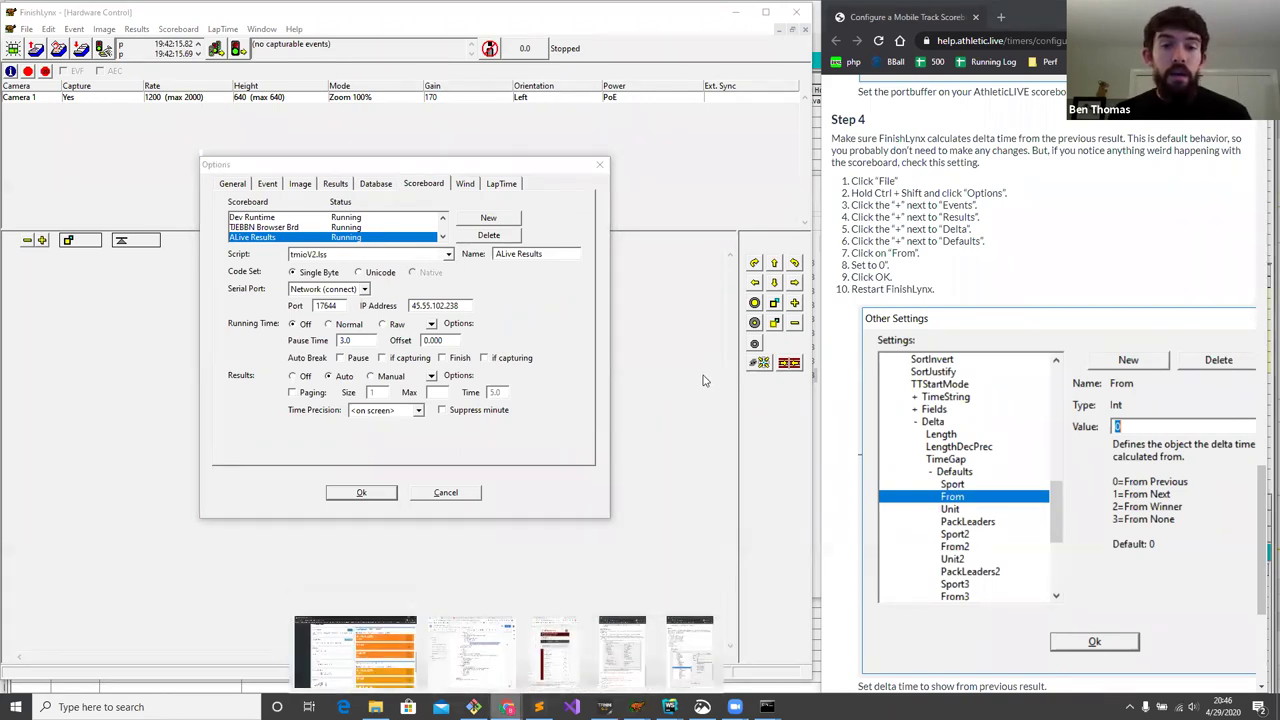
{"action": "left_click", "coordinate": [372, 666]}
{"action": "scroll", "coordinate": [697, 378], "scroll_direction": "down", "scroll_amount": 2}
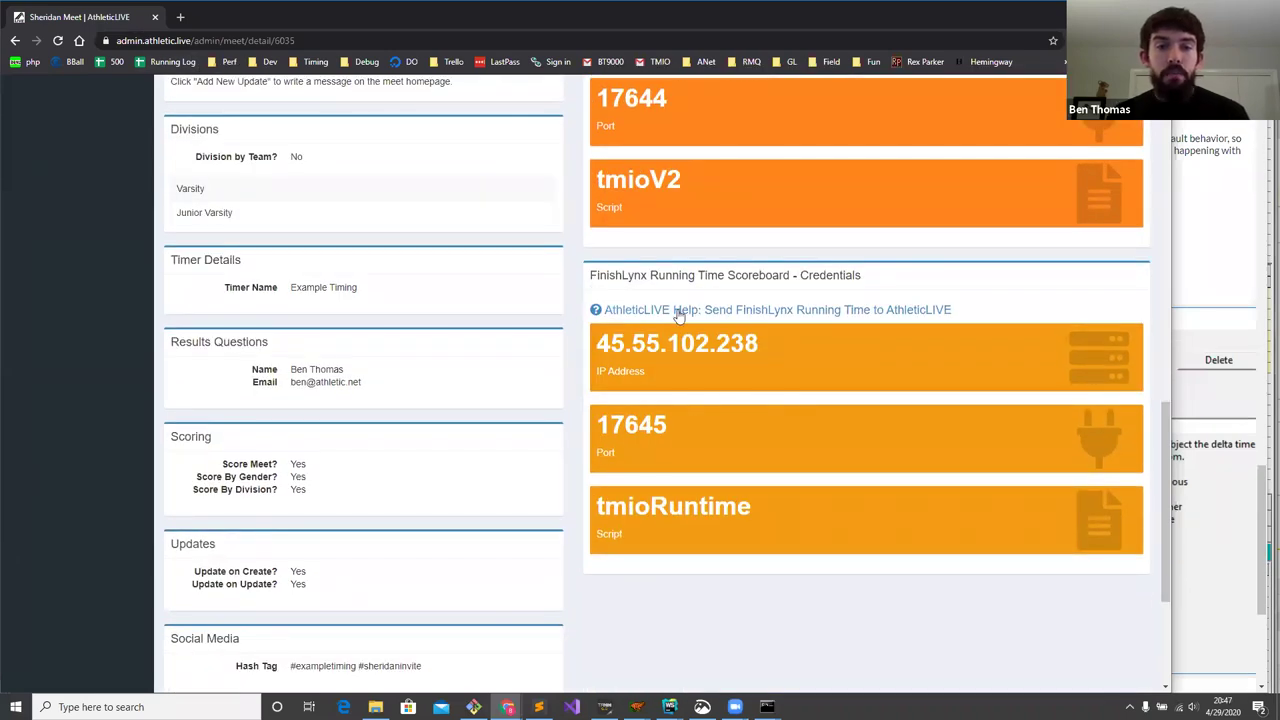
- Load the 'Configure Scoreboard Running Time with FinishLynx' article by pasting the Help link into the help window
{"action": "right_click", "coordinate": [752, 310]}
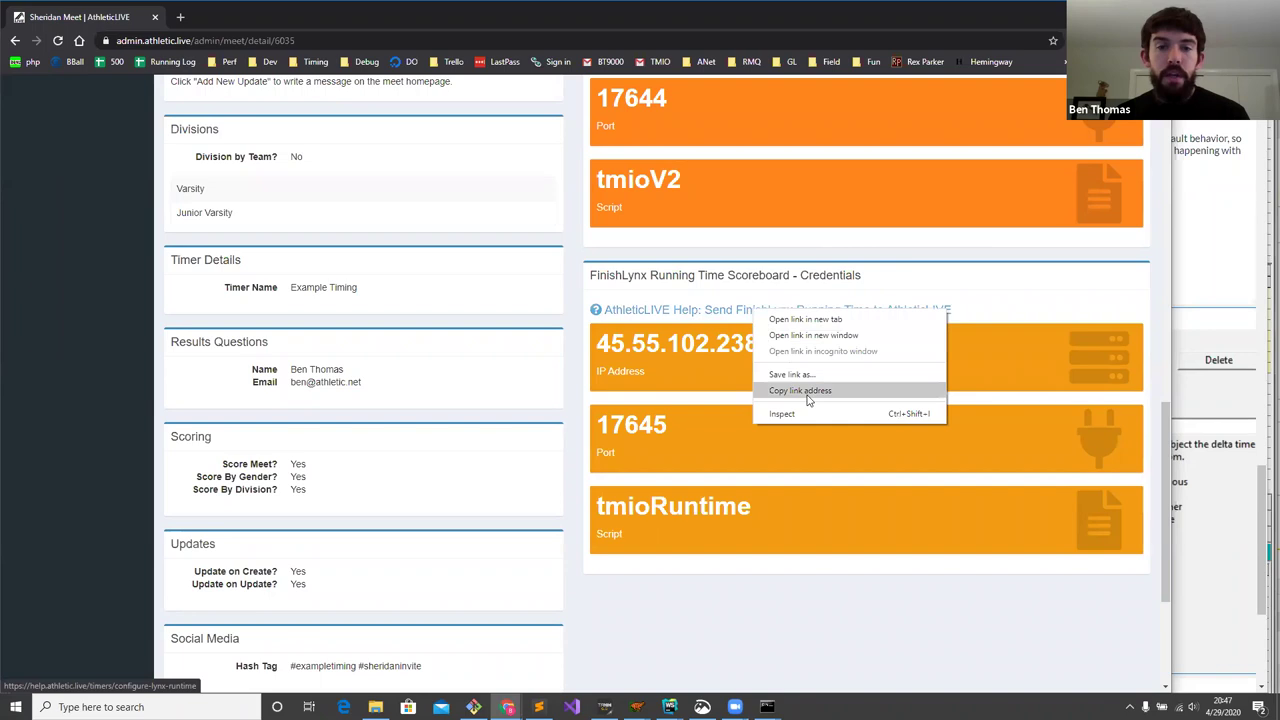
{"action": "left_click", "coordinate": [805, 391]}
{"action": "left_click", "coordinate": [1219, 188]}
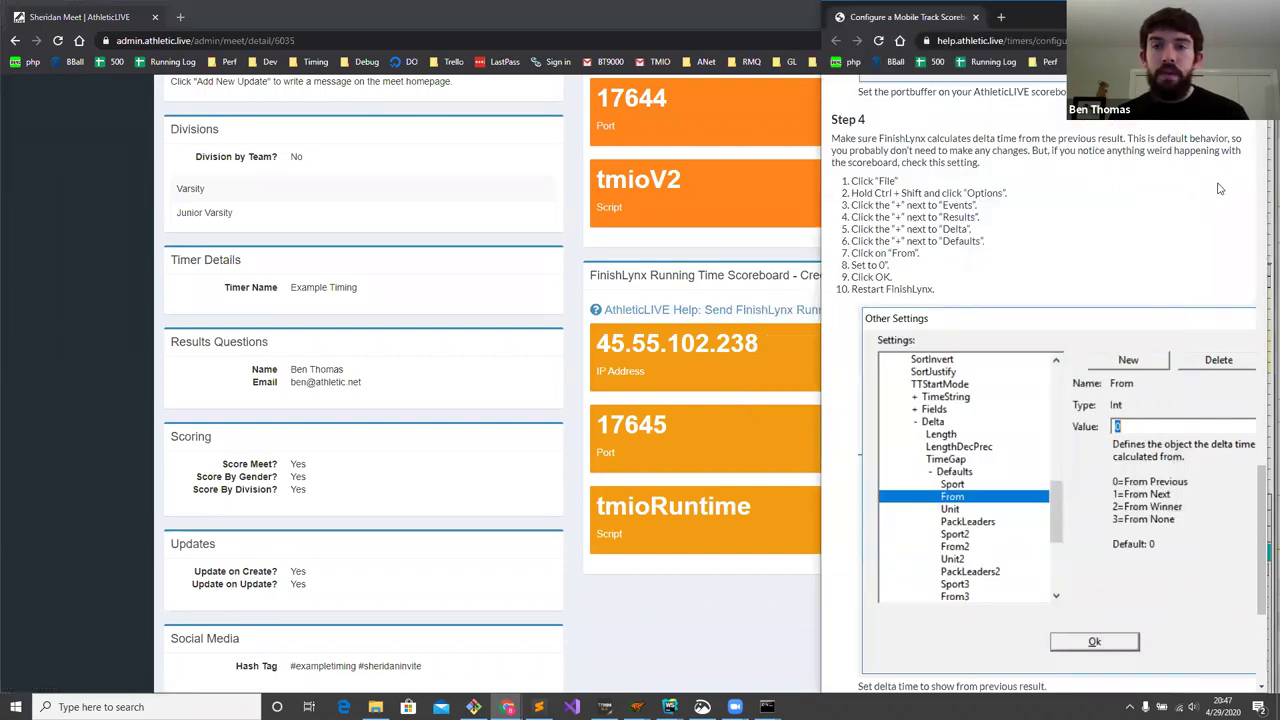
{"action": "left_click", "coordinate": [1025, 42]}
{"action": "key", "text": "ctrl+v"}
{"action": "key", "text": "Return"}
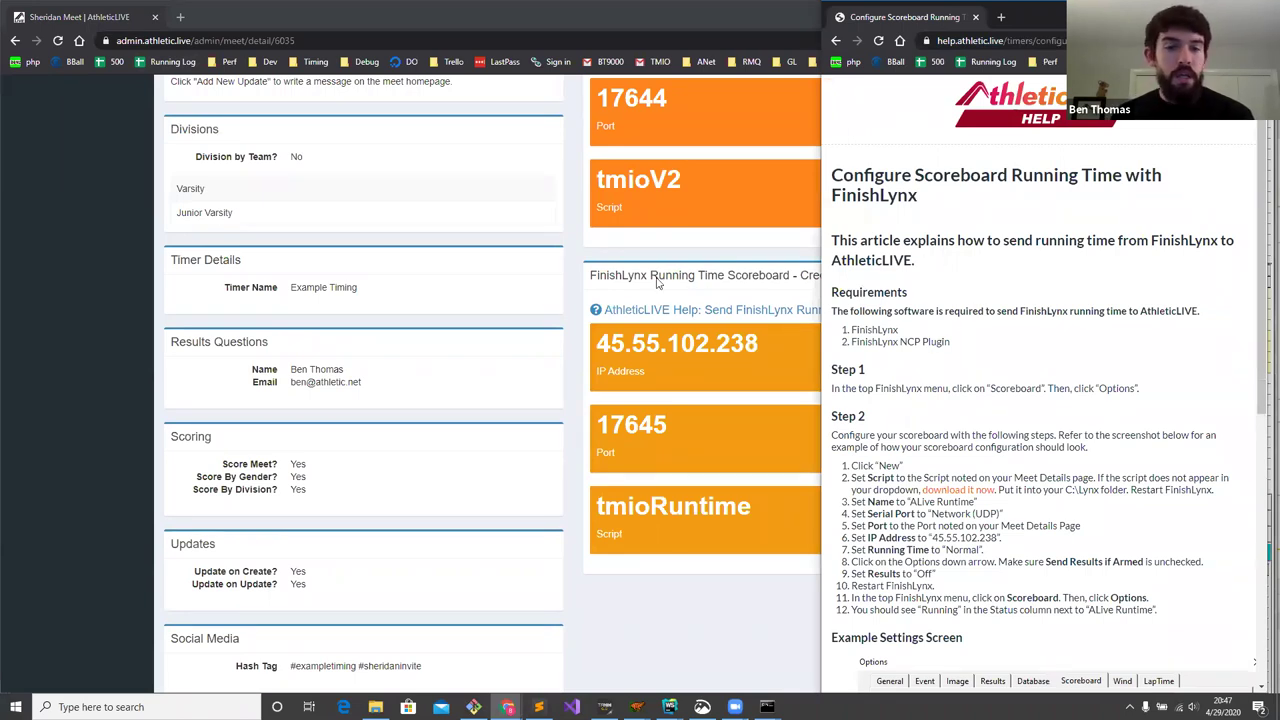
- Add a new FinishLynx scoreboard named ALive Runtime
{"action": "mouse_move", "coordinate": [638, 706]}
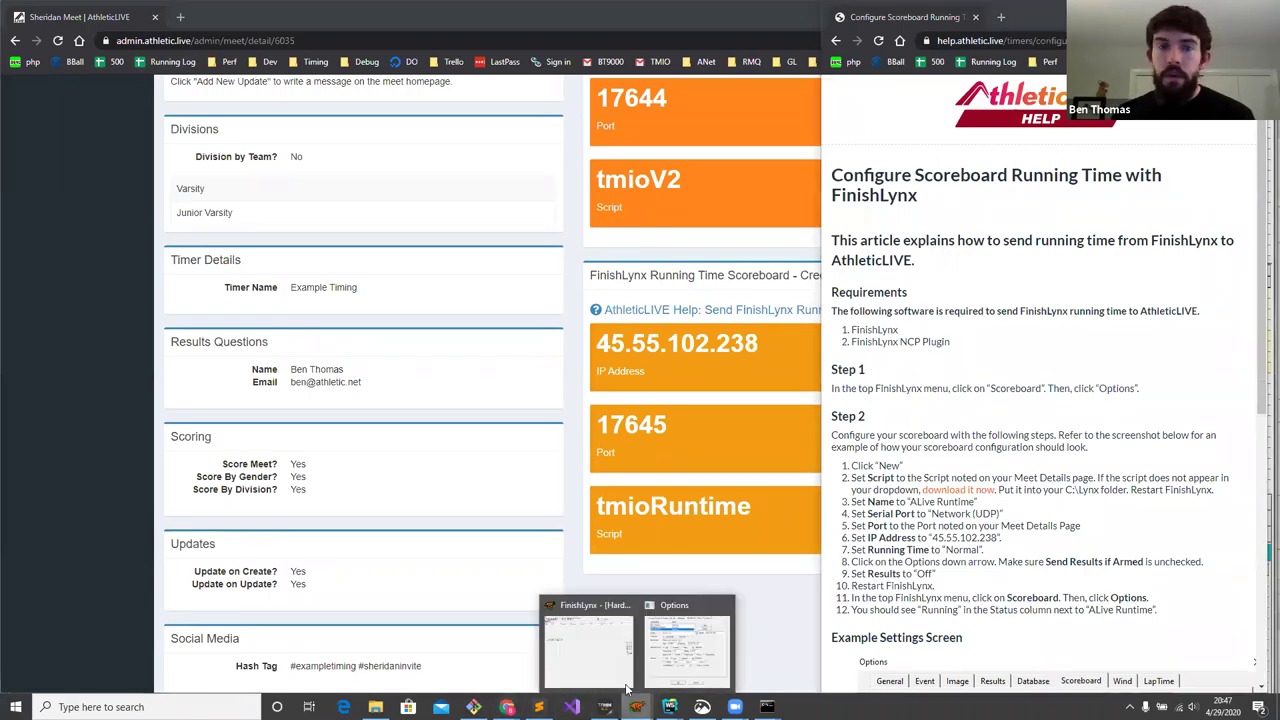
{"action": "left_click", "coordinate": [677, 660]}
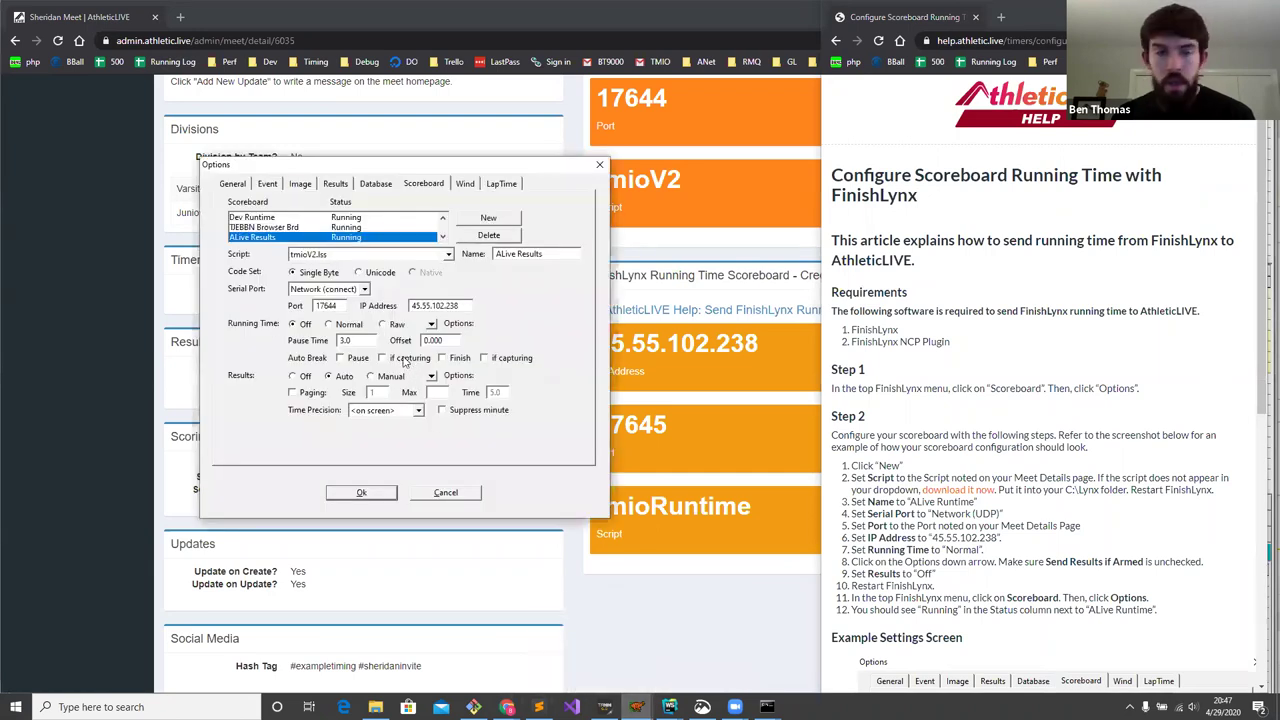
{"action": "left_click", "coordinate": [486, 218]}
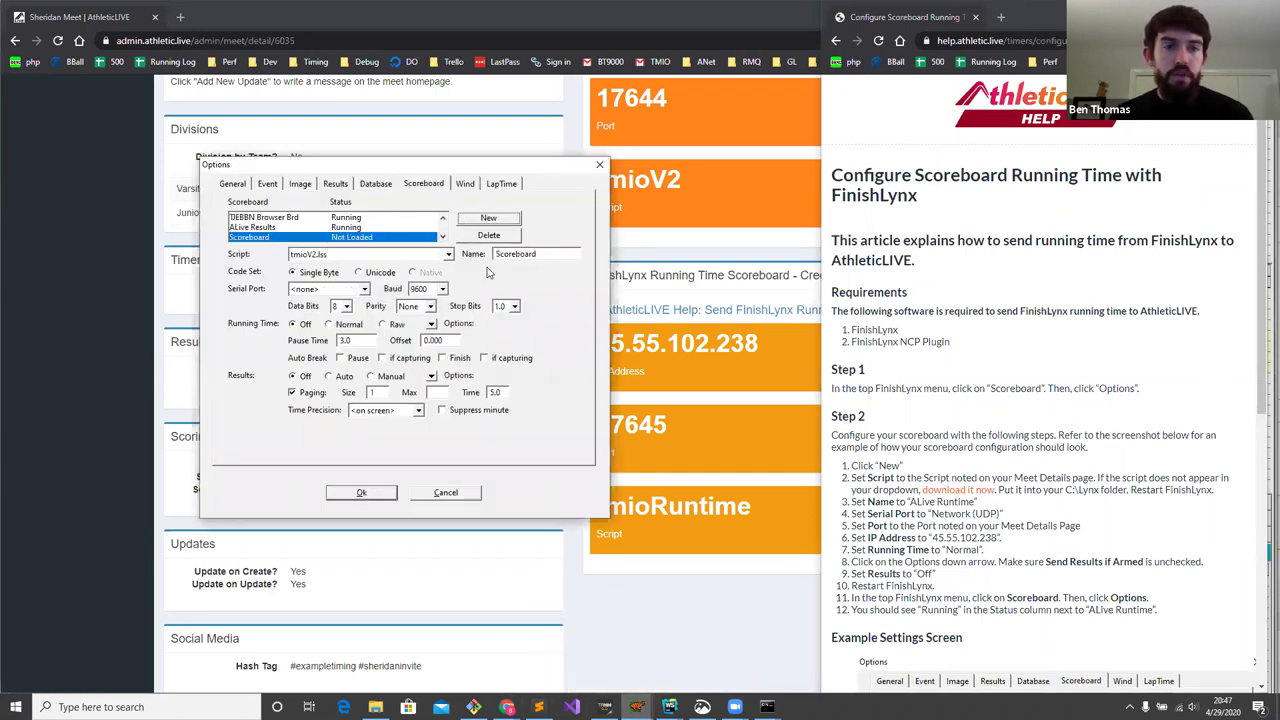
{"action": "scroll", "coordinate": [953, 255], "scroll_direction": "down", "scroll_amount": 2}
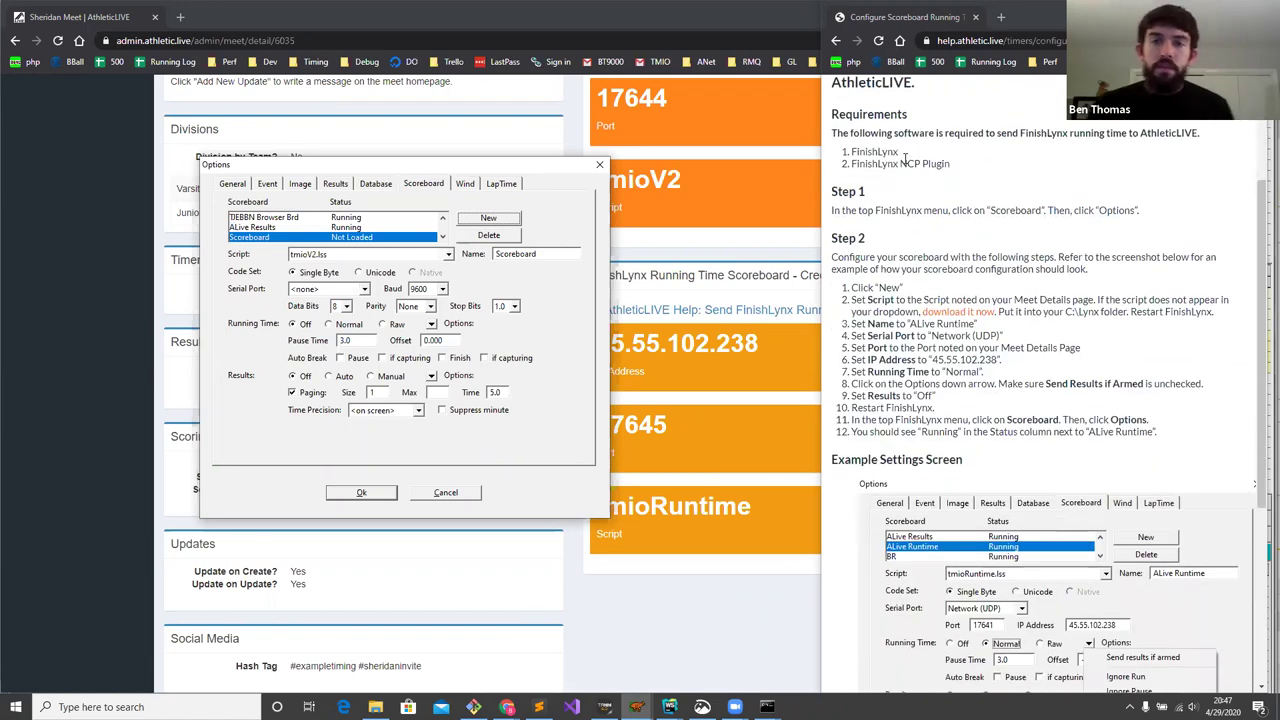
{"action": "left_click_drag", "start_coordinate": [852, 152], "coordinate": [956, 170]}
{"action": "left_click", "coordinate": [955, 172]}
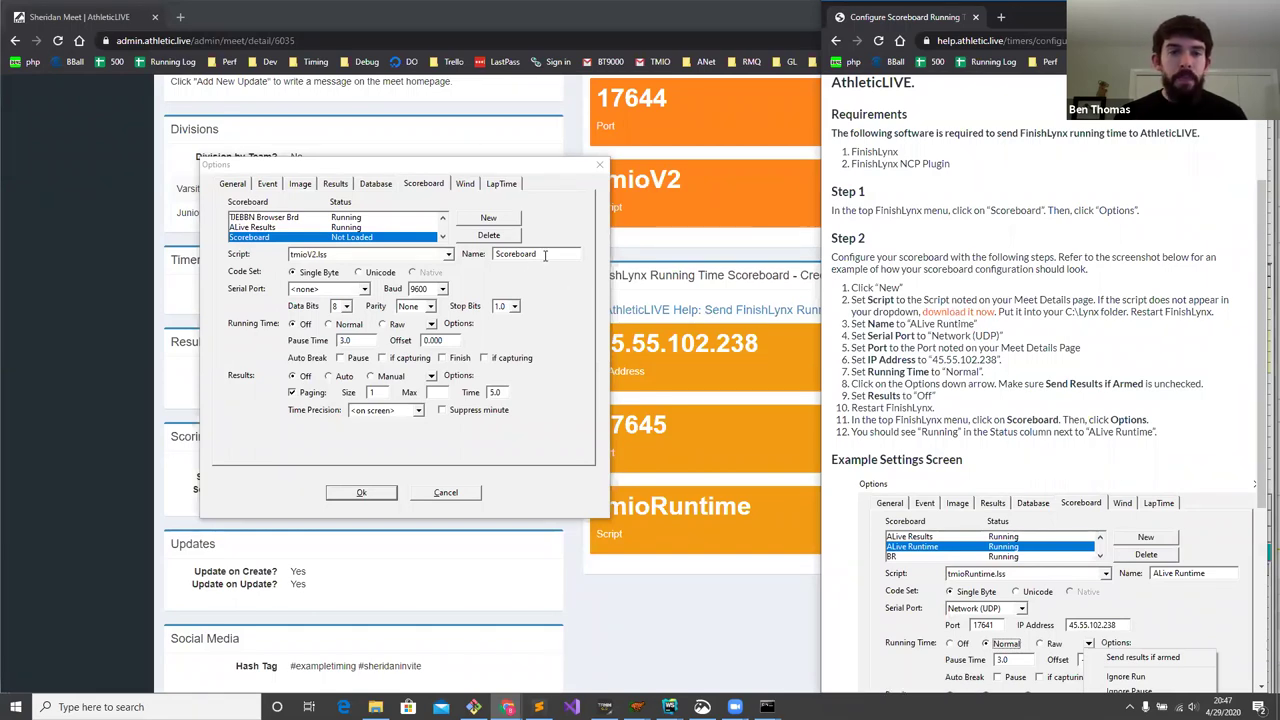
{"action": "left_click_drag", "start_coordinate": [938, 324], "coordinate": [914, 330]}
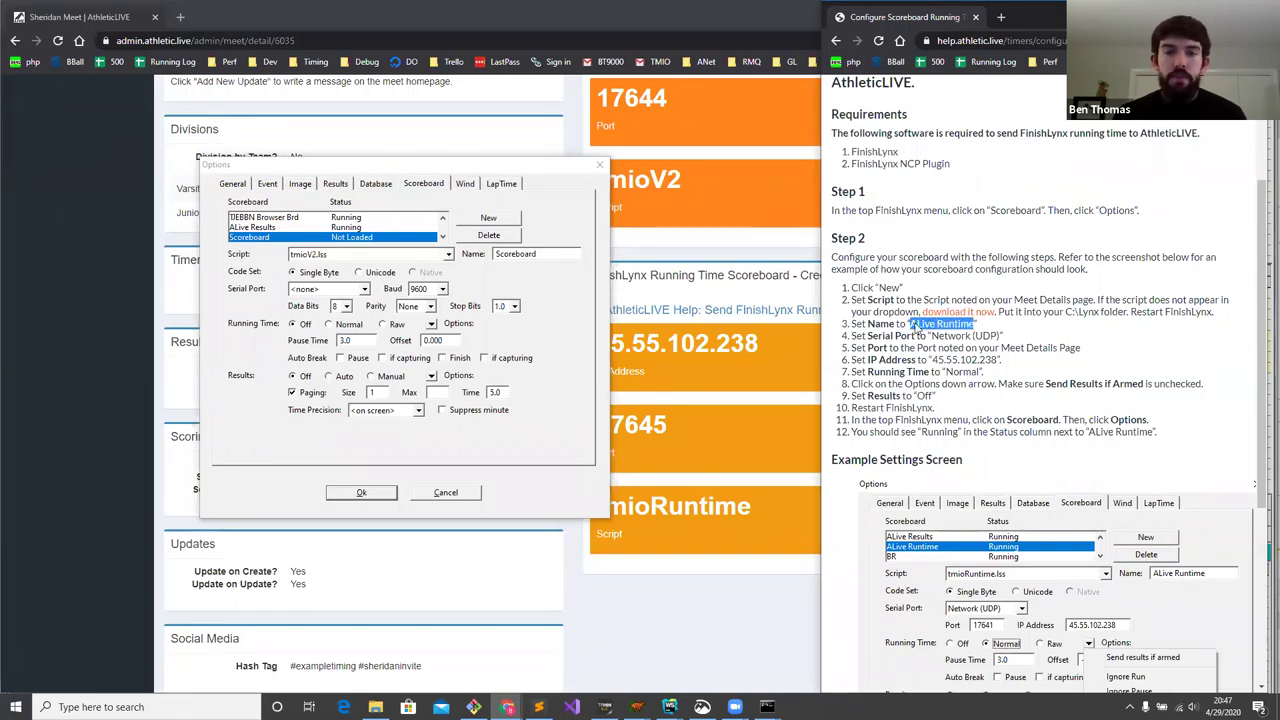
{"action": "double_click", "coordinate": [557, 254]}
{"action": "key", "text": "ctrl+v"}
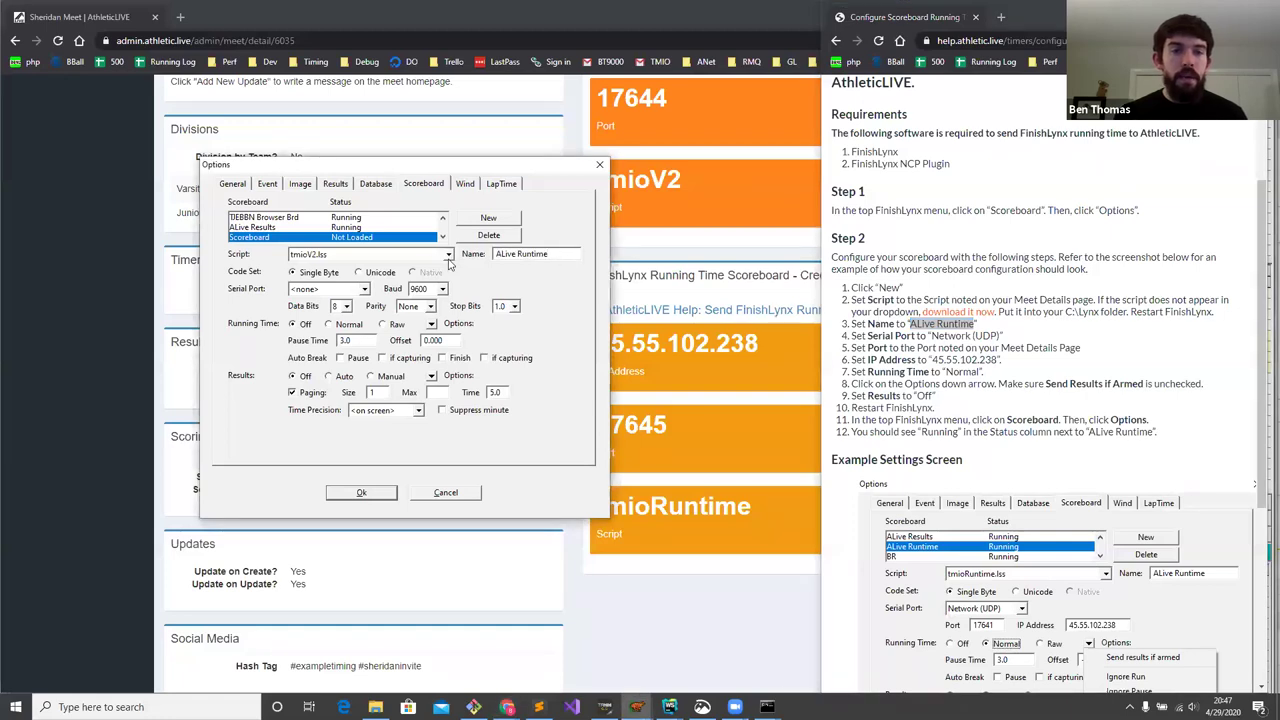
- Give ALive Runtime the tmioRuntime.lss script and Network (UDP) connection, and copy port 17645
{"action": "left_click", "coordinate": [448, 255]}
{"action": "scroll", "coordinate": [451, 345], "scroll_direction": "up", "scroll_amount": 2}
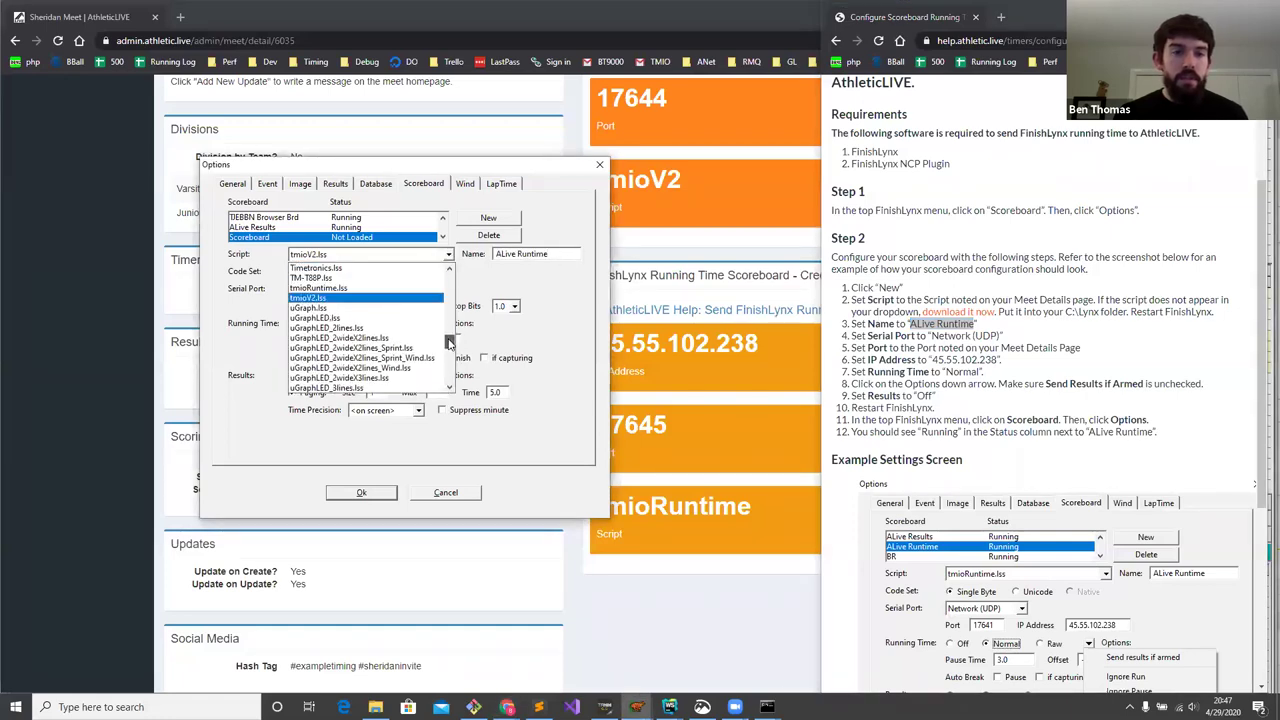
{"action": "left_click", "coordinate": [336, 291]}
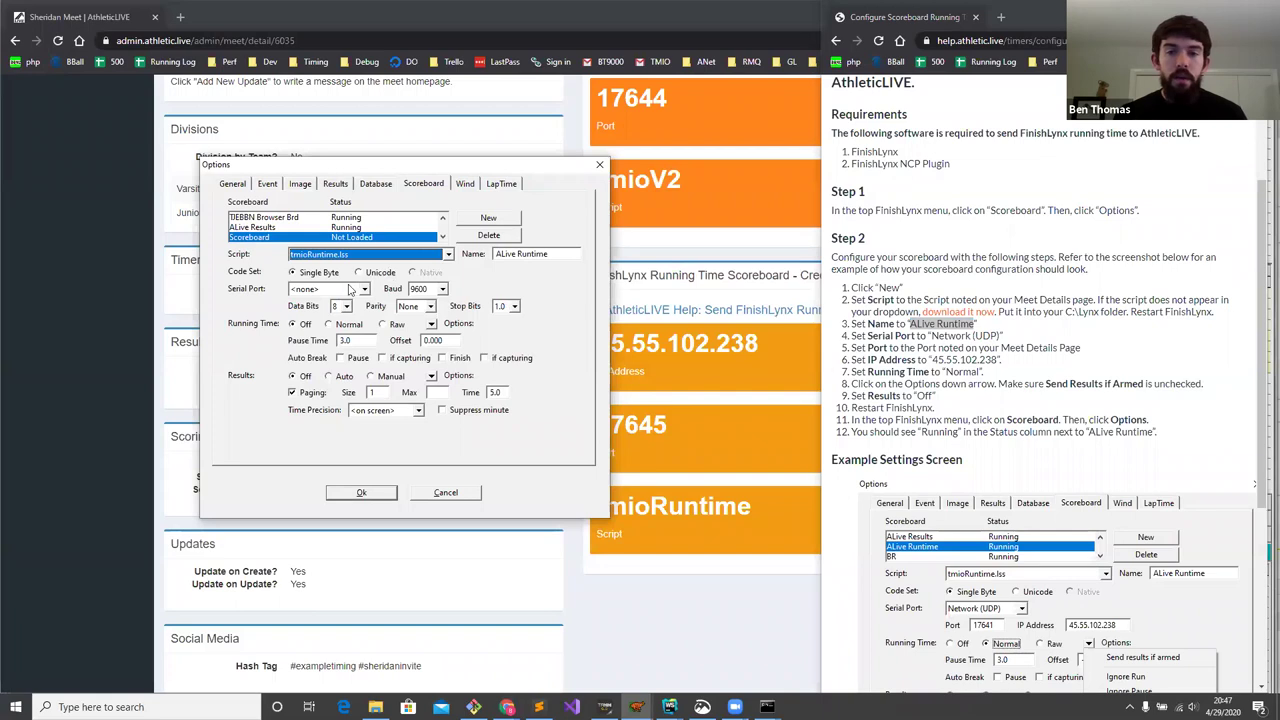
{"action": "left_click", "coordinate": [346, 290]}
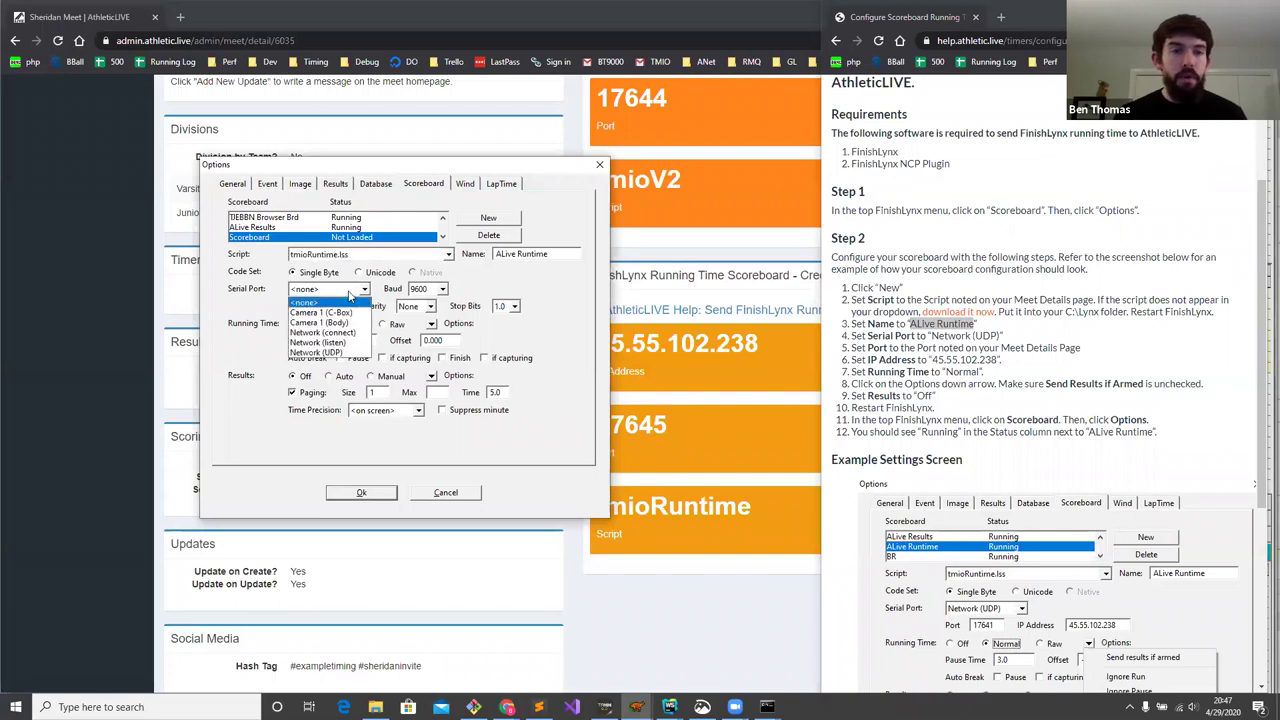
{"action": "left_click", "coordinate": [355, 350]}
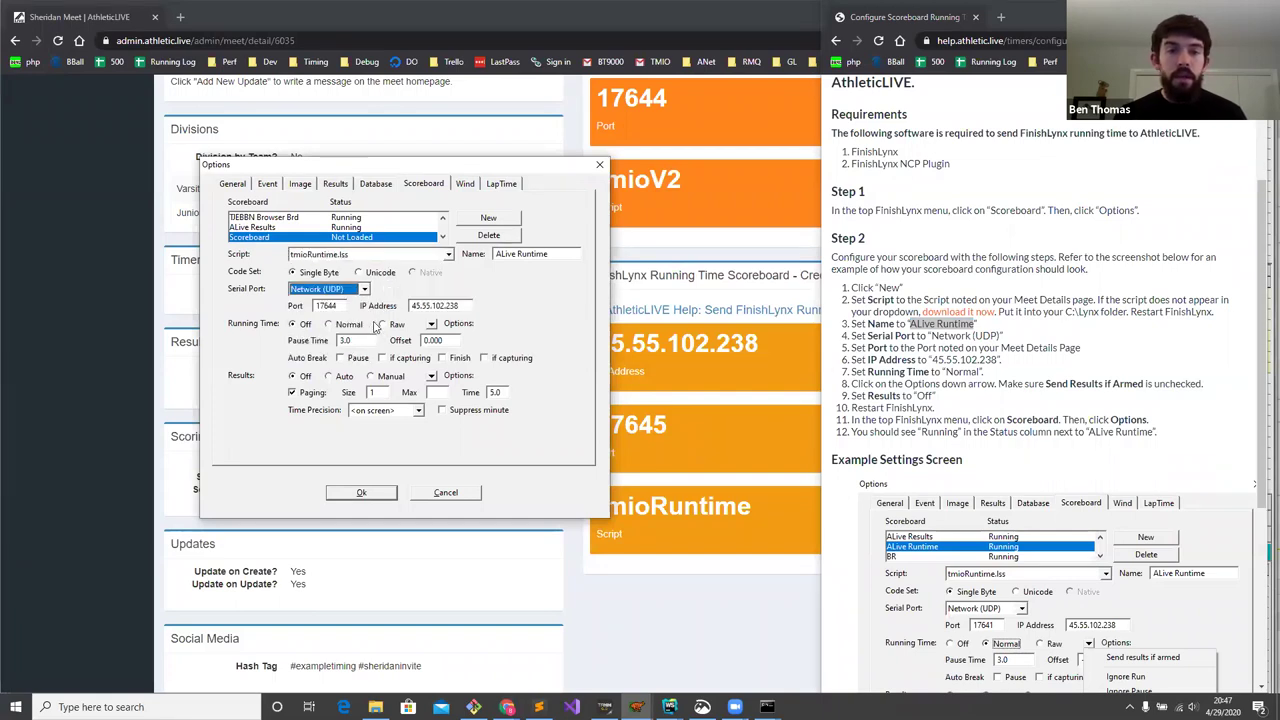
{"action": "double_click", "coordinate": [641, 425]}
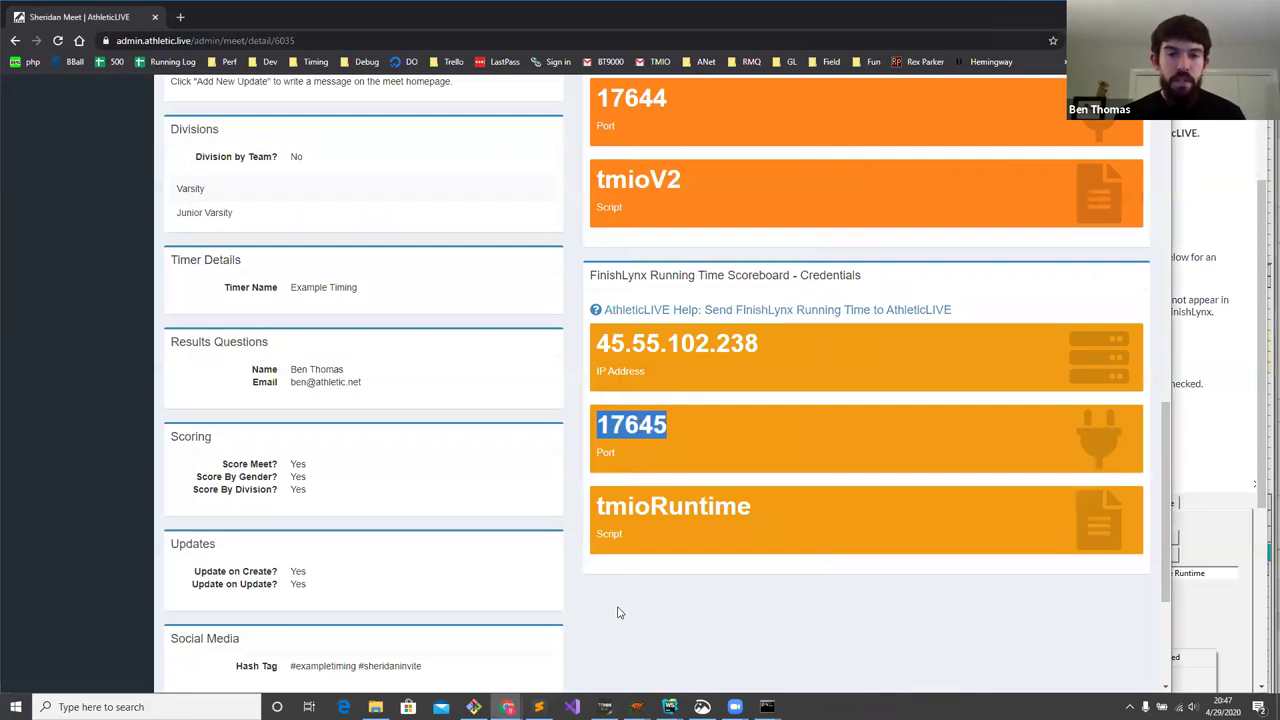
{"action": "left_click", "coordinate": [588, 650]}
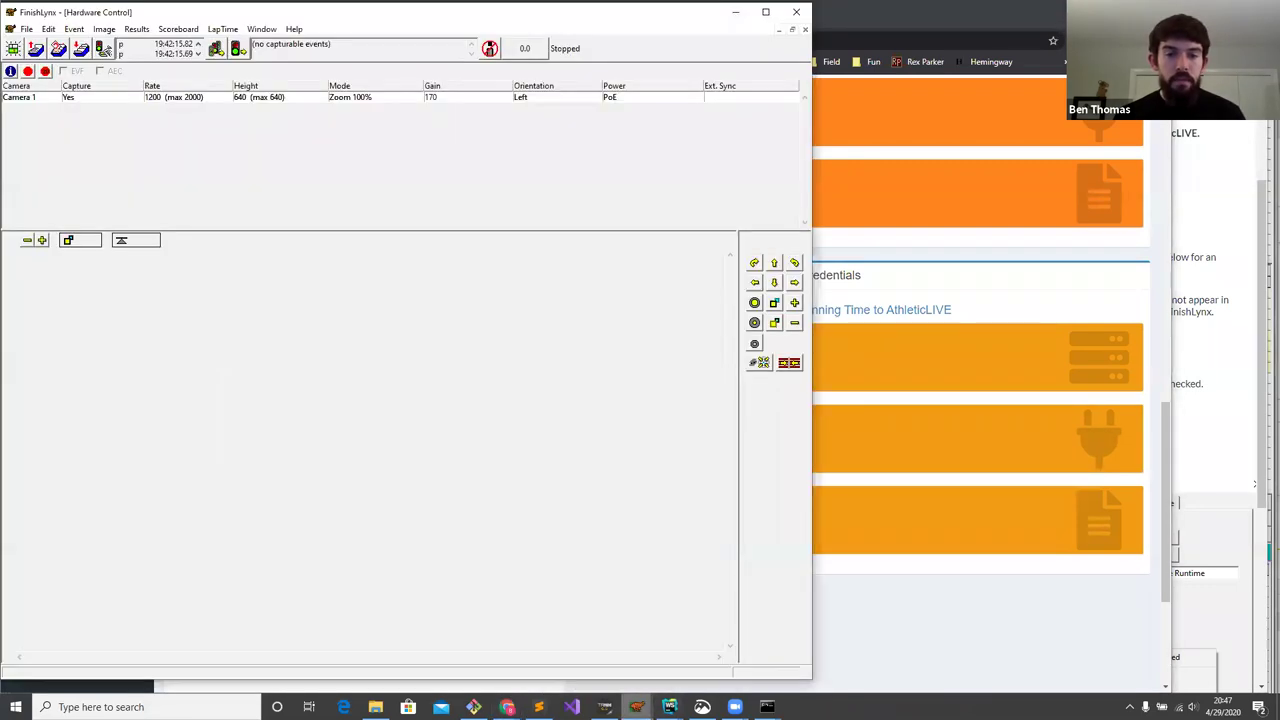
- Set the ALive Runtime scoreboard to port 17645 with Running Time Normal
{"action": "double_click", "coordinate": [328, 306]}
{"action": "key", "text": "ctrl+v"}
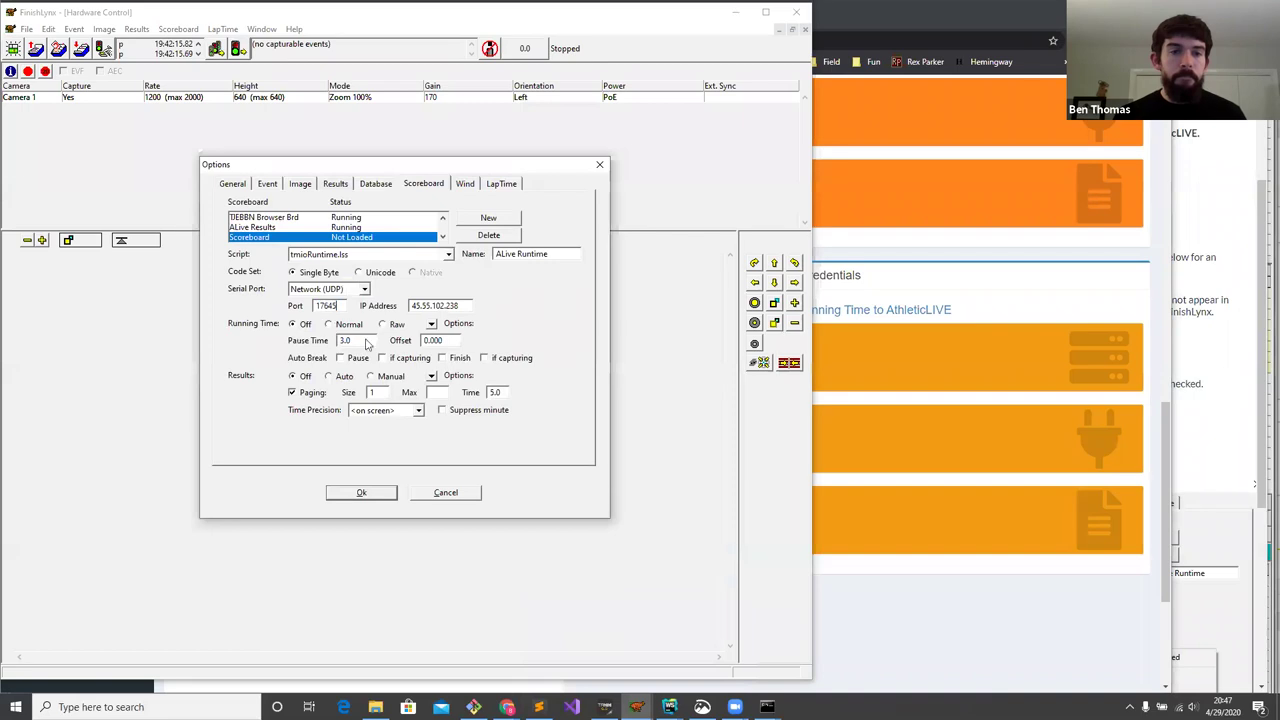
{"action": "left_click", "coordinate": [1183, 298]}
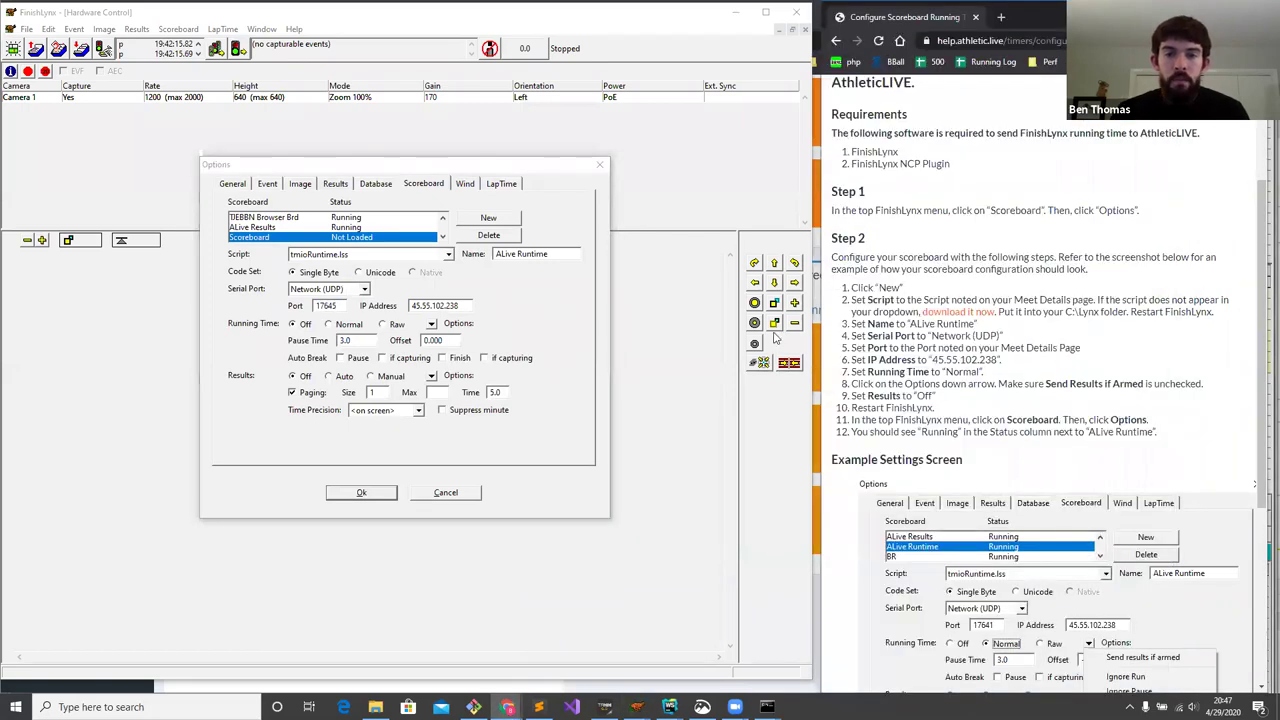
{"action": "left_click", "coordinate": [348, 327]}
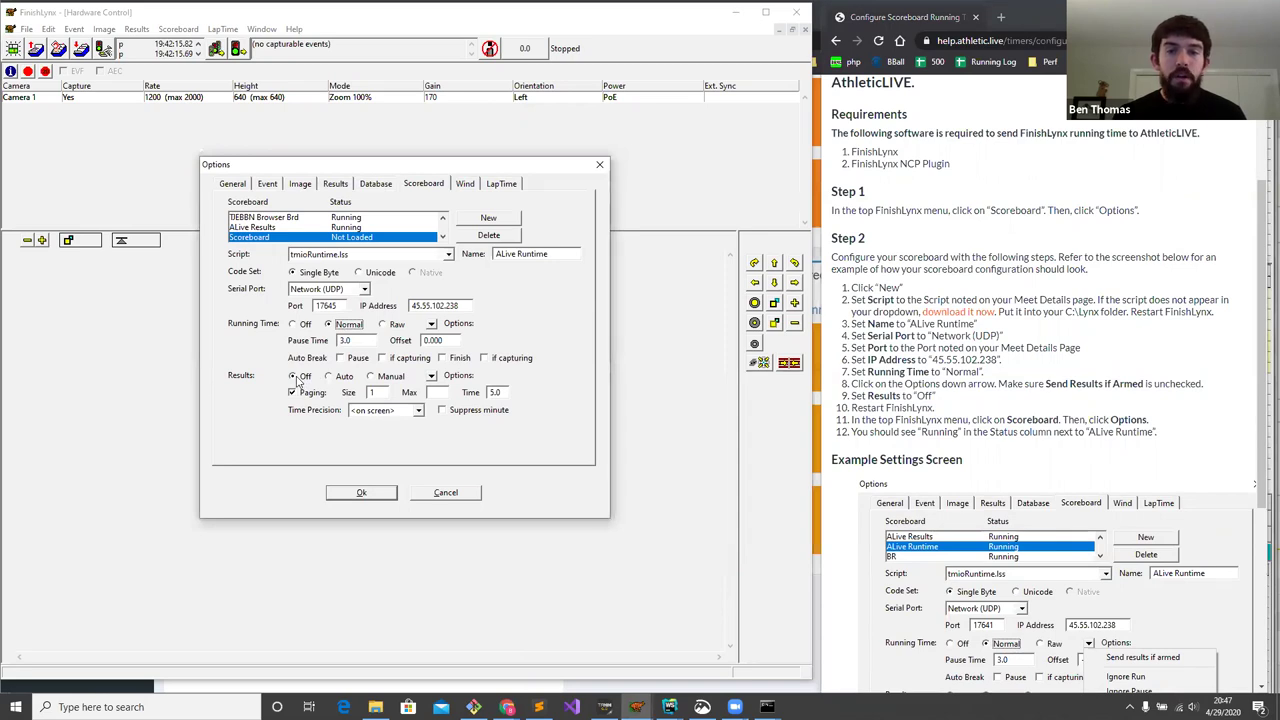
{"action": "left_click", "coordinate": [431, 325]}
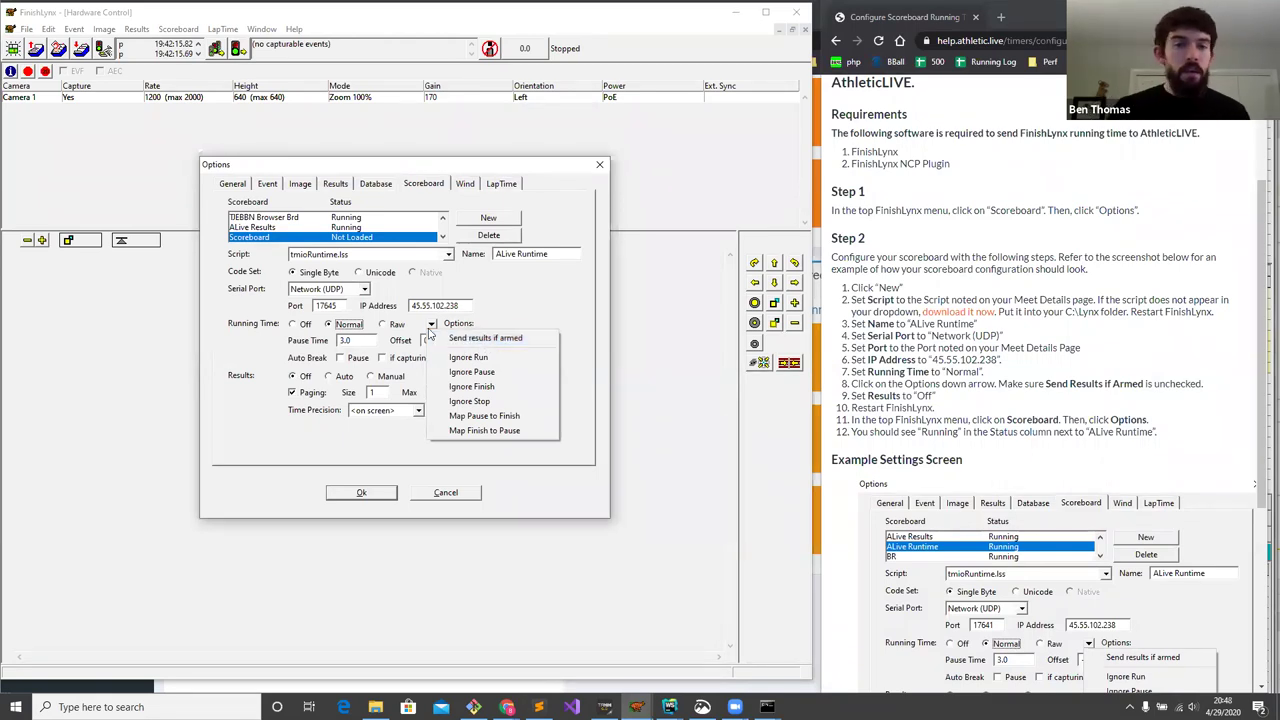
{"action": "left_click", "coordinate": [363, 238]}
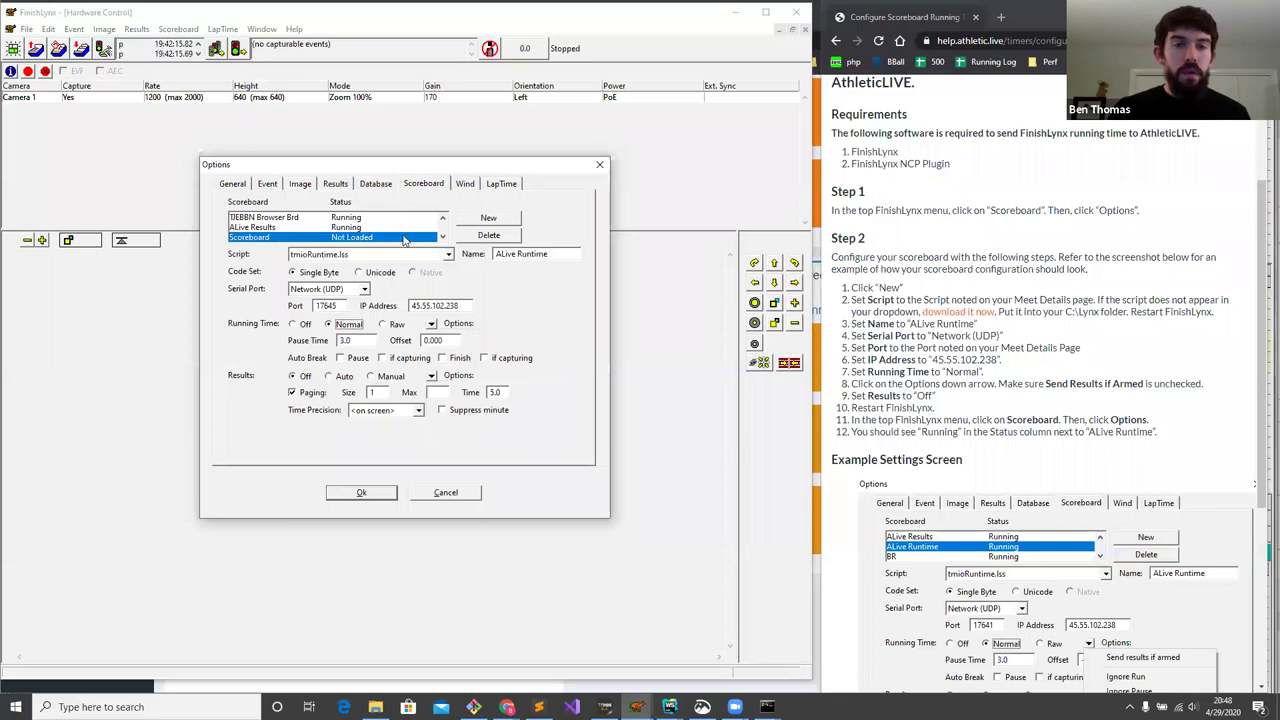
- Compare ALive Results' running time options, reselect ALive Runtime and save the scoreboard options
{"action": "left_click", "coordinate": [350, 229]}
{"action": "left_click", "coordinate": [431, 324]}
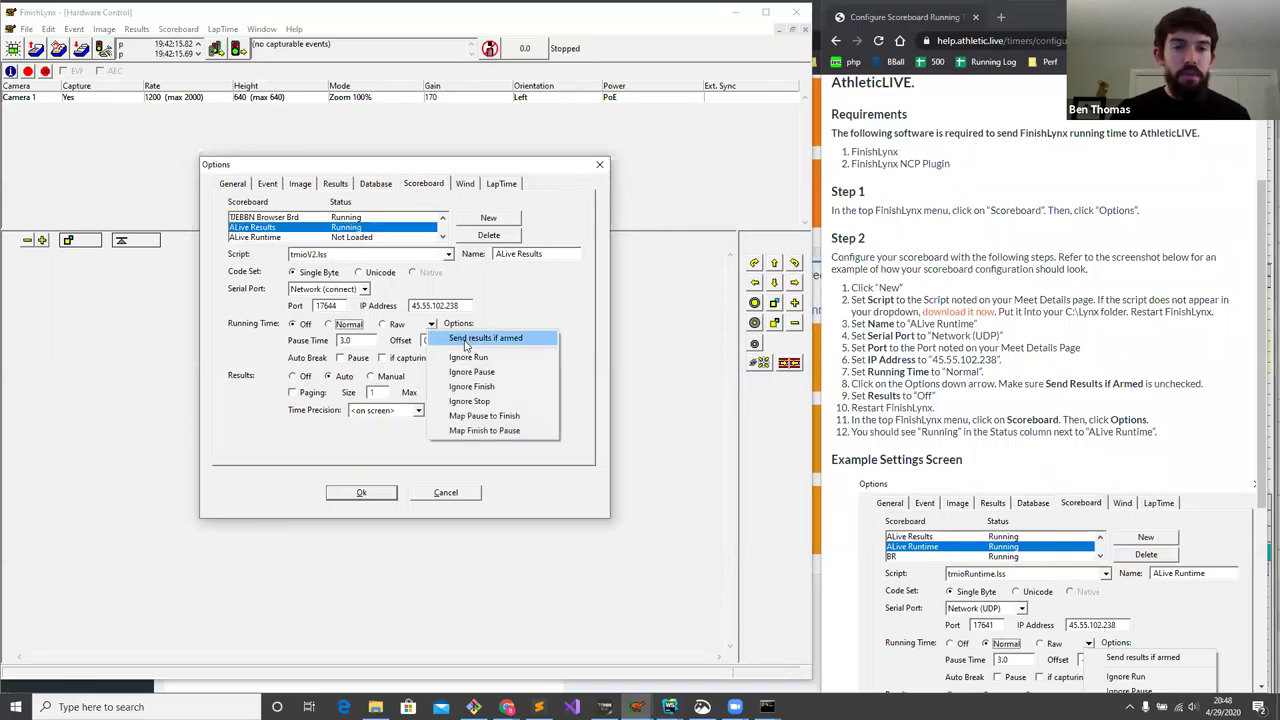
{"action": "left_click", "coordinate": [465, 343]}
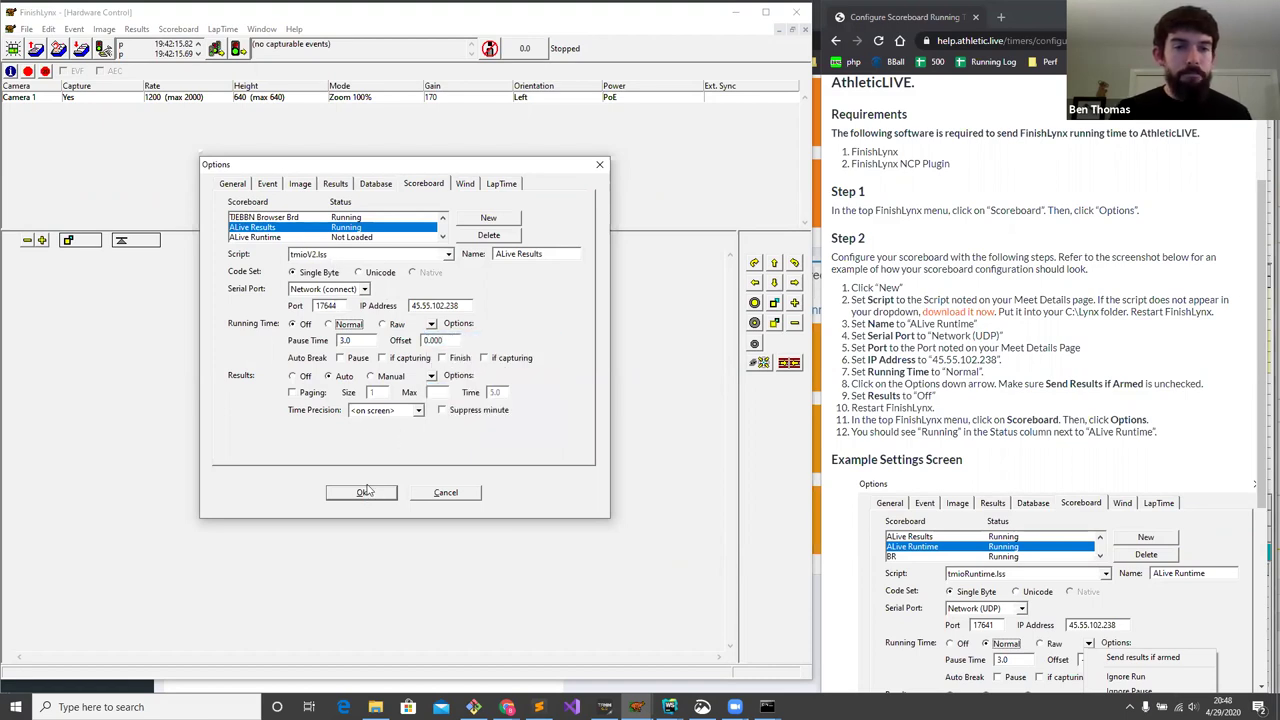
{"action": "left_click", "coordinate": [349, 238]}
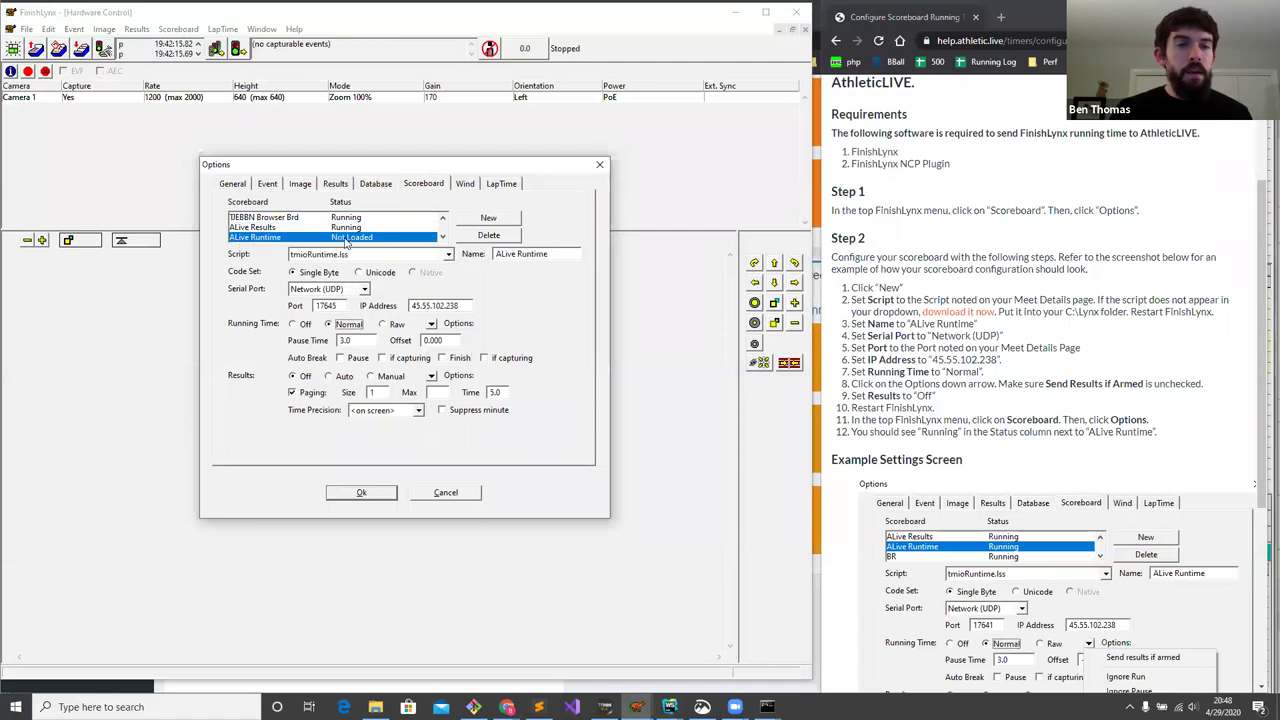
{"action": "left_click", "coordinate": [362, 497]}
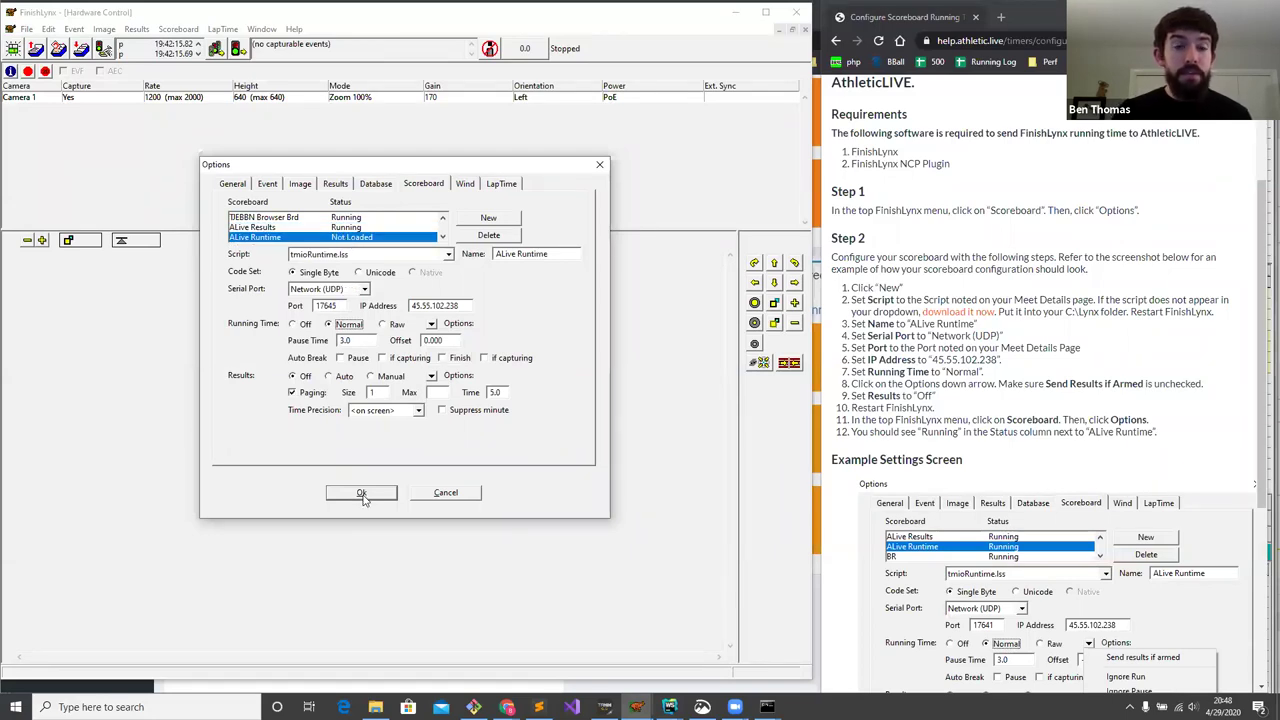
{"action": "left_click", "coordinate": [362, 494]}
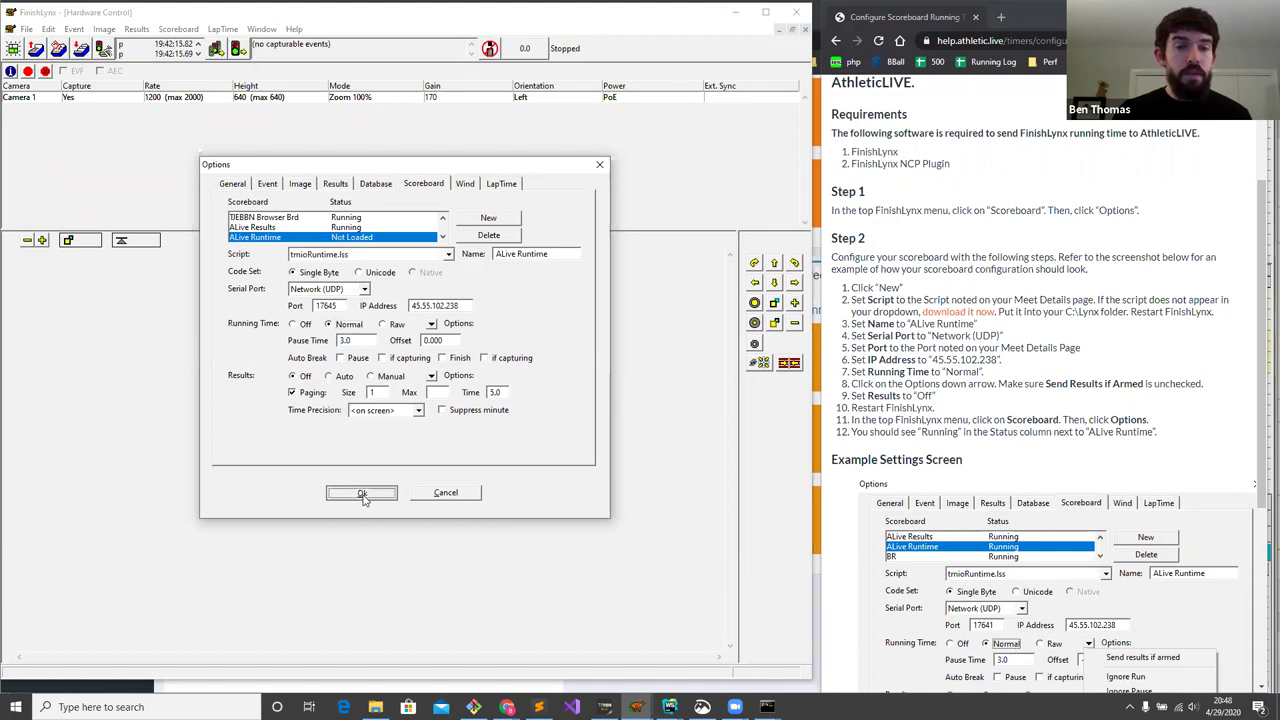
- Restart FinishLynx and dismiss the capture port warning
{"action": "left_click", "coordinate": [796, 12]}
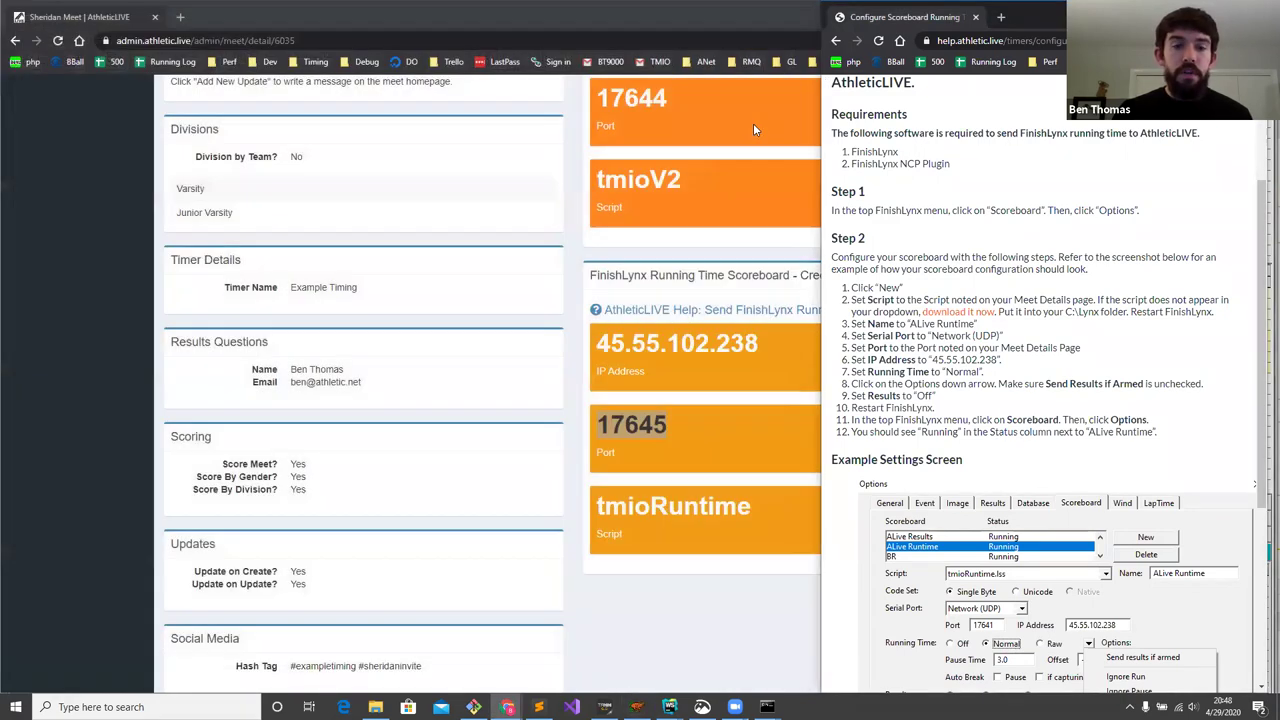
{"action": "left_click", "coordinate": [636, 707]}
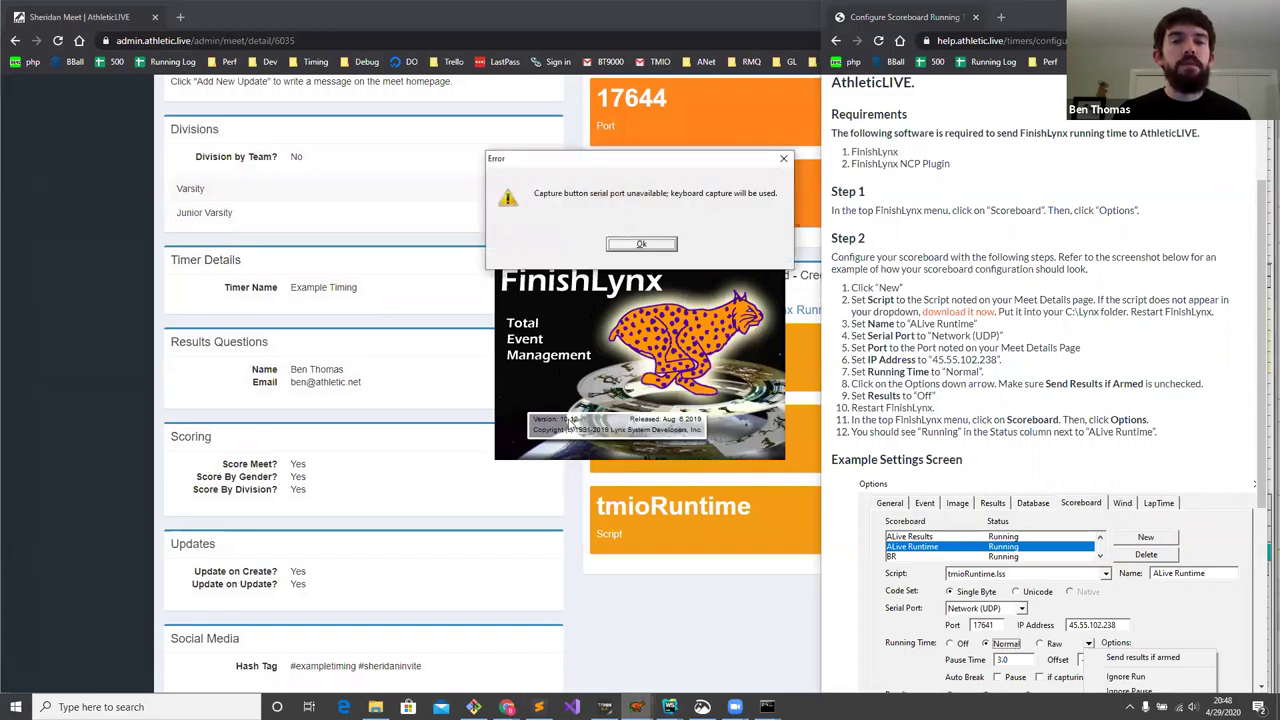
{"action": "left_click", "coordinate": [639, 249]}
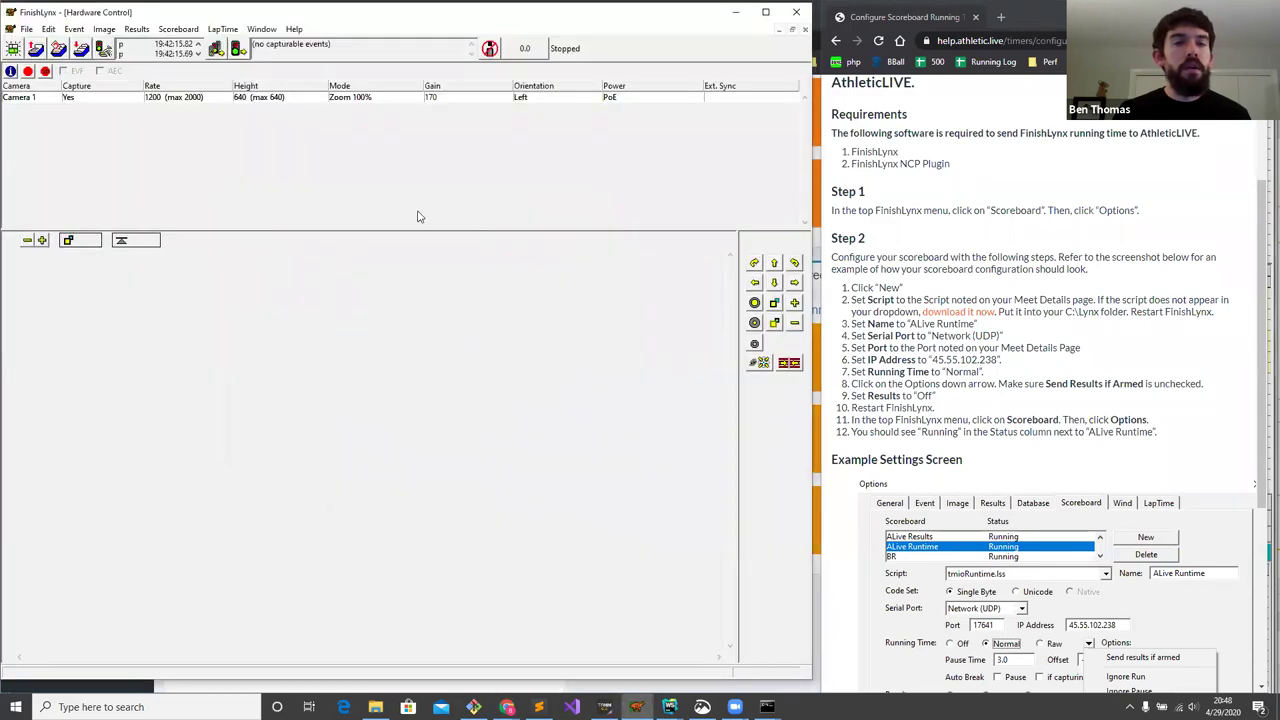
- Size FinishLynx beside the AthleticLIVE window, showing the Sheridan Meet home page
{"action": "left_click", "coordinate": [507, 707]}
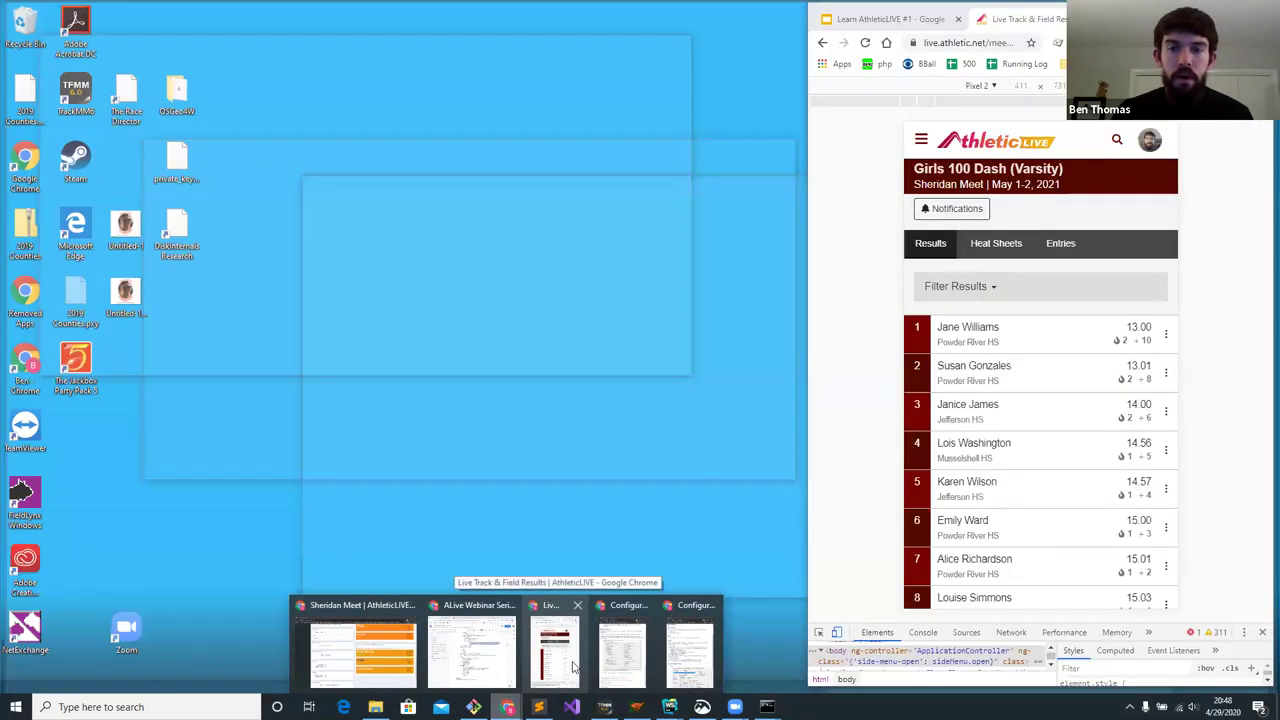
{"action": "left_click", "coordinate": [570, 660]}
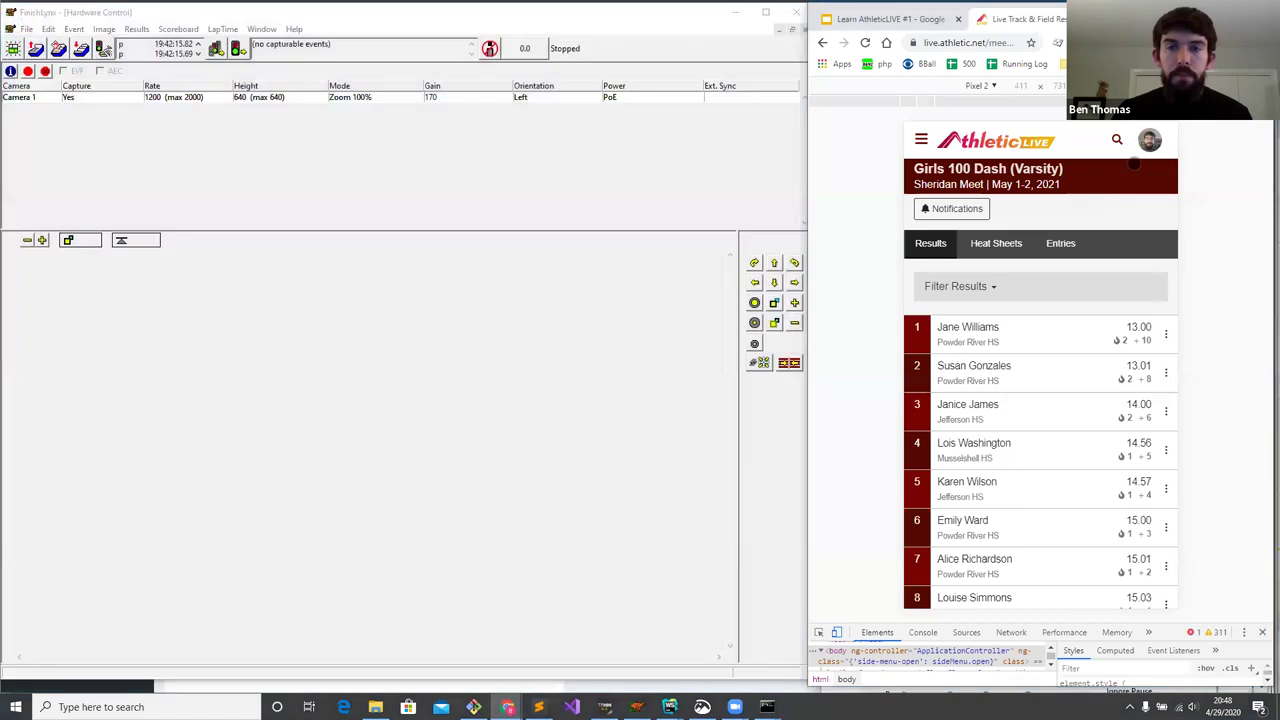
{"action": "left_click", "coordinate": [743, 163]}
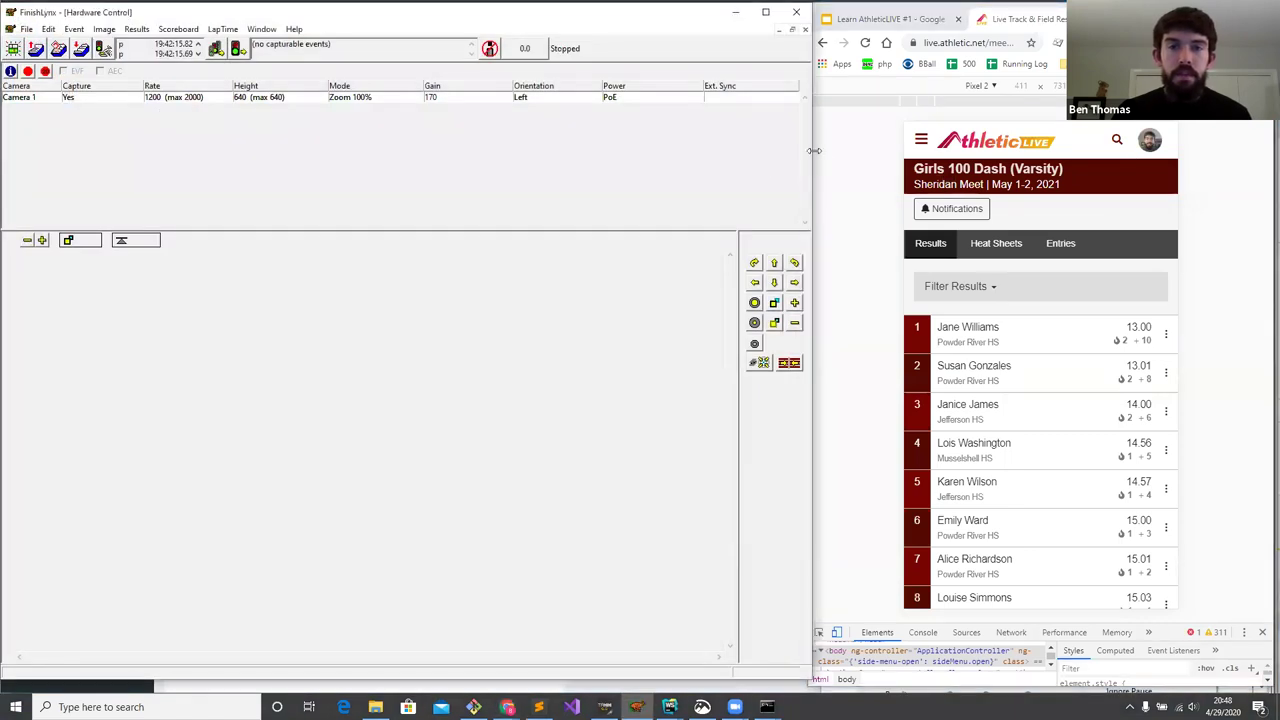
{"action": "left_click_drag", "start_coordinate": [813, 150], "coordinate": [869, 150]}
{"action": "left_click", "coordinate": [791, 165]}
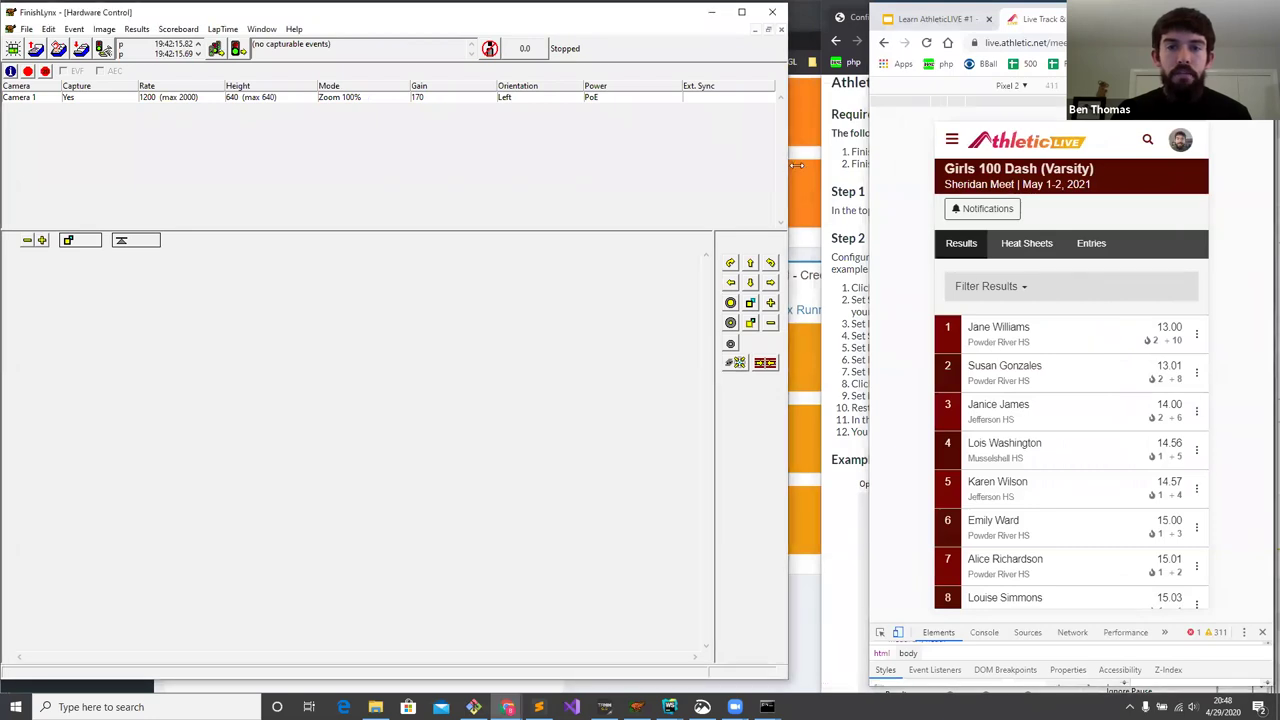
{"action": "left_click_drag", "start_coordinate": [796, 165], "coordinate": [867, 165]}
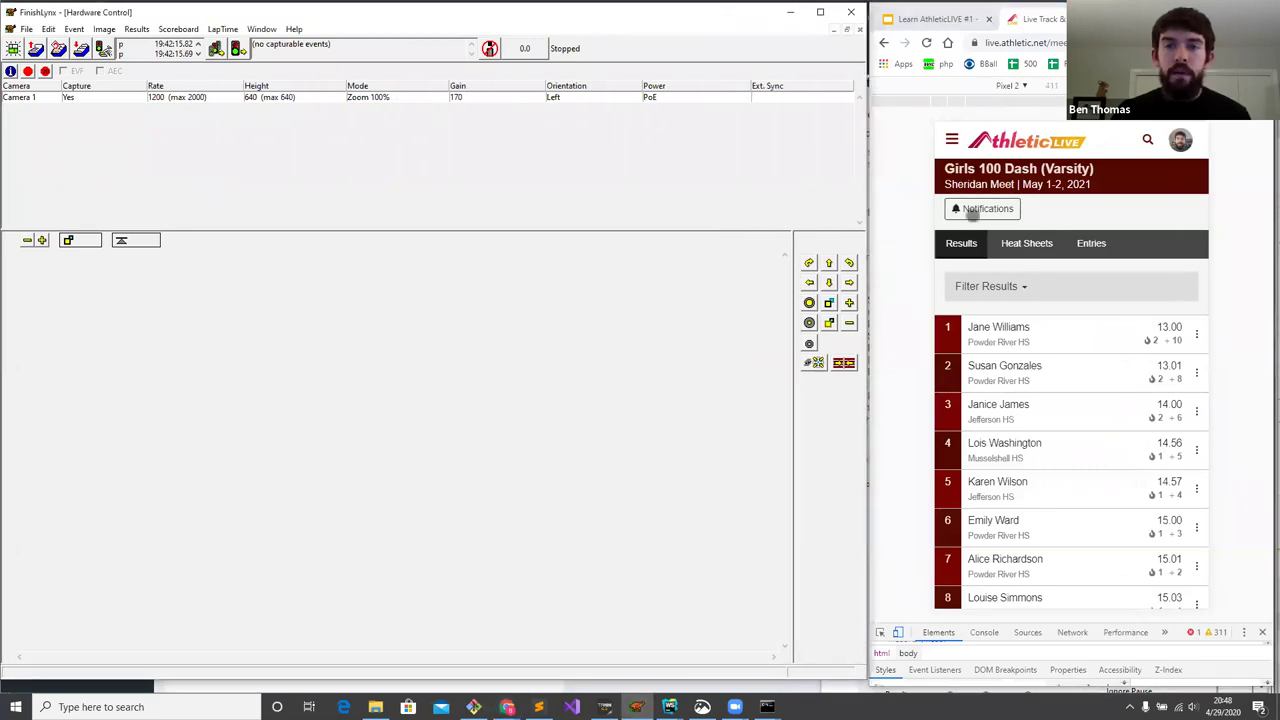
{"action": "left_click", "coordinate": [1004, 184]}
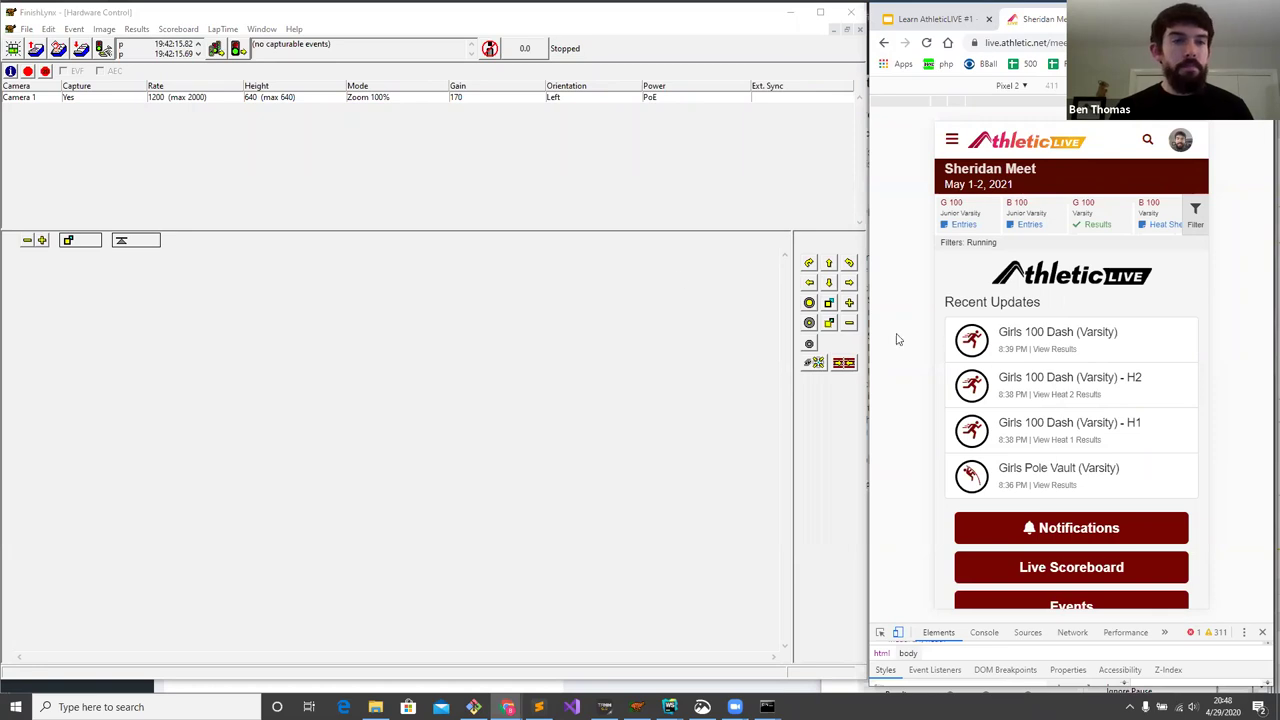
- Load Girls 400 Meter Dash Varsity (13,1,1) from the schedule and arm heat 1 in FinishLynx
{"action": "left_click", "coordinate": [29, 30]}
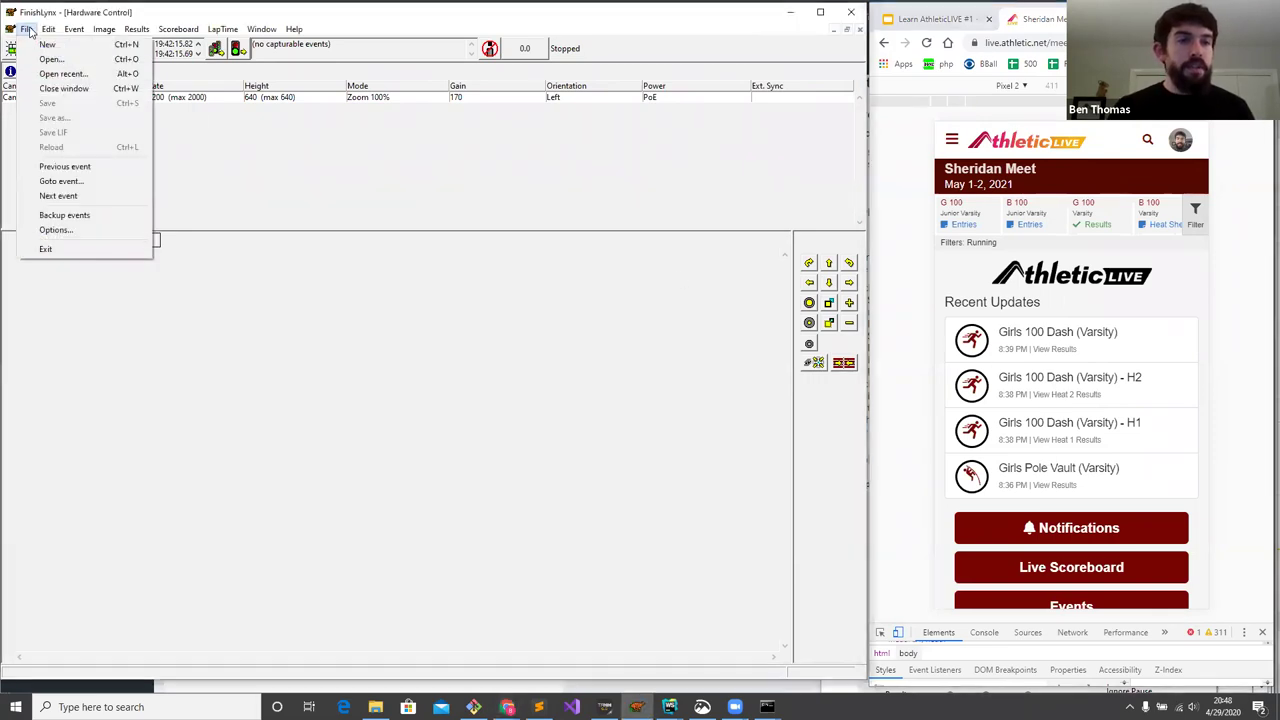
{"action": "left_click", "coordinate": [70, 183]}
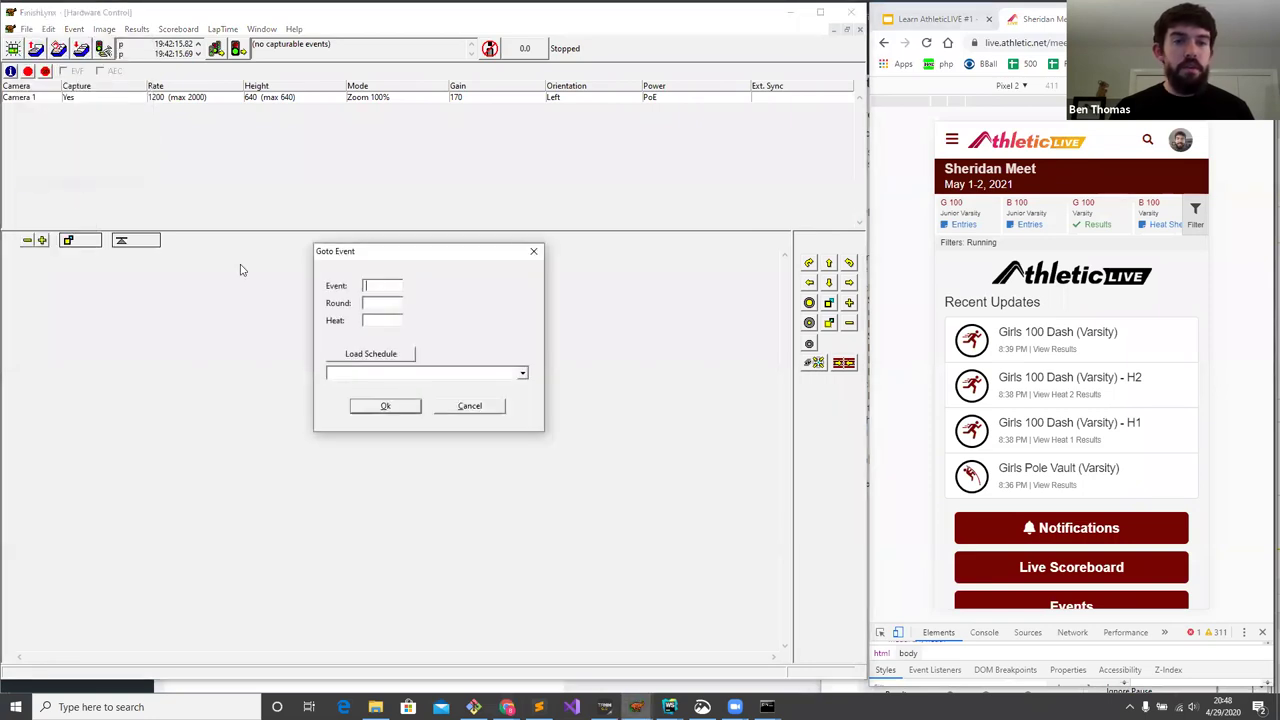
{"action": "left_click", "coordinate": [404, 356]}
{"action": "left_click", "coordinate": [423, 372]}
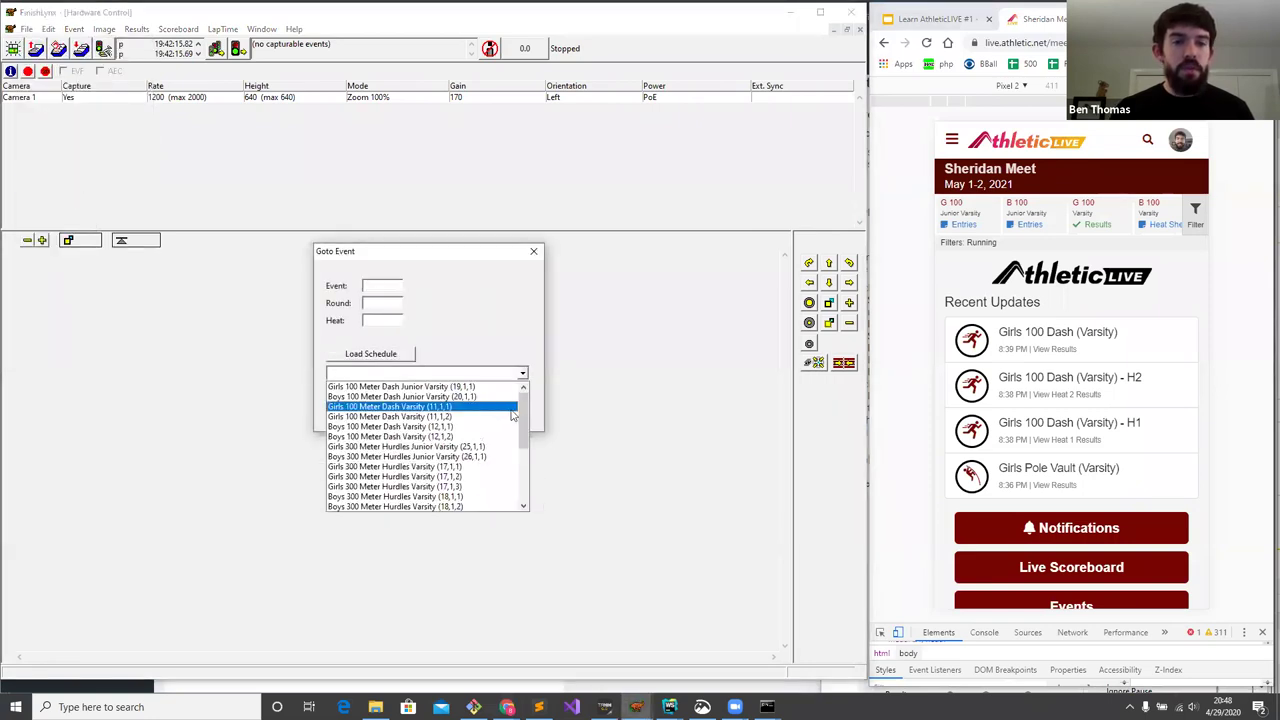
{"action": "left_click_drag", "start_coordinate": [523, 416], "coordinate": [523, 470]}
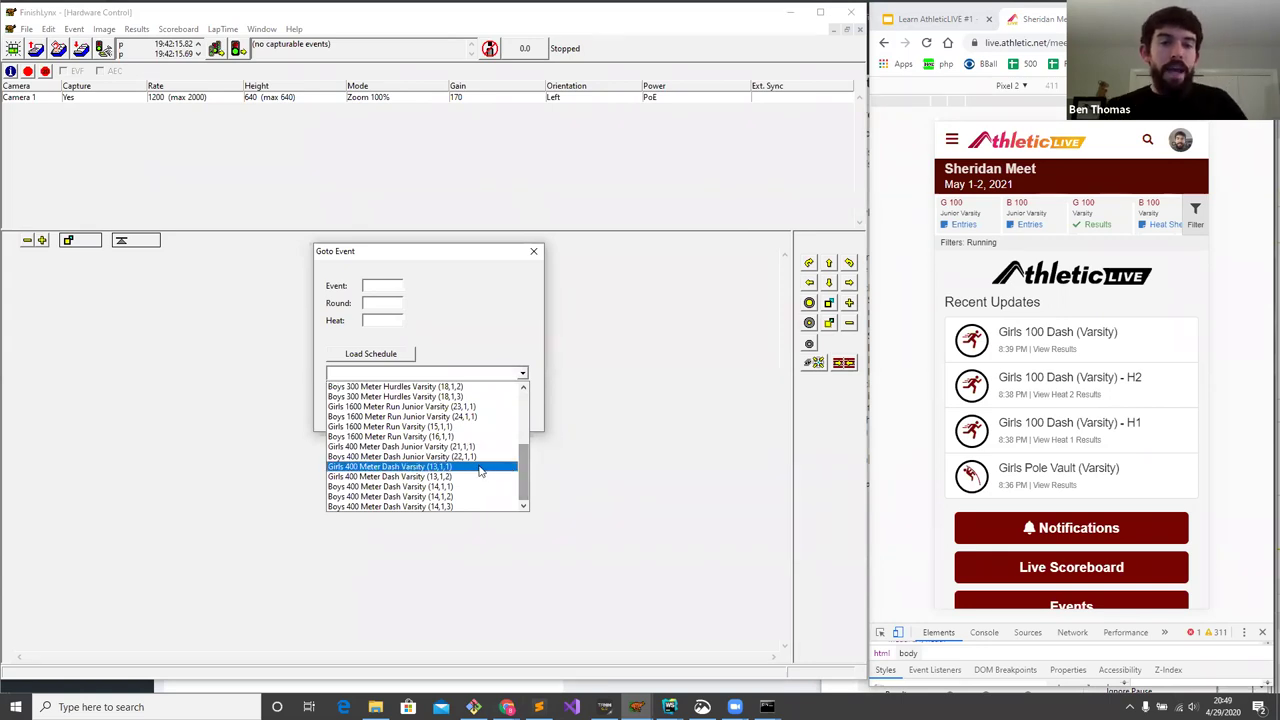
{"action": "left_click", "coordinate": [480, 467]}
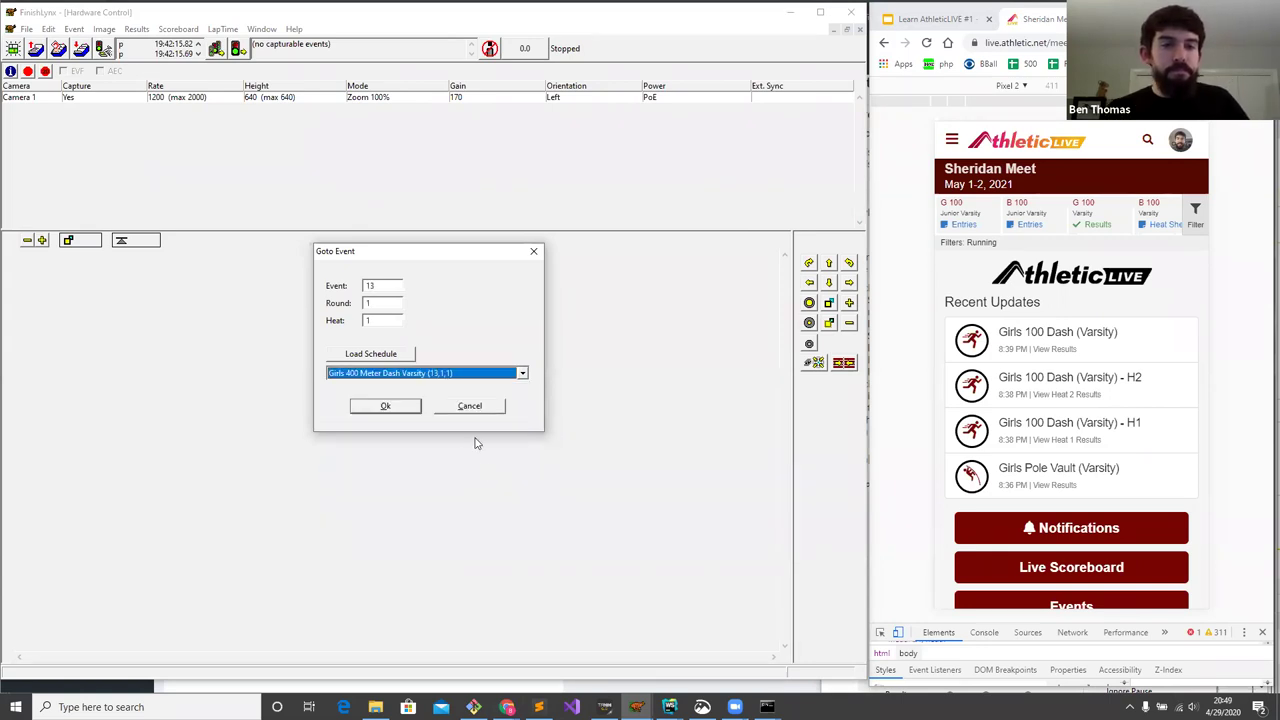
{"action": "left_click", "coordinate": [385, 407]}
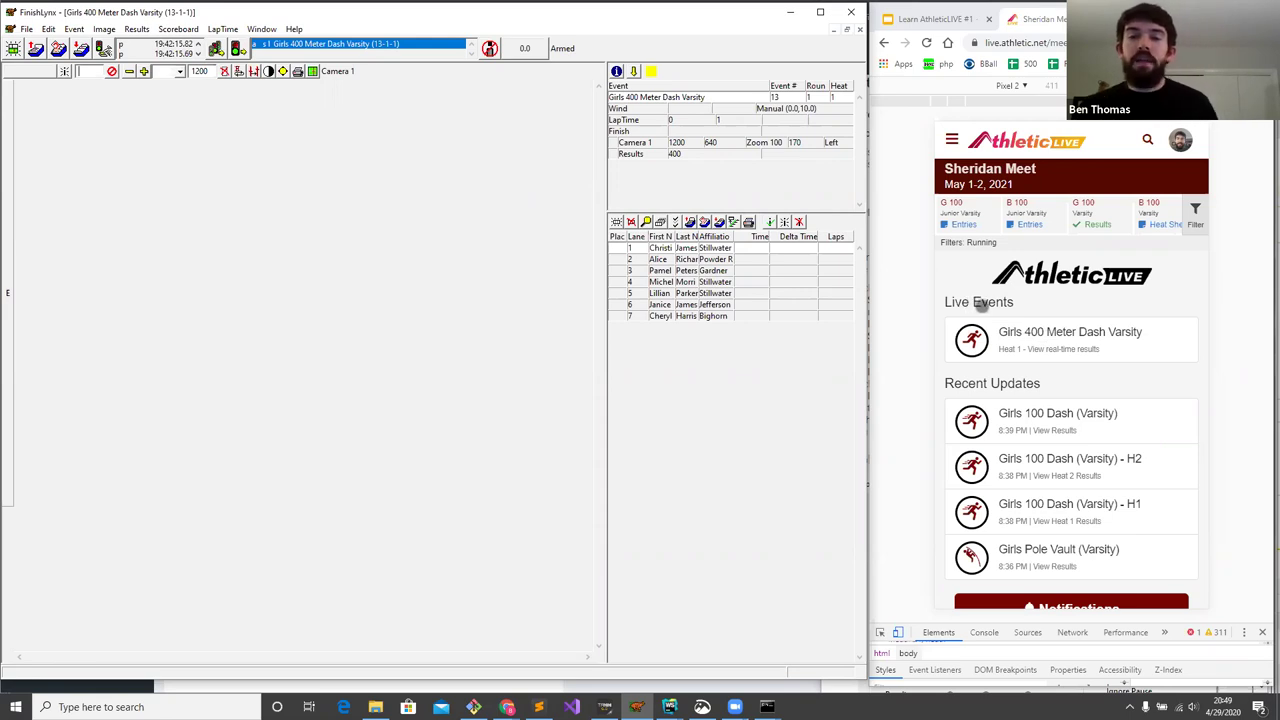
- Open the Girls 400 live page and swipe the tab bar and carousel to show G 400 and B 400
{"action": "left_click", "coordinate": [1032, 337]}
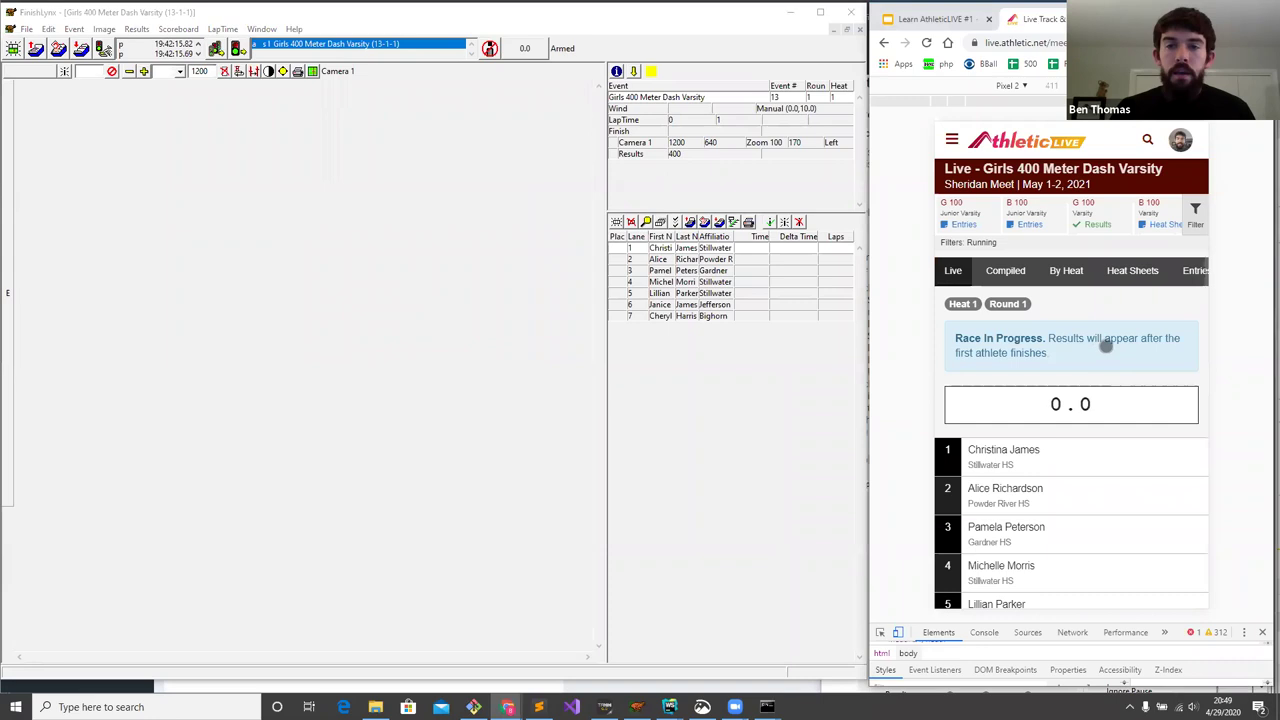
{"action": "scroll", "coordinate": [1067, 335], "scroll_direction": "down", "scroll_amount": 1}
{"action": "scroll", "coordinate": [1067, 335], "scroll_direction": "down", "scroll_amount": 1}
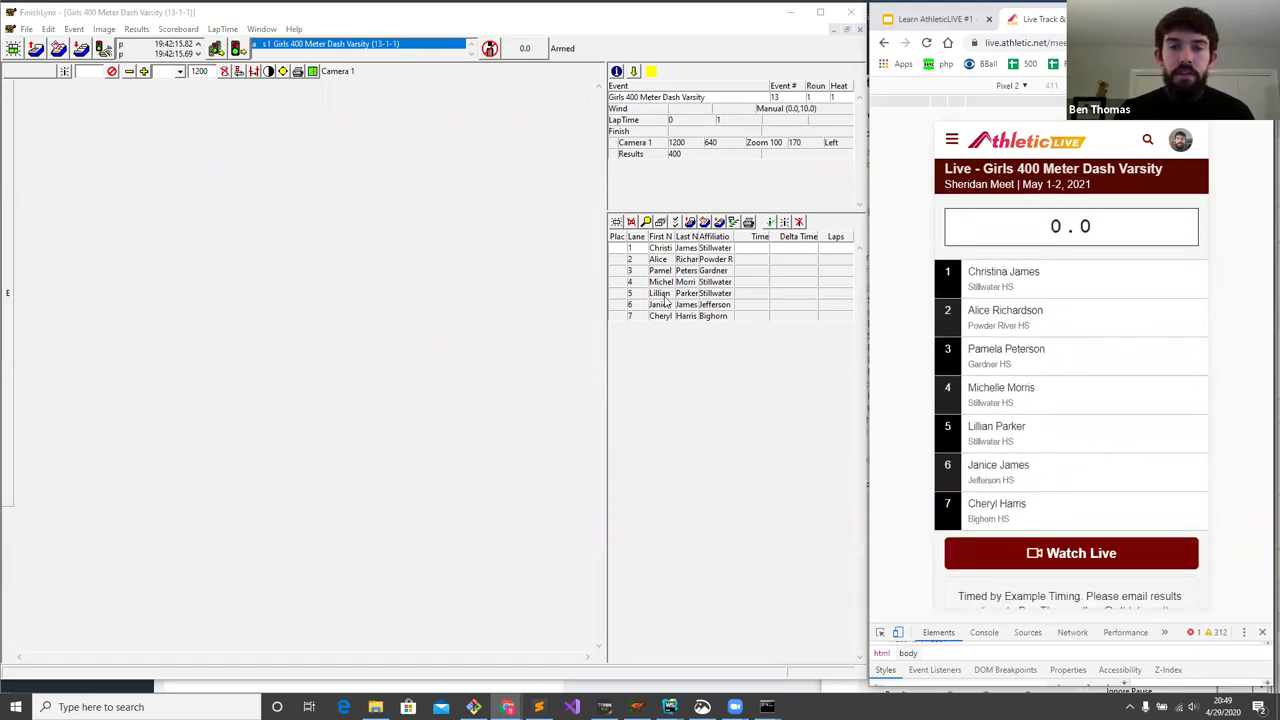
{"action": "scroll", "coordinate": [1063, 294], "scroll_direction": "up", "scroll_amount": 1}
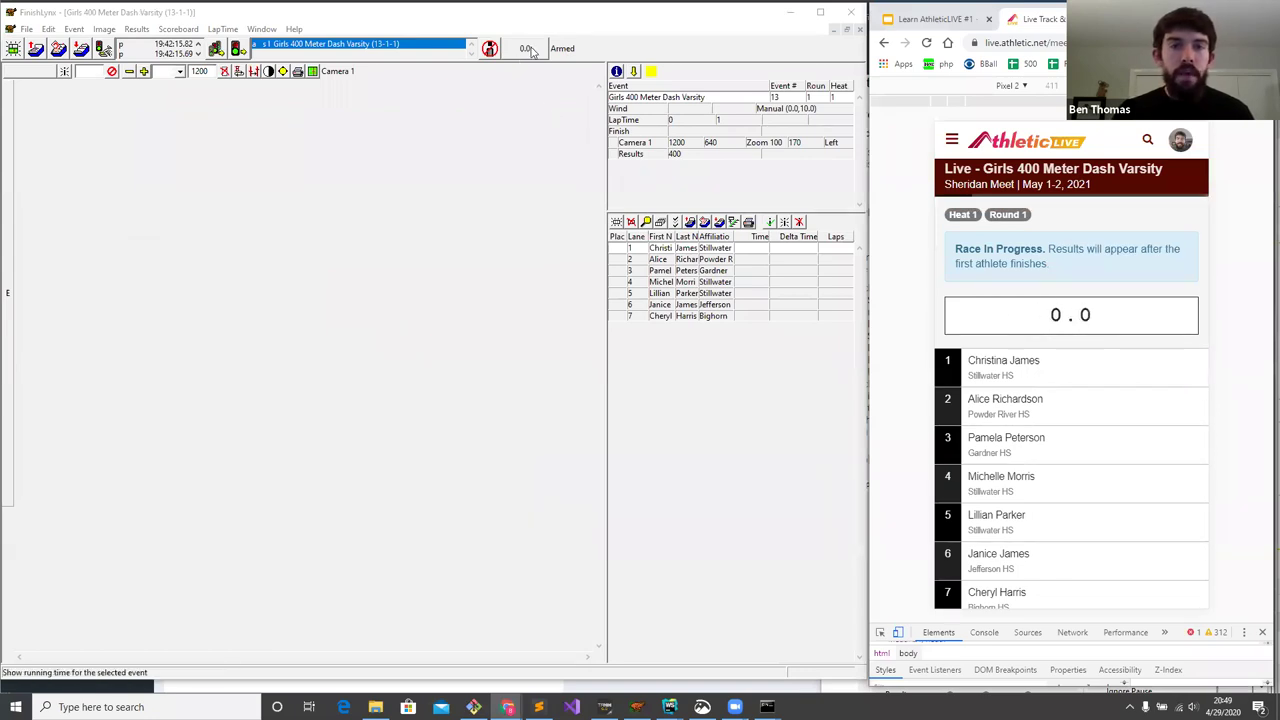
{"action": "scroll", "coordinate": [1064, 330], "scroll_direction": "up", "scroll_amount": 1}
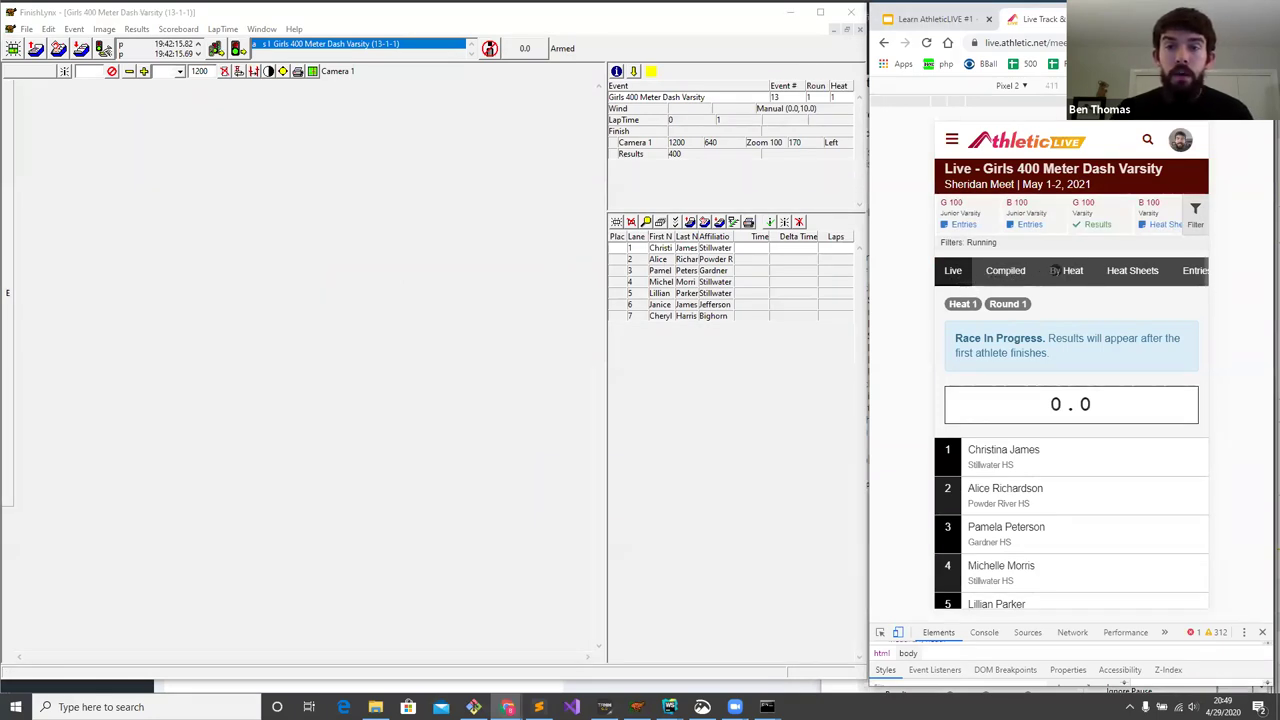
{"action": "left_click_drag", "start_coordinate": [1050, 275], "coordinate": [1006, 276]}
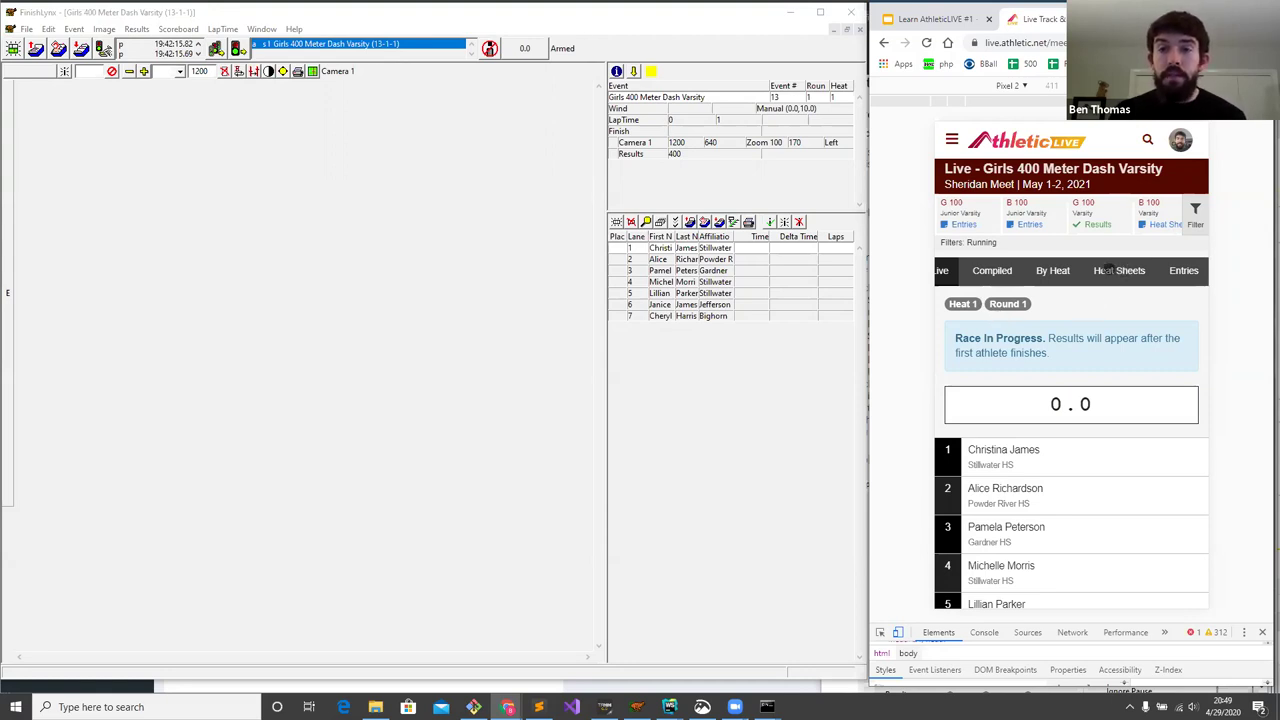
{"action": "left_click_drag", "start_coordinate": [1126, 218], "coordinate": [964, 212]}
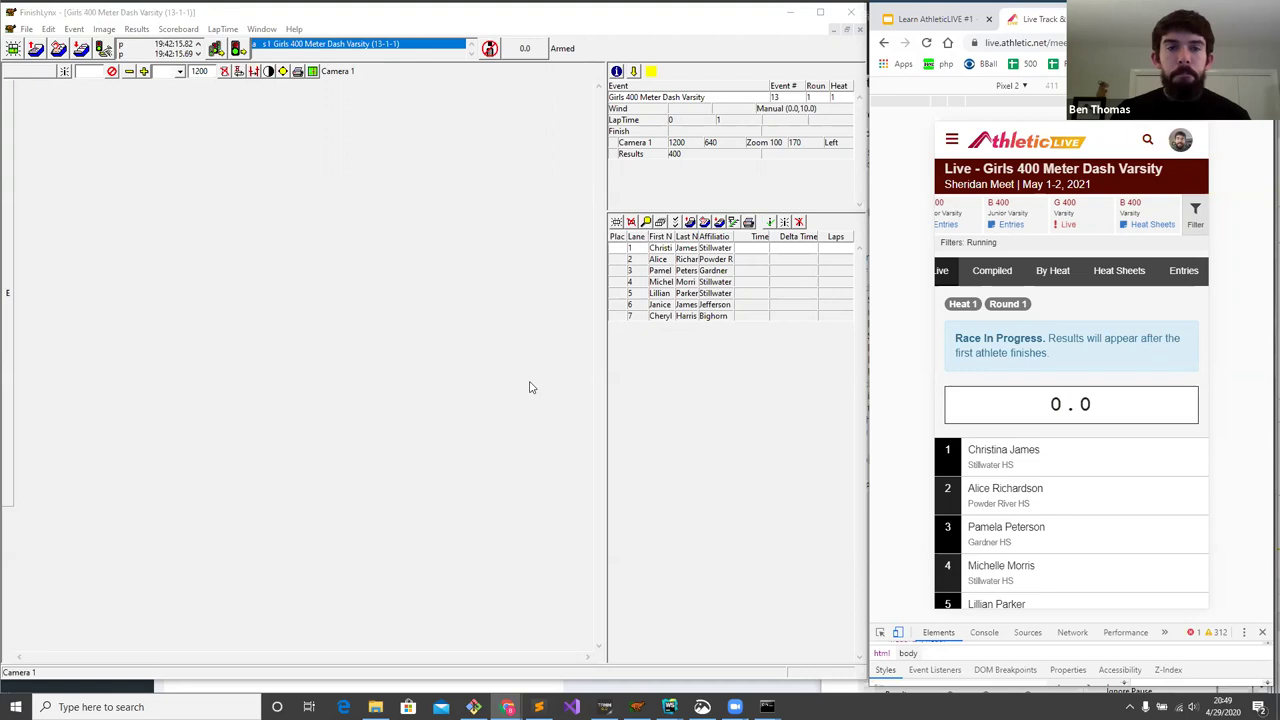
- Highlight the meet number in the AthleticLIVE web address while the heat 1 clock runs
{"action": "left_click", "coordinate": [543, 248]}
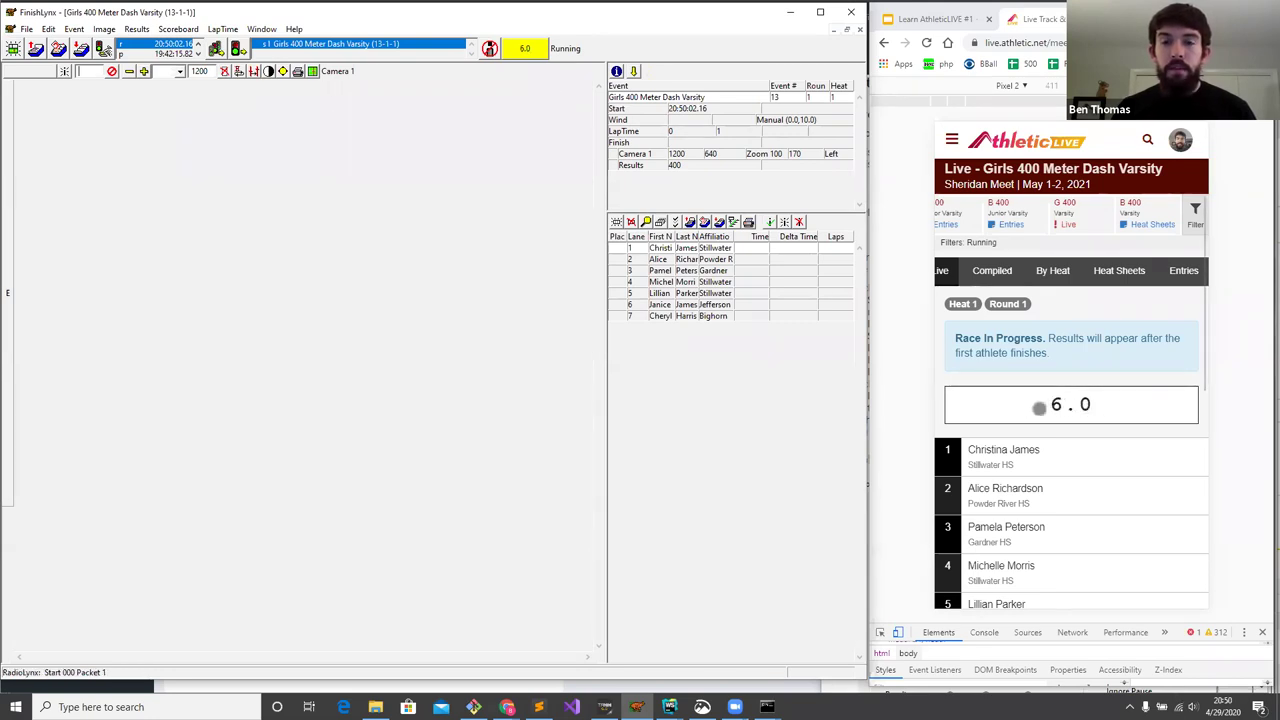
{"action": "left_click", "coordinate": [1060, 44]}
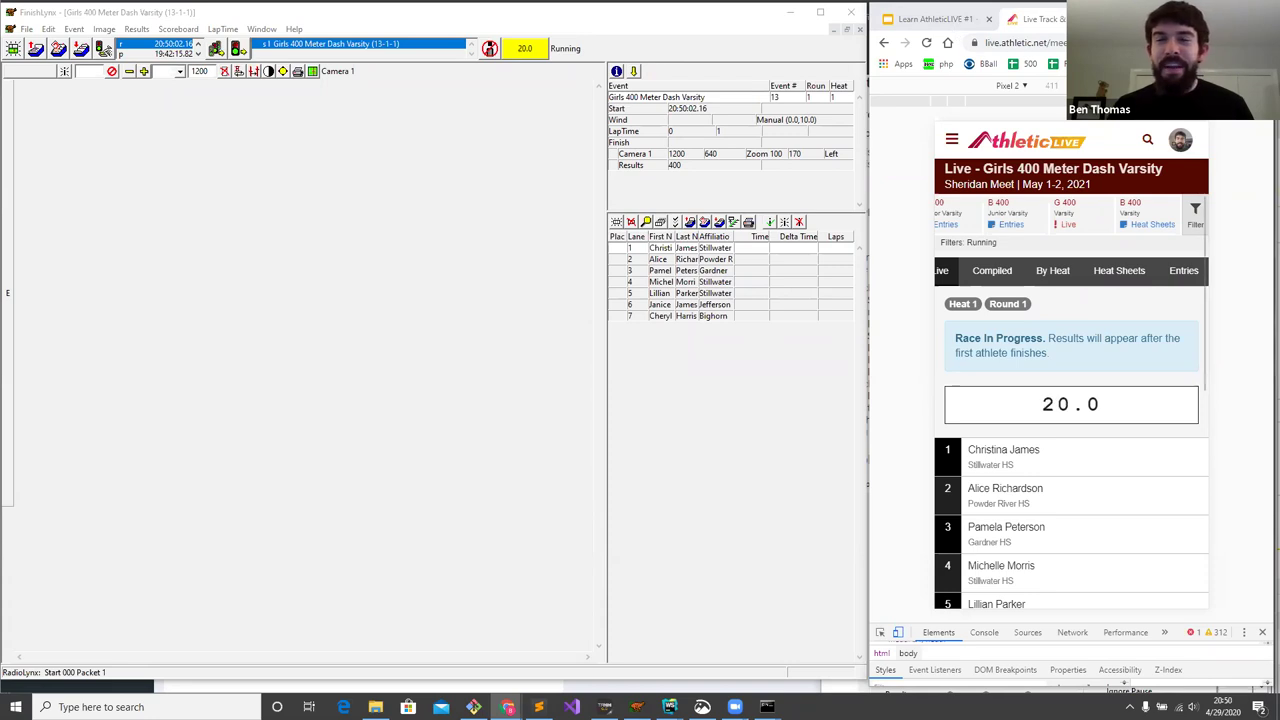
{"action": "left_click_drag", "start_coordinate": [995, 42], "coordinate": [1038, 41]}
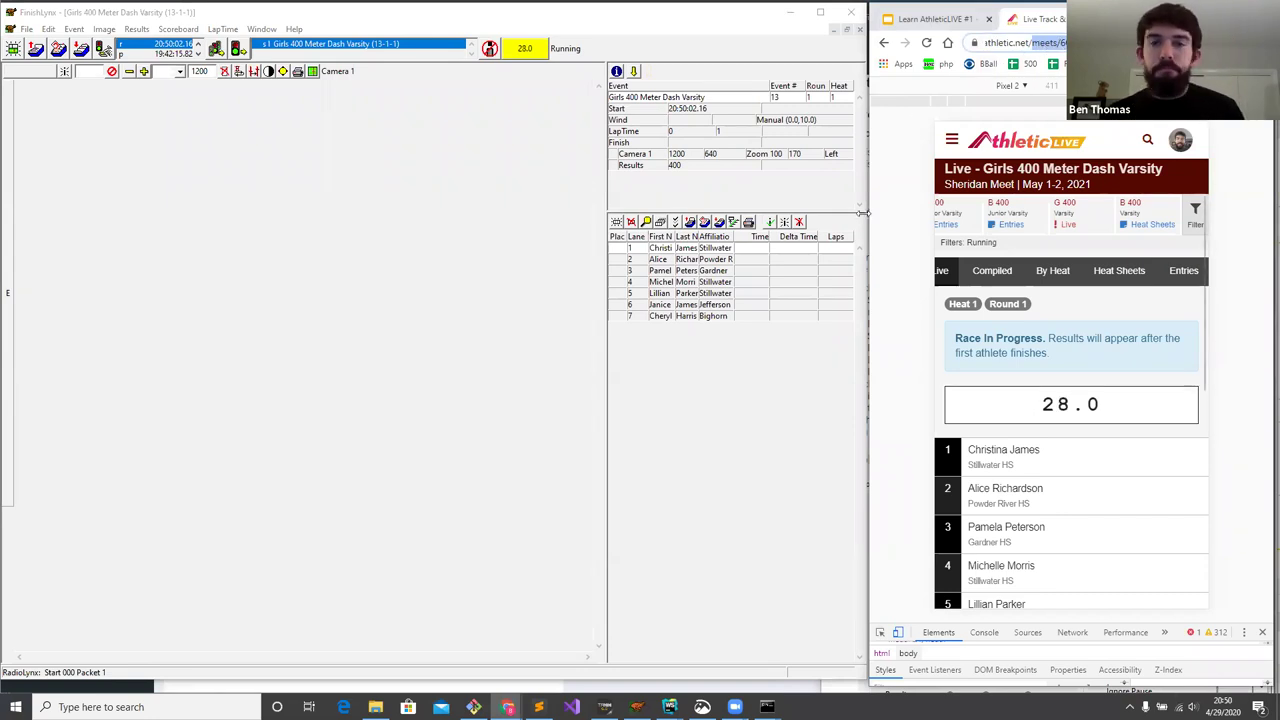
{"action": "left_click", "coordinate": [432, 222]}
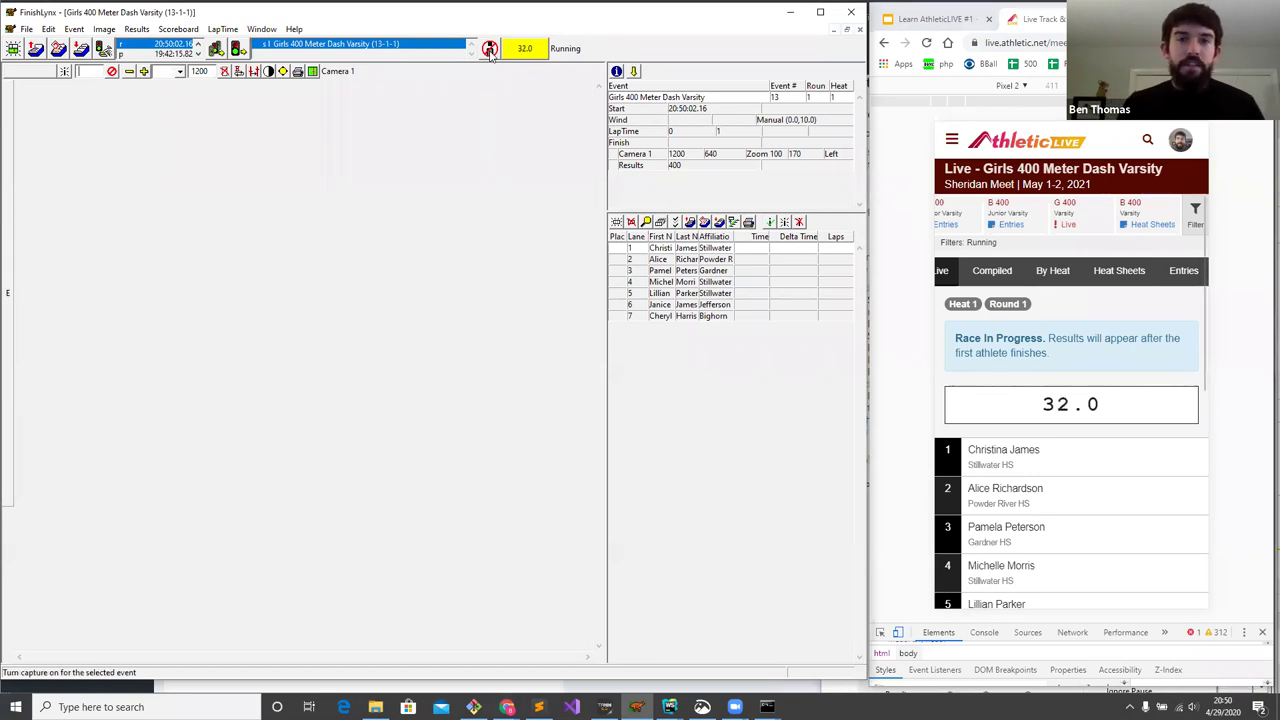
- Start capturing the finish-line image and follow the race on the AthleticLIVE live page
{"action": "left_click", "coordinate": [490, 50]}
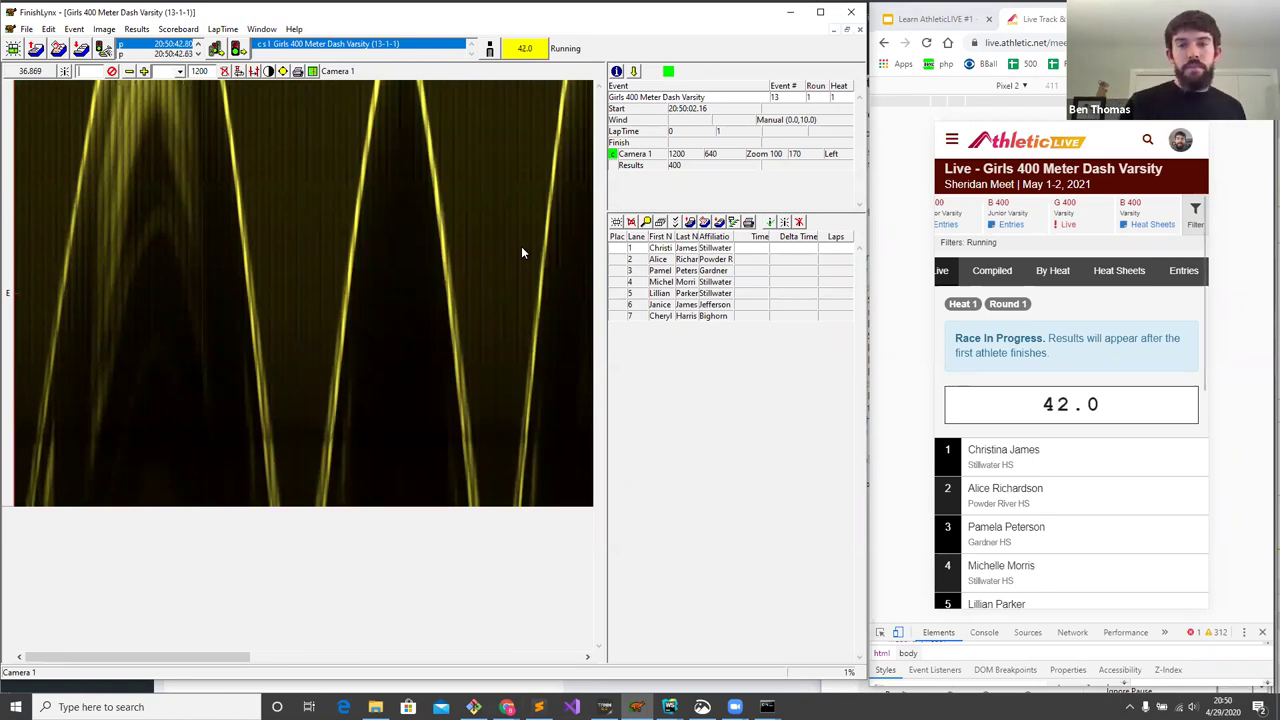
{"action": "left_click", "coordinate": [1030, 298]}
{"action": "scroll", "coordinate": [1030, 298], "scroll_direction": "down", "scroll_amount": 1}
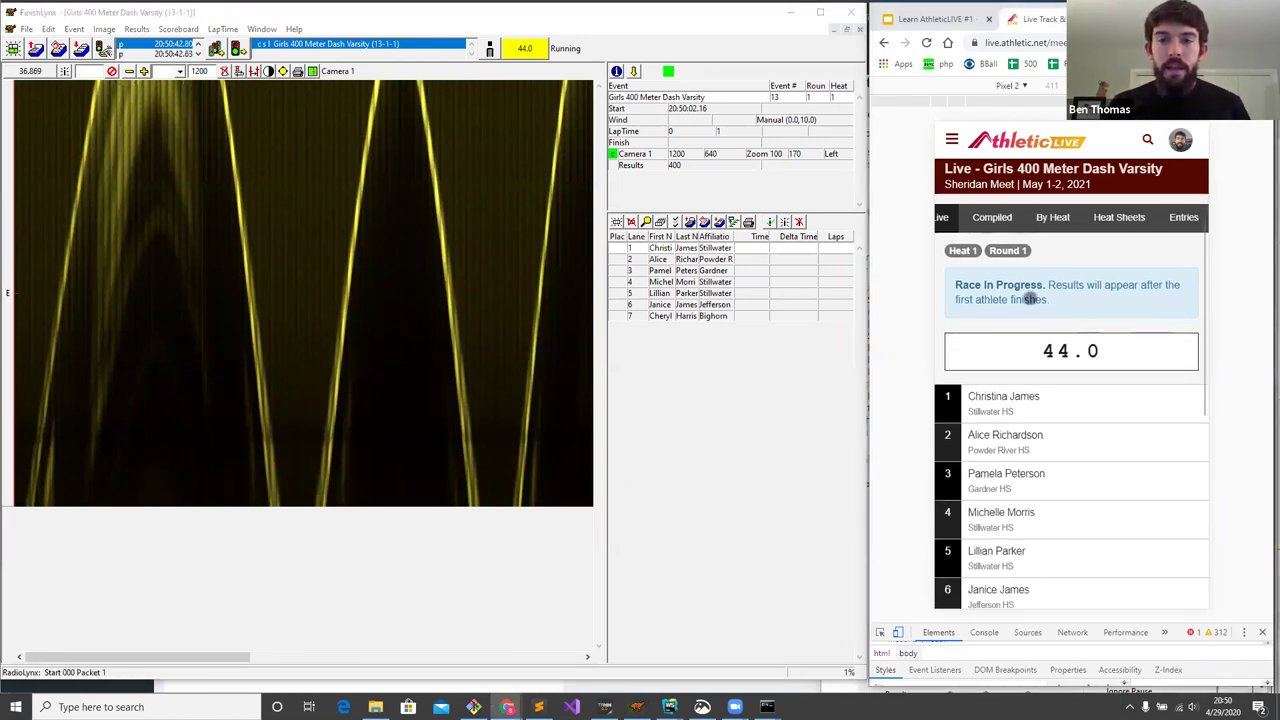
{"action": "scroll", "coordinate": [1040, 340], "scroll_direction": "down", "scroll_amount": 1}
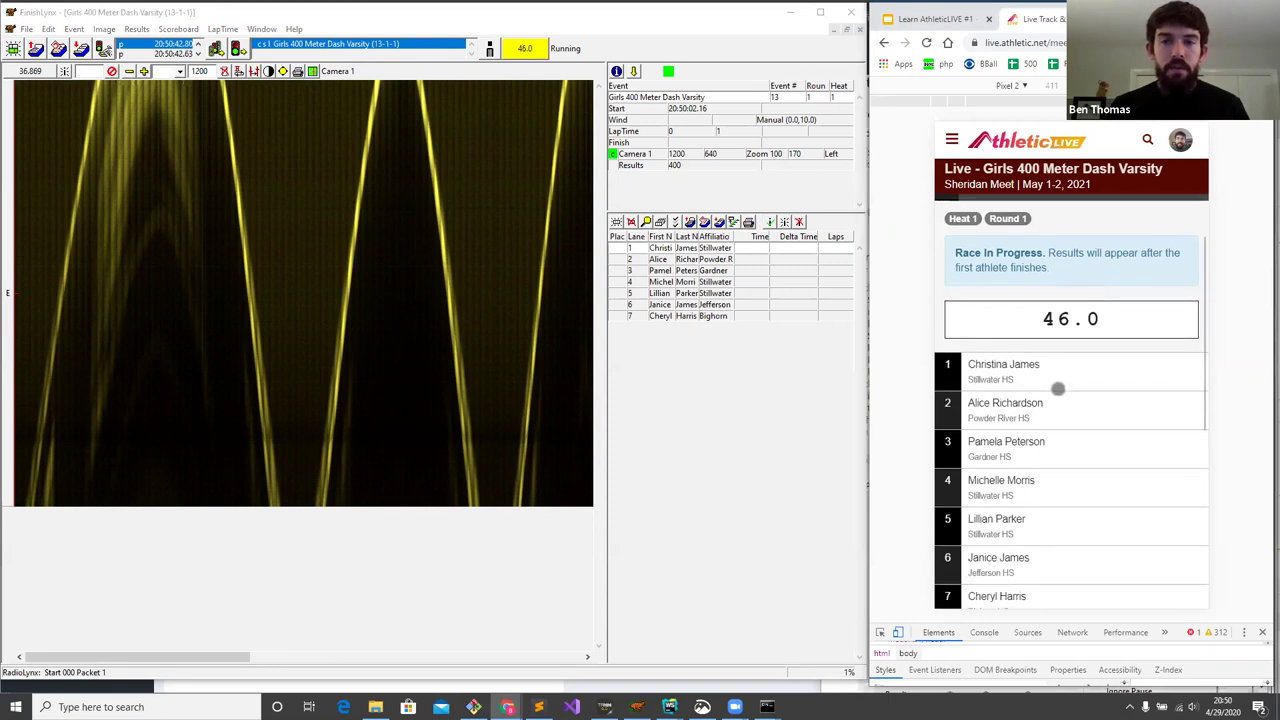
{"action": "scroll", "coordinate": [1058, 389], "scroll_direction": "down", "scroll_amount": 1}
- Mark lane 2's finish in the image and assign it first place at 37.172
{"action": "left_click", "coordinate": [237, 321]}
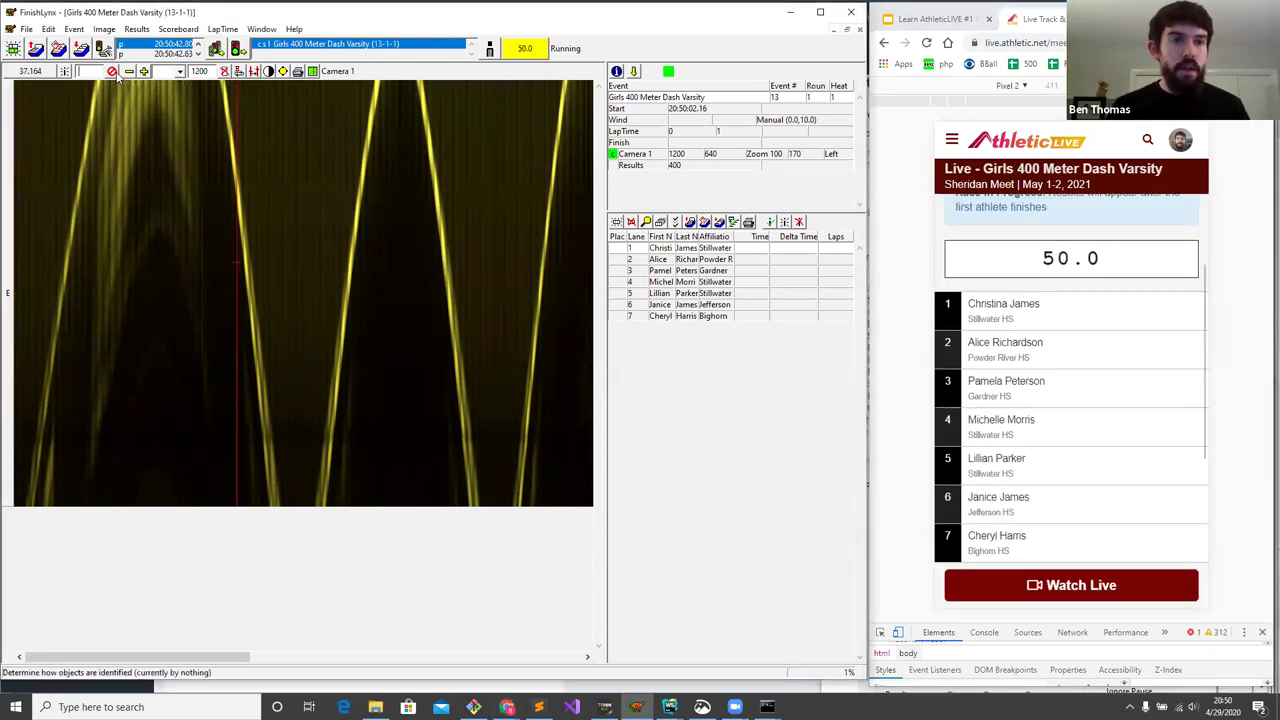
{"action": "left_click", "coordinate": [244, 248]}
{"action": "key", "text": "2"}
{"action": "key", "text": "Return"}
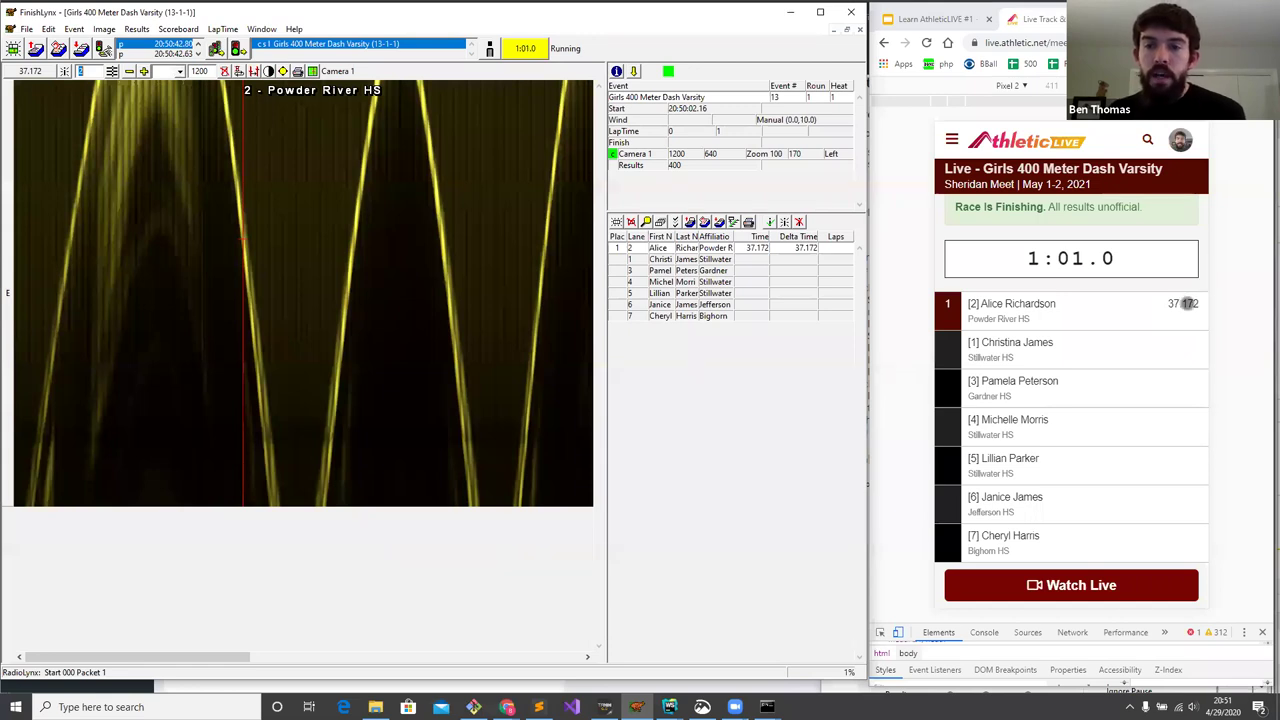
{"action": "left_click", "coordinate": [170, 28]}
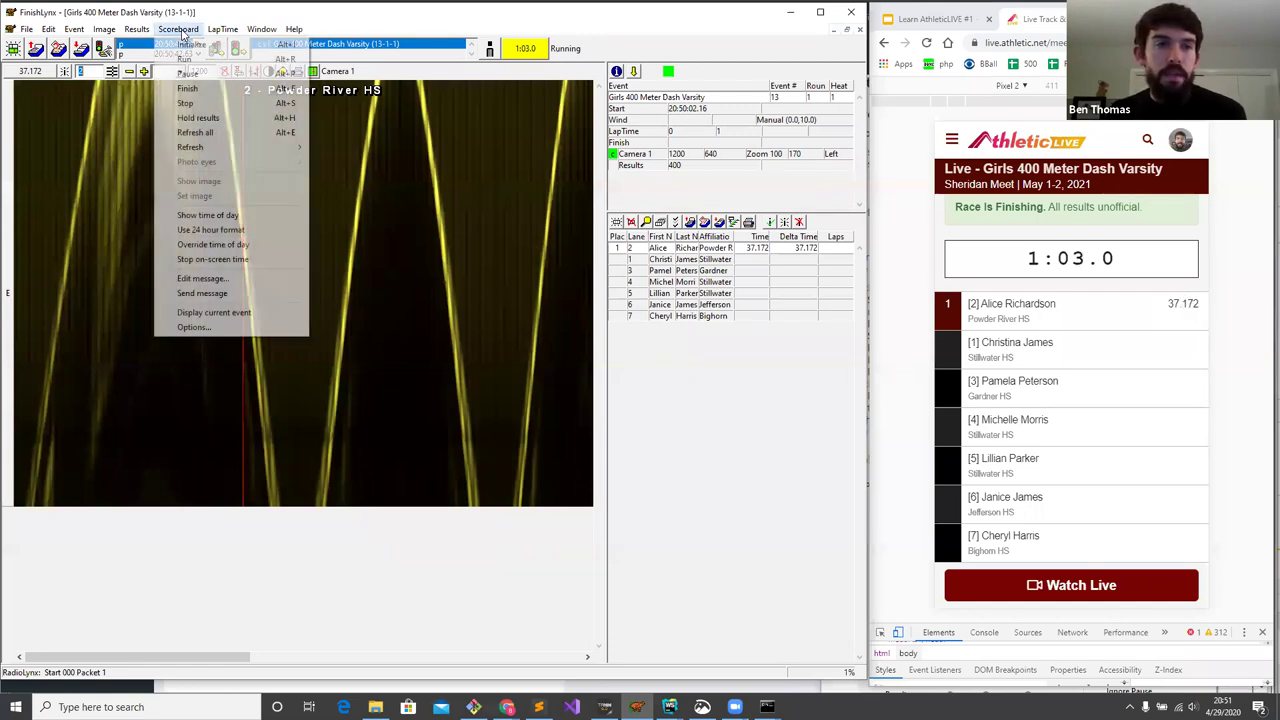
- Set the ALive Results scoreboard's Time Precision to Hundredths in Scoreboard Options
{"action": "left_click", "coordinate": [217, 326]}
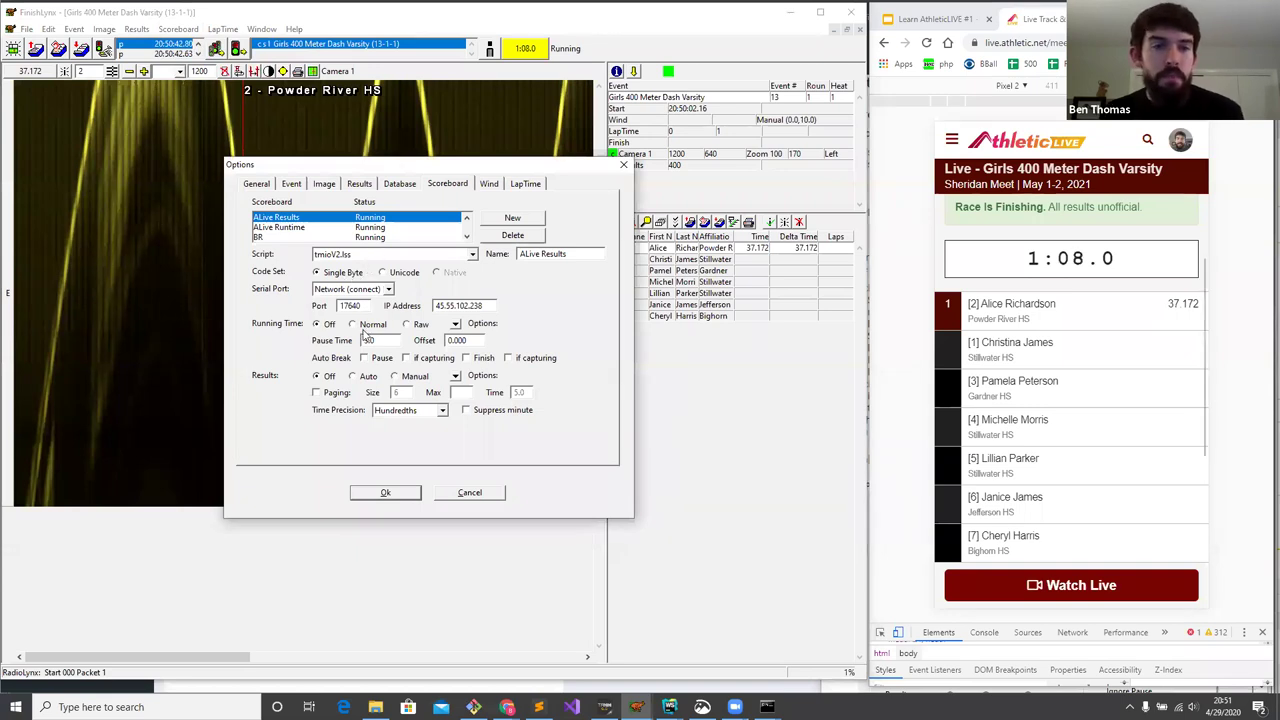
{"action": "scroll", "coordinate": [413, 243], "scroll_direction": "up", "scroll_amount": 1}
{"action": "left_click", "coordinate": [371, 230]}
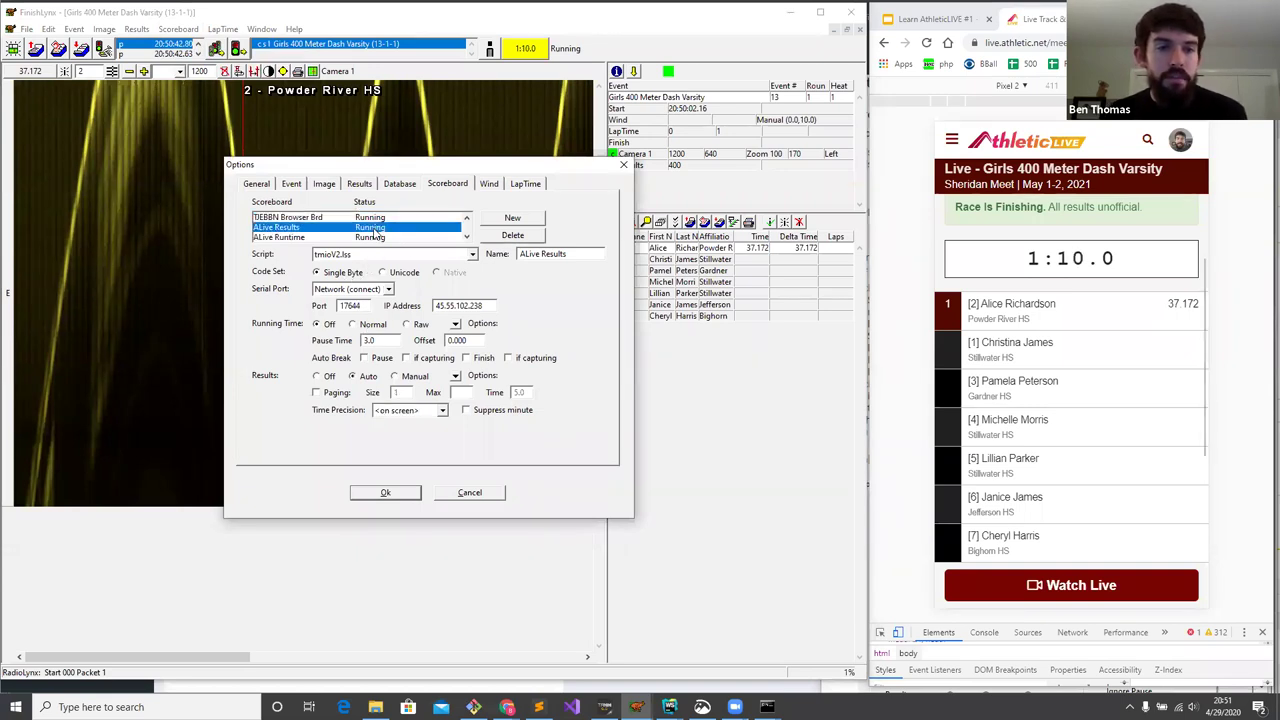
{"action": "left_click", "coordinate": [425, 411]}
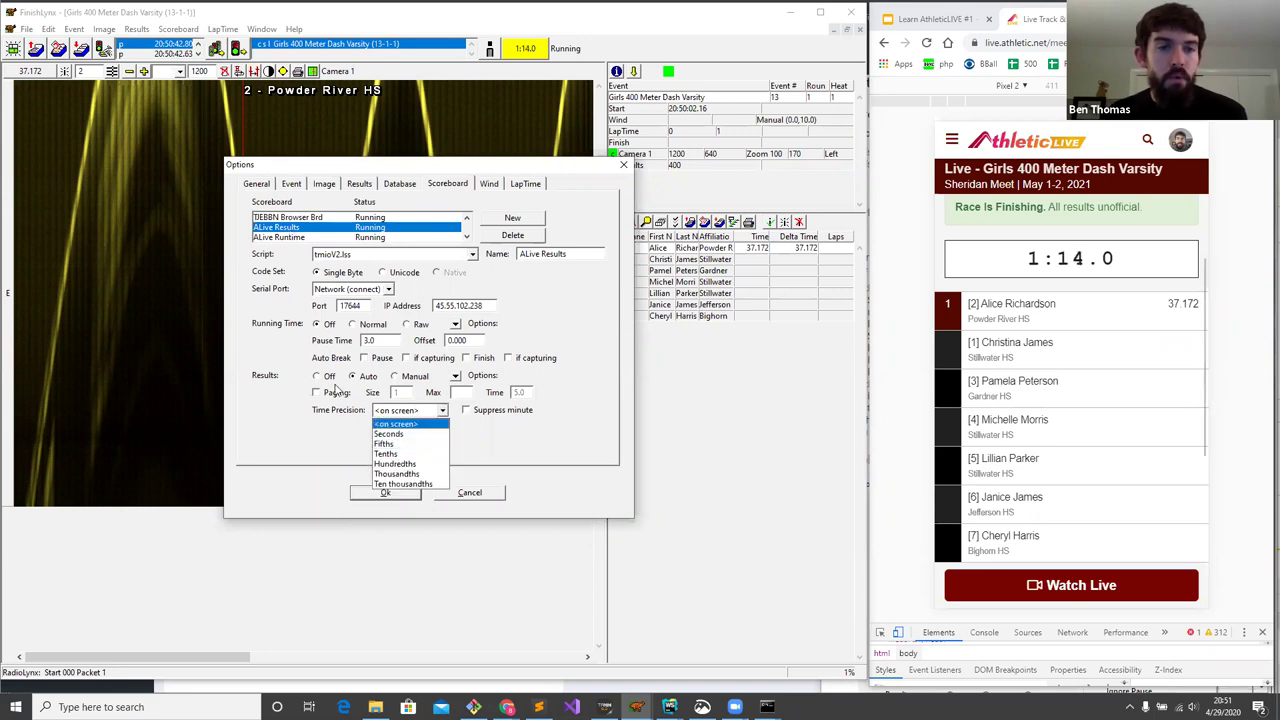
{"action": "left_click", "coordinate": [401, 464]}
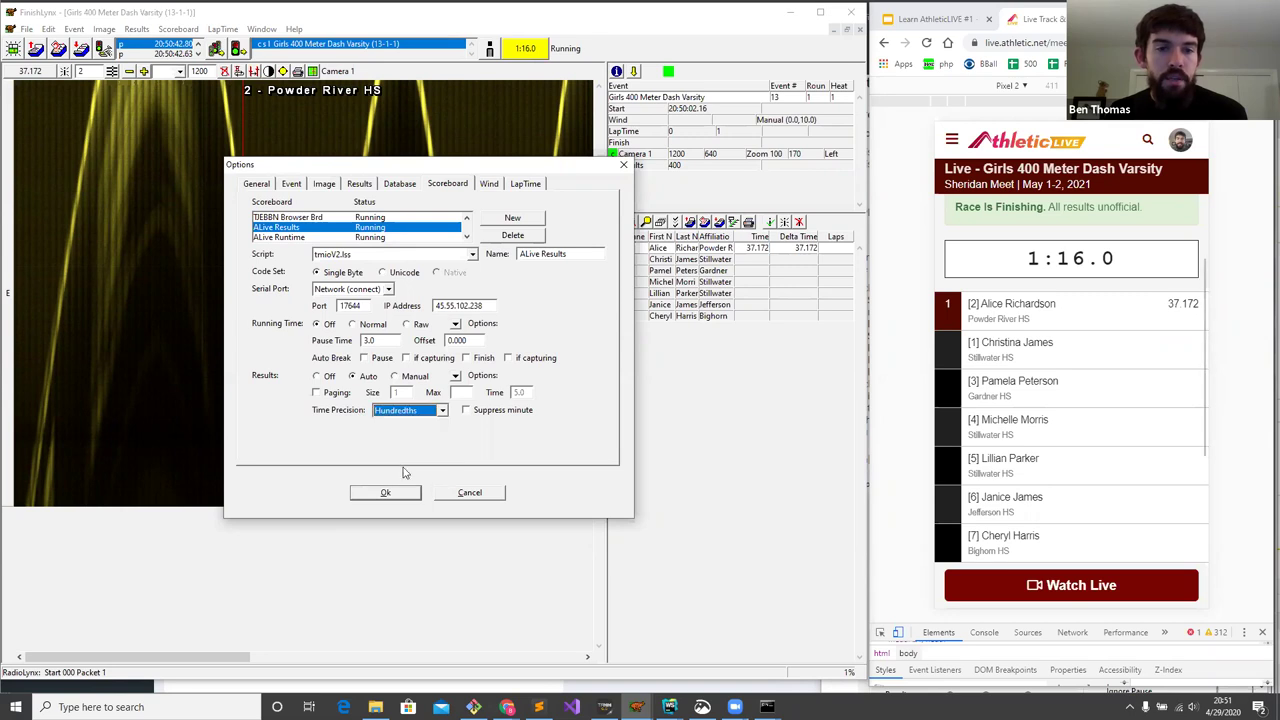
{"action": "left_click", "coordinate": [385, 493]}
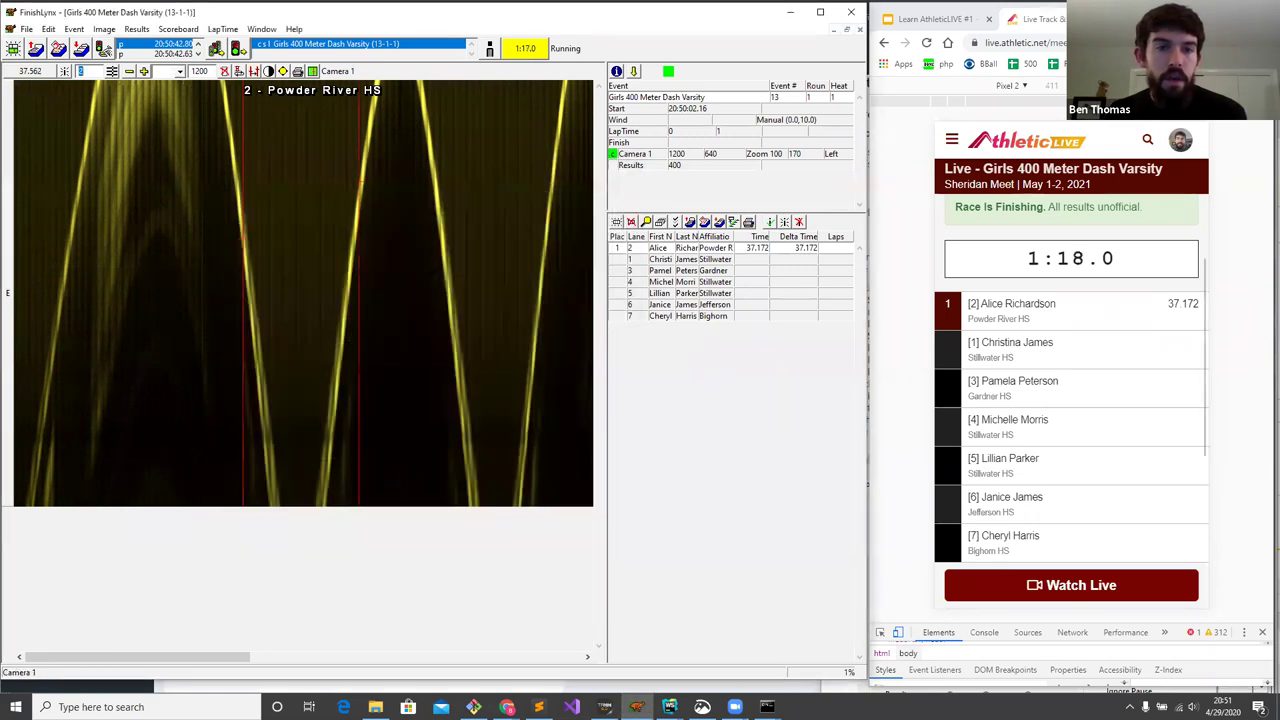
- Record places 2 through 7 for lanes 1, 3, 4, 5, 6 and 7 in the finish image
{"action": "left_click", "coordinate": [364, 181]}
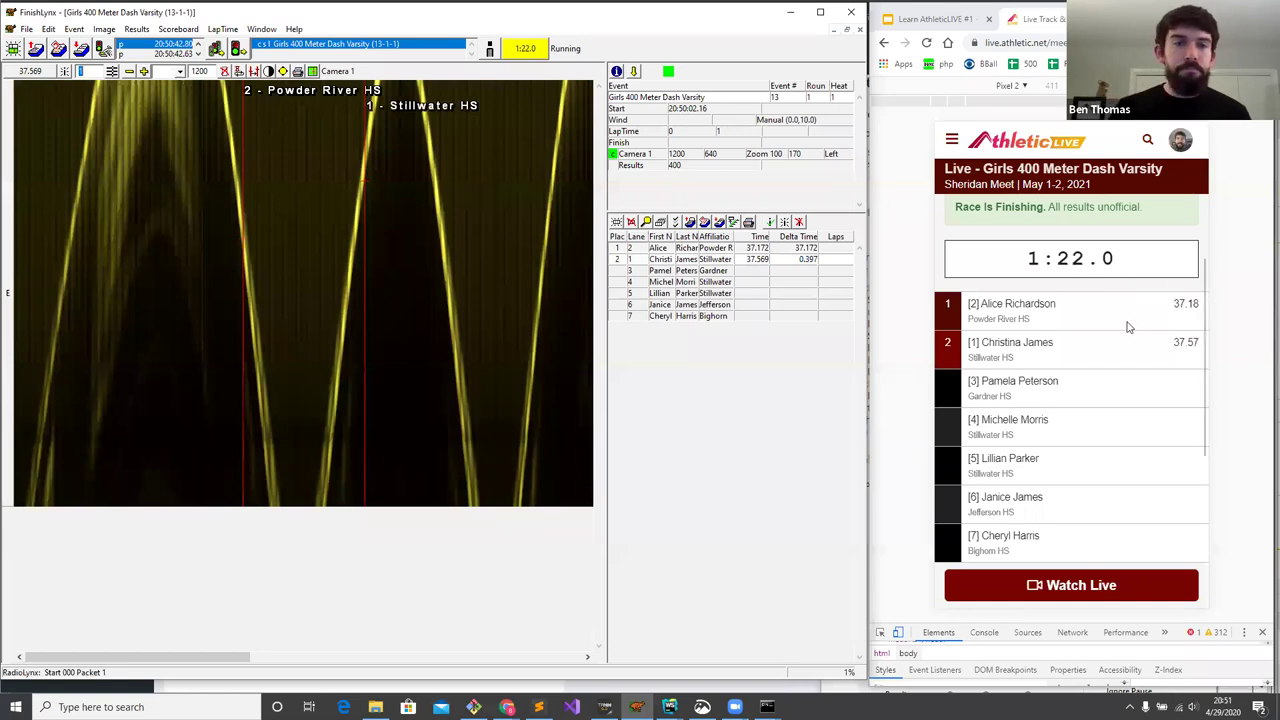
{"action": "left_click", "coordinate": [437, 233]}
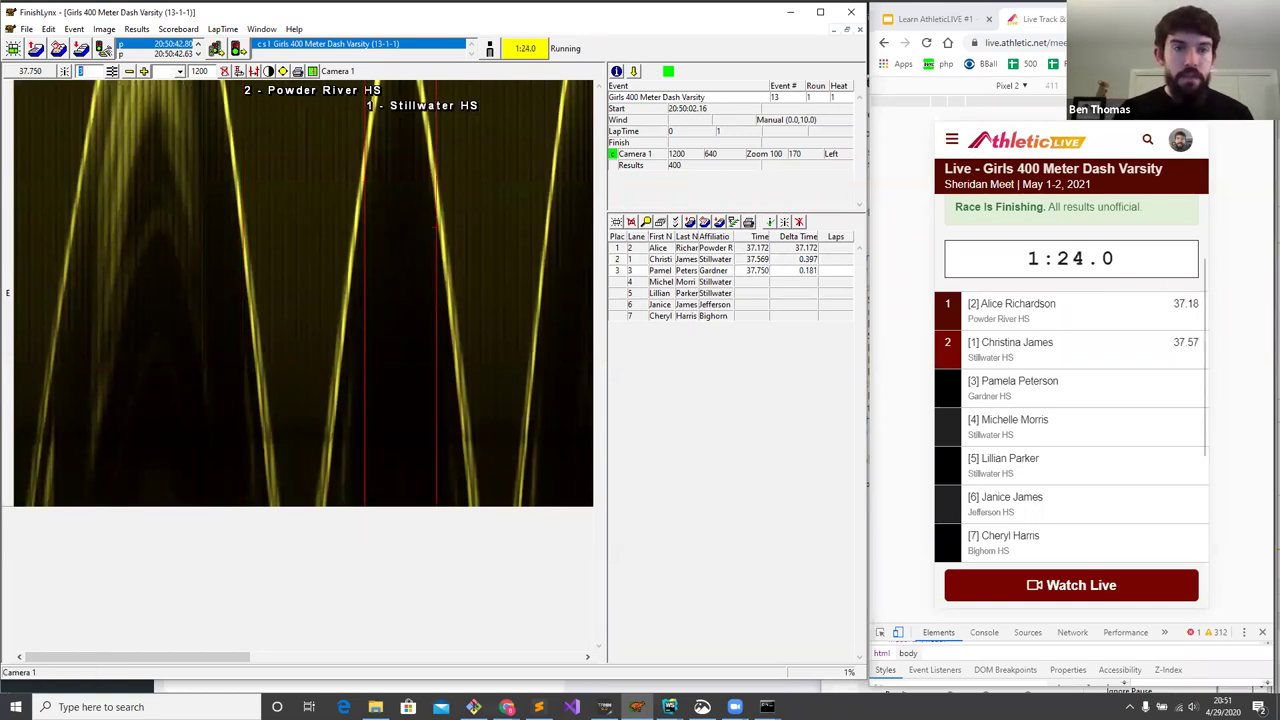
{"action": "scroll", "coordinate": [336, 229], "scroll_direction": "right", "scroll_amount": 3}
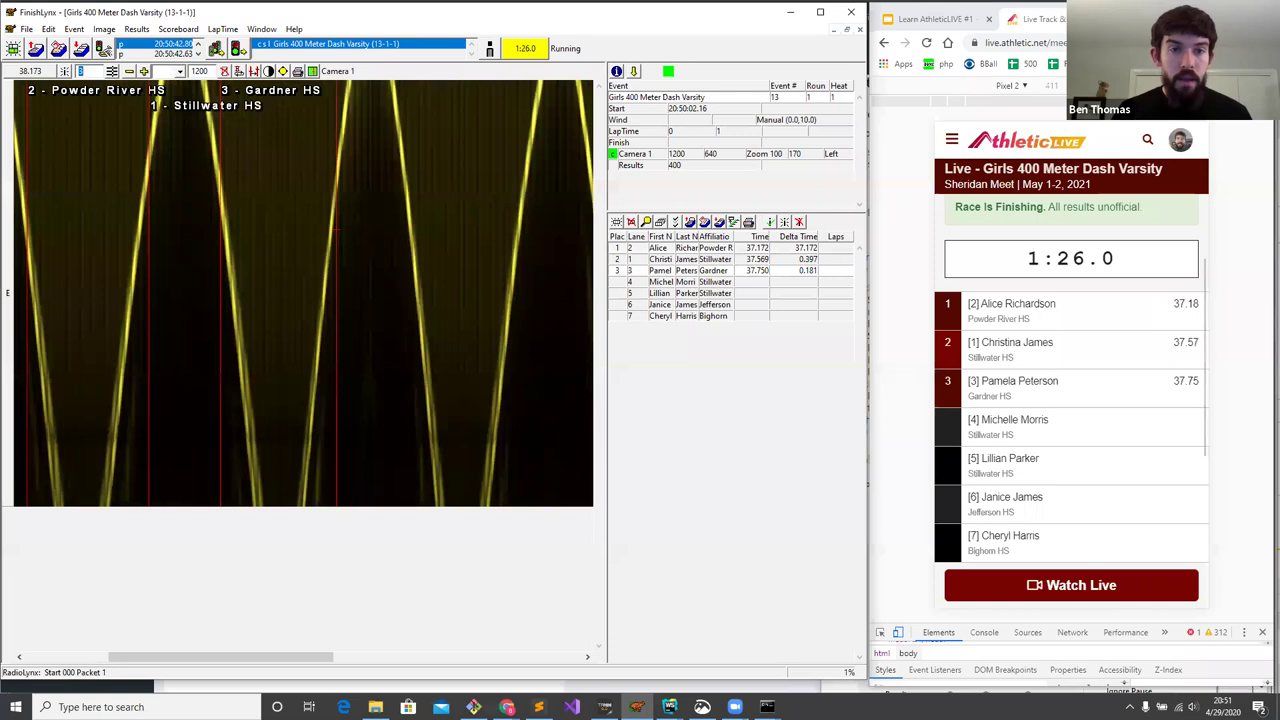
{"action": "left_click", "coordinate": [336, 229]}
{"action": "left_click", "coordinate": [418, 223]}
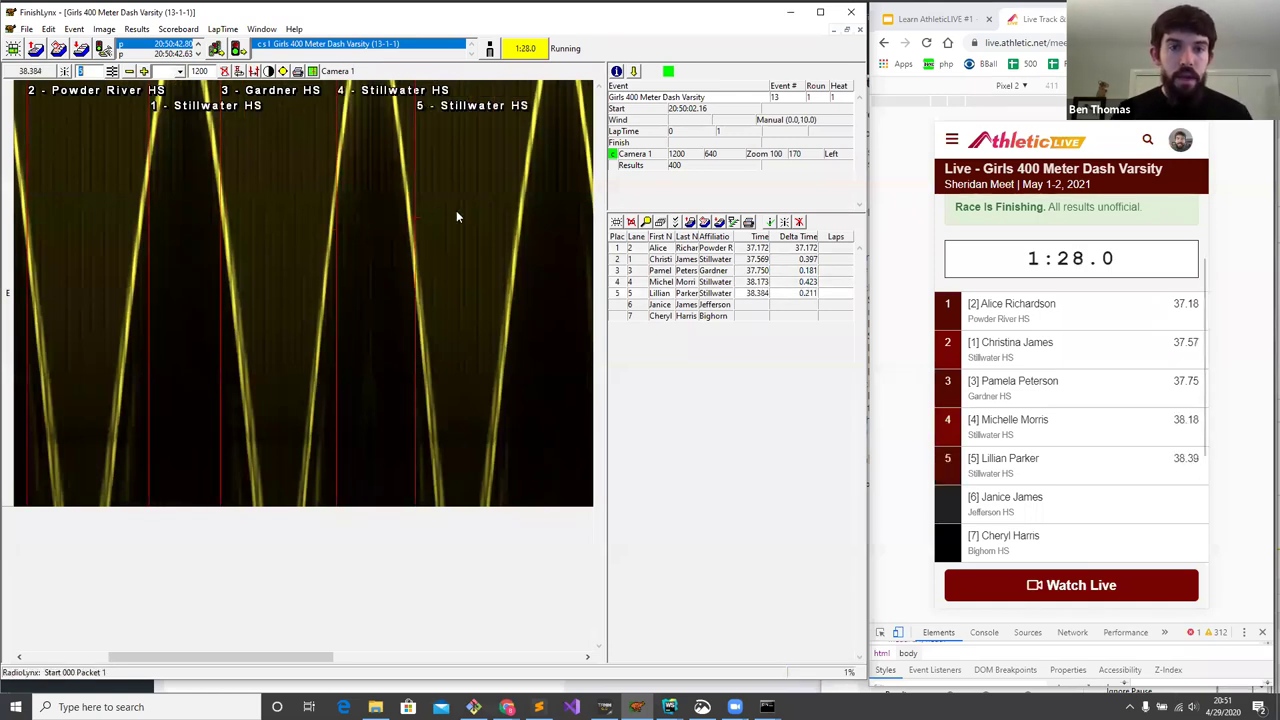
{"action": "left_click", "coordinate": [501, 209]}
{"action": "scroll", "coordinate": [500, 205], "scroll_direction": "right", "scroll_amount": 3}
{"action": "left_click", "coordinate": [458, 216]}
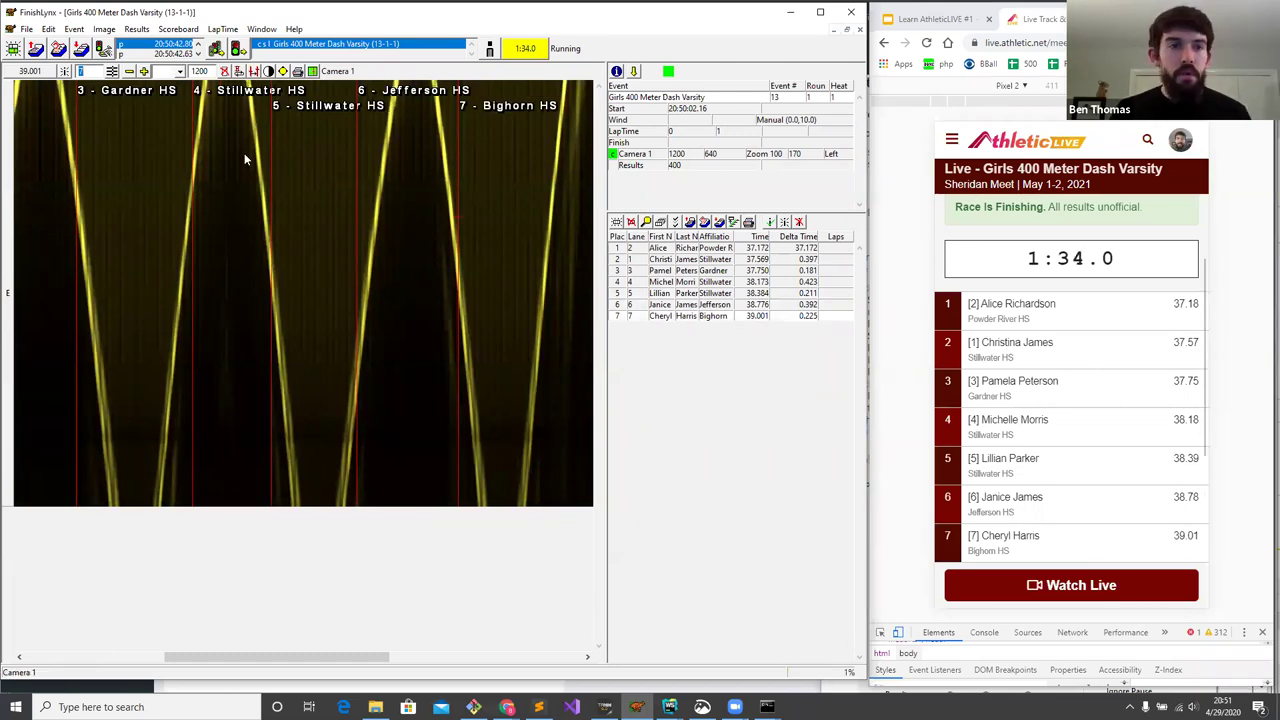
- Save the heat 1 results with Ctrl+S and load heat 2 with eight lanes
{"action": "left_click", "coordinate": [143, 178]}
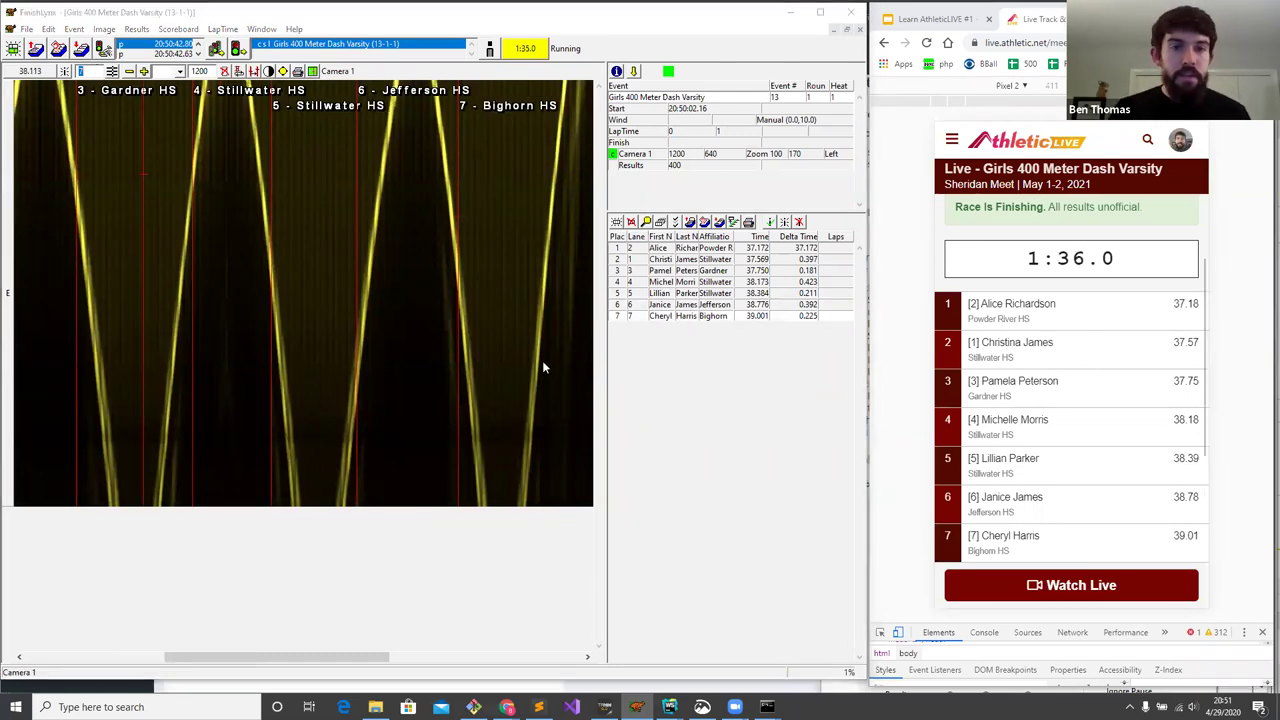
{"action": "key", "text": "ctrl+s"}
{"action": "left_click", "coordinate": [527, 374]}
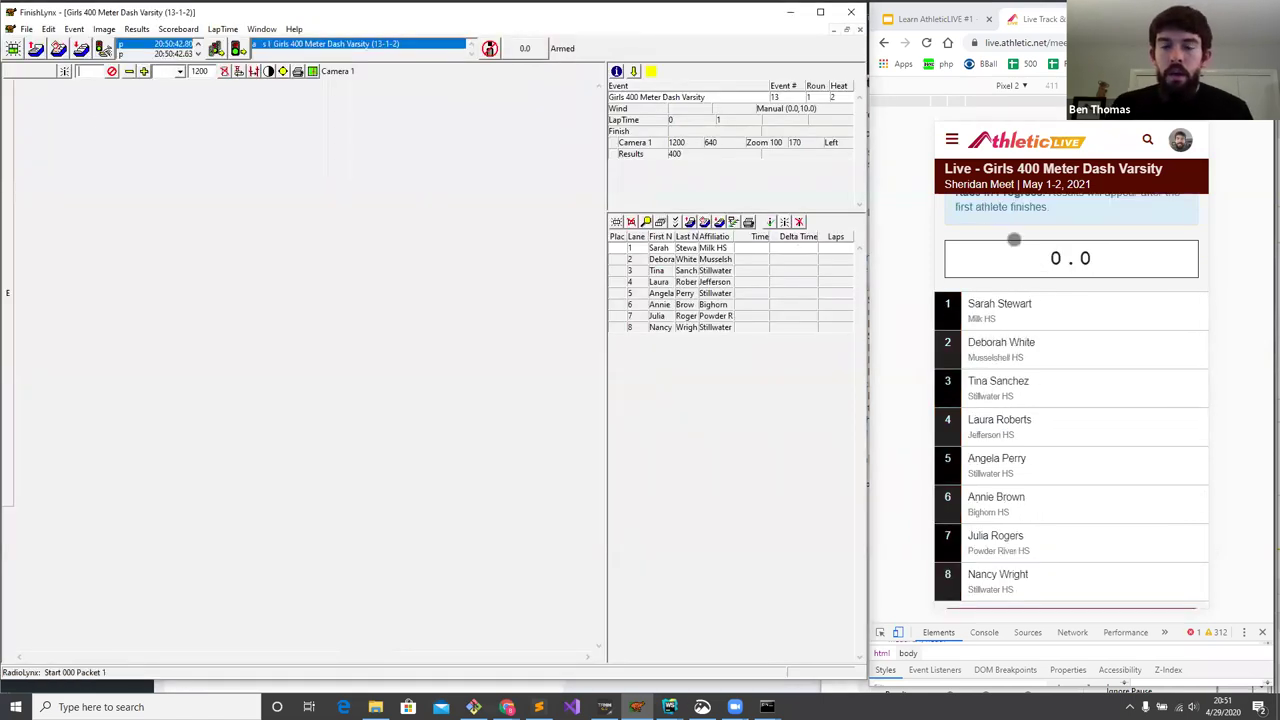
- Switch AthleticLIVE to Compiled results and review heat 1's seven runners, 37.18 to 39.01
{"action": "scroll", "coordinate": [1020, 369], "scroll_direction": "down", "scroll_amount": 1}
{"action": "scroll", "coordinate": [1010, 420], "scroll_direction": "up", "scroll_amount": 4}
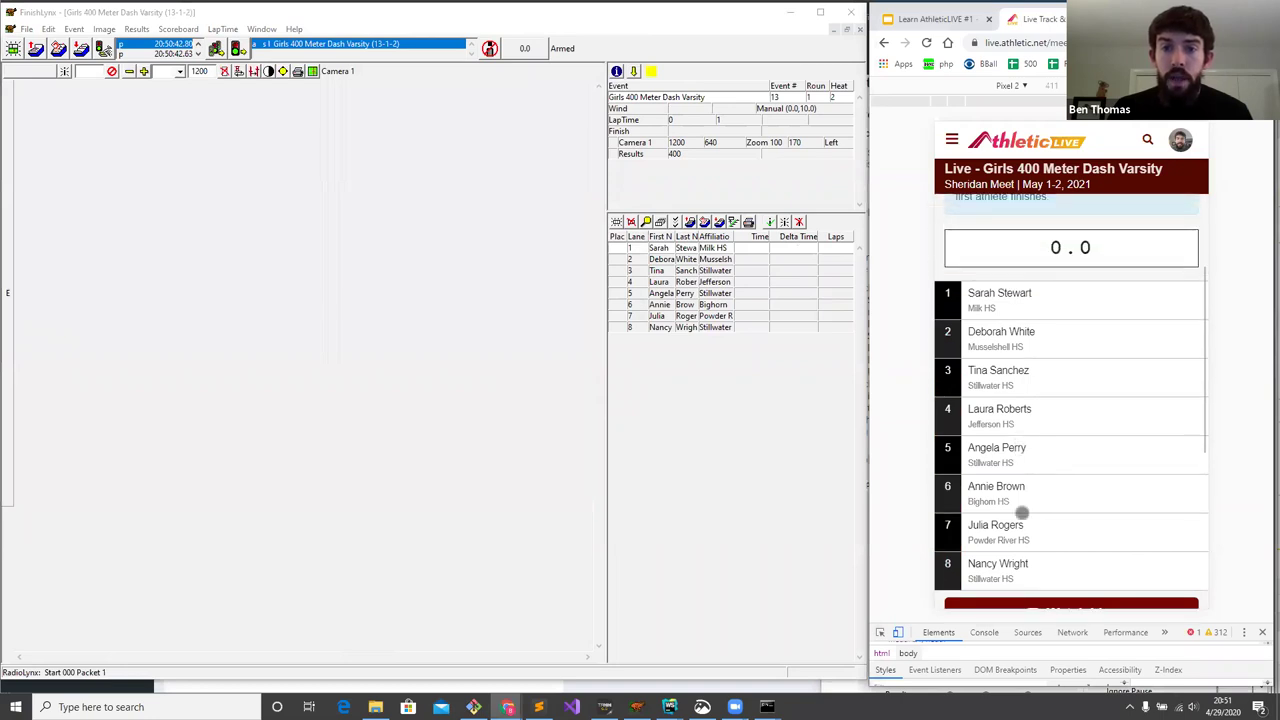
{"action": "left_click", "coordinate": [995, 271]}
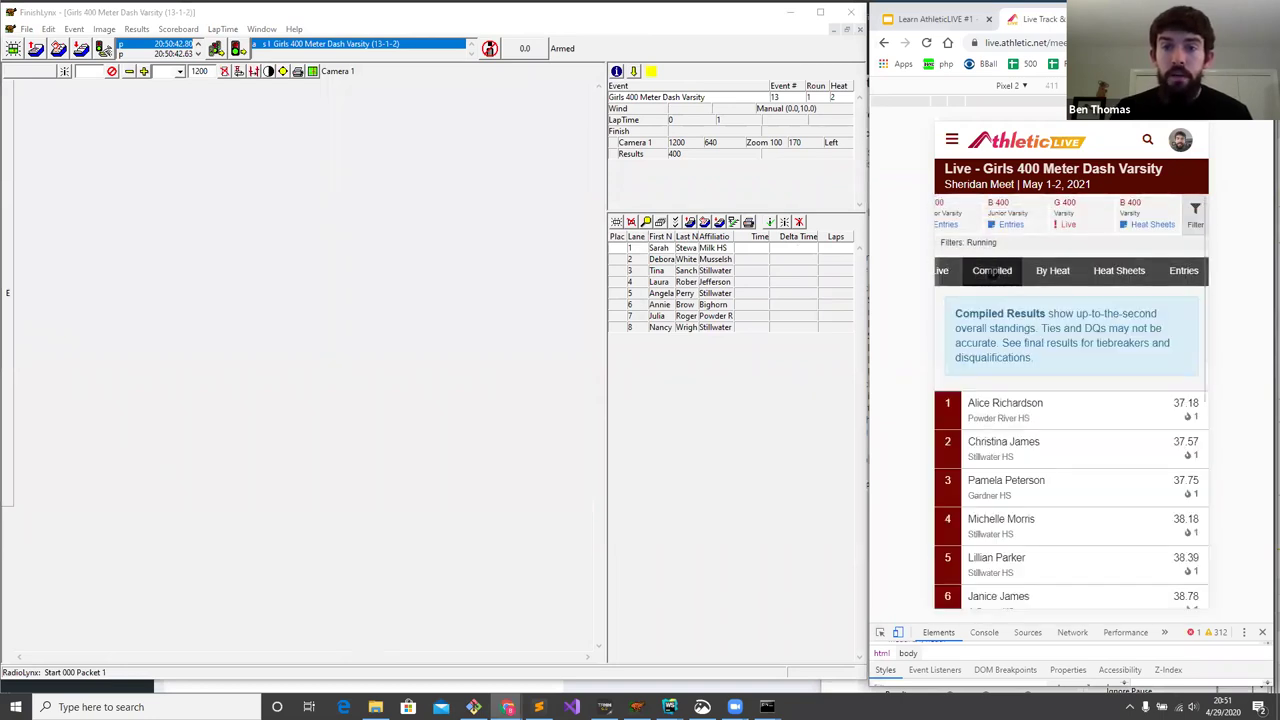
{"action": "left_click_drag", "start_coordinate": [1032, 398], "coordinate": [1043, 374]}
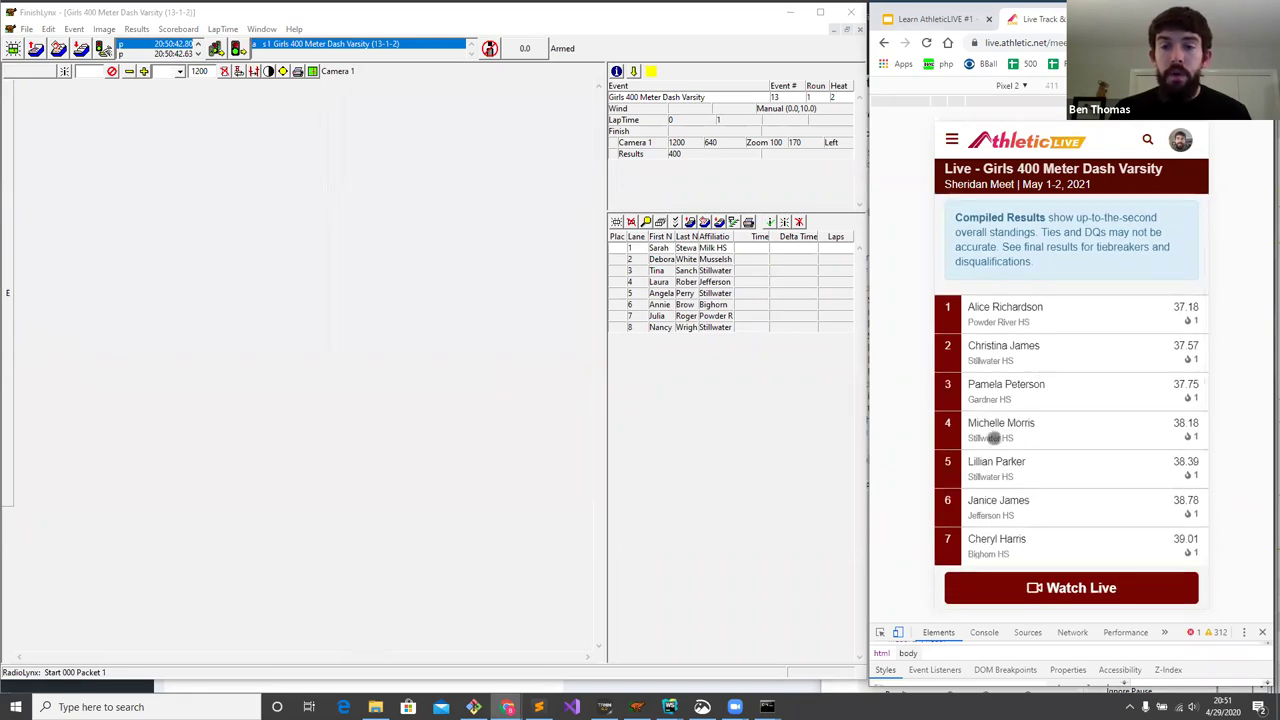
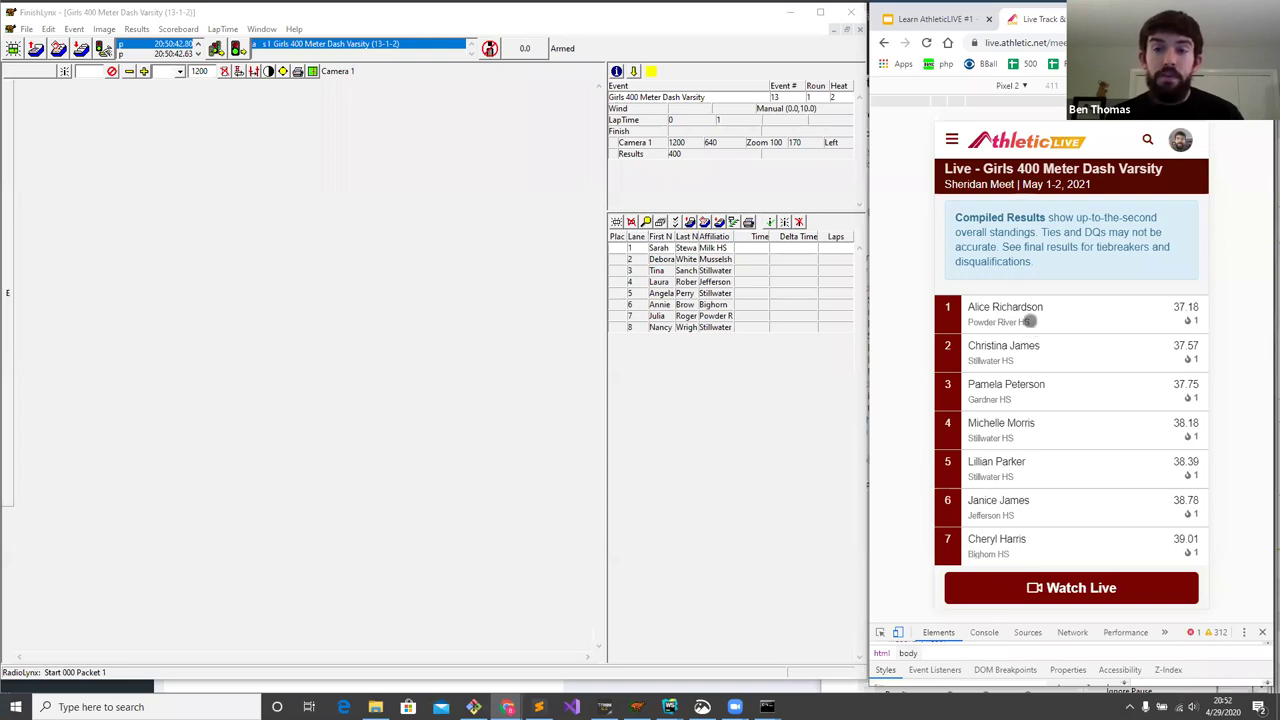
- Capture the Girls 400 heat and place lane 1 (Milk HS) first at 6.107, deleting the stray 6.059 time
{"action": "left_click", "coordinate": [345, 142]}
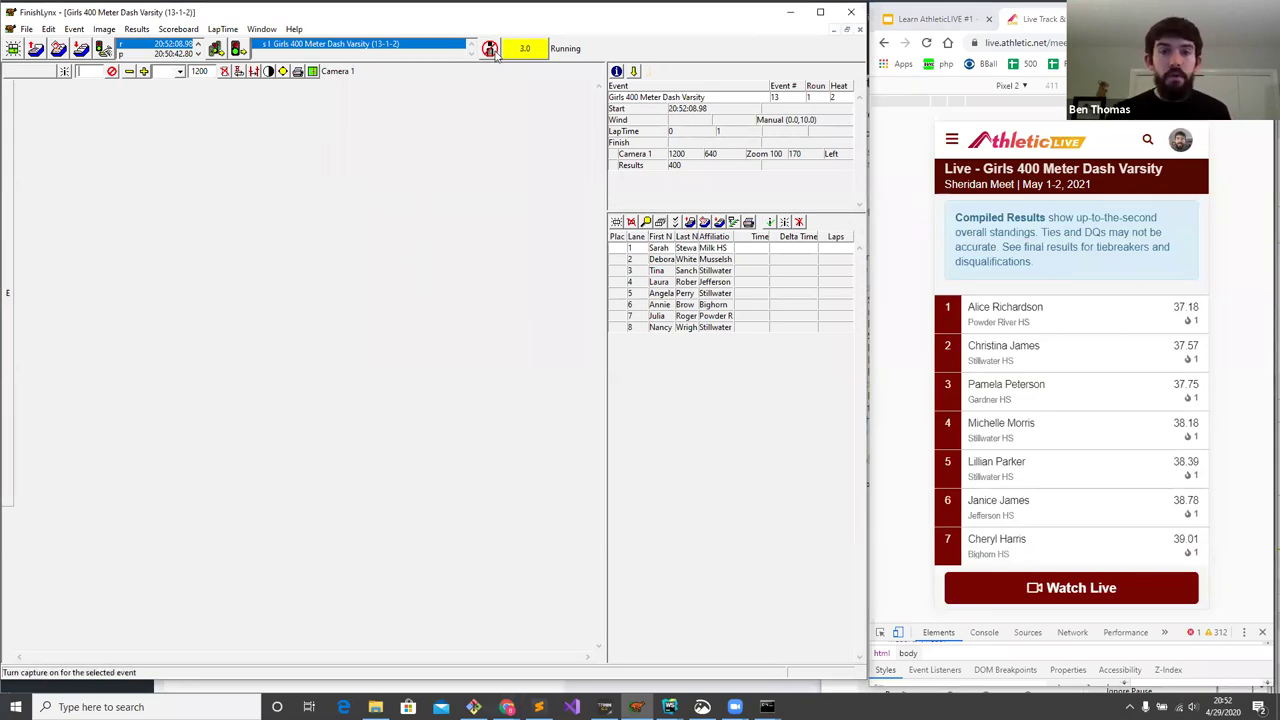
{"action": "left_click", "coordinate": [490, 50]}
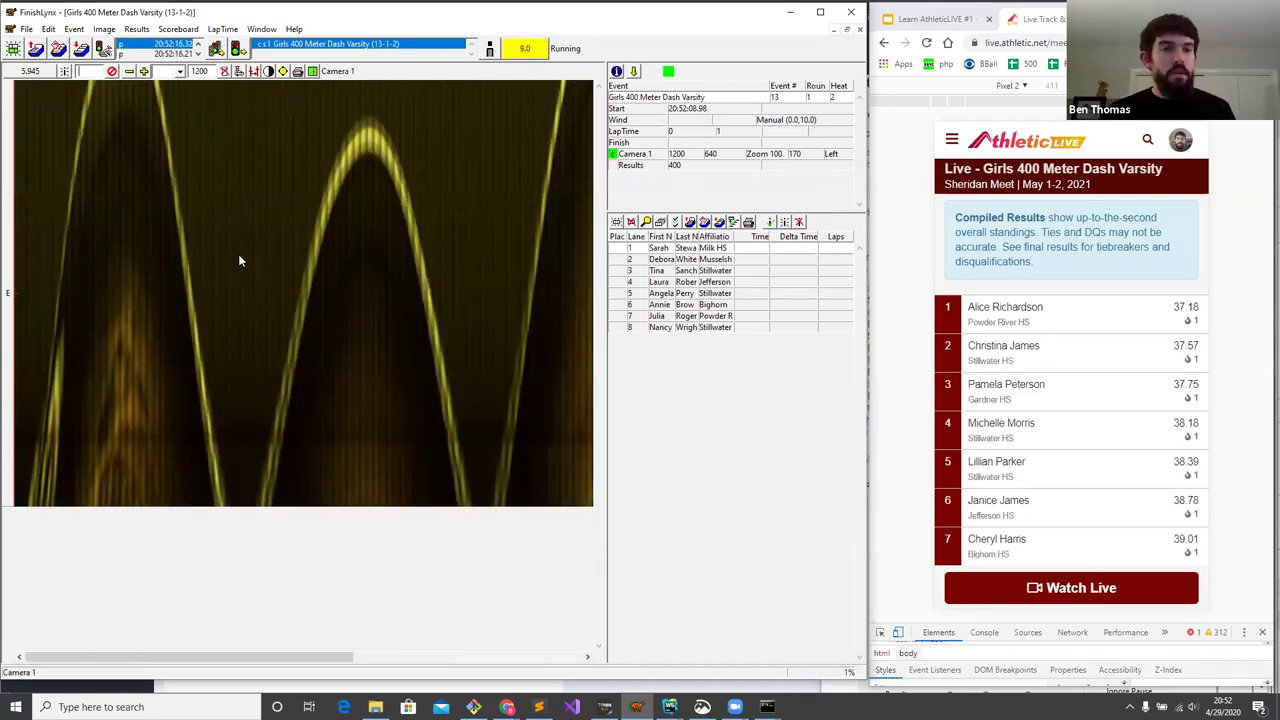
{"action": "left_click", "coordinate": [105, 231]}
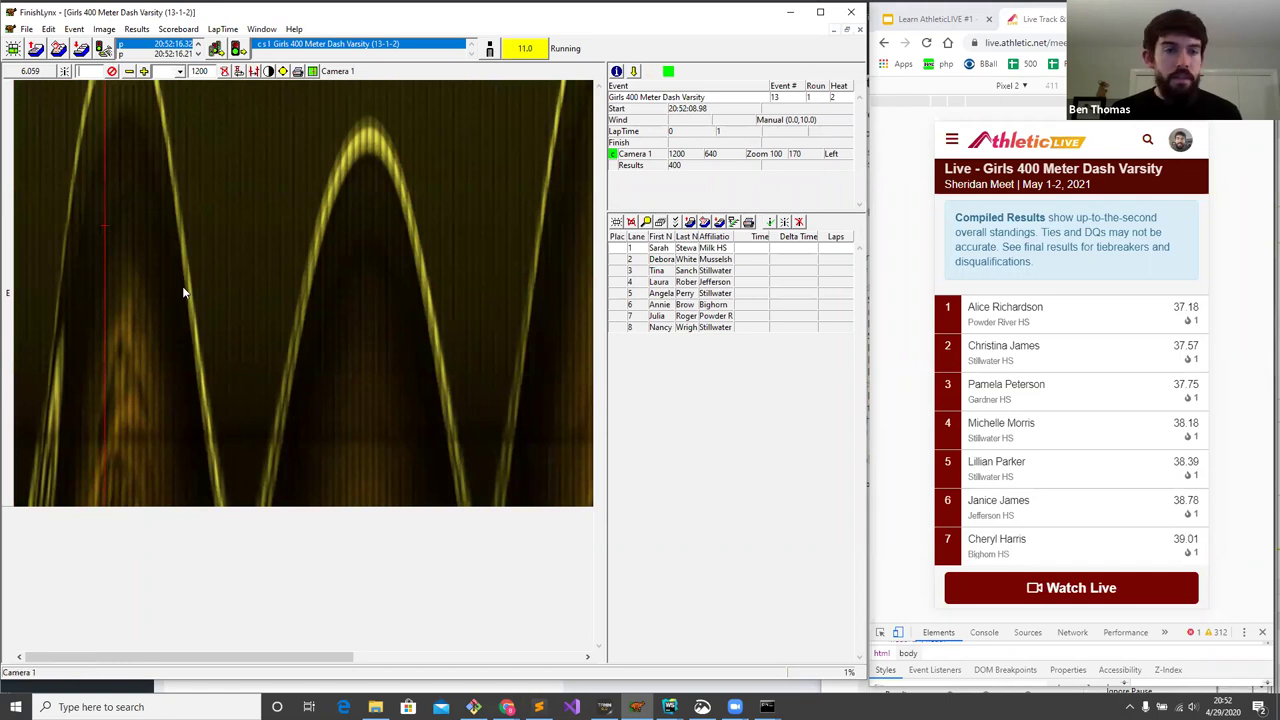
{"action": "key", "text": "Insert"}
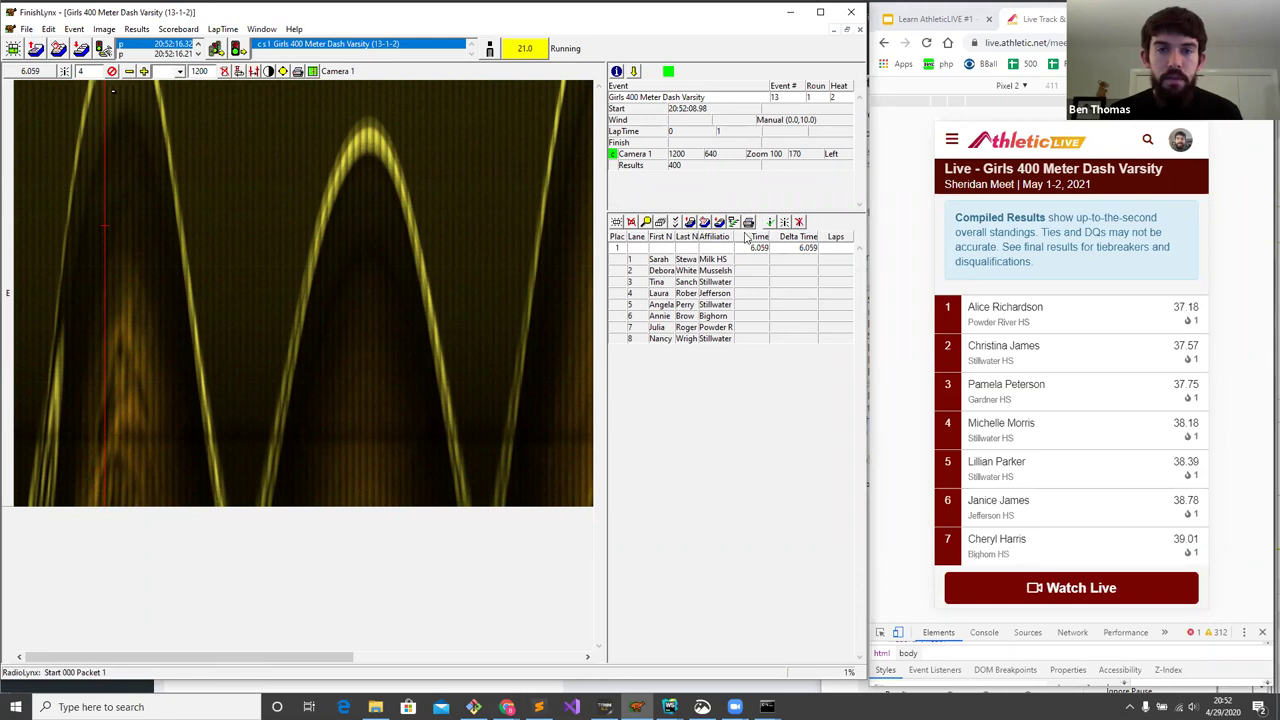
{"action": "left_click", "coordinate": [630, 221]}
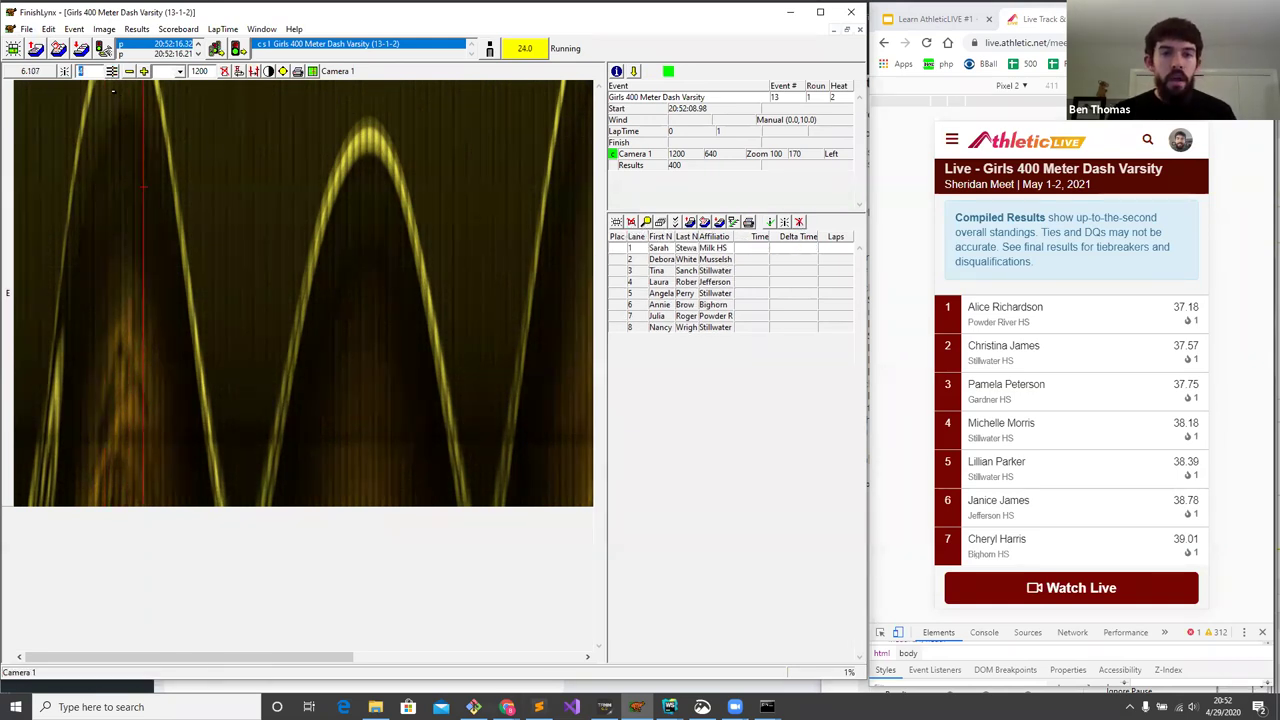
{"action": "key", "text": "1"}
{"action": "key", "text": "Return"}
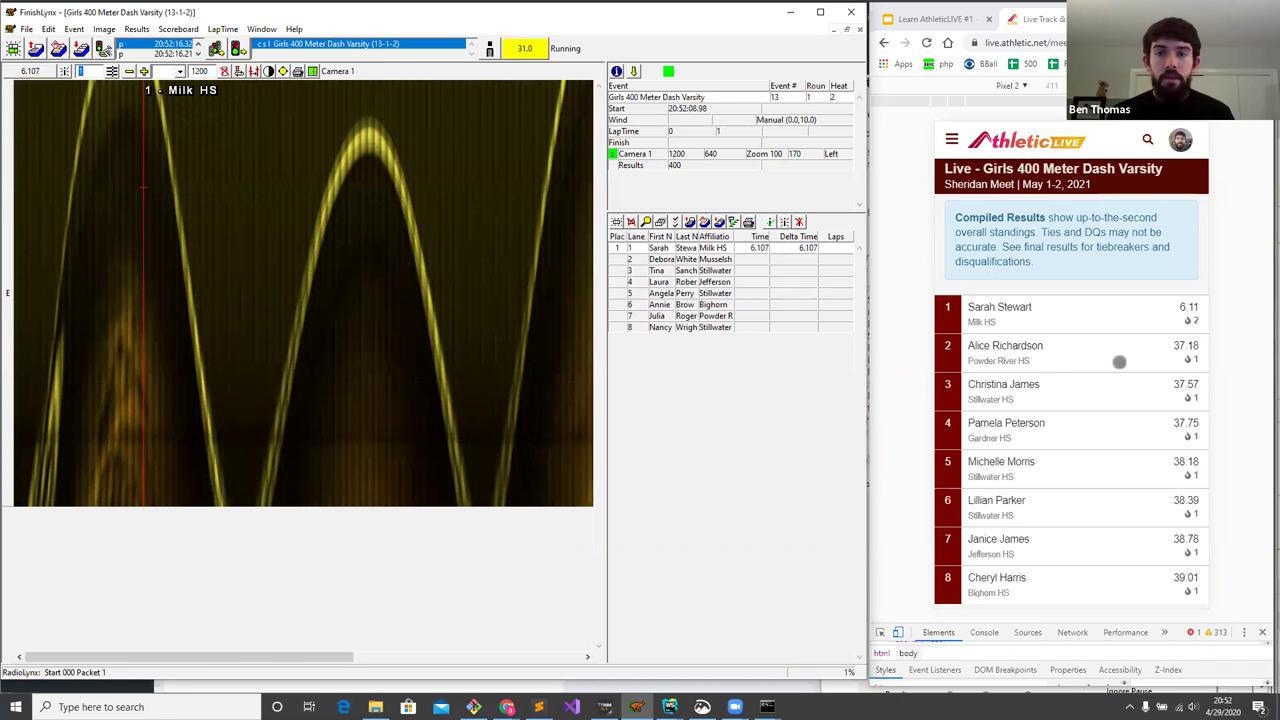
- Assign the second finisher's 6.551 time to lane 3 and show compiled standings on the live page
{"action": "left_click", "coordinate": [425, 290]}
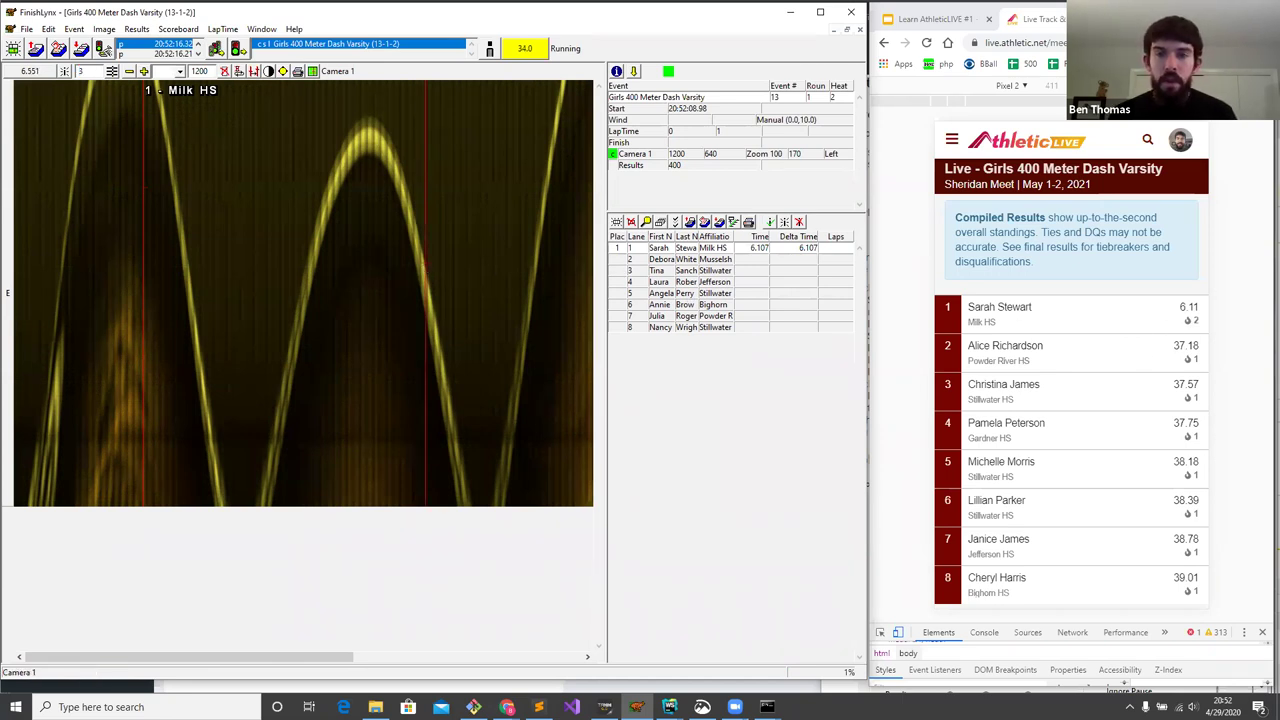
{"action": "key", "text": "Return"}
{"action": "left_click", "coordinate": [1083, 263]}
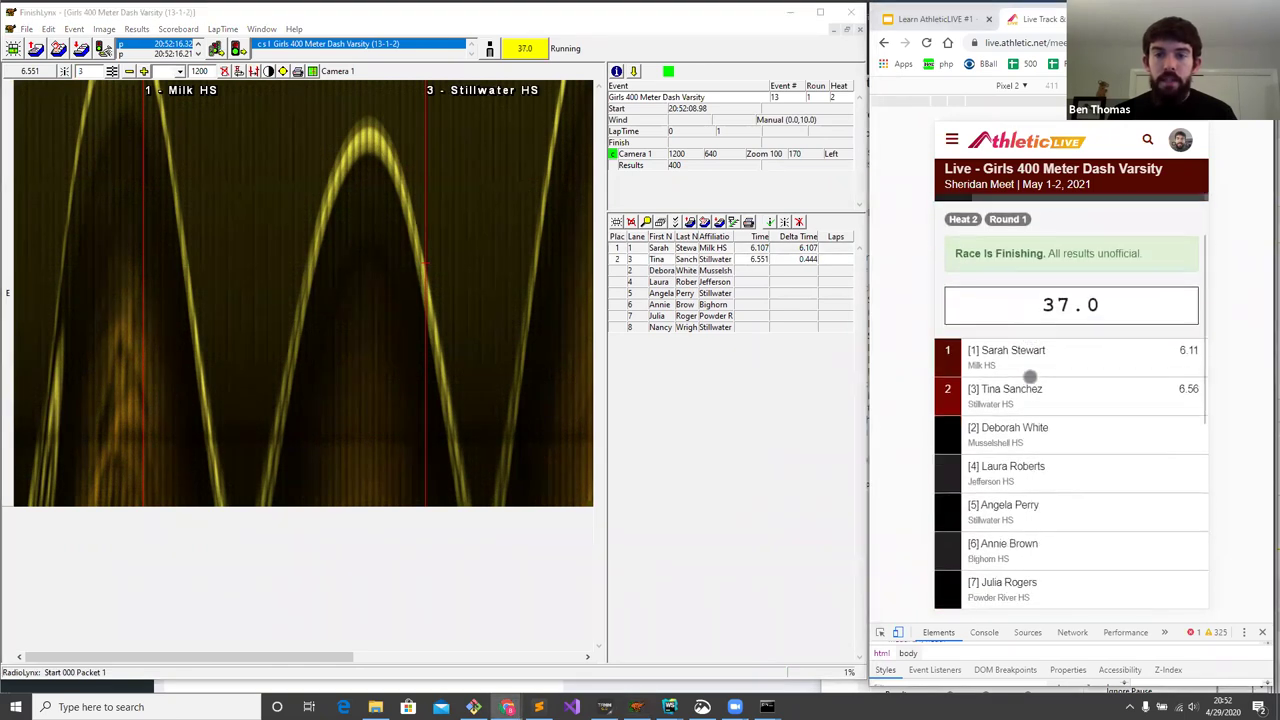
{"action": "scroll", "coordinate": [1038, 404], "scroll_direction": "up", "scroll_amount": 3}
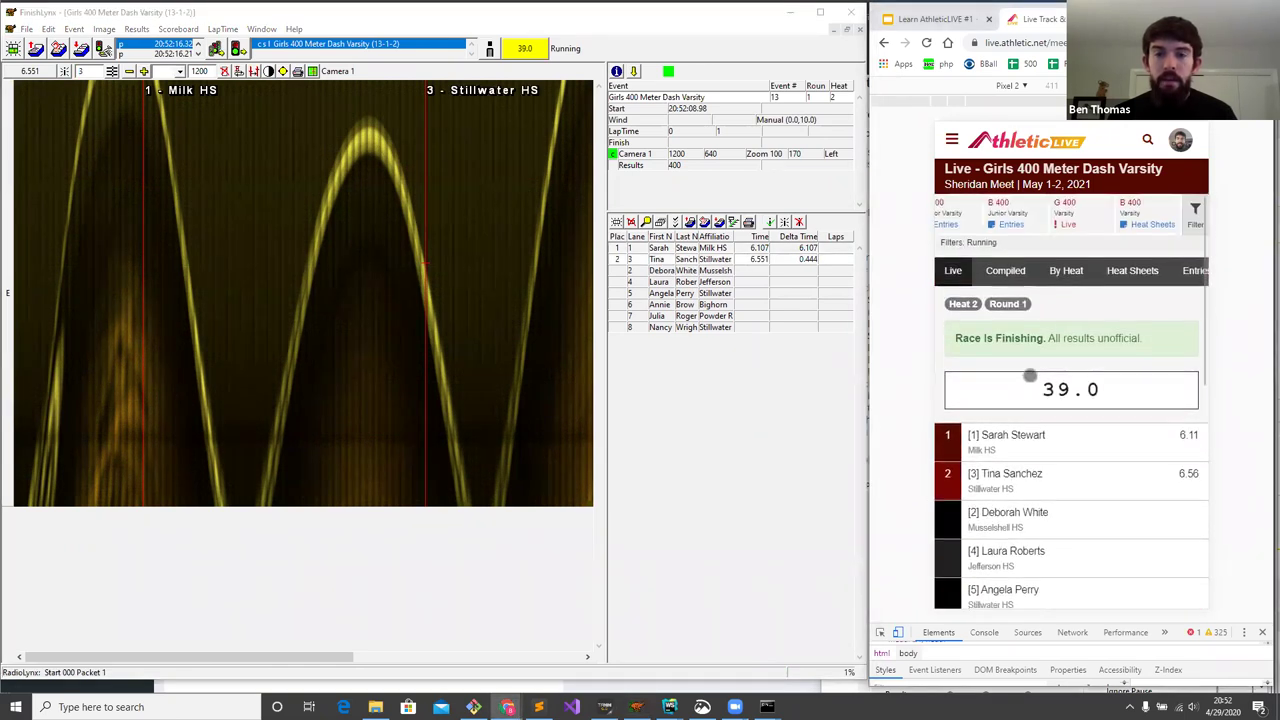
{"action": "left_click", "coordinate": [1003, 272]}
- Give the next finisher to lane 2 in third, after dismissing the duplicate lane 3 warning
{"action": "left_click", "coordinate": [485, 306]}
{"action": "scroll", "coordinate": [485, 300], "scroll_direction": "down", "scroll_amount": 2}
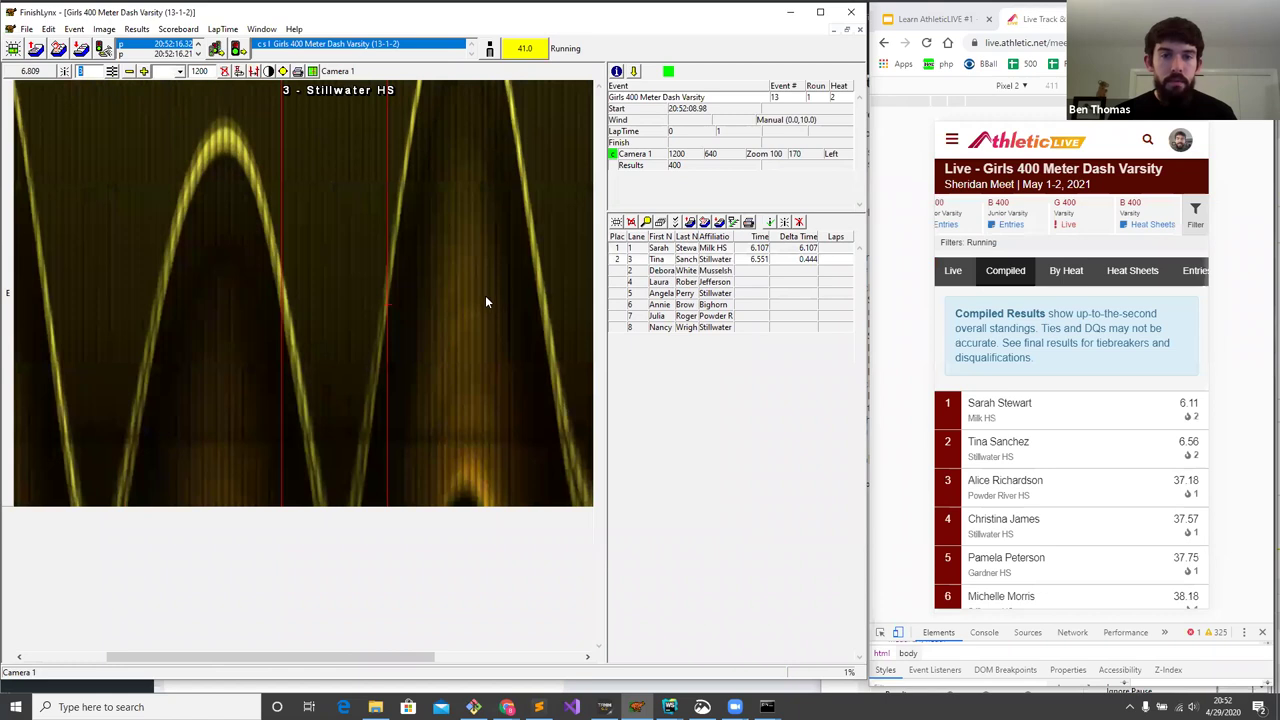
{"action": "type", "text": "3"}
{"action": "key", "text": "Return"}
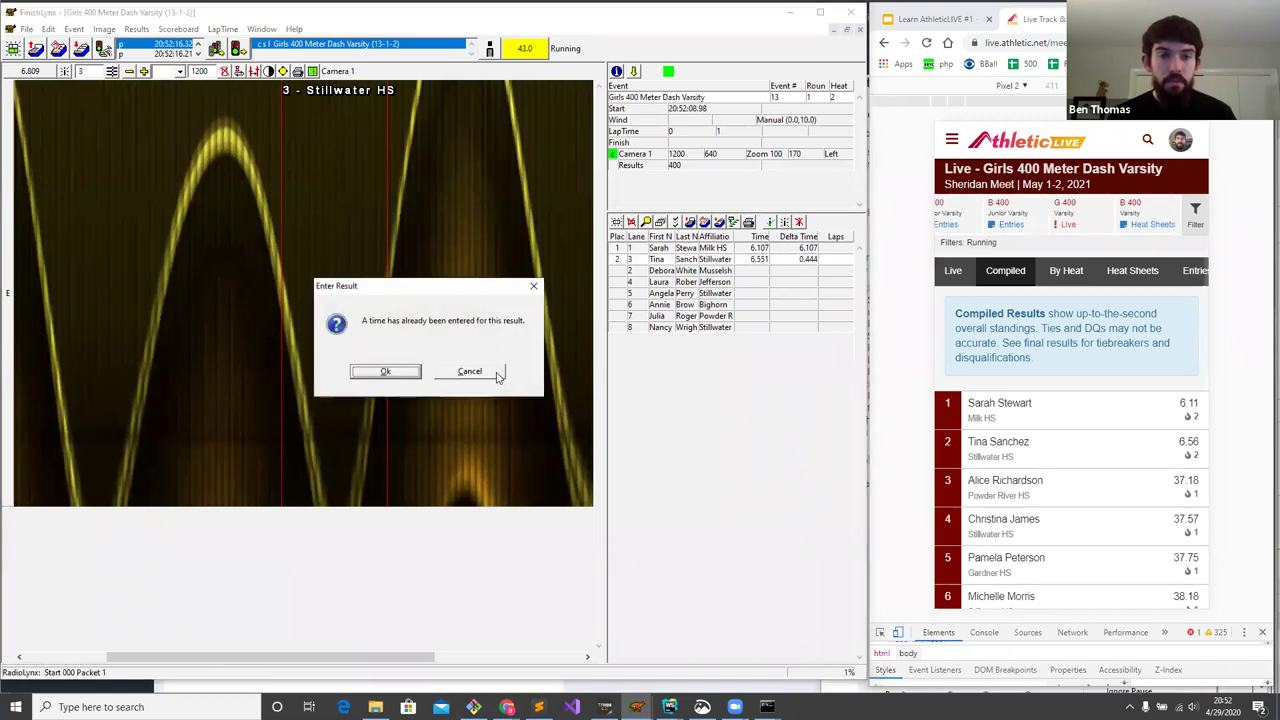
{"action": "left_click", "coordinate": [497, 376]}
{"action": "type", "text": "2"}
{"action": "key", "text": "Return"}
- Place lanes 4, 5 and 6 fourth to sixth at 7.043, 7.192 and 7.338
{"action": "scroll", "coordinate": [430, 290], "scroll_direction": "down", "scroll_amount": 2}
{"action": "type", "text": "4"}
{"action": "key", "text": "Return"}
{"action": "scroll", "coordinate": [430, 287], "scroll_direction": "down", "scroll_amount": 2}
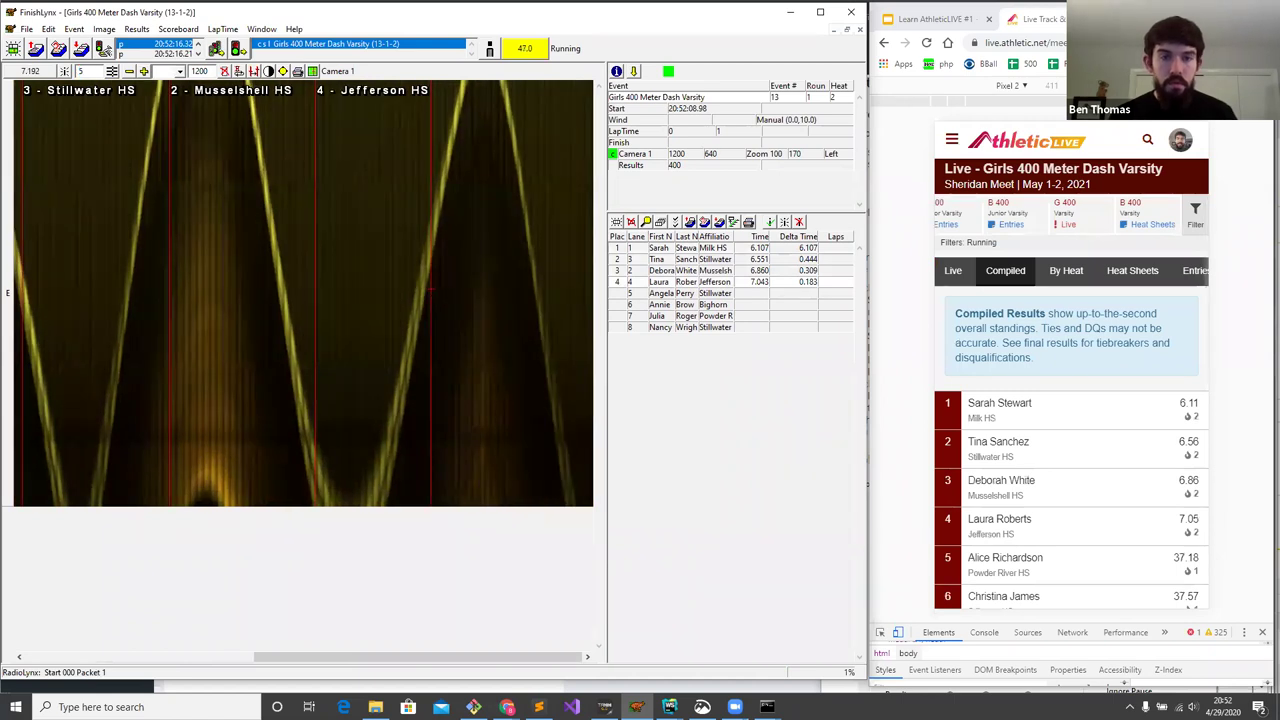
{"action": "type", "text": "5"}
{"action": "key", "text": "Return"}
{"action": "type", "text": "6"}
{"action": "key", "text": "Return"}
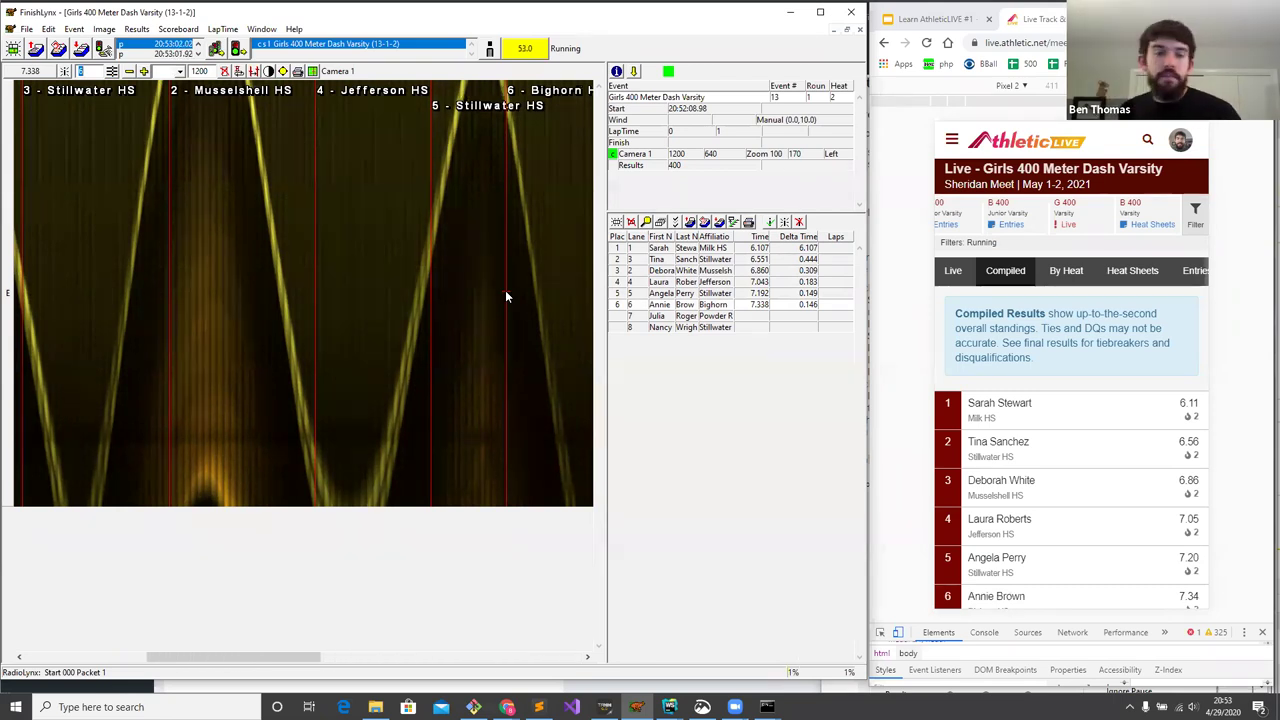
- Time lanes 7 and 8 at 51.949 and 51.996, then view the live heat page
{"action": "scroll", "coordinate": [1046, 486], "scroll_direction": "down", "scroll_amount": 3}
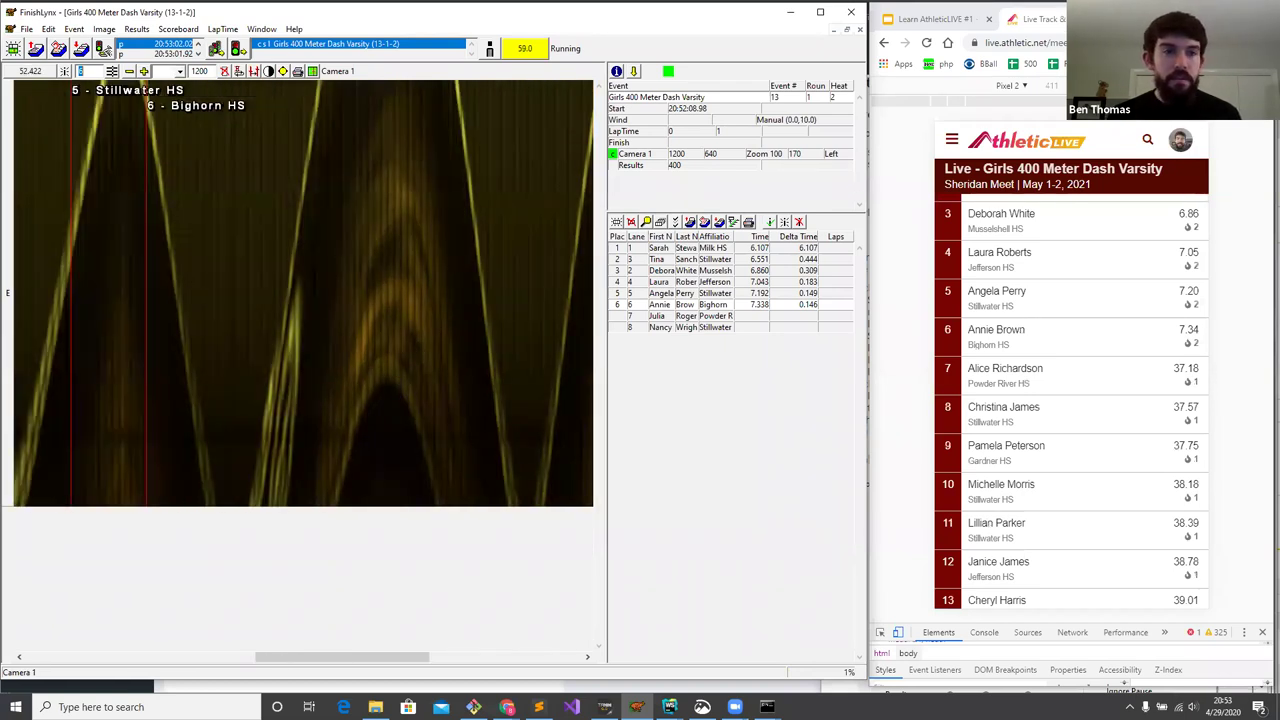
{"action": "scroll", "coordinate": [1097, 412], "scroll_direction": "down", "scroll_amount": 3}
{"action": "scroll", "coordinate": [1097, 412], "scroll_direction": "up", "scroll_amount": 2}
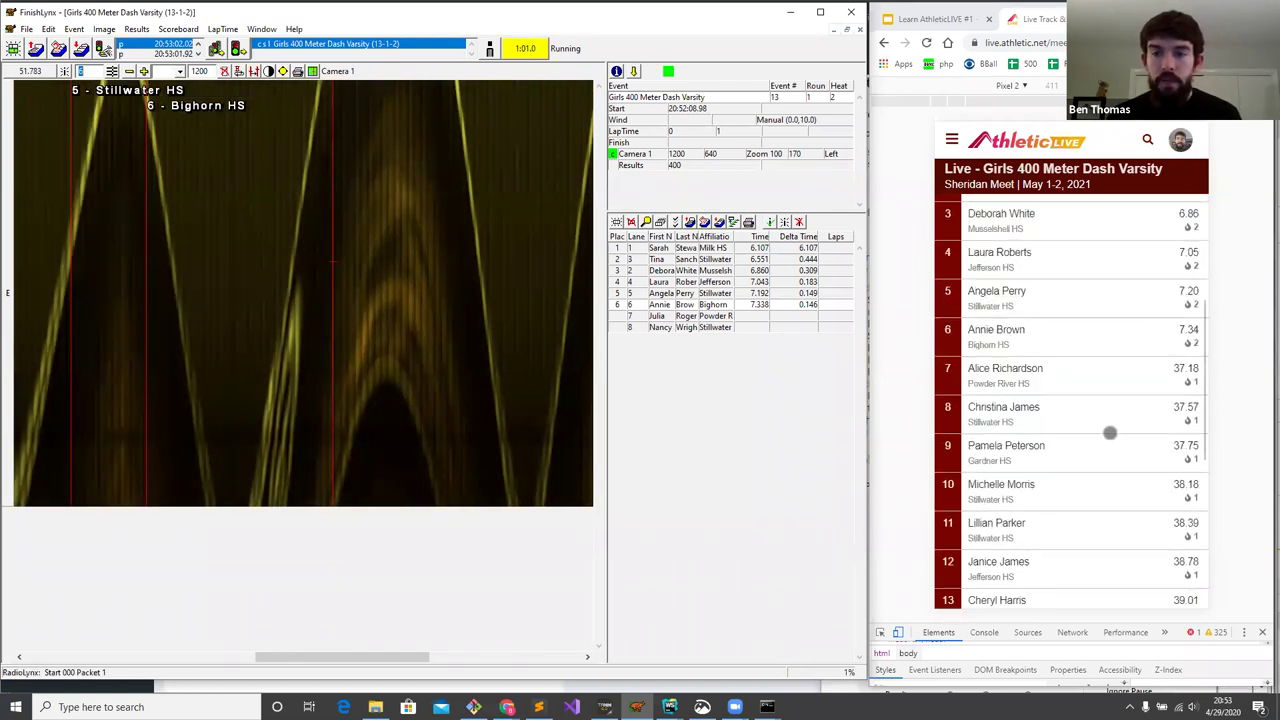
{"action": "scroll", "coordinate": [1109, 431], "scroll_direction": "down", "scroll_amount": 1}
{"action": "left_click", "coordinate": [472, 283]}
{"action": "key", "text": "7"}
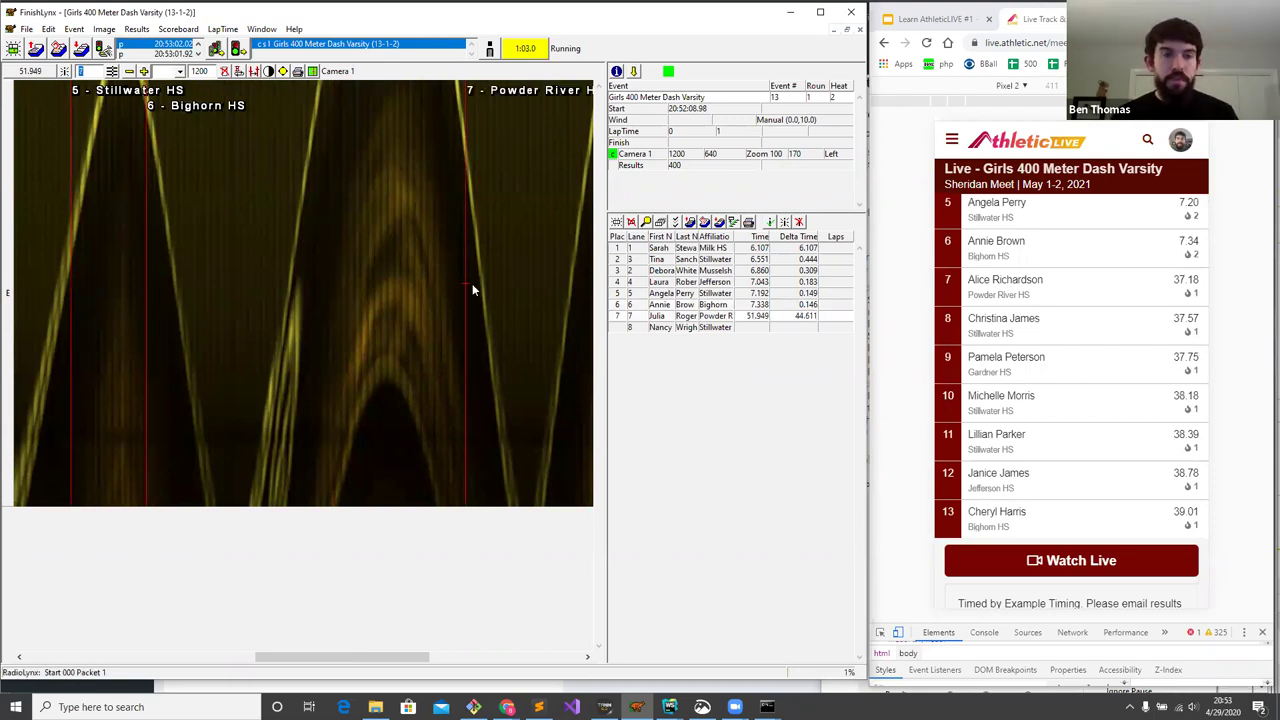
{"action": "left_click", "coordinate": [506, 280]}
{"action": "key", "text": "8"}
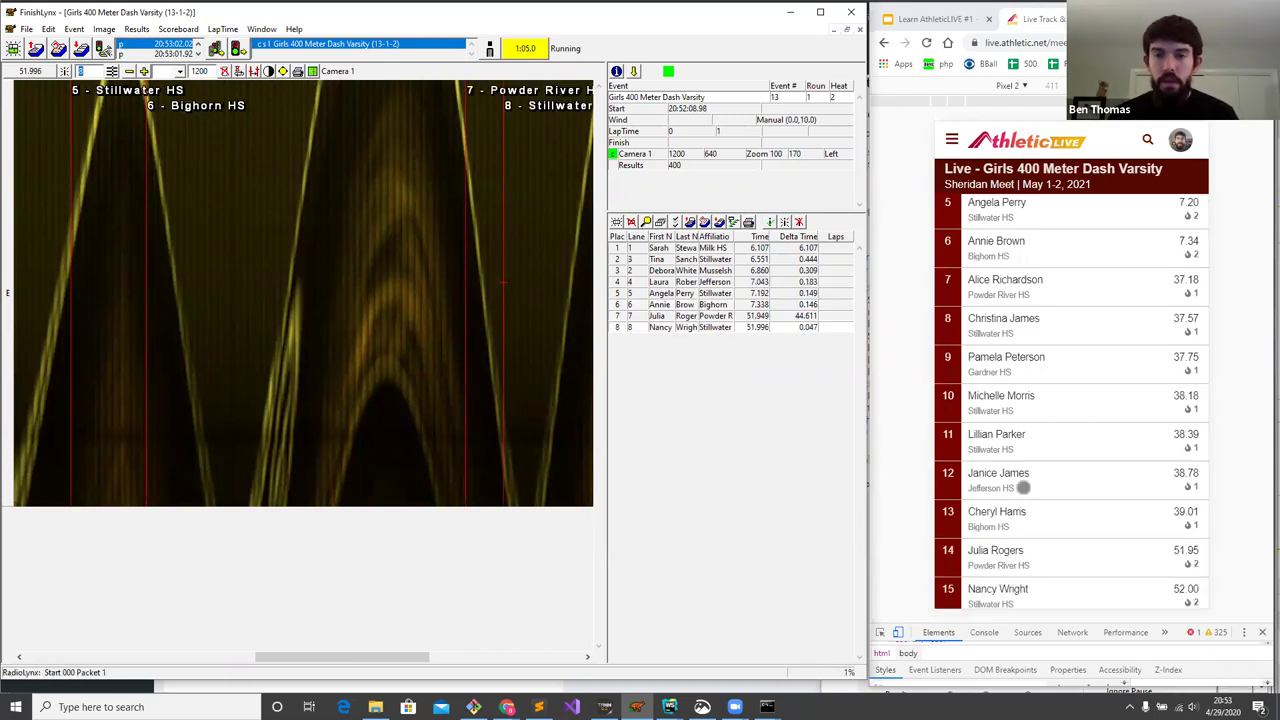
{"action": "scroll", "coordinate": [1040, 480], "scroll_direction": "down", "scroll_amount": 1}
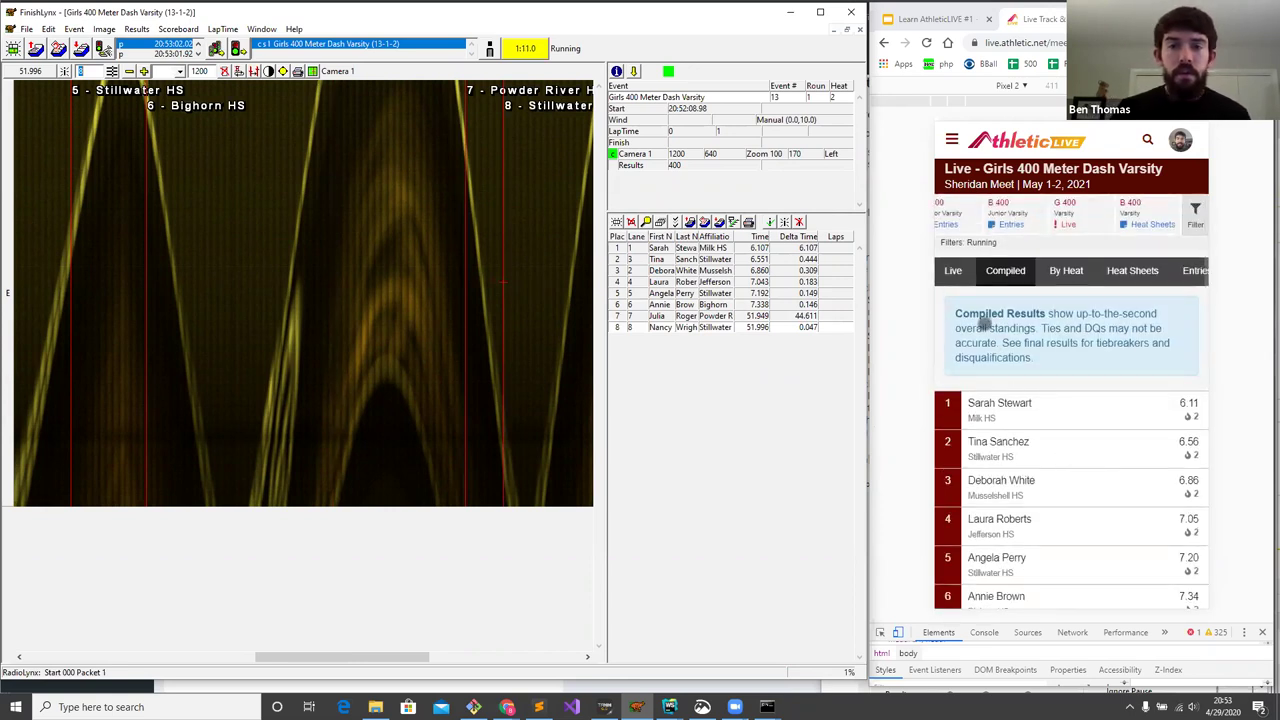
{"action": "left_click", "coordinate": [954, 270]}
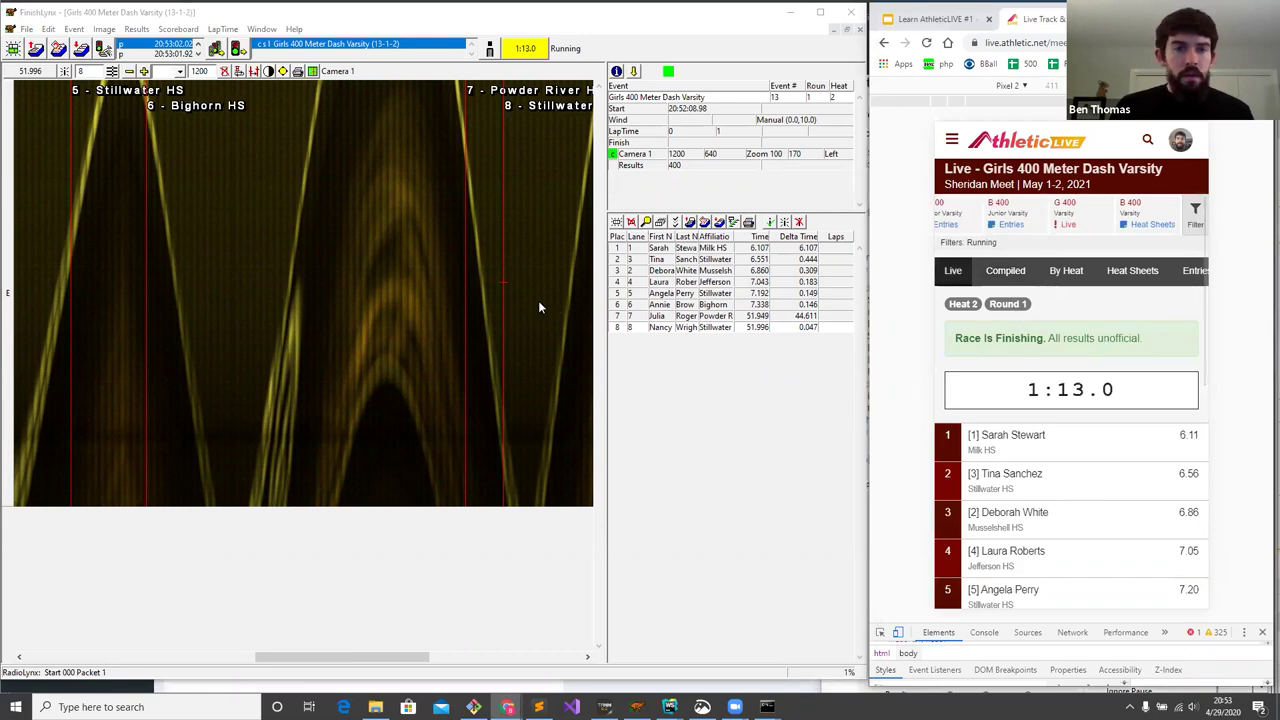
- Save the Girls 400 heat file and load and arm Boys 400 Meter Dash Varsity heat 1
{"action": "key", "text": "ctrl+s"}
{"action": "left_click", "coordinate": [527, 375]}
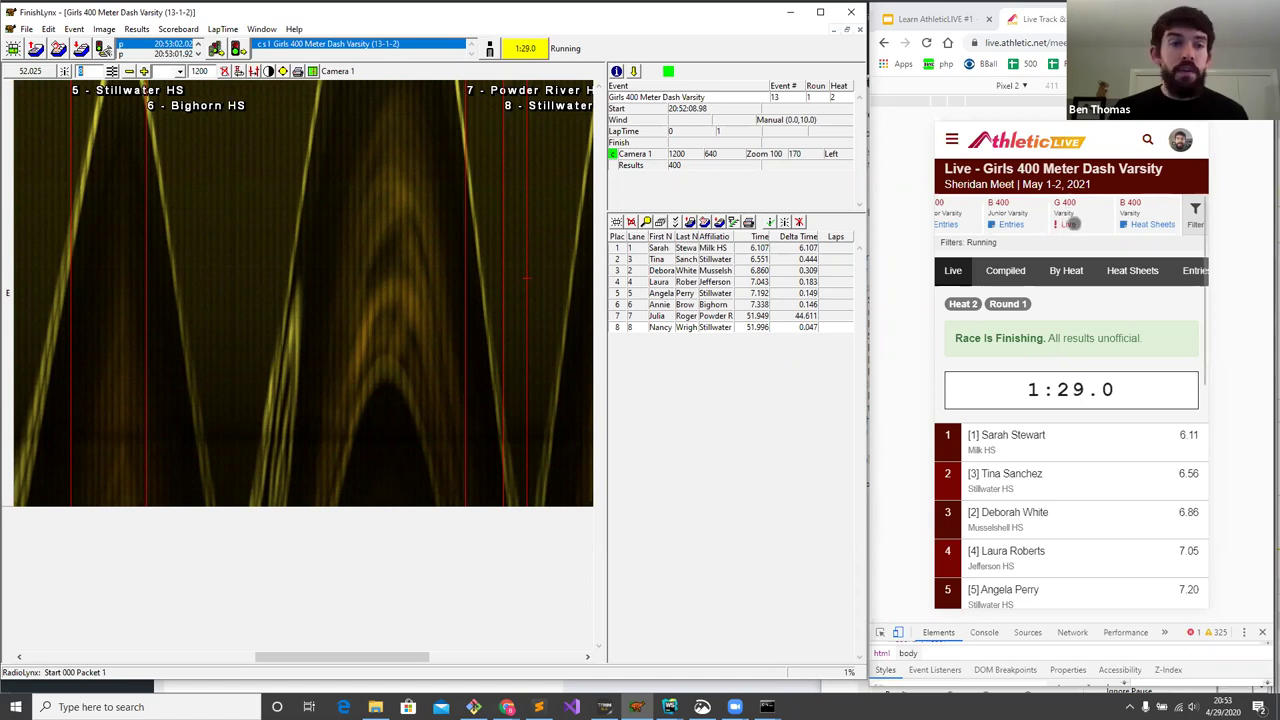
{"action": "left_click", "coordinate": [81, 48]}
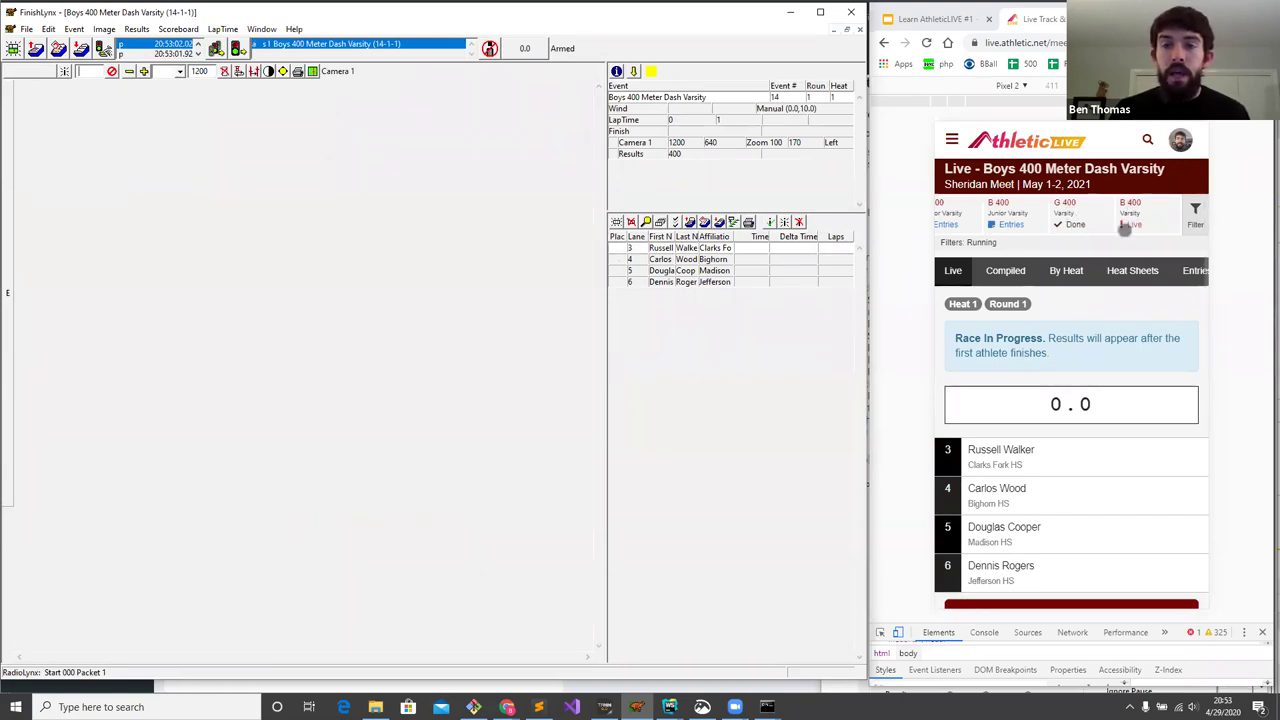
- Open the G 400 Dash results and scroll the compiled standings merging heats 1 and 2
{"action": "left_click", "coordinate": [1068, 212]}
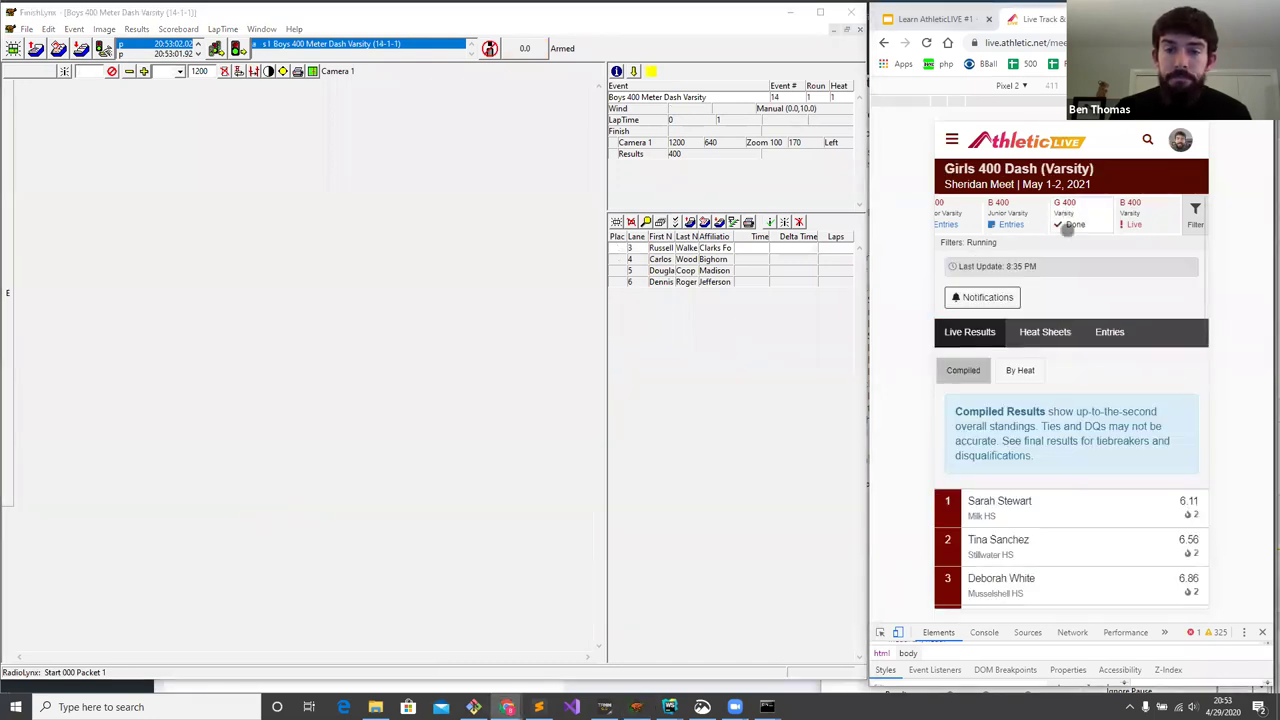
{"action": "scroll", "coordinate": [1072, 310], "scroll_direction": "down", "scroll_amount": 1}
{"action": "scroll", "coordinate": [1065, 315], "scroll_direction": "down", "scroll_amount": 4}
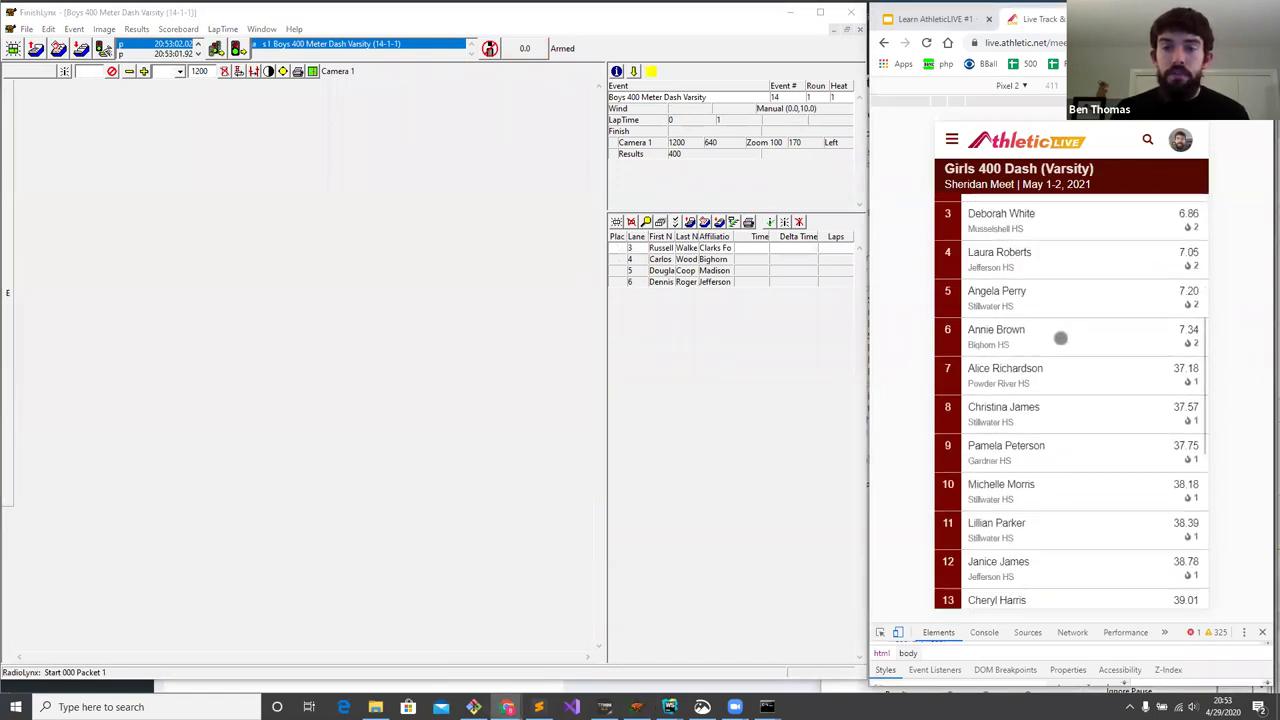
{"action": "scroll", "coordinate": [1052, 306], "scroll_direction": "up", "scroll_amount": 4}
{"action": "scroll", "coordinate": [1037, 566], "scroll_direction": "down", "scroll_amount": 2}
{"action": "scroll", "coordinate": [1037, 486], "scroll_direction": "up", "scroll_amount": 1}
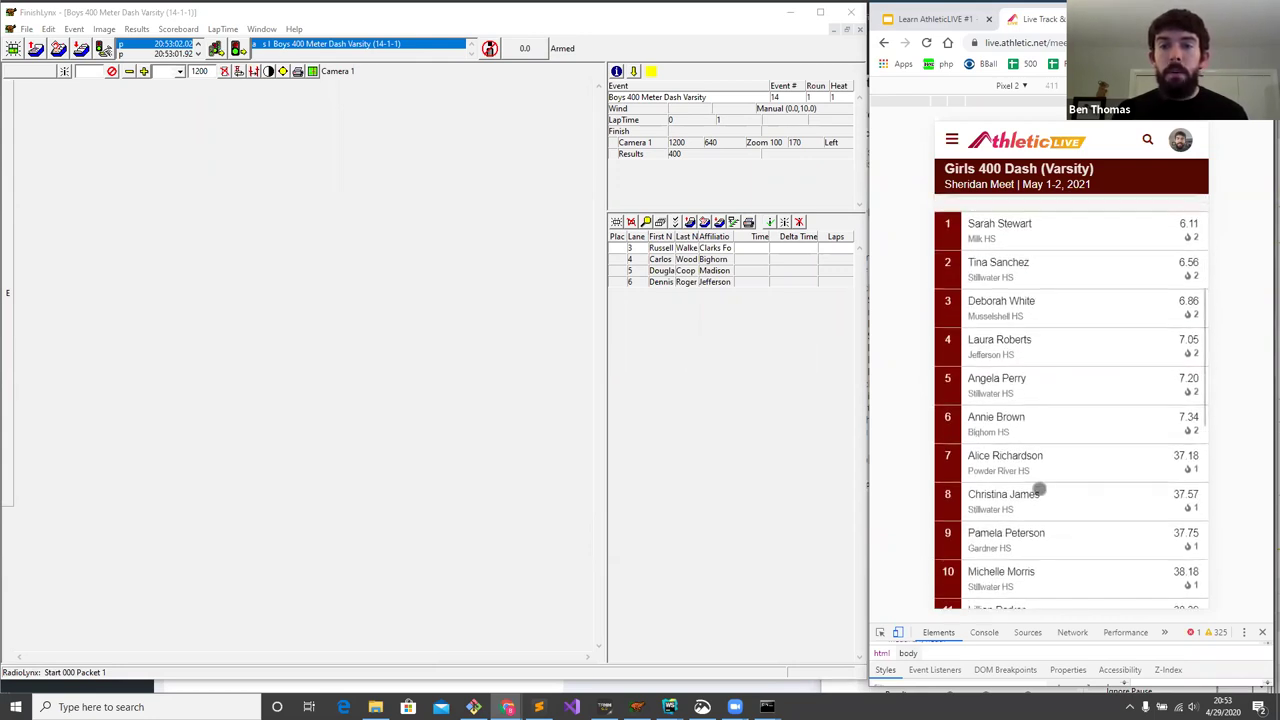
{"action": "scroll", "coordinate": [1088, 372], "scroll_direction": "down", "scroll_amount": 1}
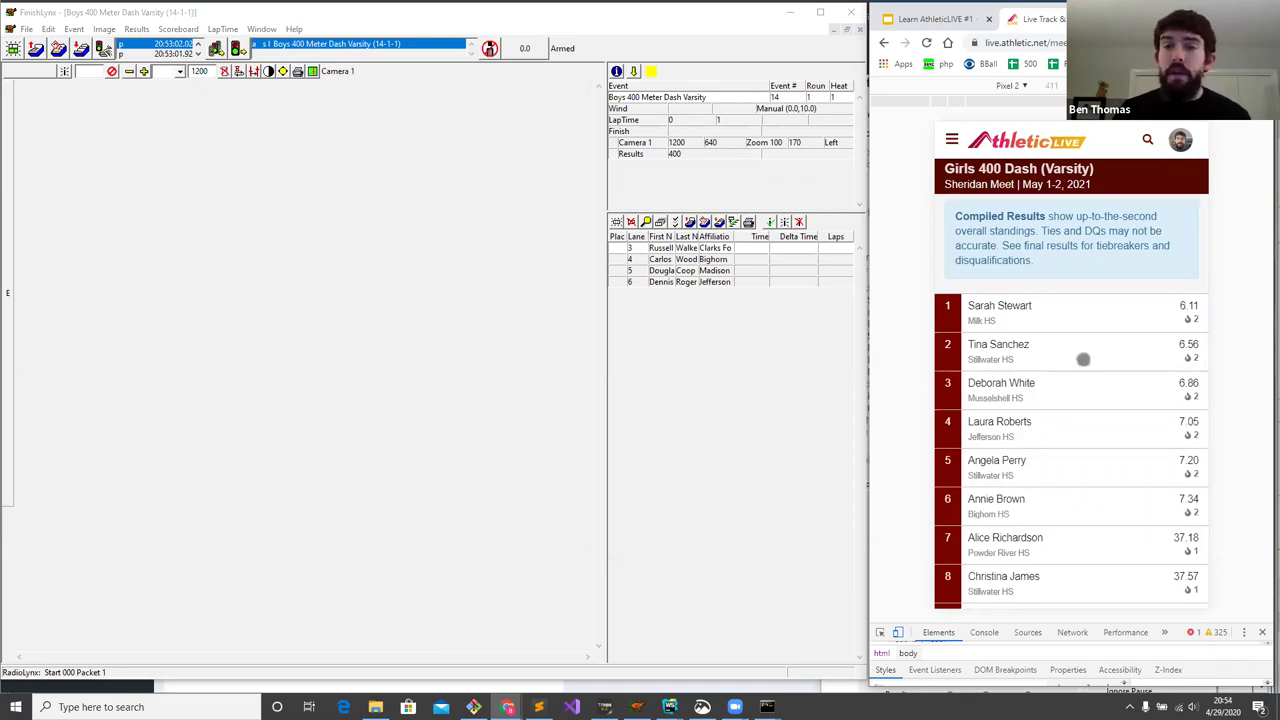
{"action": "left_click_drag", "start_coordinate": [1066, 366], "coordinate": [1088, 500]}
{"action": "left_click_drag", "start_coordinate": [1083, 414], "coordinate": [1086, 371]}
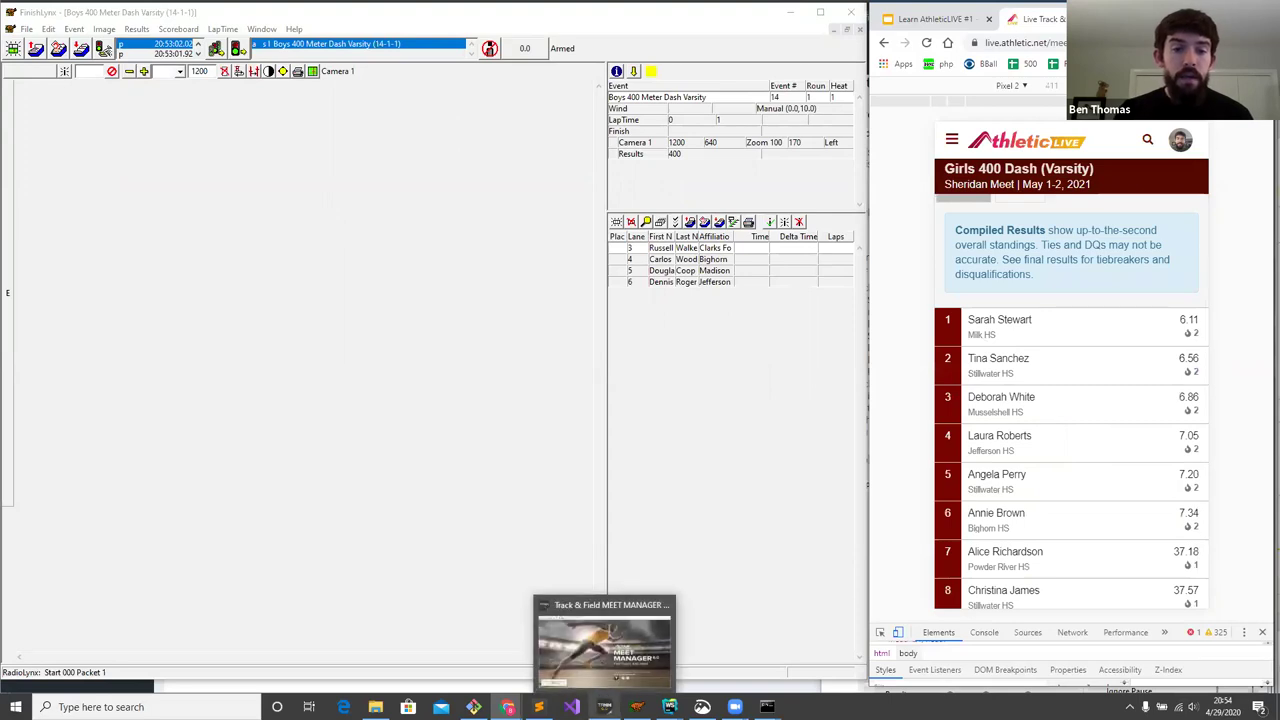
- Get times for Sections 1 and 2 of event 13, Girls 400 Meter Dash Varsity, and score it
{"action": "left_click", "coordinate": [604, 707]}
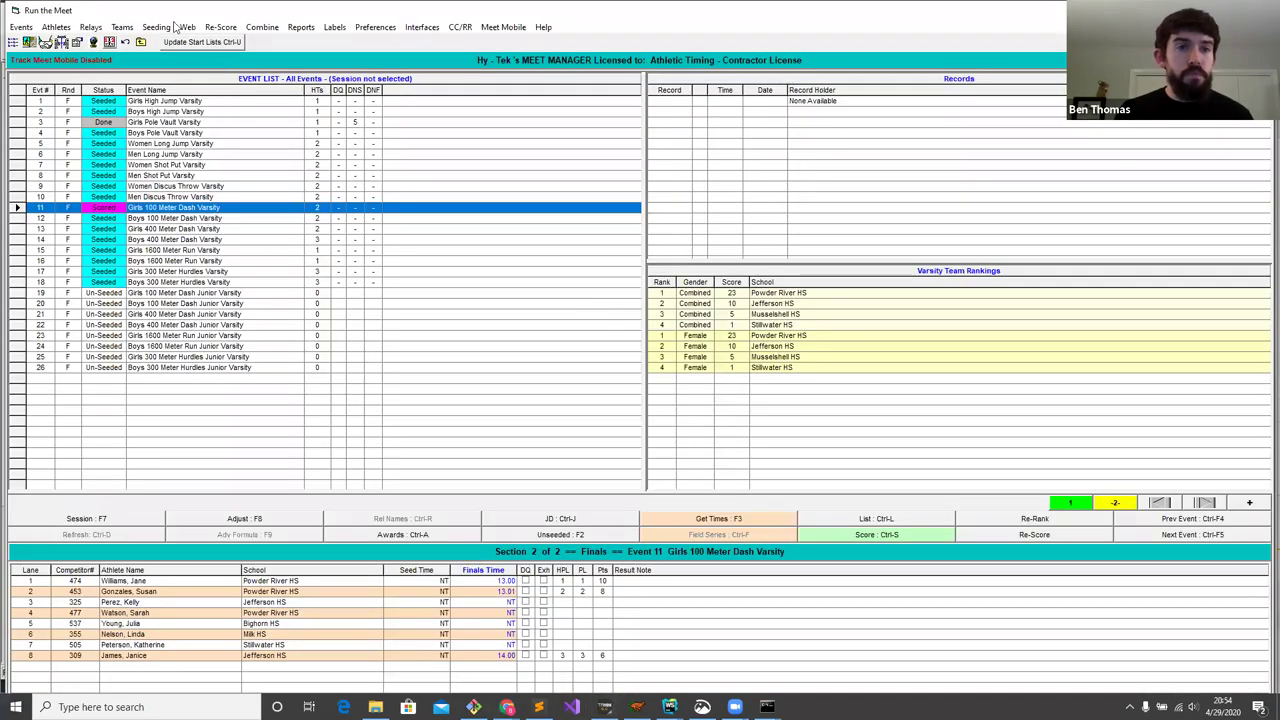
{"action": "left_click", "coordinate": [173, 275]}
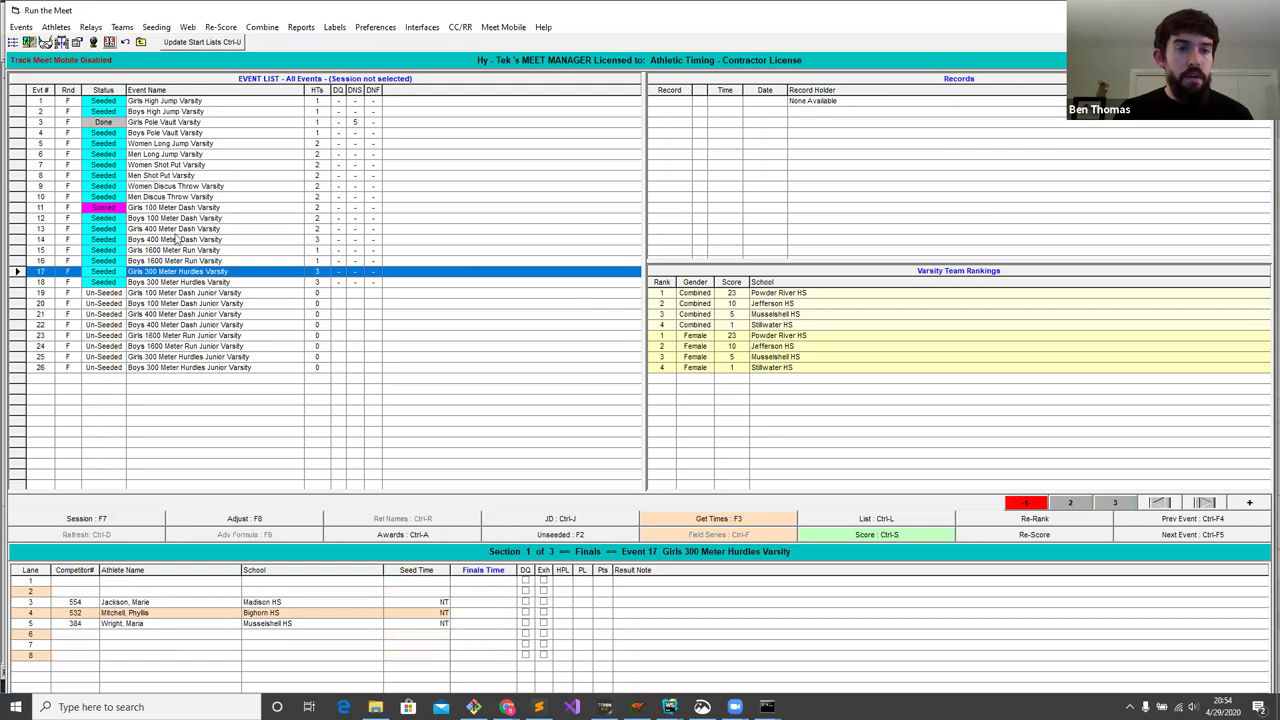
{"action": "left_click", "coordinate": [169, 231]}
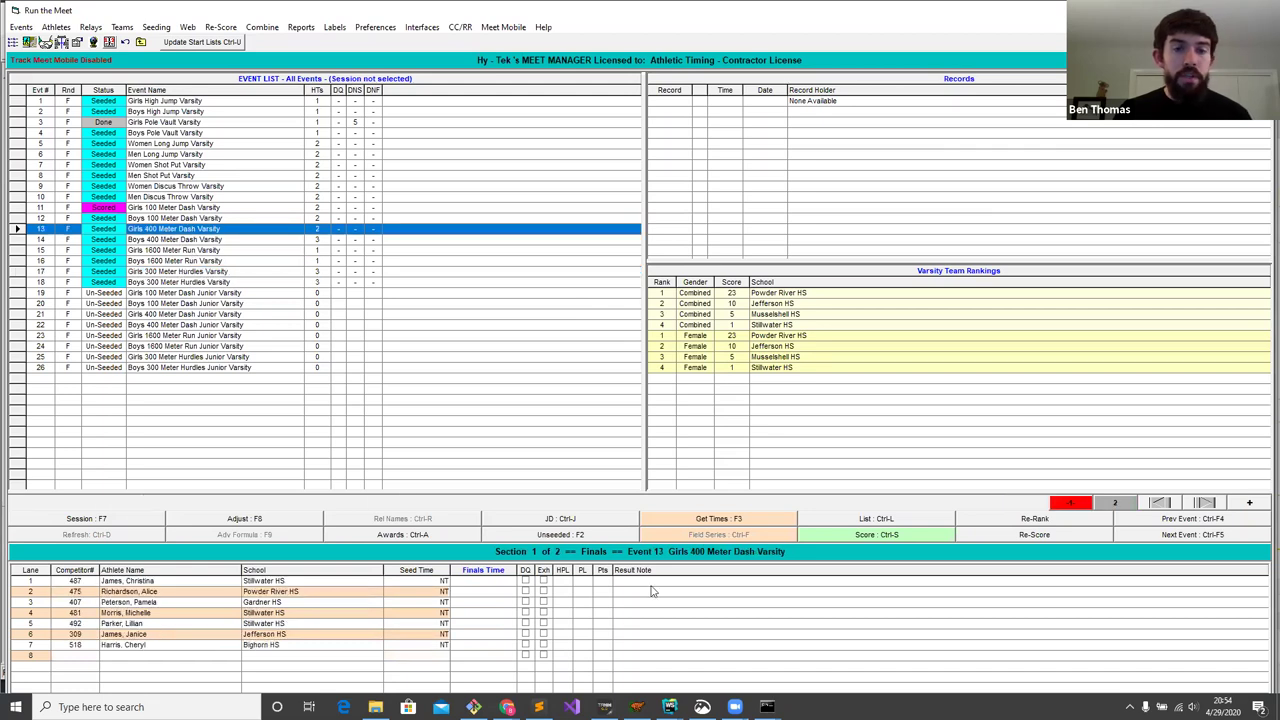
{"action": "key", "text": "F3"}
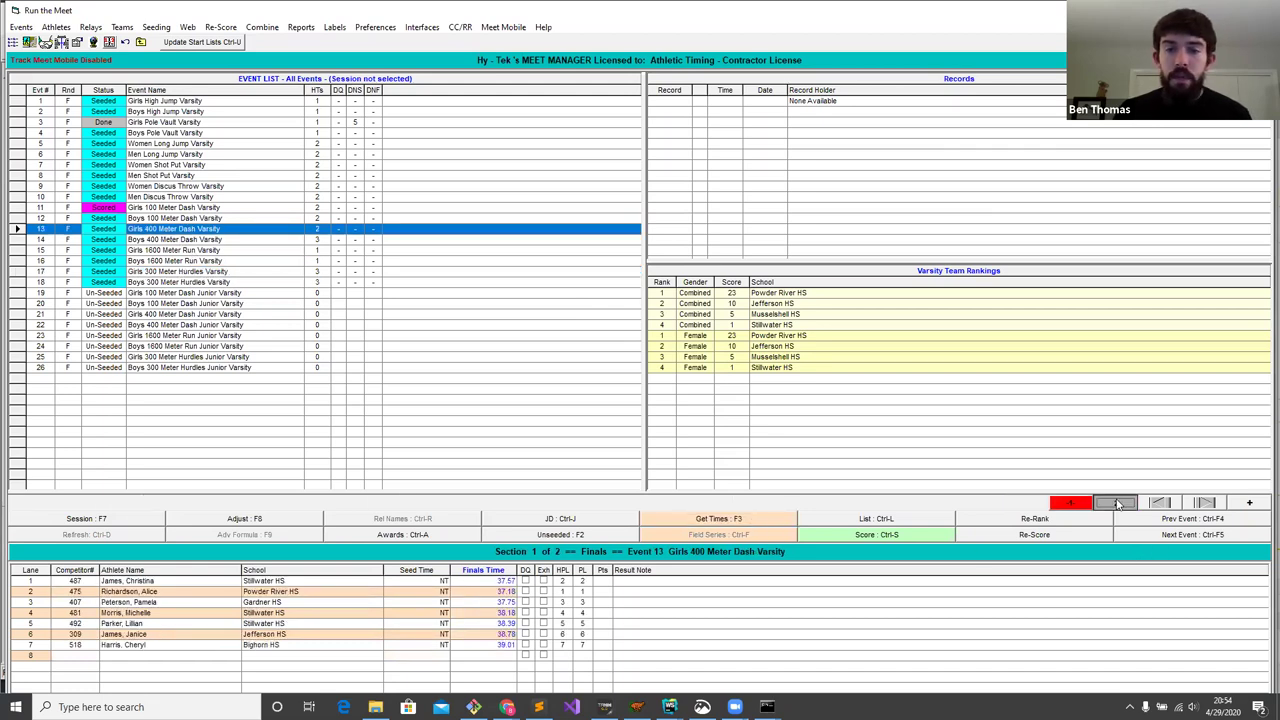
{"action": "left_click", "coordinate": [1115, 502]}
{"action": "left_click", "coordinate": [728, 518]}
{"action": "left_click", "coordinate": [883, 535]}
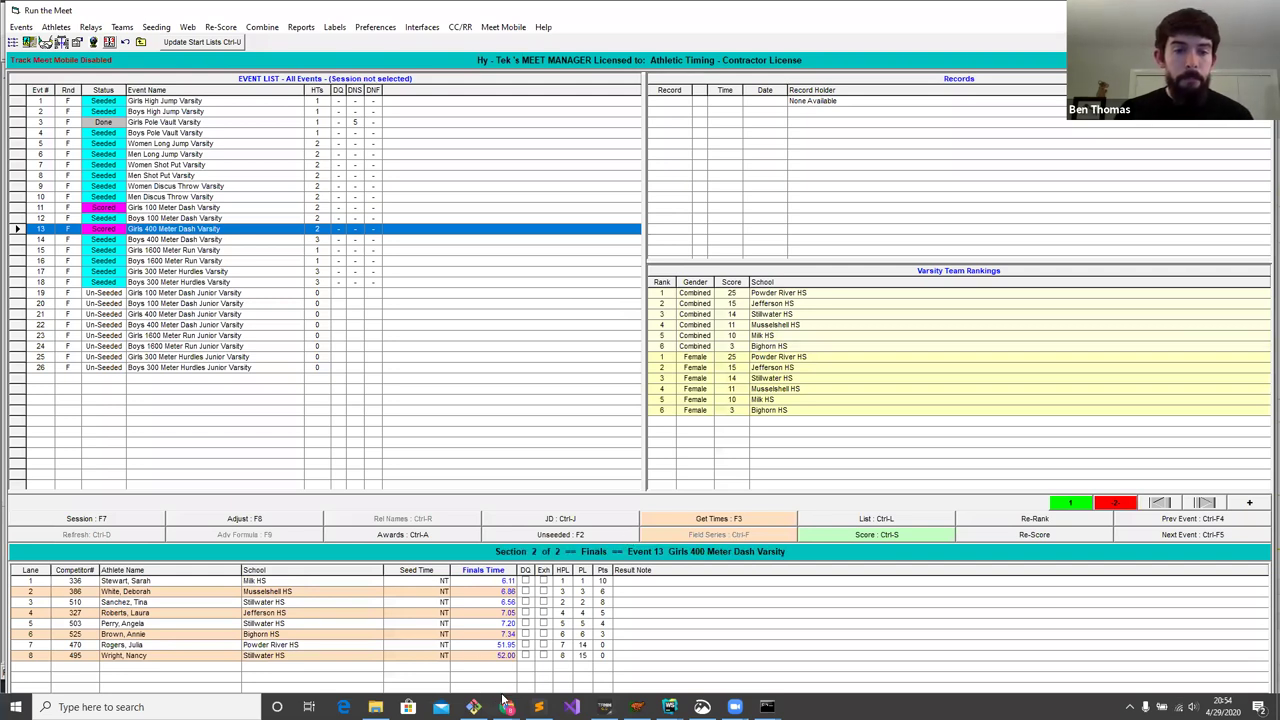
- Bring the AthleticLIVE page forward and scroll through the Girls 400 Dash varsity results
{"action": "mouse_move", "coordinate": [507, 703]}
{"action": "left_click", "coordinate": [537, 688]}
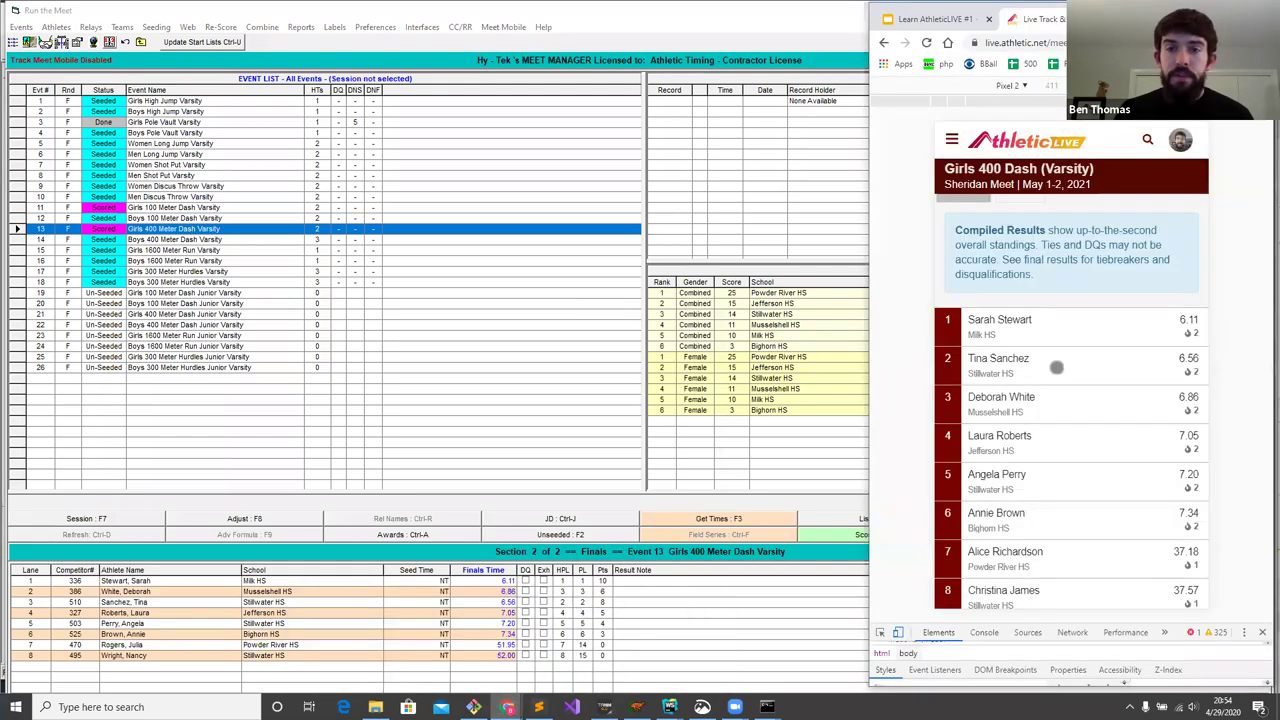
{"action": "scroll", "coordinate": [1090, 348], "scroll_direction": "down", "scroll_amount": 1}
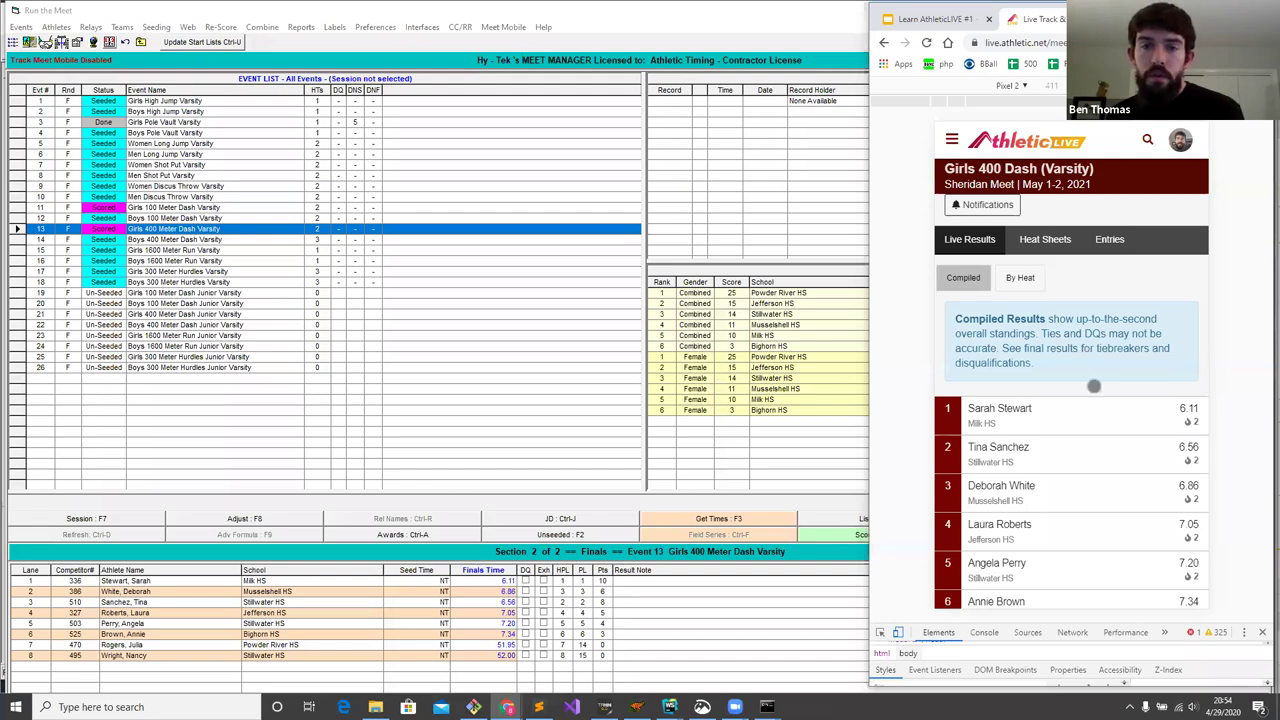
{"action": "scroll", "coordinate": [1094, 386], "scroll_direction": "down", "scroll_amount": 5}
{"action": "scroll", "coordinate": [1068, 294], "scroll_direction": "up", "scroll_amount": 3}
{"action": "scroll", "coordinate": [1068, 294], "scroll_direction": "up", "scroll_amount": 5}
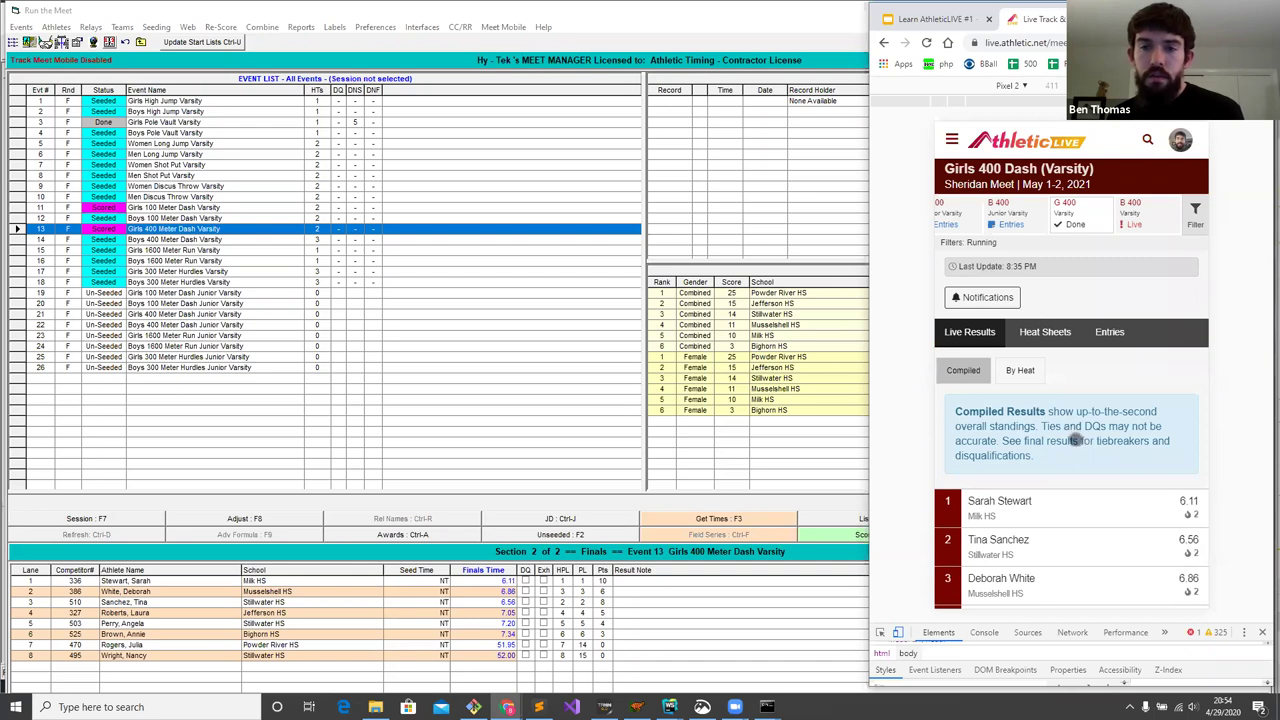
- Return to AthleticLIVE from Meet Manager and switch to the live Boys 400 Dash Varsity heat
{"action": "left_click", "coordinate": [312, 316]}
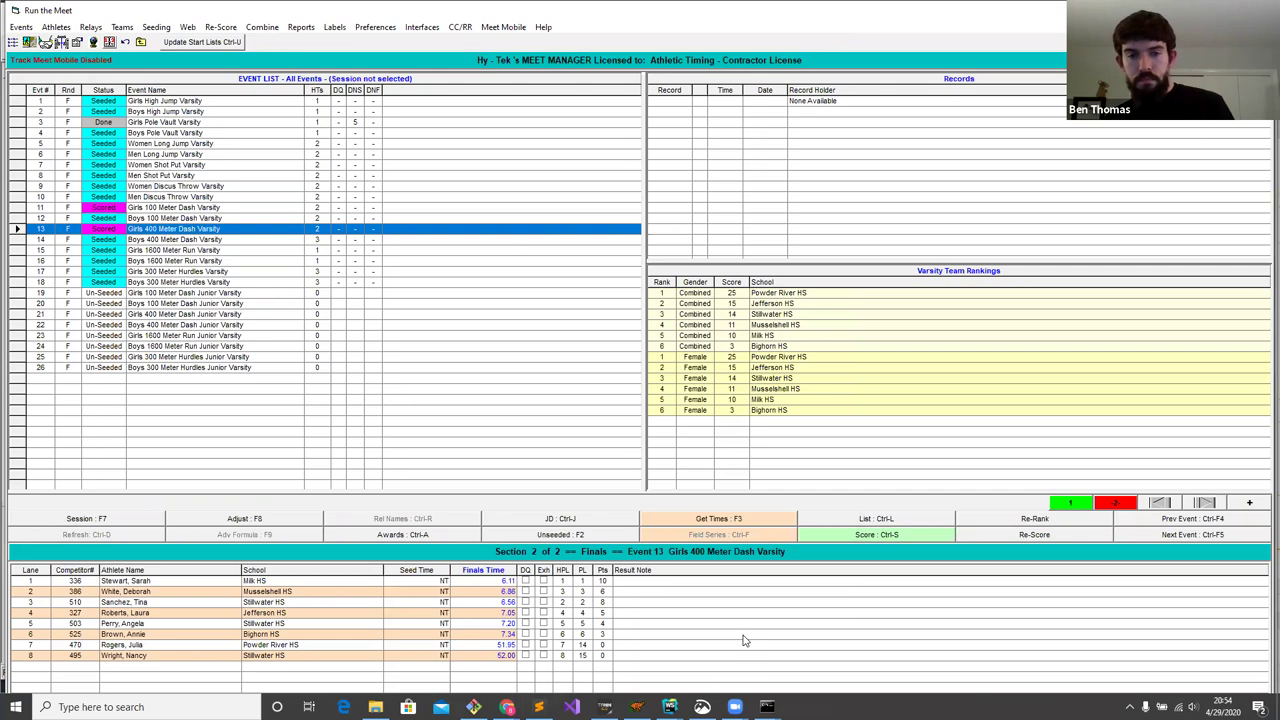
{"action": "left_click", "coordinate": [507, 707]}
{"action": "left_click", "coordinate": [545, 667]}
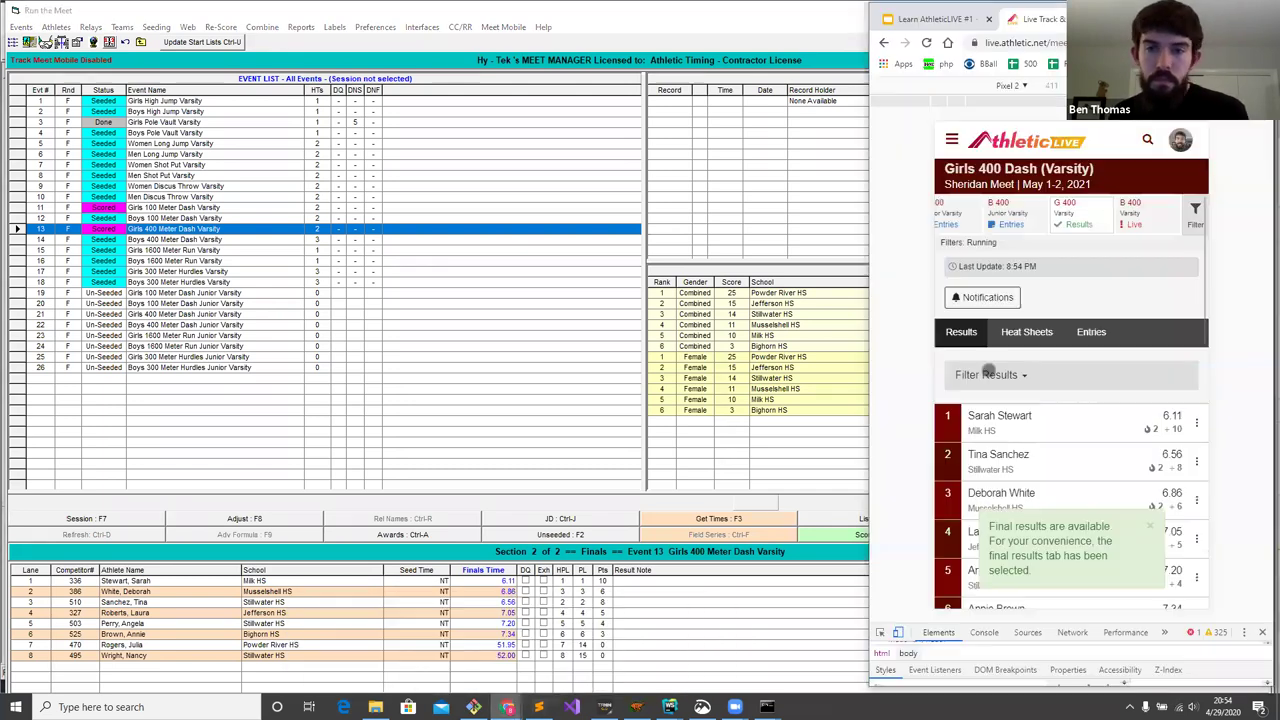
{"action": "scroll", "coordinate": [1060, 336], "scroll_direction": "down", "scroll_amount": 1}
{"action": "scroll", "coordinate": [1060, 336], "scroll_direction": "up", "scroll_amount": 2}
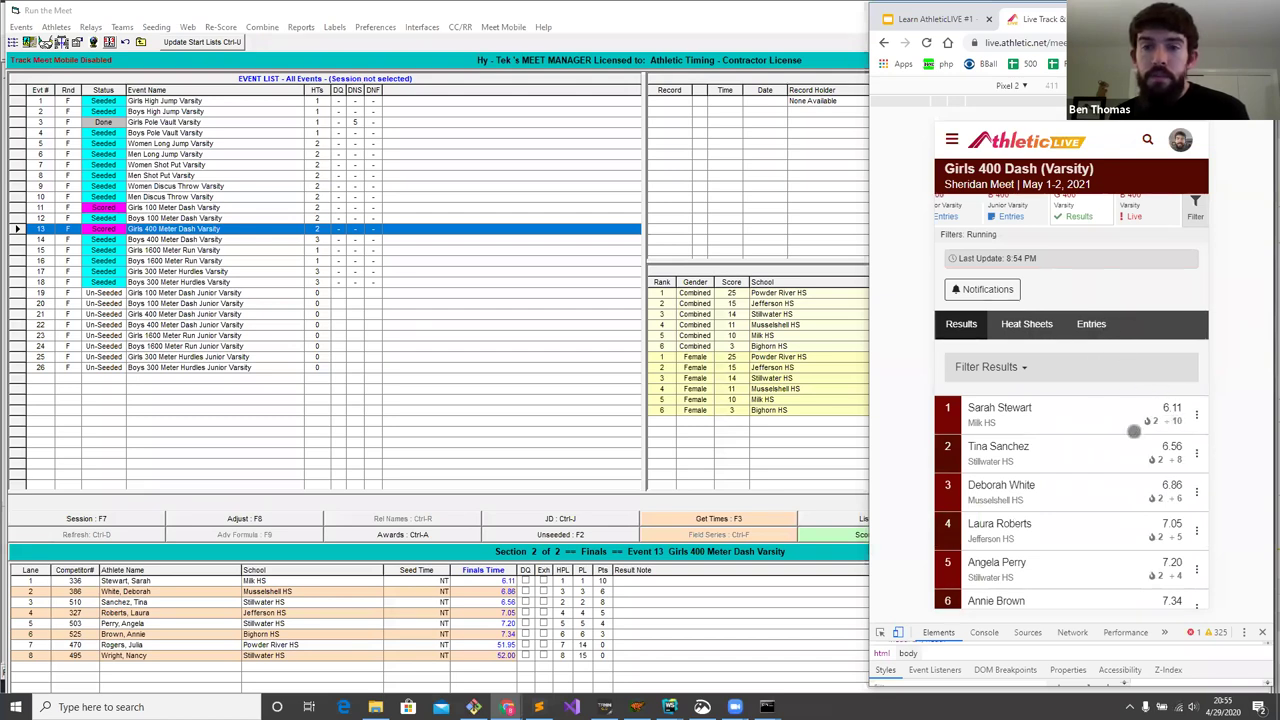
{"action": "left_click_drag", "start_coordinate": [1137, 434], "coordinate": [1100, 526]}
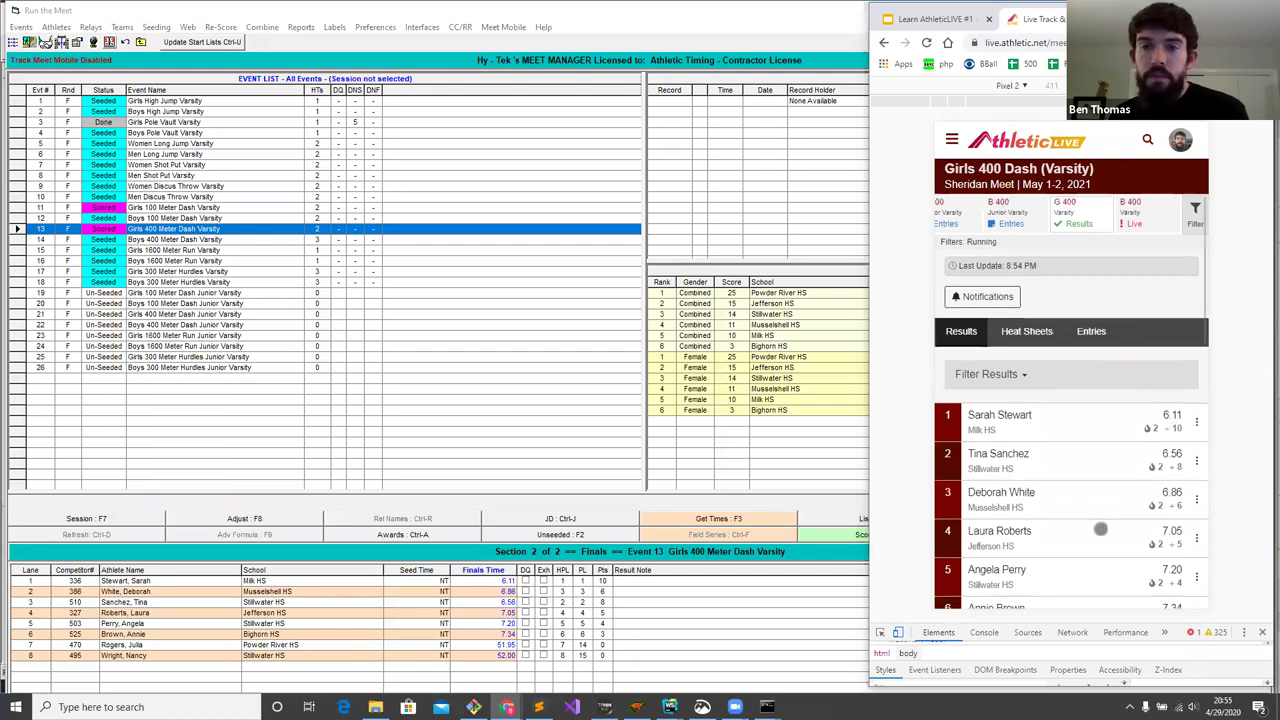
{"action": "left_click", "coordinate": [1133, 211]}
{"action": "scroll", "coordinate": [1100, 269], "scroll_direction": "down", "scroll_amount": 3}
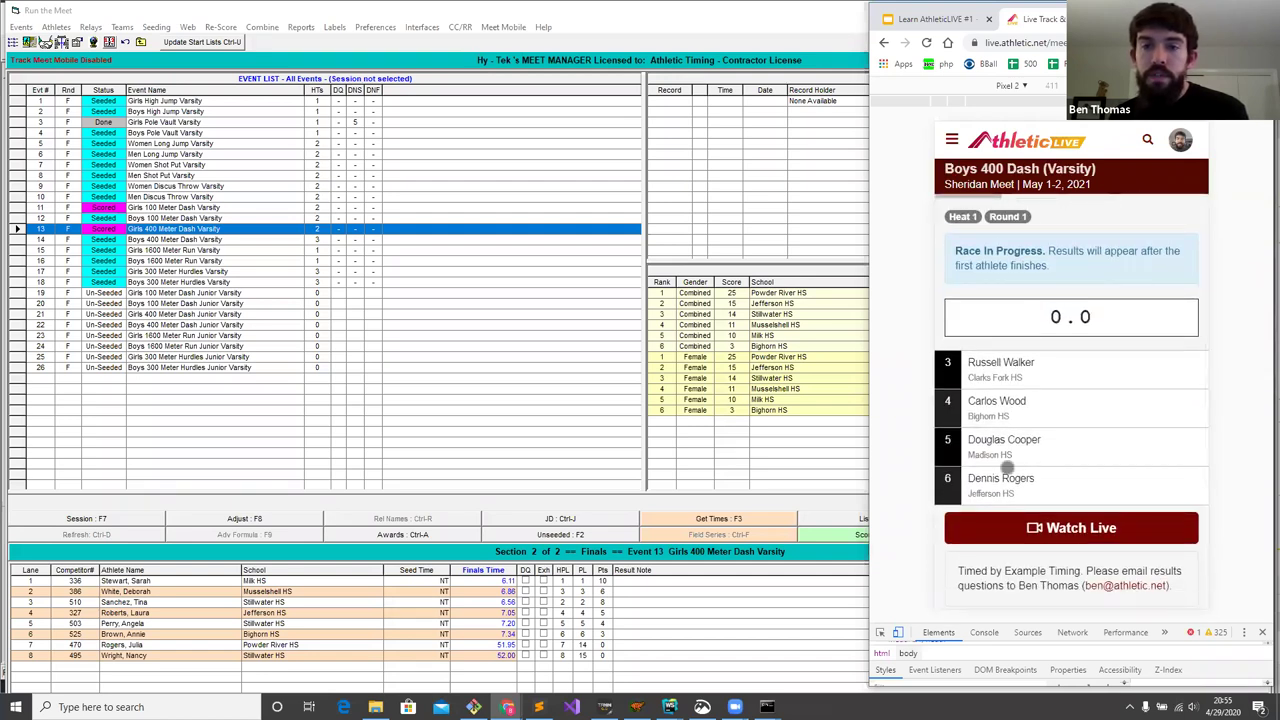
- Copy the live Boys 400 Dash page's URL from Chrome's address bar
{"action": "left_click_drag", "start_coordinate": [1068, 298], "coordinate": [1084, 508]}
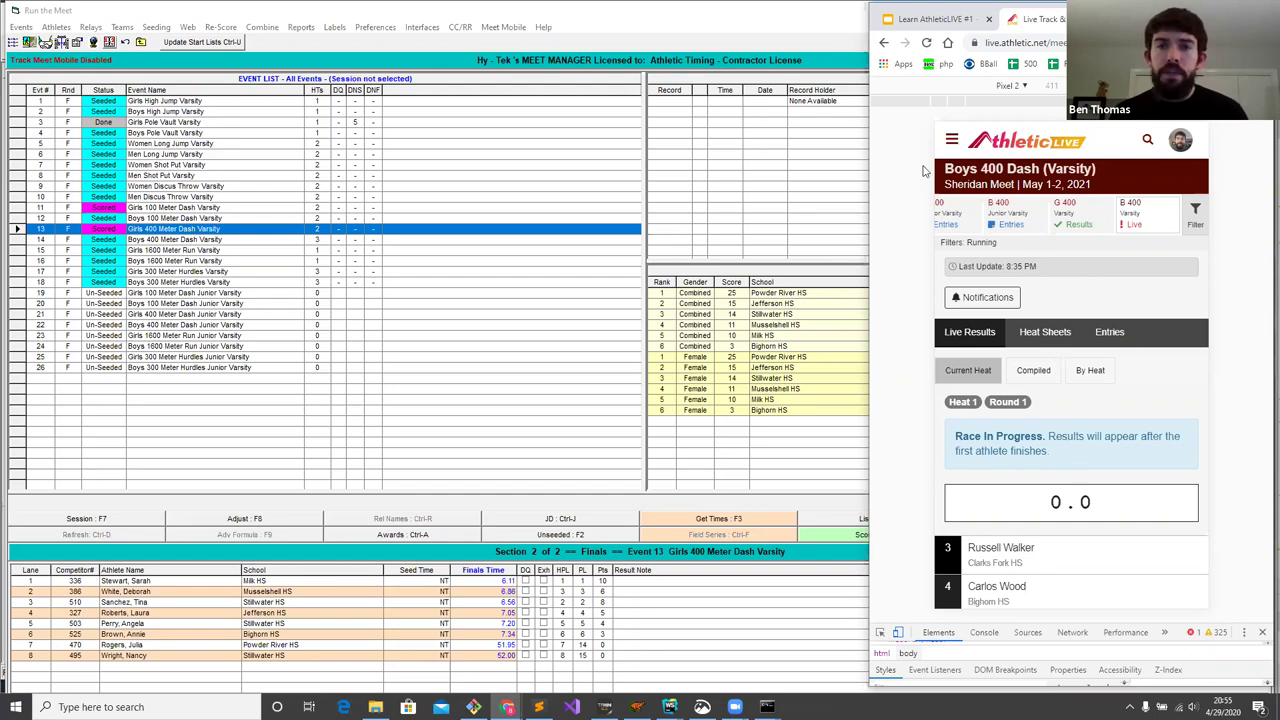
{"action": "left_click", "coordinate": [1059, 43]}
{"action": "left_click", "coordinate": [1059, 43]}
{"action": "triple_click", "coordinate": [1059, 43]}
{"action": "key", "text": "ctrl+c"}
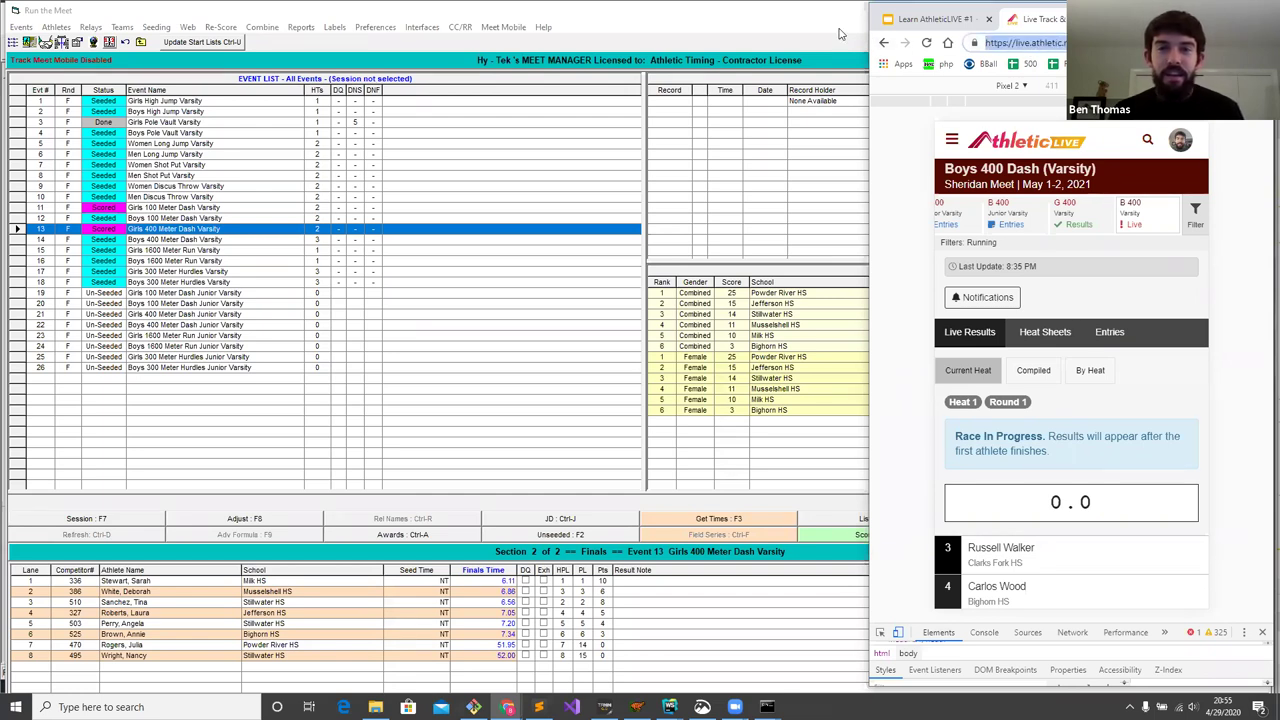
{"action": "left_click", "coordinate": [840, 35]}
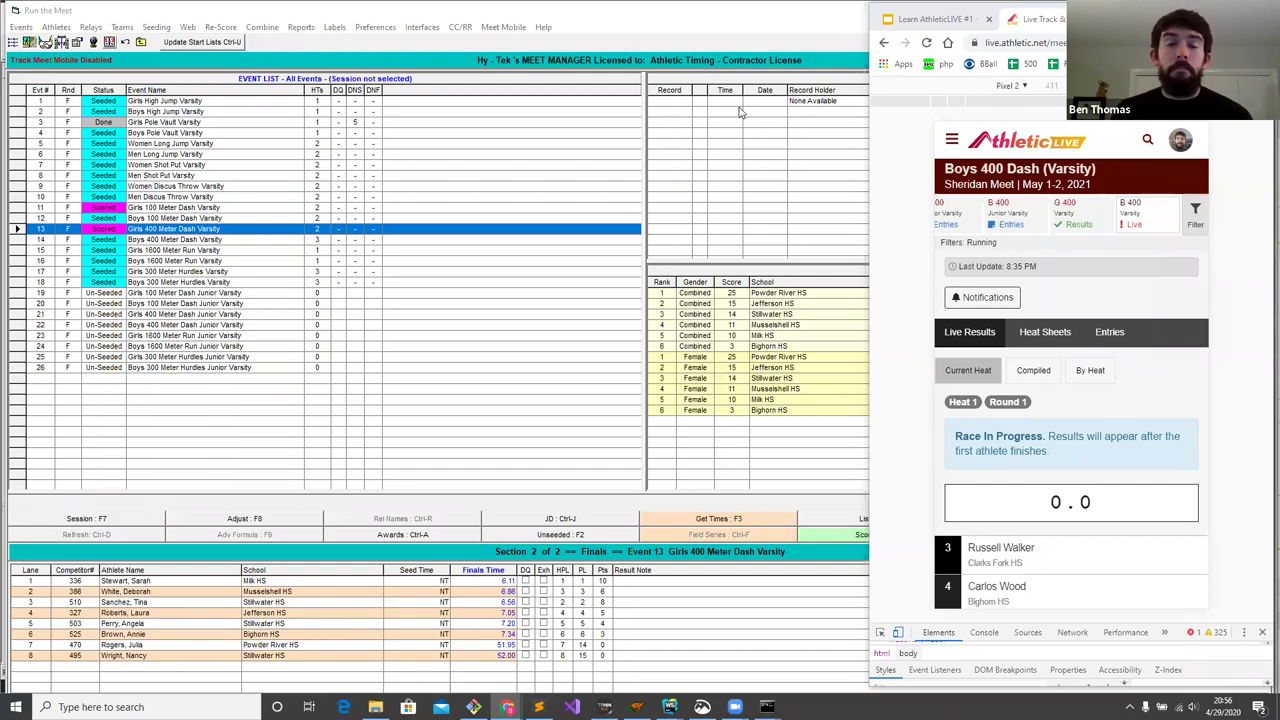
- Open the AthleticLIVE hamburger navigation menu
{"action": "scroll", "coordinate": [1017, 214], "scroll_direction": "right", "scroll_amount": 3}
{"action": "scroll", "coordinate": [1047, 216], "scroll_direction": "left", "scroll_amount": 2}
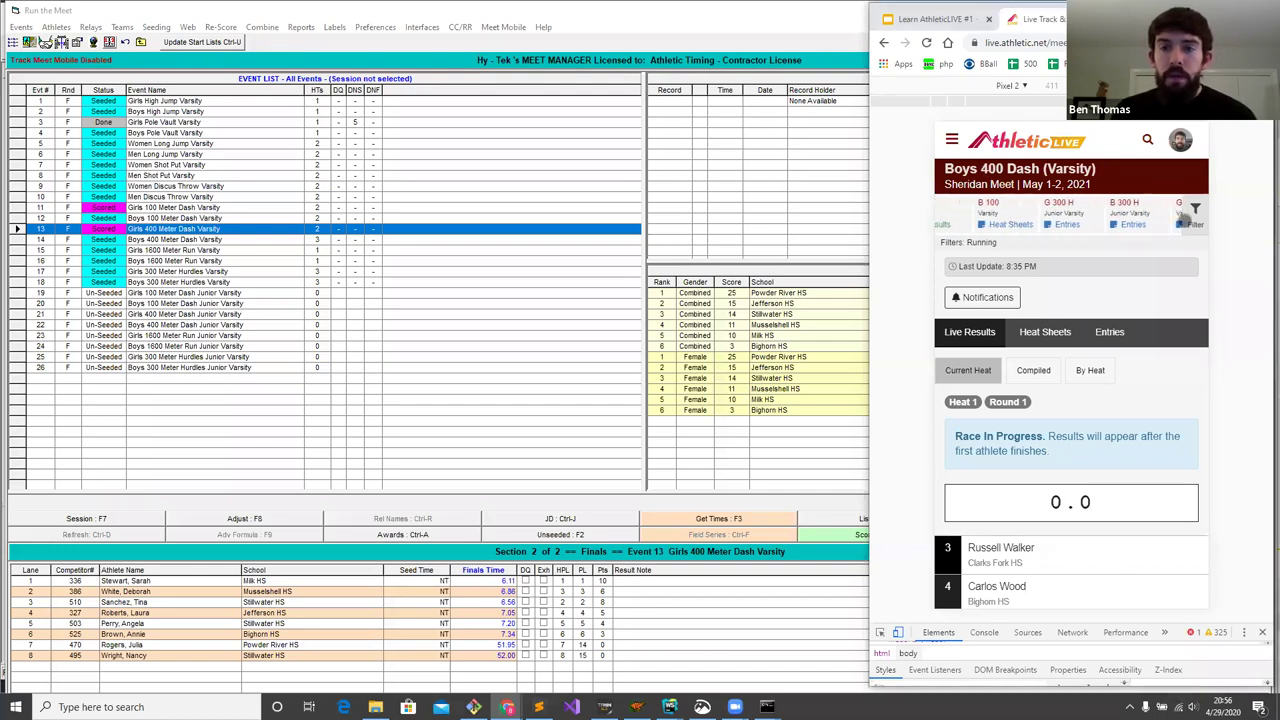
{"action": "scroll", "coordinate": [1033, 211], "scroll_direction": "left", "scroll_amount": 2}
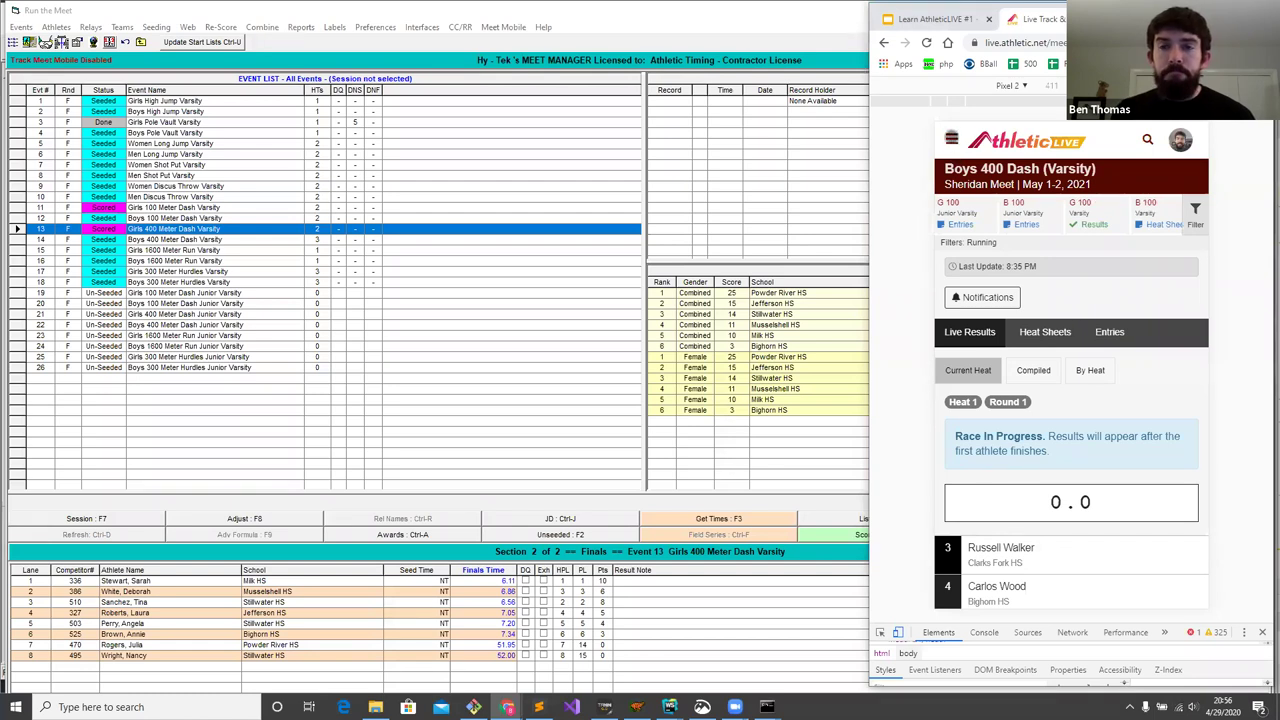
{"action": "left_click", "coordinate": [951, 138]}
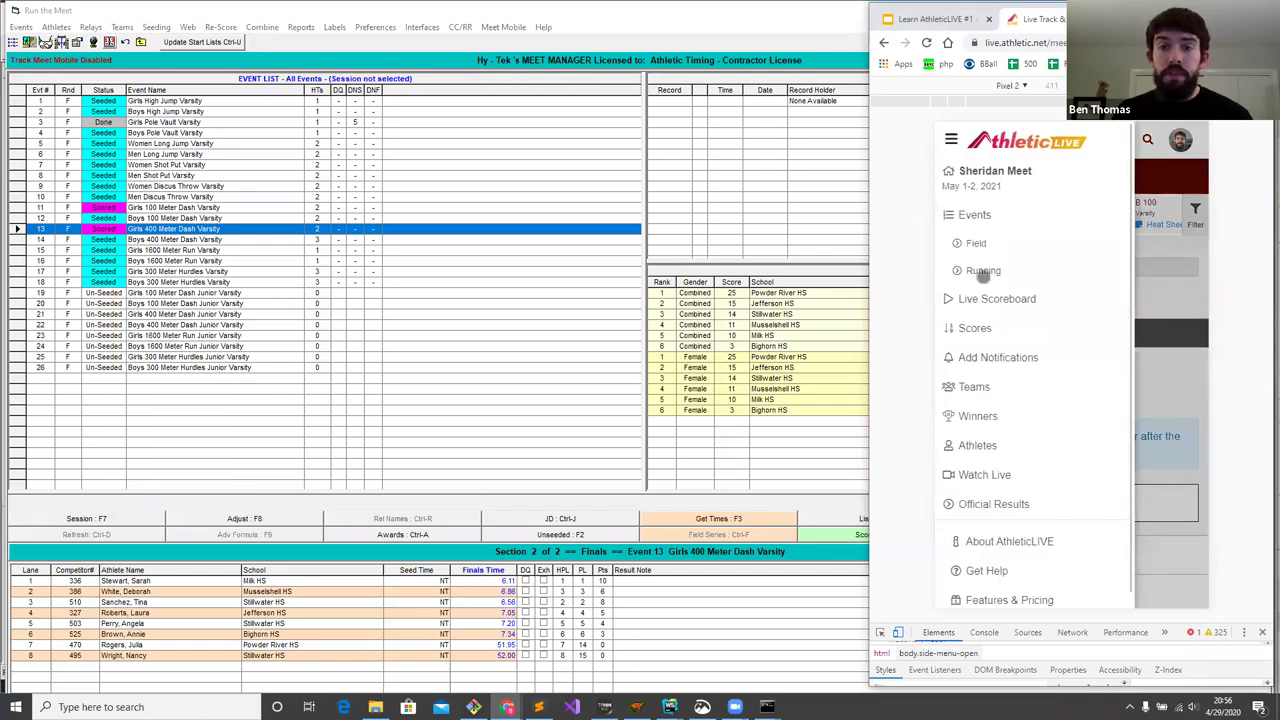
- Show Scores > Girls Varsity as a spreadsheet, with Powder River HS at 25 points (23 + 2)
{"action": "left_click", "coordinate": [979, 328]}
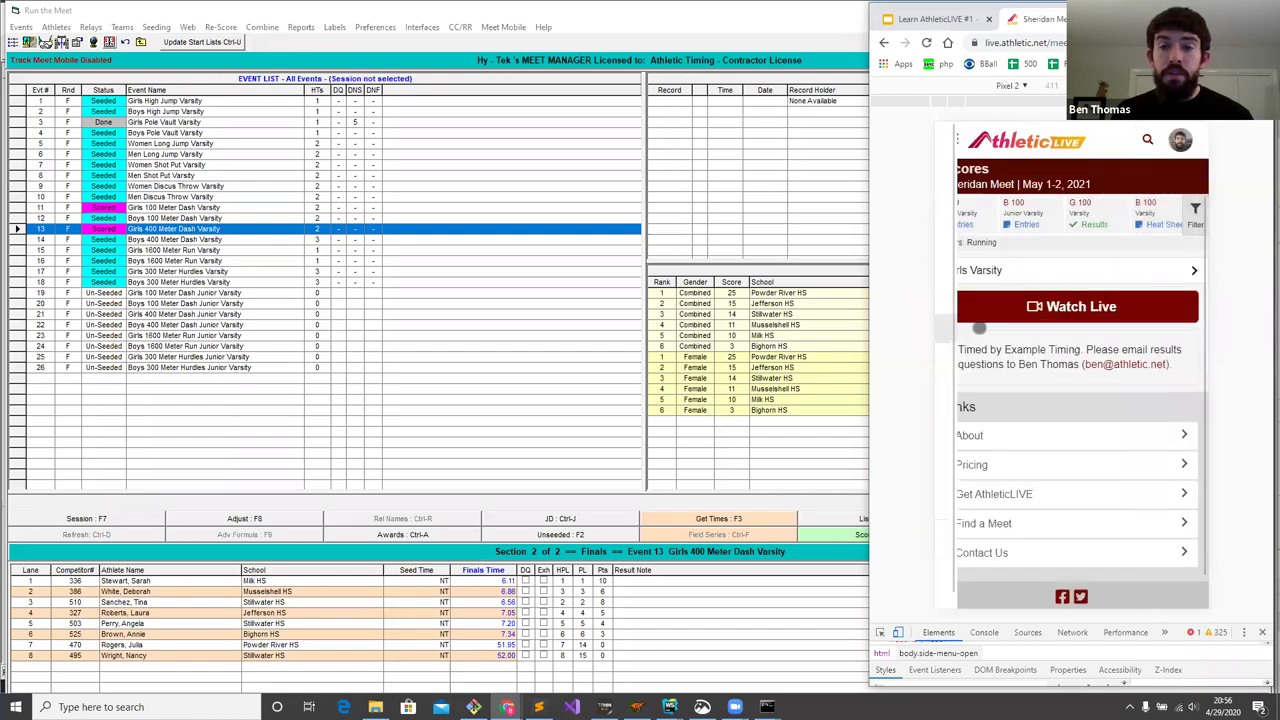
{"action": "left_click", "coordinate": [998, 269]}
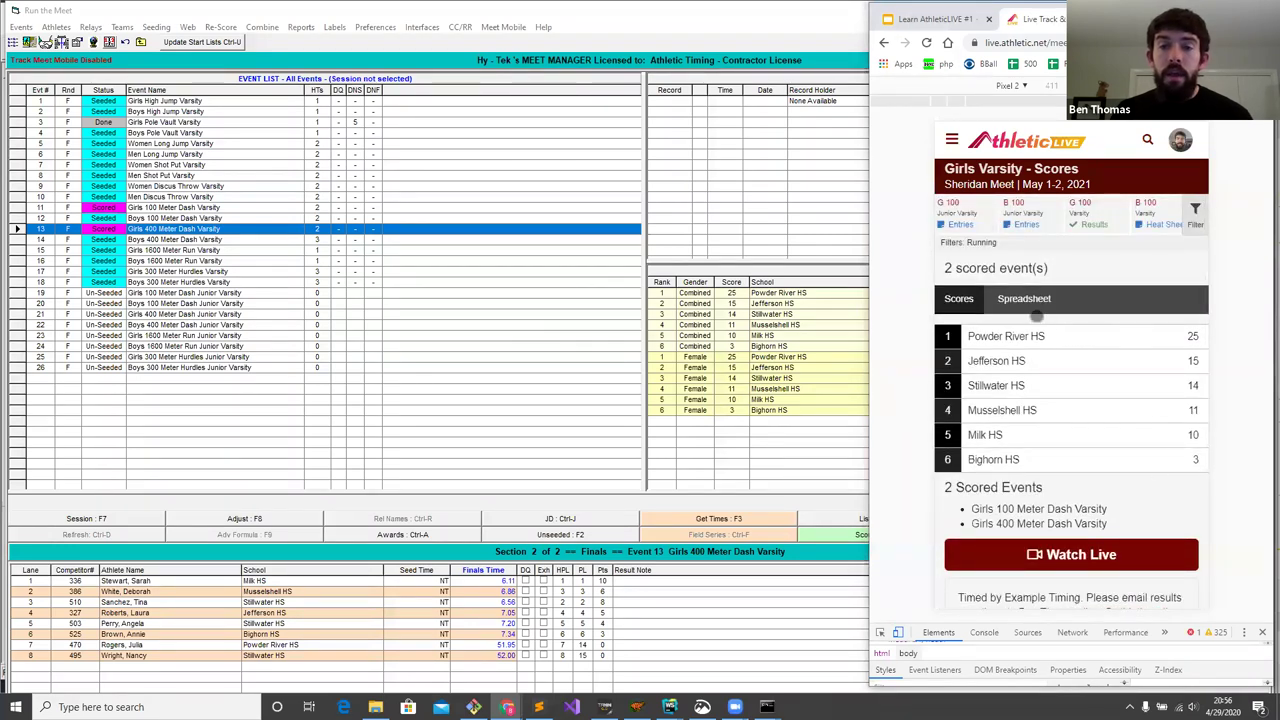
{"action": "left_click", "coordinate": [1028, 303]}
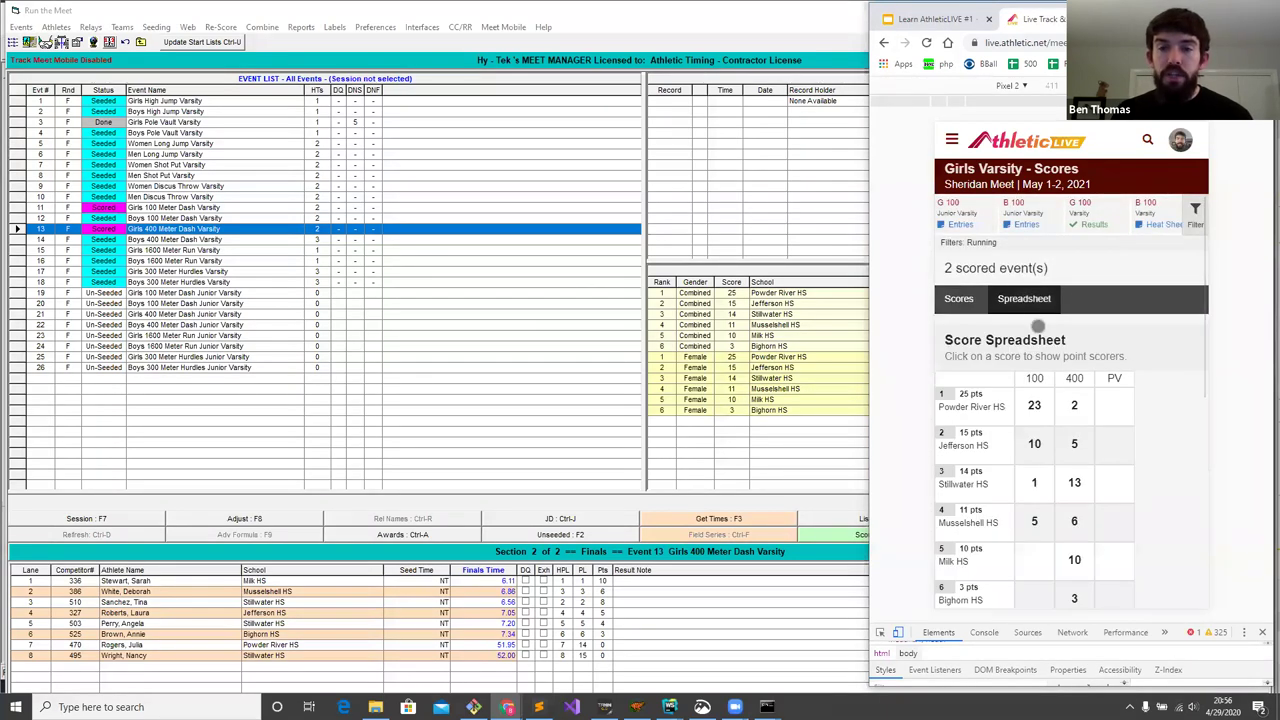
{"action": "scroll", "coordinate": [1058, 400], "scroll_direction": "down", "scroll_amount": 5}
{"action": "scroll", "coordinate": [1060, 386], "scroll_direction": "up", "scroll_amount": 5}
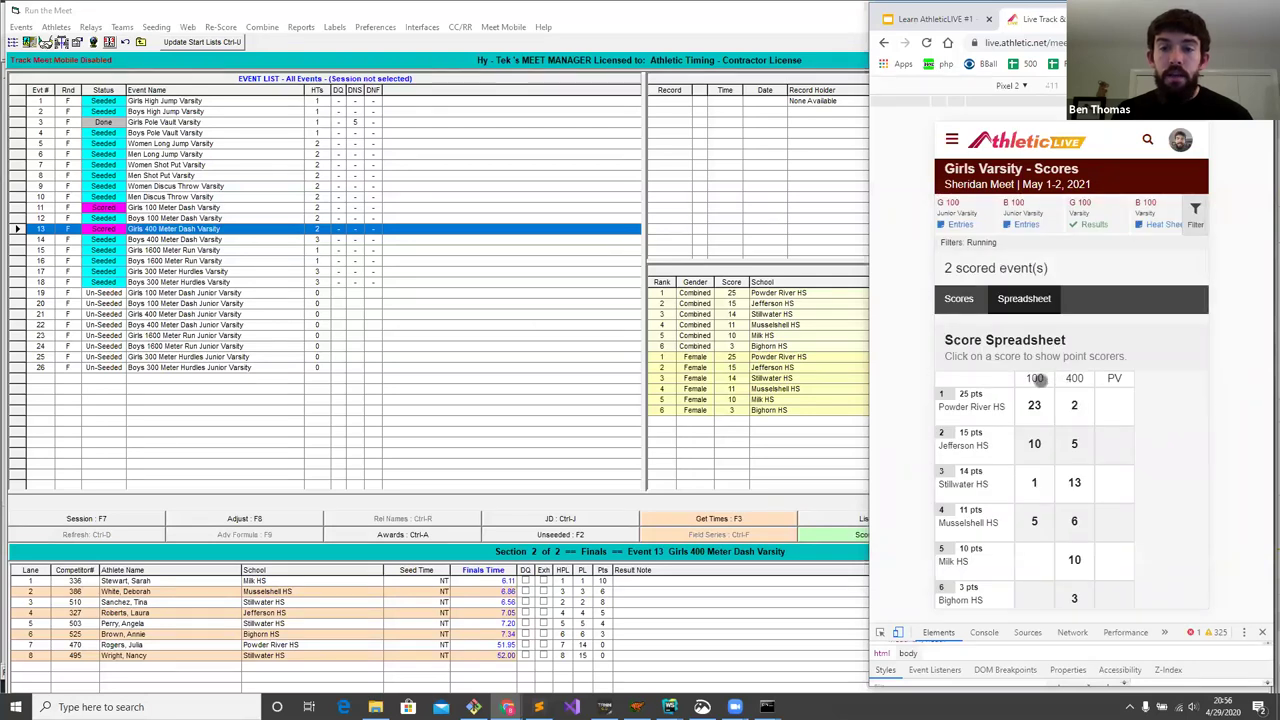
{"action": "scroll", "coordinate": [1066, 405], "scroll_direction": "down", "scroll_amount": 2}
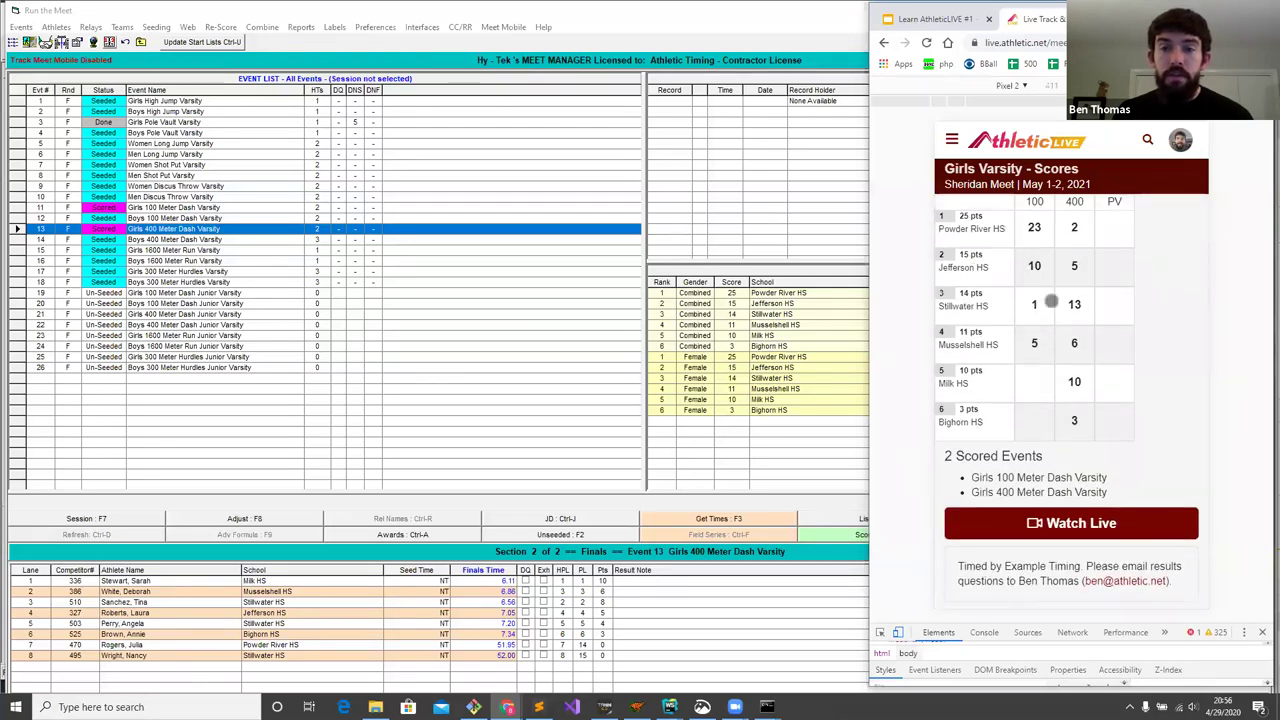
{"action": "scroll", "coordinate": [1050, 301], "scroll_direction": "up", "scroll_amount": 2}
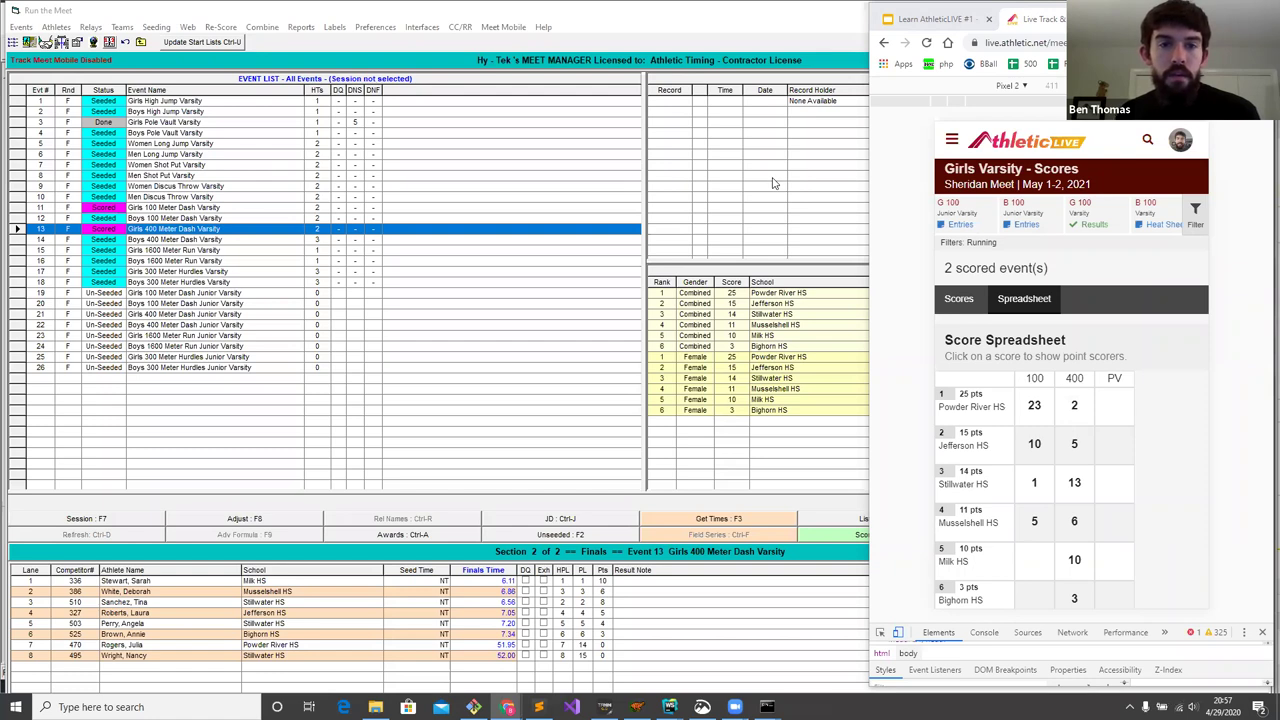
- Score event 3 Girls Pole Vault Varsity, close the report preview, and return to AthleticLIVE
{"action": "left_click", "coordinate": [183, 122]}
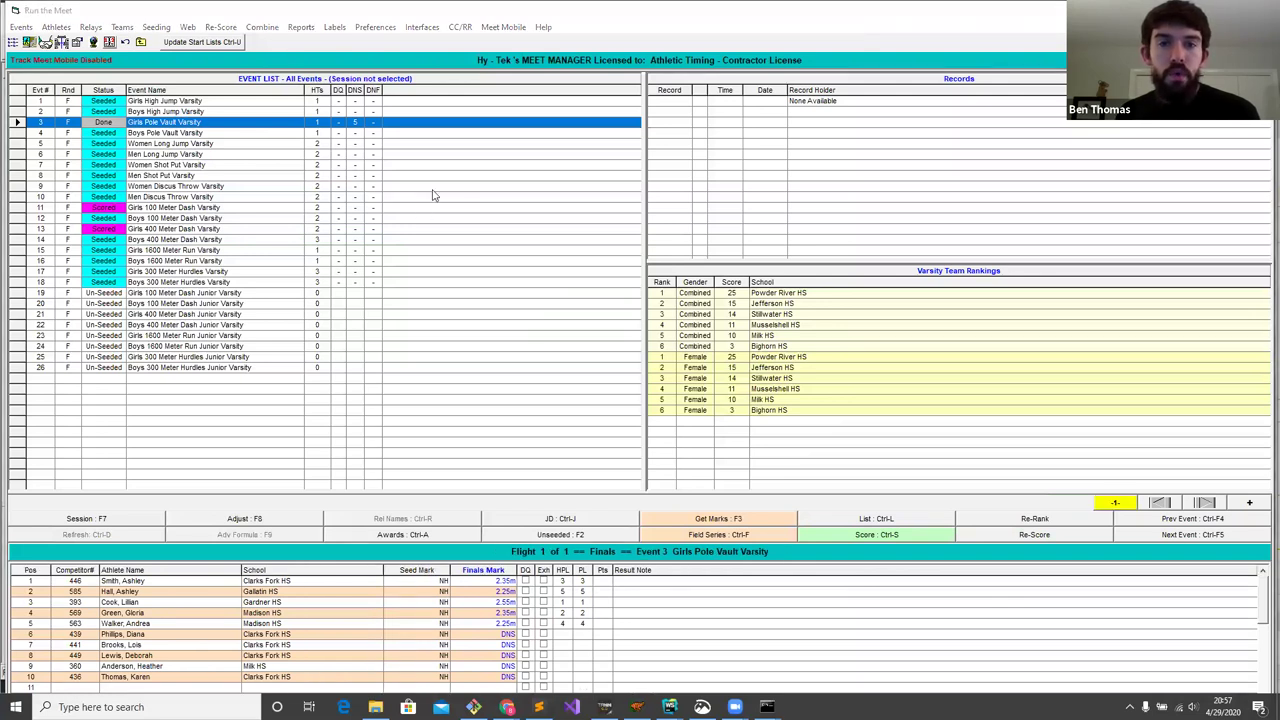
{"action": "left_click", "coordinate": [862, 536]}
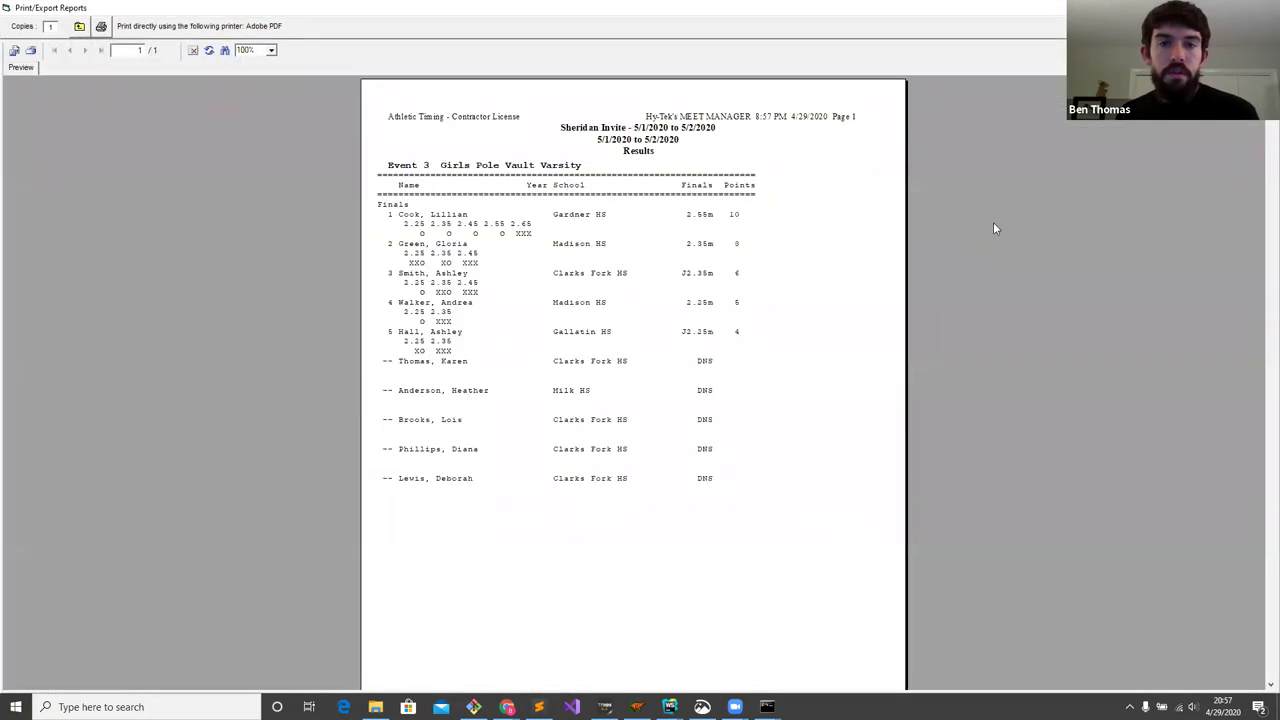
{"action": "key", "text": "Escape"}
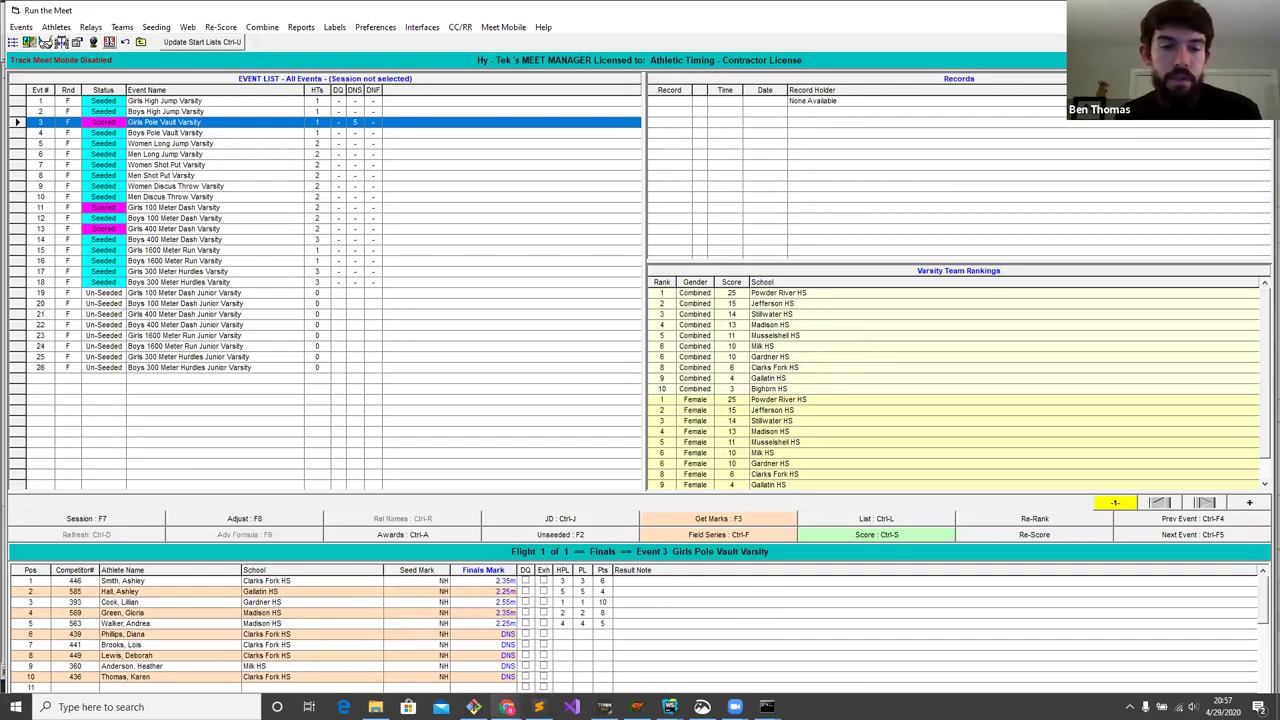
{"action": "mouse_move", "coordinate": [507, 707]}
{"action": "left_click", "coordinate": [569, 655]}
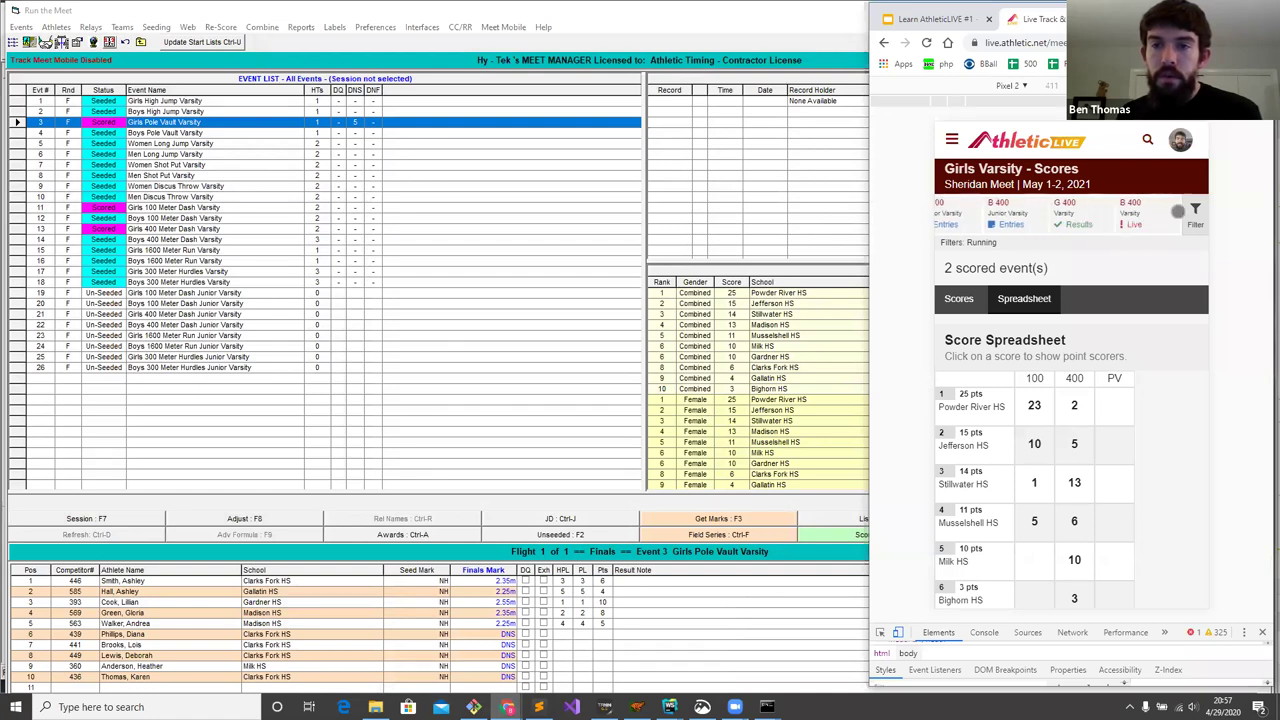
- Filter the schedule to Field events and view the Girls Pole Vault varsity results
{"action": "left_click", "coordinate": [1178, 211]}
{"action": "left_click", "coordinate": [1056, 334]}
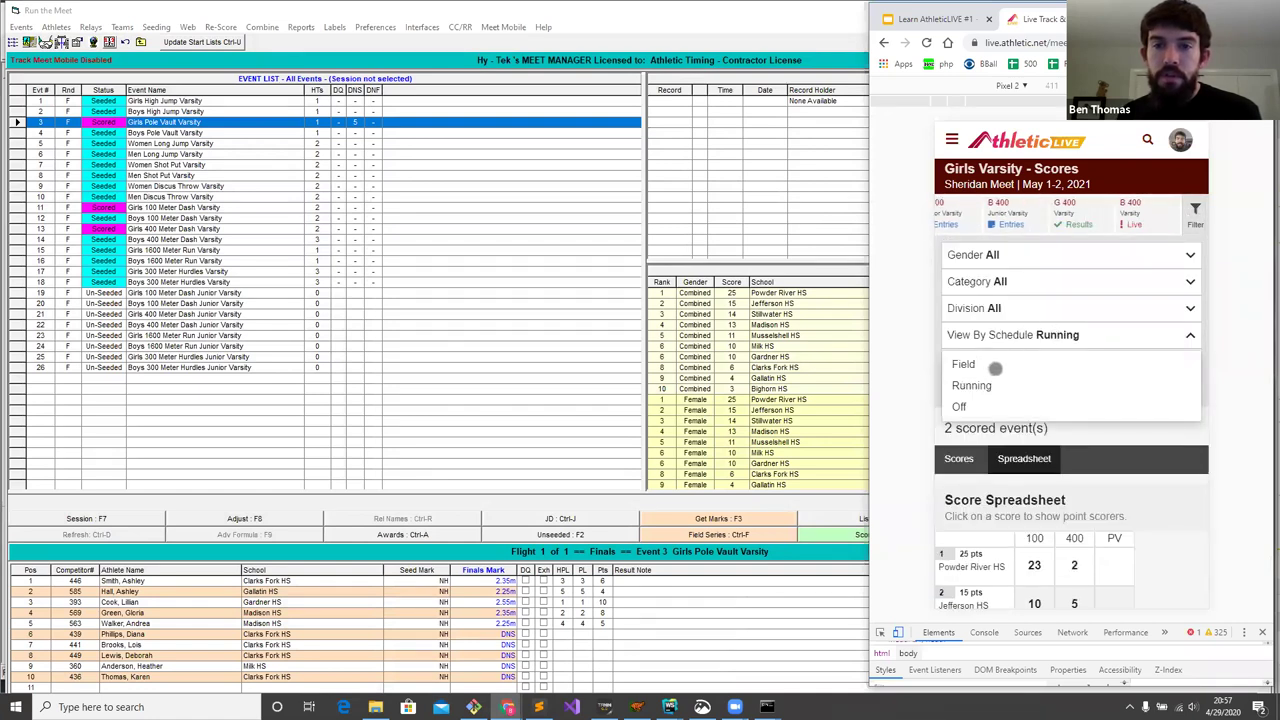
{"action": "left_click", "coordinate": [995, 368]}
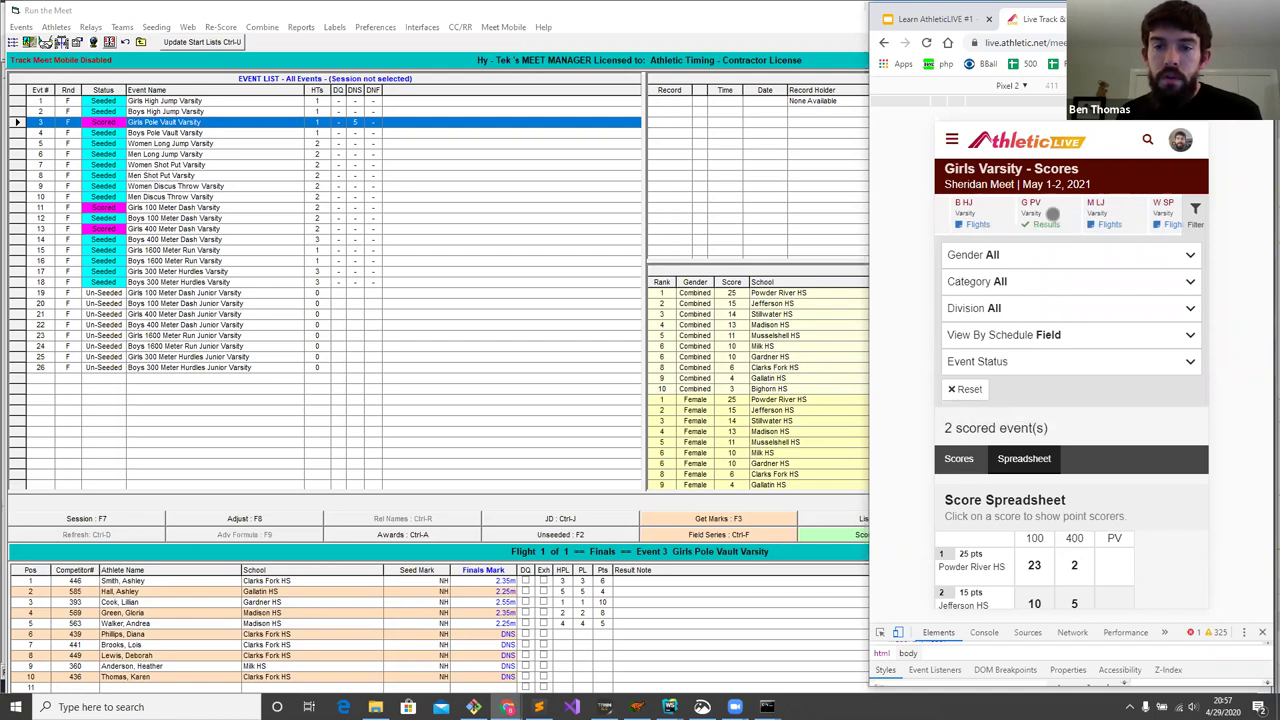
{"action": "left_click", "coordinate": [1052, 214]}
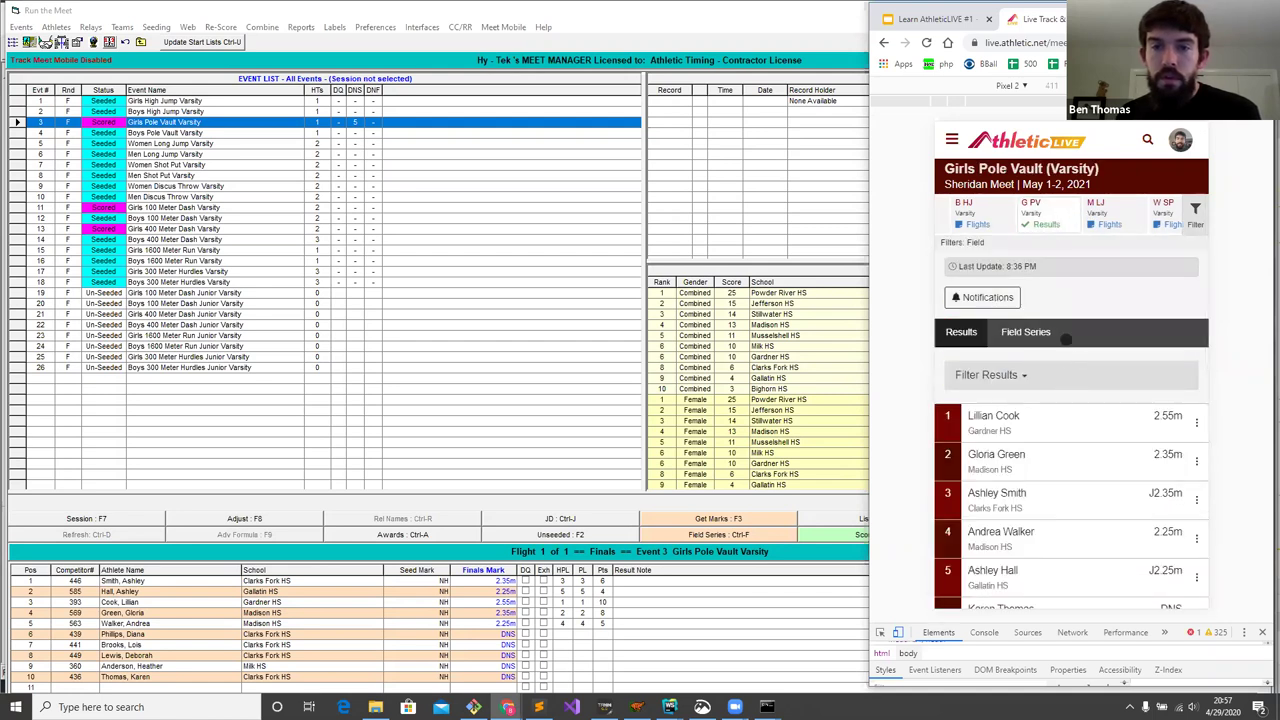
{"action": "scroll", "coordinate": [1066, 334], "scroll_direction": "down", "scroll_amount": 1}
{"action": "scroll", "coordinate": [1089, 314], "scroll_direction": "up", "scroll_amount": 1}
{"action": "left_click", "coordinate": [1064, 198]}
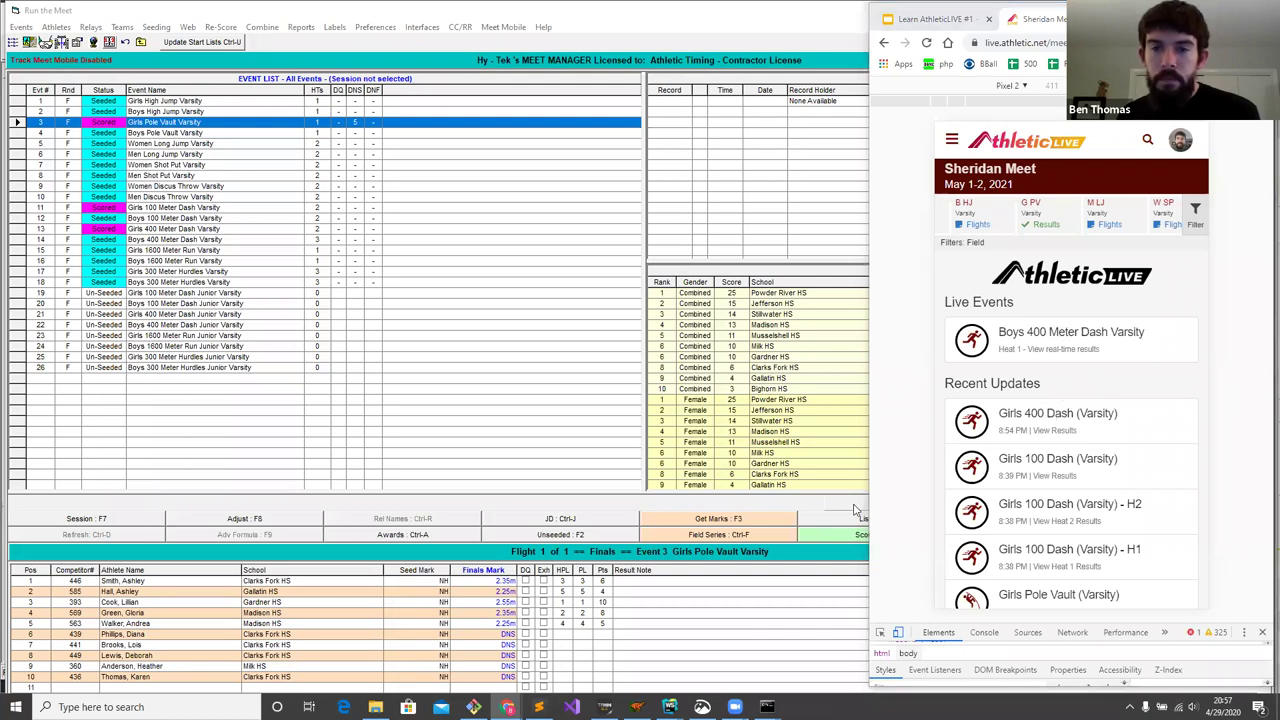
- Return to AthleticLIVE from Meet Manager and open the Girls Pole Vault (Varsity) results
{"action": "left_click", "coordinate": [722, 556]}
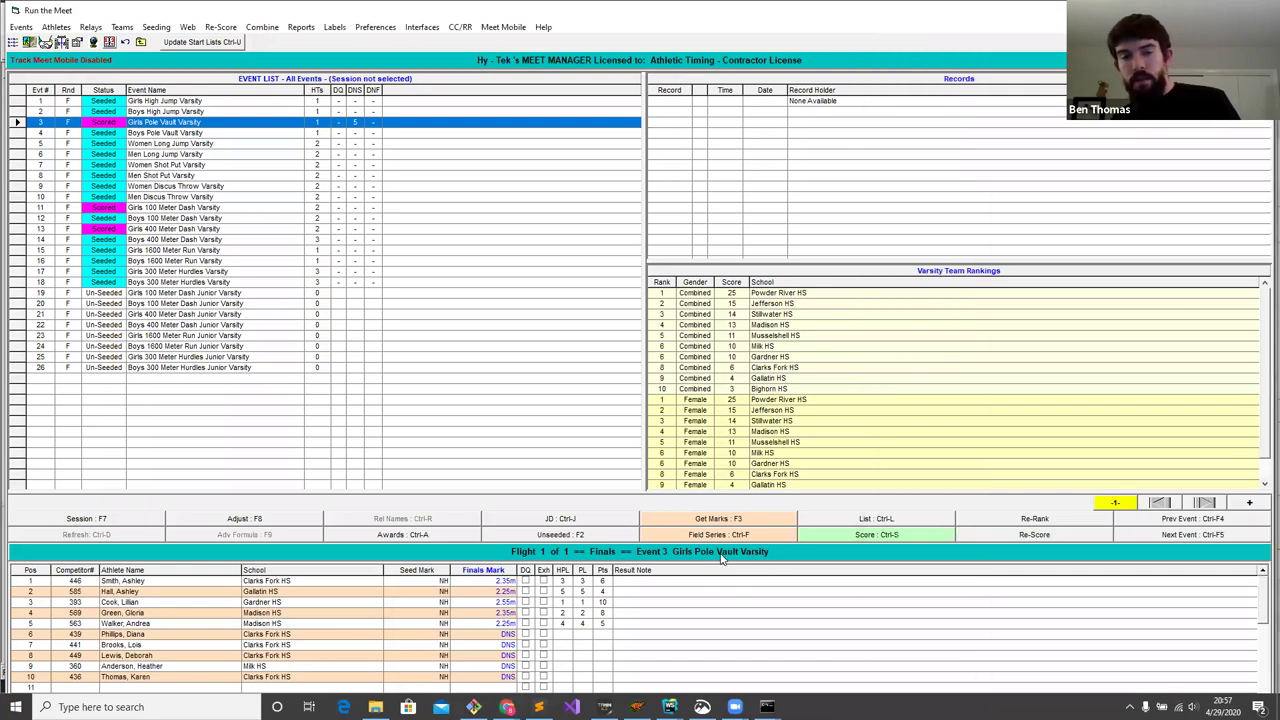
{"action": "left_click", "coordinate": [507, 707]}
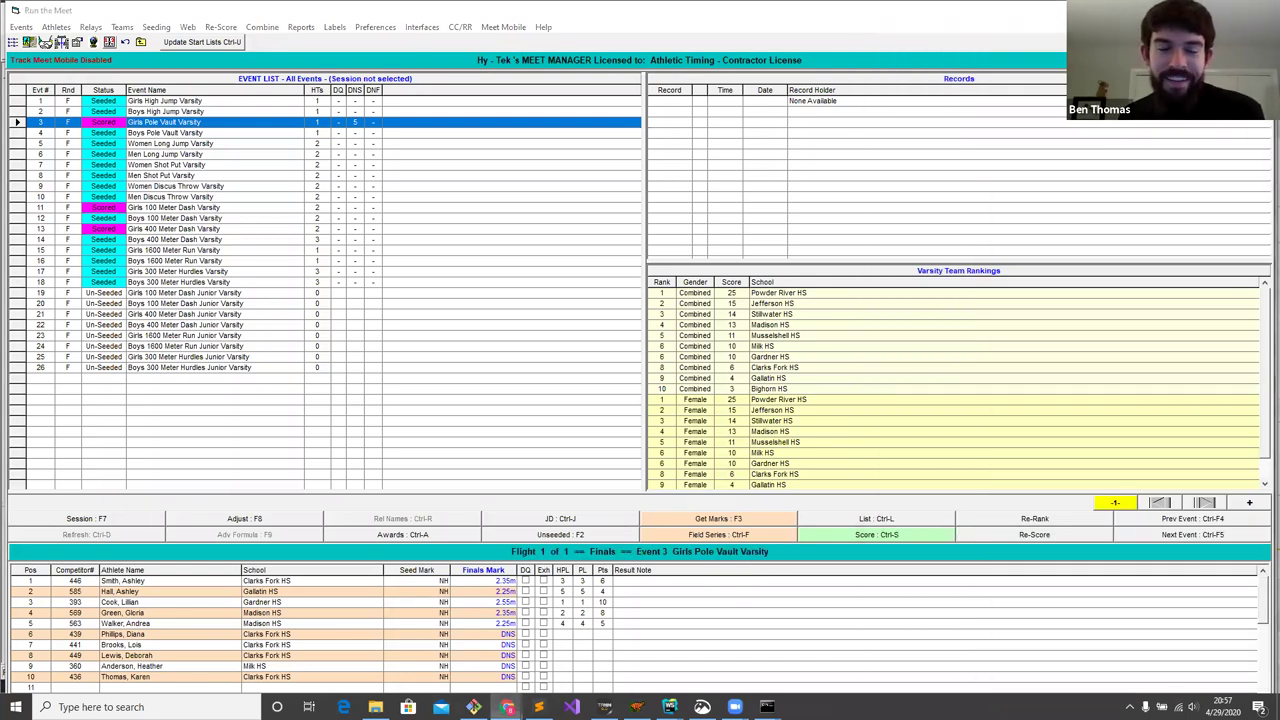
{"action": "left_click", "coordinate": [554, 640]}
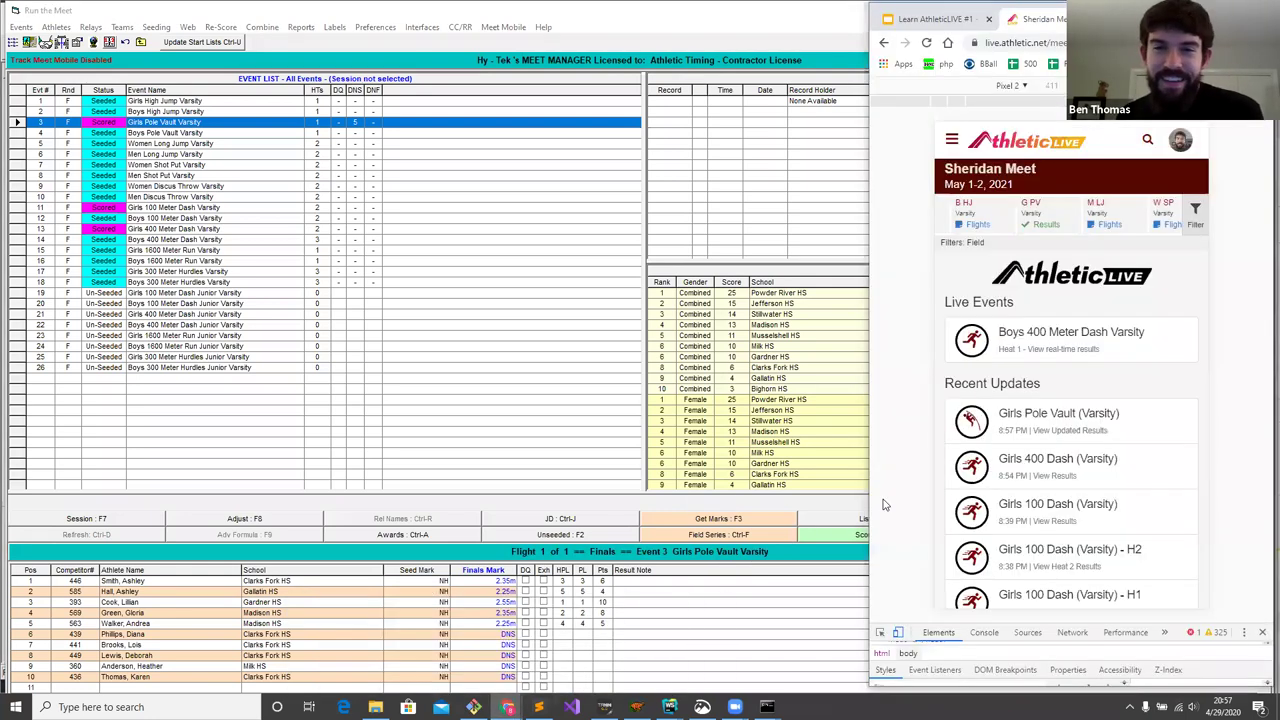
{"action": "left_click", "coordinate": [1055, 413]}
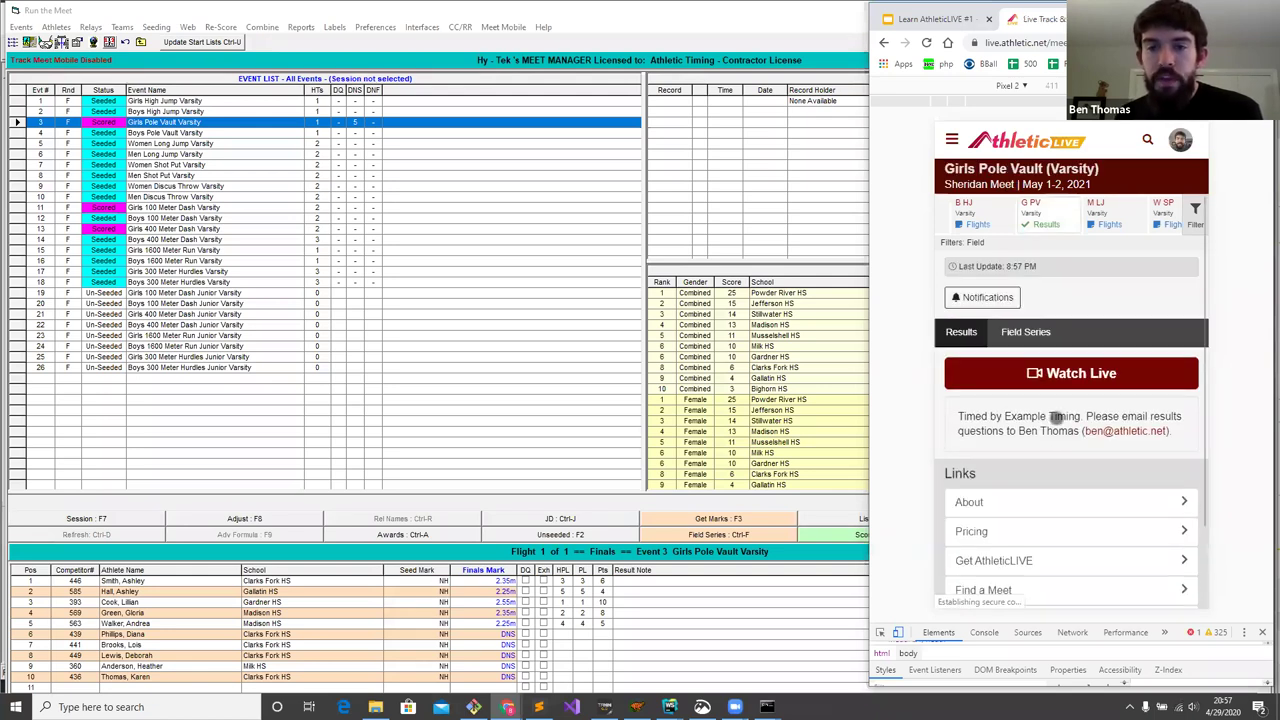
{"action": "left_click_drag", "start_coordinate": [1176, 432], "coordinate": [1170, 384]}
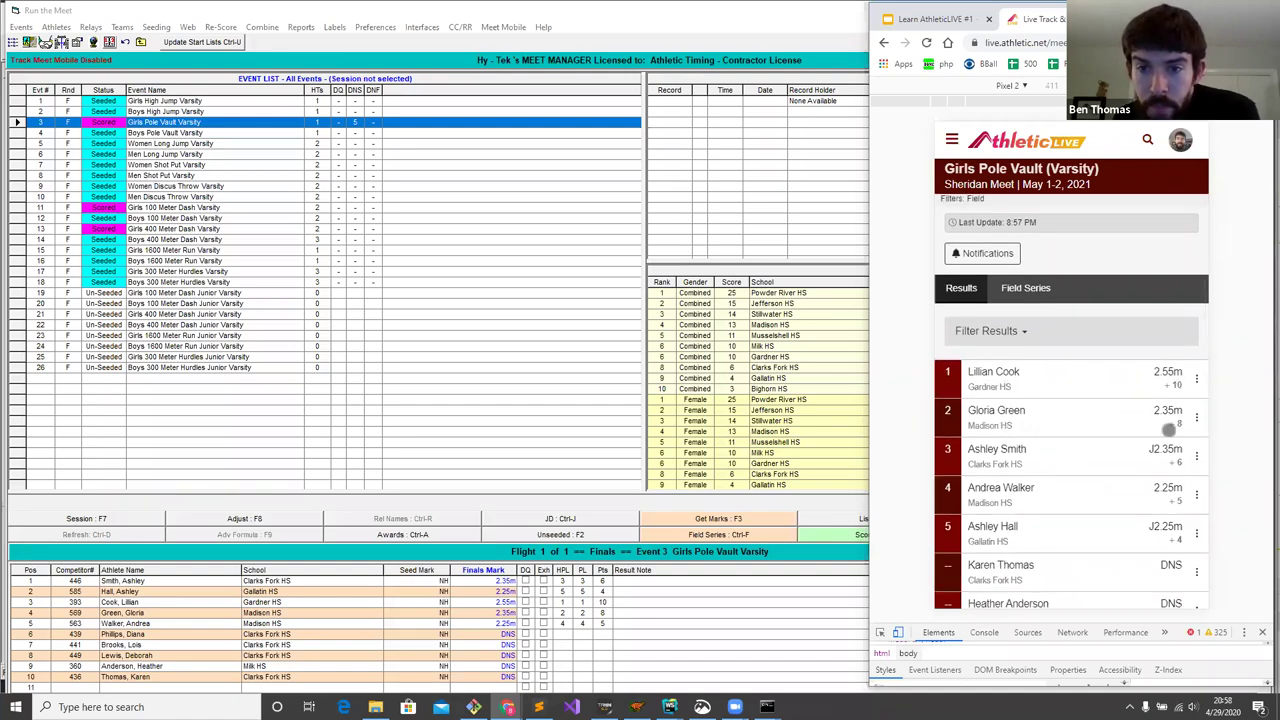
- Open the Girls Varsity score spreadsheet showing the PV column: Madison HS 13, Gardner HS 10
{"action": "left_click", "coordinate": [952, 139]}
{"action": "left_click", "coordinate": [980, 323]}
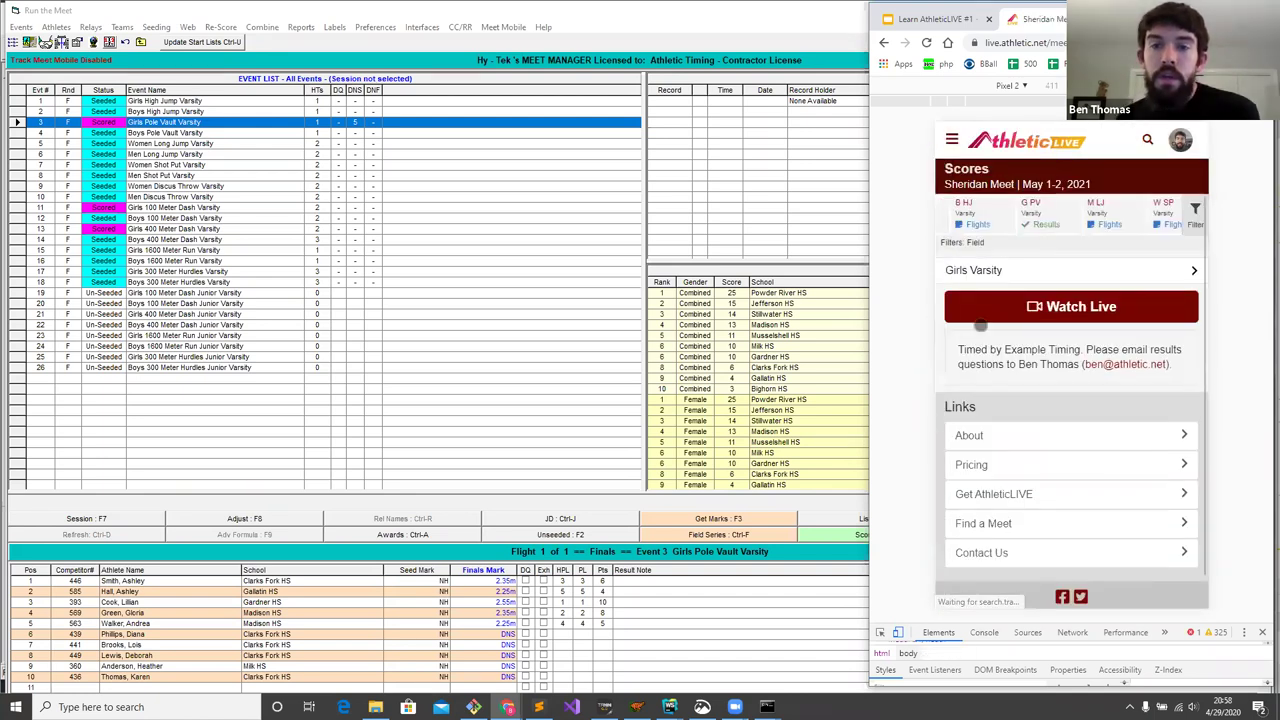
{"action": "left_click", "coordinate": [987, 272]}
{"action": "left_click", "coordinate": [1020, 297]}
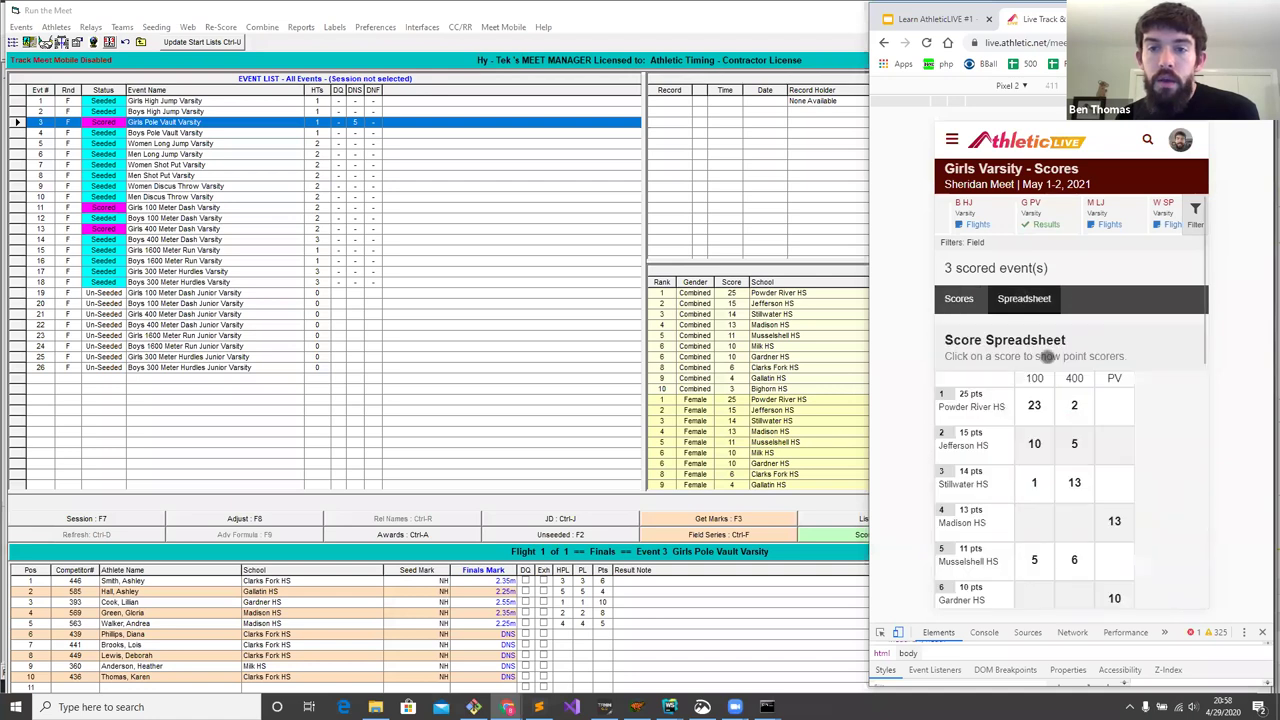
{"action": "left_click_drag", "start_coordinate": [1104, 498], "coordinate": [1110, 362]}
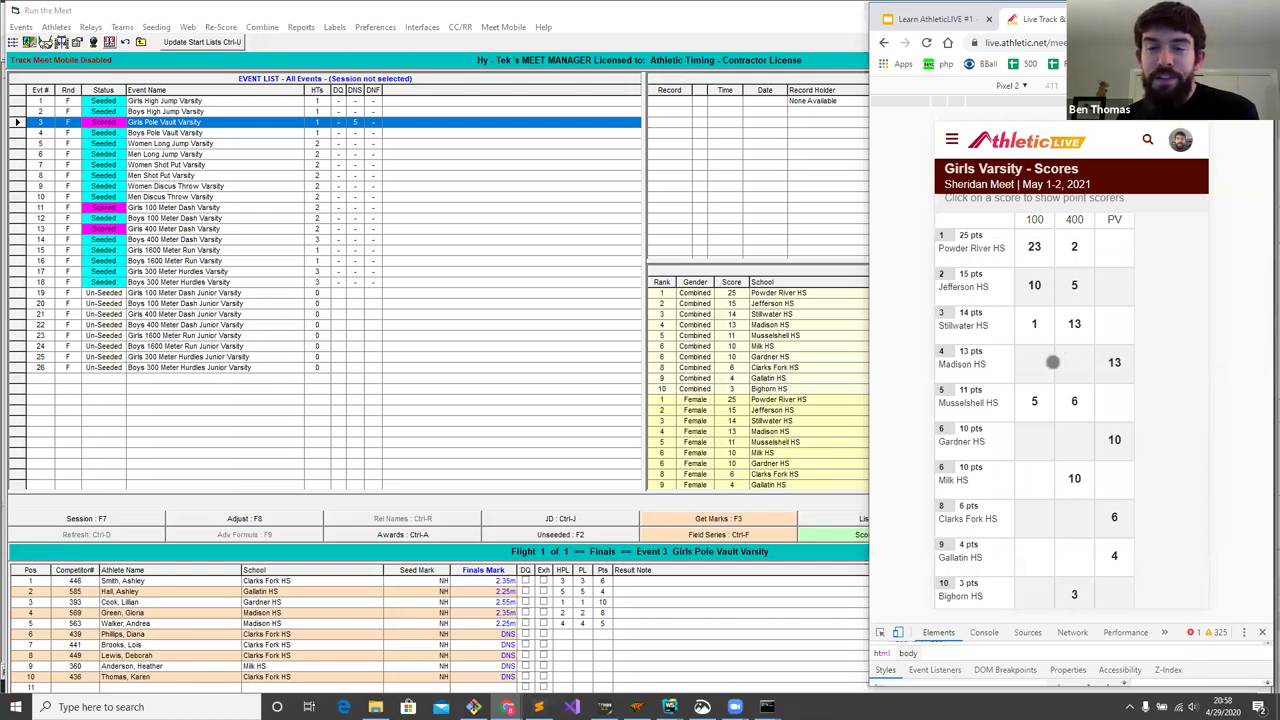
{"action": "left_click_drag", "start_coordinate": [1076, 316], "coordinate": [1068, 507]}
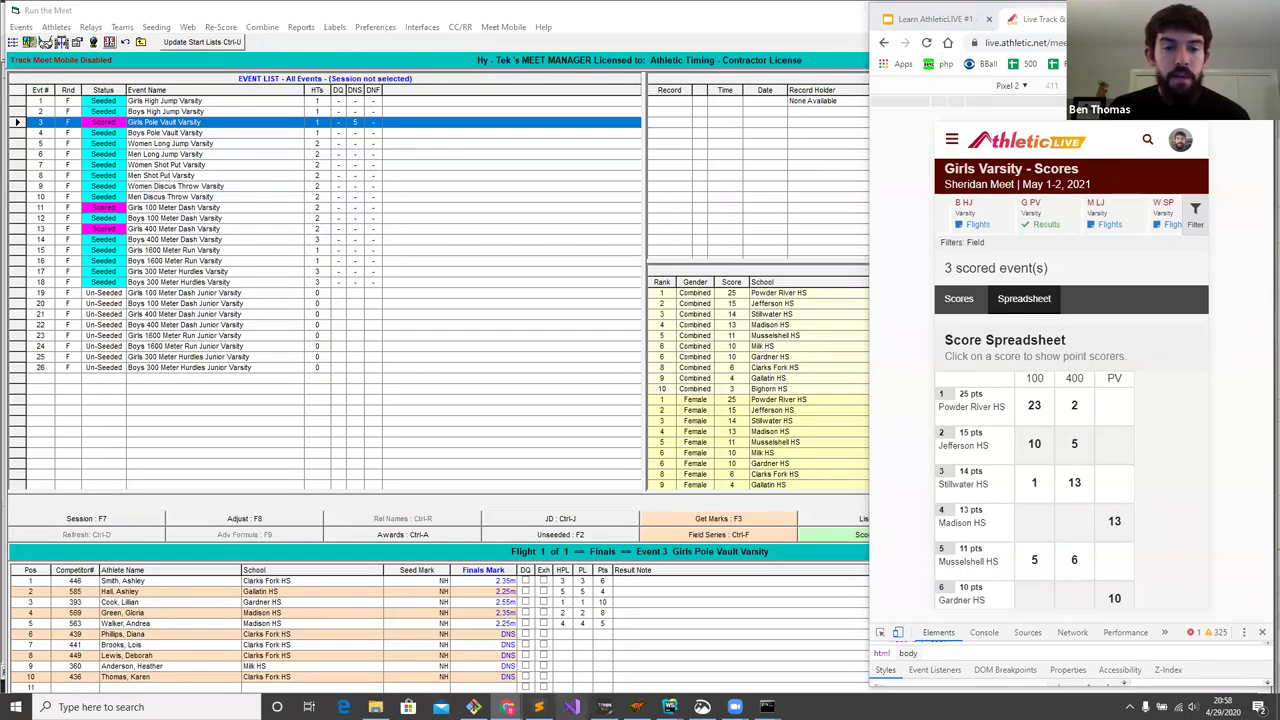
{"action": "mouse_move", "coordinate": [636, 707]}
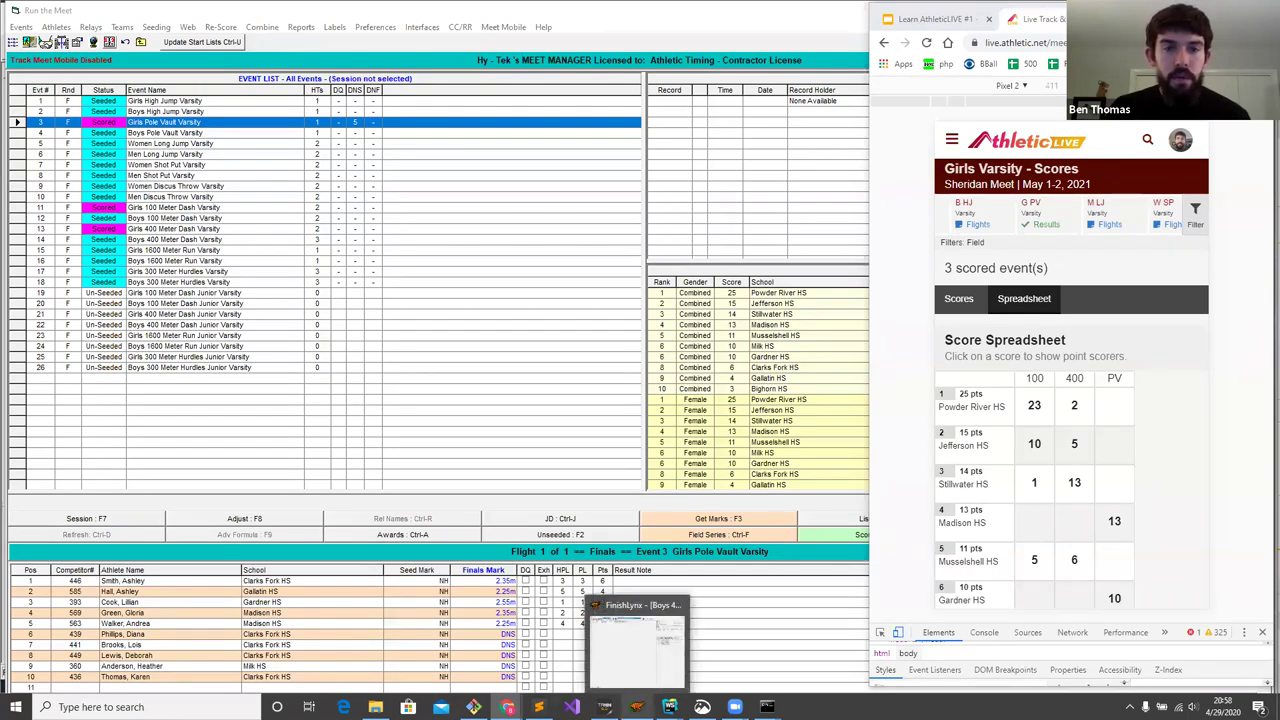
- Open the live Boys 400 Meter Dash Varsity heat and set FinishLynx to identify athletes by lane
{"action": "left_click", "coordinate": [631, 656]}
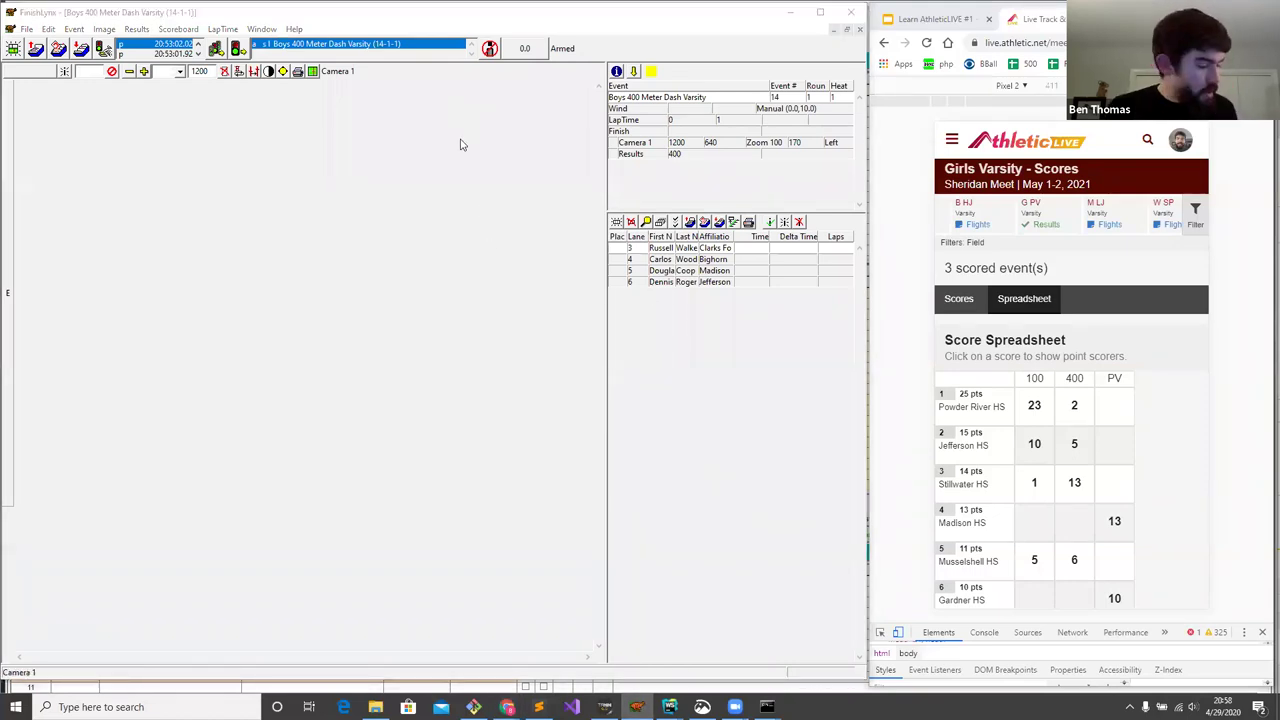
{"action": "left_click", "coordinate": [1037, 180]}
{"action": "left_click", "coordinate": [1070, 346]}
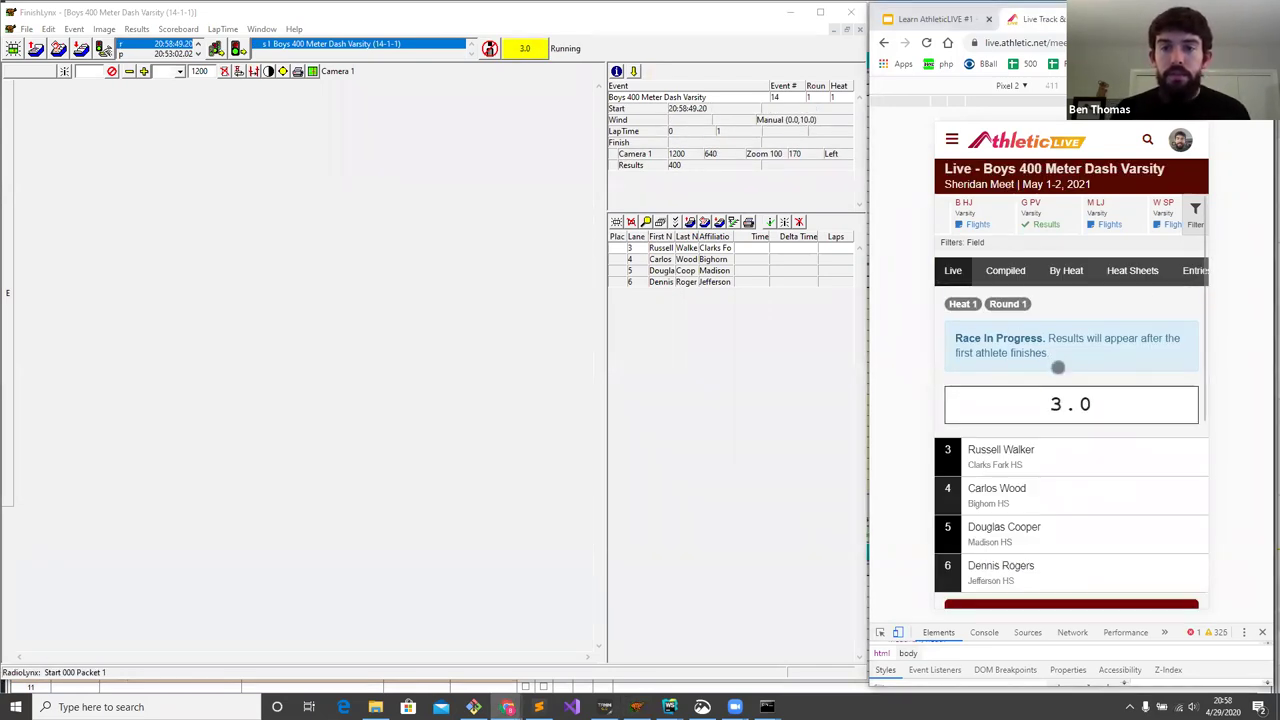
{"action": "scroll", "coordinate": [1058, 367], "scroll_direction": "down", "scroll_amount": 1}
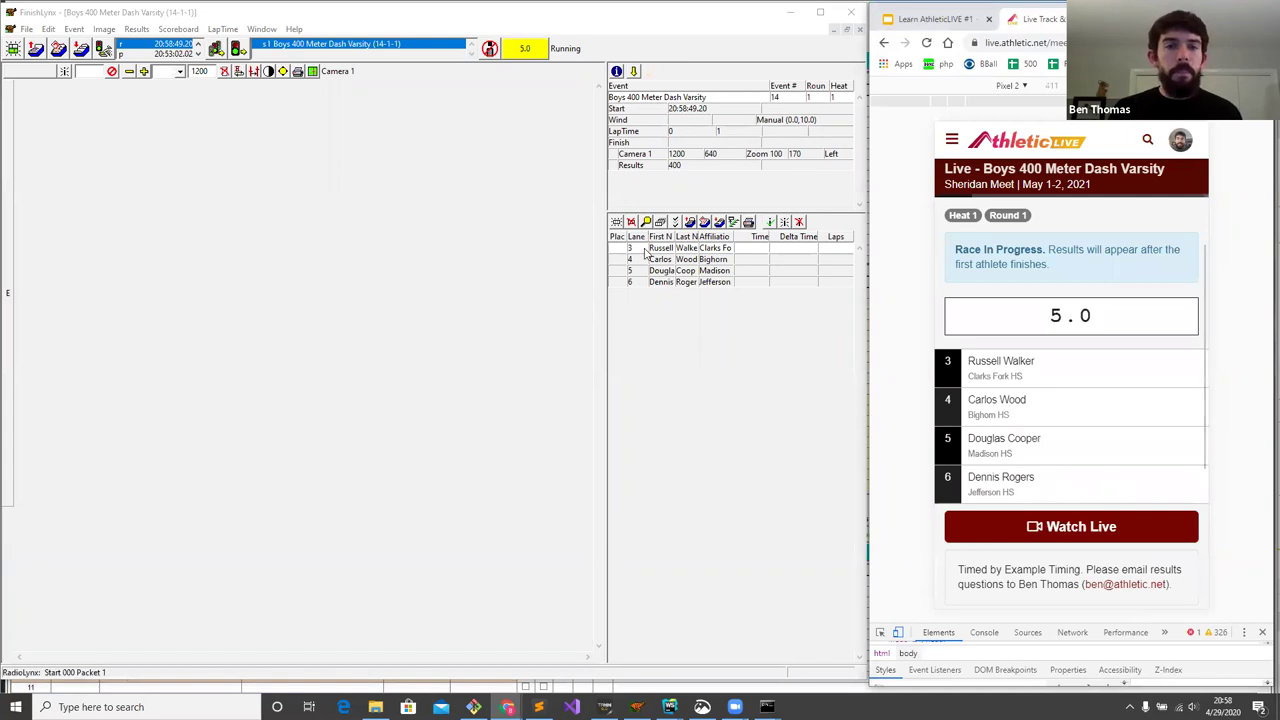
{"action": "left_click", "coordinate": [113, 73]}
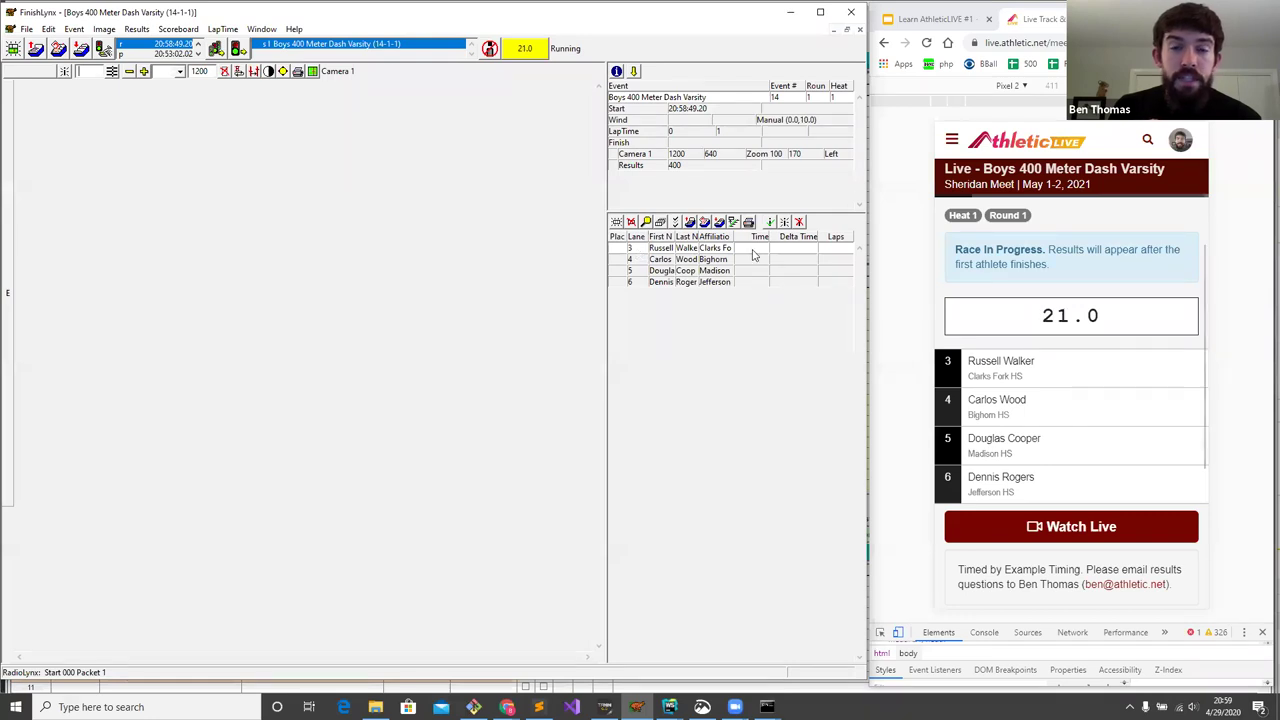
- Review the ALive Results scoreboard sending options, then start capturing the heat
{"action": "left_click", "coordinate": [178, 29]}
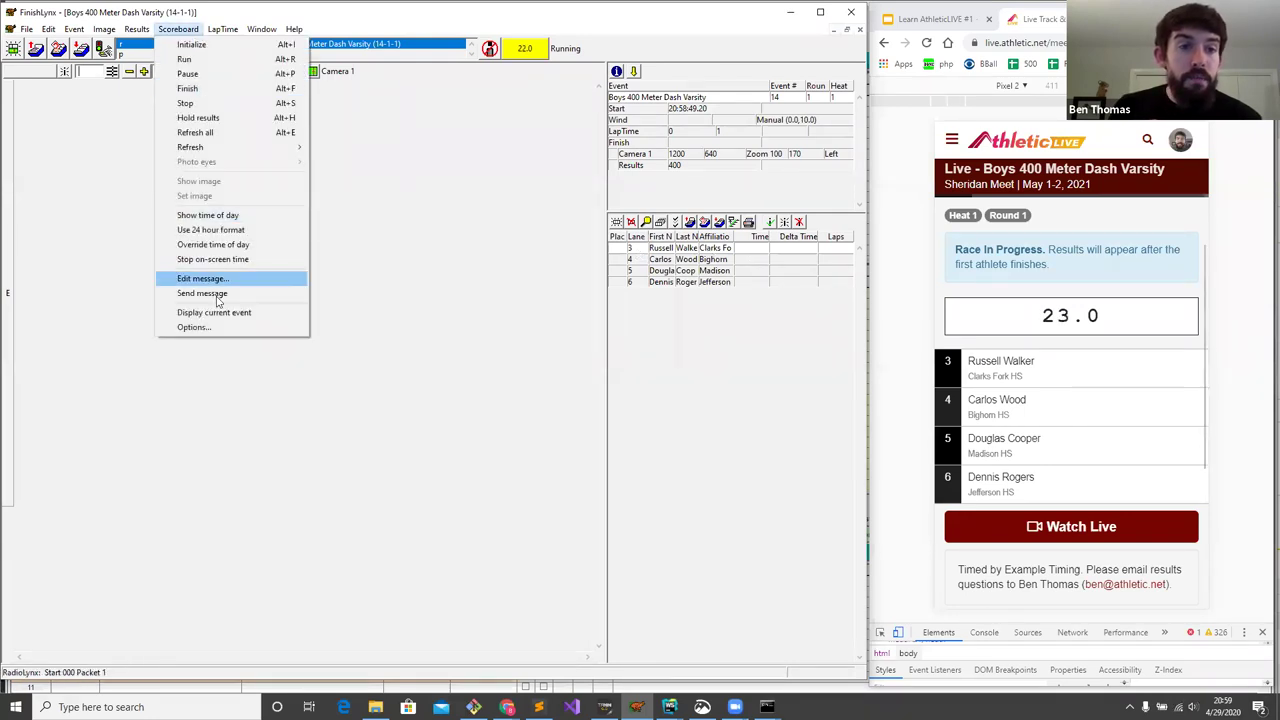
{"action": "left_click", "coordinate": [221, 335]}
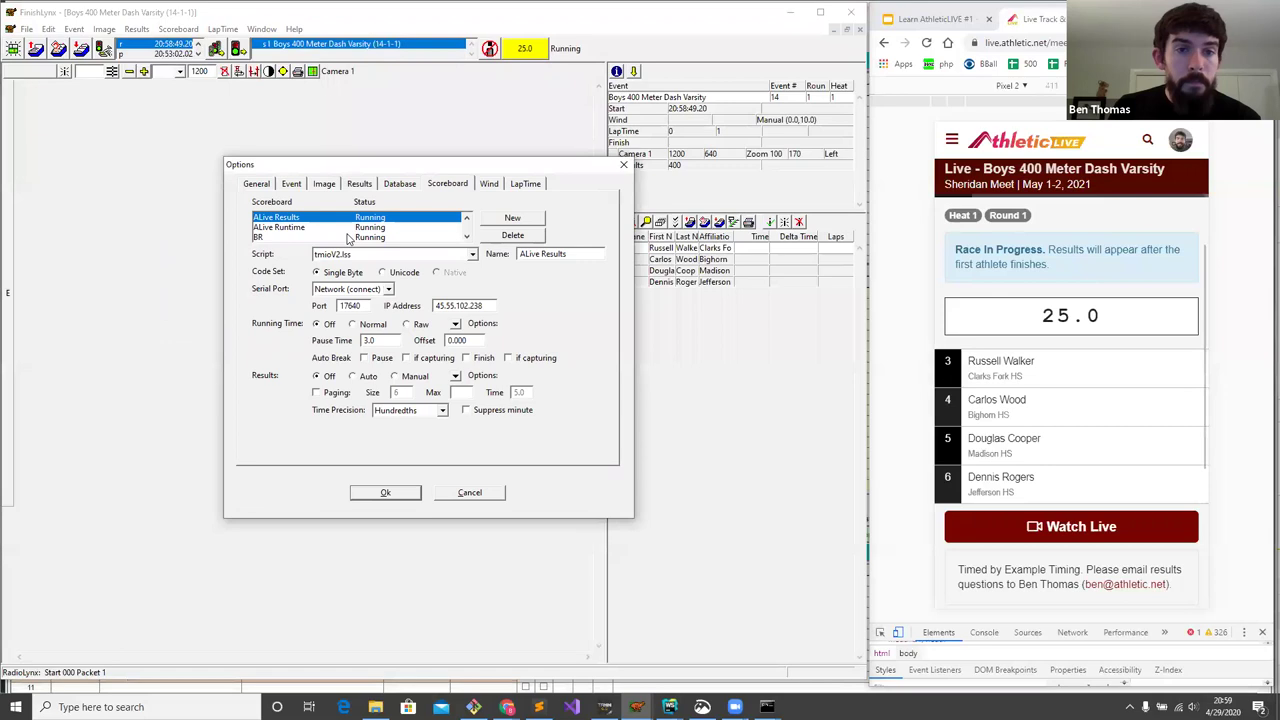
{"action": "scroll", "coordinate": [347, 238], "scroll_direction": "up", "scroll_amount": 1}
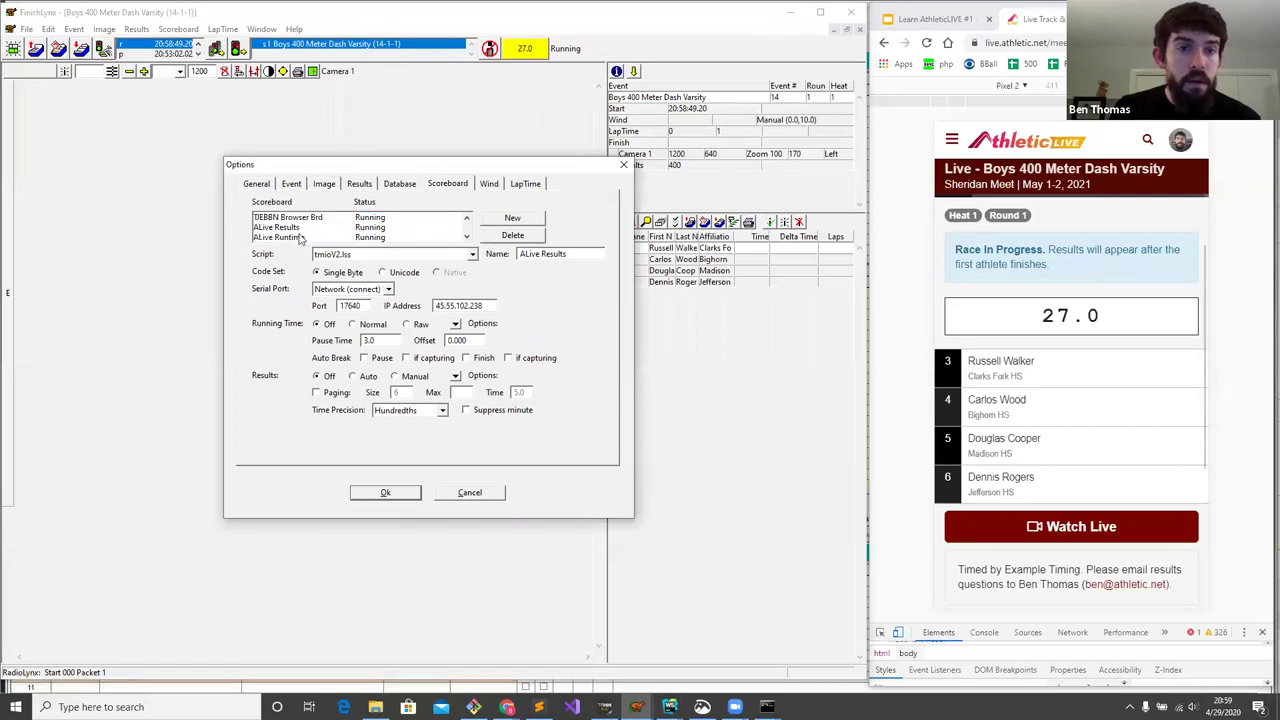
{"action": "left_click", "coordinate": [300, 228]}
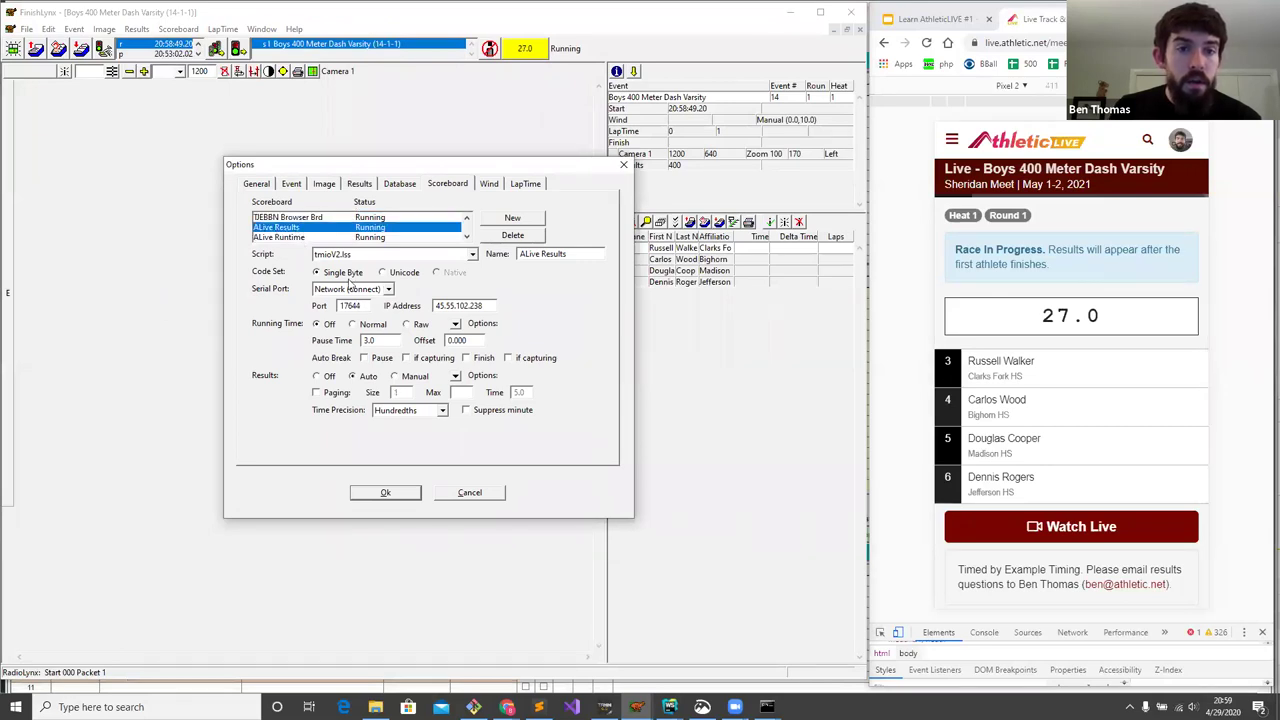
{"action": "left_click", "coordinate": [456, 377]}
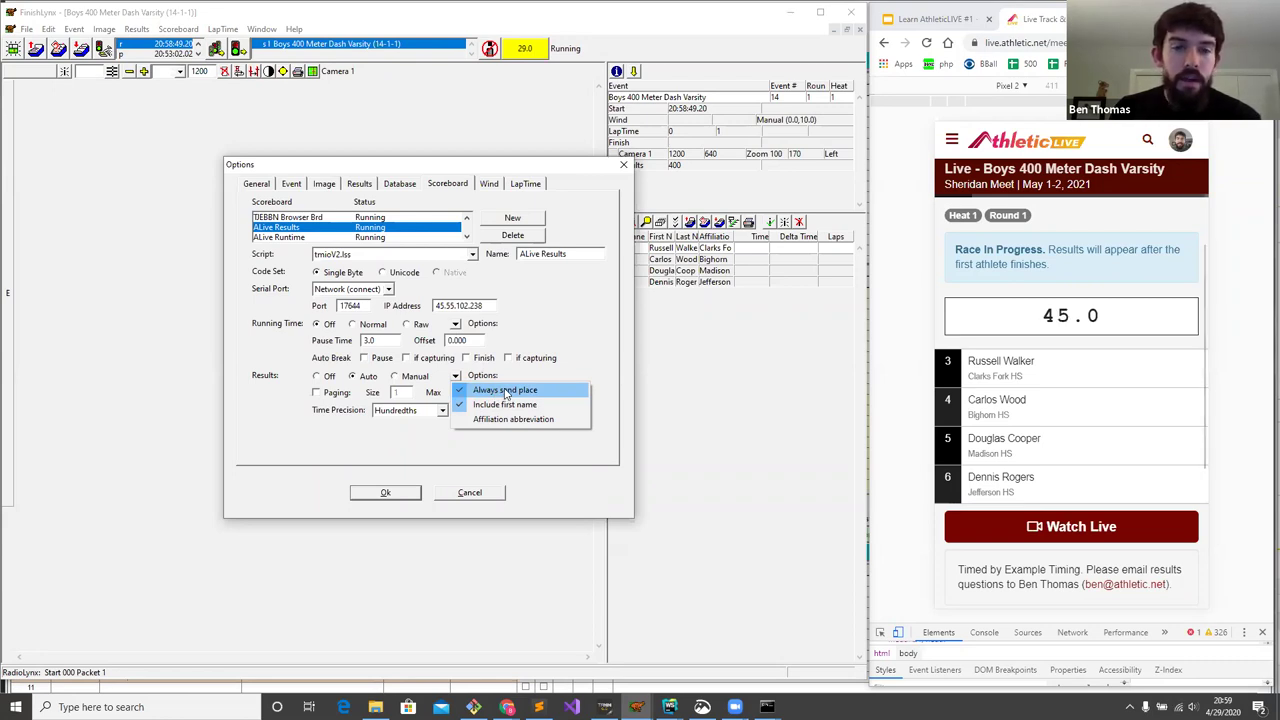
{"action": "left_click", "coordinate": [605, 220]}
{"action": "left_click", "coordinate": [624, 164]}
{"action": "left_click", "coordinate": [489, 48]}
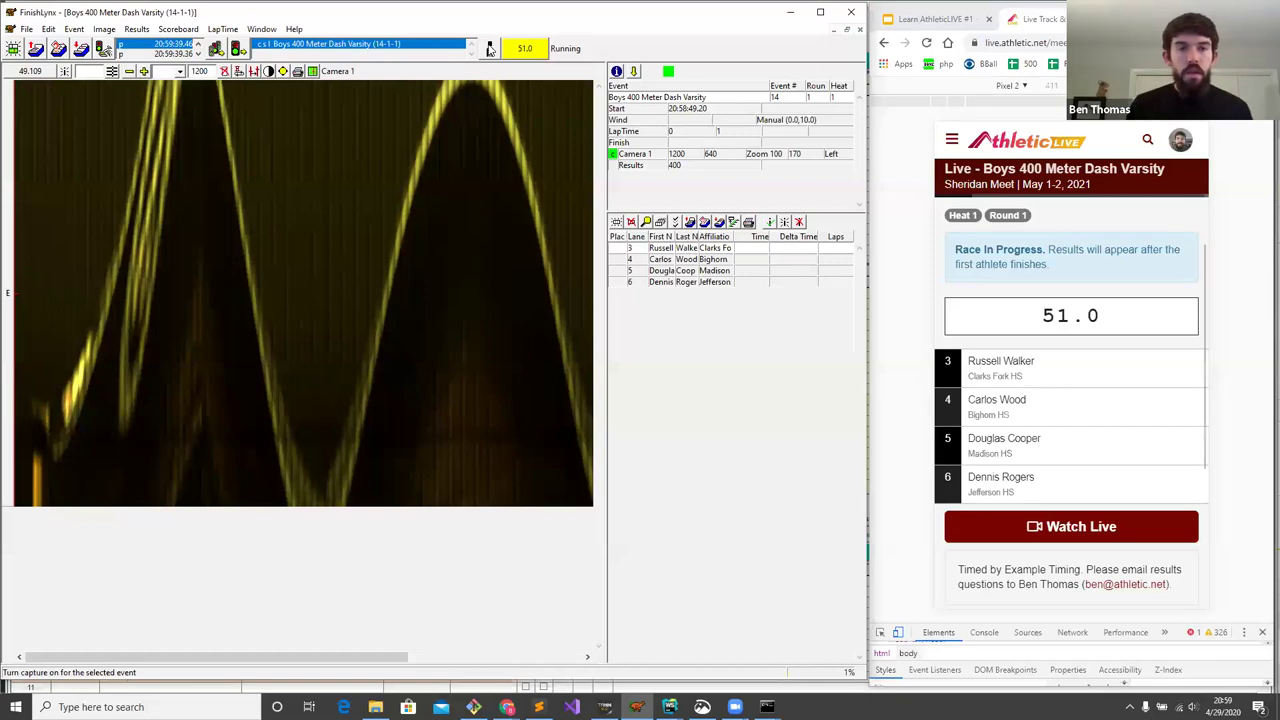
- Place lanes 3, 4, 5 and 6 at 49.486, 49.744, 49.974 and 50.199
{"action": "left_click", "coordinate": [241, 226]}
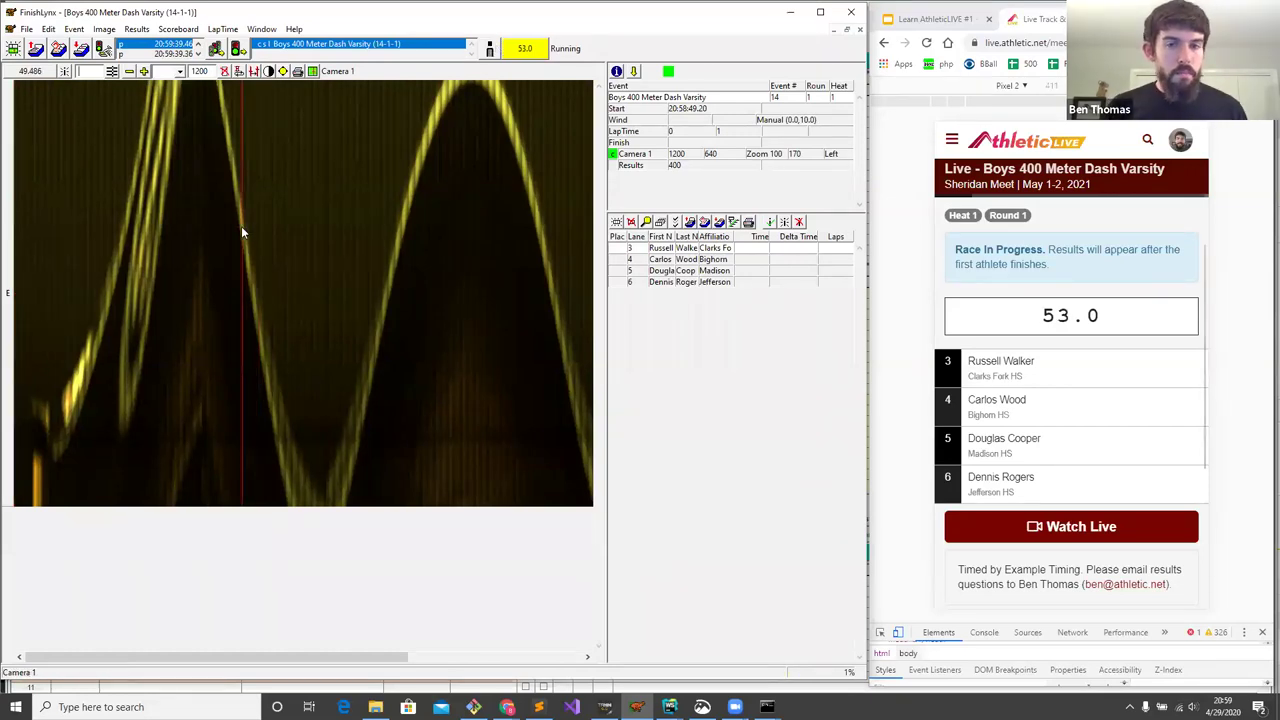
{"action": "type", "text": "3"}
{"action": "key", "text": "Return"}
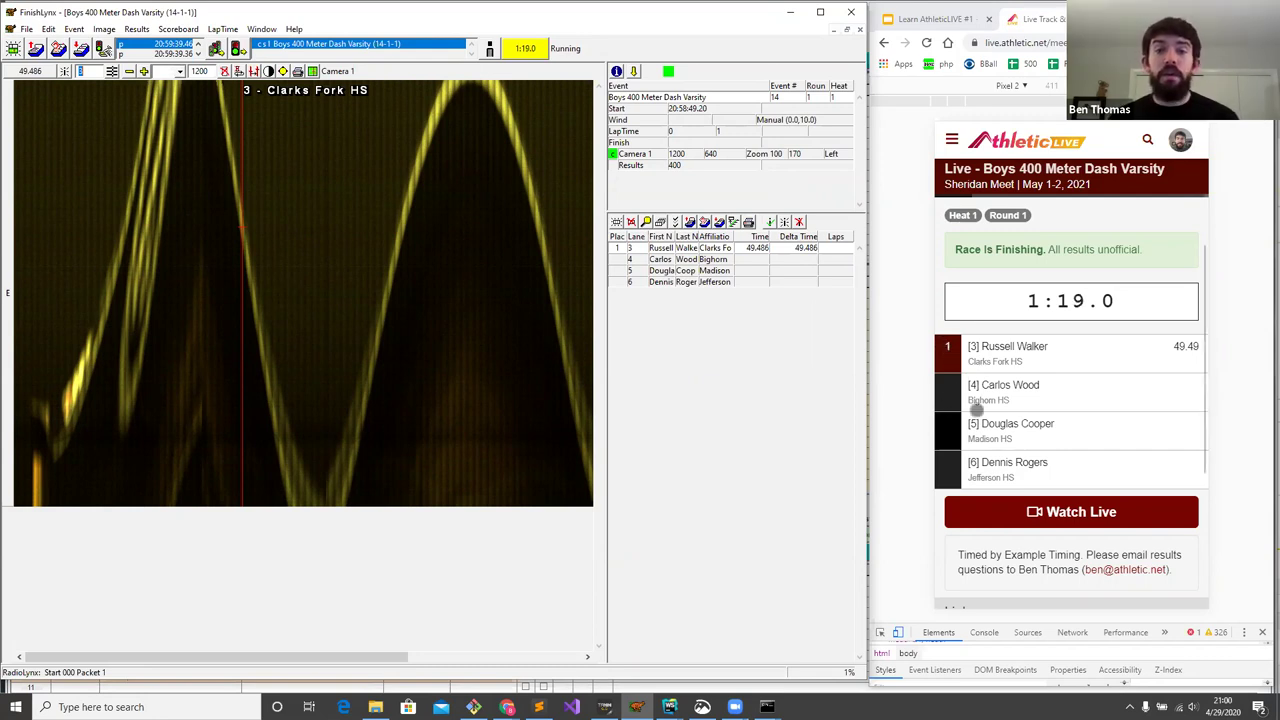
{"action": "left_click", "coordinate": [418, 268]}
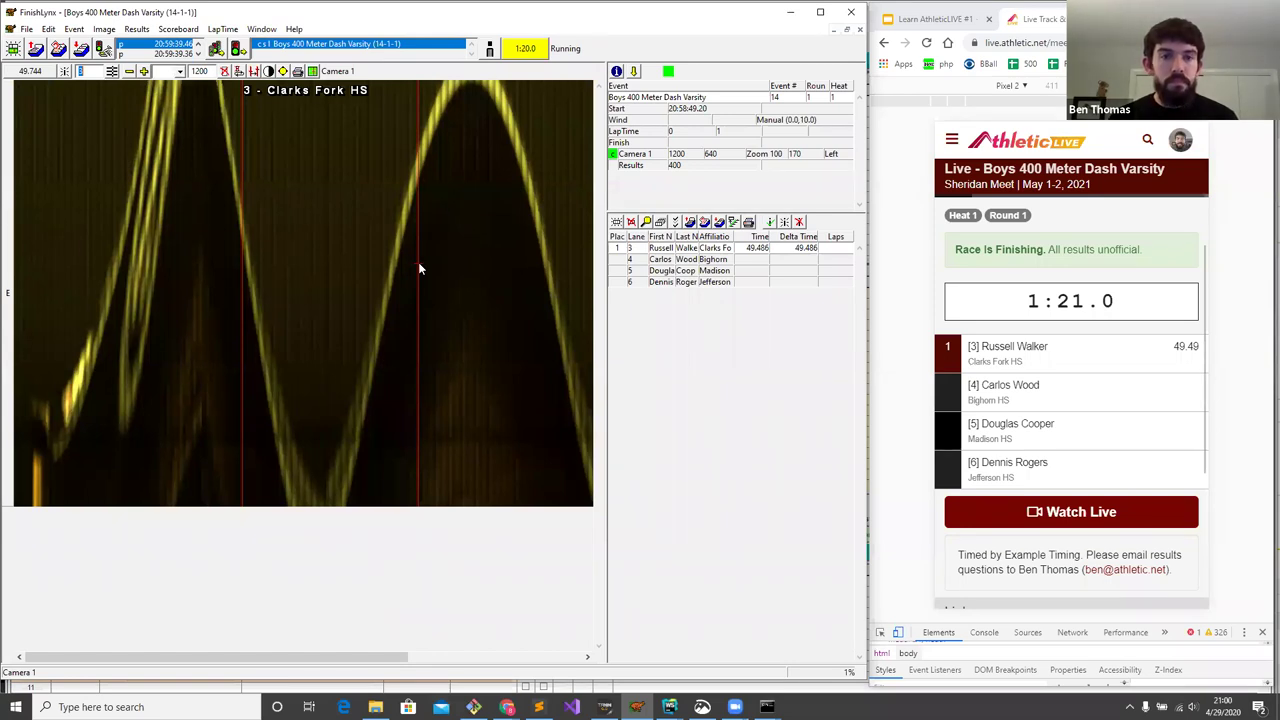
{"action": "type", "text": "4"}
{"action": "key", "text": "Return"}
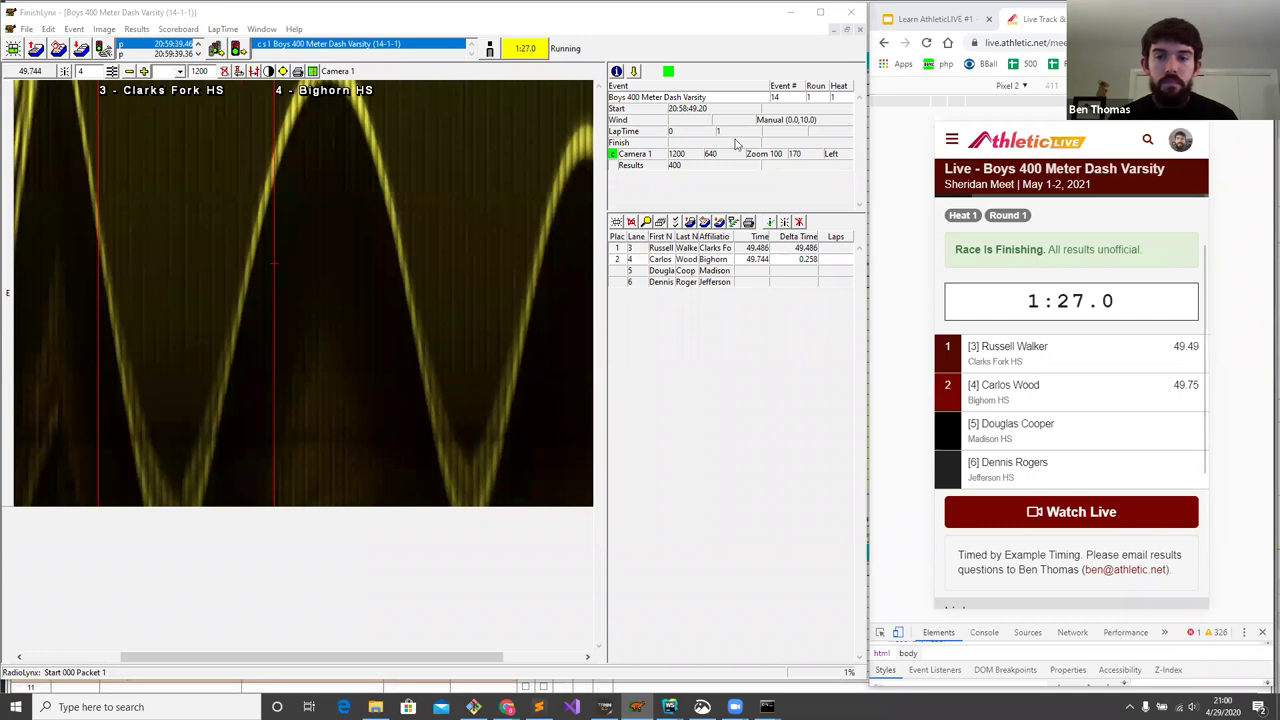
{"action": "left_click", "coordinate": [457, 190]}
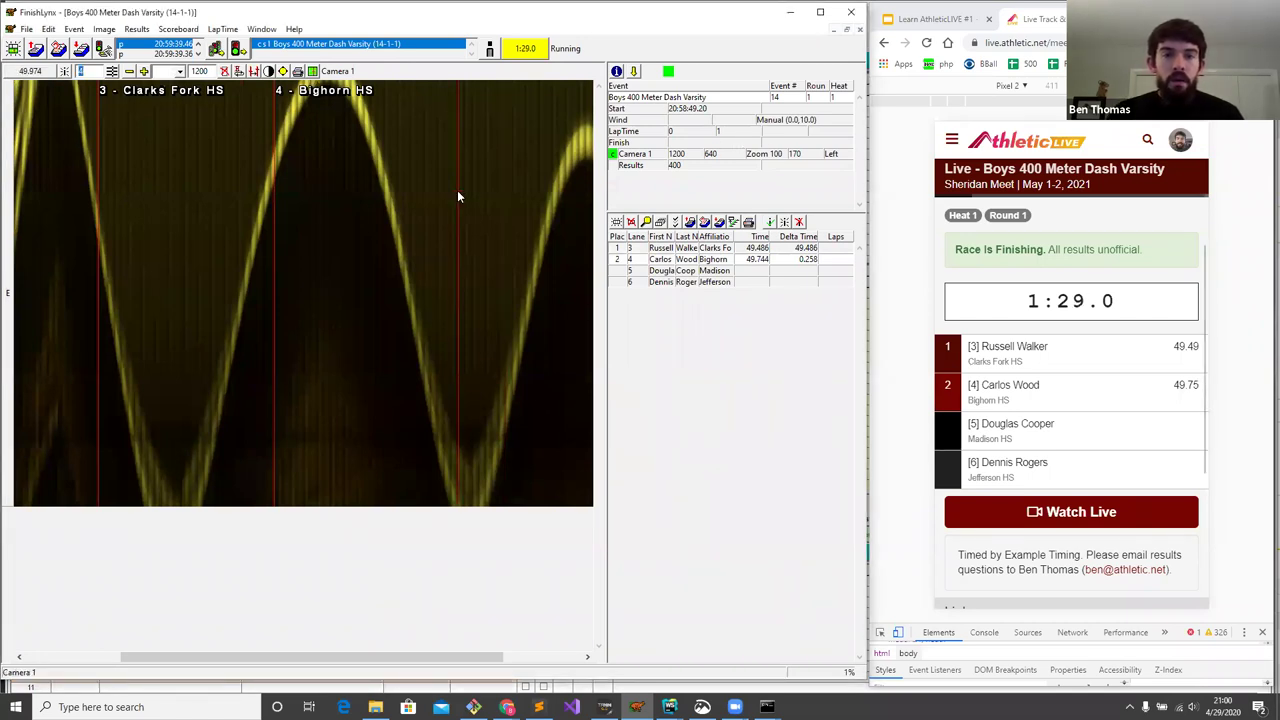
{"action": "type", "text": "5"}
{"action": "key", "text": "Return"}
{"action": "left_click", "coordinate": [493, 190]}
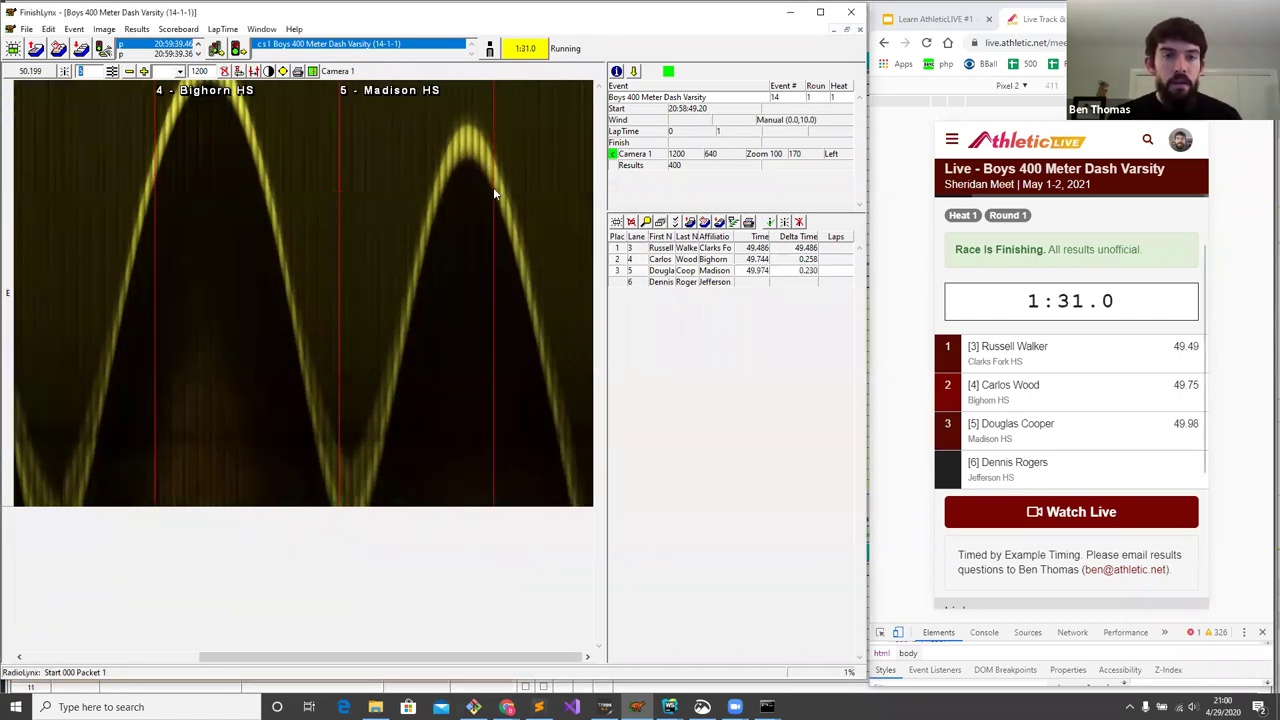
{"action": "type", "text": "6"}
{"action": "key", "text": "Return"}
- Present the Learn AthleticLIVE #1 slides full screen and advance to the Resources slide
{"action": "left_click", "coordinate": [507, 707]}
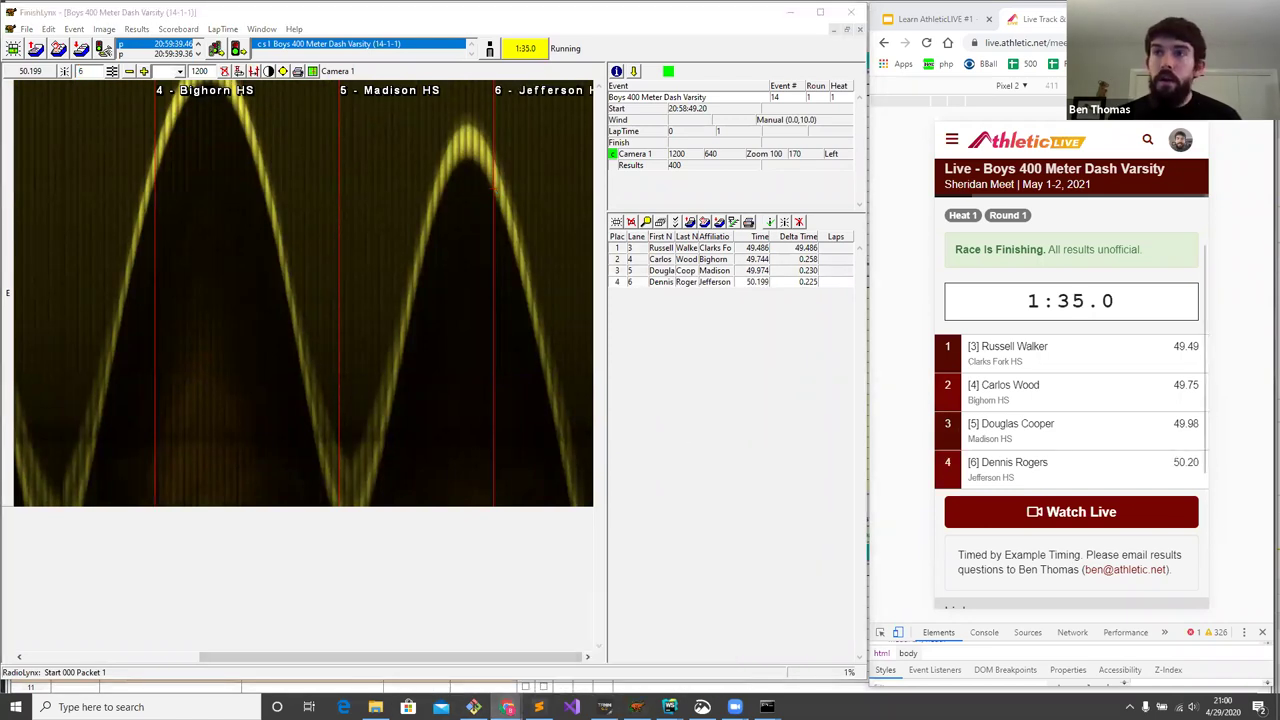
{"action": "left_click", "coordinate": [935, 20]}
{"action": "key", "text": "ctrl+F5"}
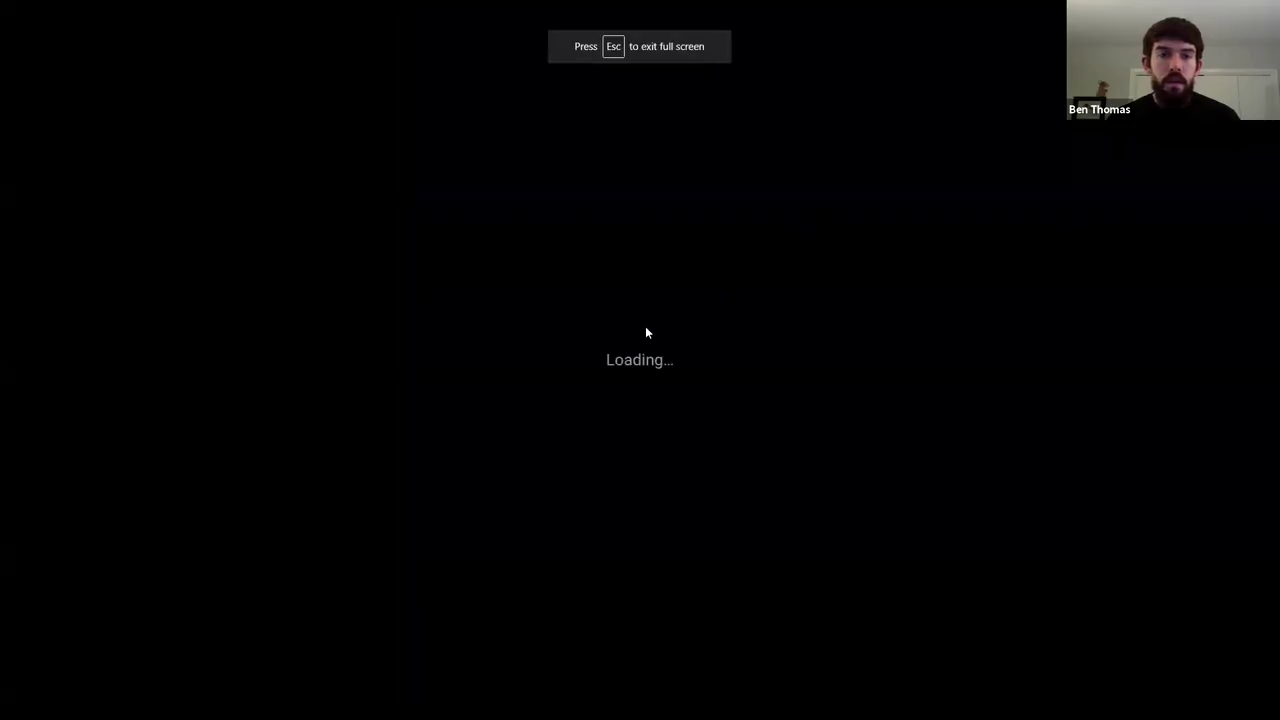
{"action": "key", "text": "Right"}
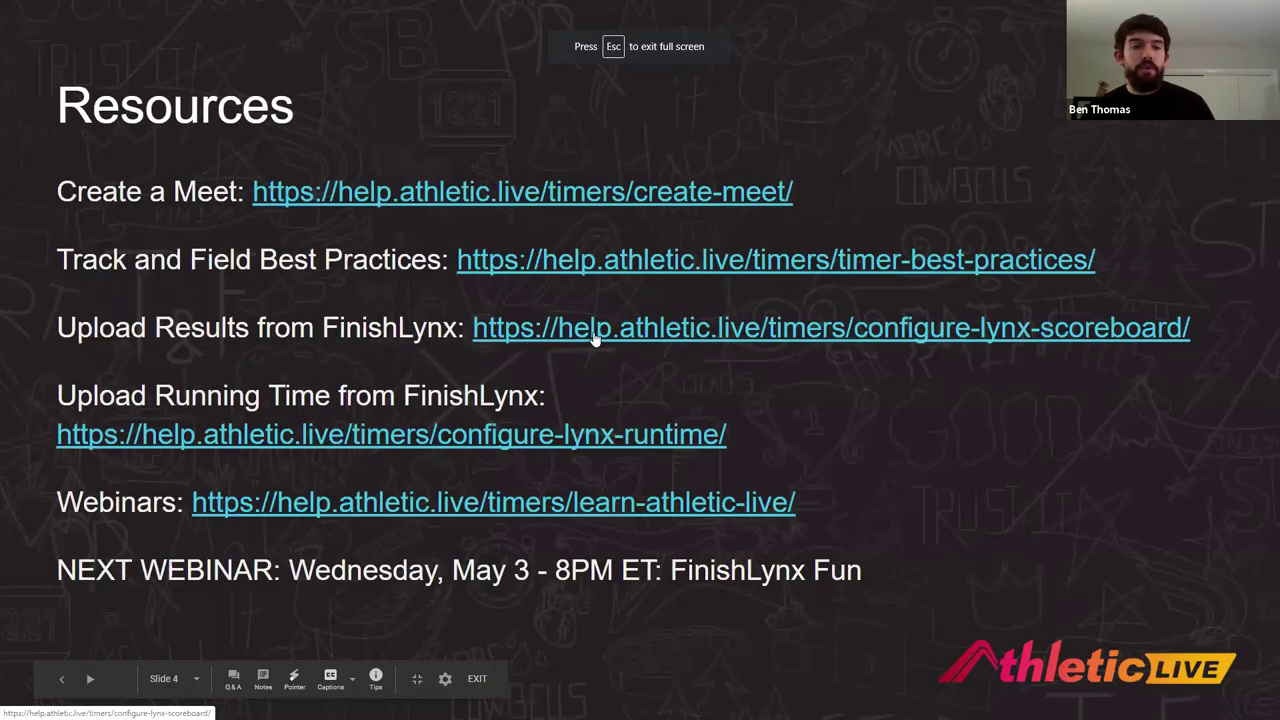